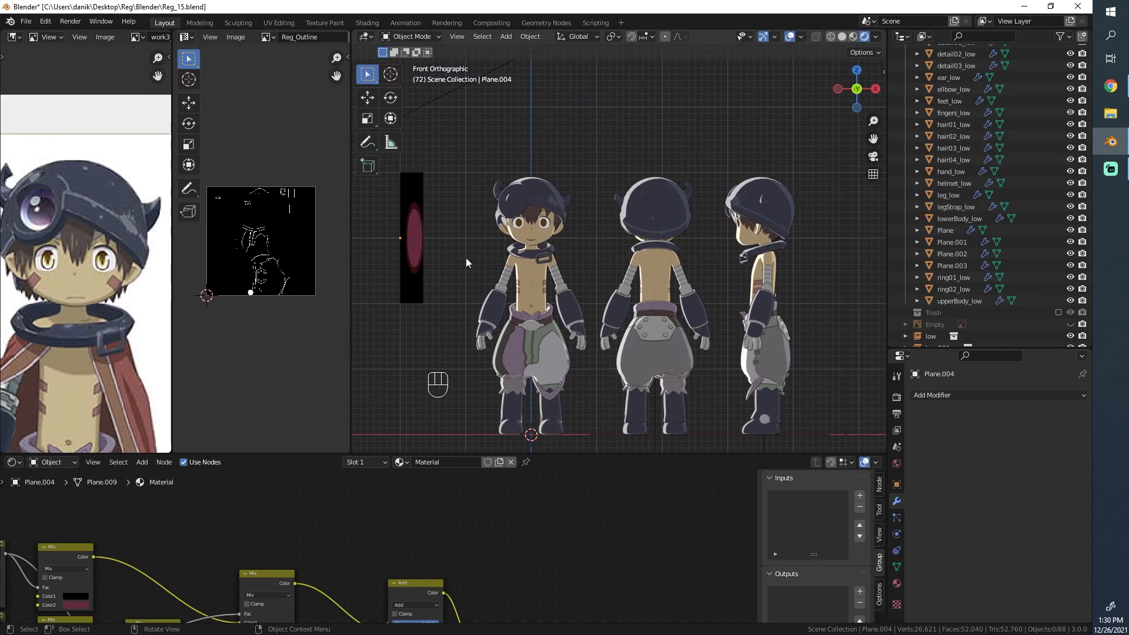
Examine the character's flat eyes and face up close from the front and from oblique angles.
scroll(241, 103, "up", 2)
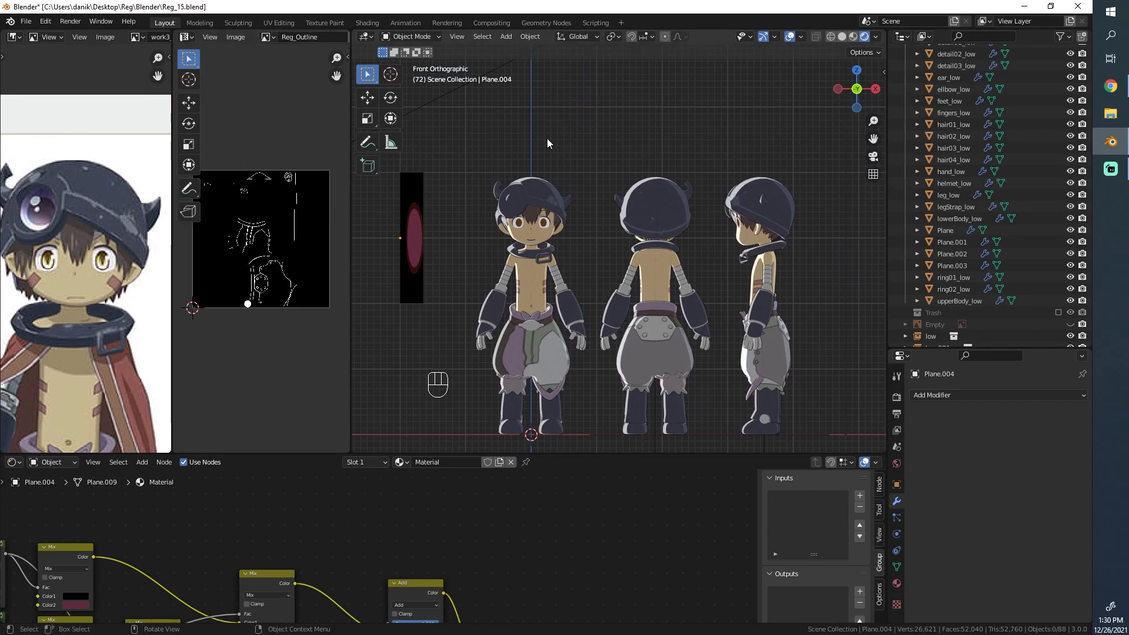
scroll(548, 171, "up", 2)
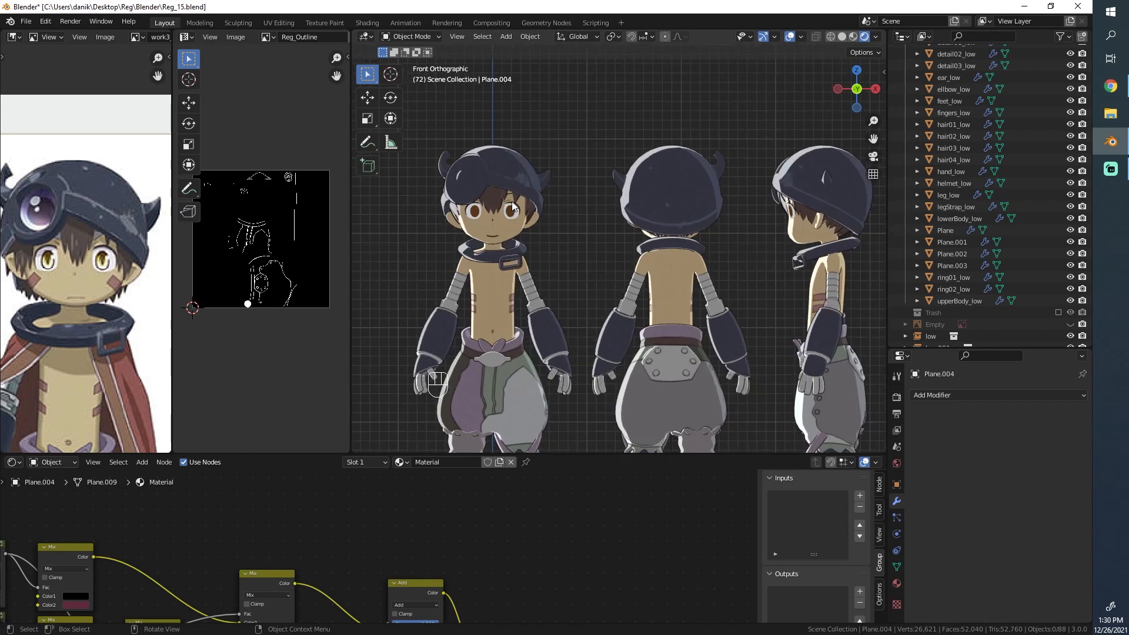
scroll(431, 195, "up", 3)
middle_click_drag(428, 202, 600, 260, "shift")
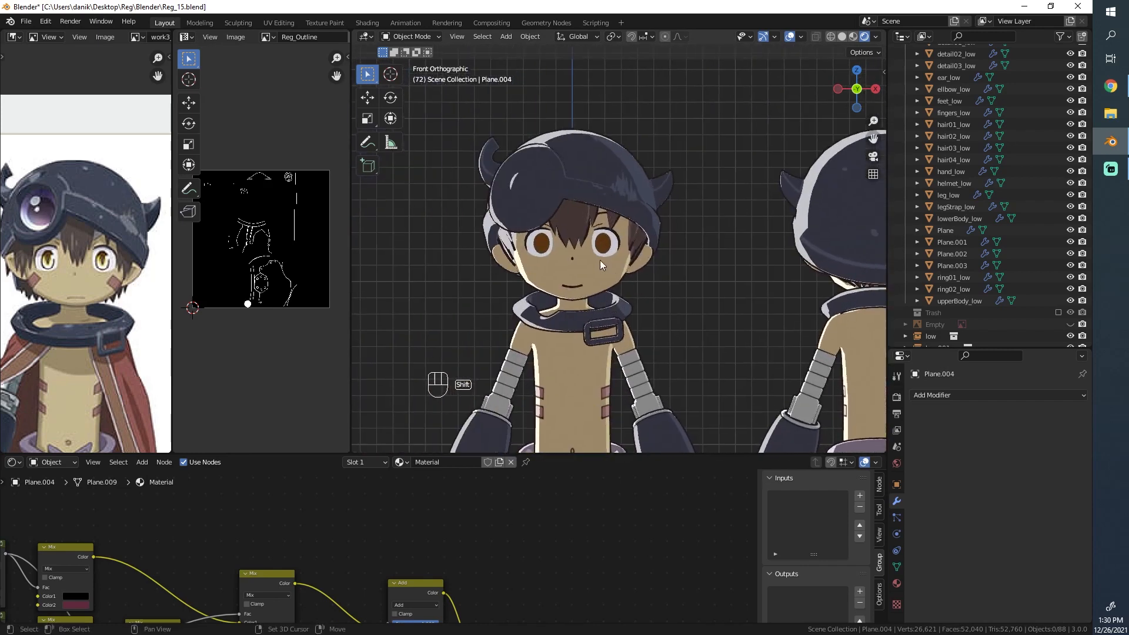
scroll(557, 241, "up", 2)
right_click(593, 155)
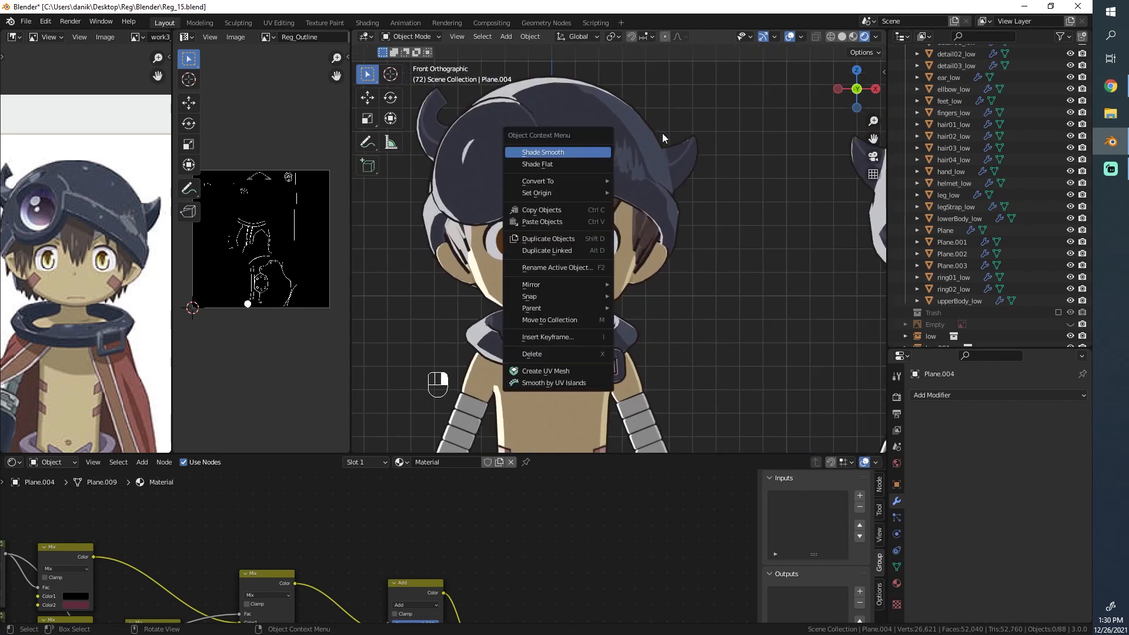
key("alt+a")
scroll(641, 185, "down", 3)
scroll(587, 222, "up", 5)
scroll(585, 228, "up", 5)
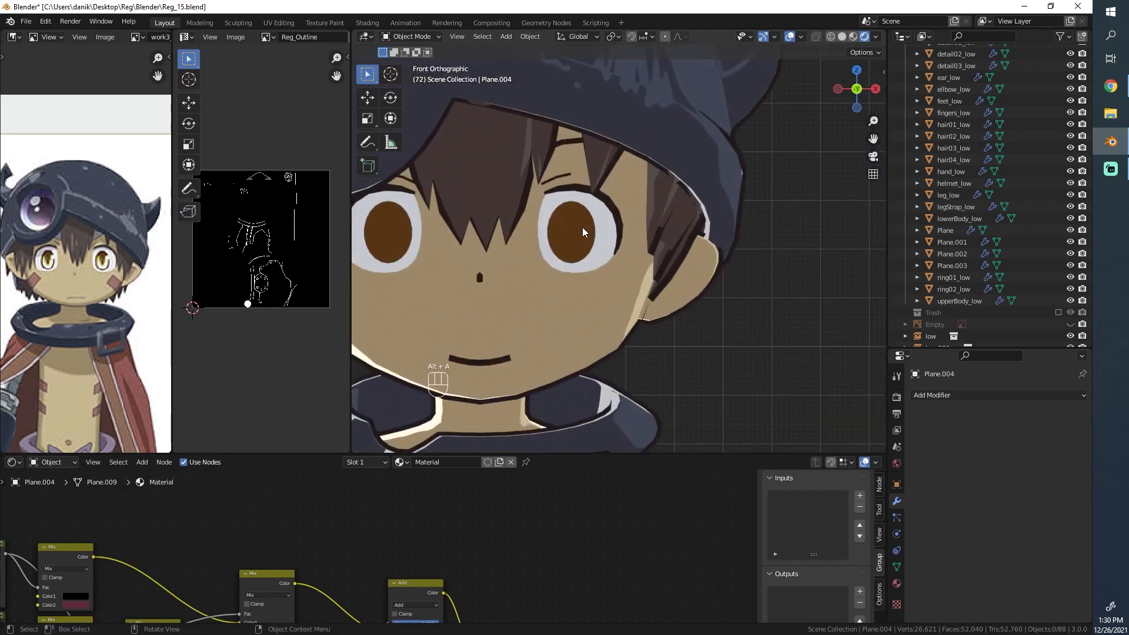
scroll(555, 191, "down", 4)
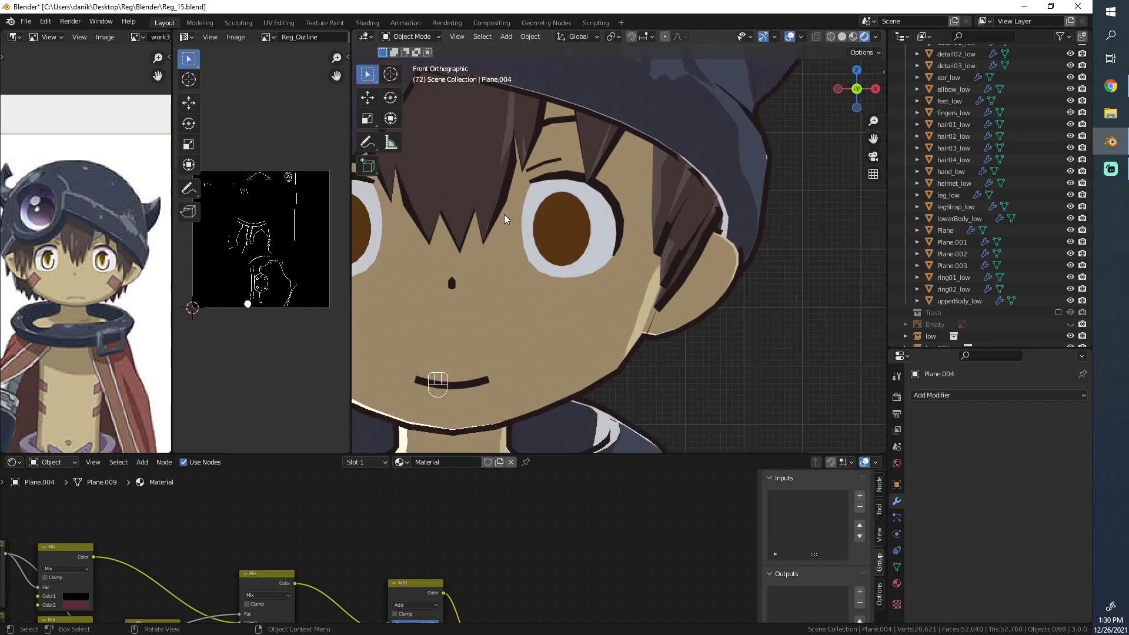
scroll(557, 211, "down", 2)
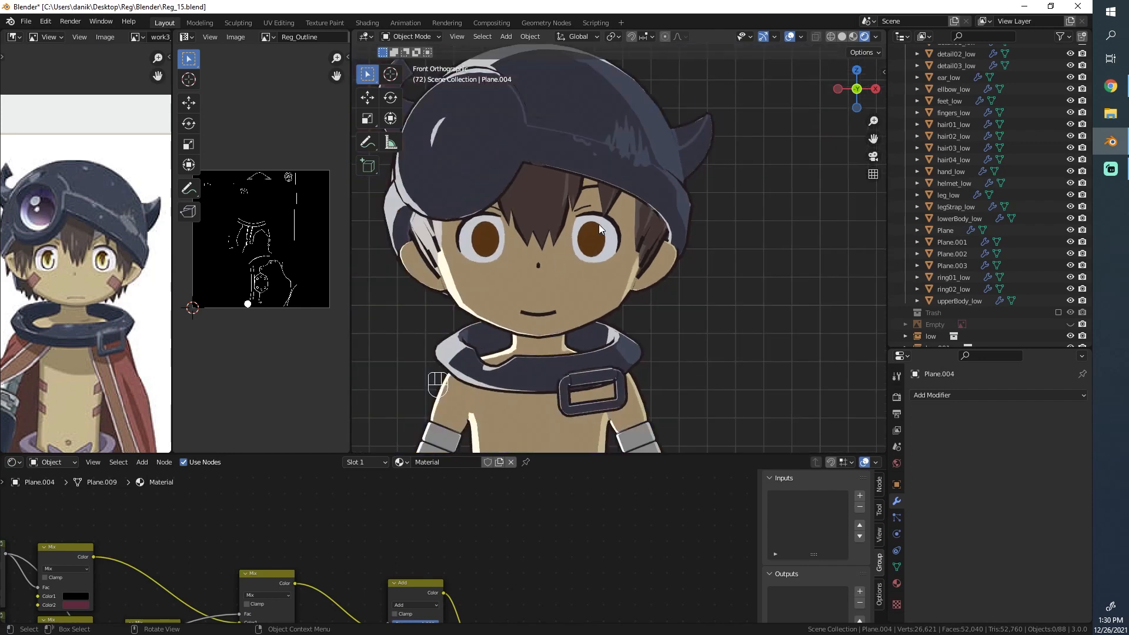
scroll(611, 249, "down", 5)
middle_click_drag(618, 263, 657, 227)
scroll(627, 287, "up", 5)
scroll(529, 242, "down", 2)
scroll(658, 228, "up", 2)
scroll(657, 224, "up", 3)
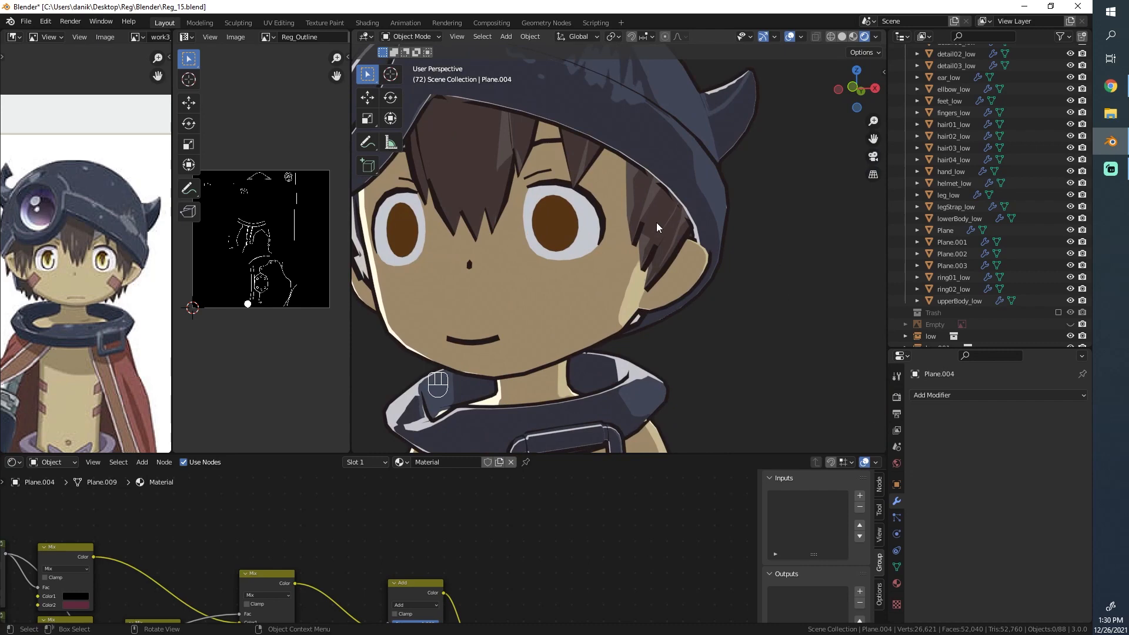
scroll(656, 222, "down", 3)
middle_click_drag(663, 189, 720, 216)
scroll(721, 216, "down", 3)
middle_click_drag(635, 207, 569, 203)
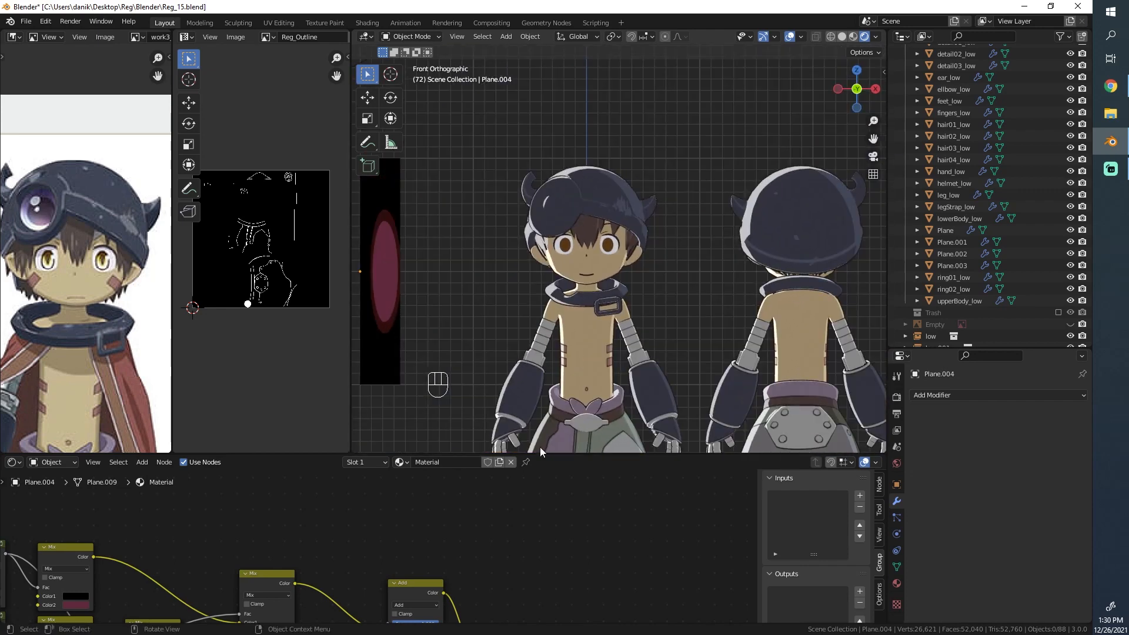
Select the plane with the pink disc and set the depth of the disc's Circle node (threshold 0.4) to 0.
scroll(462, 496, "down", 6)
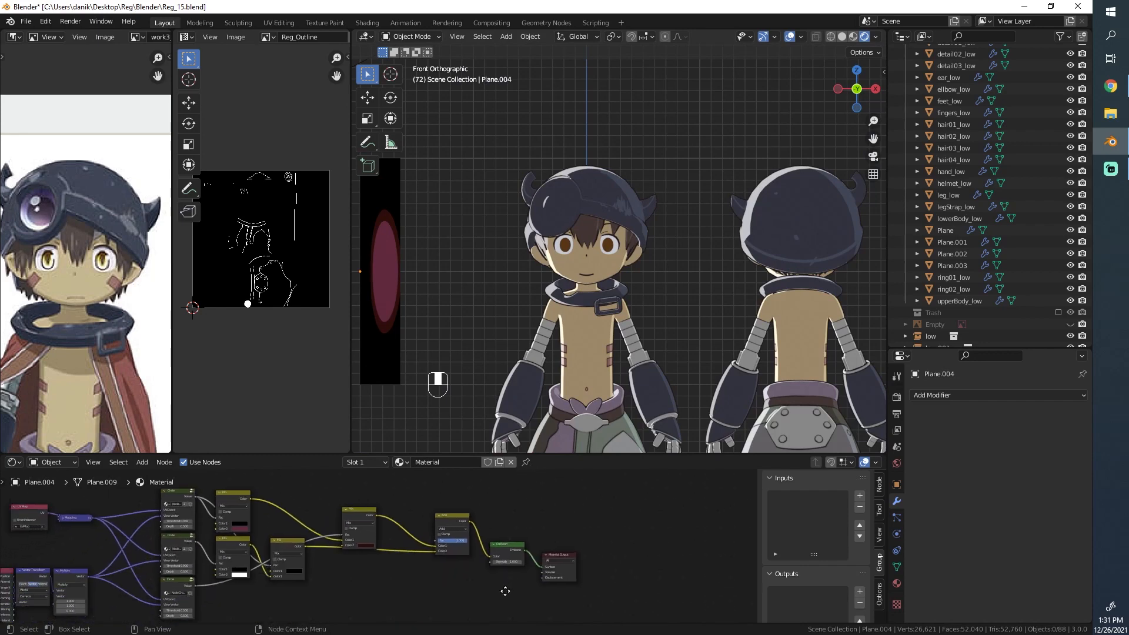
middle_click_drag(379, 556, 473, 577)
middle_click_drag(477, 254, 605, 247)
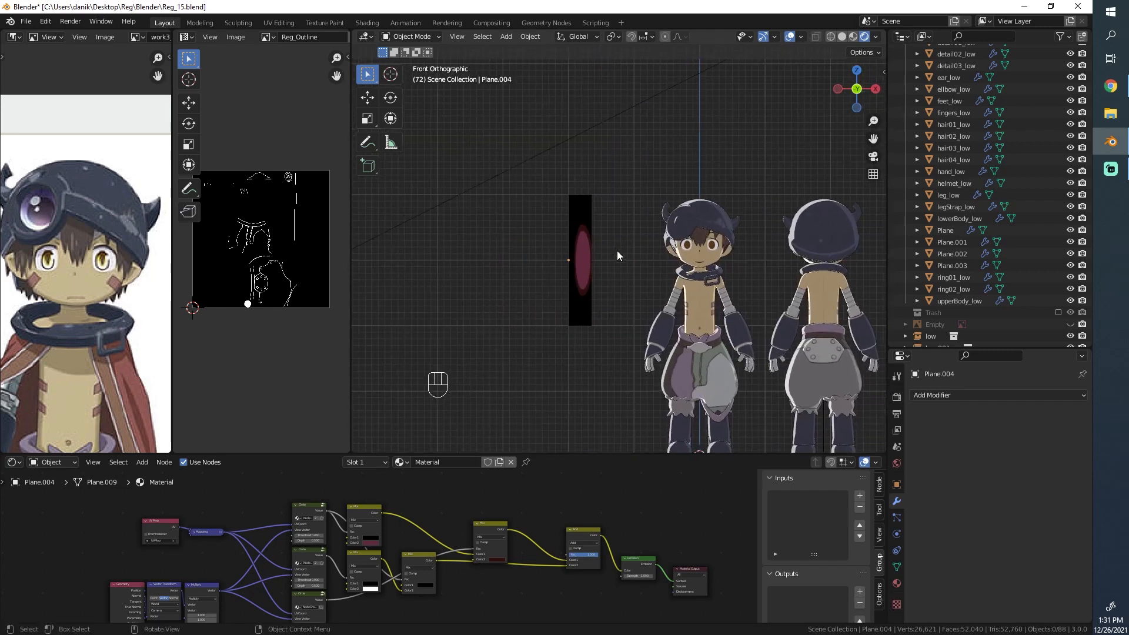
scroll(613, 251, "up", 5)
left_click(542, 253)
scroll(293, 552, "up", 4)
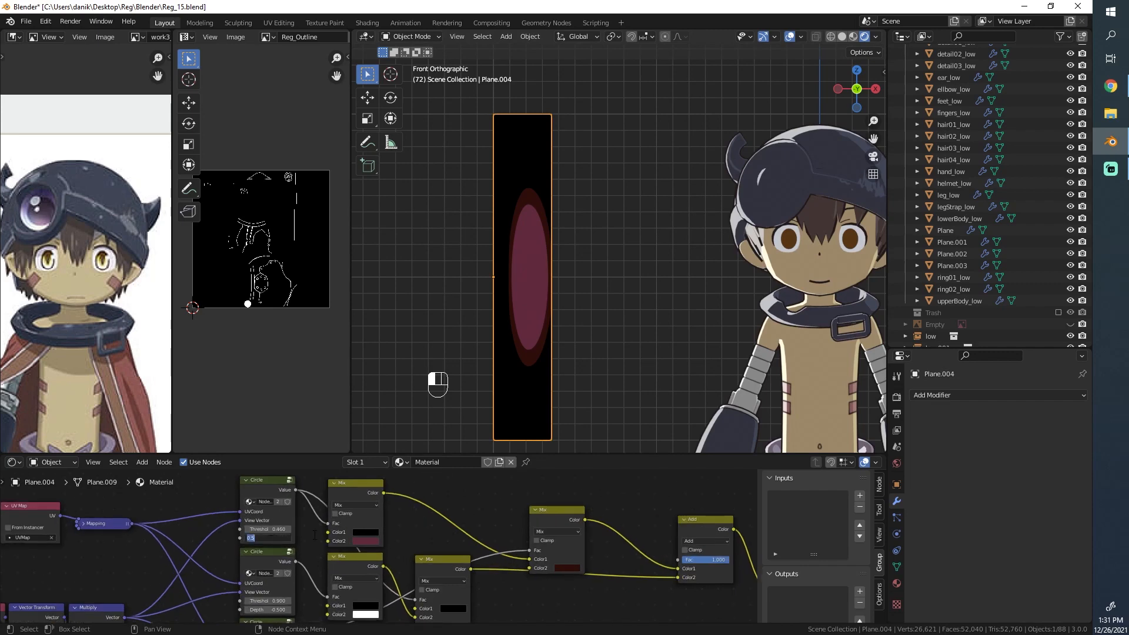
type("0")
key("Return")
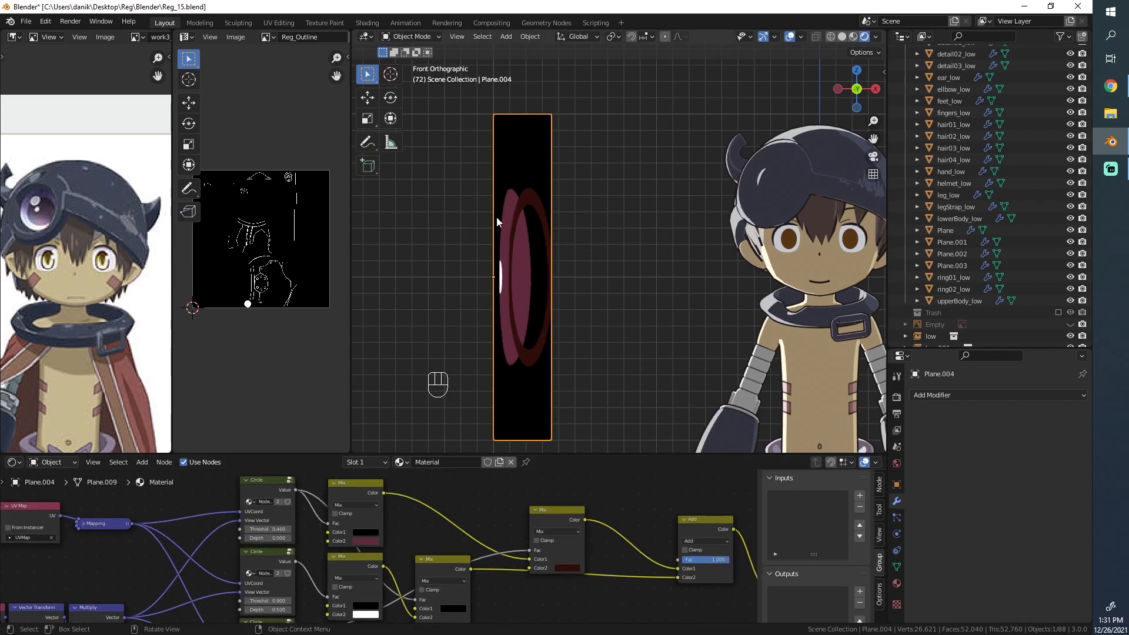
Set the depth of the other two Circle nodes, thresholds 0.9 and 0.5, to 0 as well.
middle_click_drag(533, 290, 732, 218)
scroll(364, 565, "down", 2)
middle_click_drag(296, 570, 286, 533)
scroll(293, 559, "up", 3)
left_click(257, 542)
key("Return")
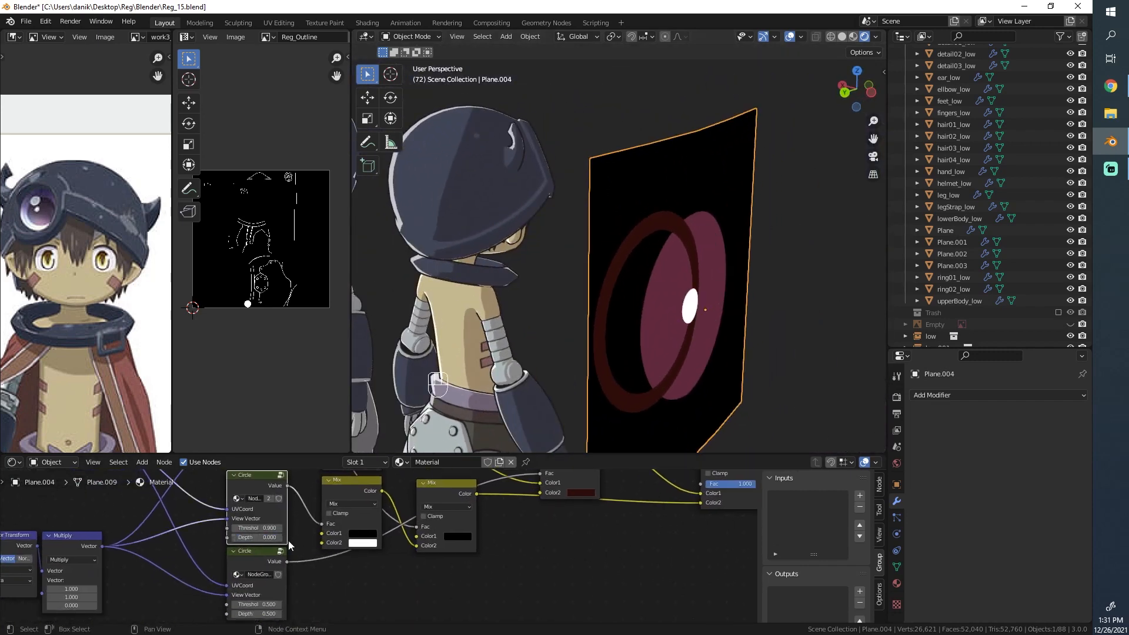
type("0")
key("Return")
scroll(696, 251, "down", 4)
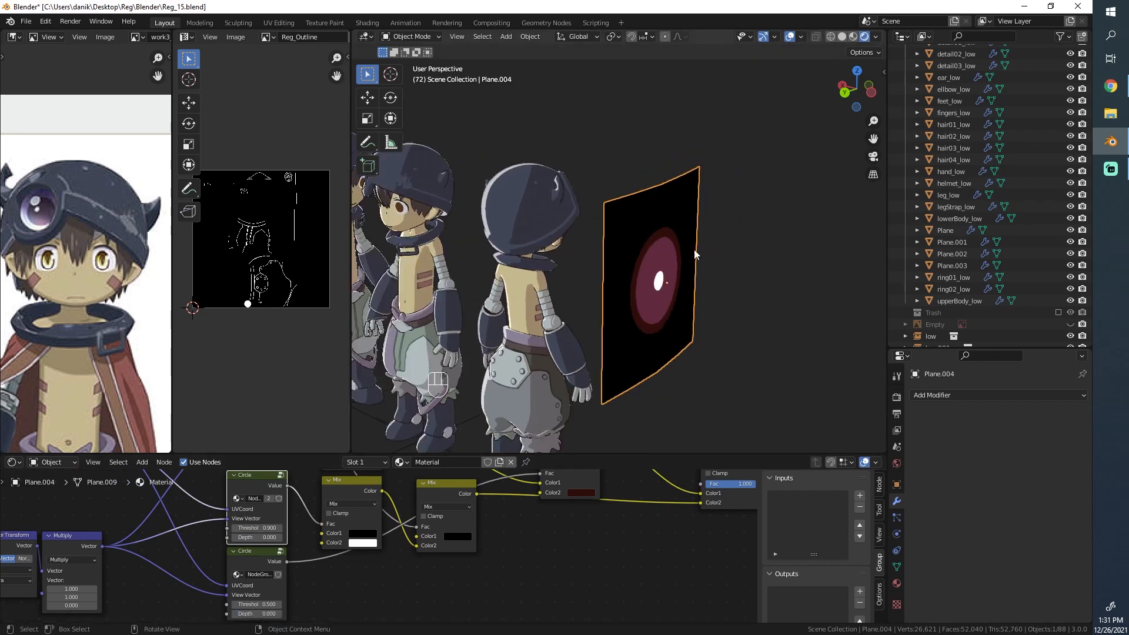
Inspect the flattened circles on the plane from several angles and undo the Circle node depth changes.
middle_click_drag(696, 251, 559, 267)
key("alt+a")
middle_click_drag(729, 285, 705, 248)
scroll(705, 248, "up", 3)
scroll(763, 263, "up", 2)
key("ctrl+z")
key("ctrl+z")
key("ctrl+z")
key("ctrl+z")
key("ctrl+z")
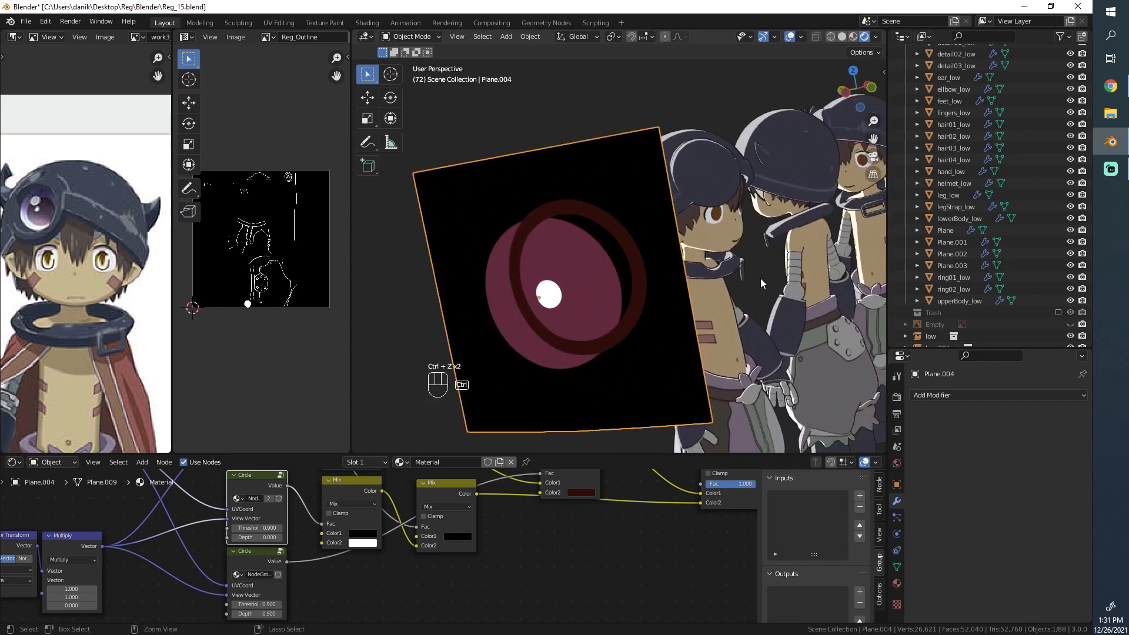
Try a depth of 0 on the dark red ring's Circle node (threshold 0.5) and undo it.
middle_click_drag(736, 272, 623, 300)
middle_click_drag(275, 609, 303, 588)
left_click(279, 600)
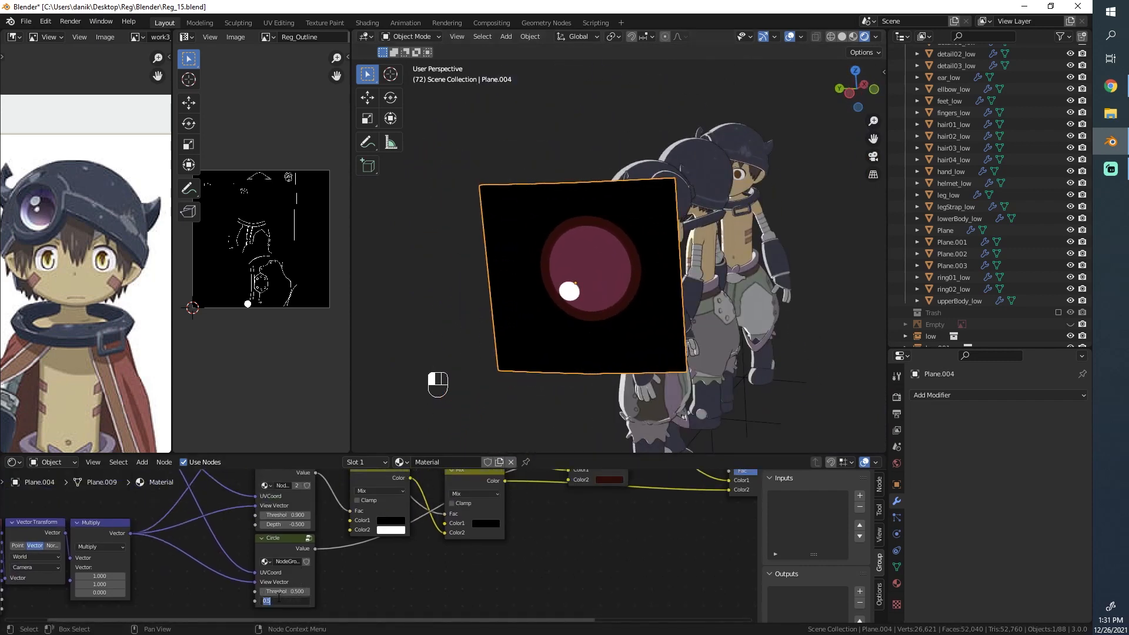
type("0")
key("Return")
key("ctrl+z")
Set the depth of the white highlight's Circle node to -0.2 and check the parallax effect from several angles.
left_click(288, 526)
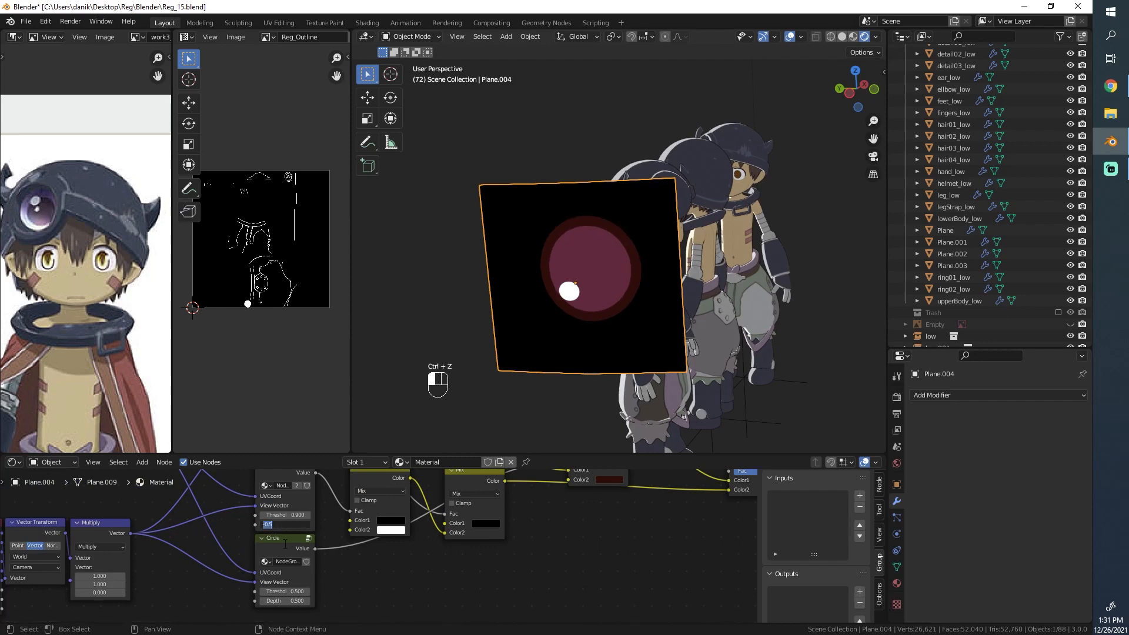
middle_click_drag(542, 292, 590, 315)
key("alt+a")
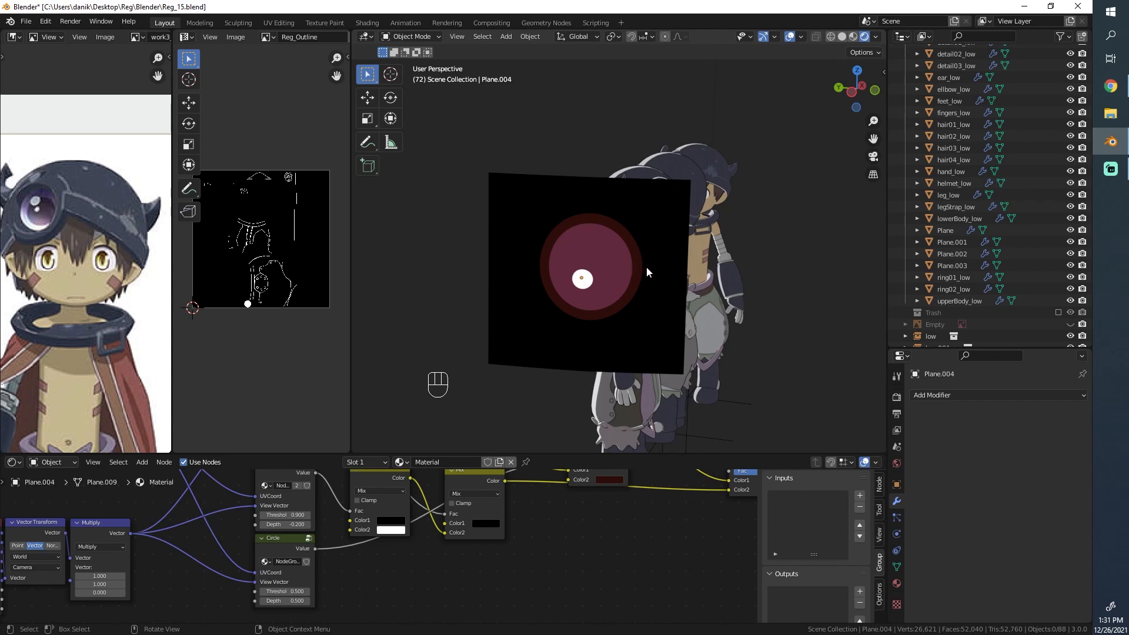
middle_click_drag(646, 267, 629, 265)
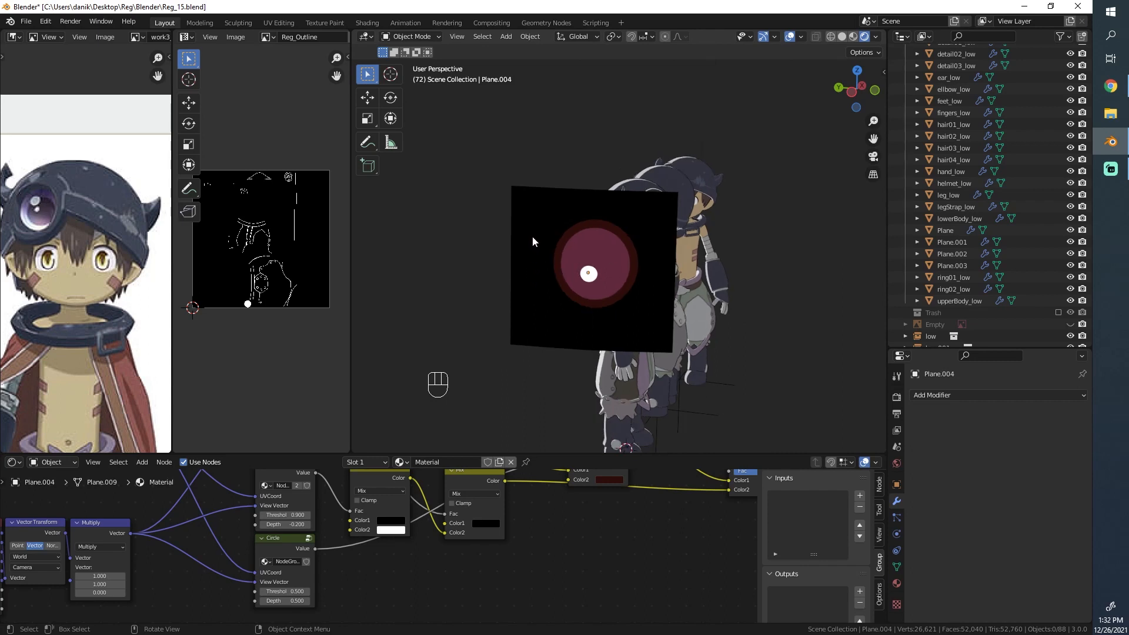
middle_click_drag(539, 238, 724, 274)
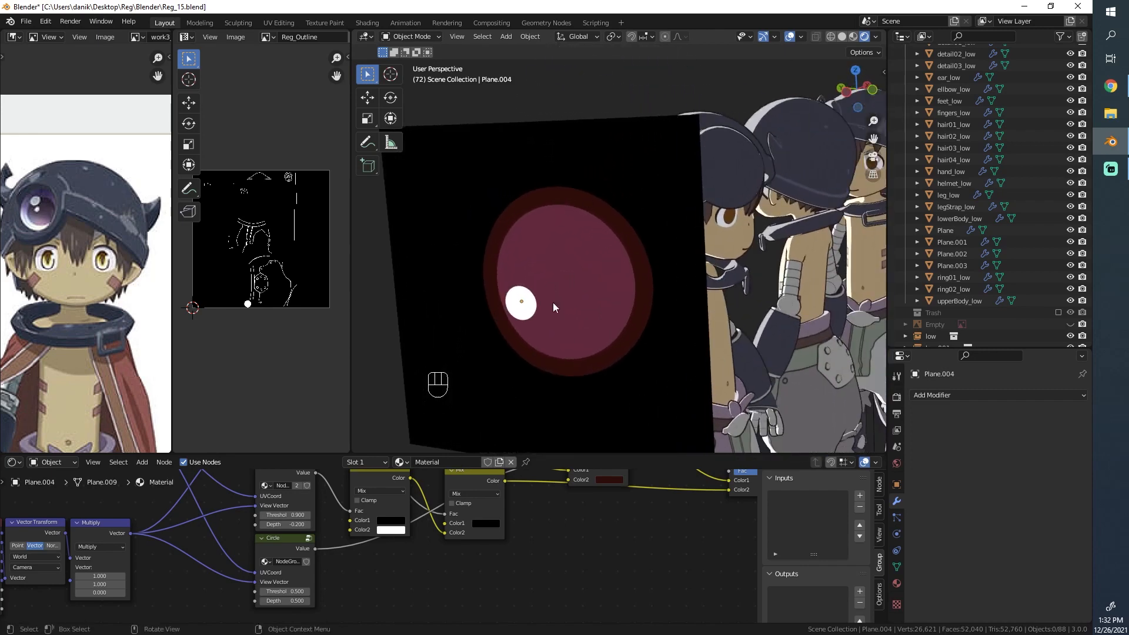
scroll(584, 220, "up", 2)
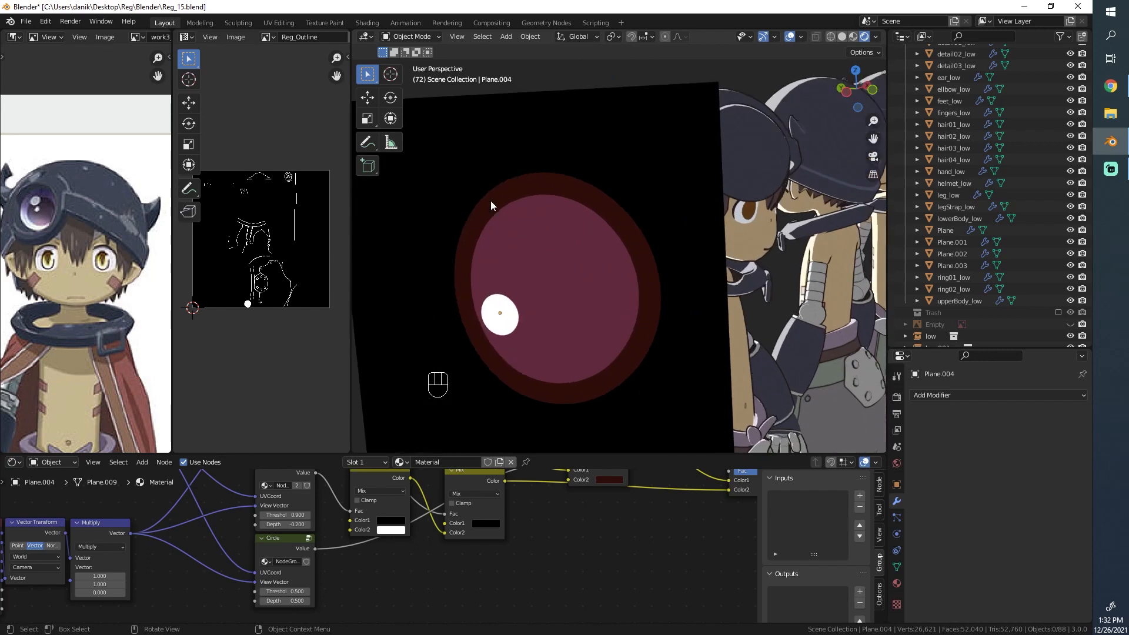
scroll(694, 238, "down", 2)
middle_click_drag(694, 238, 723, 285)
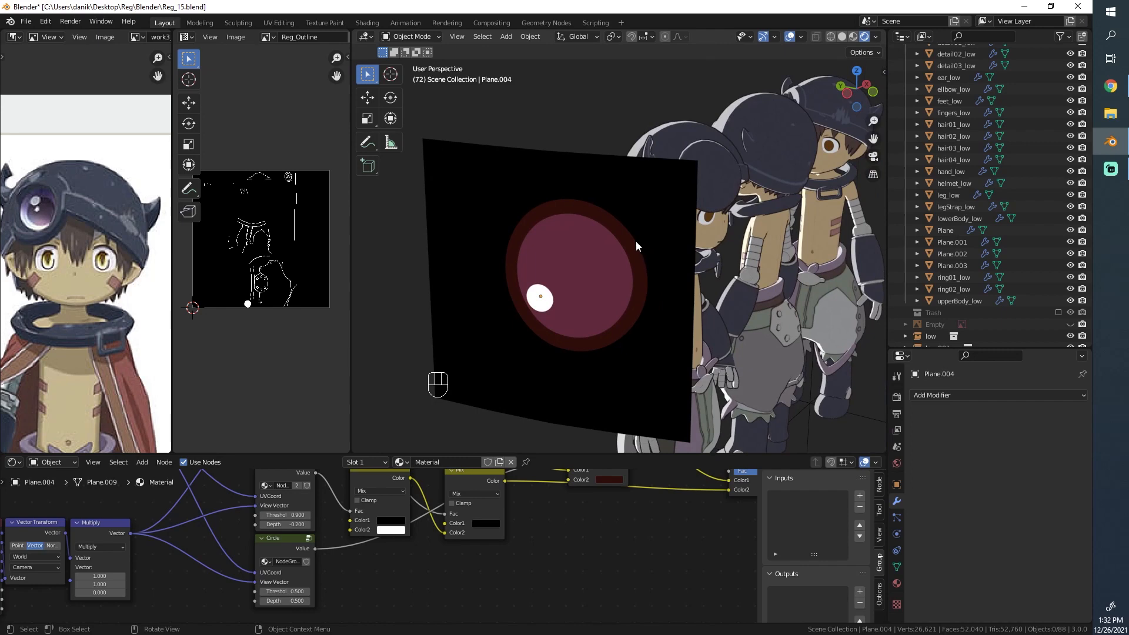
middle_click_drag(596, 221, 595, 220)
Try deleting the pink disc plane, look at the scene from the front, and undo the deletion.
left_click(595, 220)
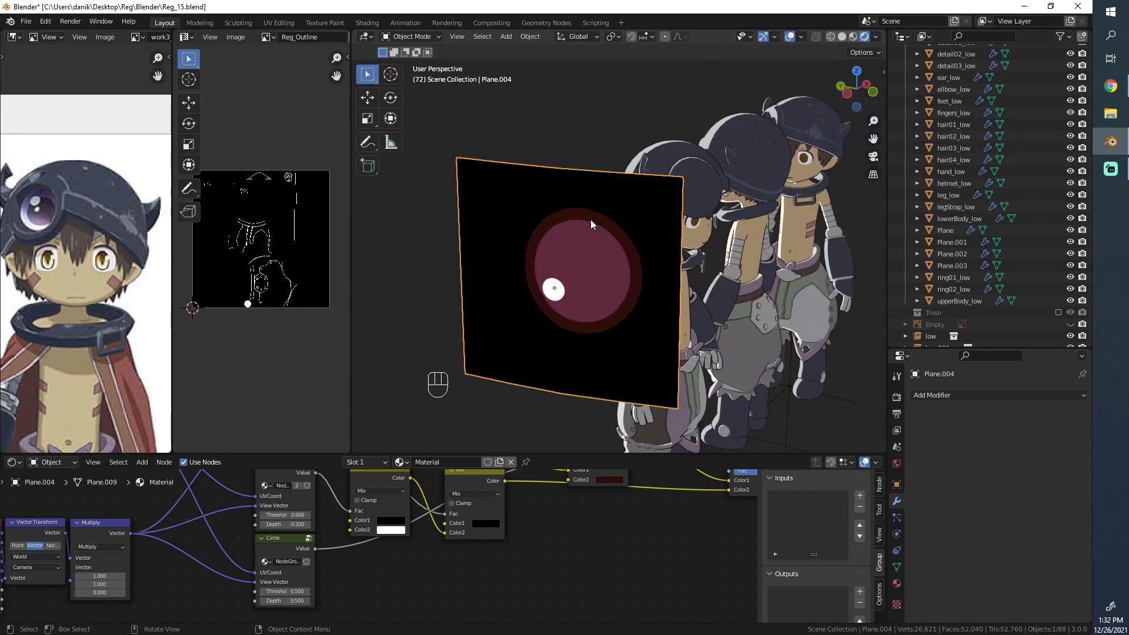
key("x")
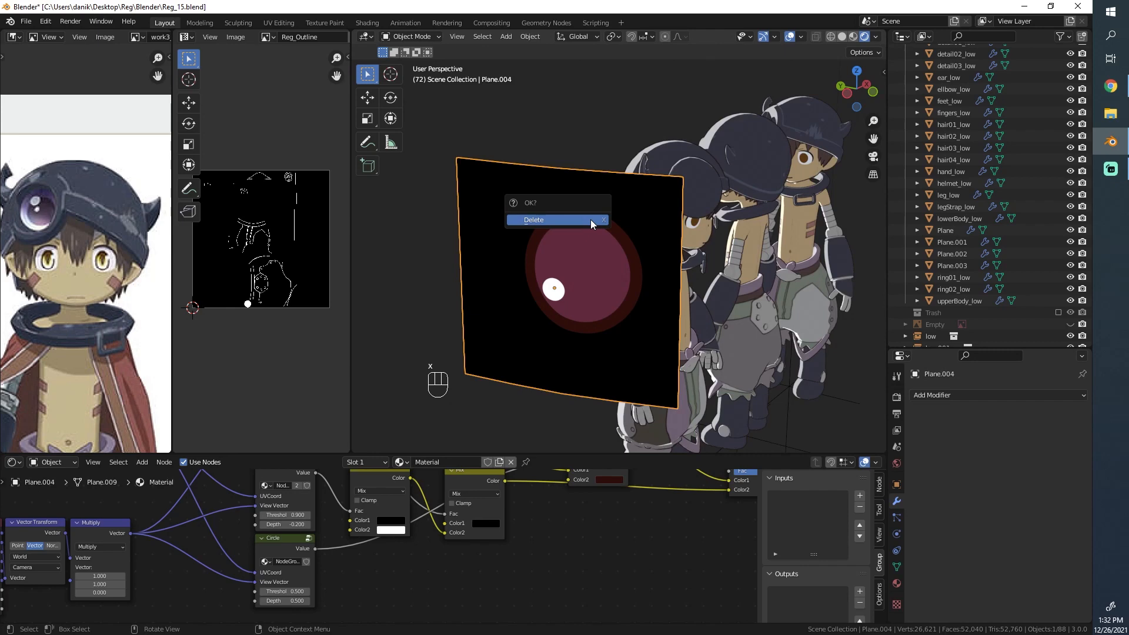
left_click(591, 220)
key("KP_1")
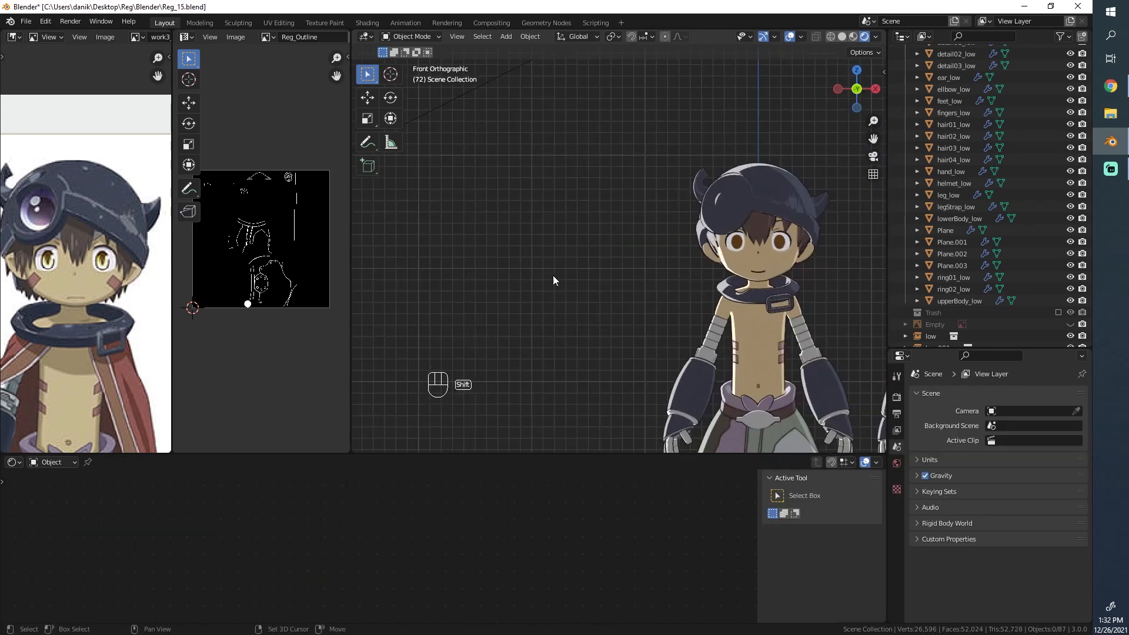
key("ctrl+z")
Inspect the mesh grid of the eye-white object Plane.002 in Edit Mode with solid shading.
scroll(695, 319, "down", 1)
middle_click_drag(695, 318, 663, 342, "shift")
scroll(588, 303, "up", 4)
scroll(663, 342, "up", 4)
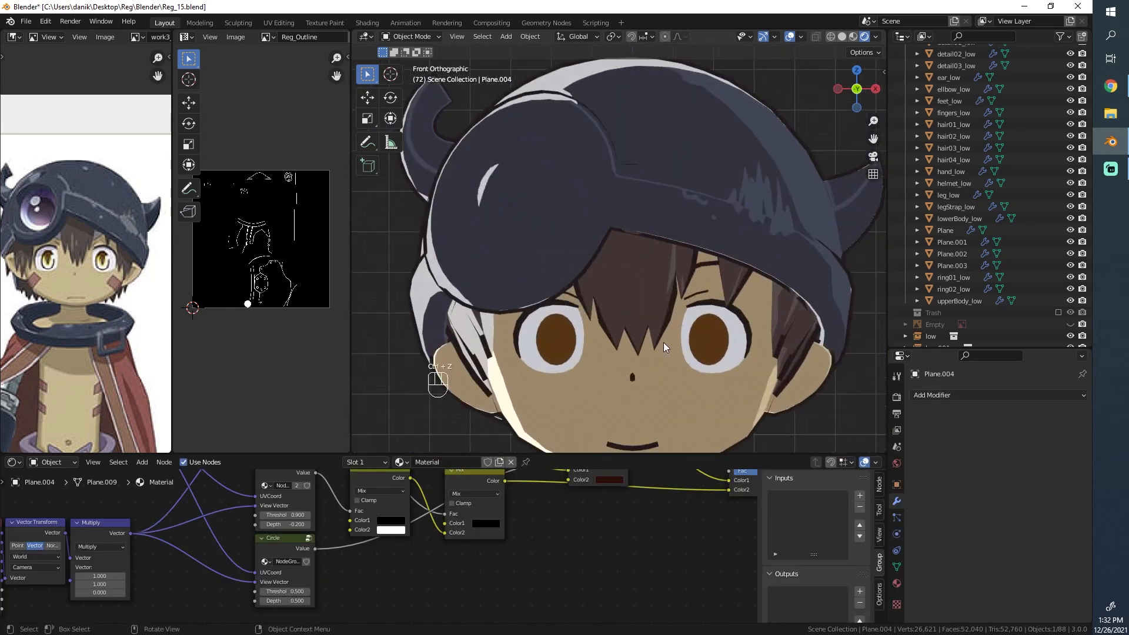
key("alt+a")
left_click(663, 344)
left_click(683, 355)
key("Tab")
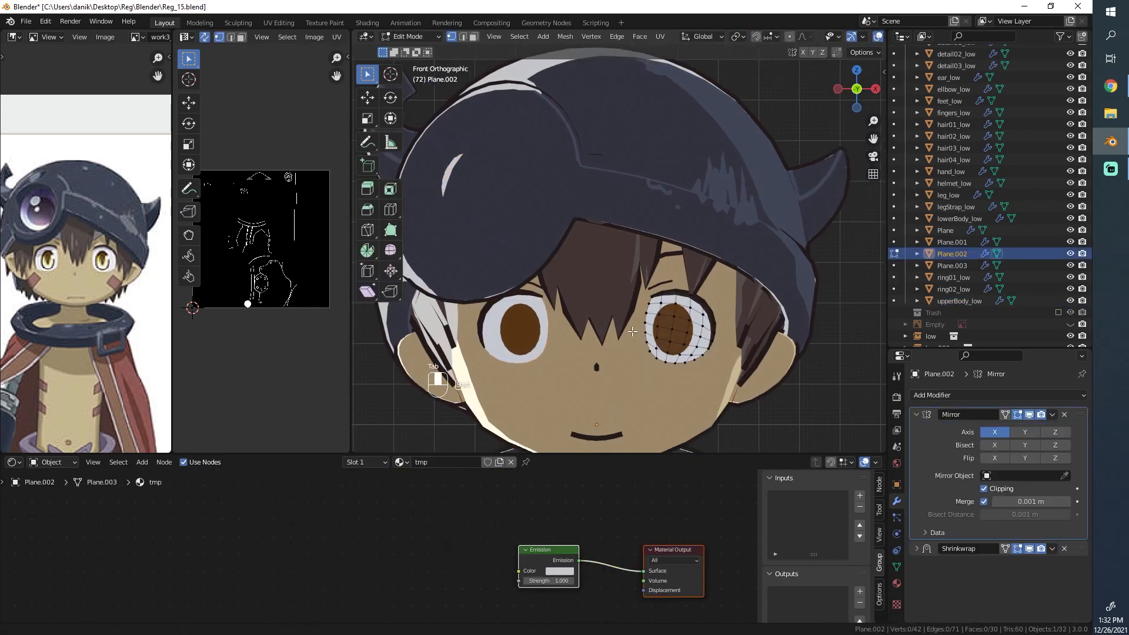
middle_click_drag(632, 331, 538, 294, "shift")
scroll(553, 303, "up", 4)
key("z")
key("z")
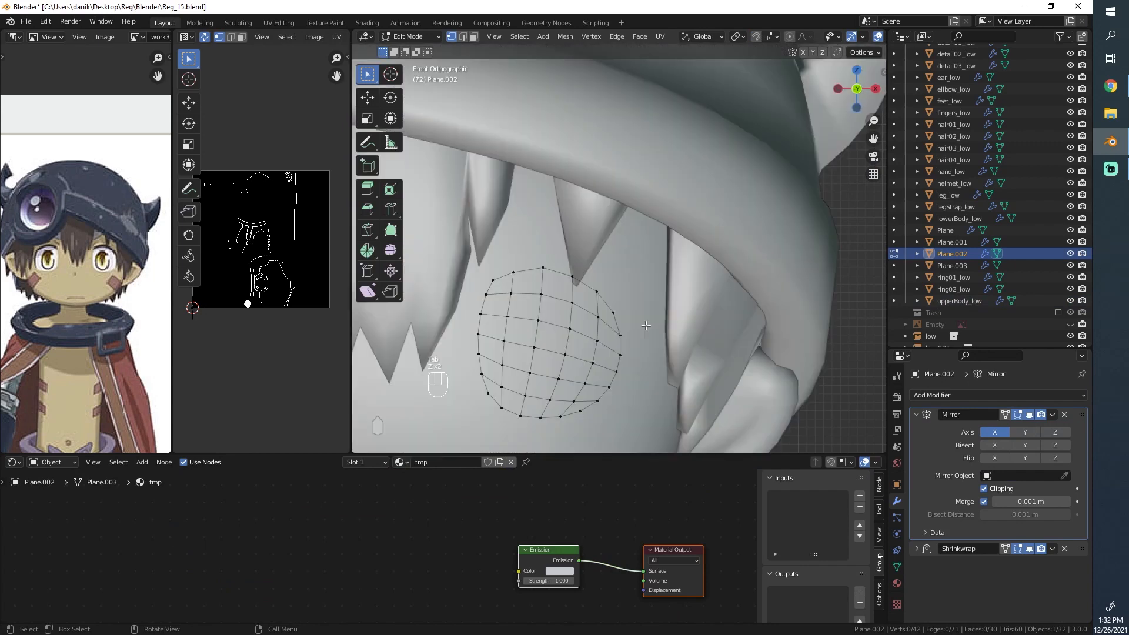
Return to Object Mode, check the eyes in material preview, deselect everything and restore rendered shading.
middle_click_drag(640, 327, 719, 318, "shift")
scroll(617, 259, "down", 5)
key("Tab")
key("z")
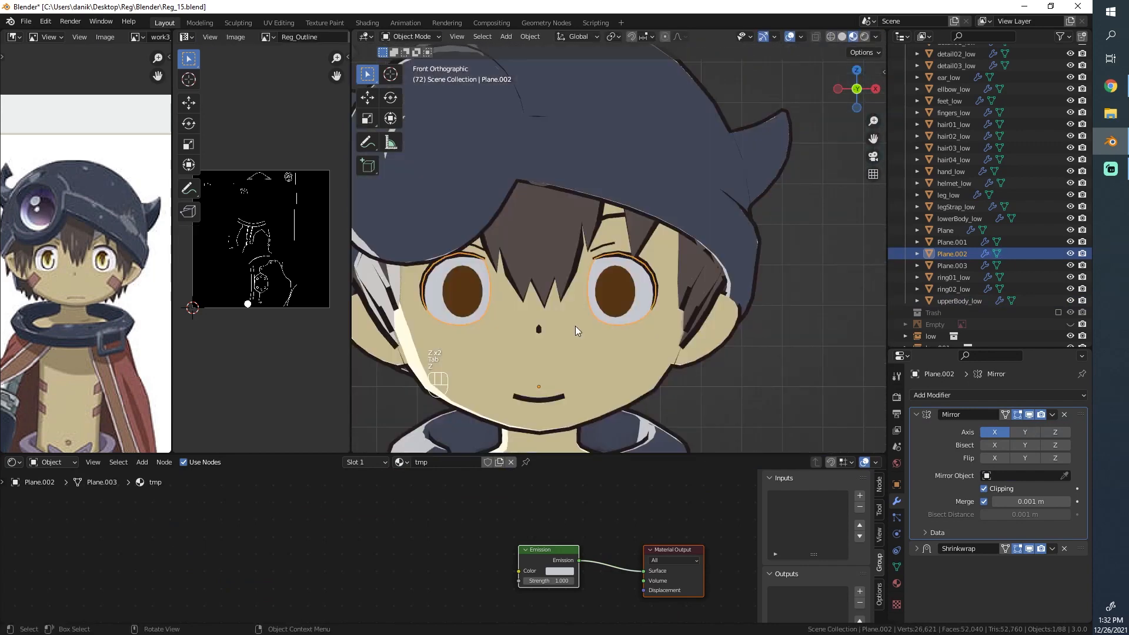
scroll(612, 282, "up", 2)
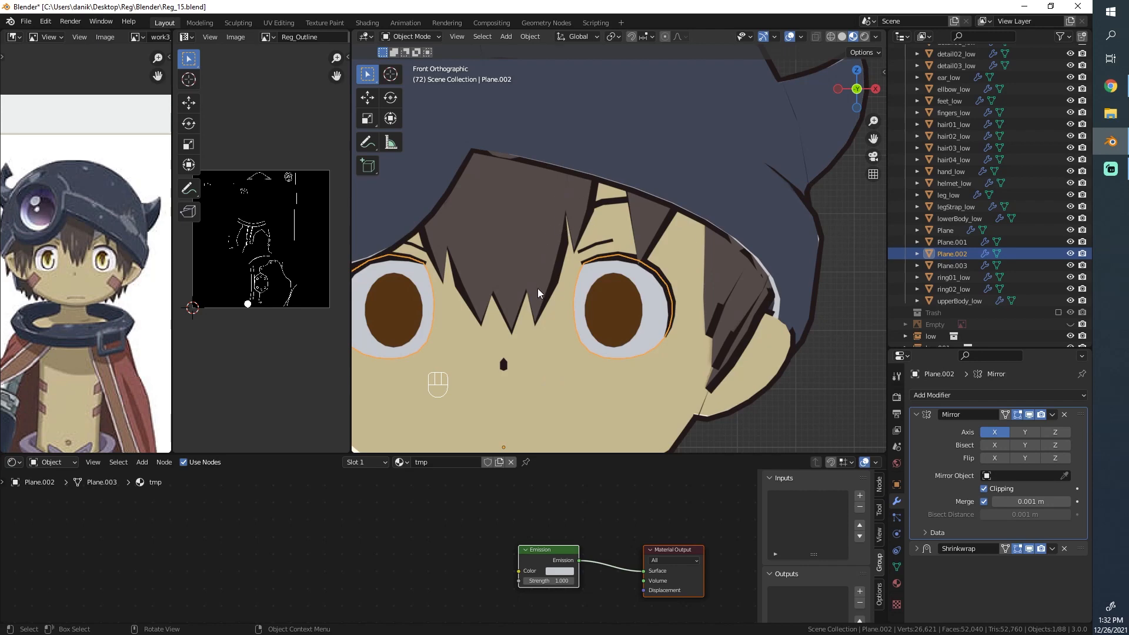
scroll(555, 298, "down", 5)
key("alt+a")
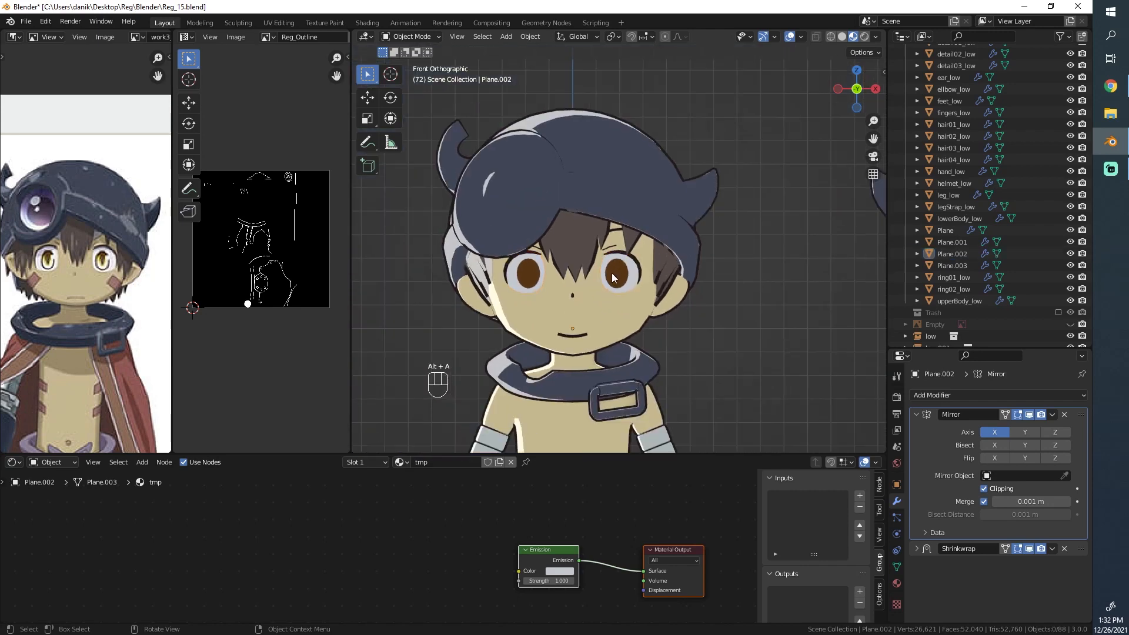
key("z")
Add a 2 m plane mesh at the world origin.
scroll(611, 241, "up", 3)
key("shift+a")
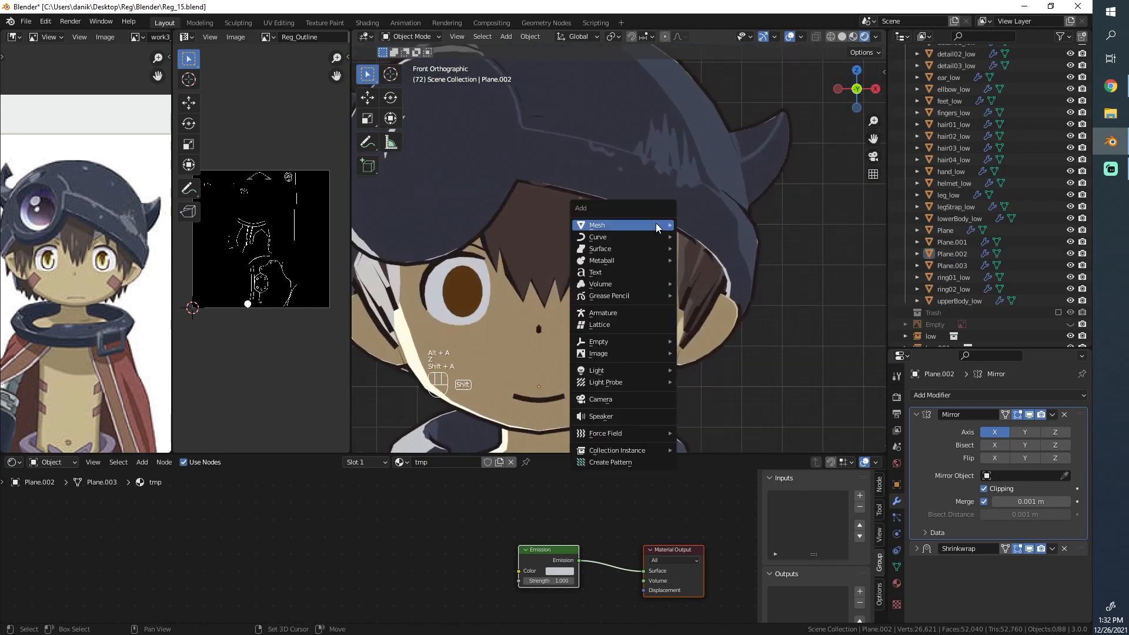
mouse_move(654, 223)
left_click(711, 226)
scroll(696, 256, "down", 10)
scroll(696, 256, "down", 4)
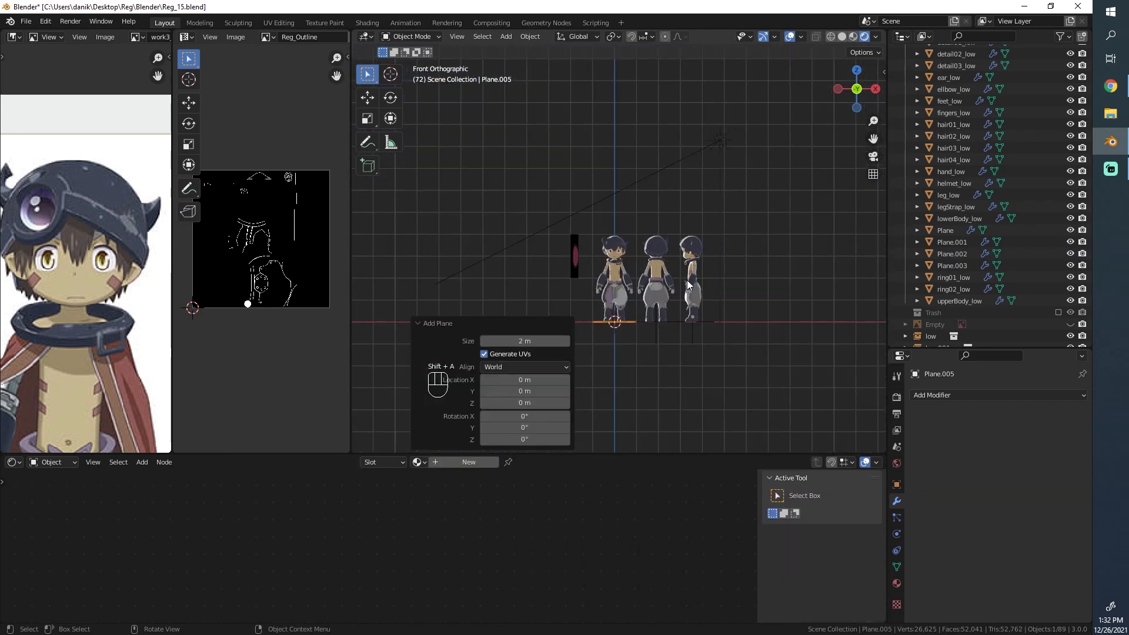
Raise the new plane along the Z axis to the height of the front-facing character's head.
scroll(684, 292, "up", 2)
key("Tab")
key("Tab")
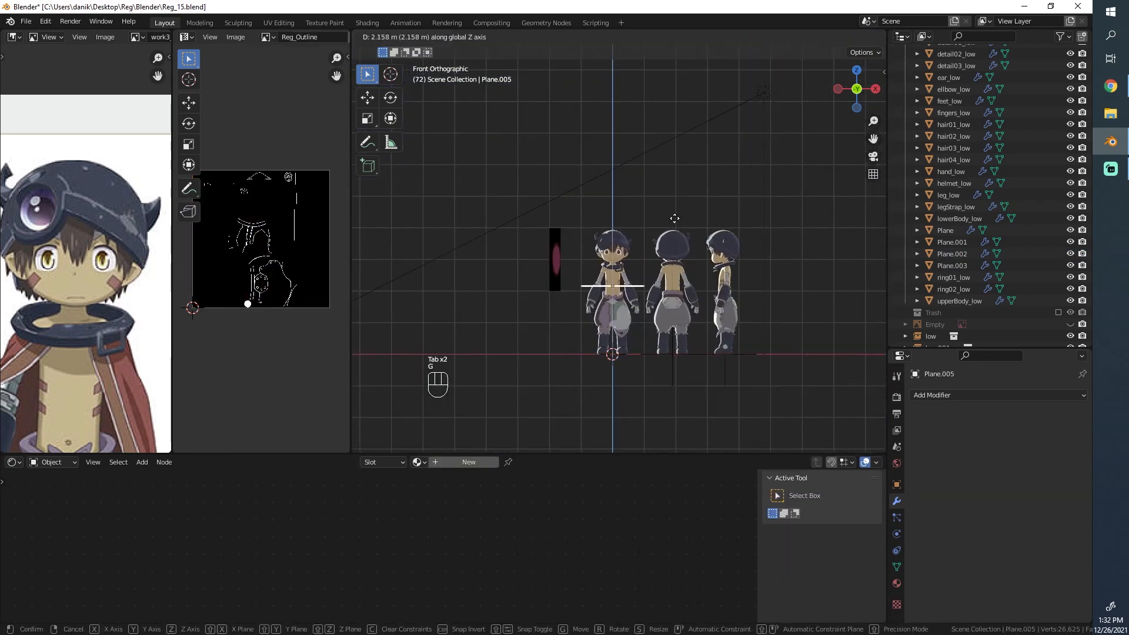
key("g")
left_click(671, 189)
Enter Edit Mode on the plane and rotate its entire mesh upright in the left side view.
scroll(671, 190, "up", 6)
key("Tab")
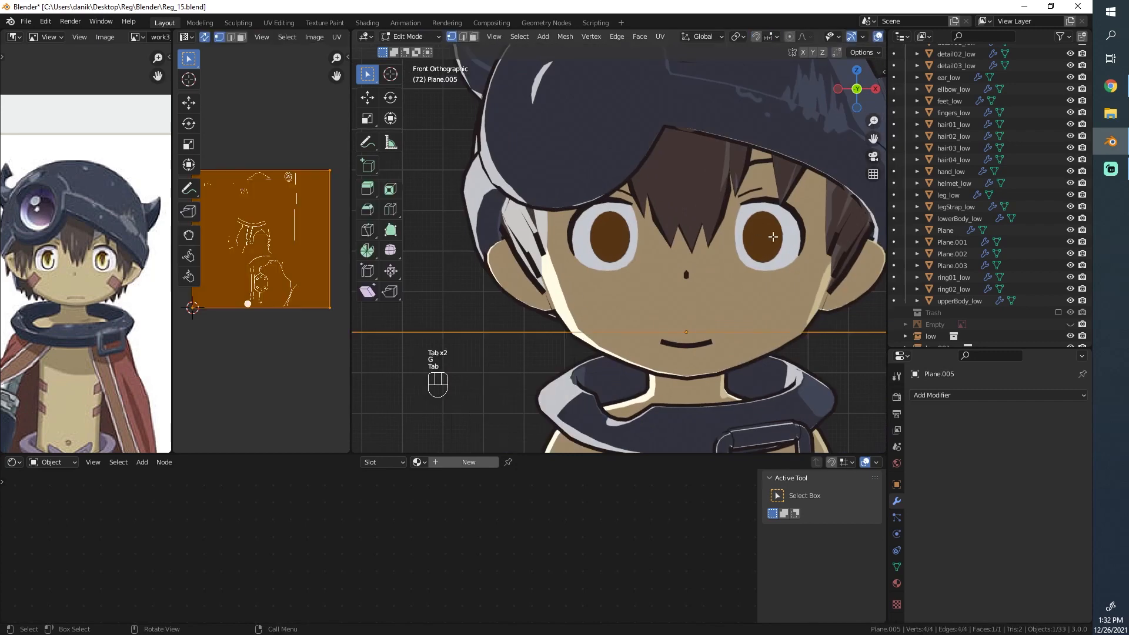
key("e")
key("z")
scroll(559, 222, "down", 6)
middle_click_drag(559, 222, 680, 141)
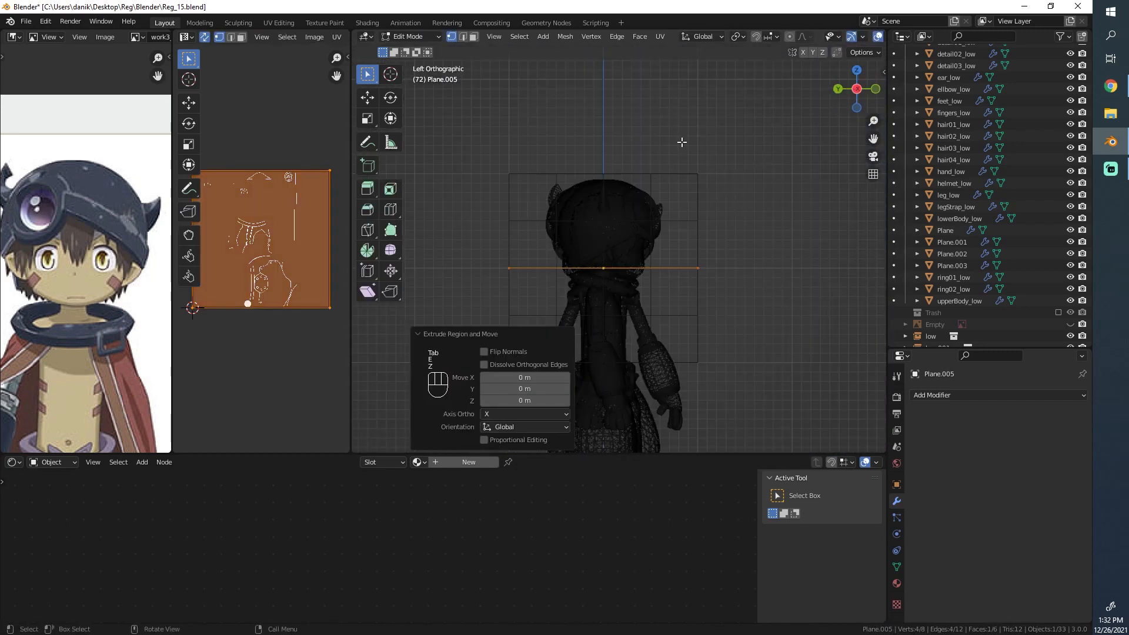
key("r")
right_click(670, 269)
key("a")
key("r")
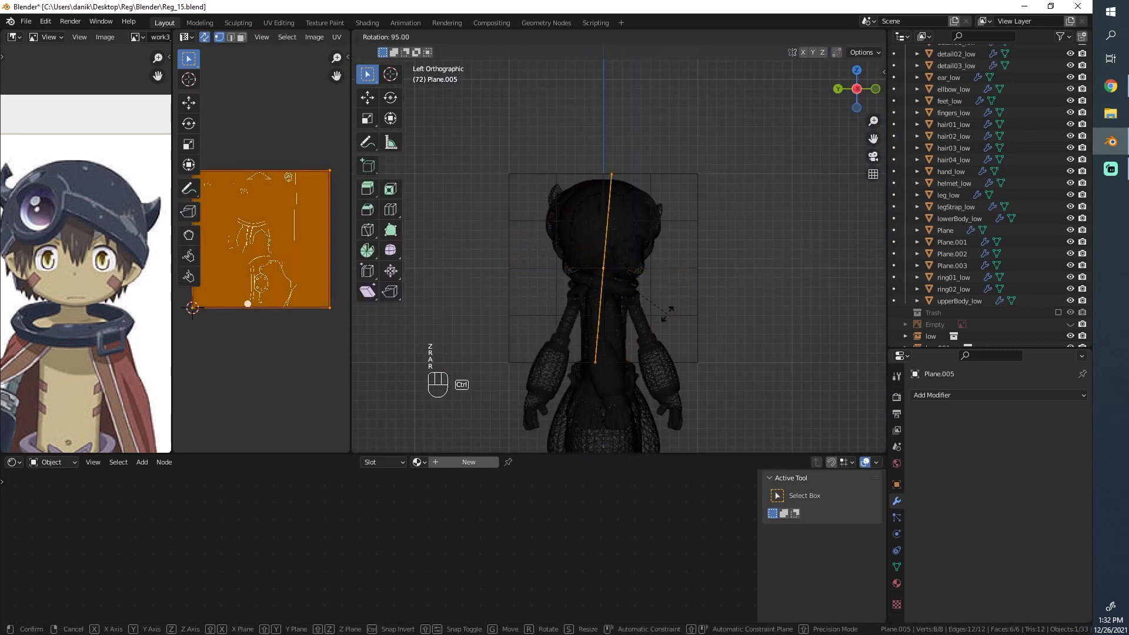
left_click(666, 312, "ctrl")
Move the plane's mesh -0.5 m in Y and 0.4 m in Z, and scale it to 0.2.
key("g")
left_click(722, 265, "ctrl")
middle_click_drag(706, 264, 618, 259)
key("shift+z")
middle_click_drag(760, 210, 697, 234, "shift")
scroll(699, 233, "up", 5)
key("s")
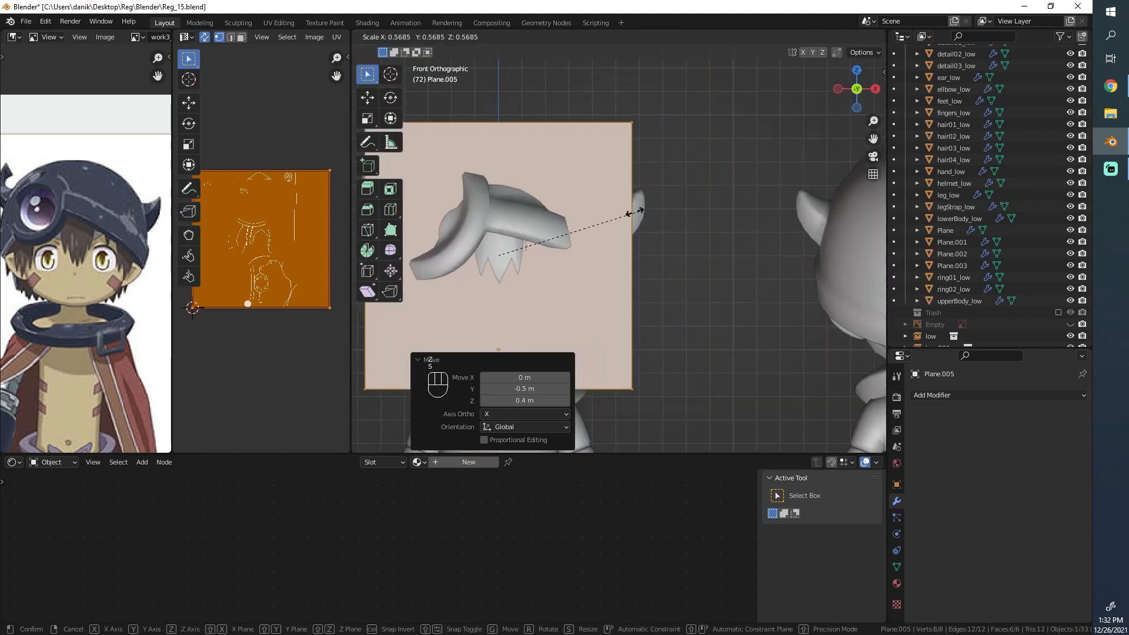
left_click(542, 240, "ctrl")
Move the mesh 0.17 m in X and -0.1 m in Z, over the eye beside the bangs.
key("shift+z")
middle_click_drag(506, 263, 590, 226, "shift")
scroll(590, 225, "up", 3)
key("g")
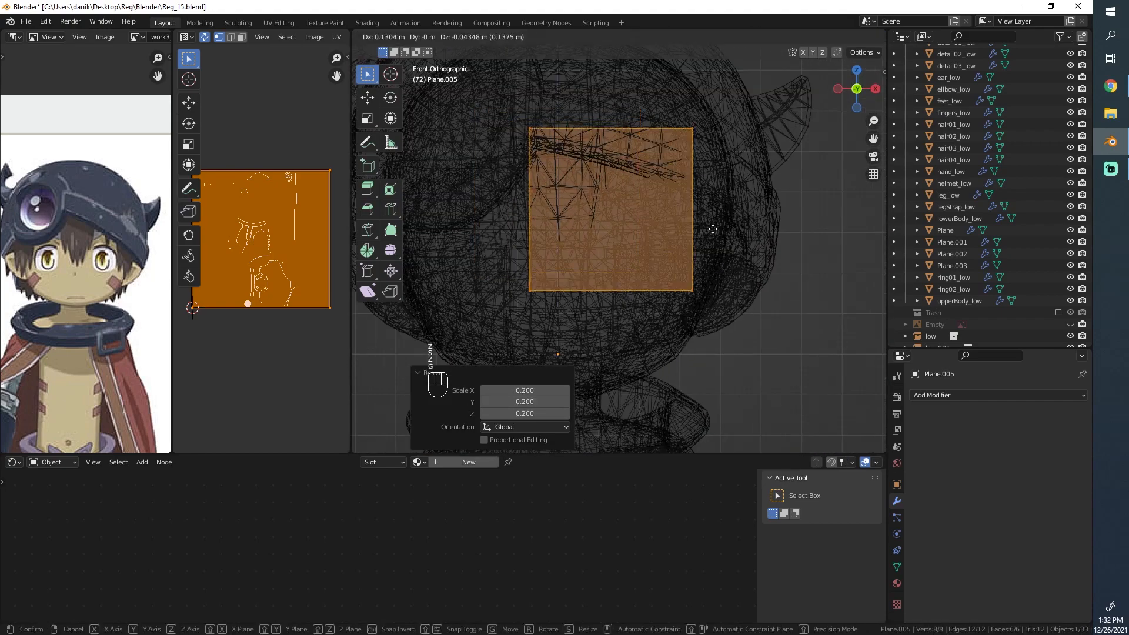
left_click(718, 249, "ctrl")
Scale the mesh to about 0.906 and shift it about 0.004 m in X and -0.048 m in Z over the eye.
key("z")
scroll(719, 169, "down", 2)
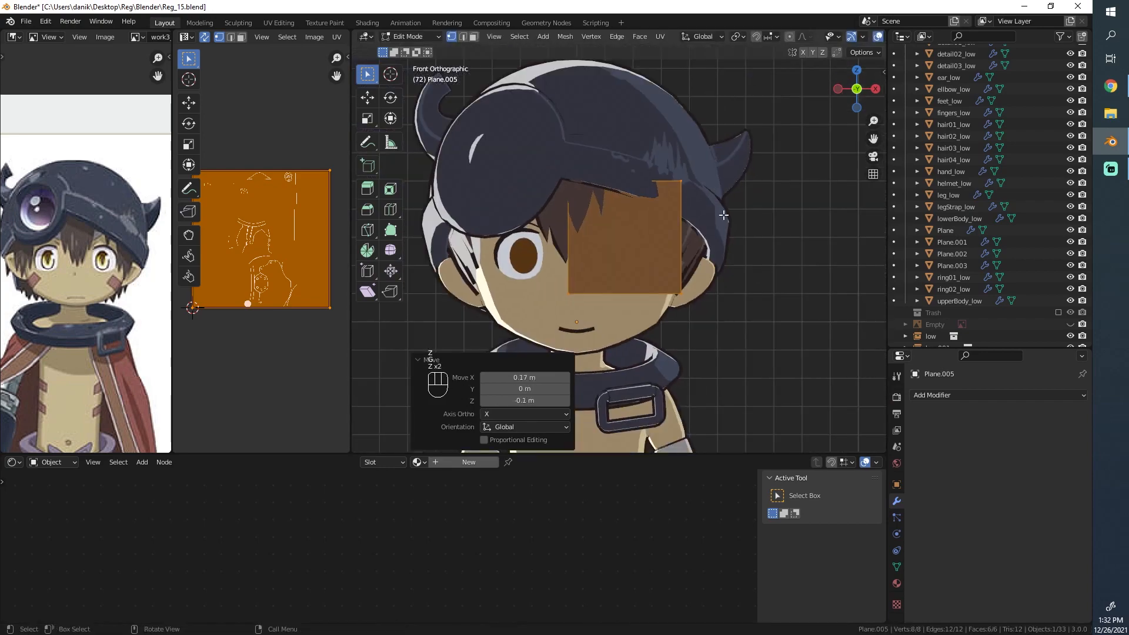
key("s")
left_click(755, 254)
key("g")
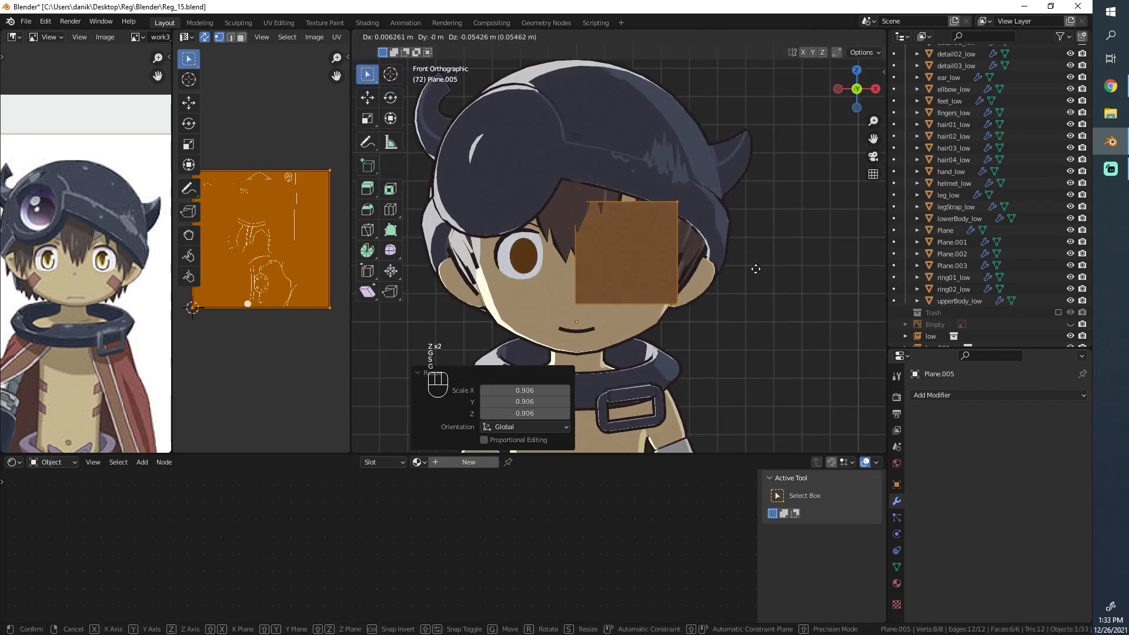
left_click(755, 269)
Nudge the mesh about 0.016 m in X and -0.006 m in Z in the front wireframe view.
key("z")
scroll(739, 243, "up", 5)
scroll(747, 235, "down", 3)
scroll(741, 233, "up", 1)
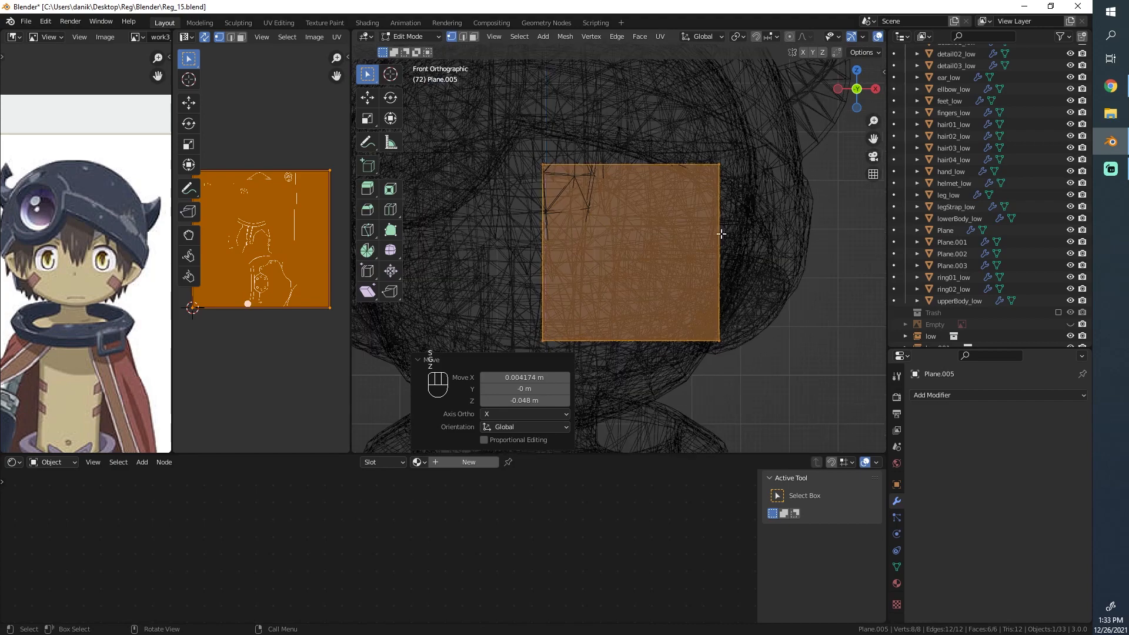
key("g")
left_click(728, 236)
Scale the mesh to about 0.854 around the eye area and keep all of its geometry selected.
scroll(635, 243, "up", 2)
key("z")
left_click(686, 245)
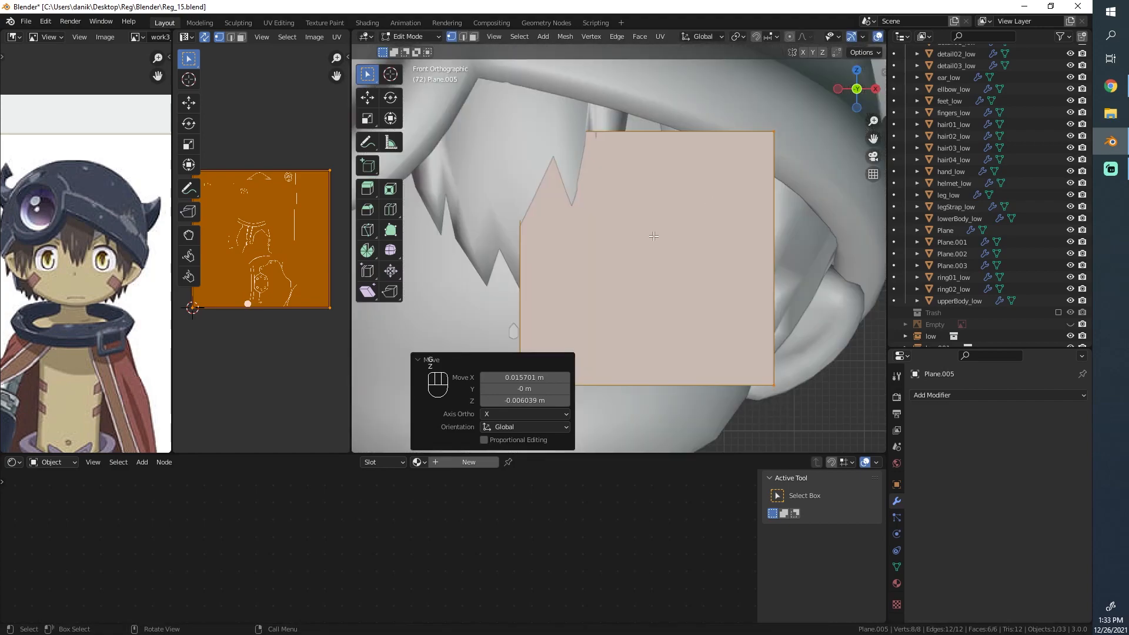
scroll(709, 226, "down", 6)
scroll(710, 224, "up", 1)
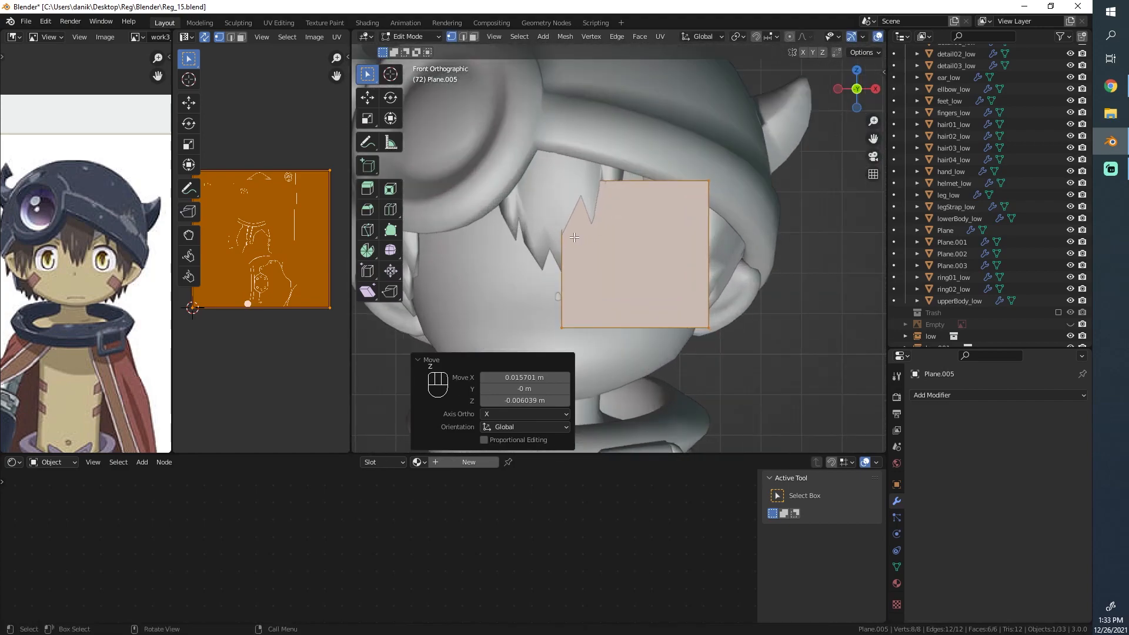
key("z")
left_click(479, 237)
key("s")
left_click(697, 236)
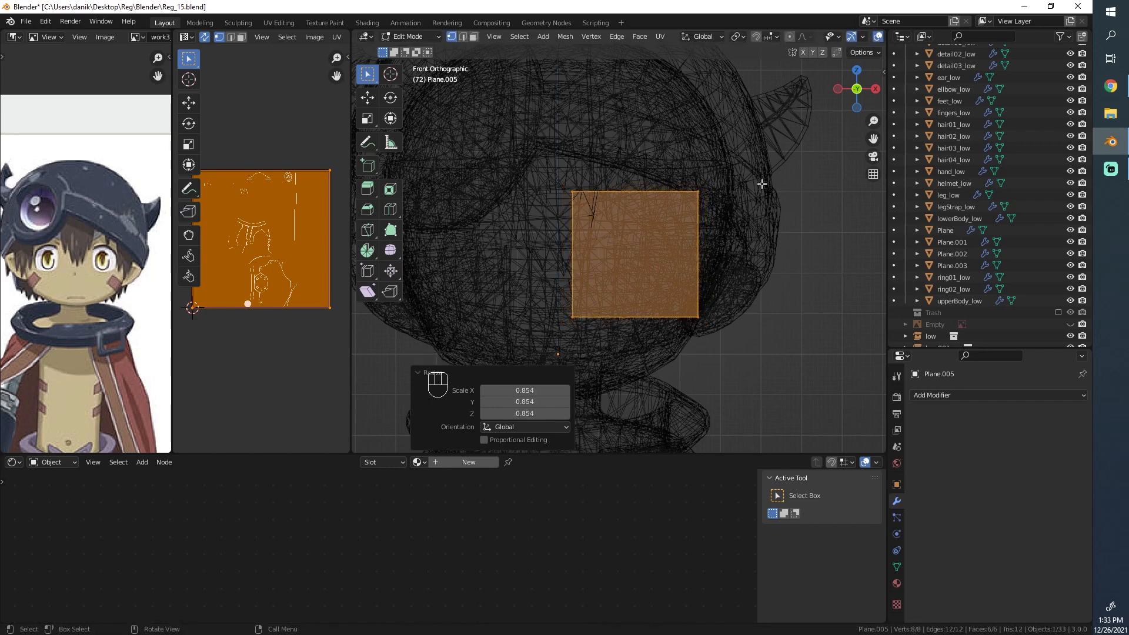
left_click(720, 320)
key("a")
scroll(733, 284, "down", 1)
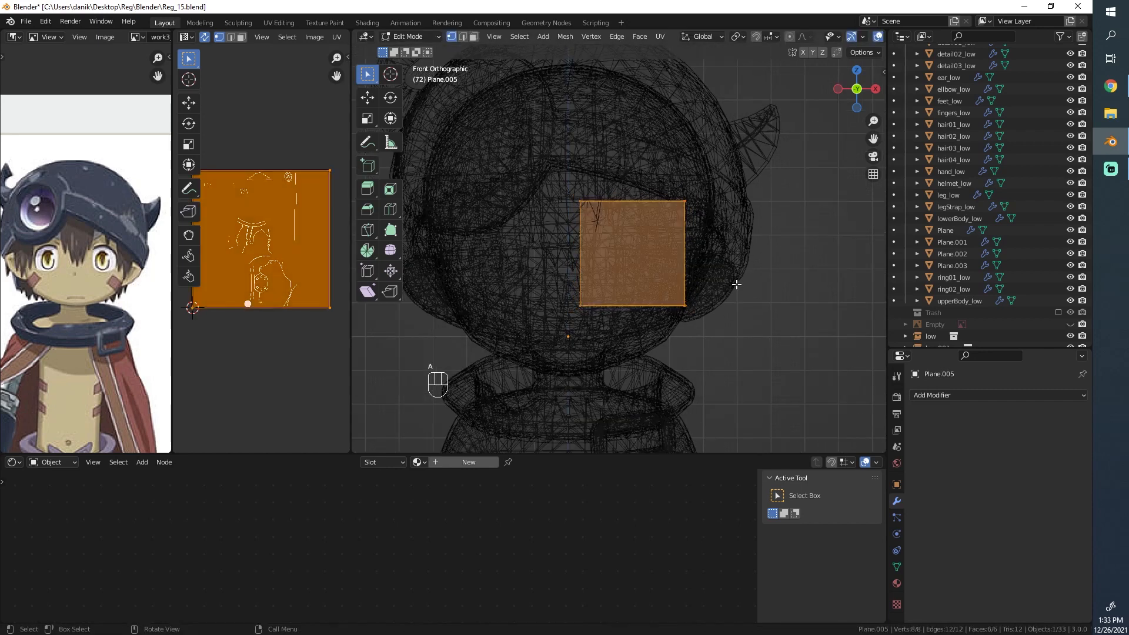
Add a Shrinkwrap modifier to the plane with upperBody_low as its target.
mouse_move(733, 282)
middle_mouse_down()
mouse_move(623, 287)
mouse_move(646, 282)
middle_mouse_up()
key("z")
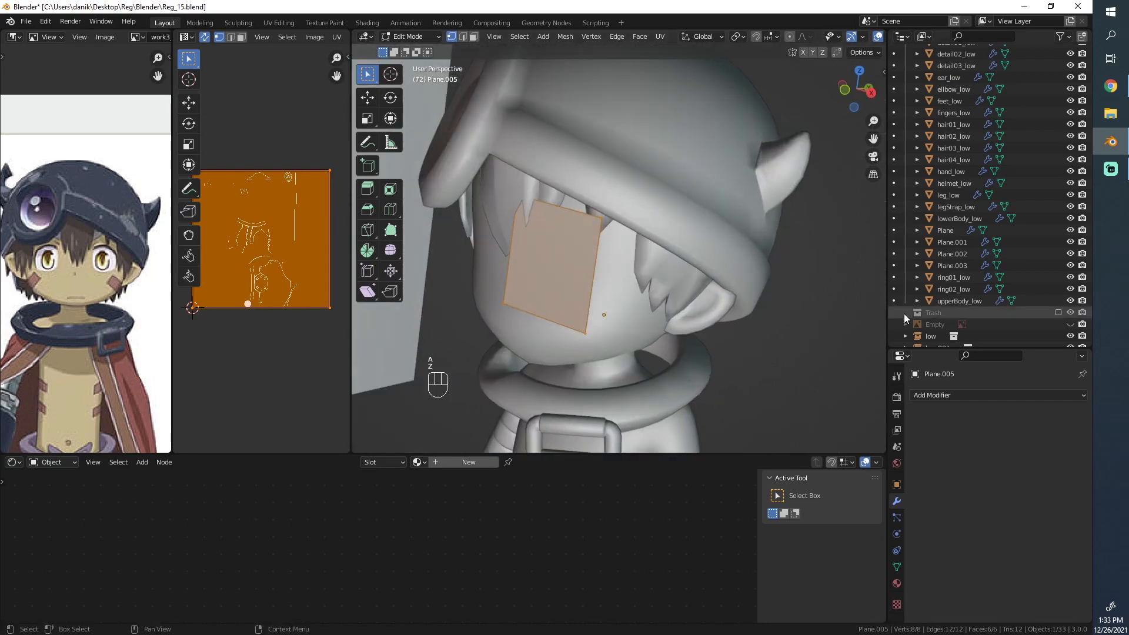
left_click(929, 391)
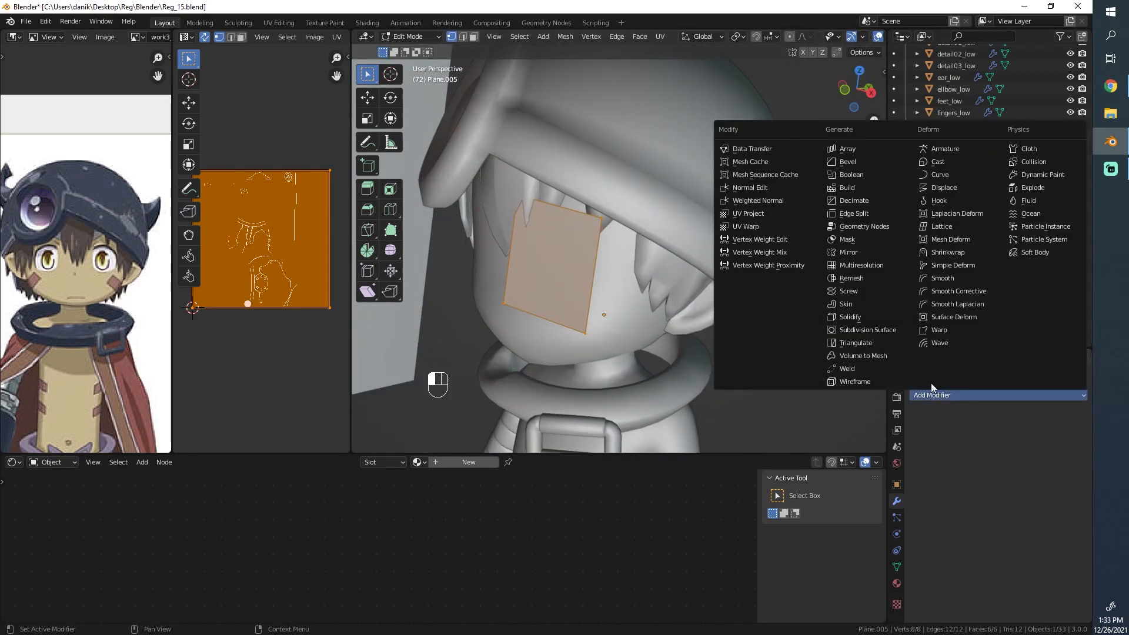
left_click(954, 253)
left_click(1066, 461)
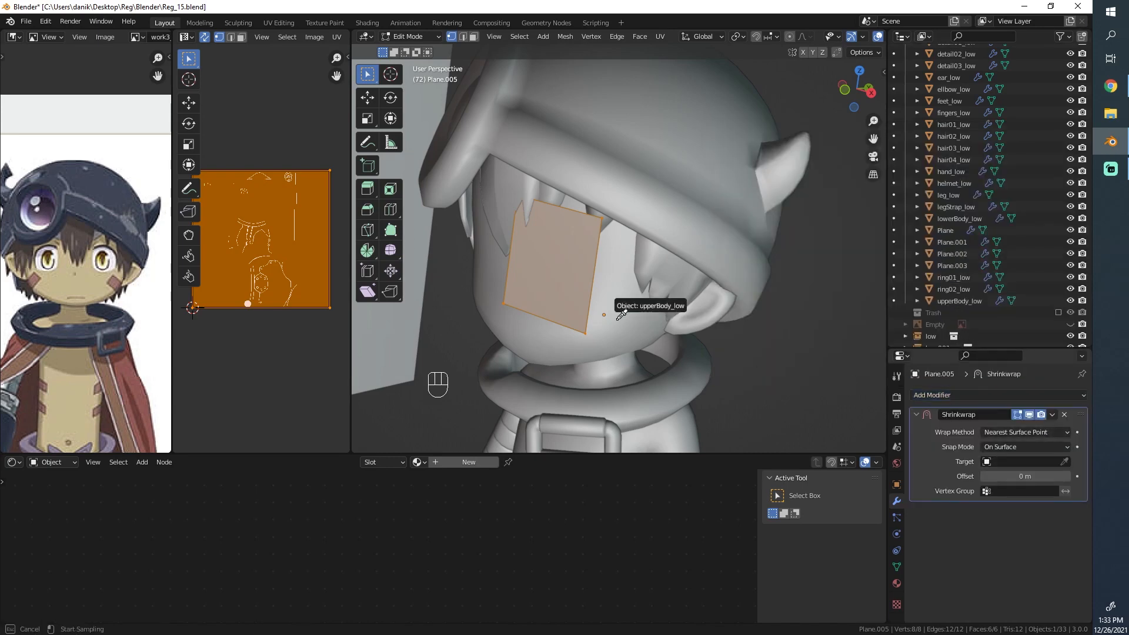
left_click(611, 297)
middle_click_drag(594, 312, 629, 274)
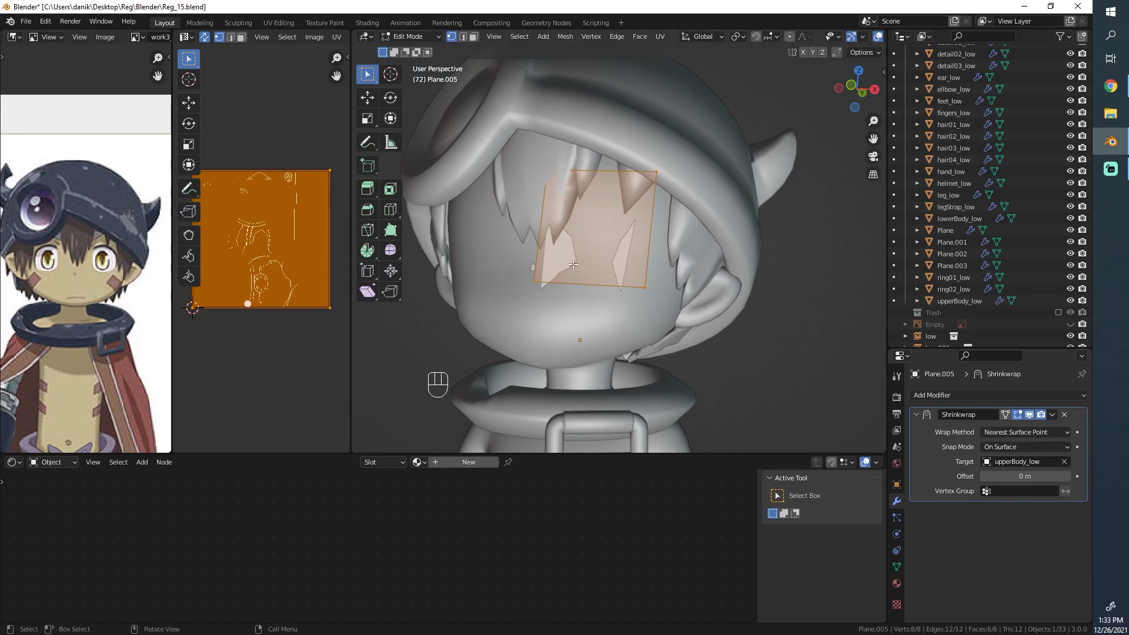
Set the Shrinkwrap wrap method to Project and check the plane against the face.
left_click(1033, 433)
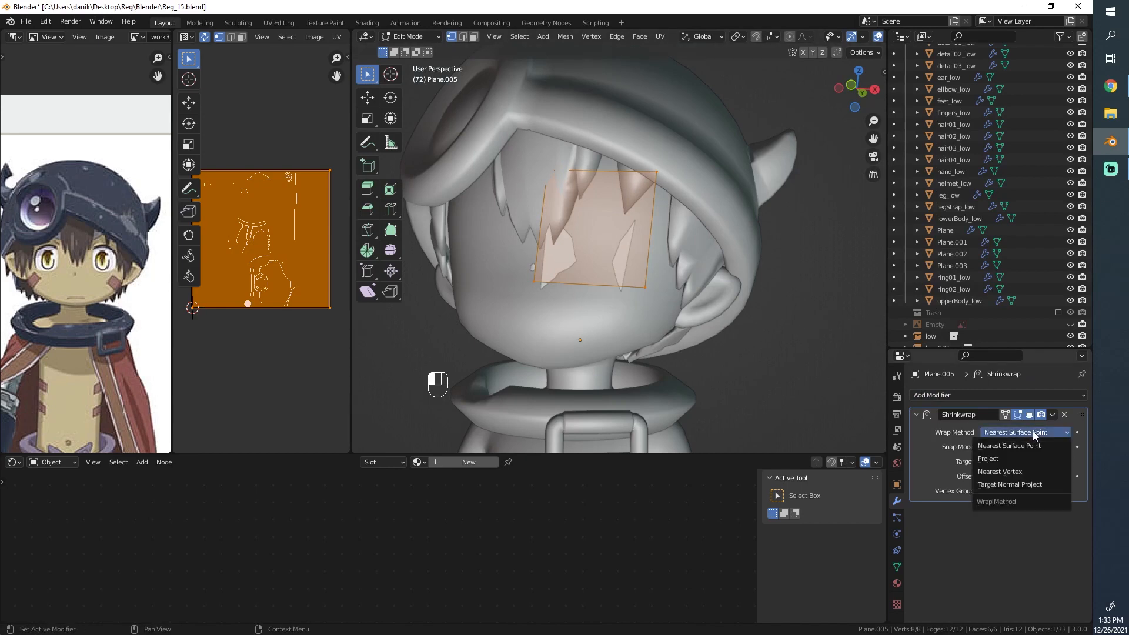
left_click(1014, 458)
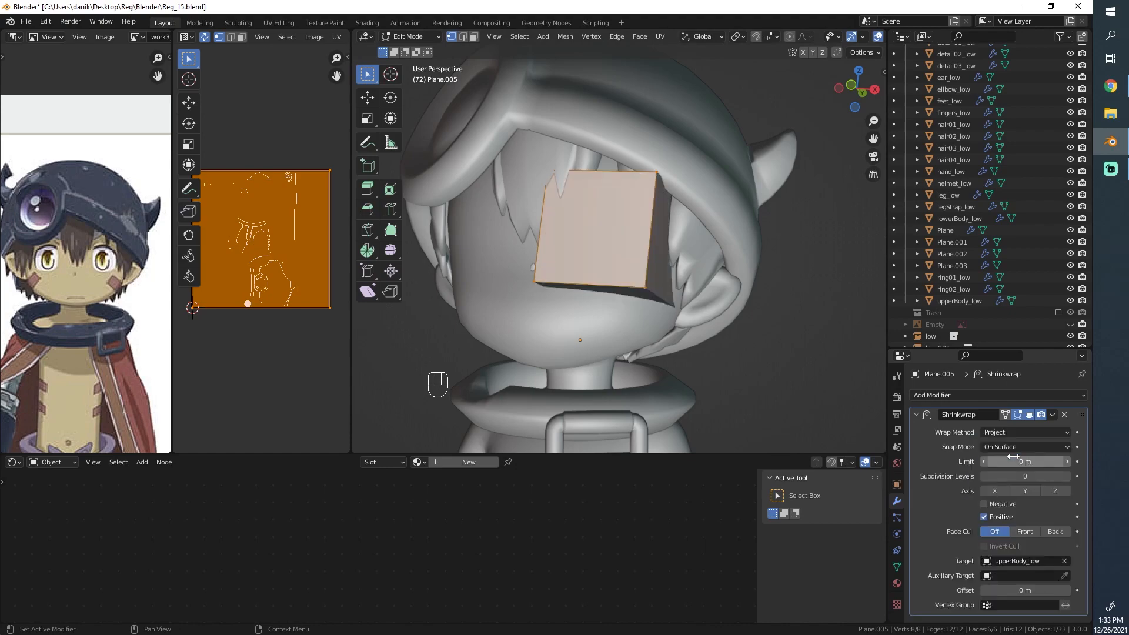
mouse_move(618, 235)
middle_mouse_down()
mouse_move(639, 148)
mouse_move(662, 245)
middle_mouse_up()
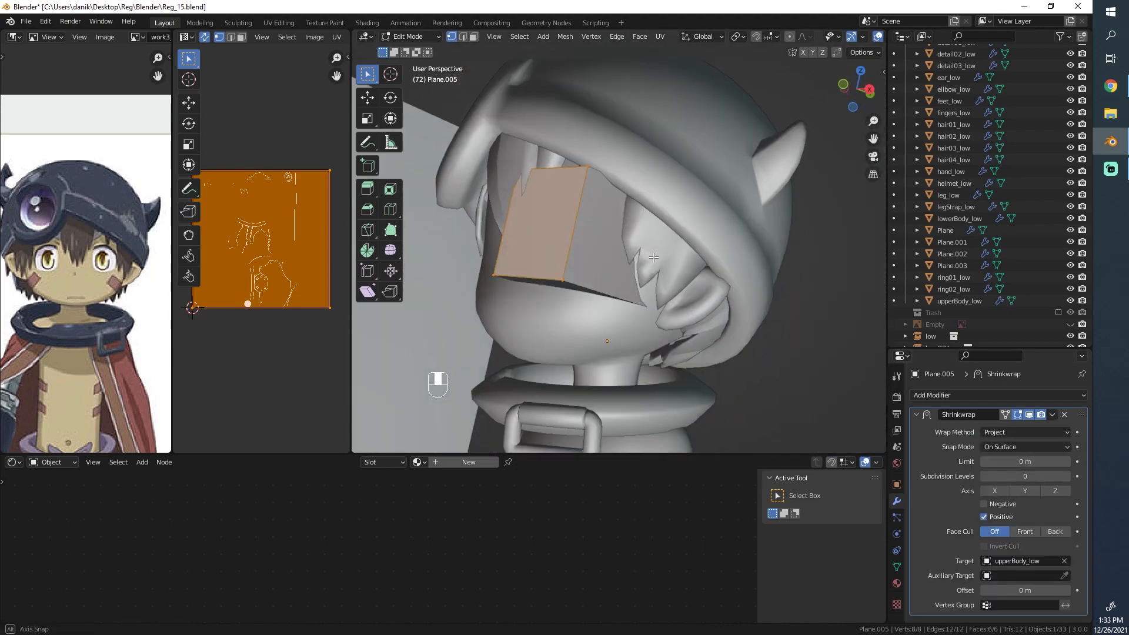
key("Tab")
key("z")
left_click(463, 216)
key("Tab")
middle_click_drag(562, 218, 632, 284)
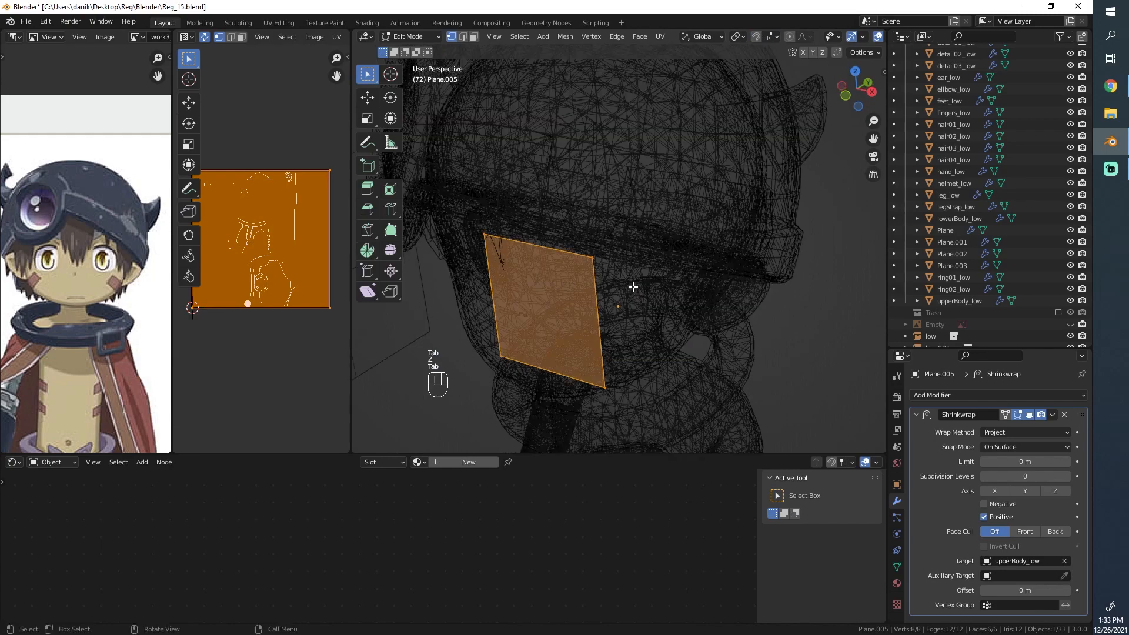
key("g")
right_click(655, 294)
key("ctrl+z")
Try deleting all of the plane's vertices, view the result in solid shading, and undo the deletion.
key("x")
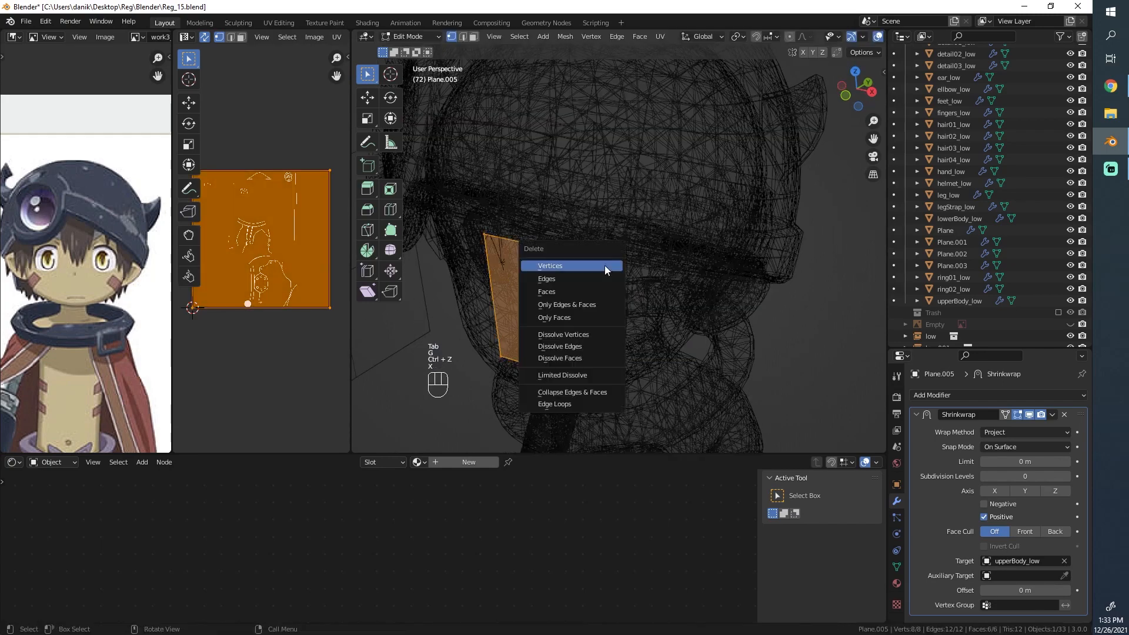
left_click(604, 266)
key("a")
key("z")
left_click(663, 267)
key("ctrl+z")
key("ctrl+z")
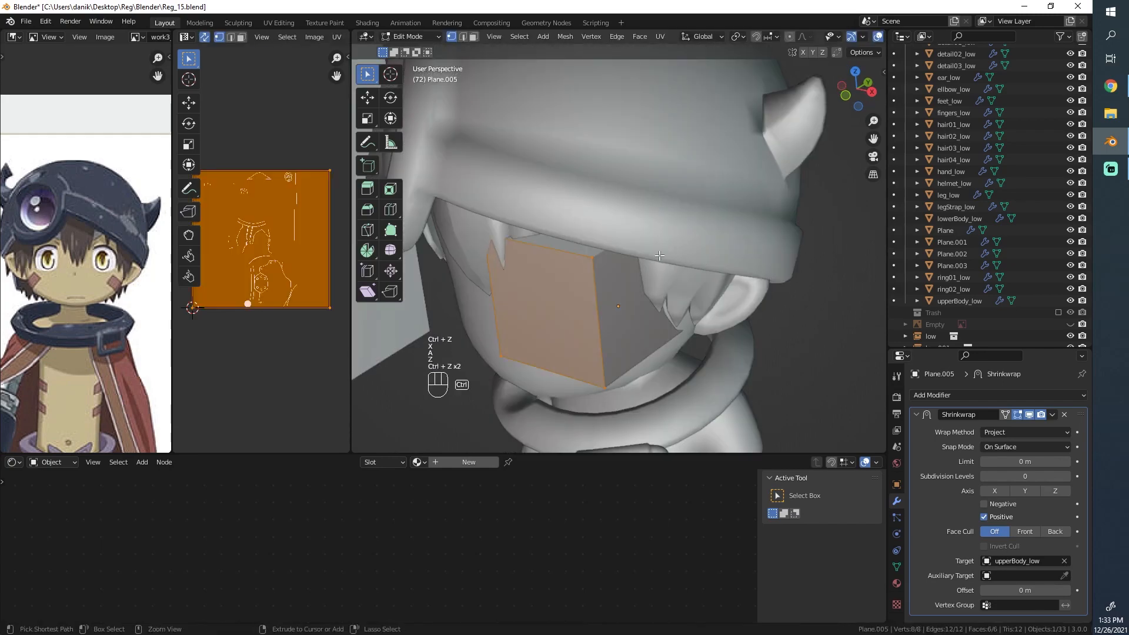
Delete the plane's overlapping extra face in face select mode and select the remaining geometry.
left_click(473, 36)
left_click(567, 338)
key("g")
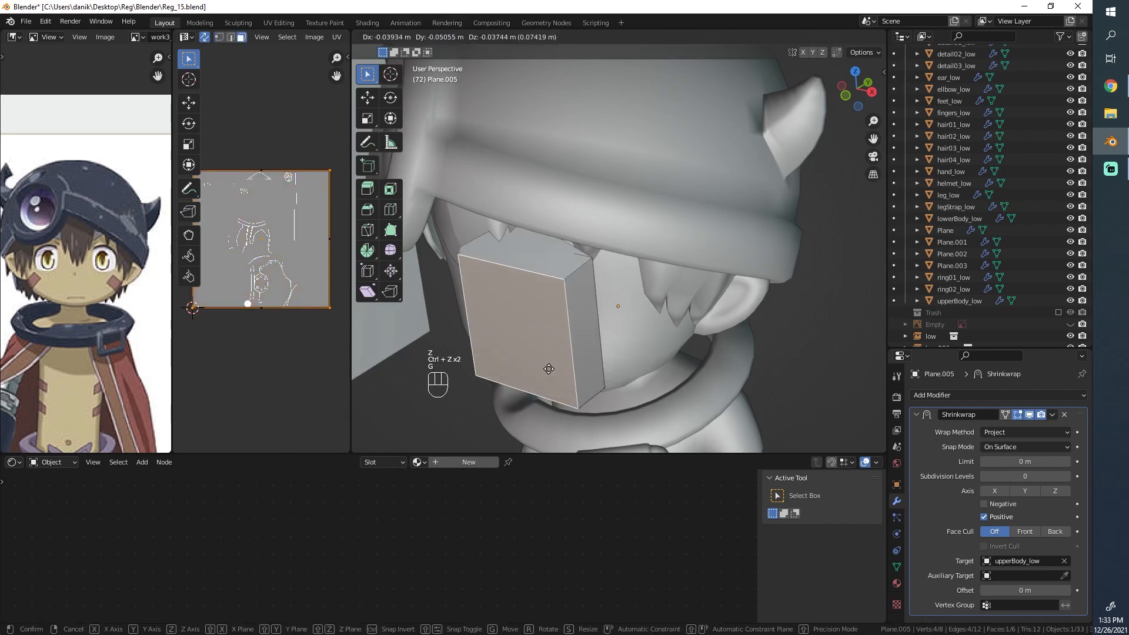
right_click(544, 335)
key("x")
key("a")
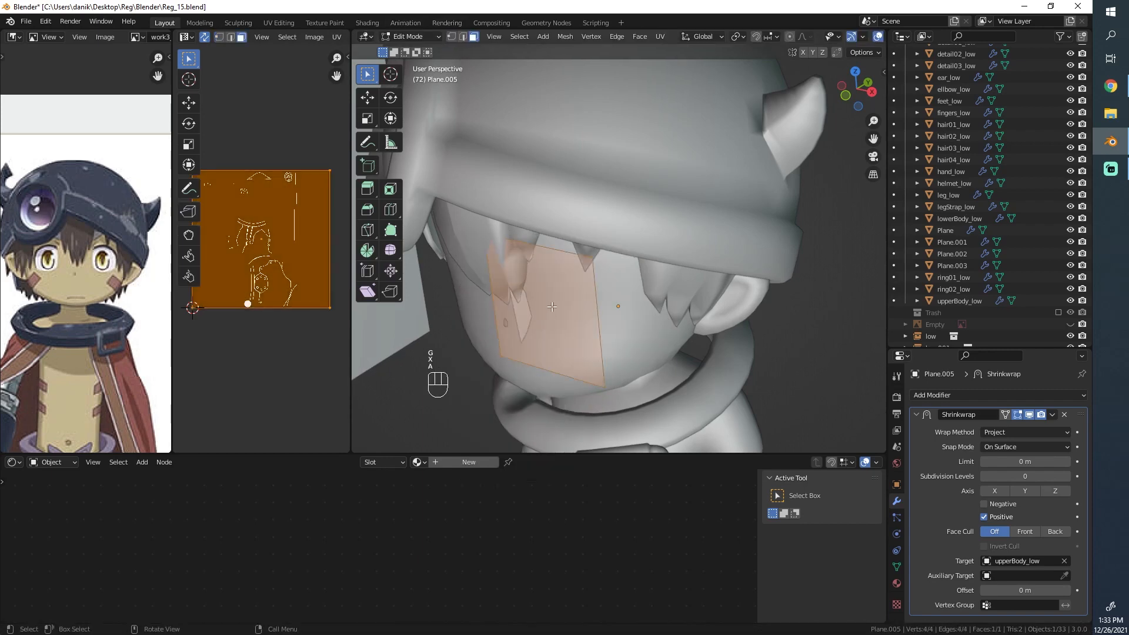
Recalculate the remaining face's normals and reselect the plane in Object Mode.
middle_click_drag(543, 332, 558, 220)
key("shift+n")
key("Tab")
key("alt+a")
left_click(521, 220)
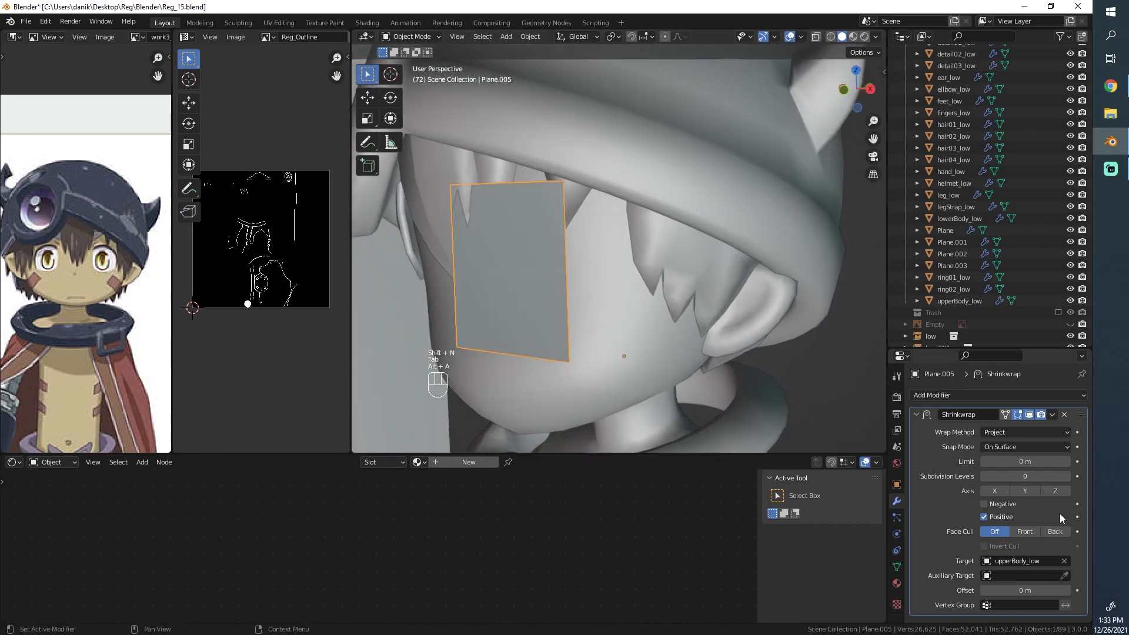
Enable the Shrinkwrap's Negative direction and compare the X, Y and Z projection axes, keeping only Y.
left_click(1017, 504)
middle_click_drag(587, 283, 482, 329)
left_click(1002, 492)
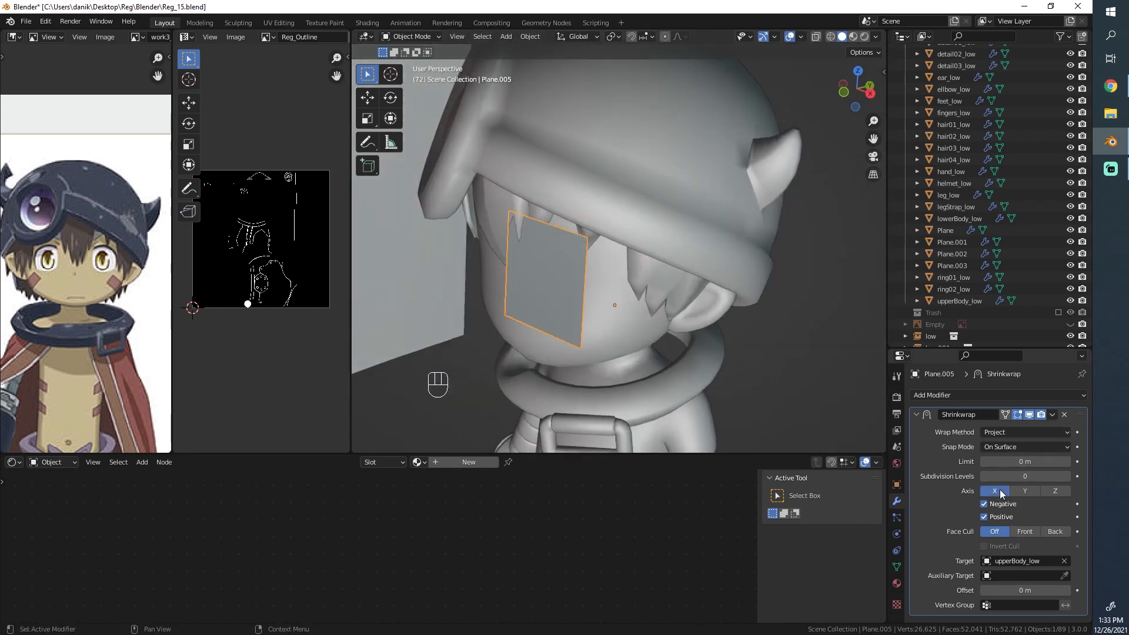
left_click(1005, 491)
left_click(1017, 491)
left_click(1041, 491)
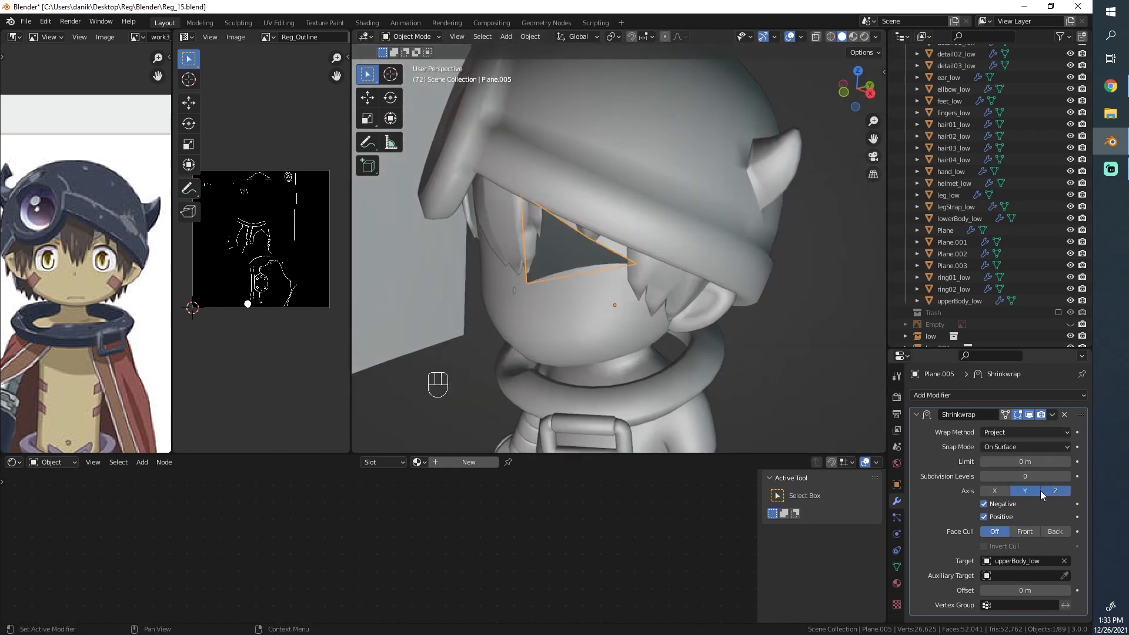
left_click(1041, 491)
left_click(1020, 490)
left_click(1051, 491)
left_click(1049, 492)
left_click(1023, 490)
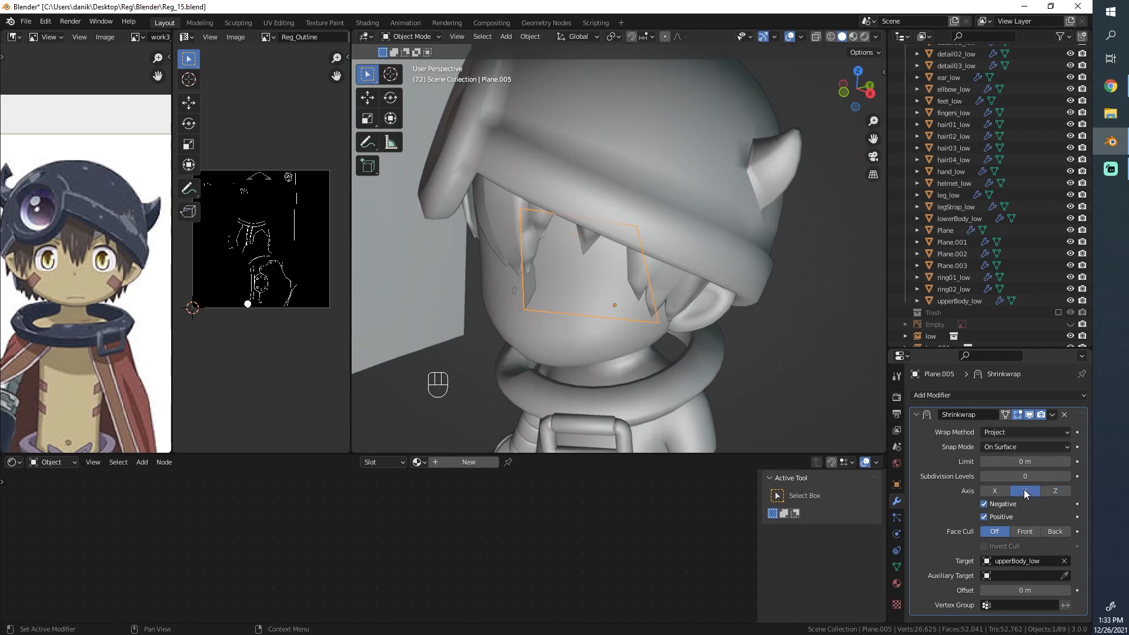
middle_click_drag(650, 296, 642, 321)
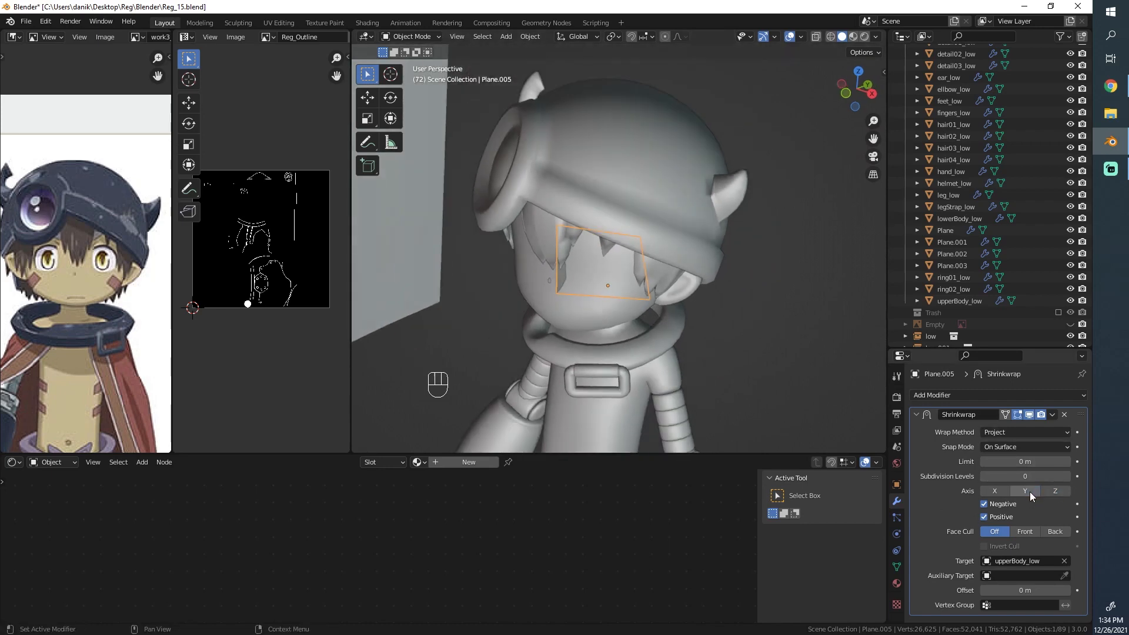
Select the plane's outer vertical edge and move it back toward the side of the head in top view.
key("Tab")
scroll(734, 302, "up", 1)
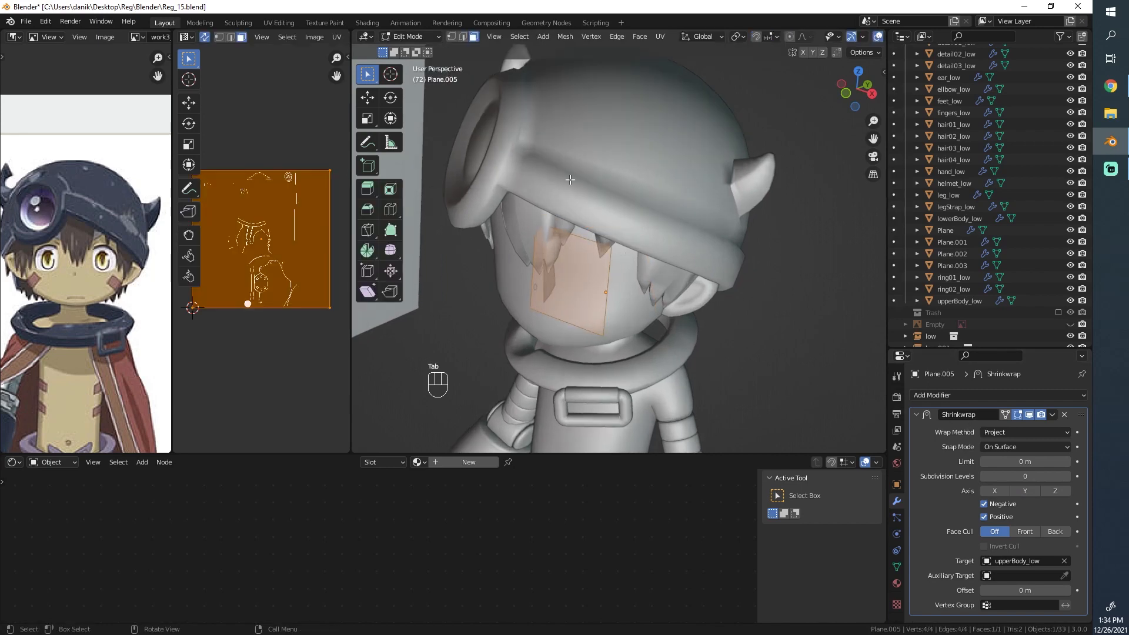
left_click(617, 275)
mouse_move(617, 275)
middle_mouse_down()
mouse_move(560, 224)
mouse_move(715, 259)
mouse_move(542, 250)
middle_mouse_up()
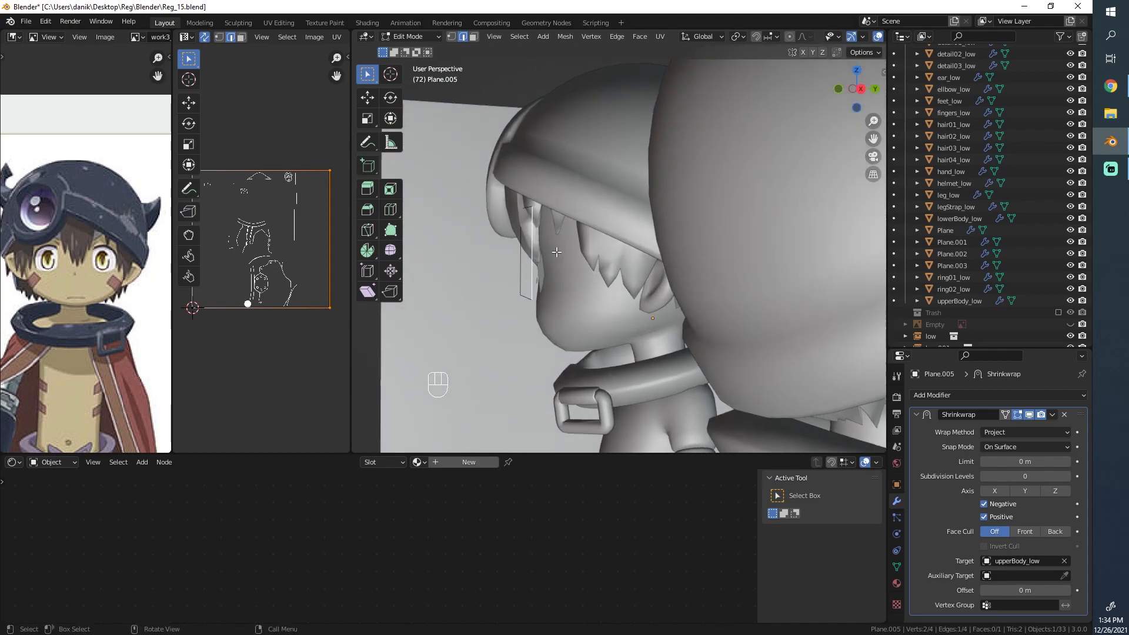
key("z")
mouse_move(448, 240)
middle_mouse_down()
mouse_move(489, 245)
mouse_move(596, 364)
mouse_move(718, 348)
middle_mouse_up()
key("g")
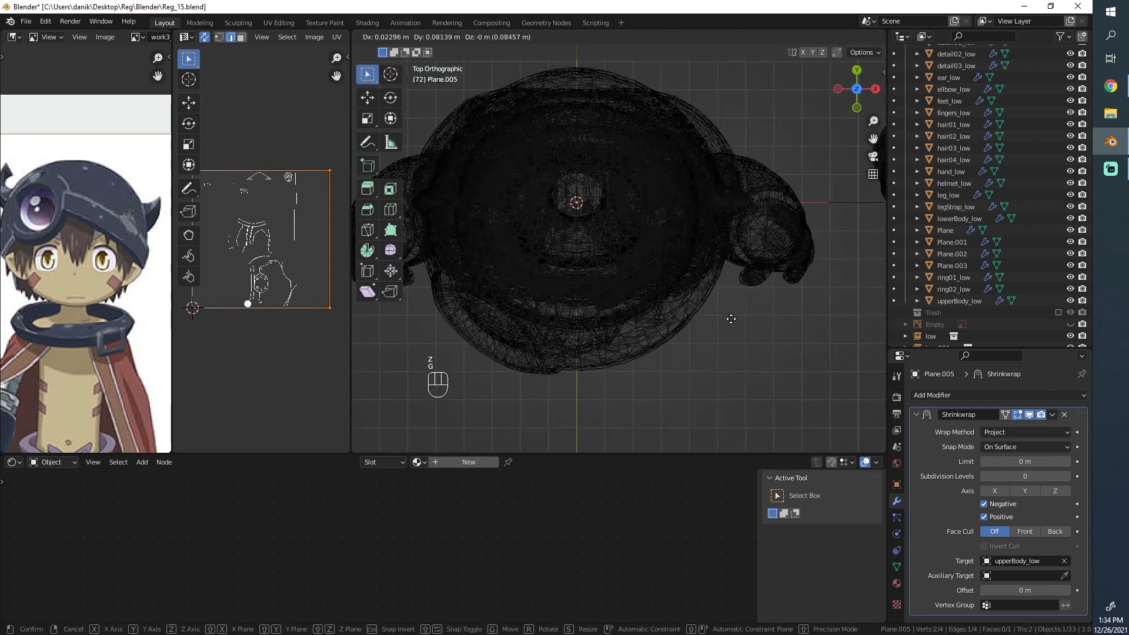
left_click(740, 301)
key("z")
middle_click_drag(721, 390, 738, 314)
Add two evenly spaced horizontal loop cuts across the eye plane in Edit Mode.
key("Tab")
mouse_move(738, 314)
middle_mouse_down()
mouse_move(812, 239)
mouse_move(605, 297)
middle_mouse_up()
key("z")
key("z")
key("Tab")
key("ctrl+r")
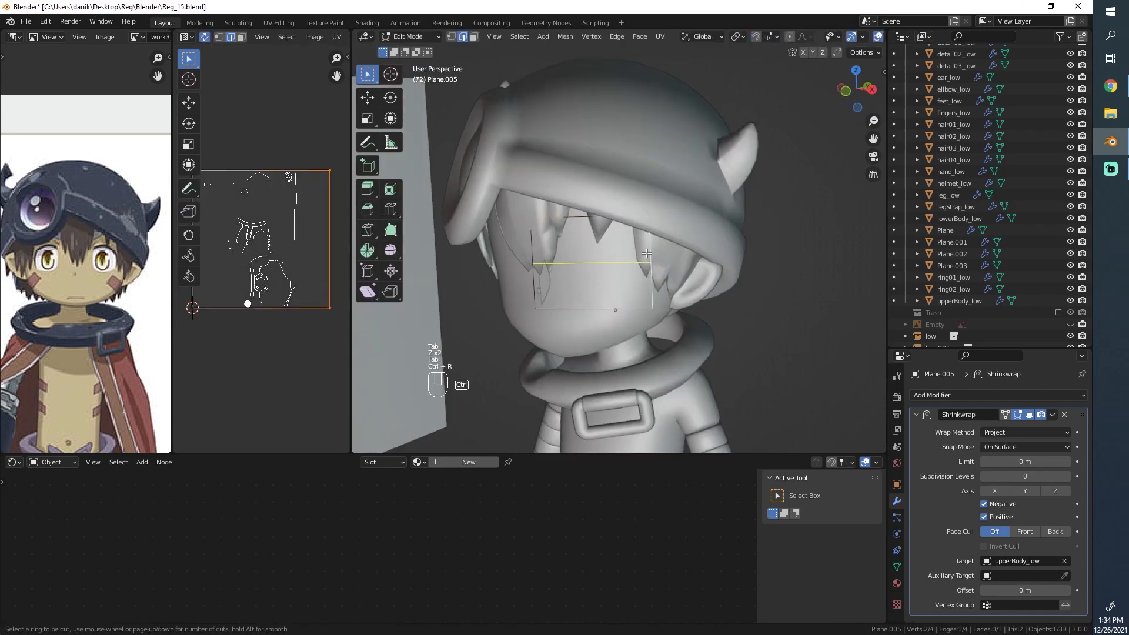
scroll(645, 260, "up", 1)
left_click(645, 259)
right_click(646, 259)
Add three evenly spaced vertical loop cuts to the eye plane and return to Object Mode.
key("ctrl+r")
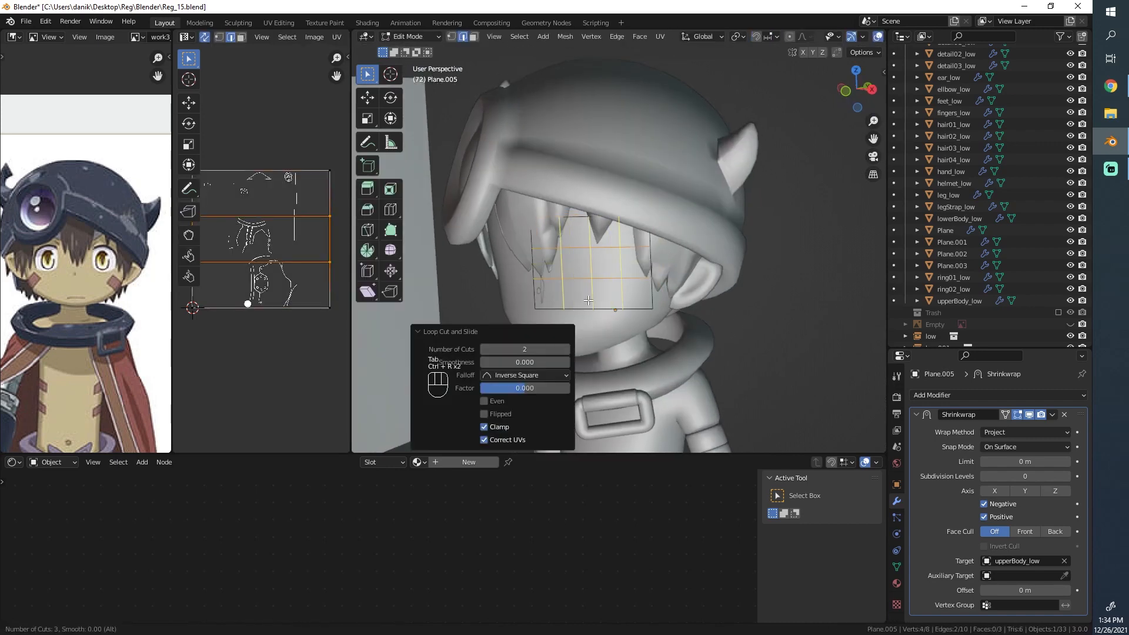
left_click(588, 301)
right_click(588, 300)
key("Tab")
middle_click_drag(587, 300, 641, 232)
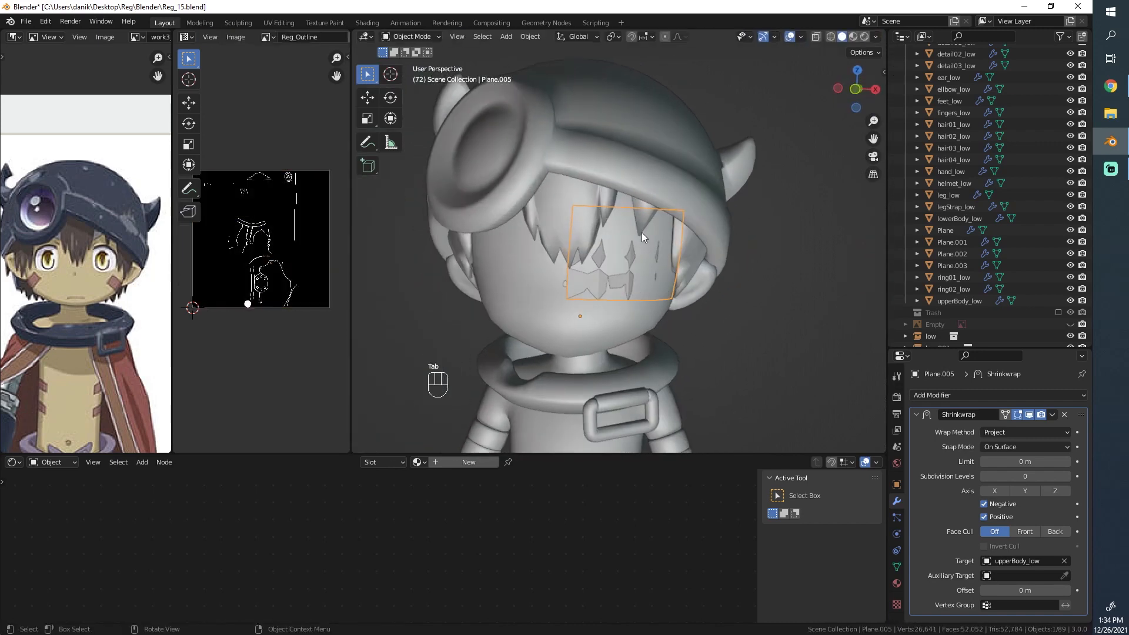
Examine how the plane's grid follows the face, in front-view wireframe and in shaded views from several angles.
key("Tab")
key("z")
key("KP_1")
key("z")
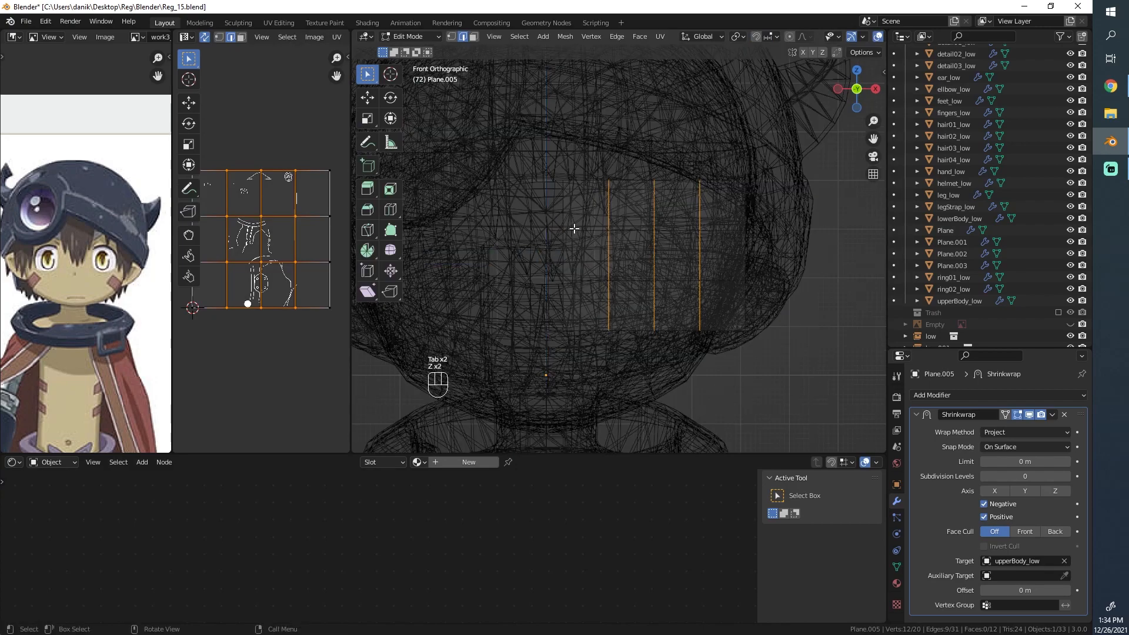
key("a")
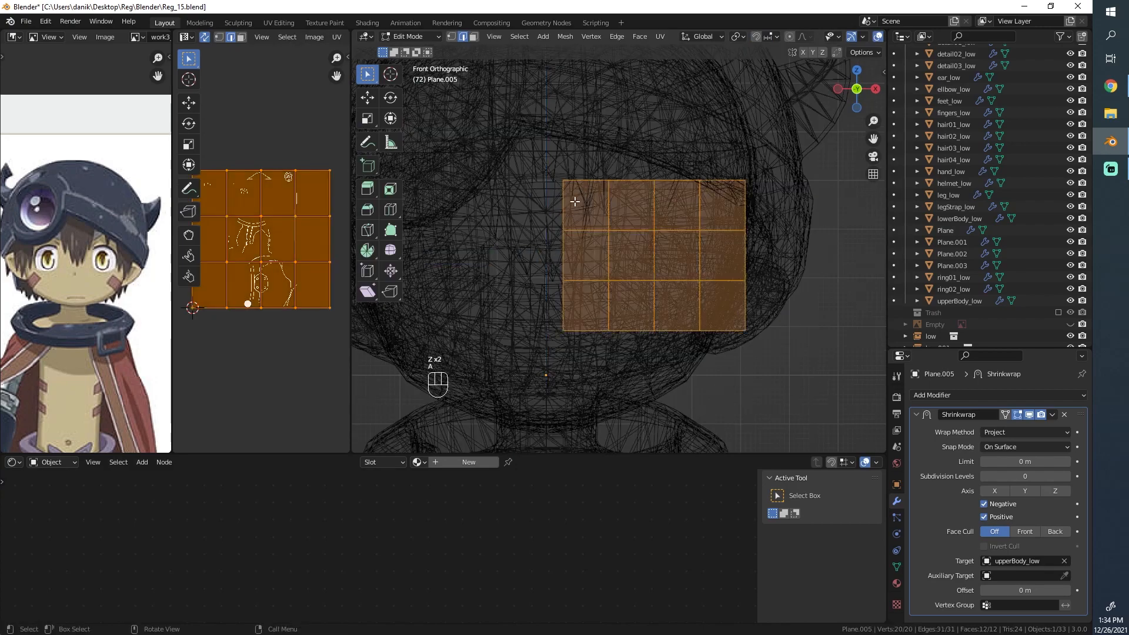
mouse_move(805, 222)
middle_mouse_down()
mouse_move(768, 233)
mouse_move(553, 227)
mouse_move(652, 219)
mouse_move(619, 182)
middle_mouse_up()
key("Tab")
key("z")
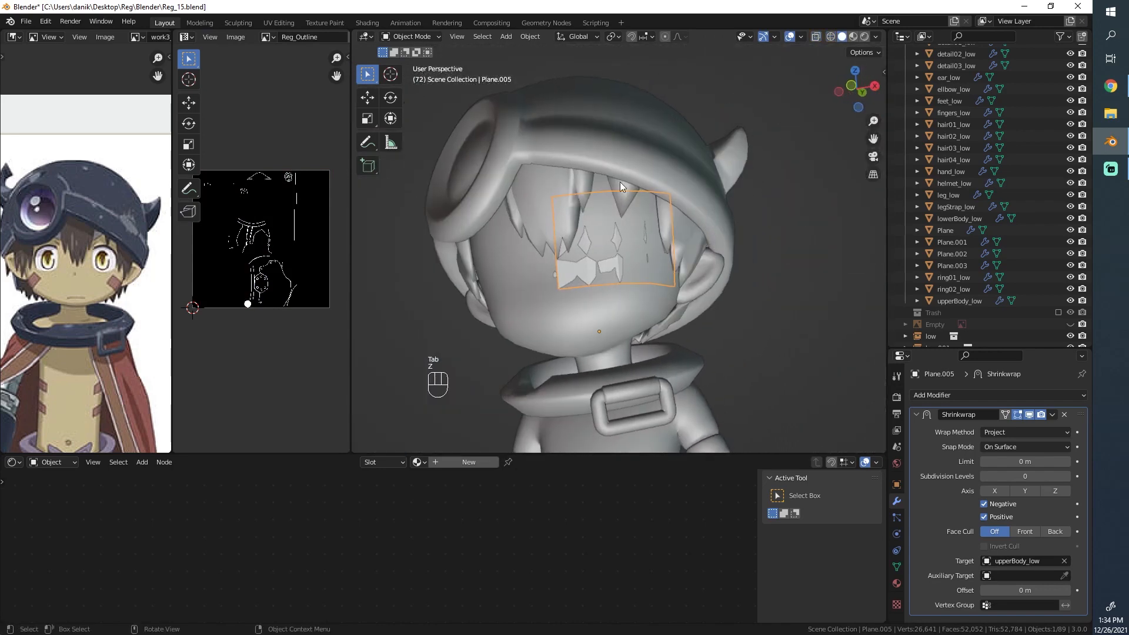
middle_click_drag(672, 281, 689, 314, "alt+shift")
scroll(721, 293, "up", 2)
Try subdividing the whole plane with one cut and undo it.
key("Tab")
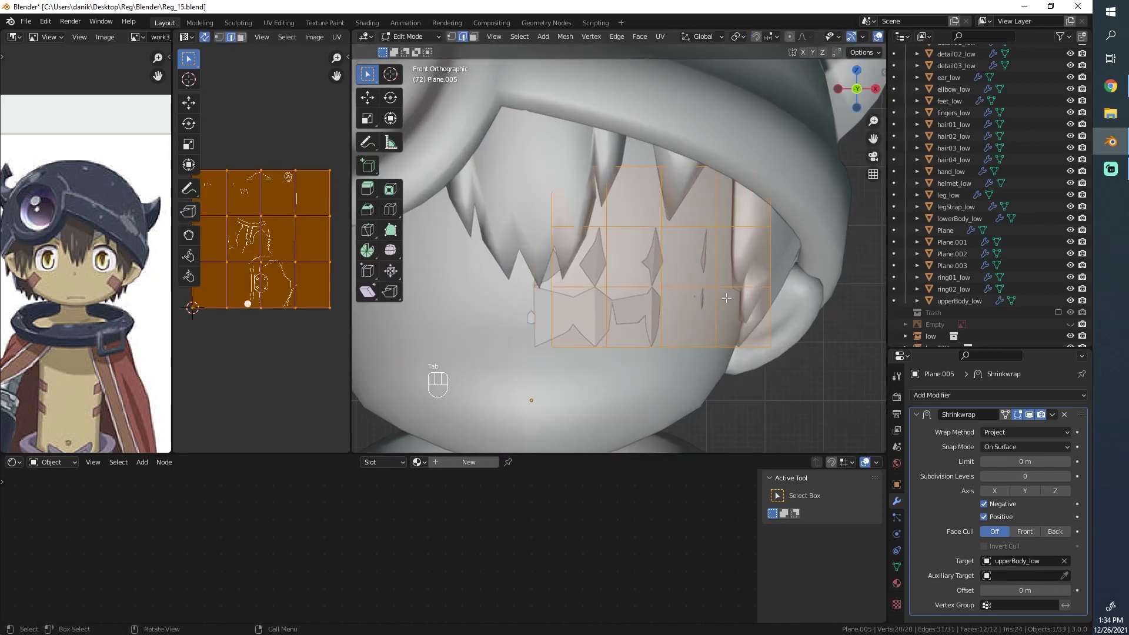
right_click(695, 278)
left_click(715, 279)
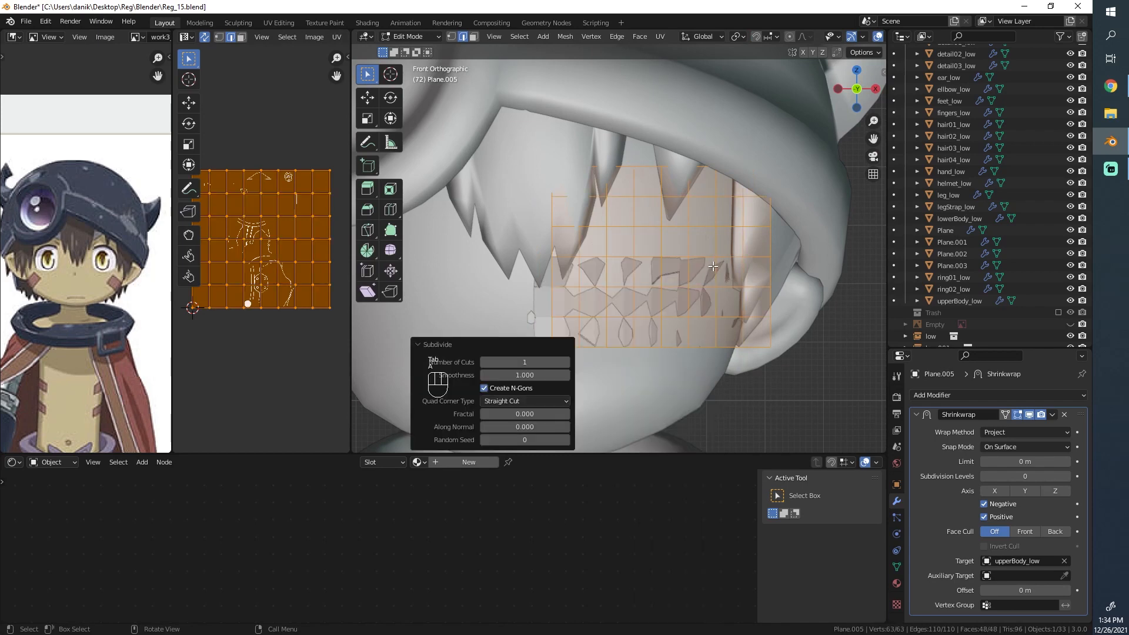
key("ctrl+z")
Add a centred vertical loop cut in each of the plane's two middle columns and a horizontal one in its middle row.
key("ctrl+r")
left_click(654, 250)
right_click(680, 288)
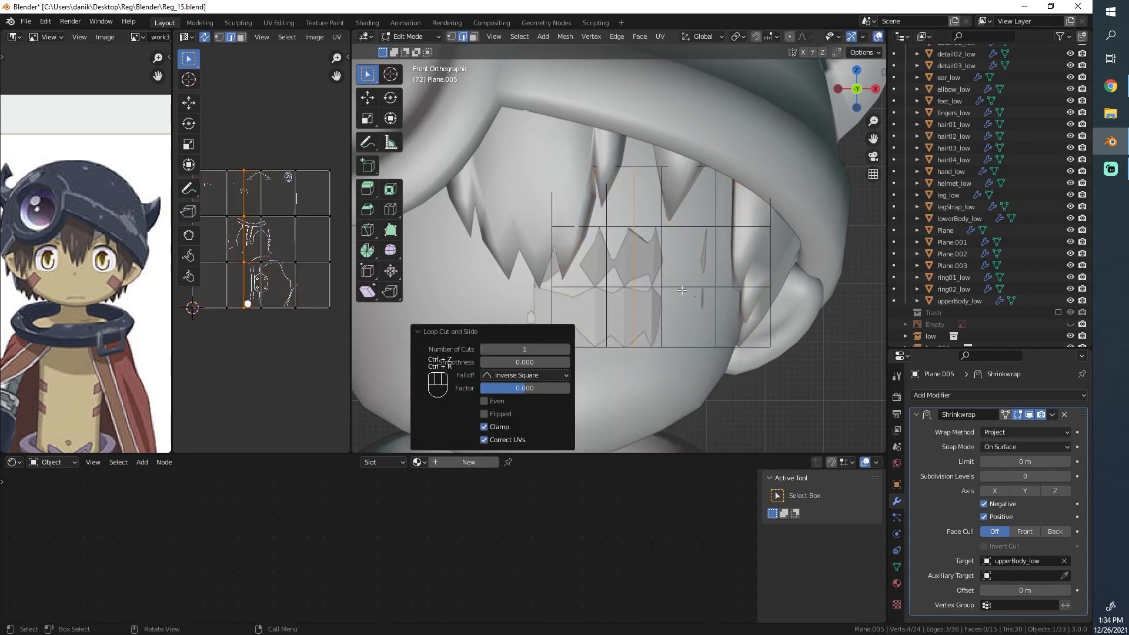
key("ctrl+r")
left_click(681, 291)
right_click(680, 294)
key("ctrl+r")
left_click(599, 265)
right_click(598, 266)
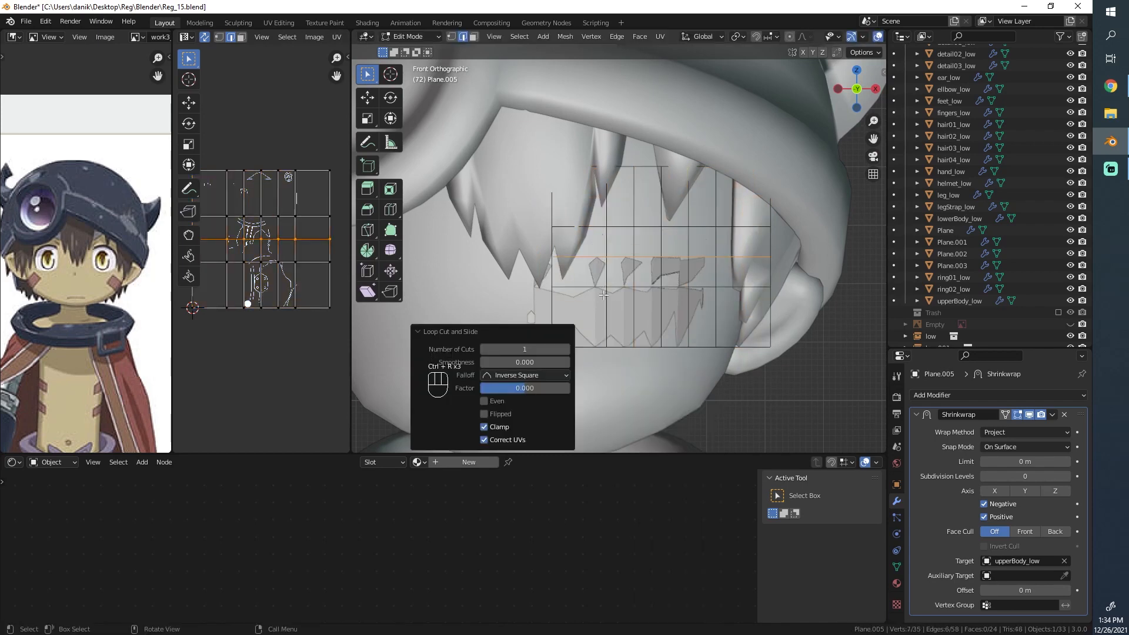
Select all the plane's vertical edge loops and even out their vertex spacing with LoopTools Space.
left_click(550, 273, "alt")
left_click(604, 275, "alt+shift")
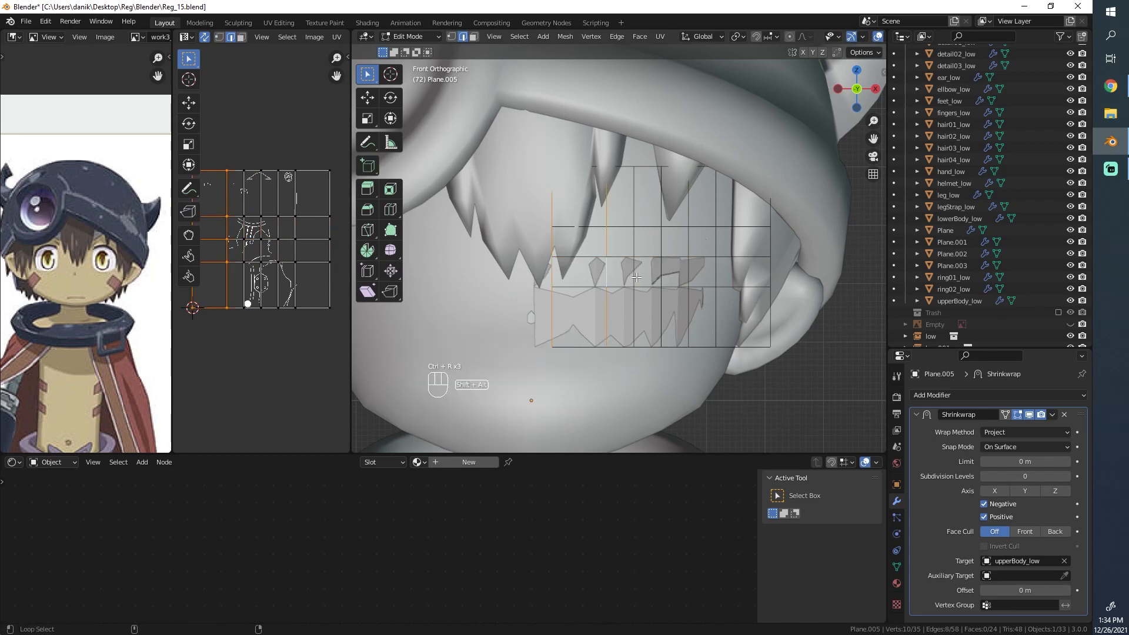
key("ctrl+z")
left_click(701, 277, "alt+shift")
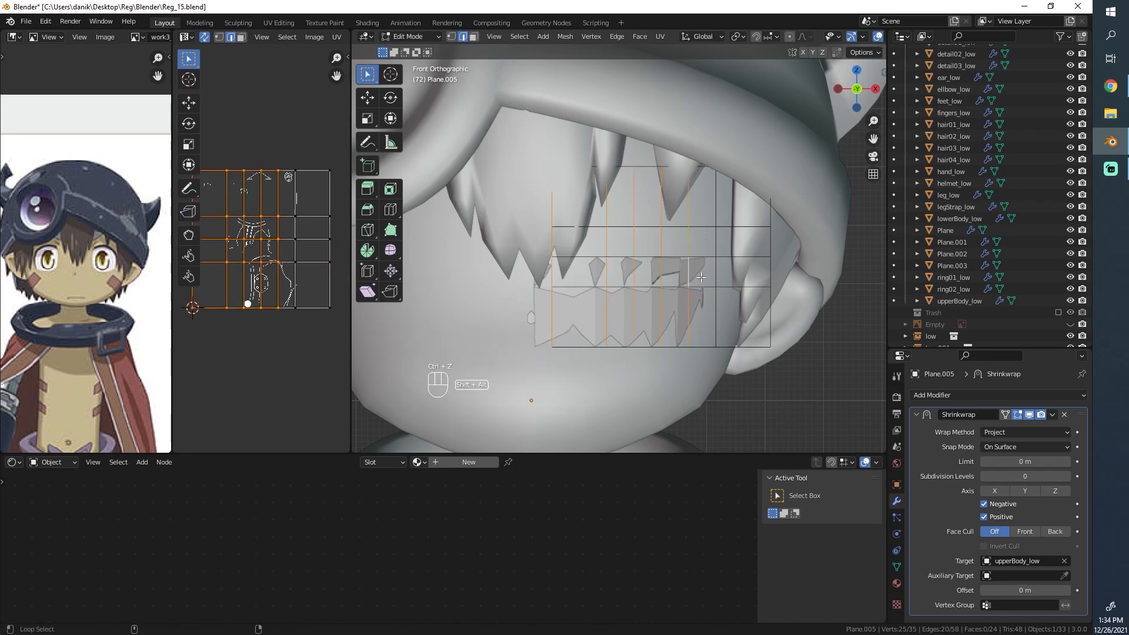
key("n")
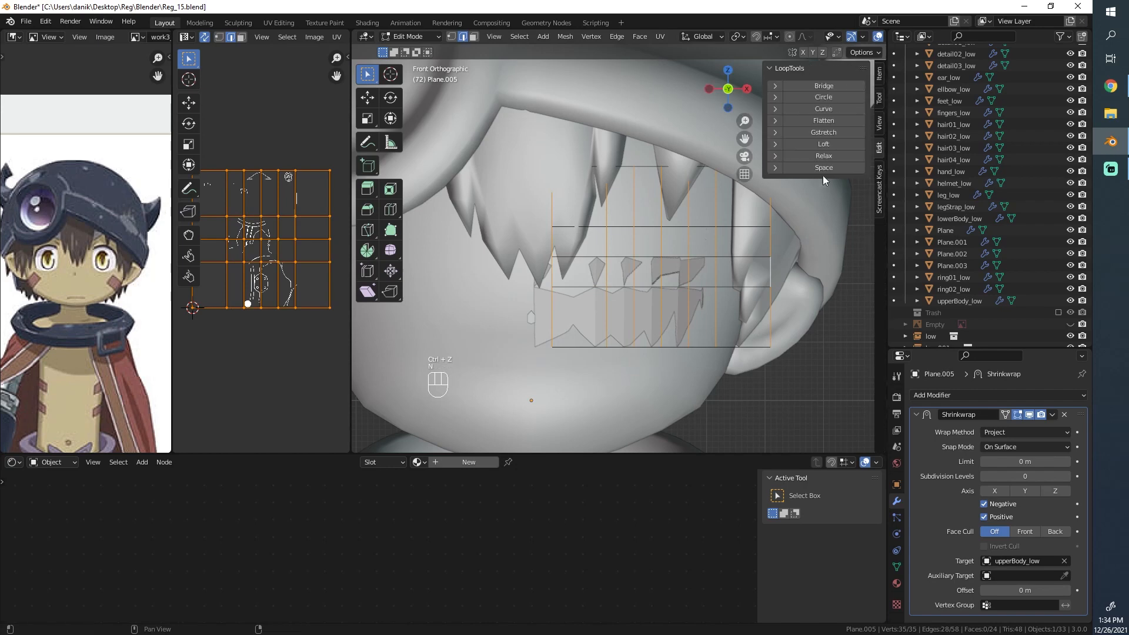
left_click(823, 167)
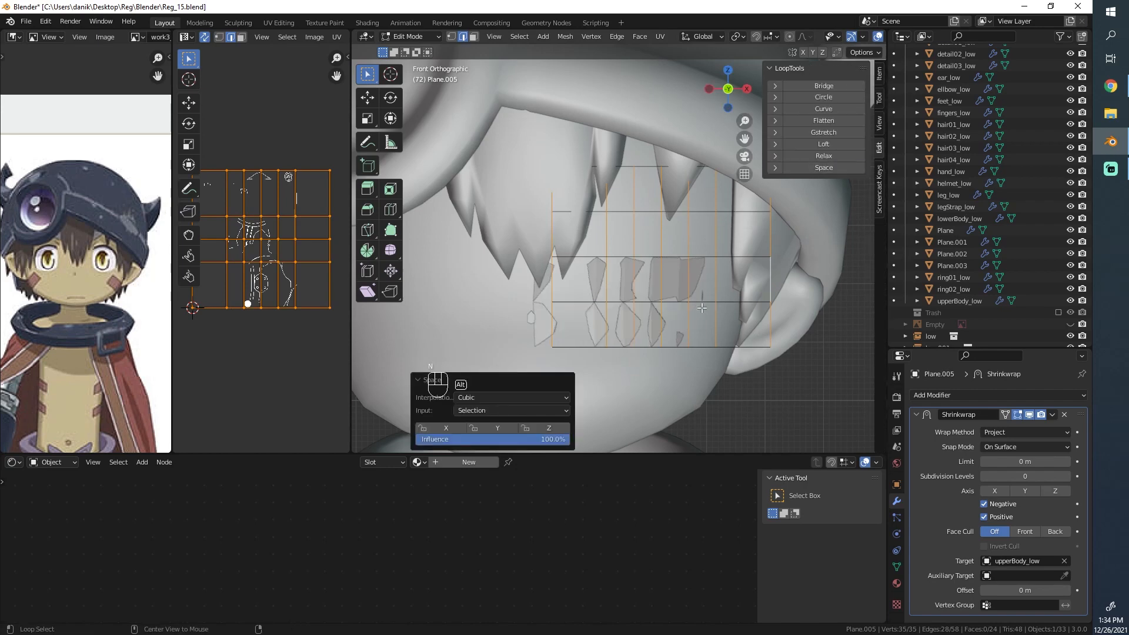
Select the plane's horizontal edge loops, space their vertices evenly with LoopTools Space, and clear the selection.
left_click(705, 341, "alt")
left_click(706, 305, "alt+shift")
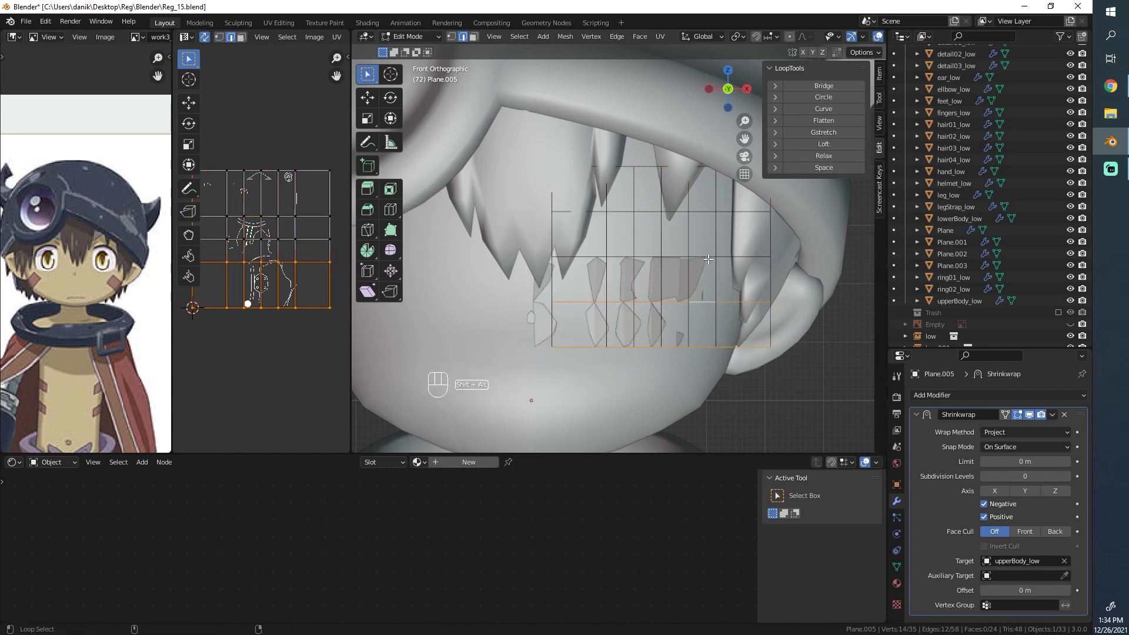
left_click(853, 168)
scroll(652, 241, "down", 1)
key("alt+a")
Add a horizontal loop cut in the plane's second row from the top and respace the vertical edge loops with LoopTools Space.
key("ctrl+r")
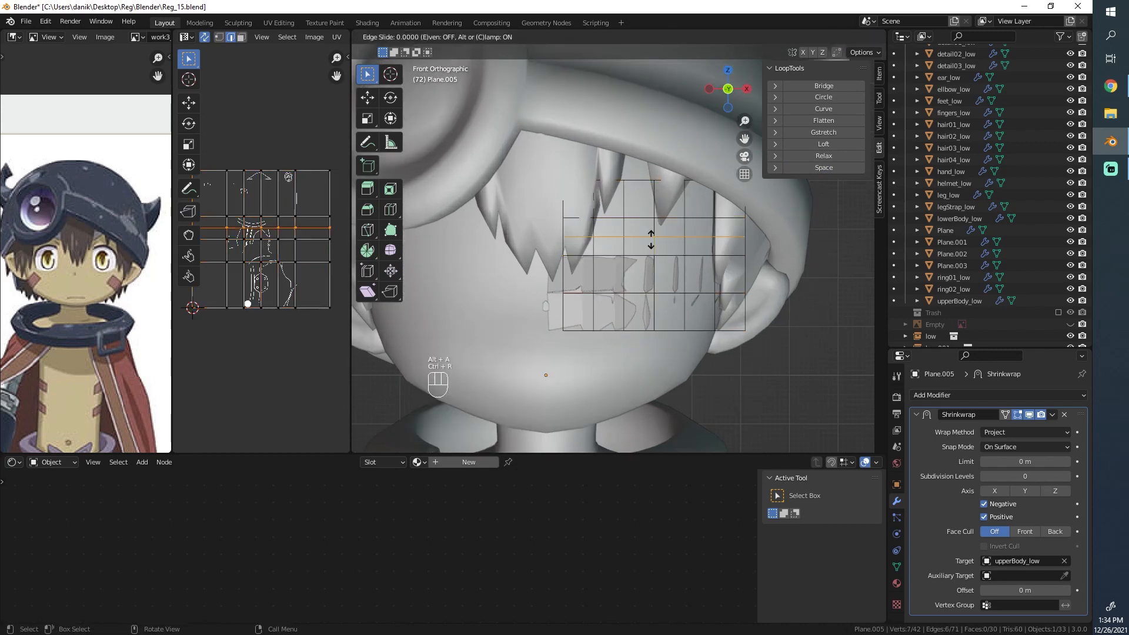
left_click(652, 242)
left_click(639, 330, "alt")
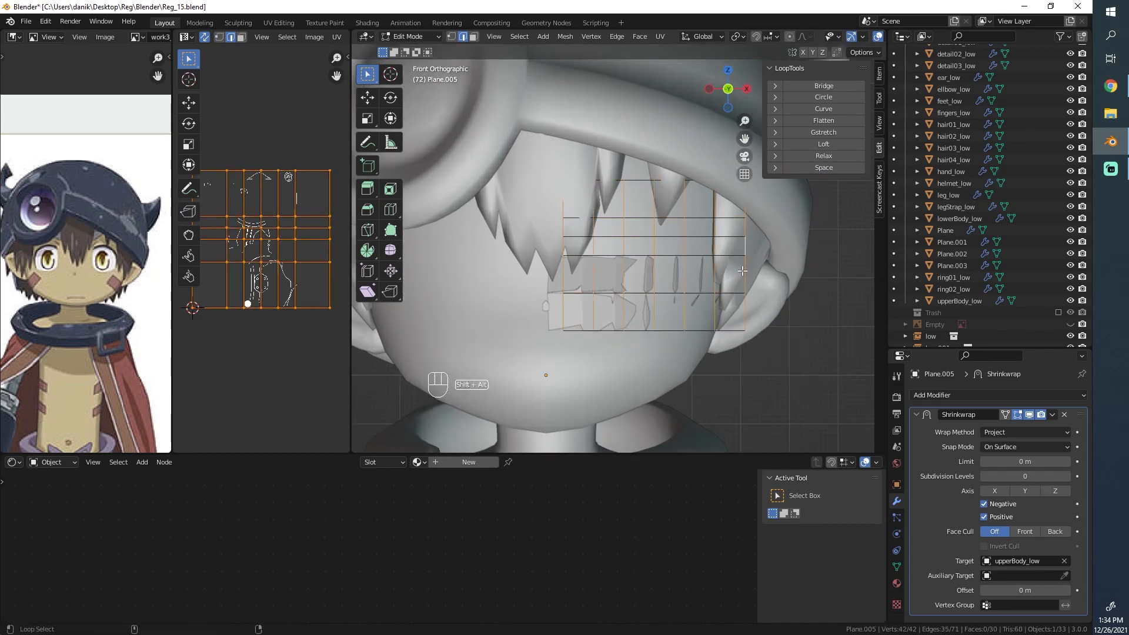
left_click(823, 167)
key("alt+a")
middle_click_drag(652, 247, 612, 239)
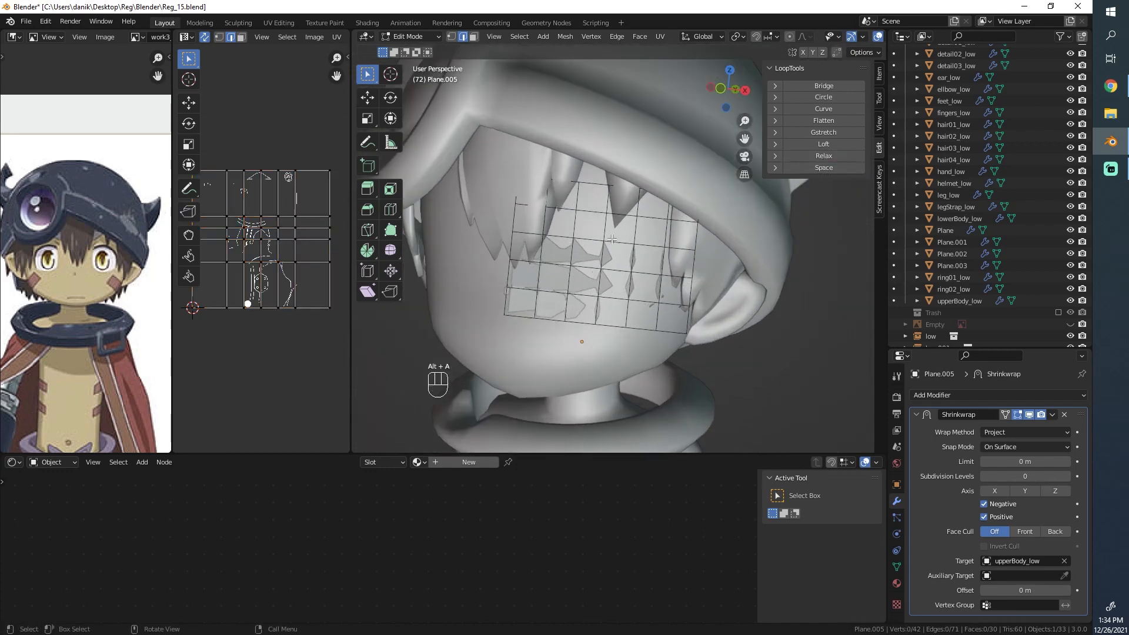
Examine where the plane intersects the face in Object Mode, comparing solid and wireframe views from several angles.
key("Tab")
scroll(573, 229, "up", 1)
key("z")
key("z")
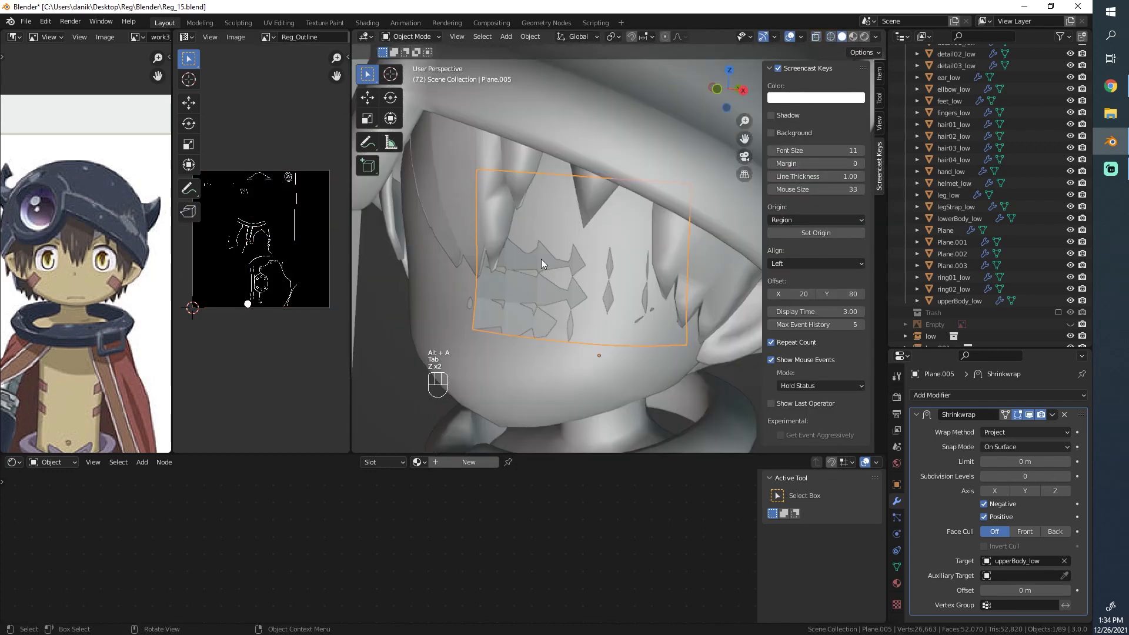
scroll(682, 310, "down", 8)
scroll(667, 293, "up", 10)
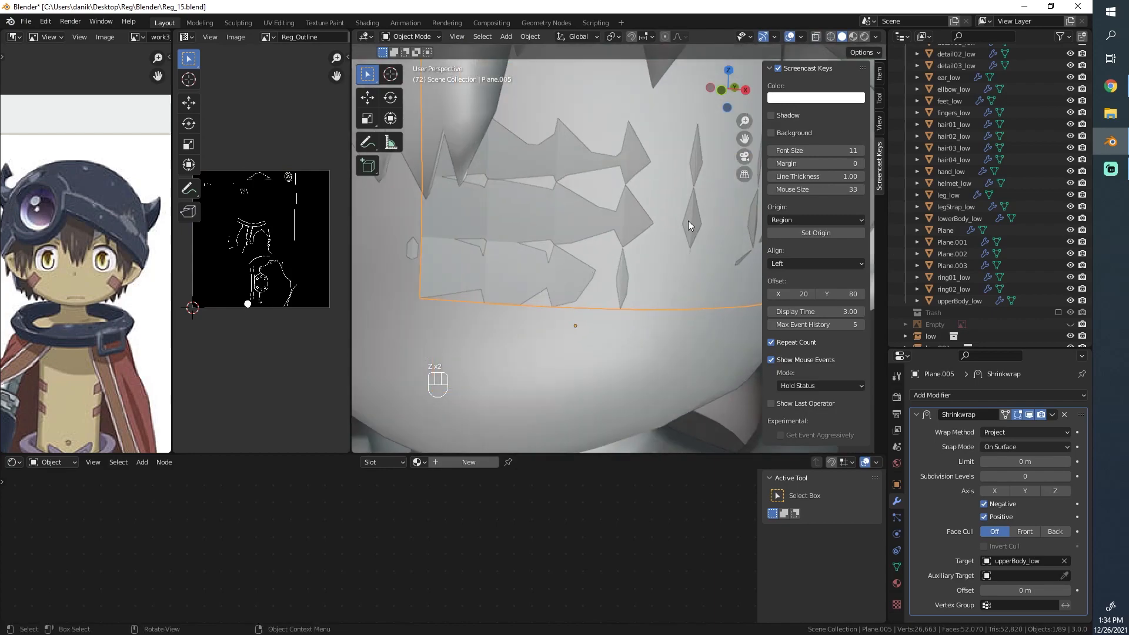
middle_click_drag(687, 221, 676, 247)
key("z")
mouse_move(667, 257)
middle_mouse_down()
mouse_move(555, 270)
mouse_move(467, 312)
mouse_move(455, 294)
middle_mouse_up()
key("z")
key("z")
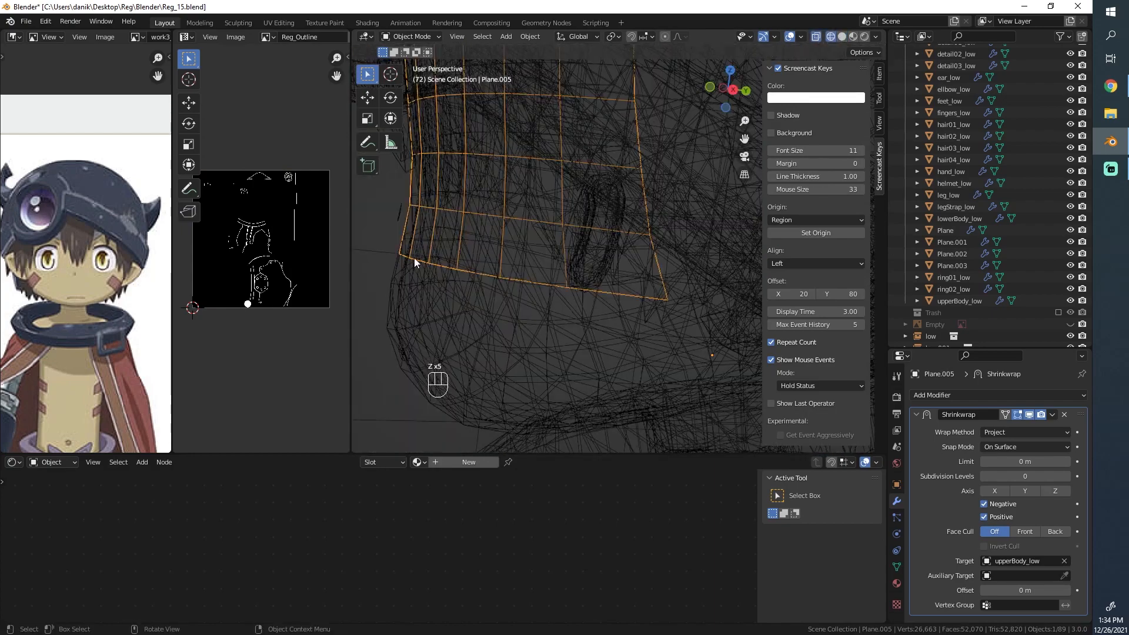
mouse_move(413, 258)
middle_mouse_down()
mouse_move(516, 207)
mouse_move(567, 204)
middle_mouse_up()
key("z")
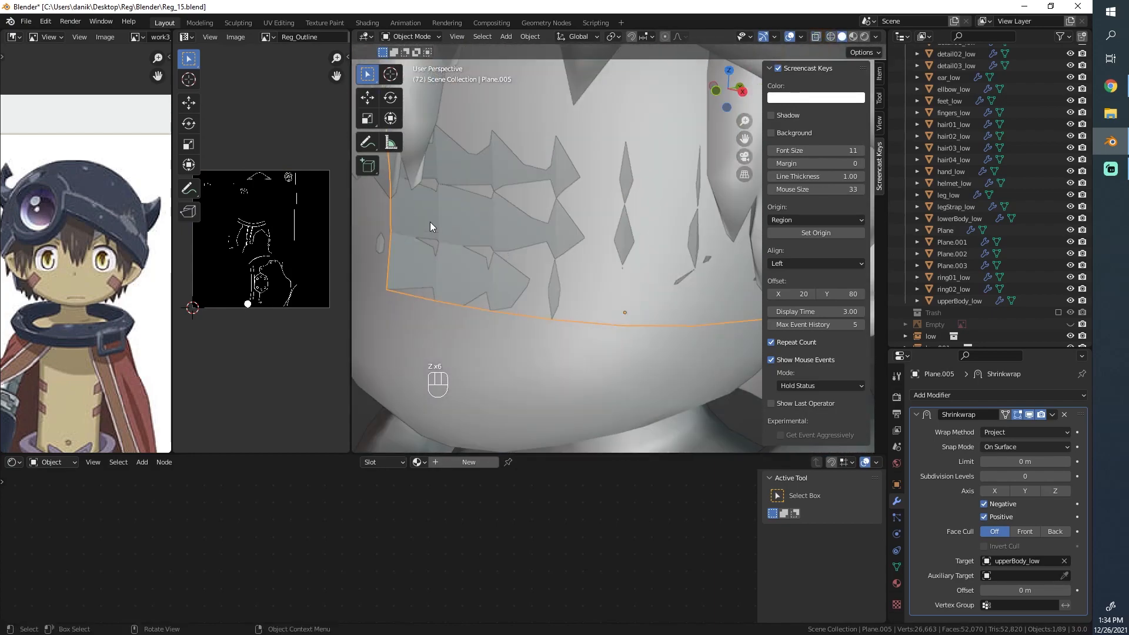
right_click(430, 222)
middle_click_drag(422, 217, 560, 260)
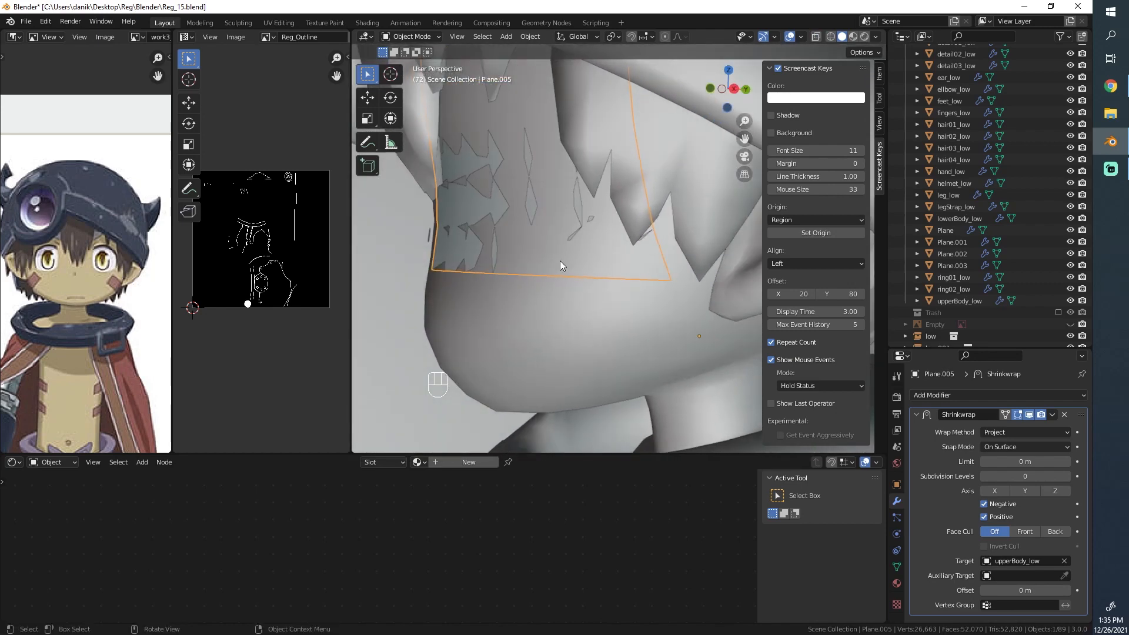
Set the Shrinkwrap offset to -0.003 m and check the plane over the face in rendered shading.
scroll(560, 260, "up", 1)
left_click_drag(1017, 594, 999, 594)
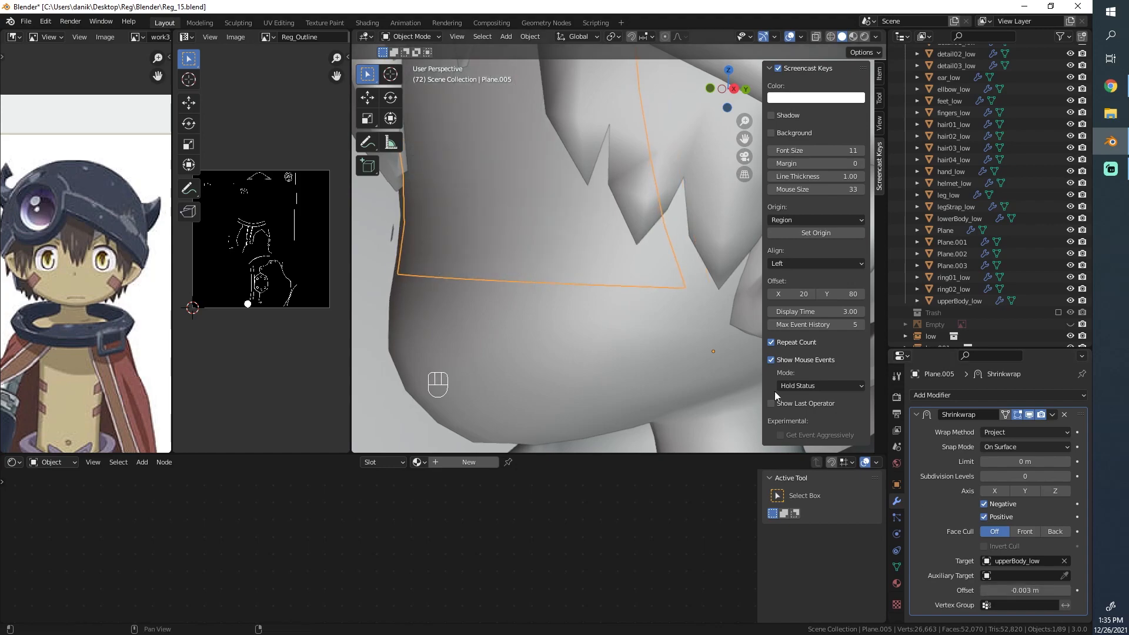
key("z")
mouse_move(597, 318)
middle_mouse_down()
mouse_move(506, 294)
mouse_move(482, 270)
mouse_move(626, 257)
mouse_move(588, 285)
middle_mouse_up()
key("z")
key("z")
mouse_move(602, 133)
middle_mouse_down("ctrl")
mouse_move(588, 210)
mouse_move(619, 228)
mouse_move(636, 175)
mouse_move(703, 163)
mouse_move(690, 146)
middle_mouse_up("ctrl")
Reselect the dark eye plane in front view, recalculate the normals of all its faces, and return to solid shading.
left_click(685, 189)
left_click(685, 189)
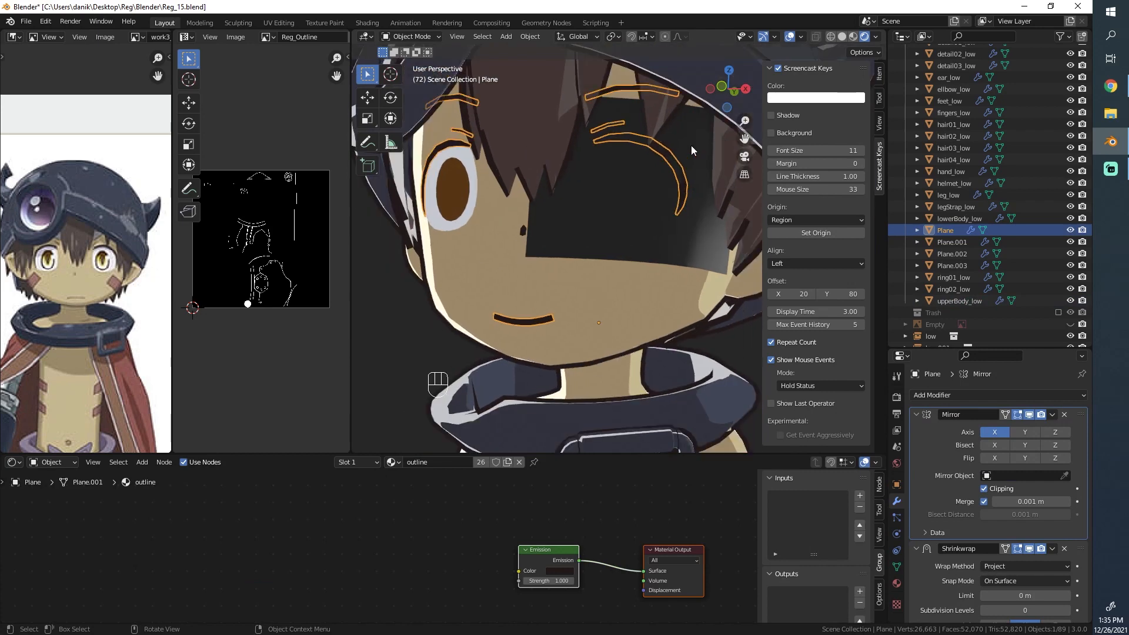
key("alt+a")
key("KP_1")
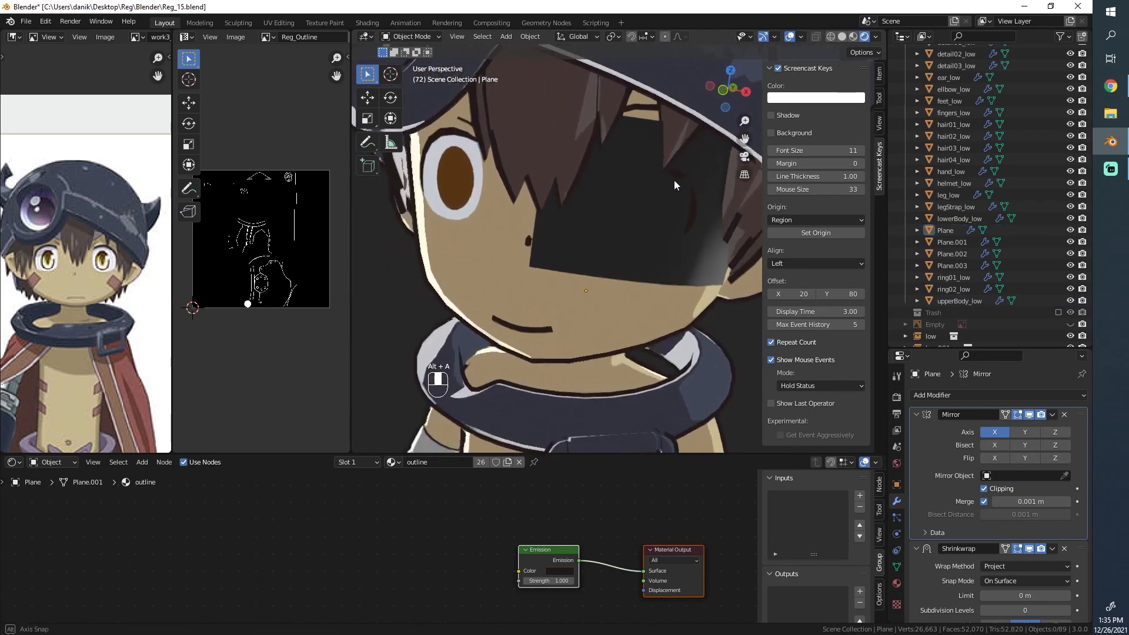
left_click(635, 210)
left_click(622, 237)
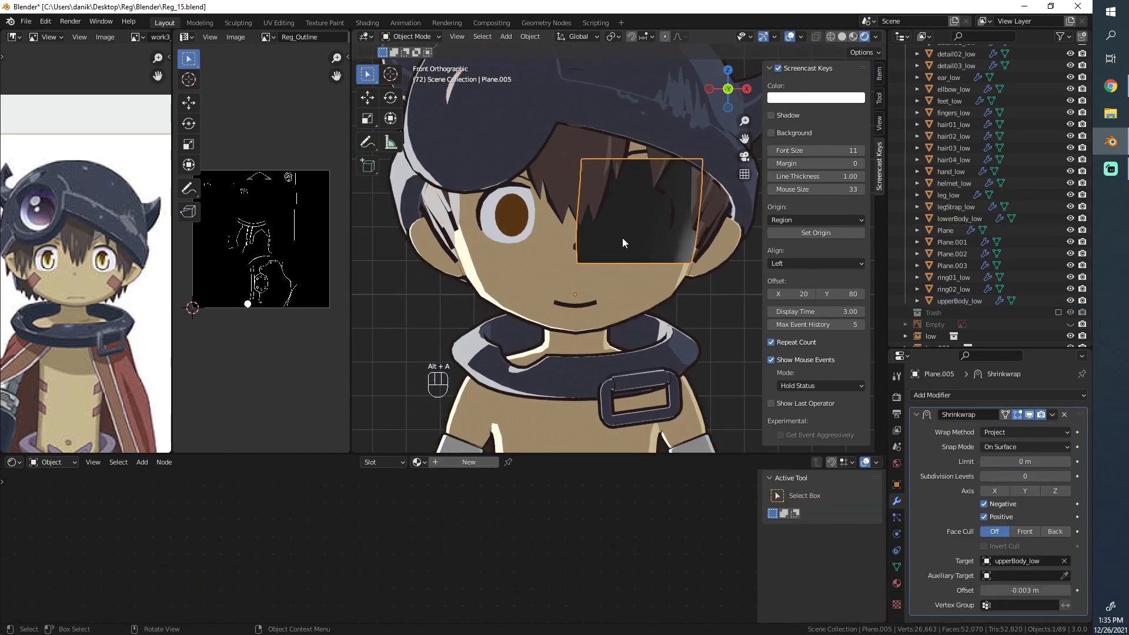
key("Tab")
key("a")
key("shift+n")
key("Tab")
key("z")
mouse_move(707, 208)
middle_mouse_down()
mouse_move(642, 231)
mouse_move(552, 207)
middle_mouse_up()
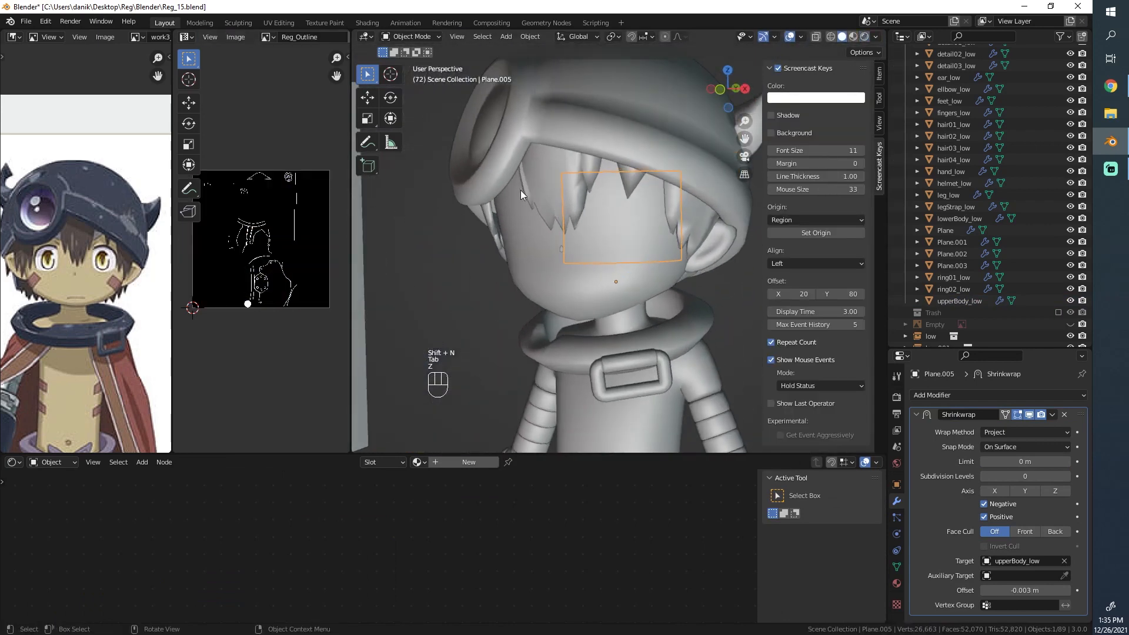
Unwrap all of the eye plane's faces in Edit Mode with the standard Unwrap method.
scroll(523, 189, "up", 3)
key("Tab")
scroll(250, 242, "up", 1)
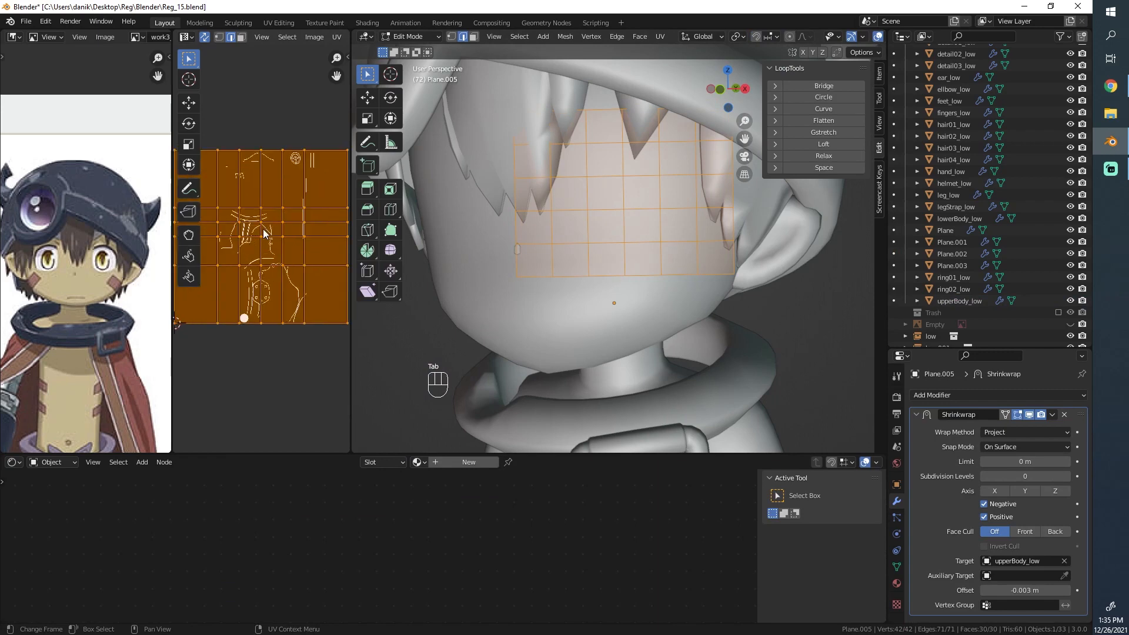
scroll(266, 218, "down", 2)
scroll(578, 191, "up", 1)
middle_click_drag(585, 232, 655, 206)
scroll(644, 231, "down", 4)
key("u")
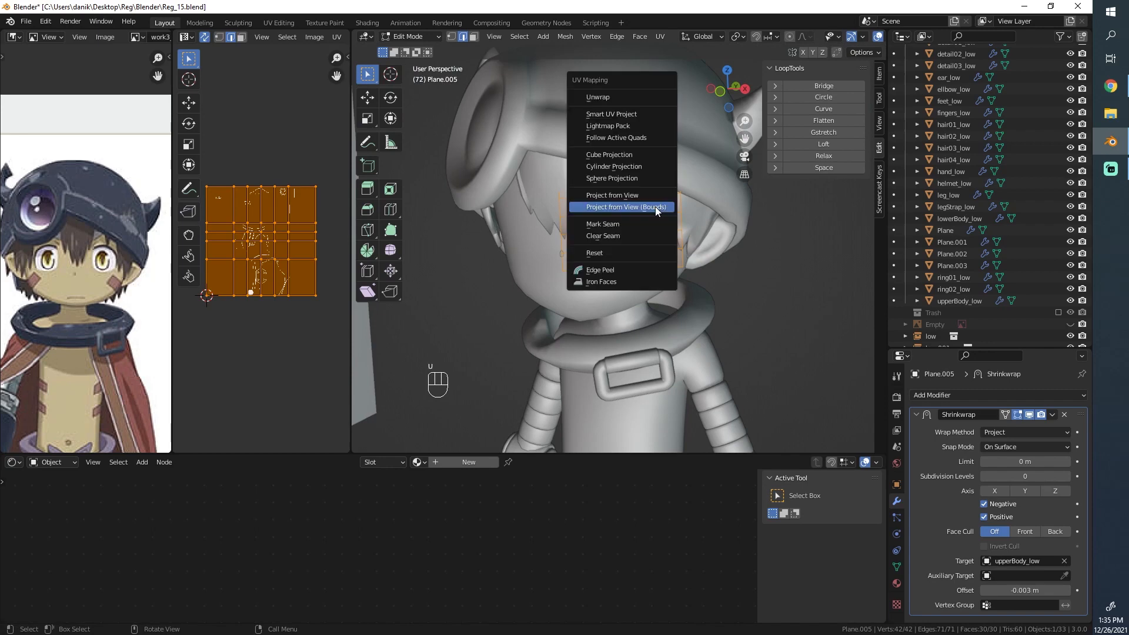
left_click(629, 98)
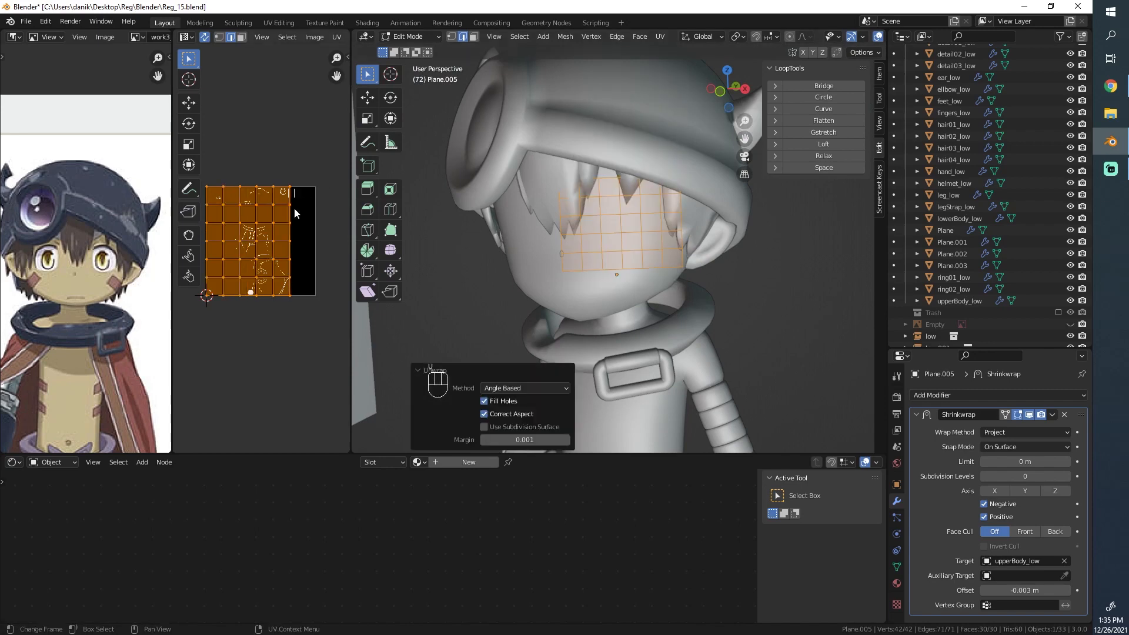
Widen the UV editor and box-select the plane's innermost column of faces to check its orientation in the UV layout.
left_click_drag(351, 194, 452, 208)
key("alt+a")
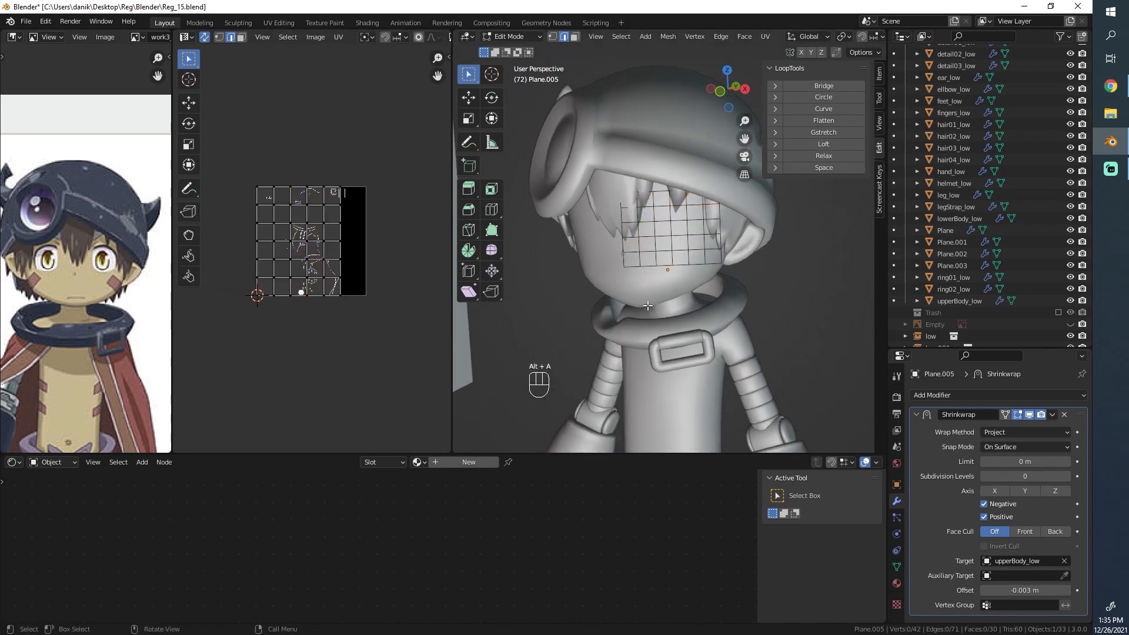
key("b")
left_click_drag(644, 273, 550, 114)
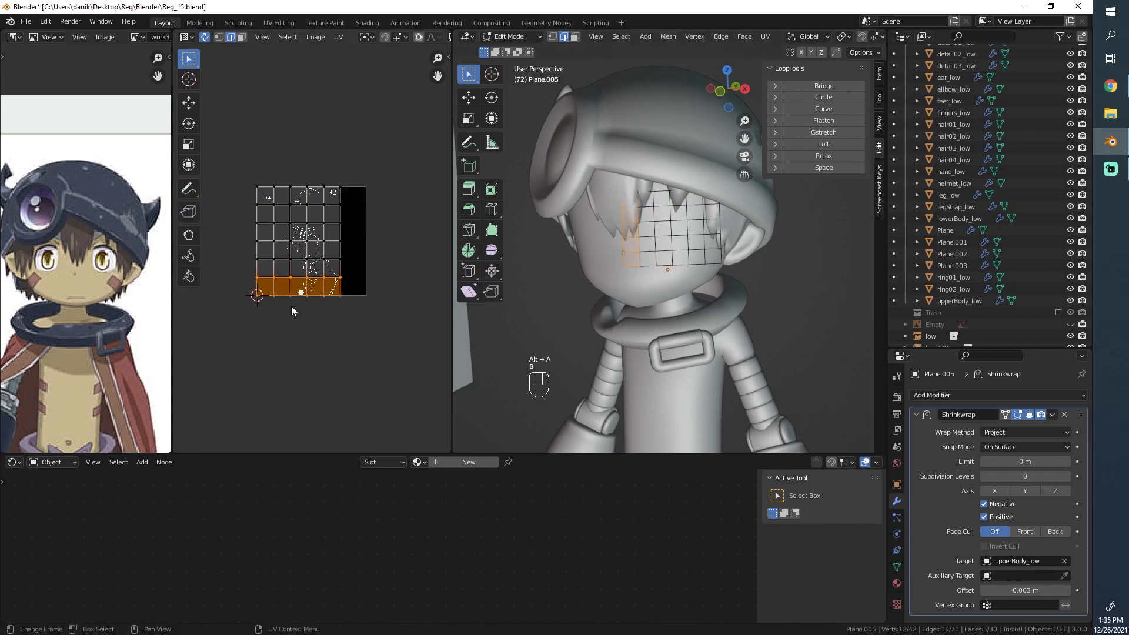
Select all of the eye plane's UVs, set the pivot to 2D Cursor, and rotate them by 90°.
key("a")
key("alt+a")
key("a")
scroll(309, 139, "up", 3)
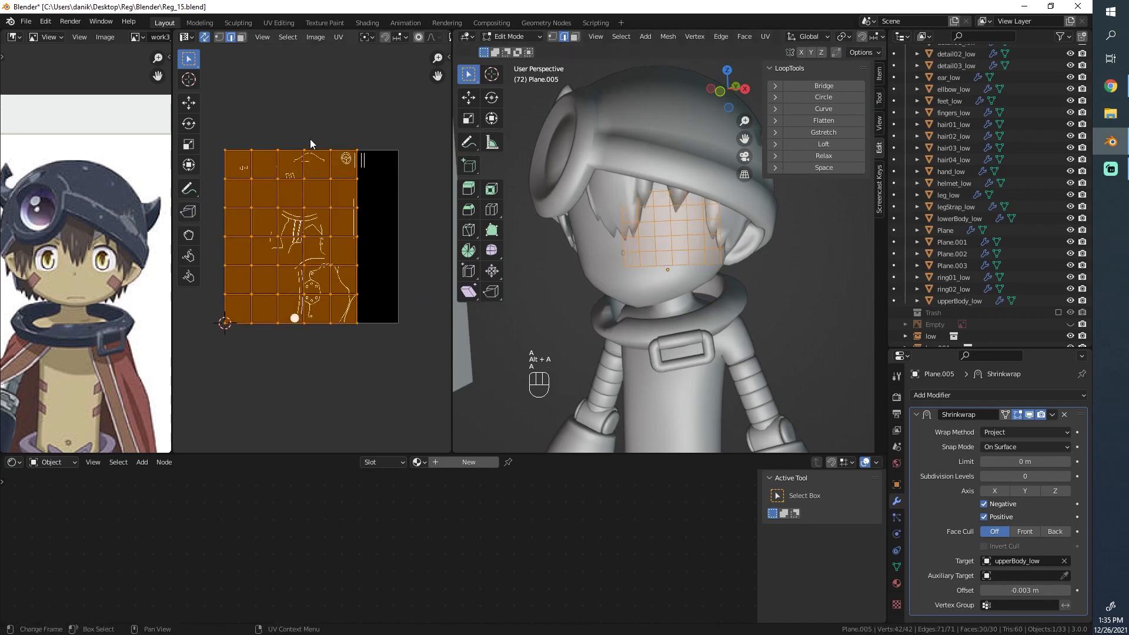
key("r")
left_click(353, 248)
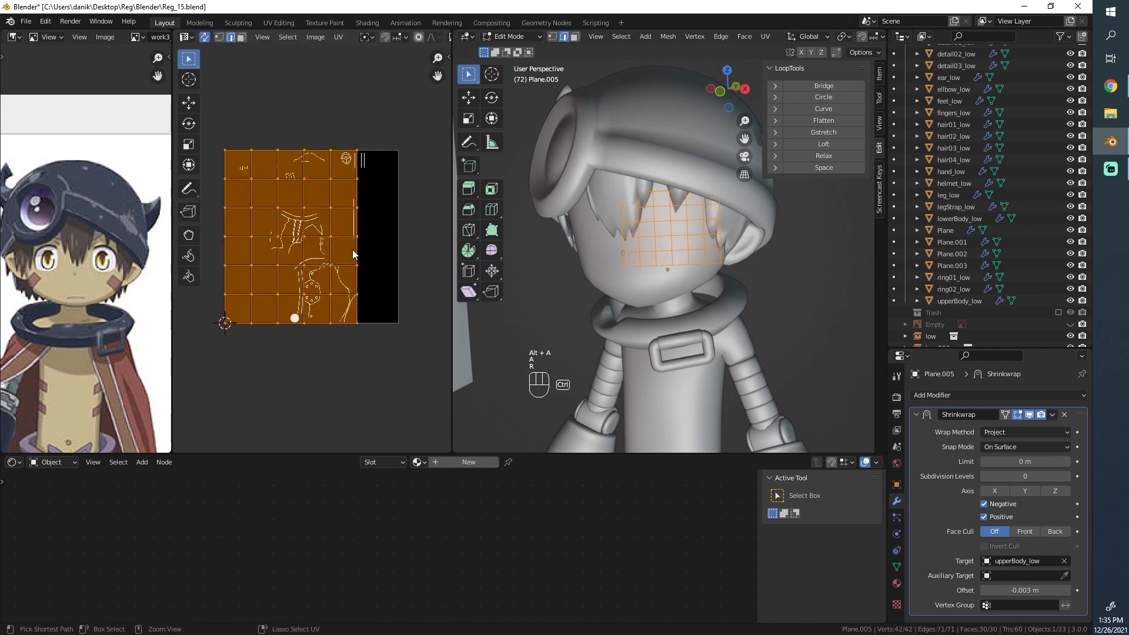
key("period")
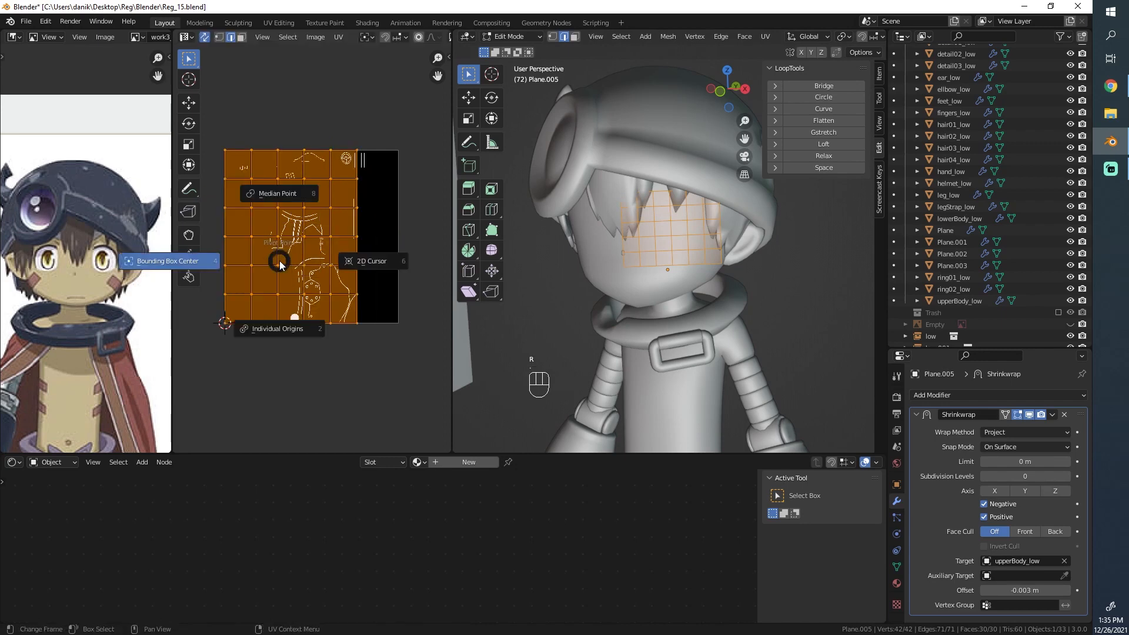
left_click(375, 260)
type("r")
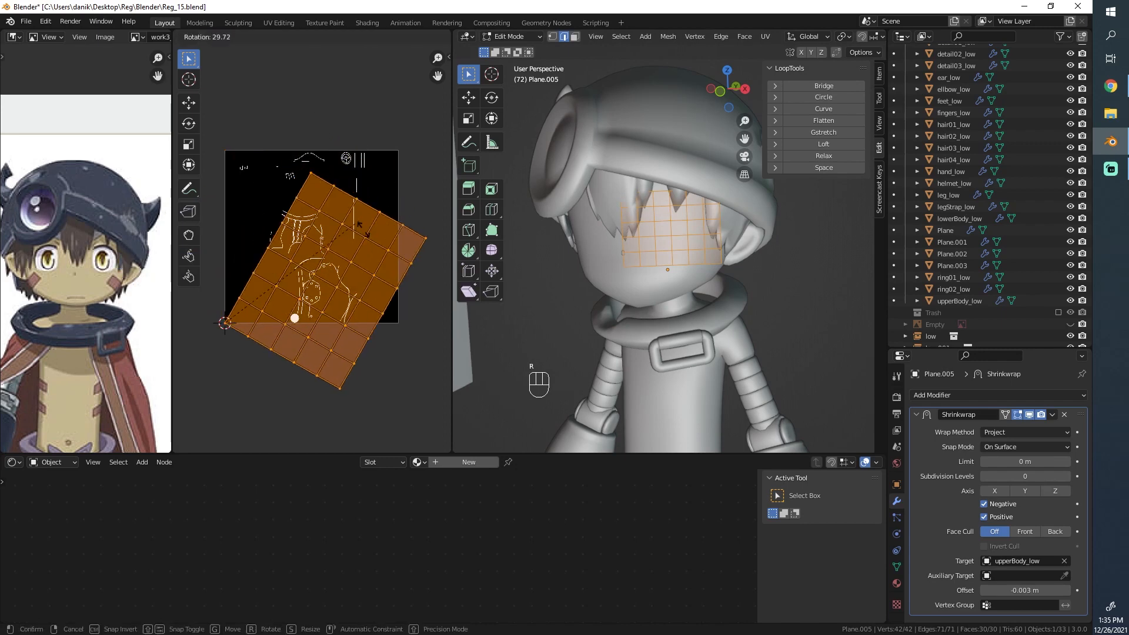
type("90")
left_click(378, 344)
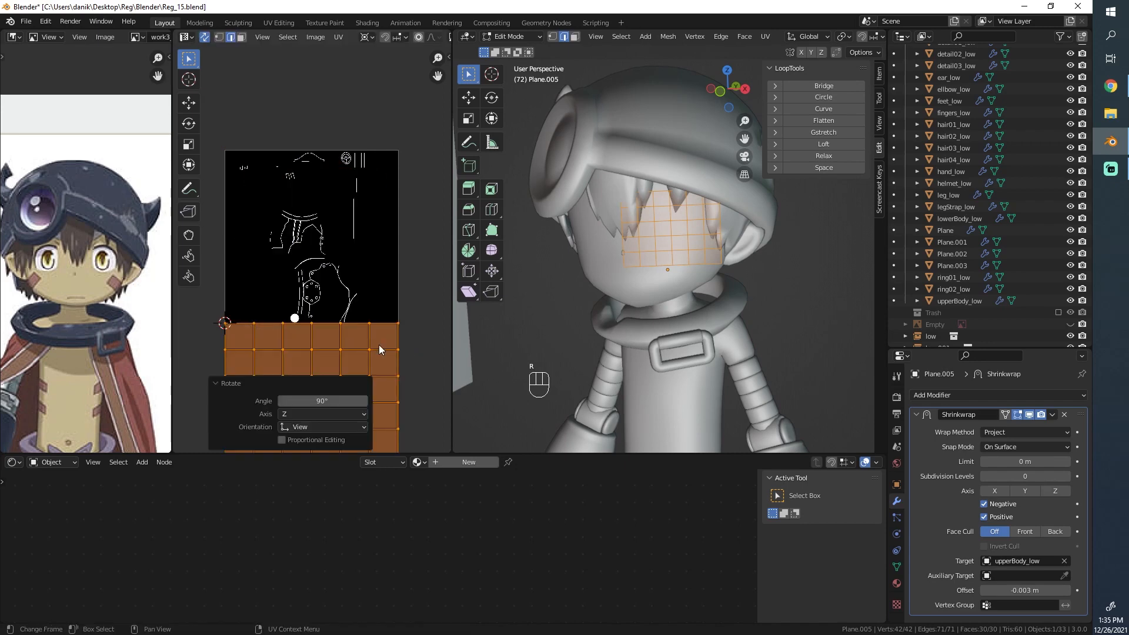
Move the rotated UVs up along the Y axis, back into the UV square.
key("g")
key("y")
left_click(376, 199)
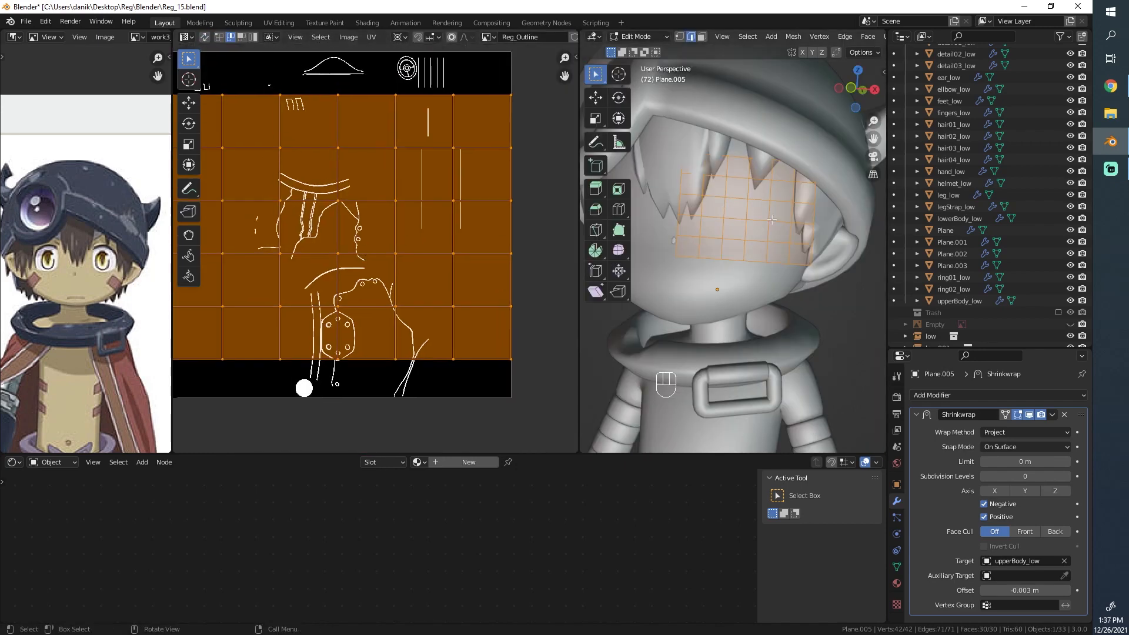
Return to Object Mode and add a Mirror modifier on the X axis below the eye plane's Shrinkwrap modifier.
key("Tab")
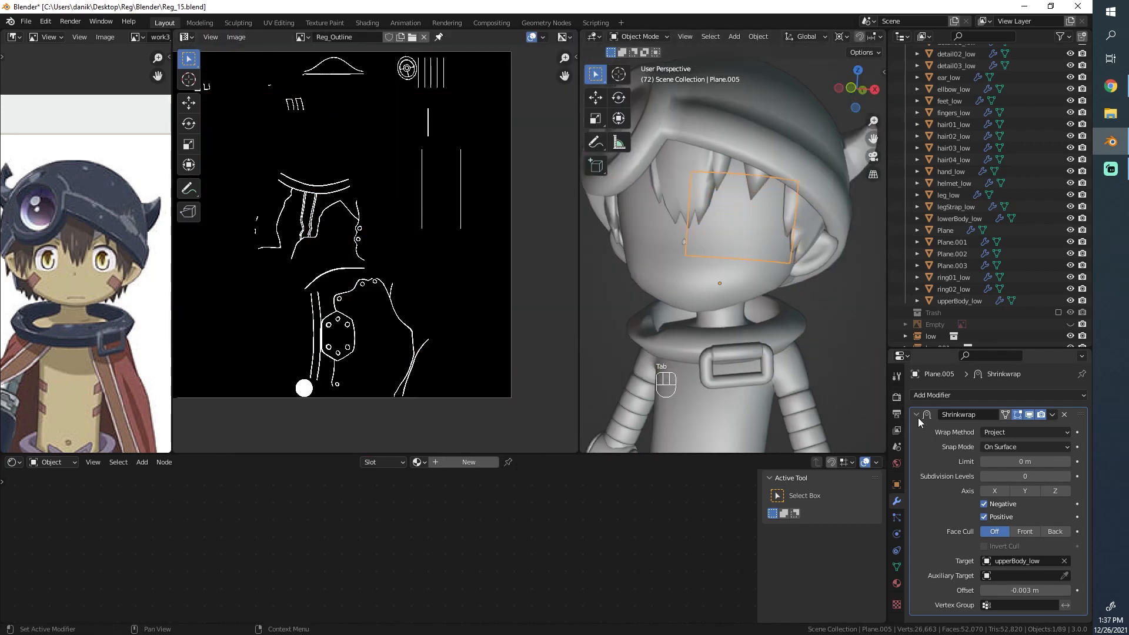
left_click(917, 415)
left_click(927, 393)
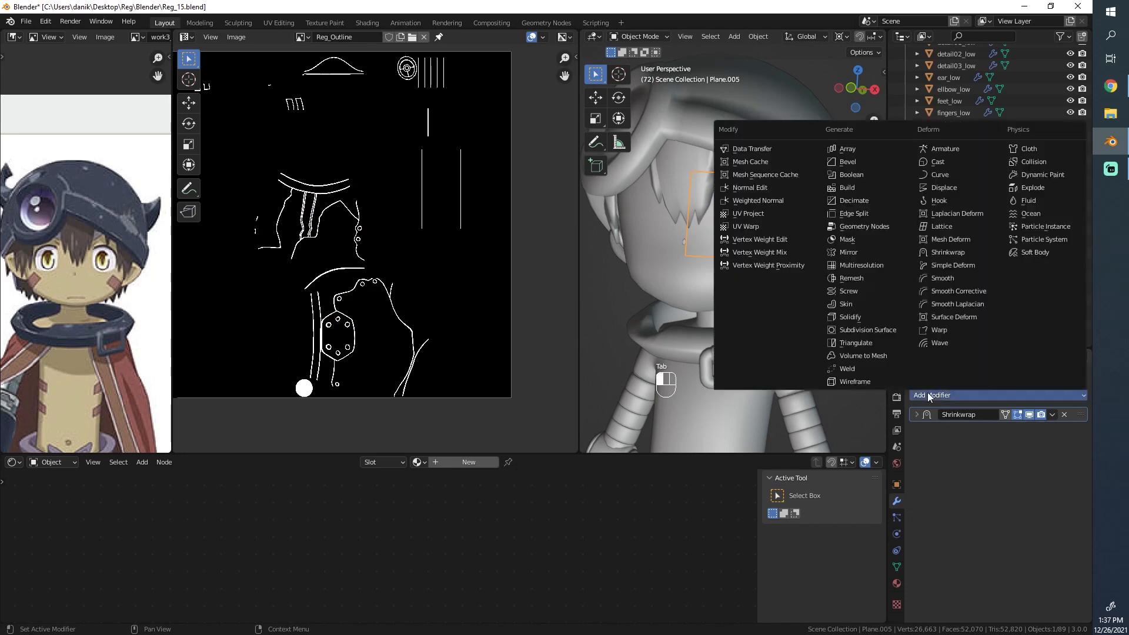
left_click(859, 254)
middle_click_drag(605, 294, 705, 308)
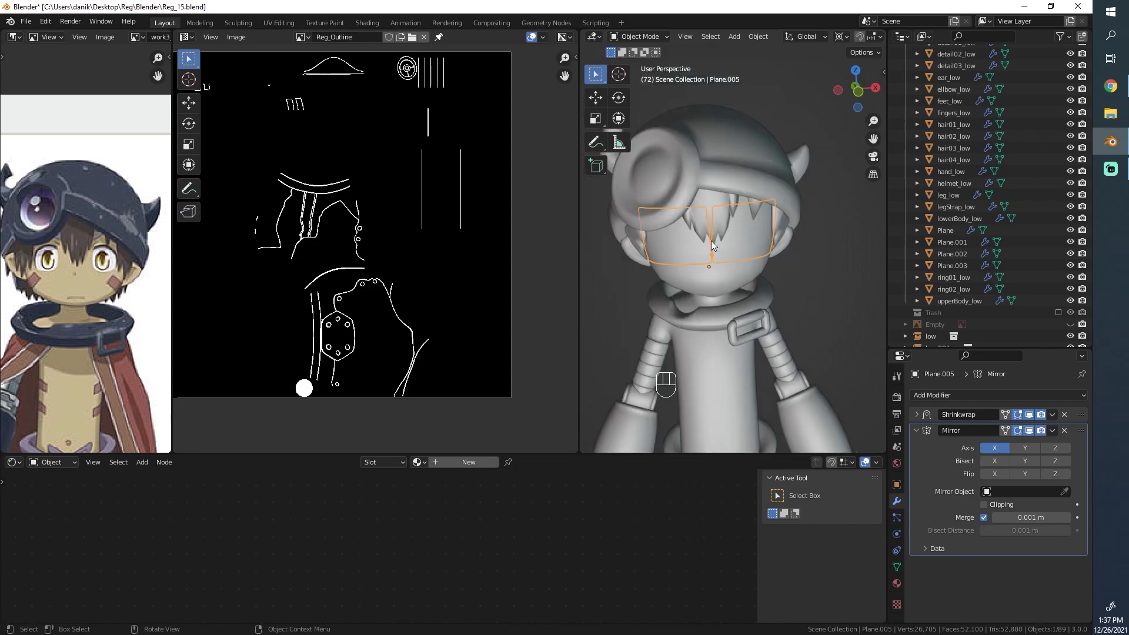
Examine the mirrored eye planes on the face in rendered shading, from the front and from several angles.
middle_click_drag(711, 241, 722, 277)
key("z")
middle_click_drag(738, 188, 715, 214)
scroll(759, 252, "up", 2)
mouse_move(758, 253)
middle_mouse_down()
mouse_move(775, 280)
mouse_move(785, 230)
middle_mouse_up()
scroll(785, 230, "down", 2)
key("KP_1")
scroll(353, 241, "down", 3)
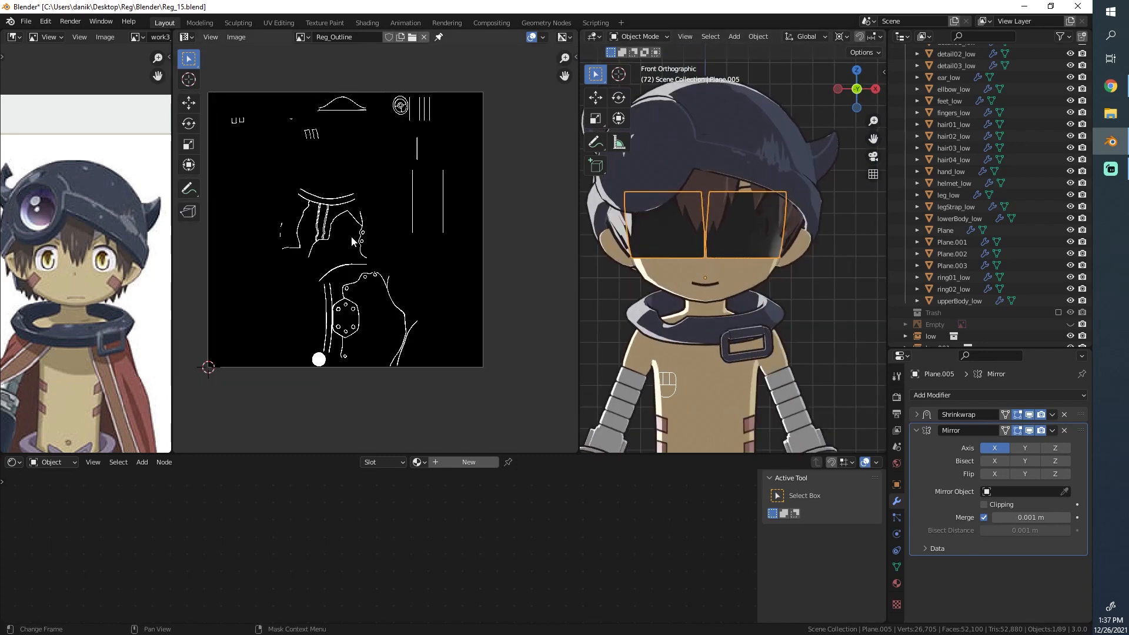
scroll(358, 167, "up", 2)
scroll(411, 149, "down", 1)
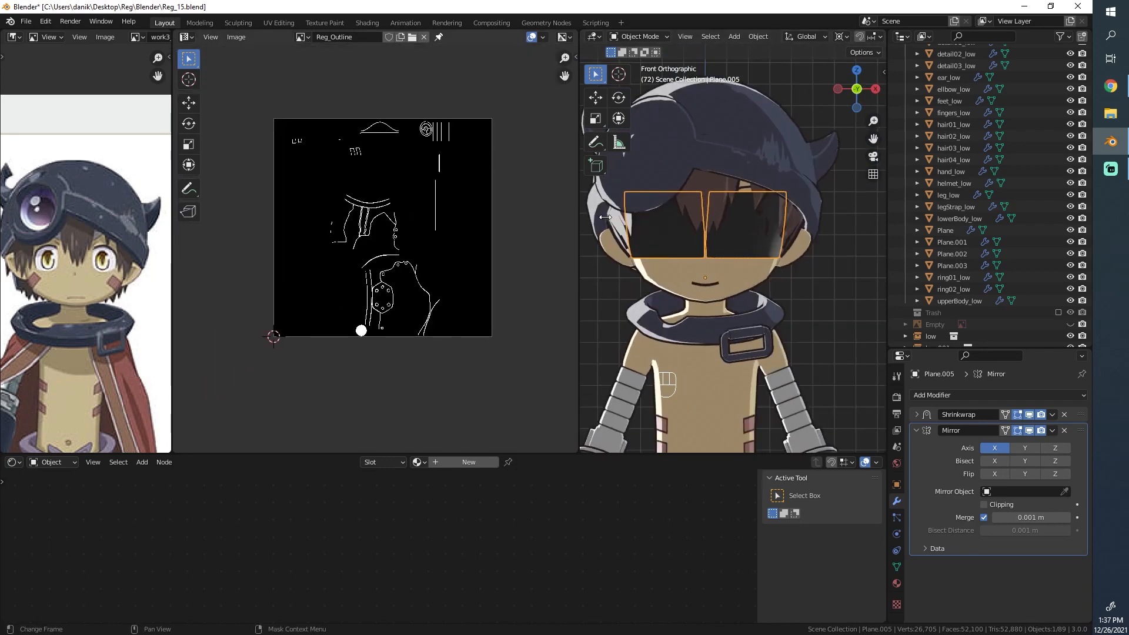
scroll(719, 133, "up", 3)
middle_click_drag(715, 256, 700, 193)
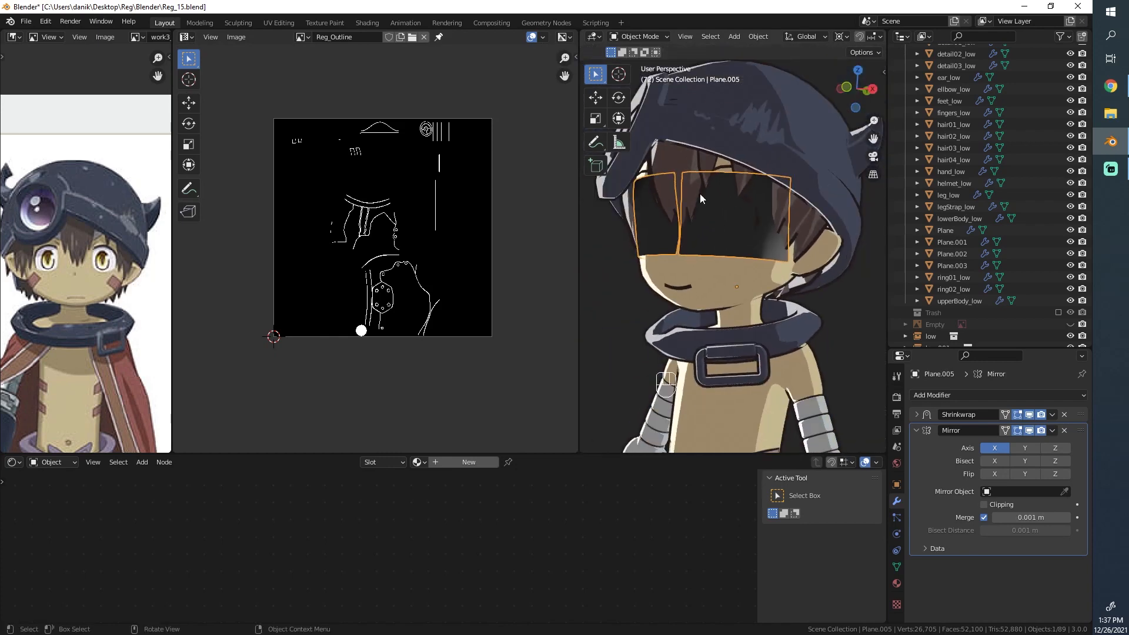
middle_click_drag(778, 200, 656, 224)
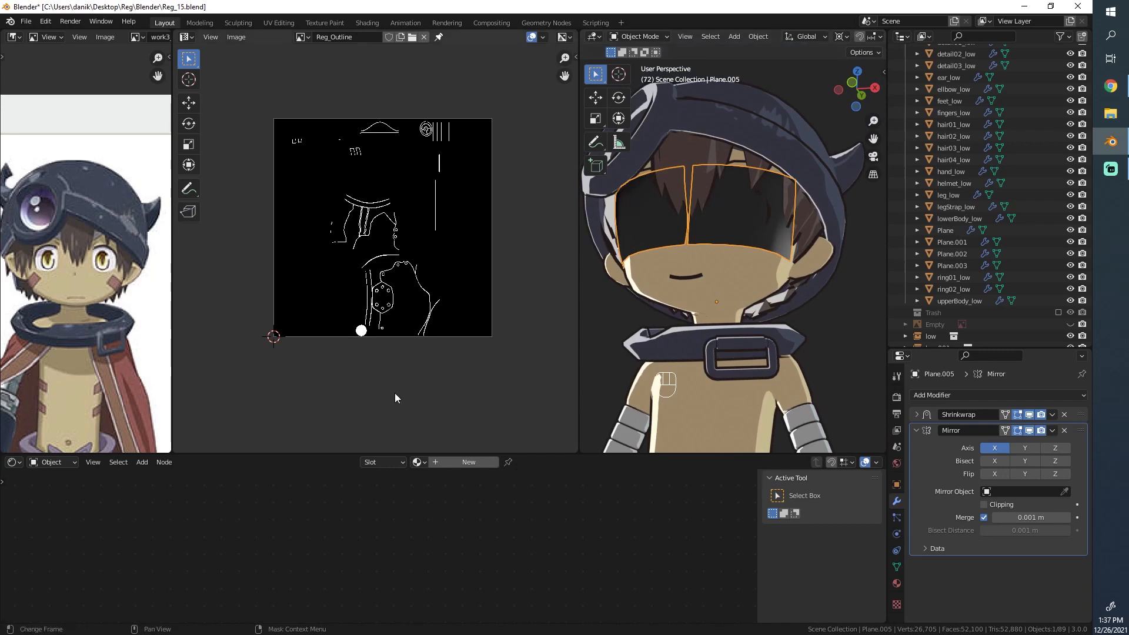
scroll(695, 273, "up", 2)
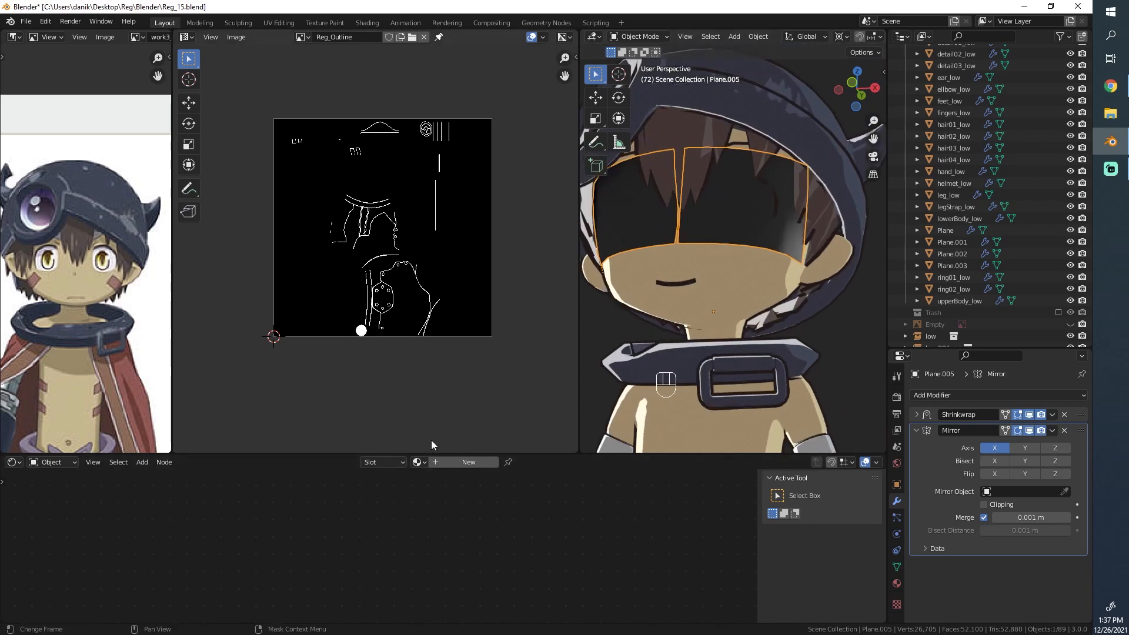
Create a new material on the eye plane and enlarge the shader editor.
left_click(438, 461)
left_click_drag(437, 452, 442, 368)
scroll(542, 485, "down", 3)
Replace the Principled BSDF with an Emission shader and connect it to the Material Output's Surface.
left_click(552, 504)
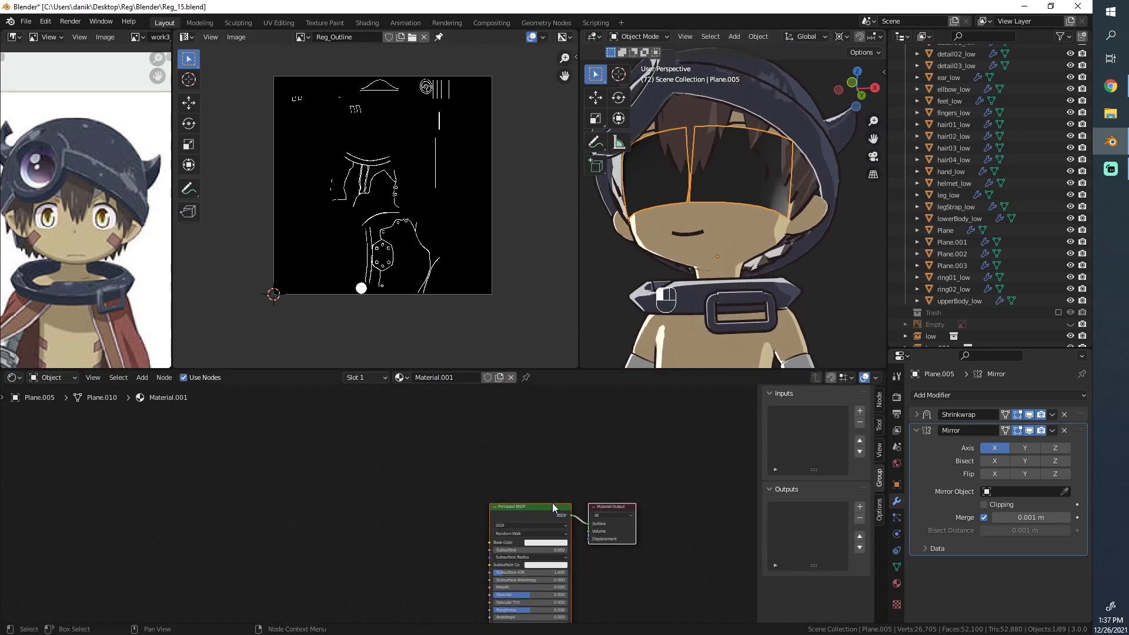
key("x")
key("shift+a")
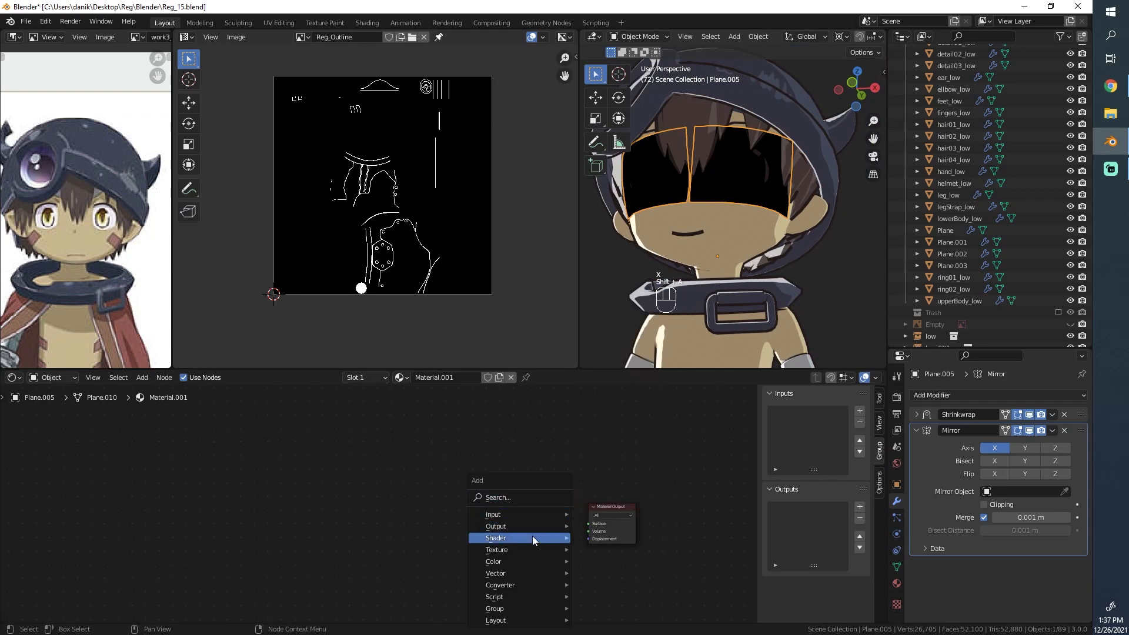
mouse_move(531, 536)
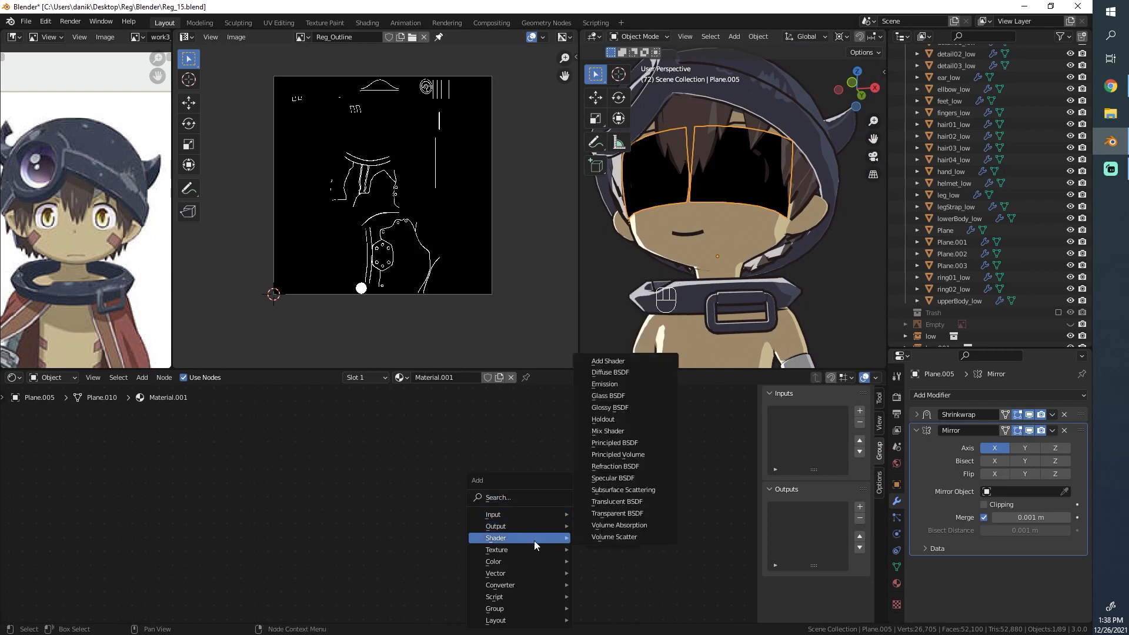
left_click(611, 385)
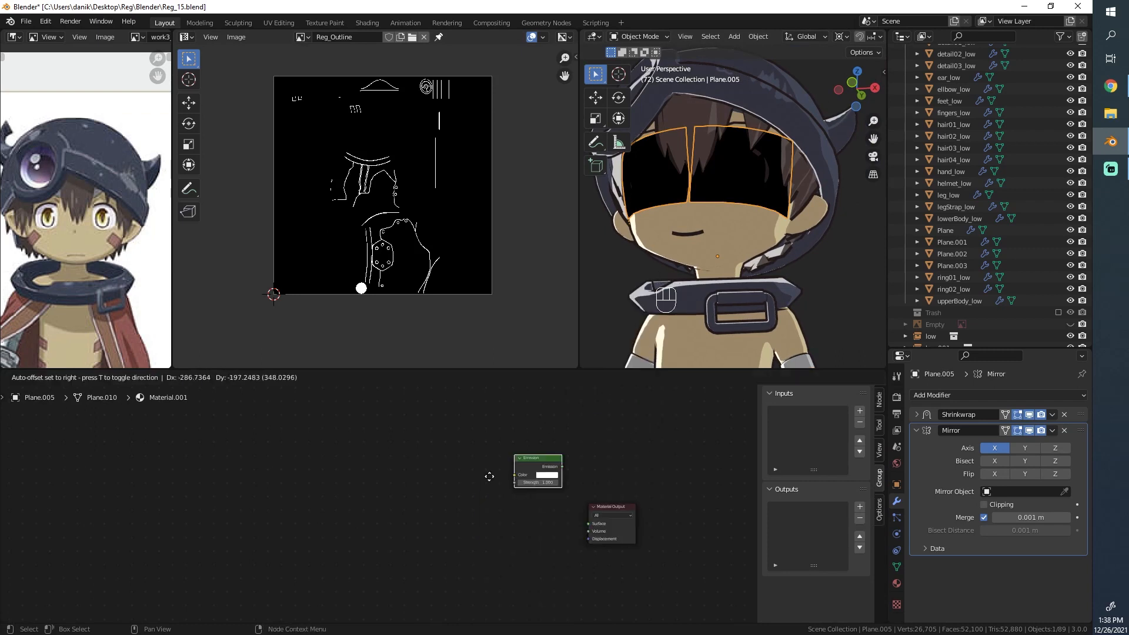
left_click(470, 513)
left_click_drag(509, 518, 576, 511)
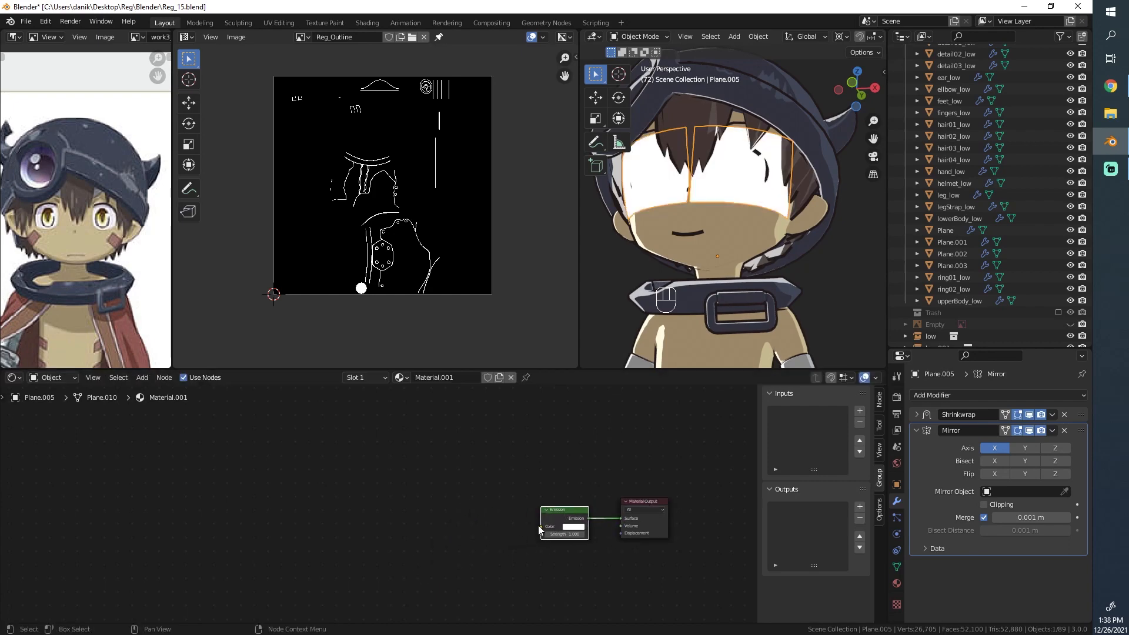
Reposition the Emission node to leave room between it and the Material Output.
scroll(588, 526, "up", 2)
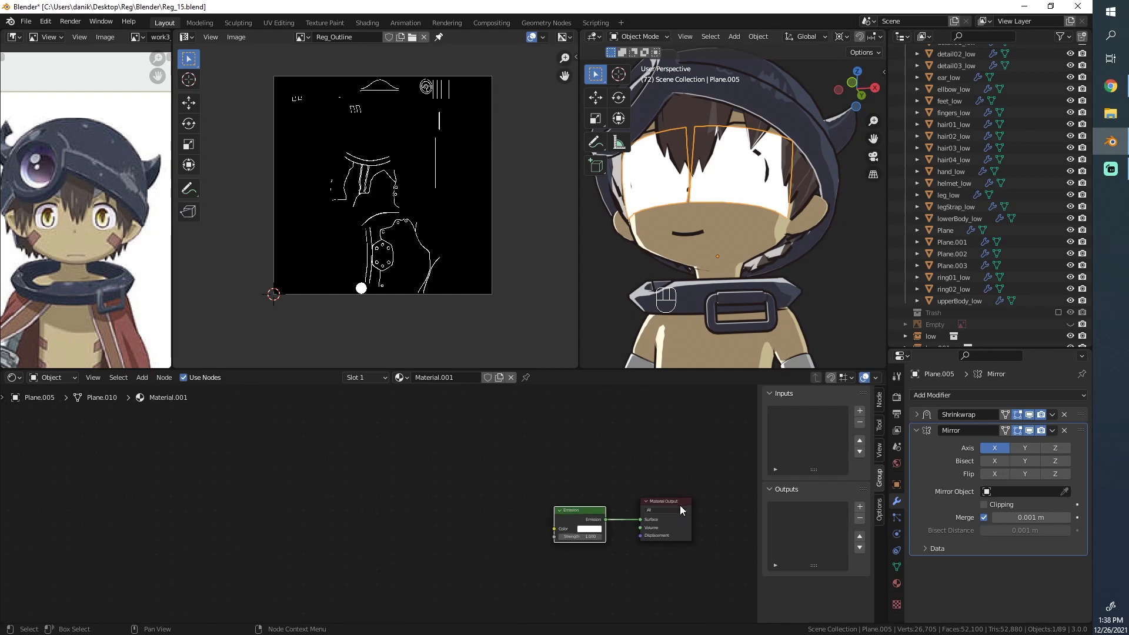
key("g")
left_click(541, 505)
key("shift+a")
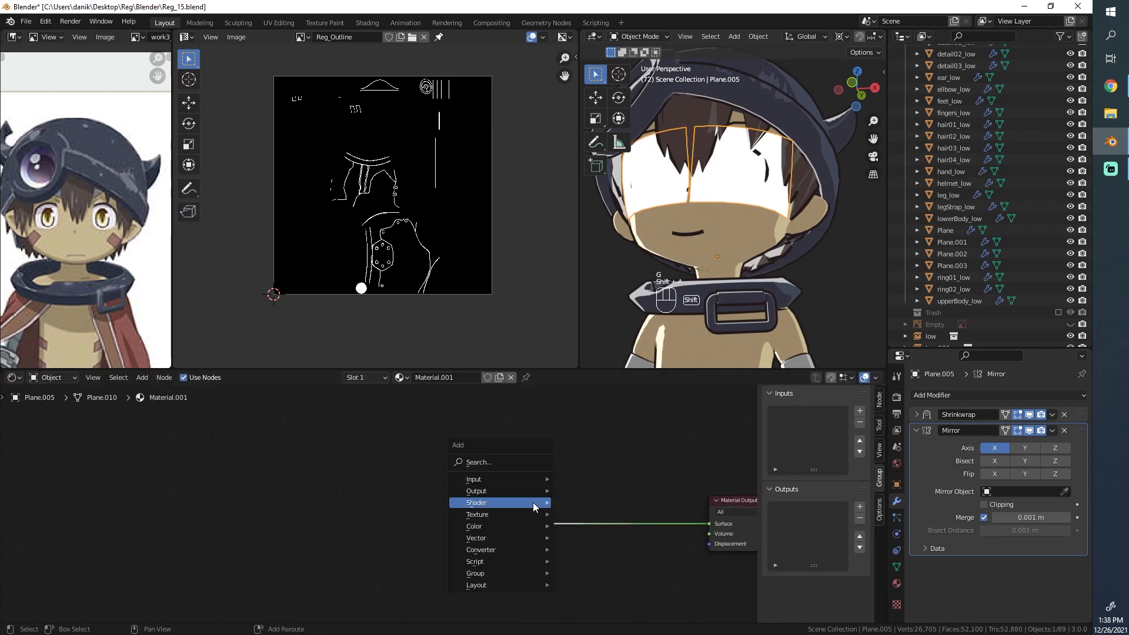
mouse_move(515, 506)
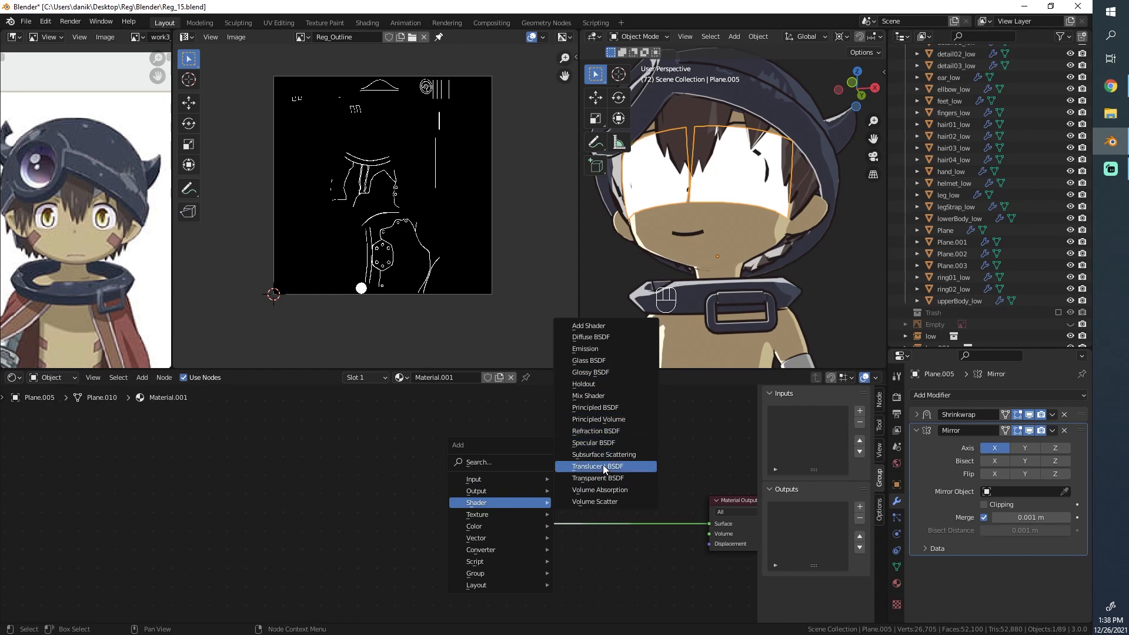
left_click_drag(487, 512, 492, 515)
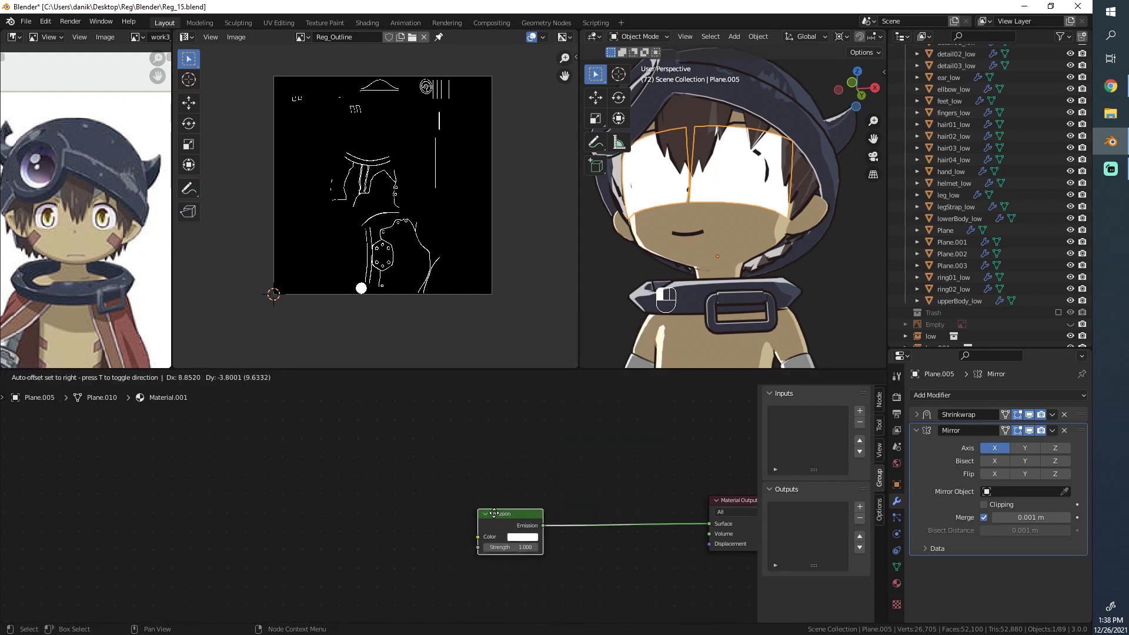
Add a Transparent BSDF below the Emission node and connect it to the Material Output's Surface.
key("shift+a")
mouse_move(523, 492)
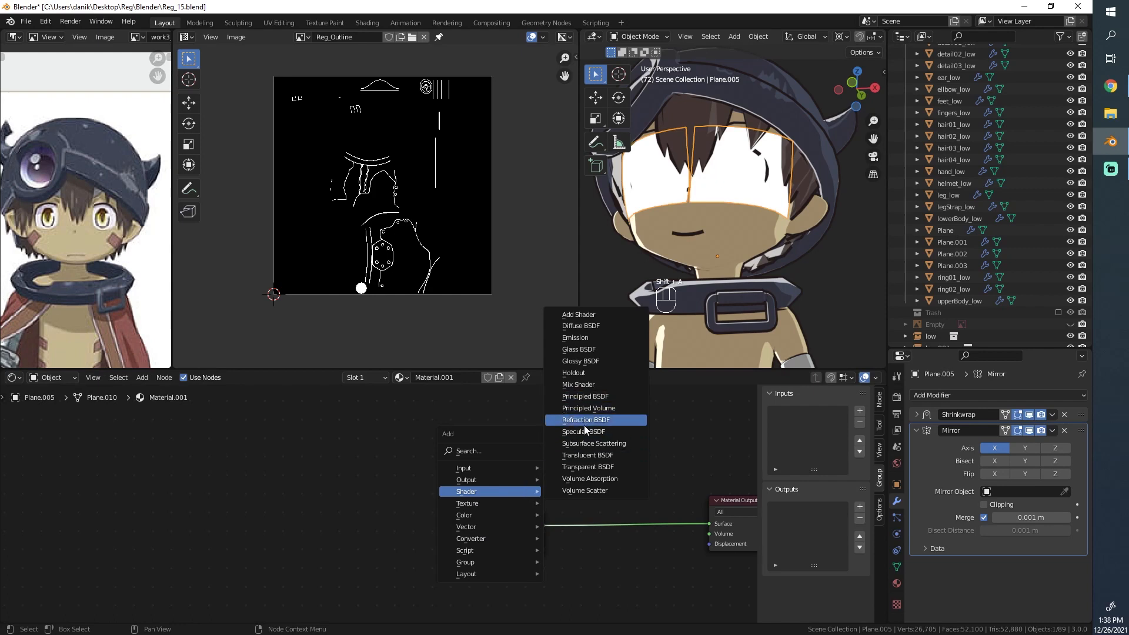
left_click(586, 468)
left_click_drag(546, 588, 709, 523)
Try darkening the Transparent BSDF's color down to pure black, value 0.
scroll(668, 321, "up", 4)
left_click(526, 599)
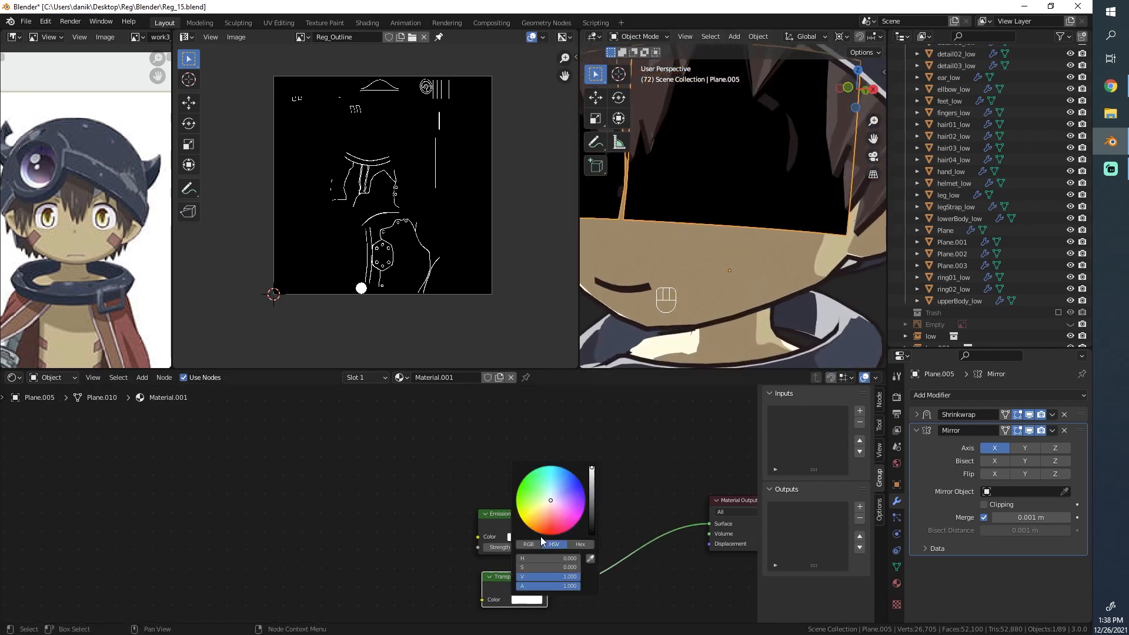
scroll(559, 503, "down", 19)
scroll(571, 503, "down", 2)
scroll(585, 515, "up", 14)
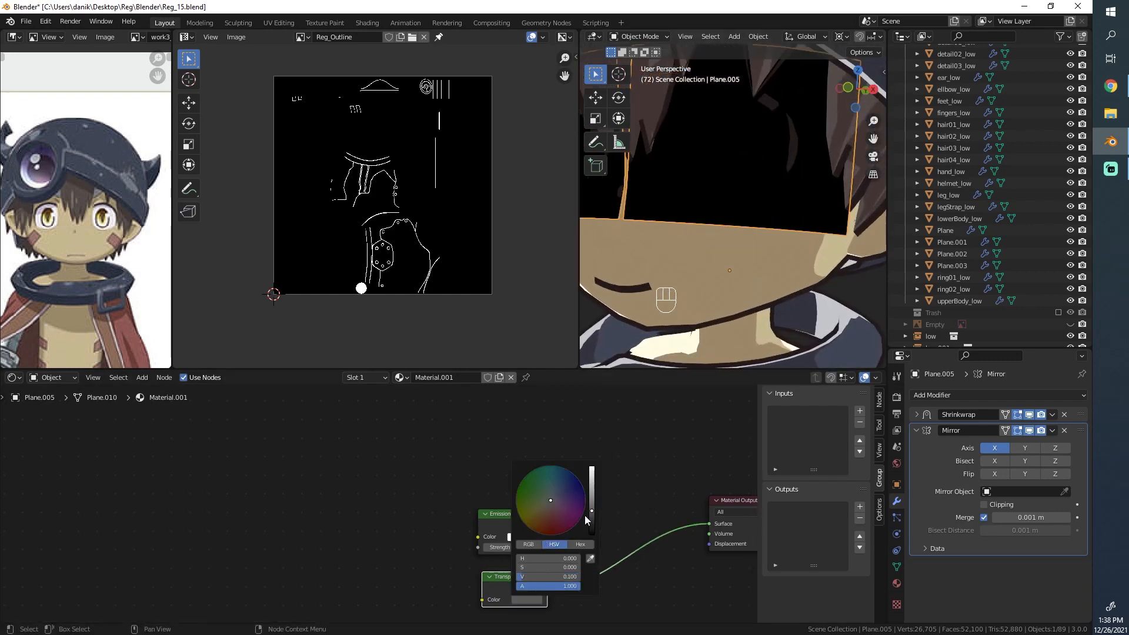
scroll(581, 509, "down", 15)
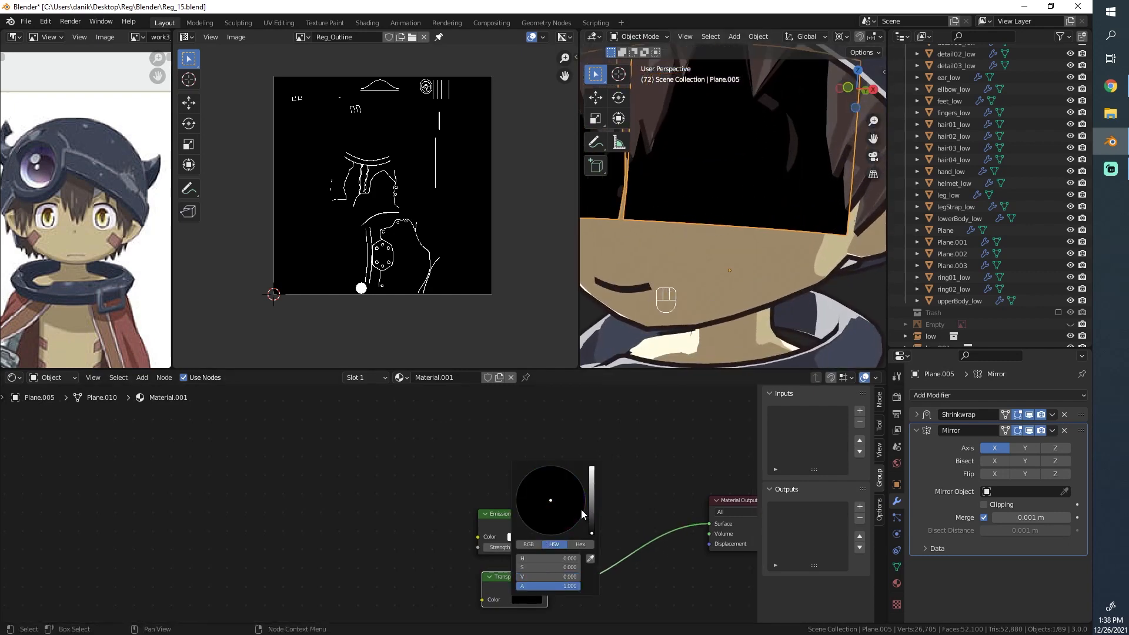
Set the eye material's Blend Mode and Shadow Mode to Alpha Clip.
left_click(897, 583)
scroll(940, 528, "down", 10)
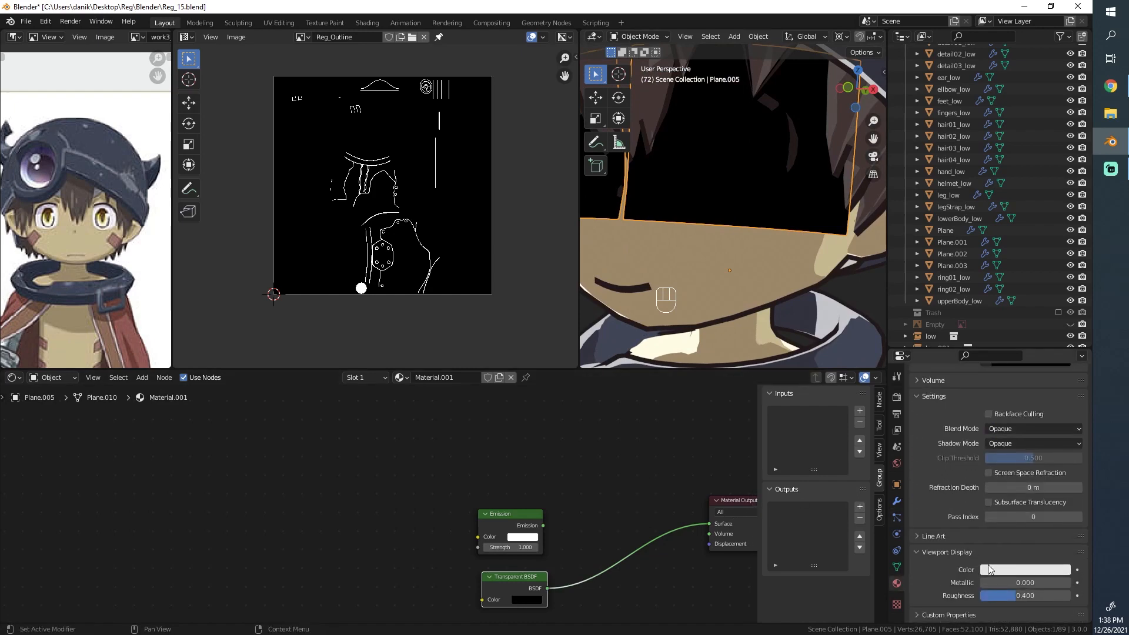
left_click(1007, 427)
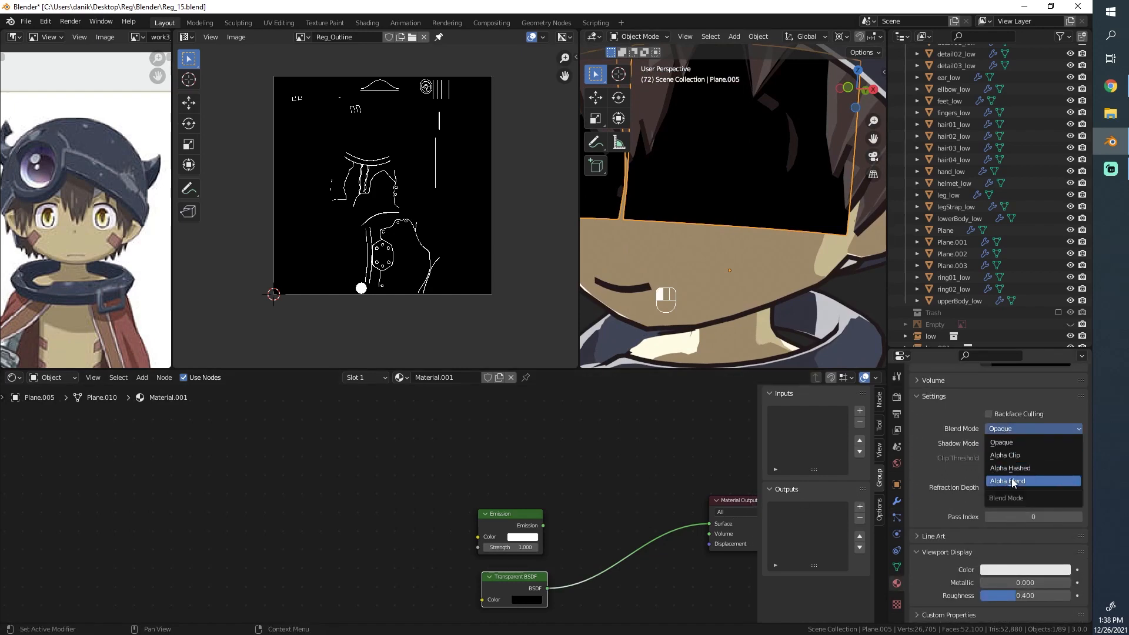
left_click(1007, 456)
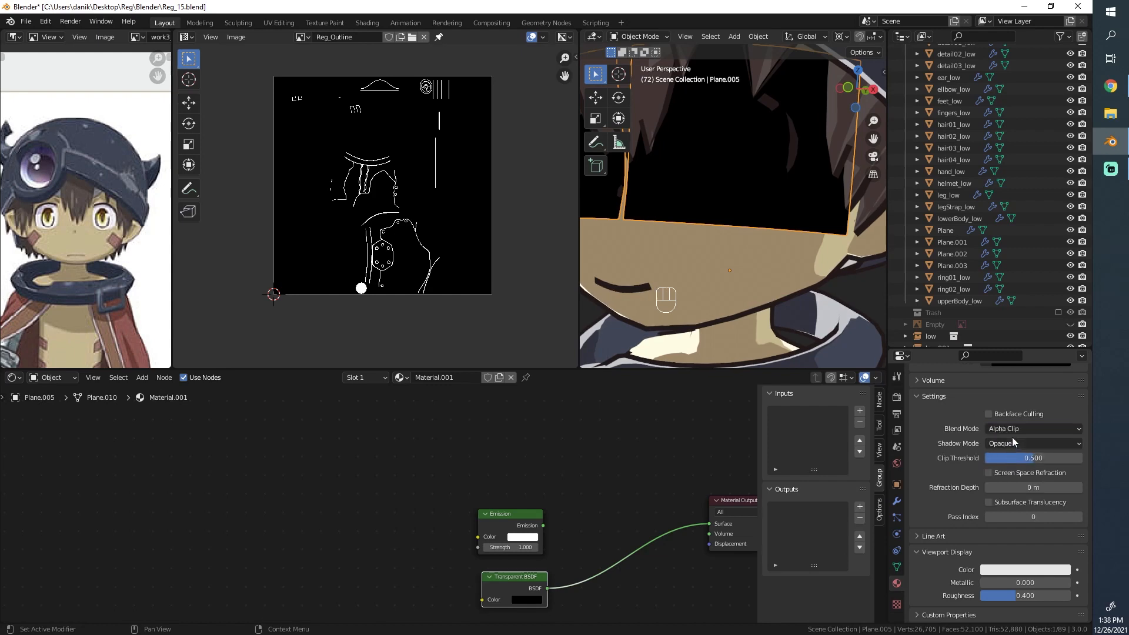
left_click(1011, 444)
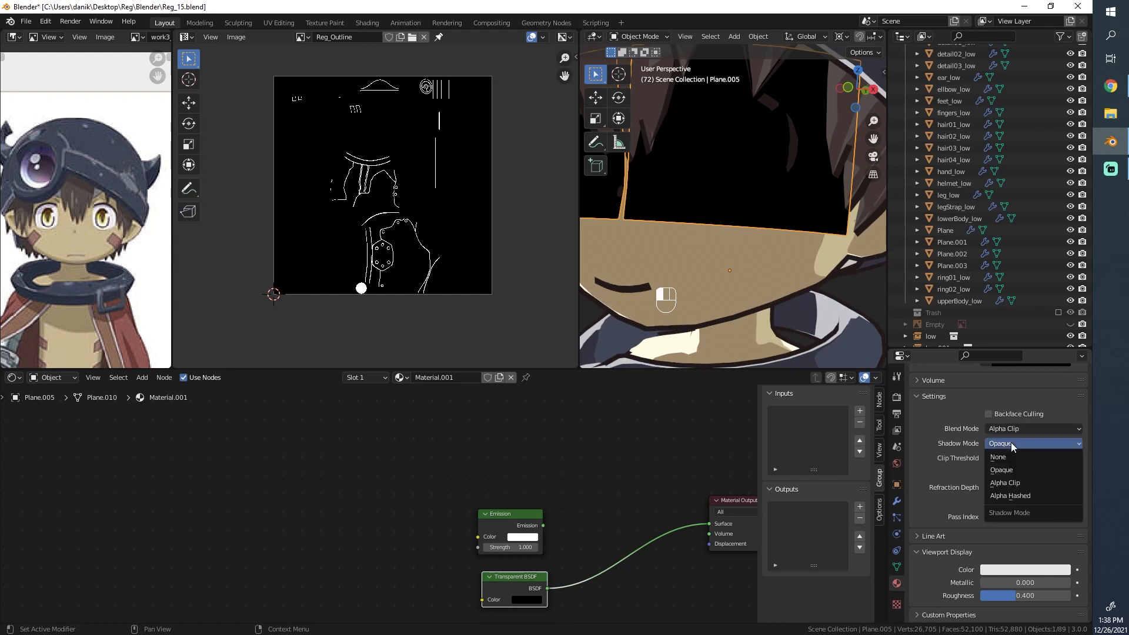
left_click(1000, 483)
Vary the Transparent BSDF's color brightness to test the transparency, finishing on full white.
left_click(523, 599)
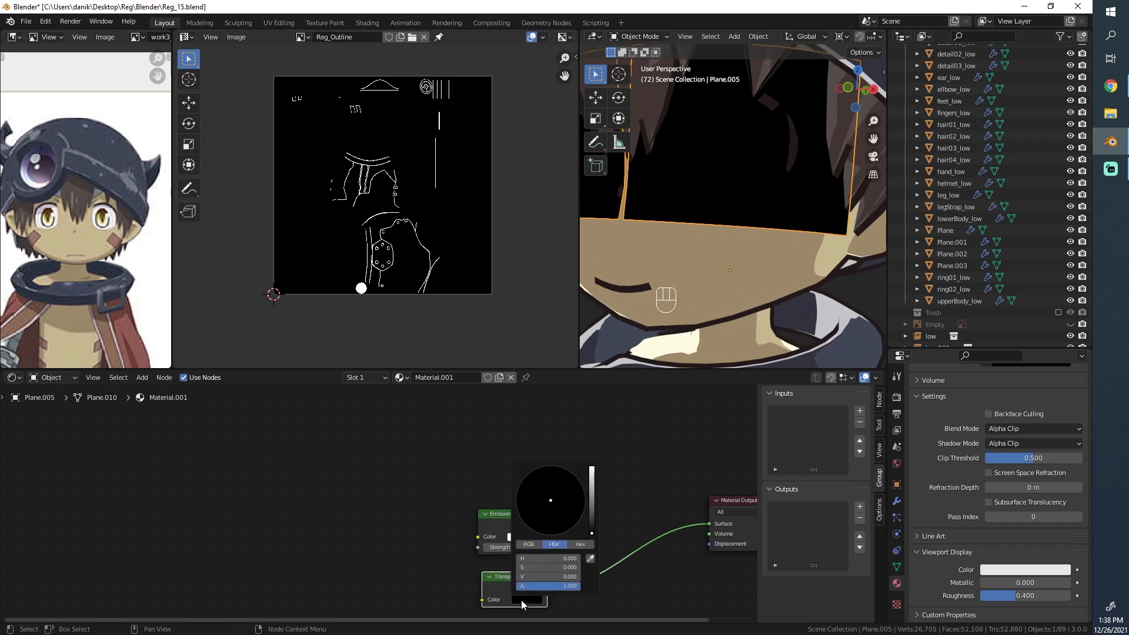
scroll(523, 599, "up", 20)
scroll(527, 599, "down", 7)
scroll(527, 599, "up", 6)
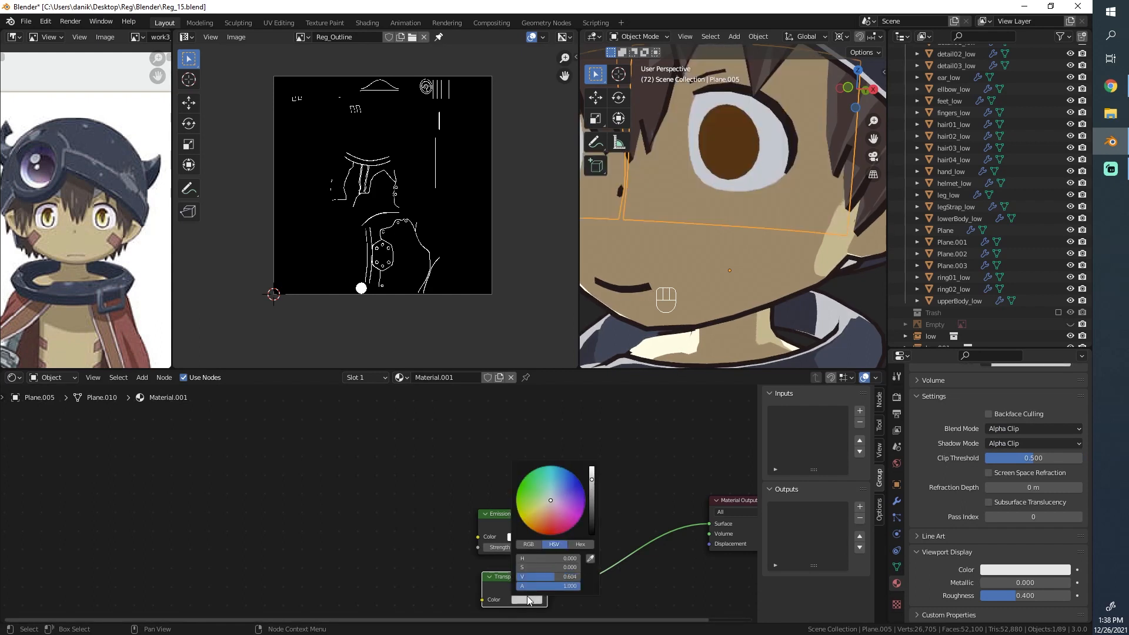
scroll(527, 599, "down", 6)
scroll(533, 570, "up", 1)
left_click_drag(591, 486, 591, 467)
Try the Opaque blend mode on the eye material and undo it.
left_click(1029, 429)
left_click(1021, 444)
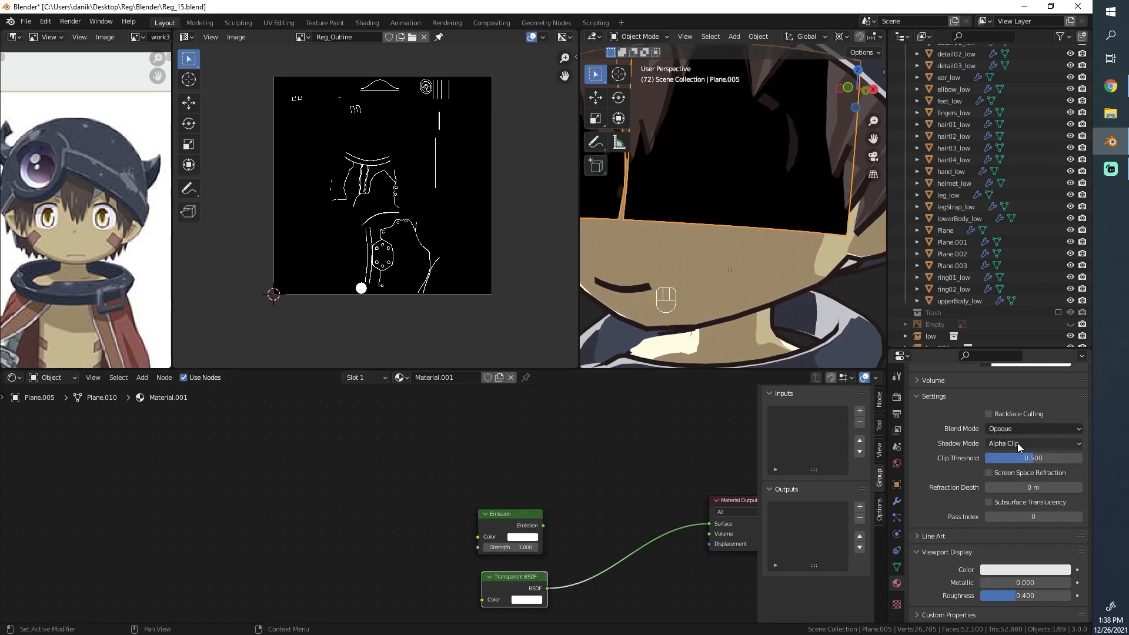
key("ctrl+z")
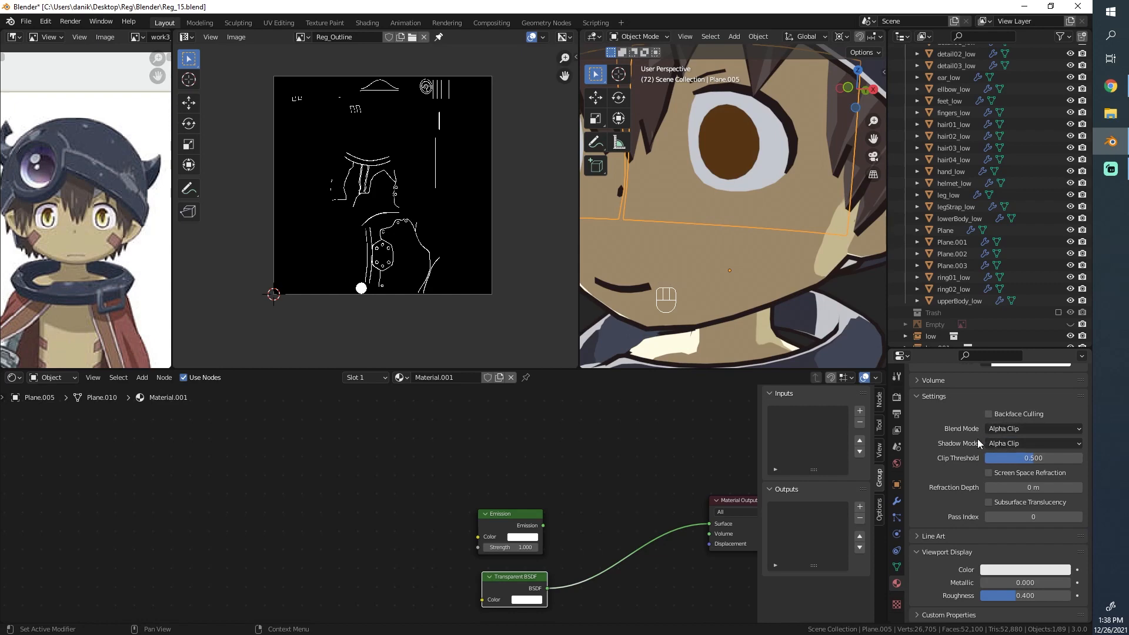
Deselect the eye plane and move the Transparent BSDF node slightly closer beneath the Emission node.
scroll(725, 231, "down", 3)
scroll(746, 221, "up", 4)
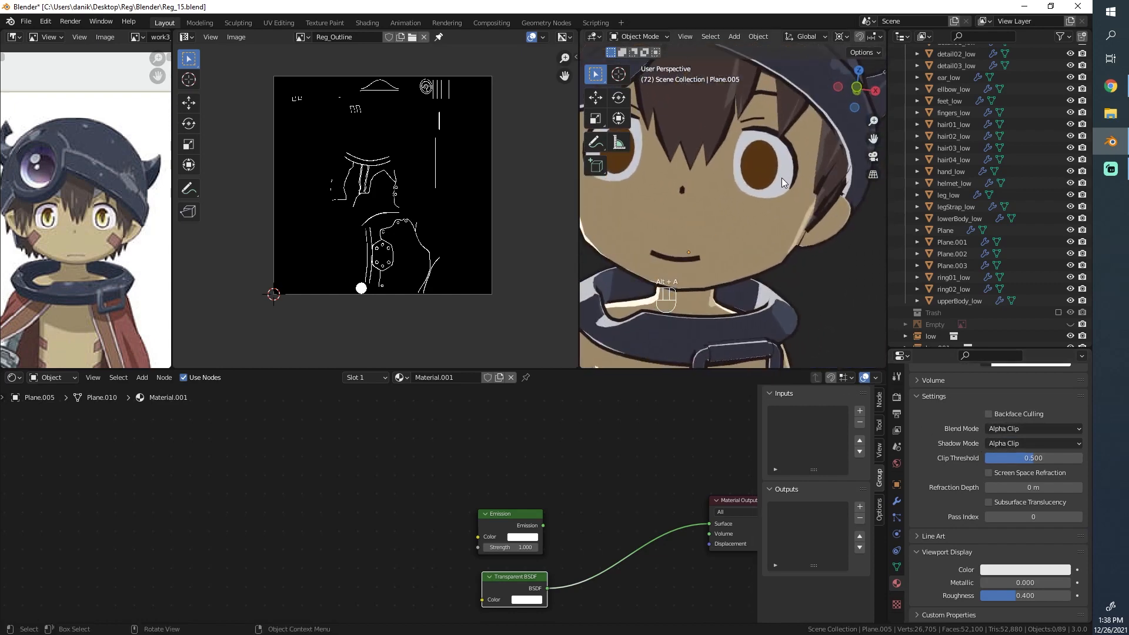
key("alt+a")
scroll(543, 611, "up", 1)
key("g")
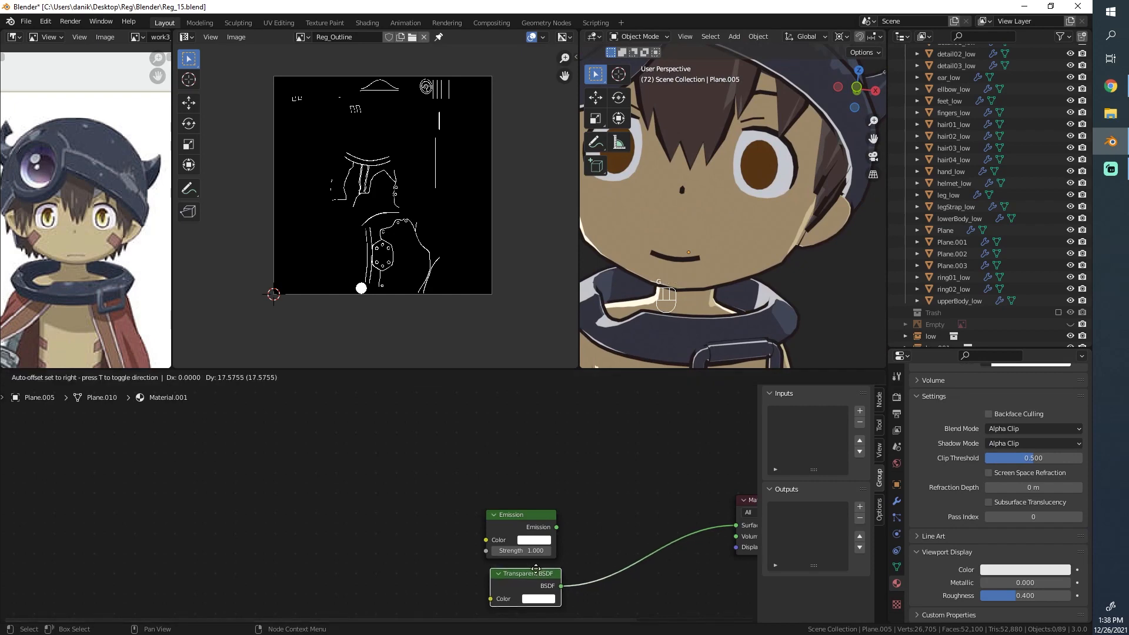
left_click(533, 570)
middle_click_drag(622, 511, 493, 481)
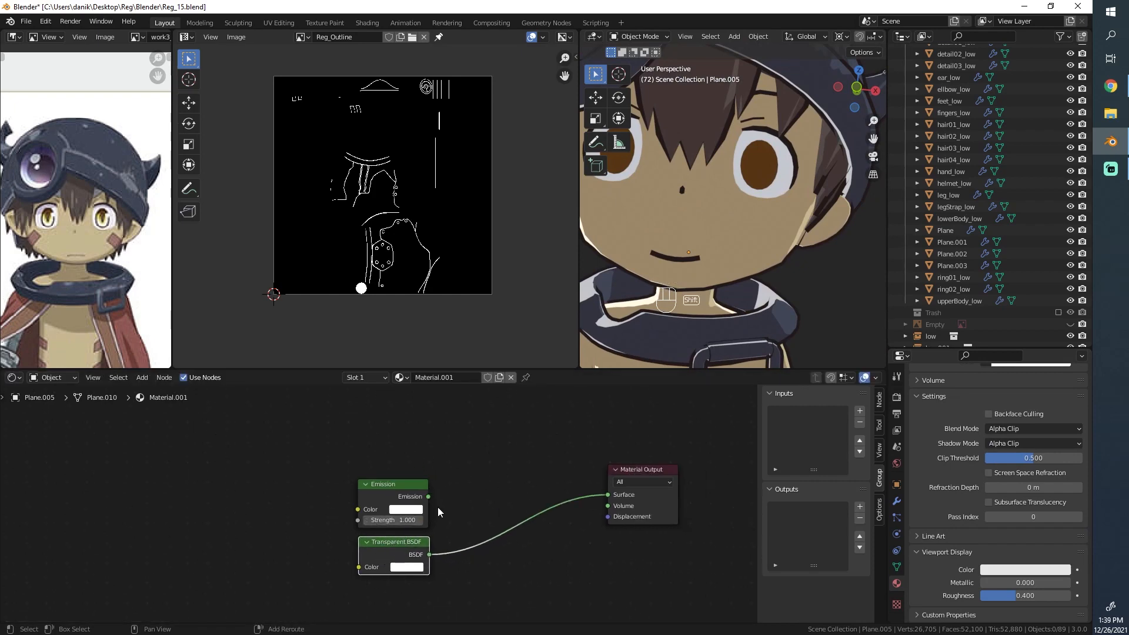
Add a Mix Shader before the Material Output, combining Emission in its first shader input and Transparent BSDF in its second.
key("shift+a")
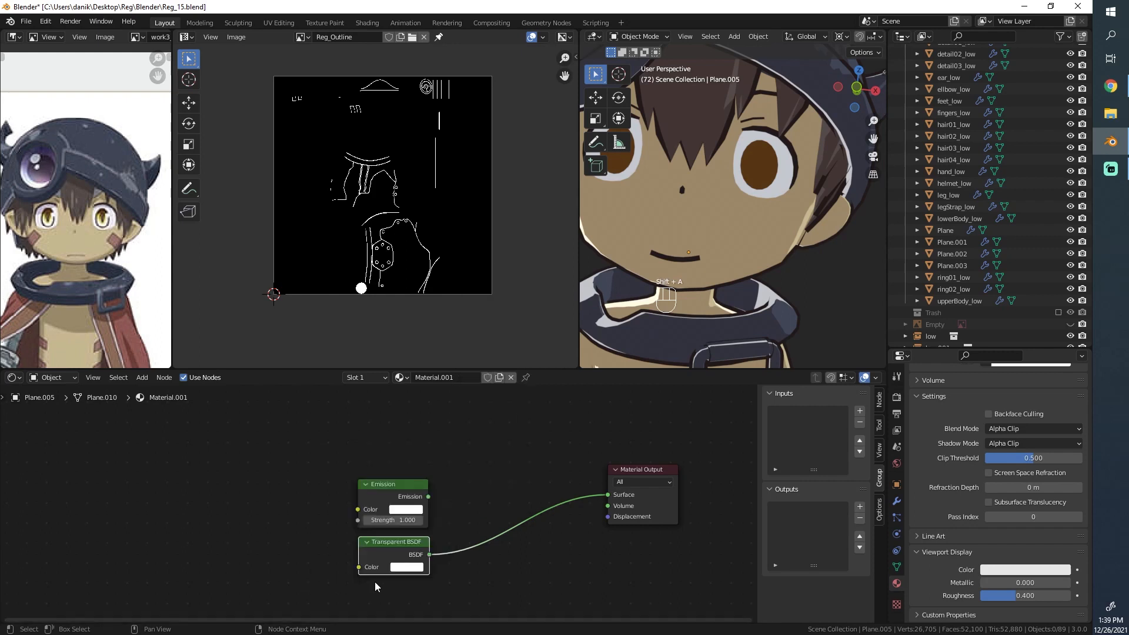
key("shift+a")
mouse_move(447, 508)
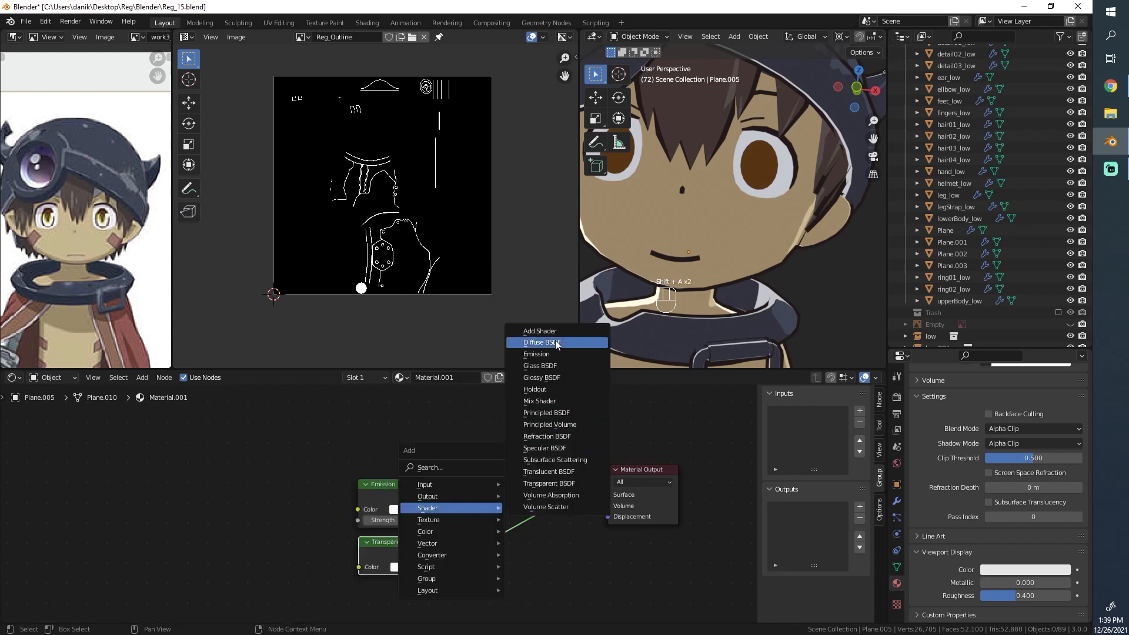
left_click(539, 400)
left_click(511, 488)
mouse_move(427, 496)
left_mouse_down()
mouse_move(477, 514)
mouse_move(536, 504)
mouse_move(485, 503)
mouse_move(538, 503)
mouse_move(491, 504)
mouse_move(522, 507)
left_mouse_up()
key("ctrl+z")
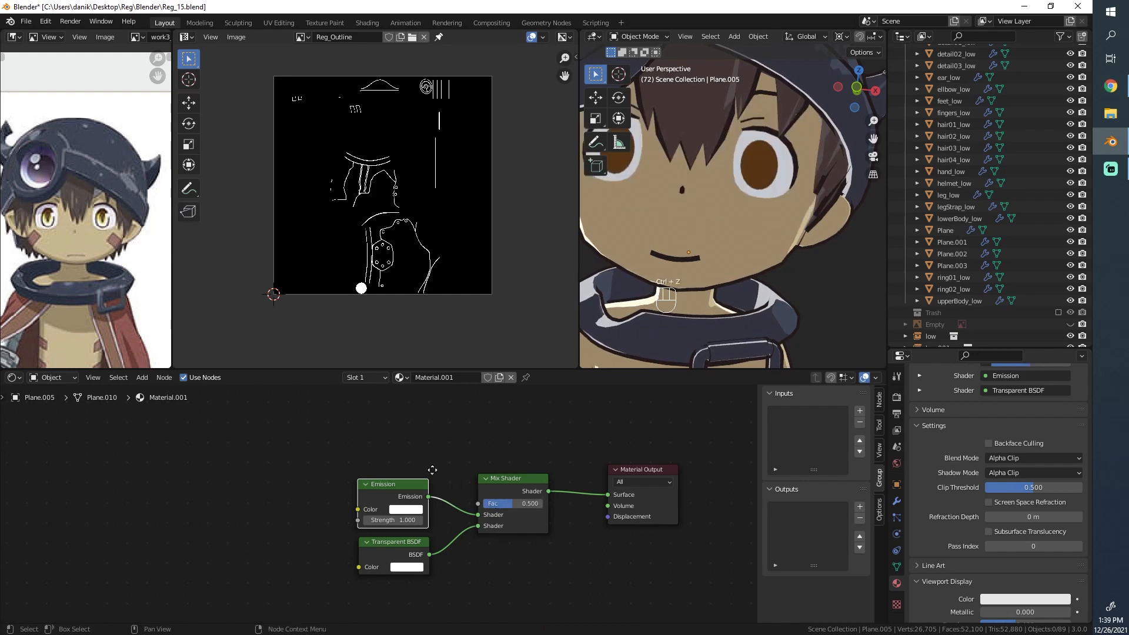
Try the Alpha Blend mode on the eye material with the Mix Shader factor at 0.425.
middle_click_drag(432, 469, 517, 520)
middle_click_drag(688, 592, 703, 503)
scroll(704, 504, "up", 1)
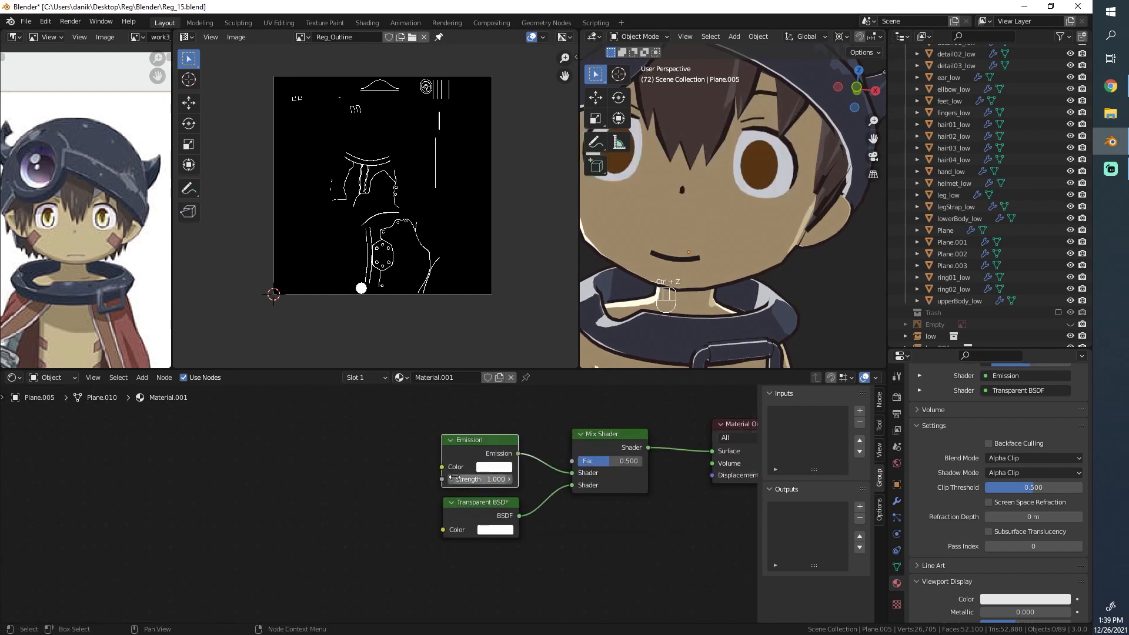
scroll(704, 505, "up", 1)
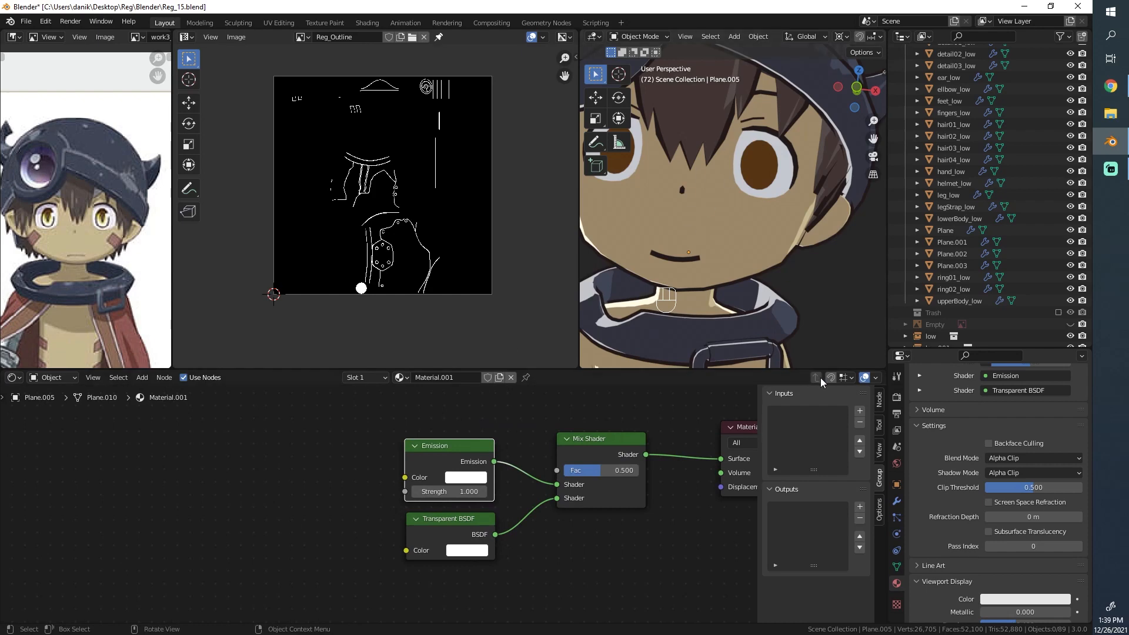
left_click(1002, 459)
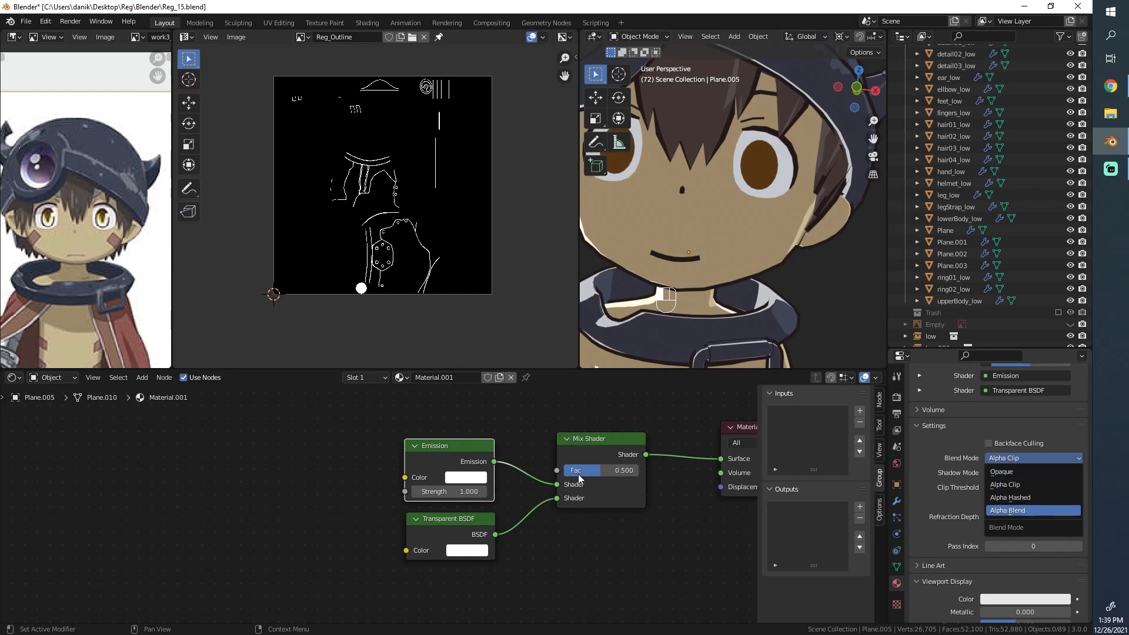
mouse_move(601, 466)
left_mouse_down()
mouse_move(638, 471)
mouse_move(564, 470)
mouse_move(638, 470)
mouse_move(564, 471)
mouse_move(596, 470)
left_mouse_up()
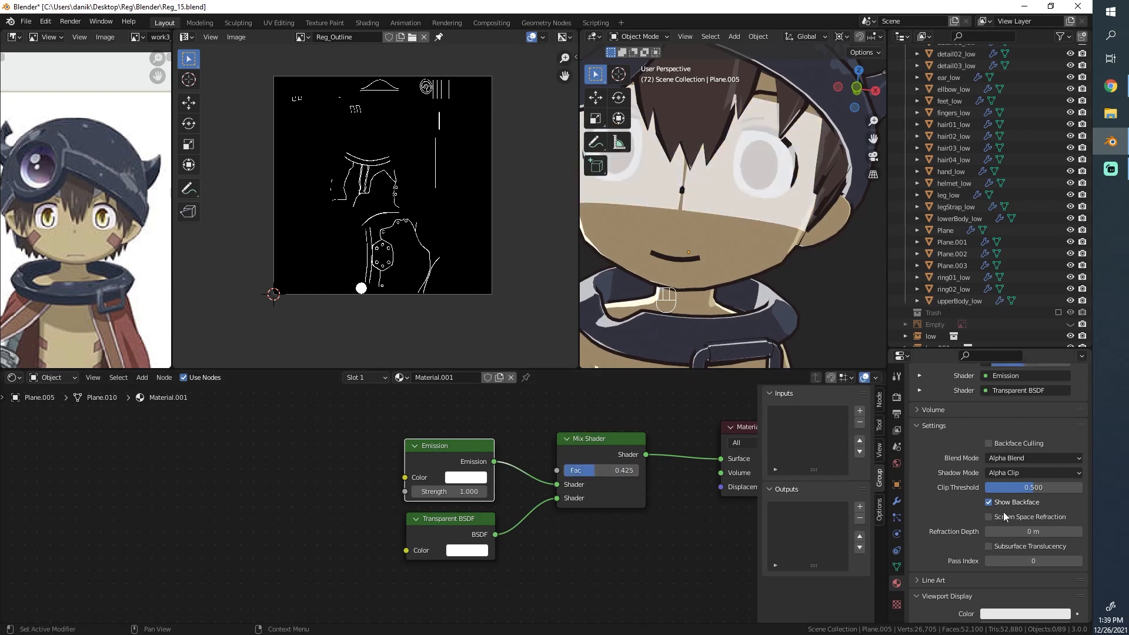
left_click(1021, 461)
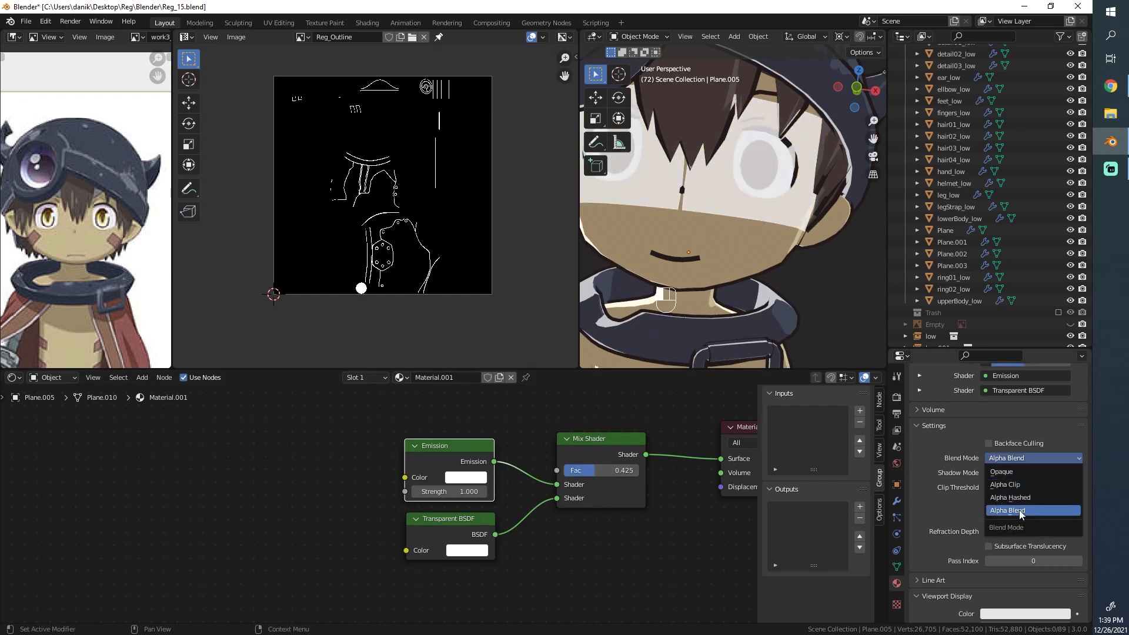
left_click(1018, 509)
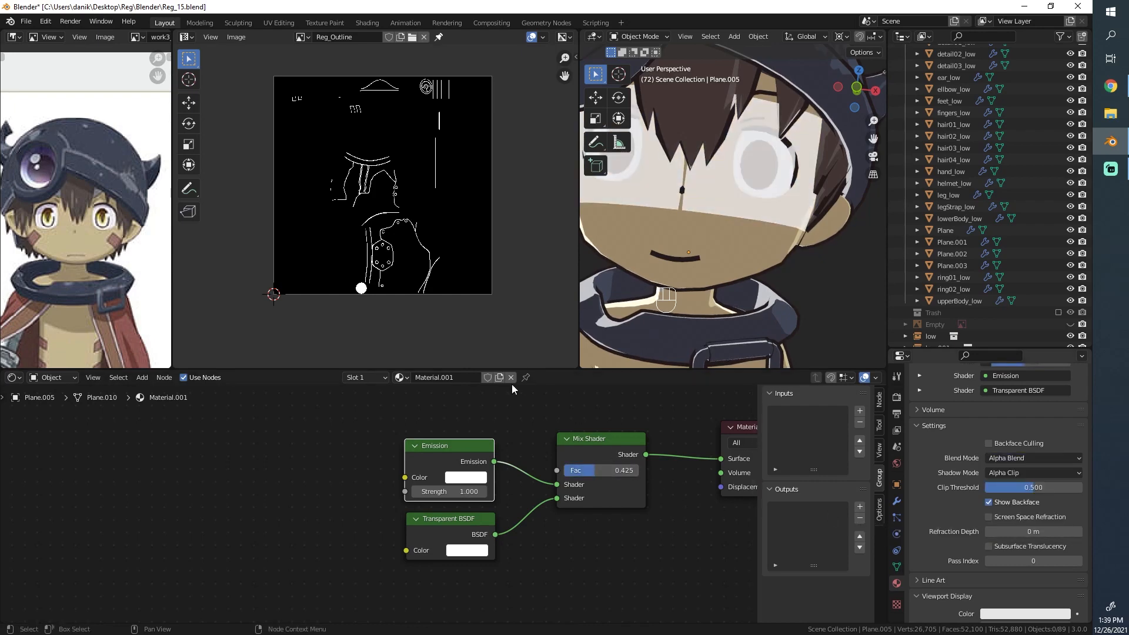
Switch the eye material's Blend Mode back to Alpha Clip.
left_click(1033, 458)
left_click(1020, 489)
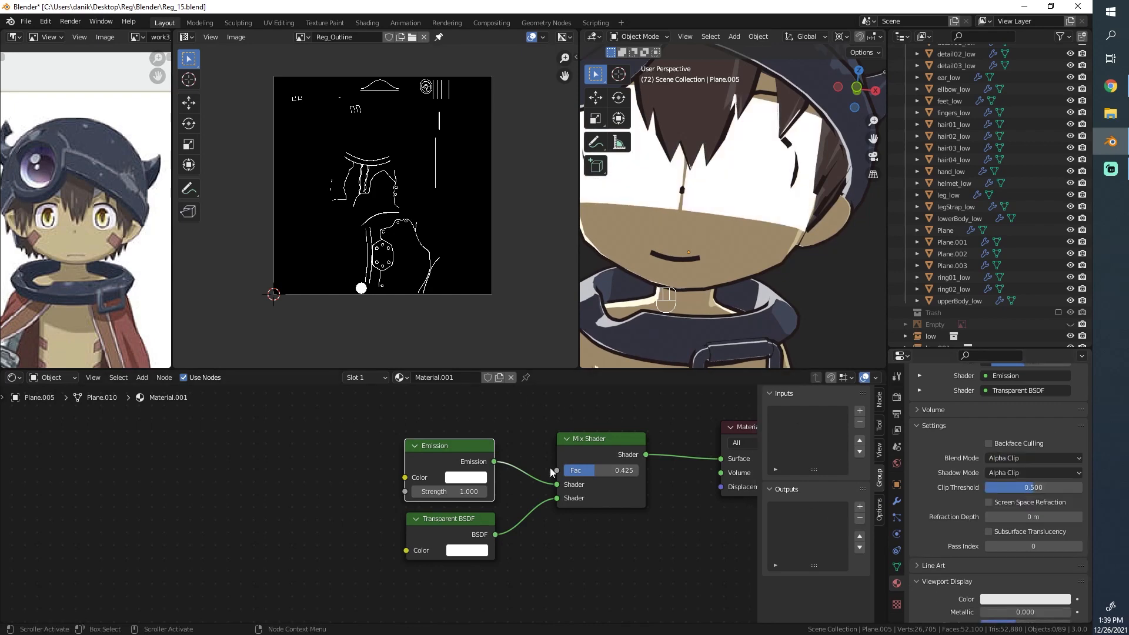
middle_click_drag(551, 468, 651, 563)
scroll(636, 523, "down", 3)
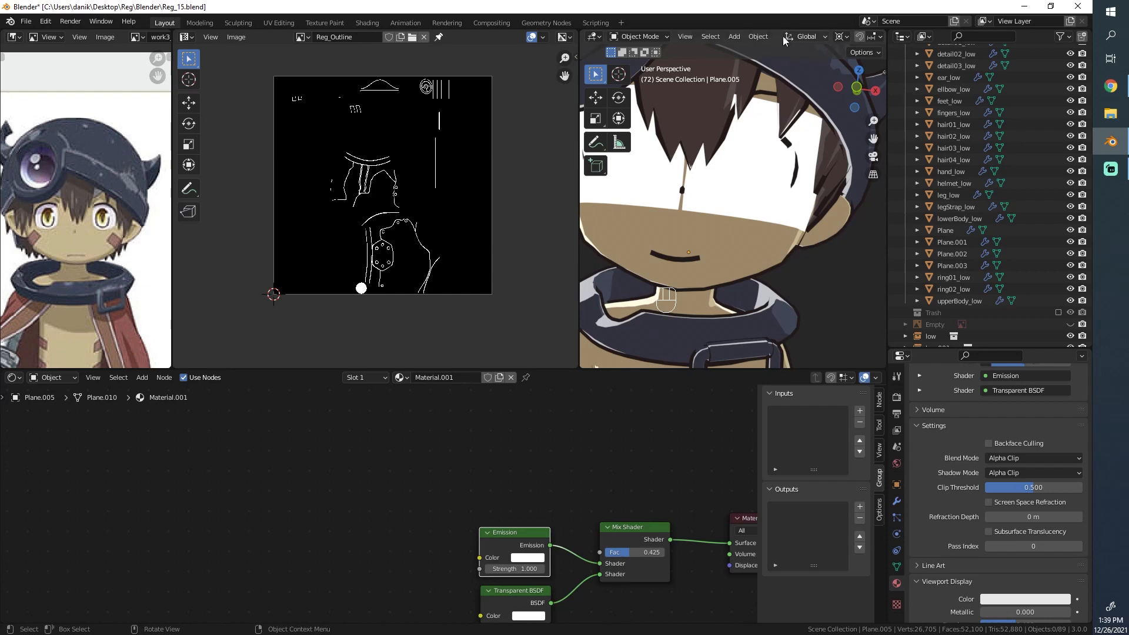
Examine the character's eye up close in the reference image.
scroll(91, 215, "up", 8)
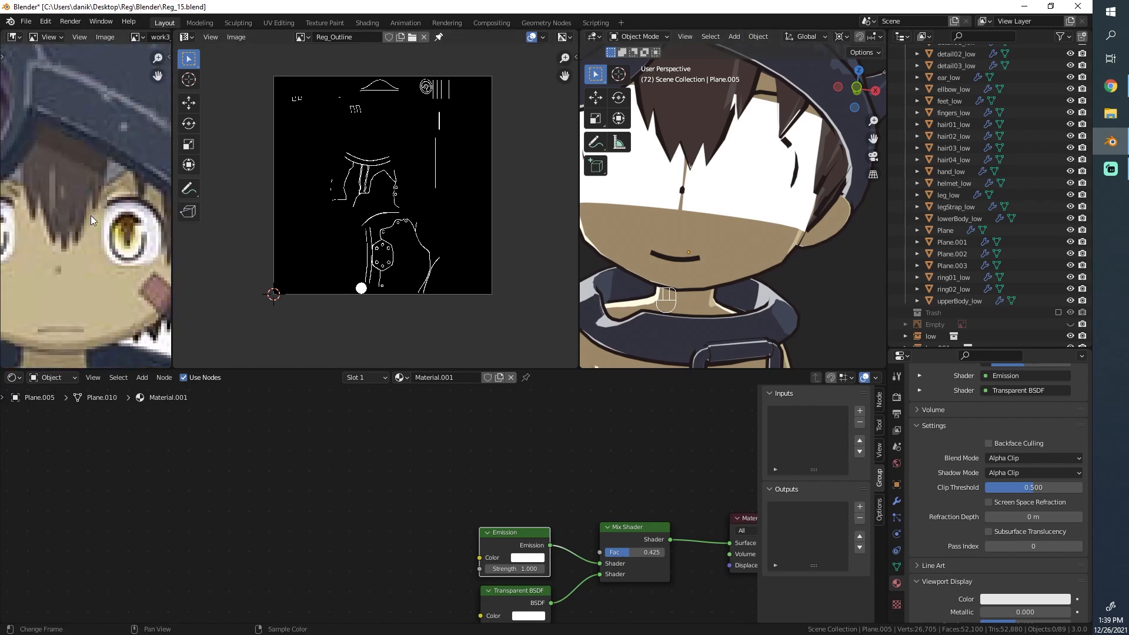
scroll(56, 250, "down", 3)
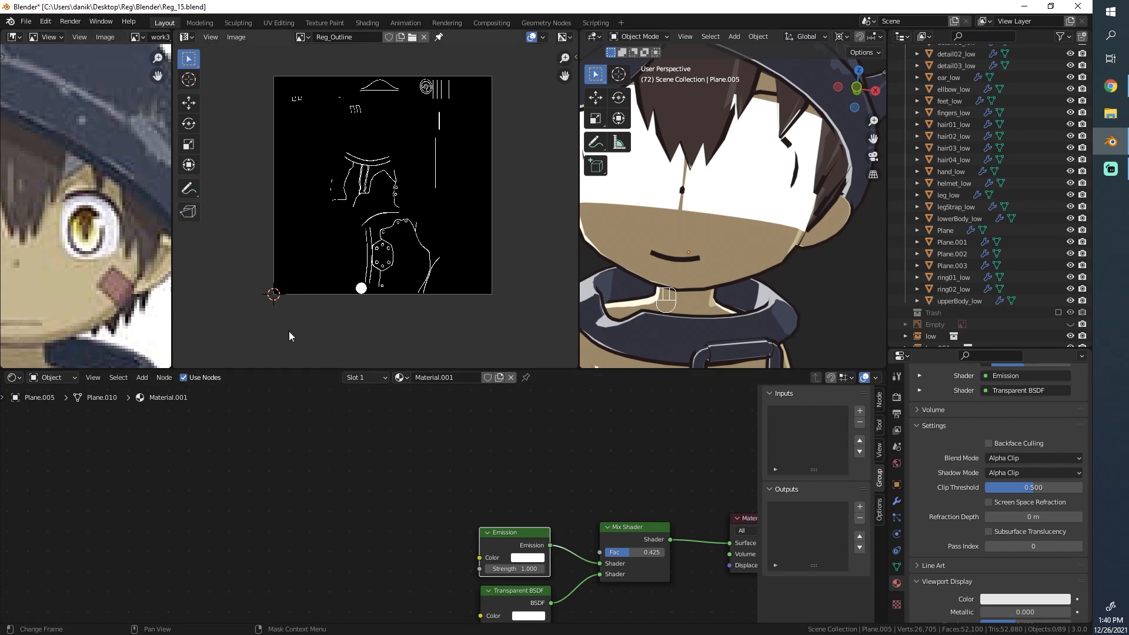
scroll(89, 185, "up", 3)
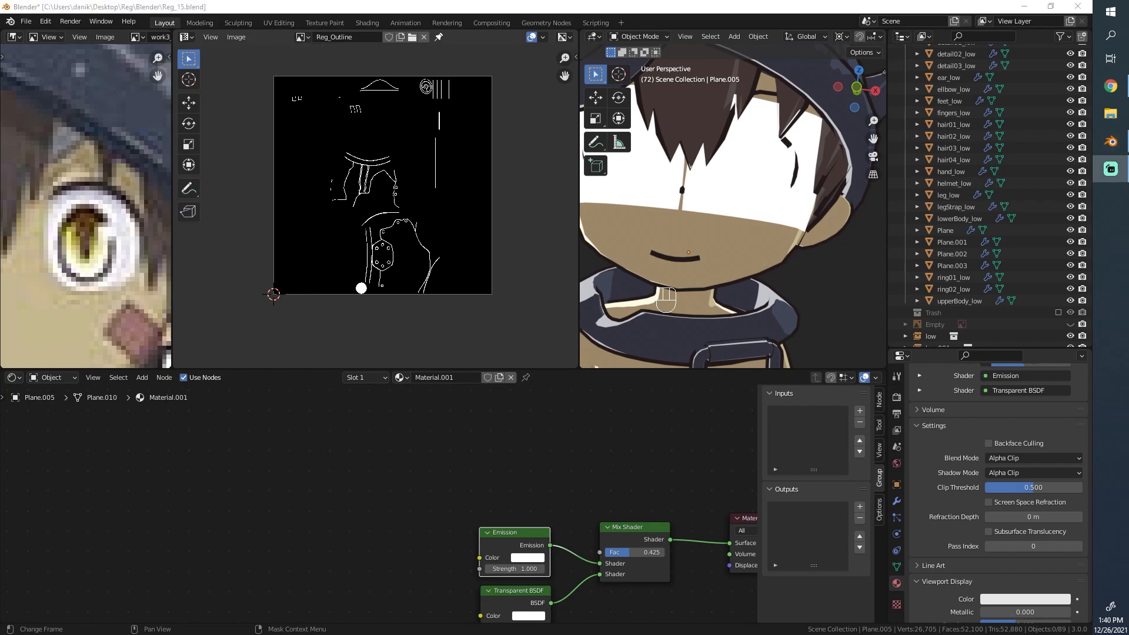
middle_click_drag(379, 444, 390, 516)
scroll(404, 438, "down", 2)
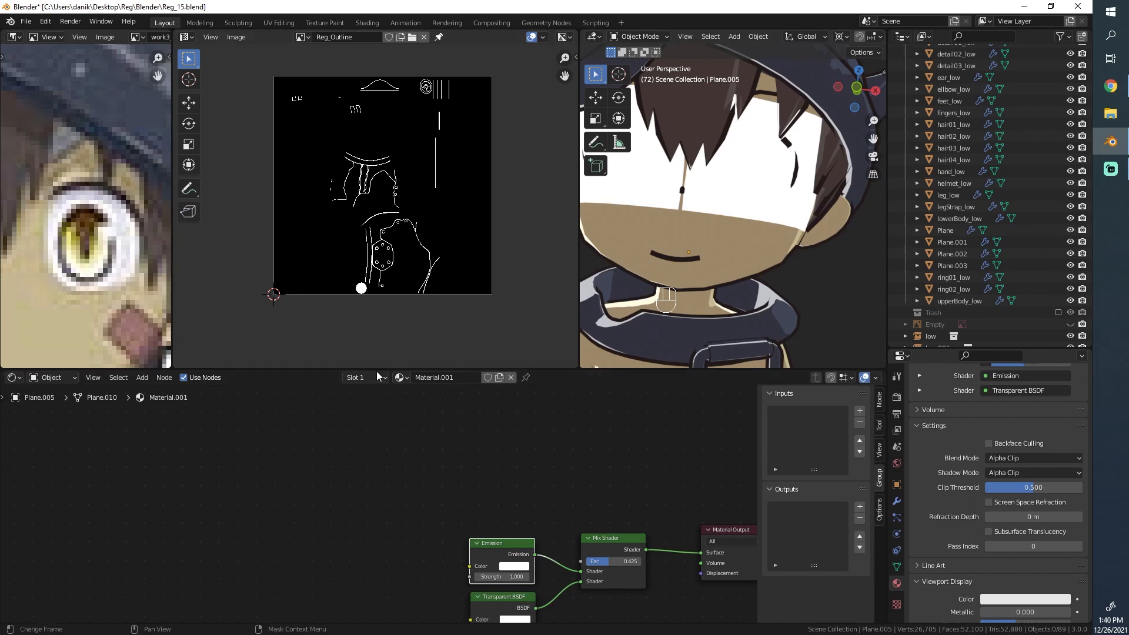
scroll(330, 434, "down", 2)
middle_click_drag(329, 435, 223, 436)
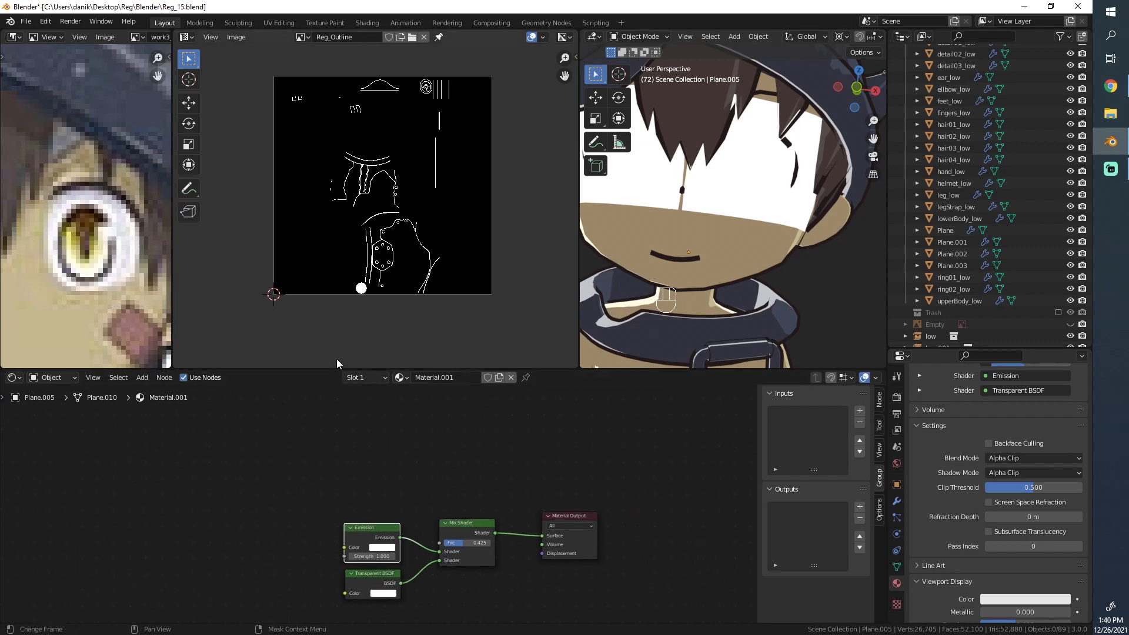
middle_click_drag(296, 422, 431, 420)
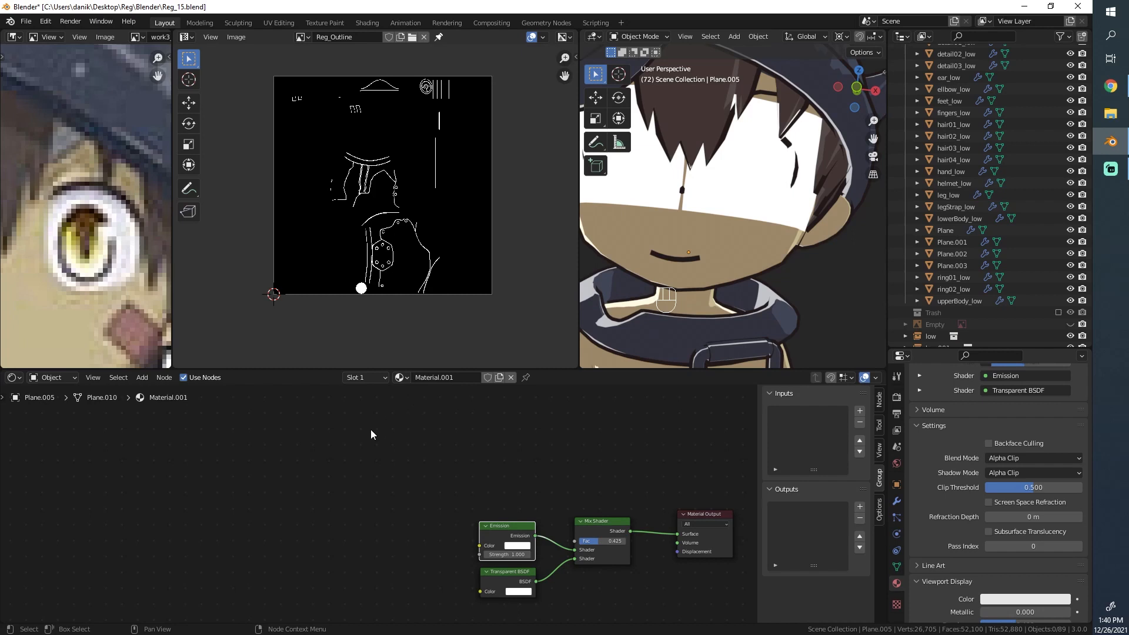
middle_click_drag(435, 440, 504, 457)
scroll(341, 485, "up", 2)
scroll(333, 476, "down", 3)
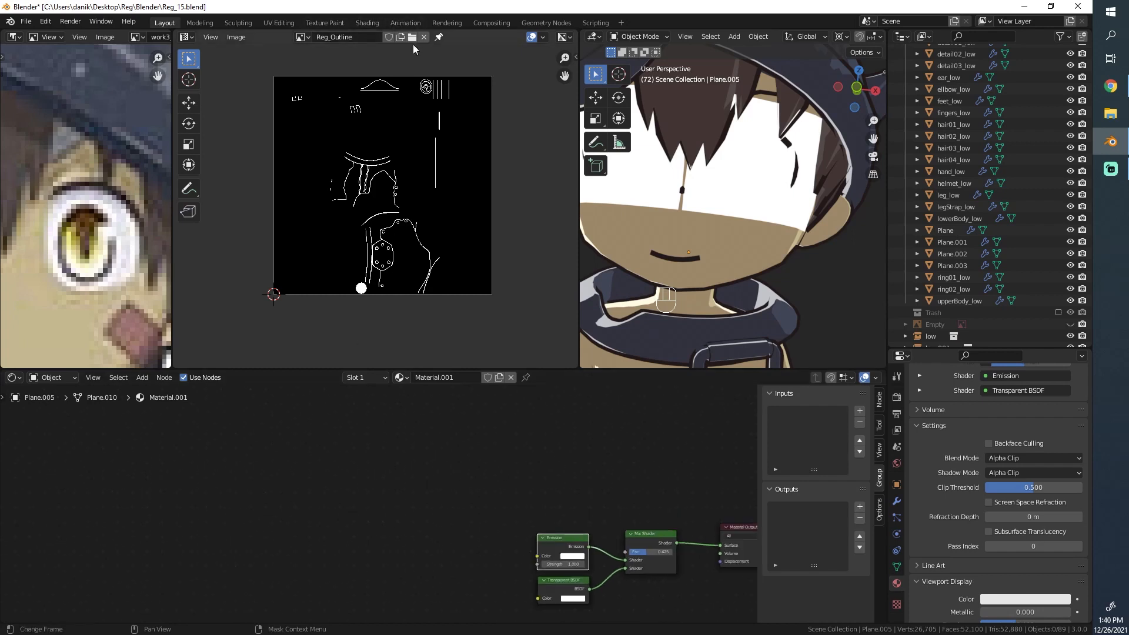
Select the eye plane's whole mesh in Edit Mode, return to Object Mode, and unlink the Reg_Outline image from the image editor.
scroll(751, 184, "up", 3)
key("Tab")
key("a")
key("Tab")
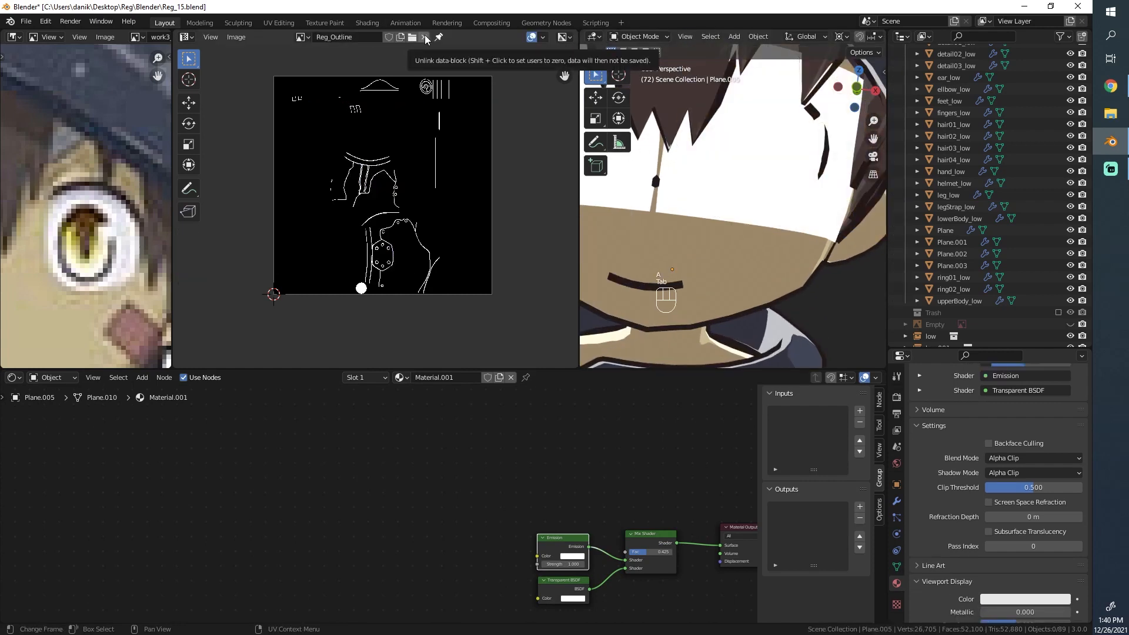
left_click(424, 37)
scroll(388, 142, "up", 8)
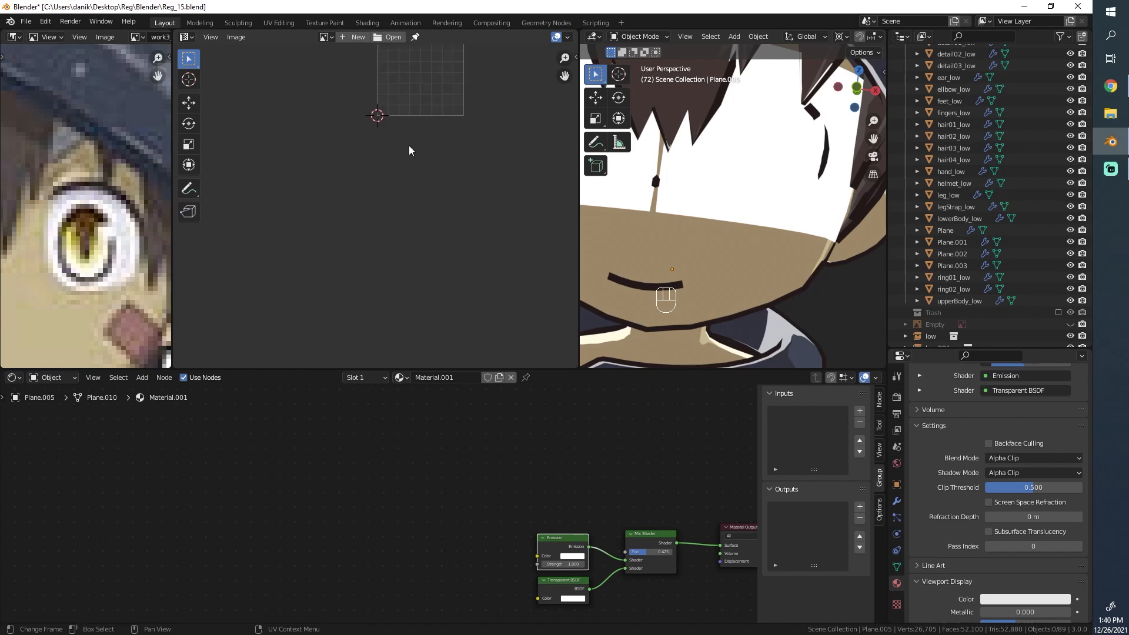
middle_click_drag(408, 146, 372, 258)
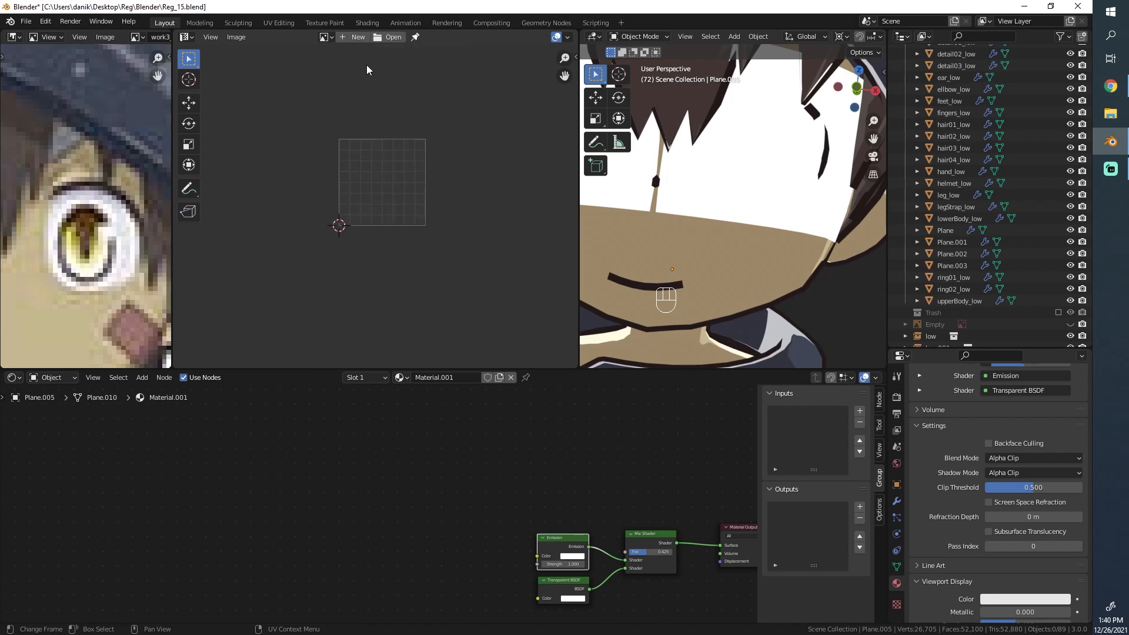
Start a new image named reg_eyeShape with a width of 512 px.
left_click(351, 37)
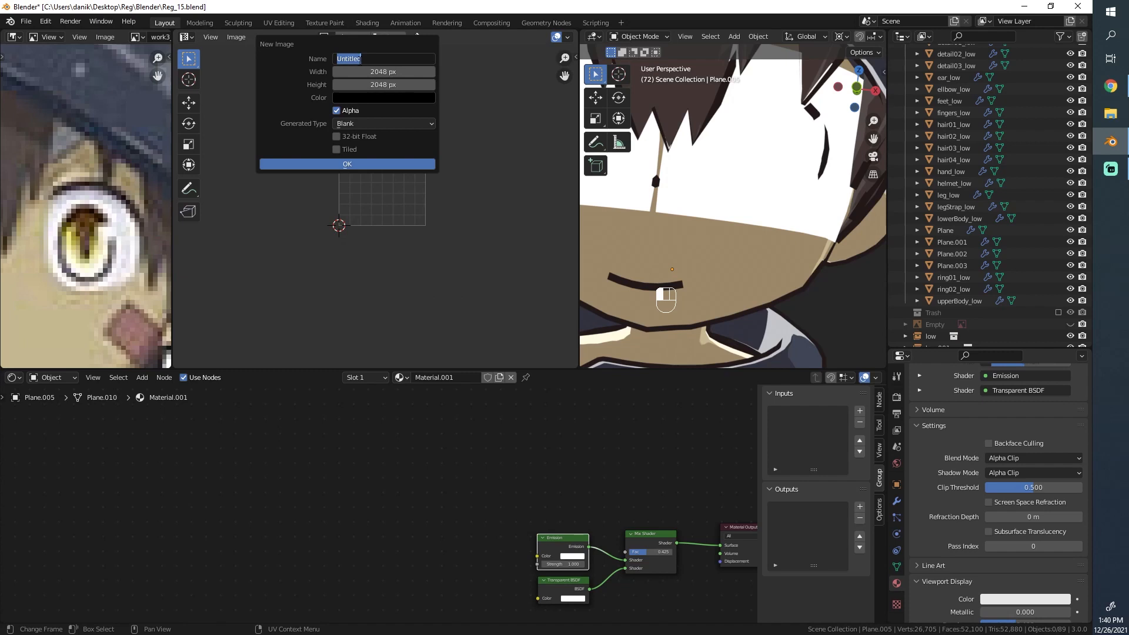
type("reg_eyeShape")
left_click(370, 72)
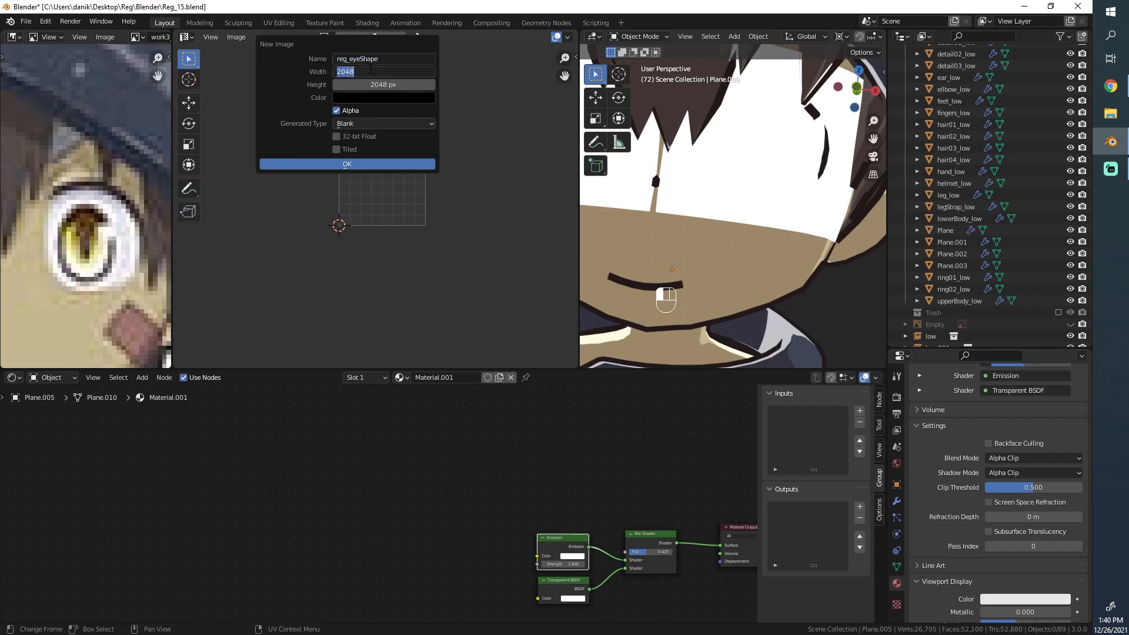
type("10")
key("Tab")
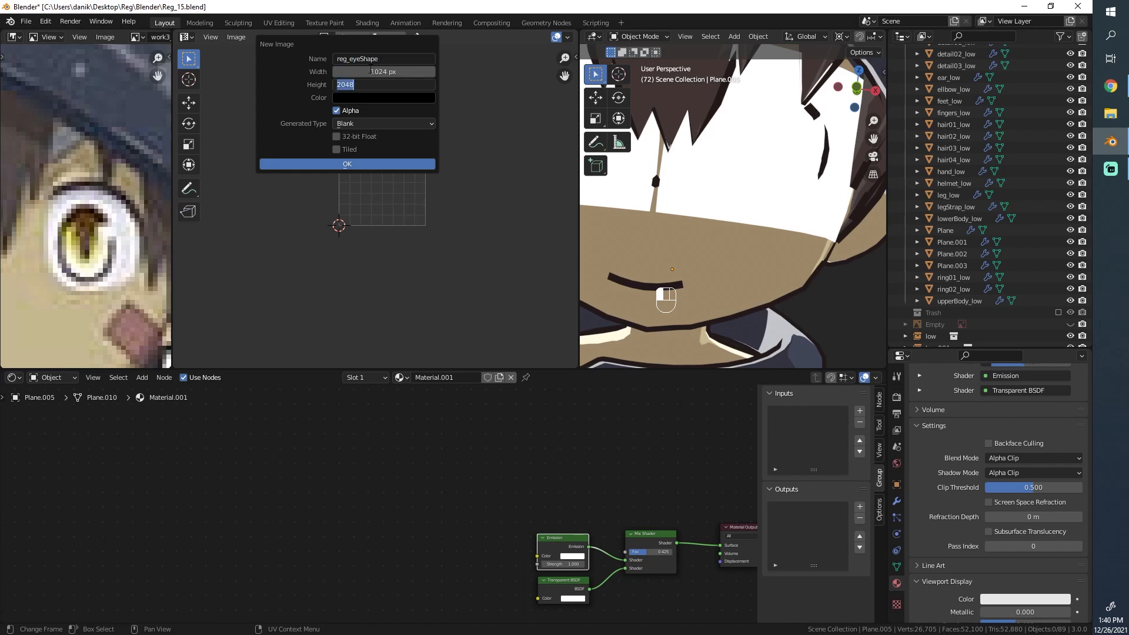
type("10")
key("shift+Tab")
type("512")
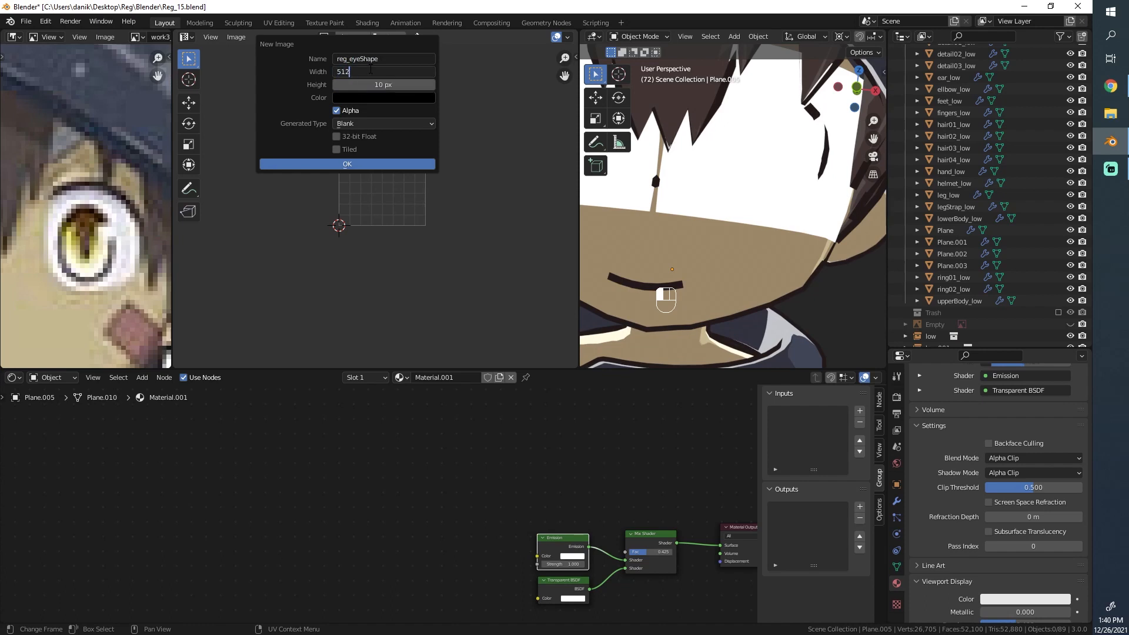
Set the new image's height to 512 px, create it, and check the eye plane's UV layout over it.
key("Tab")
type("12")
key("BackSpace")
key("BackSpace")
type("512")
key("Tab")
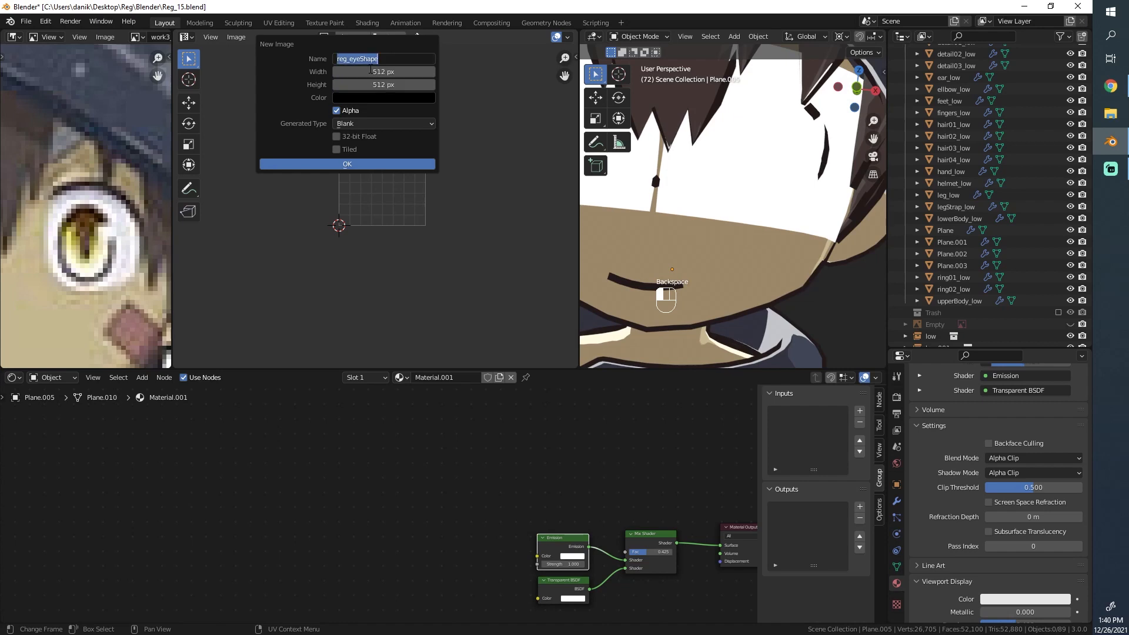
key("Return")
left_click(367, 164)
key("Tab")
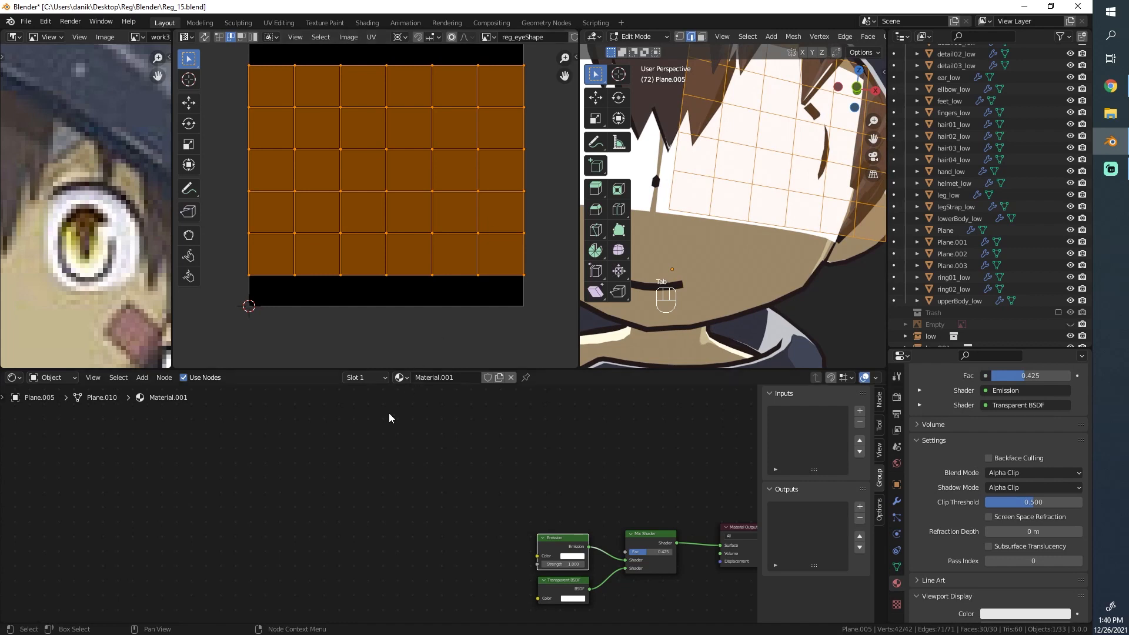
key("Tab")
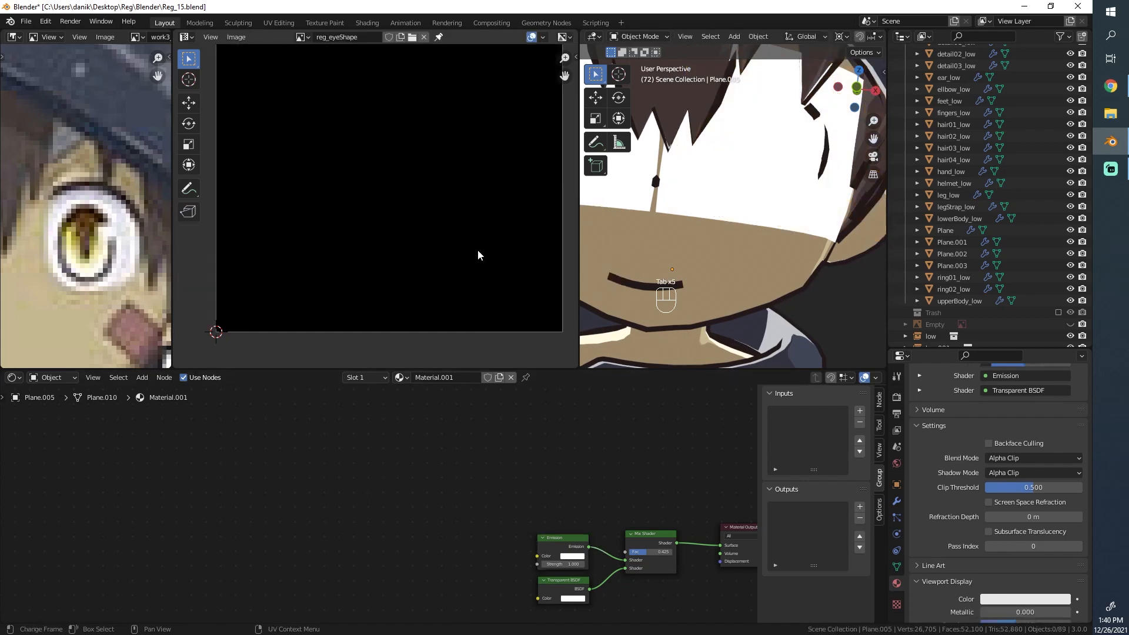
Add an Image Texture node to the eye material using the reg_eyeShape image with its color space set to Linear.
key("shift+a")
mouse_move(316, 536)
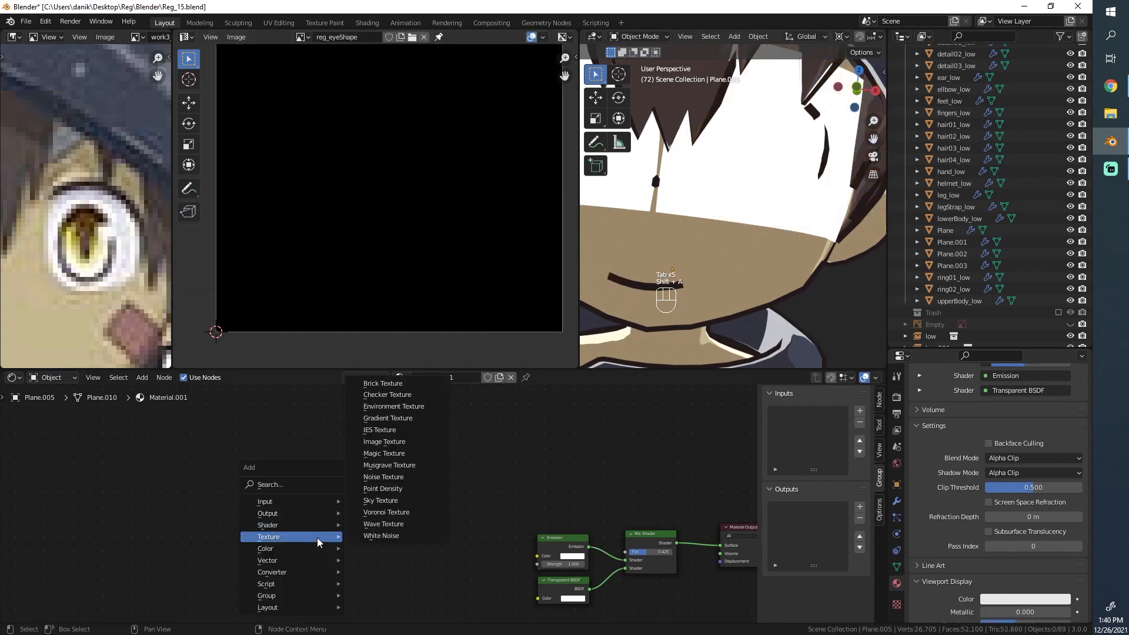
left_click(432, 451)
left_click(380, 474)
left_click(391, 505)
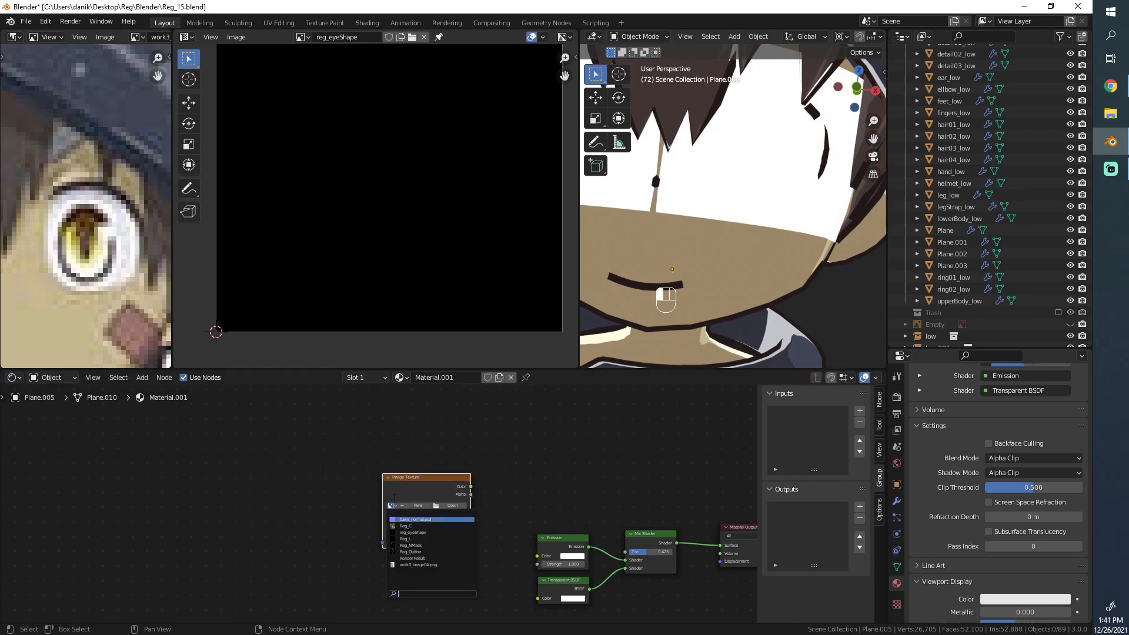
left_click(413, 532)
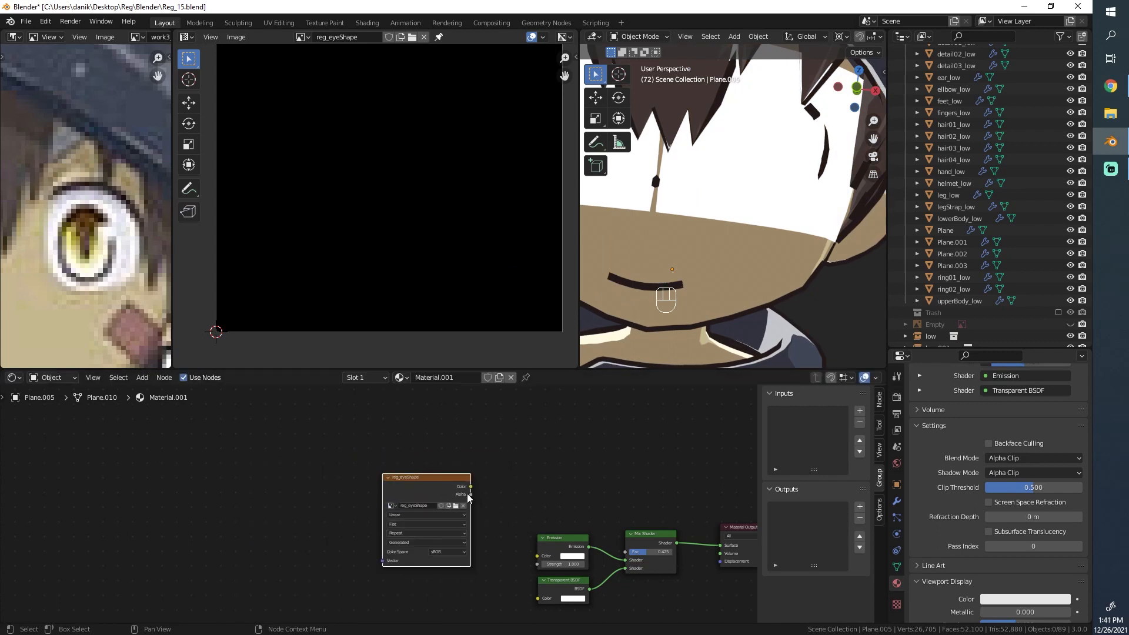
left_click(454, 552)
left_click(451, 567)
Connect the reg_eyeShape image's color to the Mix Shader factor and reorder its shader inputs to Transparent BSDF first, Emission second.
left_click_drag(471, 487, 591, 502)
scroll(588, 500, "up", 3)
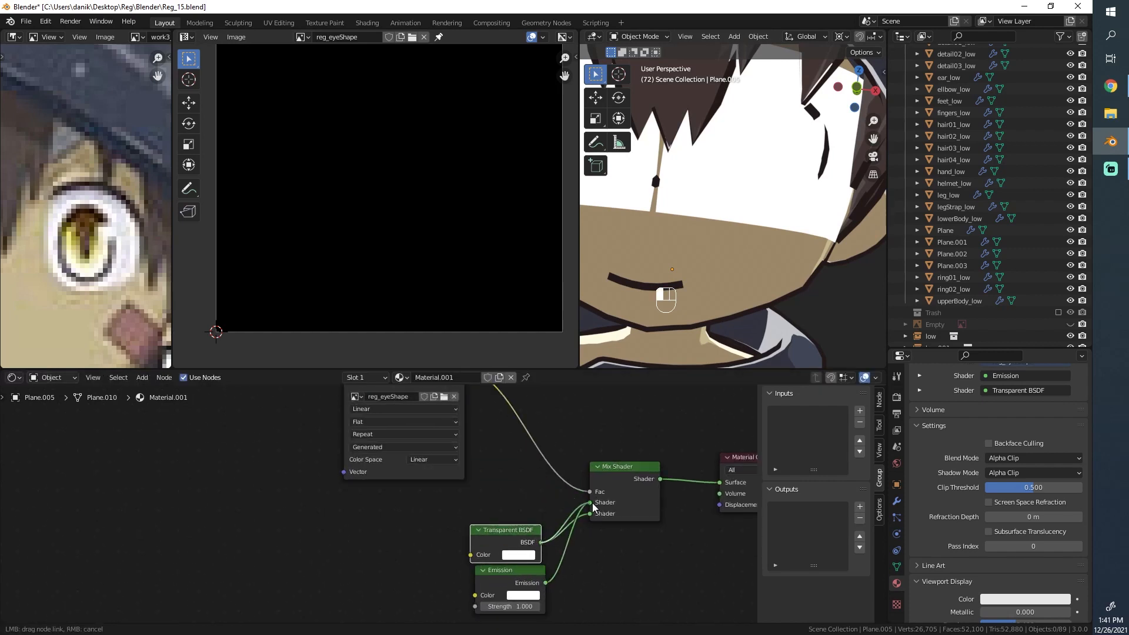
left_click_drag(545, 582, 590, 513)
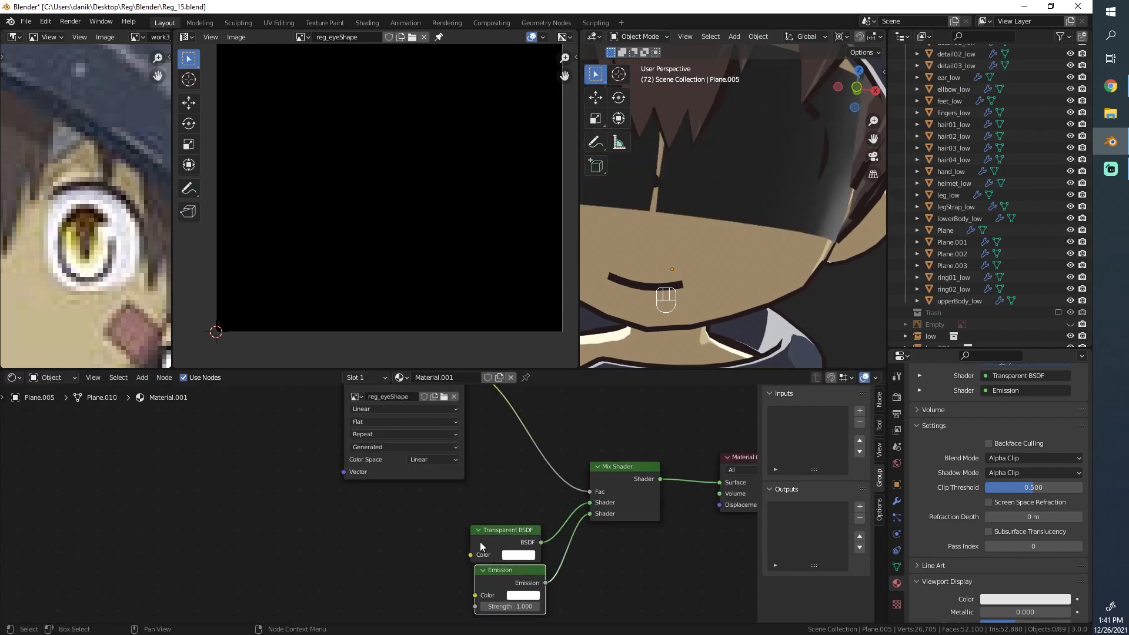
left_click_drag(491, 530, 498, 489)
left_click_drag(498, 569, 498, 529)
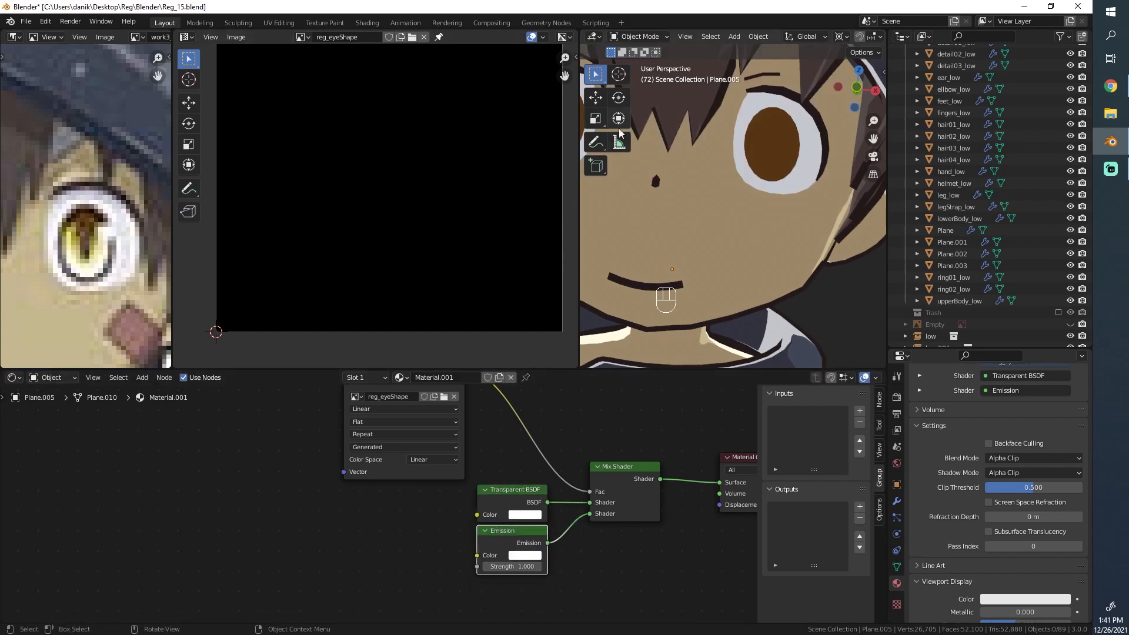
middle_click_drag(269, 395, 277, 431)
Turn the UV editor into an Image Editor showing reg_eyeShape and put the eye plane into Texture Paint mode.
key("Home")
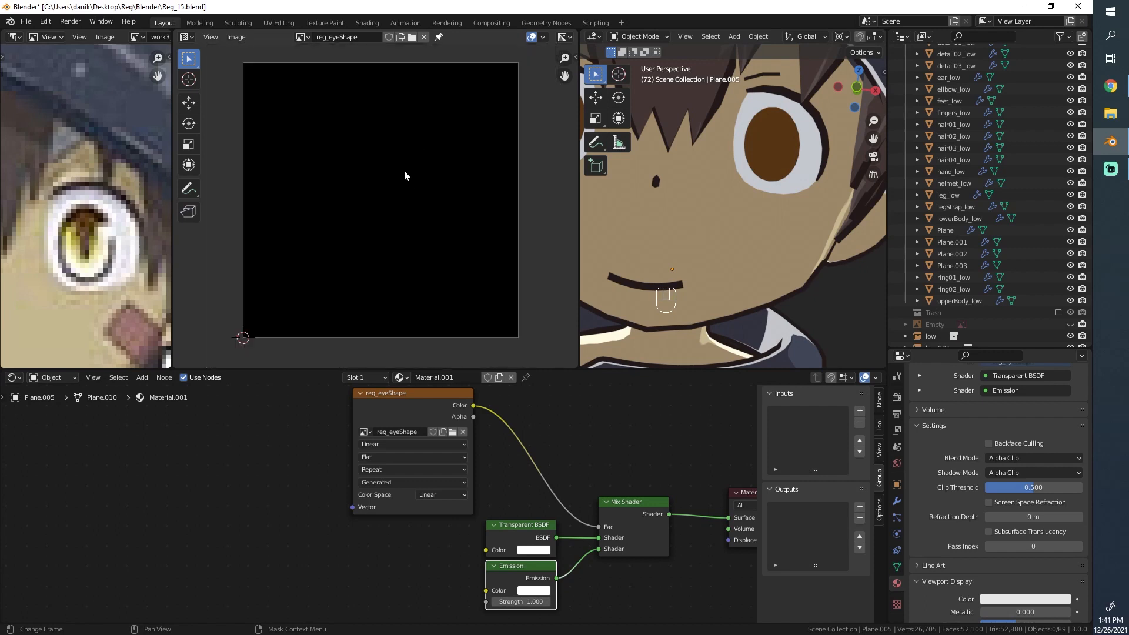
left_click(187, 36)
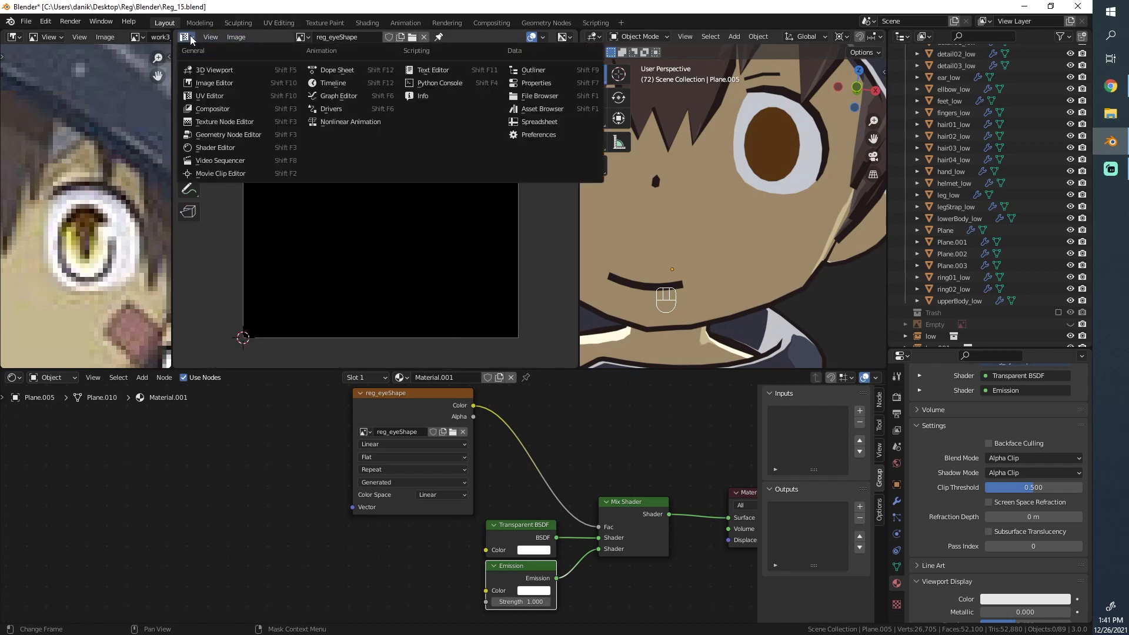
left_click(213, 83)
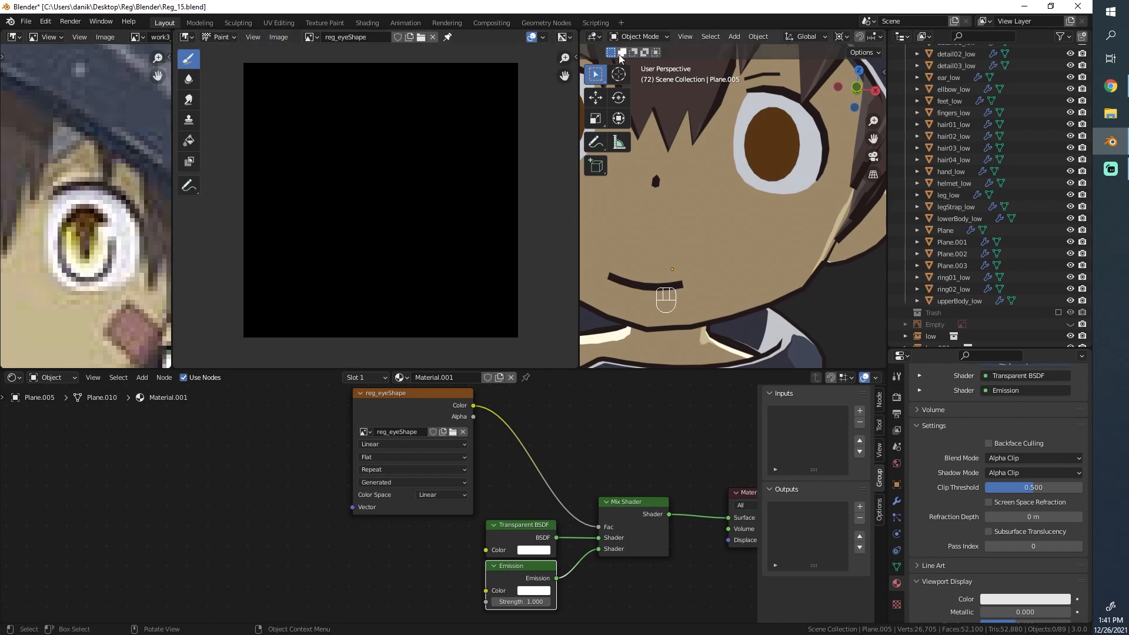
left_click(632, 37)
left_click(630, 114)
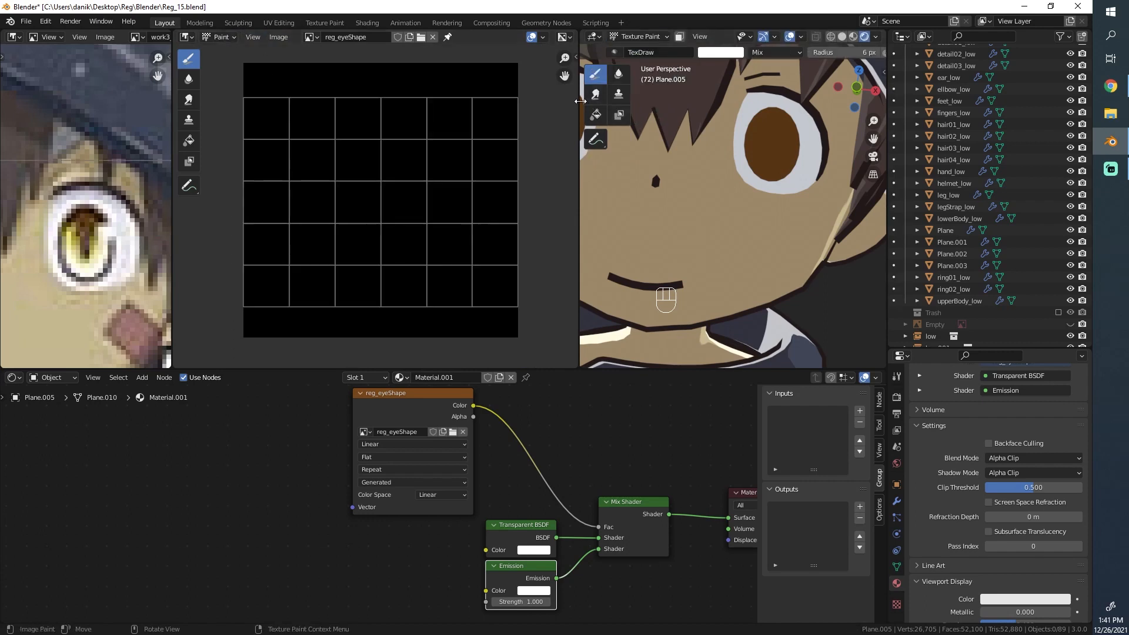
Widen the 3D viewport and frame the eye up close in front orthographic view.
left_click_drag(579, 99, 500, 102)
scroll(654, 126, "down", 3)
middle_click_drag(675, 166, 710, 140)
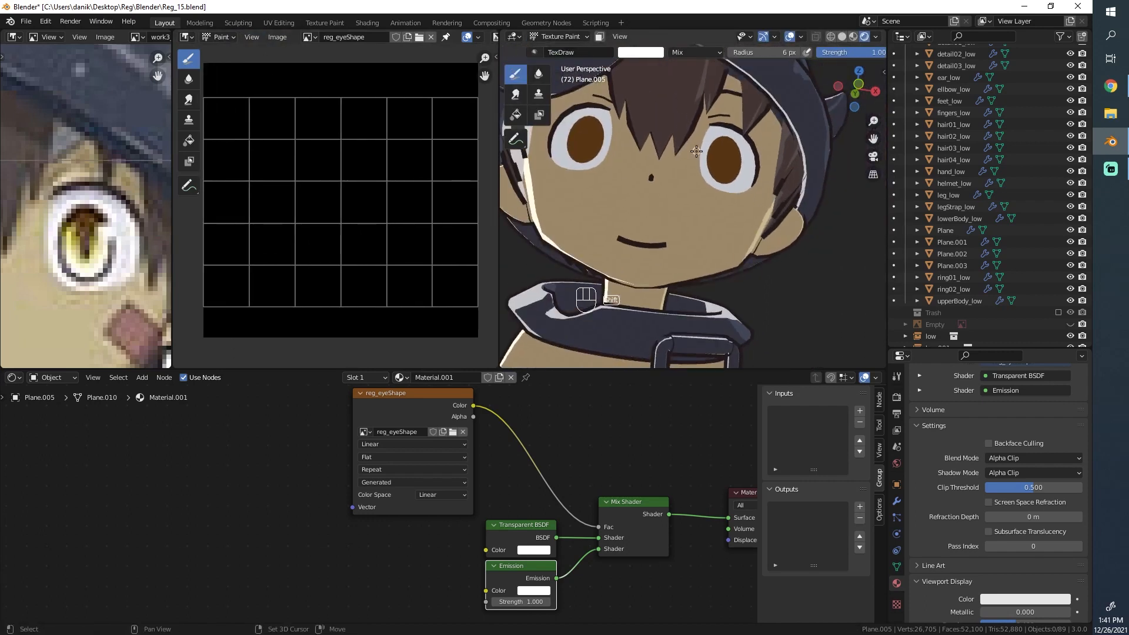
scroll(710, 139, "up", 1)
key("KP_1")
scroll(675, 232, "up", 5)
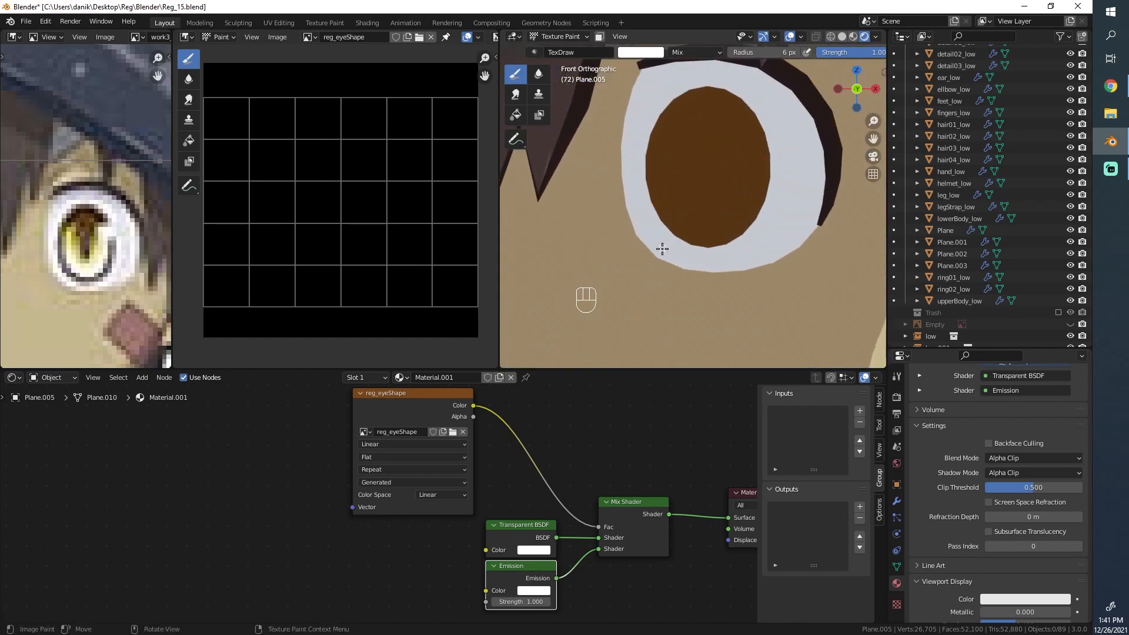
Undo the straight test stroke on the eye and set the brush's stroke method to Space.
left_click_drag(653, 252, 621, 157)
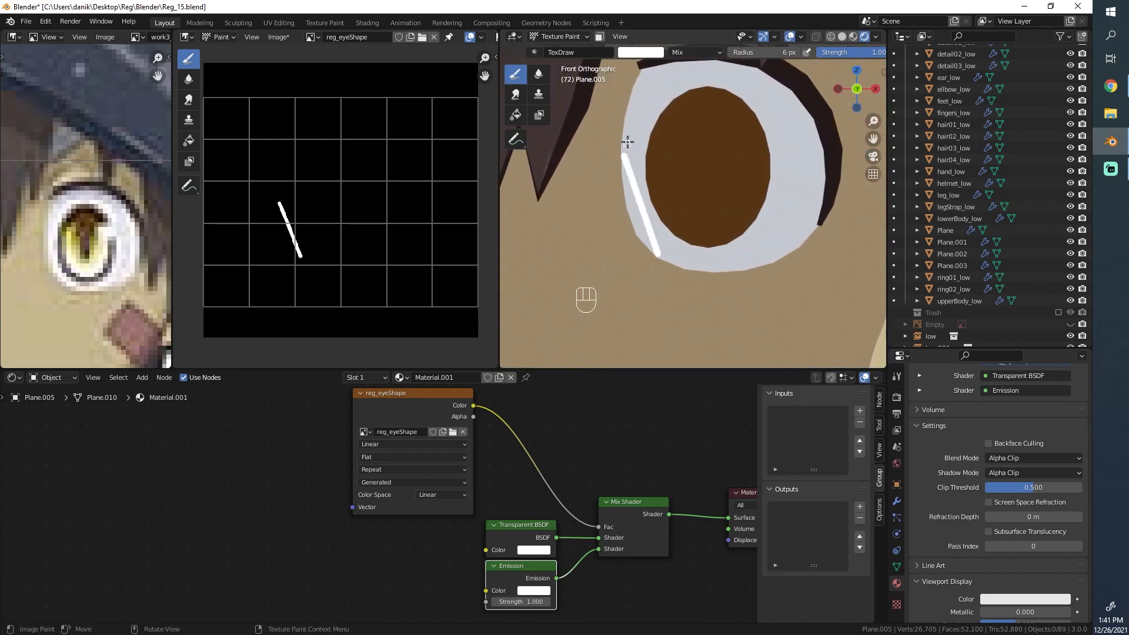
key("ctrl+z")
scroll(687, 131, "down", 2)
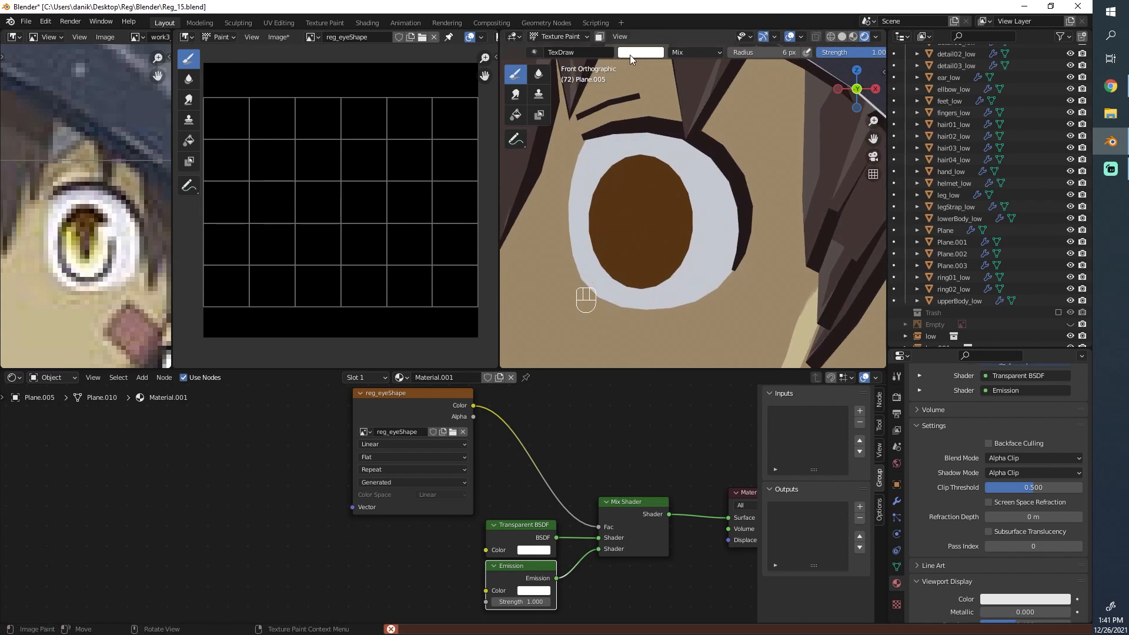
scroll(803, 47, "down", 4)
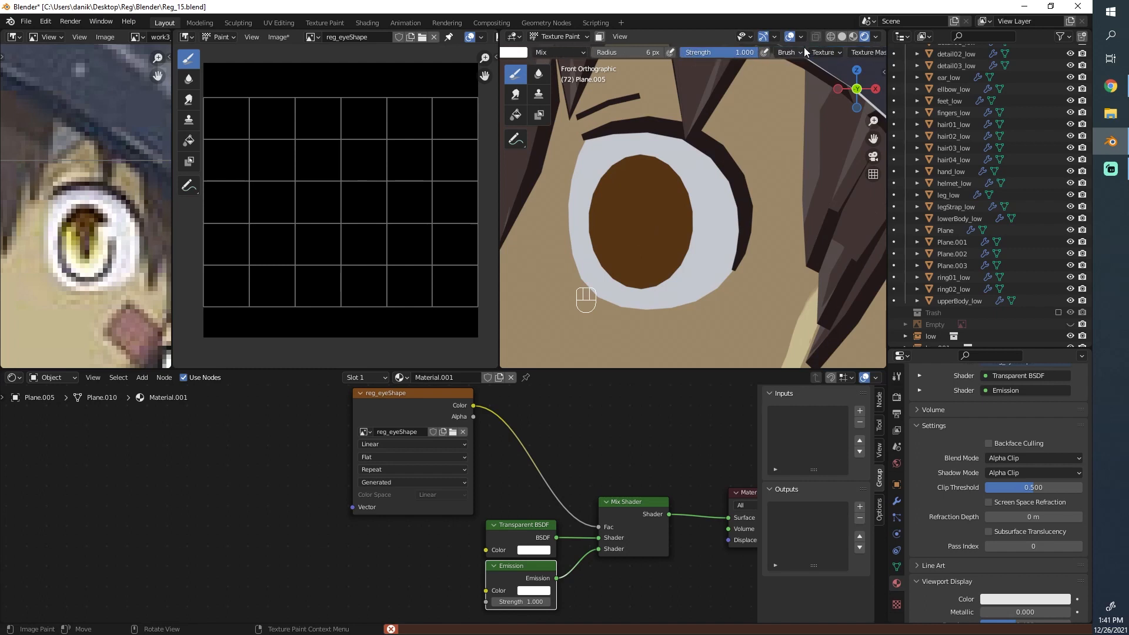
scroll(812, 52, "down", 2)
left_click(851, 52)
left_click(850, 74)
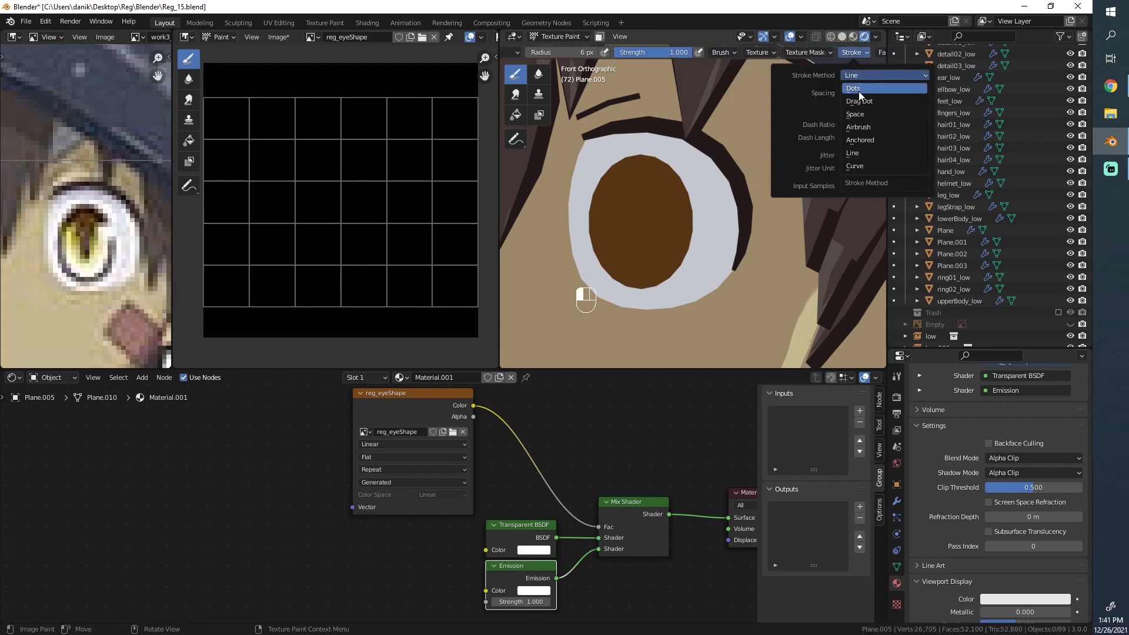
left_click(858, 90)
left_click(858, 75)
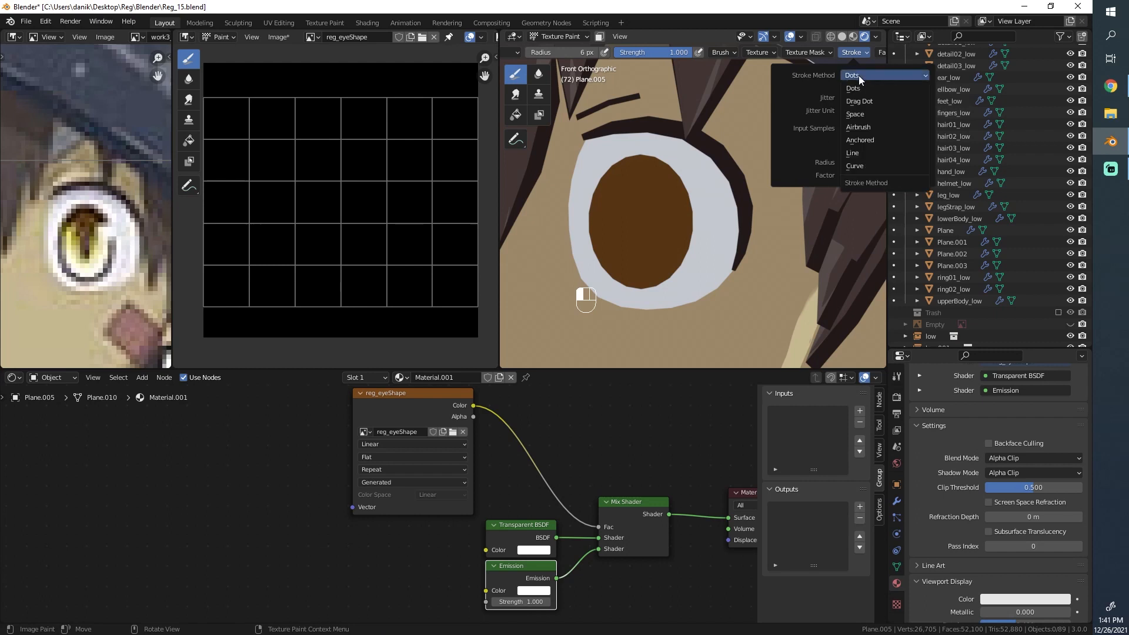
left_click(862, 112)
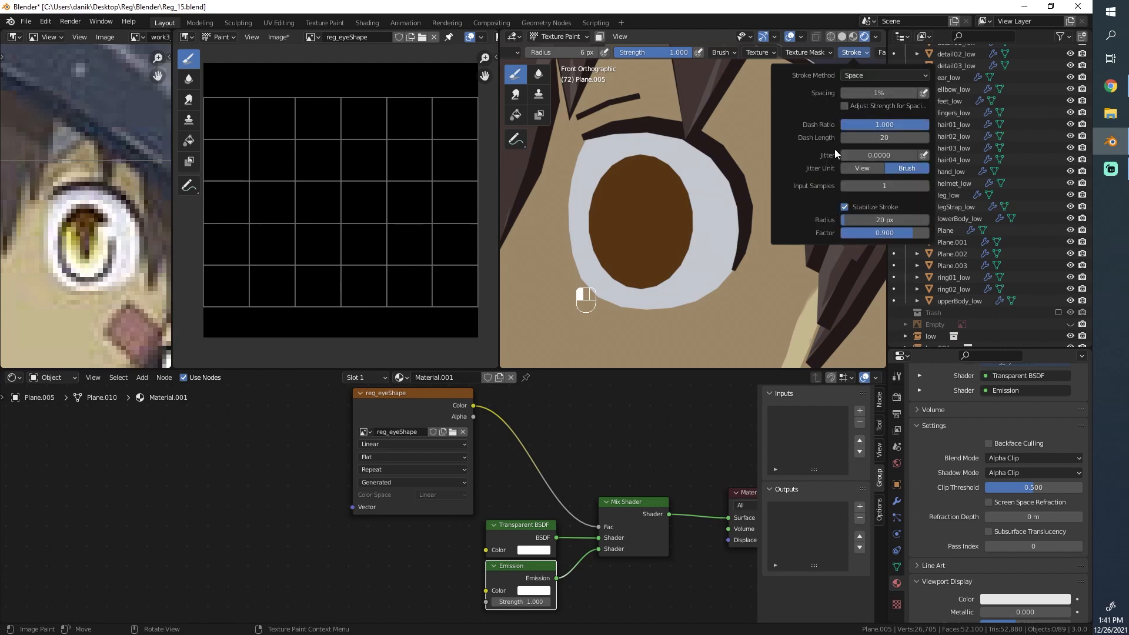
mouse_move(662, 205)
left_mouse_down()
mouse_move(614, 215)
mouse_move(694, 241)
mouse_move(664, 210)
left_mouse_up()
key("ctrl+z")
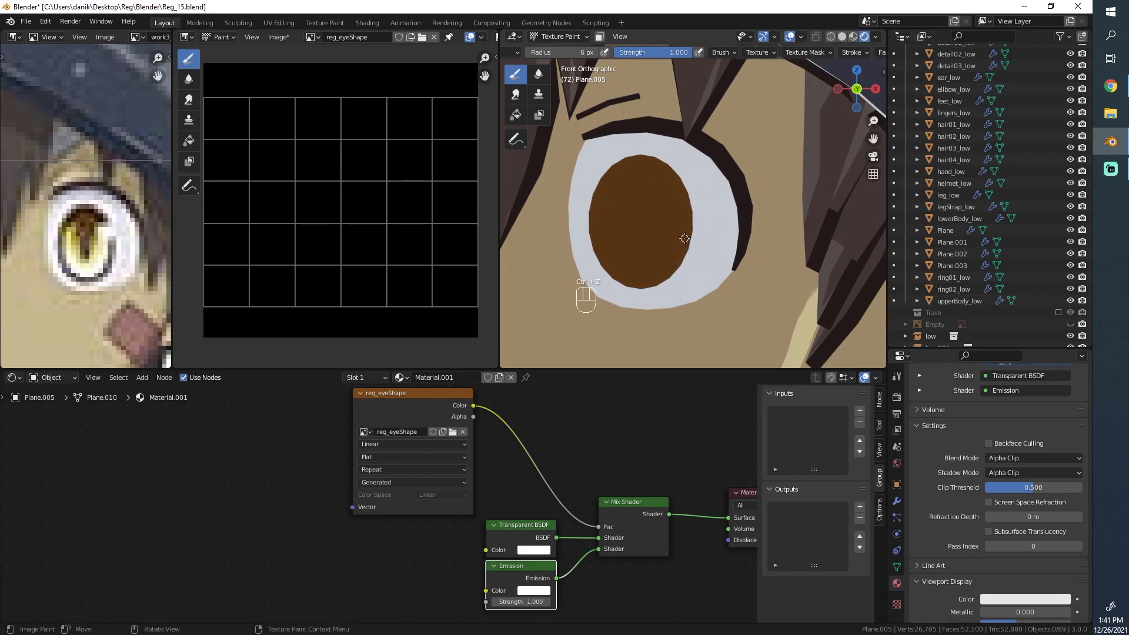
Paint a white outline around the eye white's edge with the 6 px brush.
mouse_move(600, 295)
left_mouse_down()
mouse_move(579, 272)
mouse_move(570, 213)
mouse_move(592, 138)
left_mouse_up()
left_click_drag(601, 130, 604, 130)
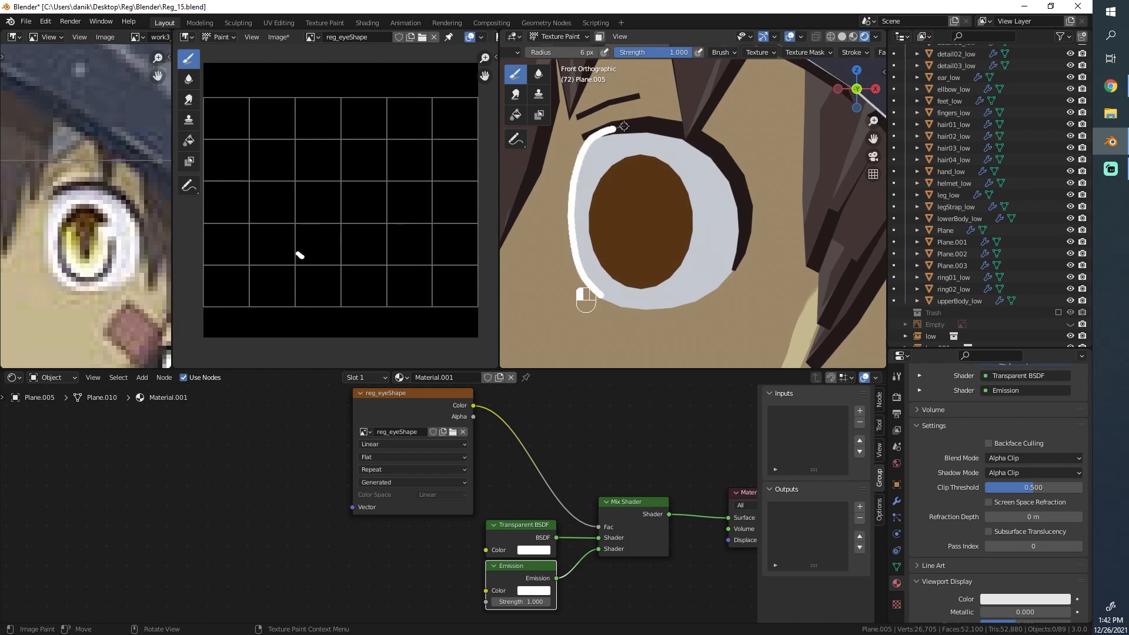
left_click_drag(682, 134, 708, 154)
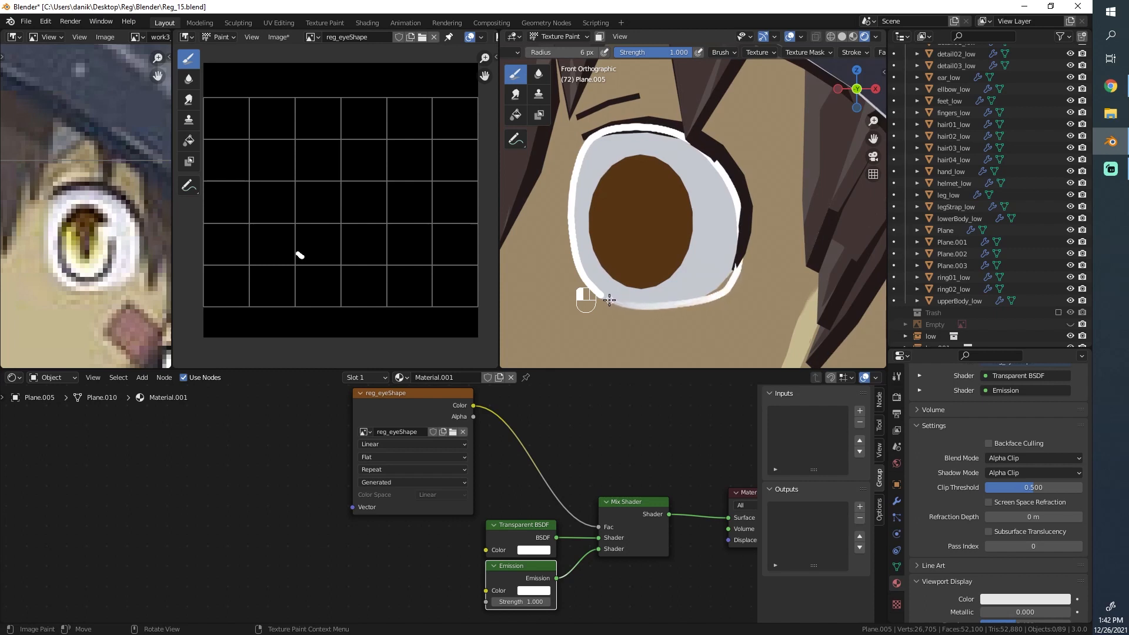
left_click_drag(608, 301, 626, 174)
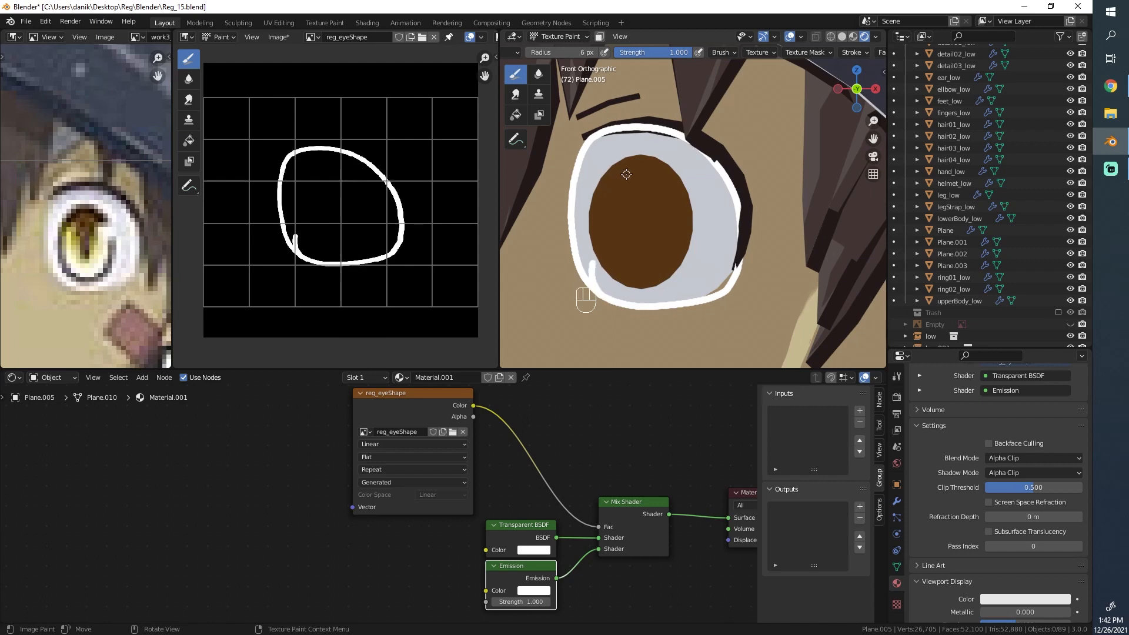
Fill the nose side of the eye outline with white, reducing the enlarged brush radius from 38 px to 26 px and 21 px.
key("f")
left_click_drag(616, 148, 624, 226)
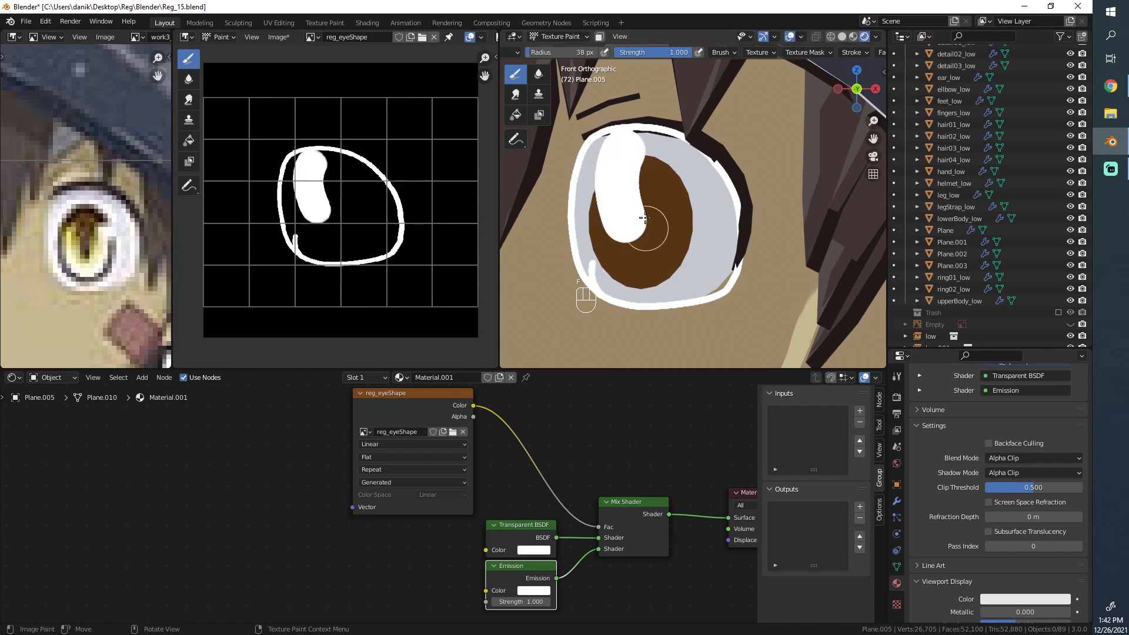
left_click_drag(616, 143, 594, 207)
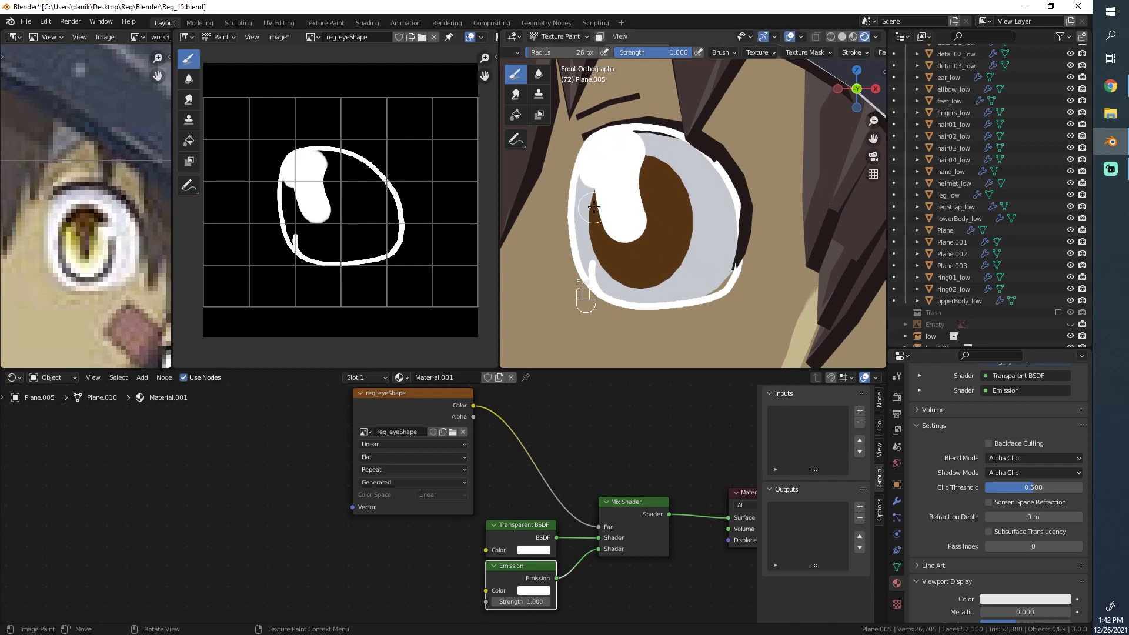
mouse_move(602, 153)
left_mouse_down()
mouse_move(599, 235)
mouse_move(594, 244)
mouse_move(580, 234)
mouse_move(594, 232)
left_mouse_up()
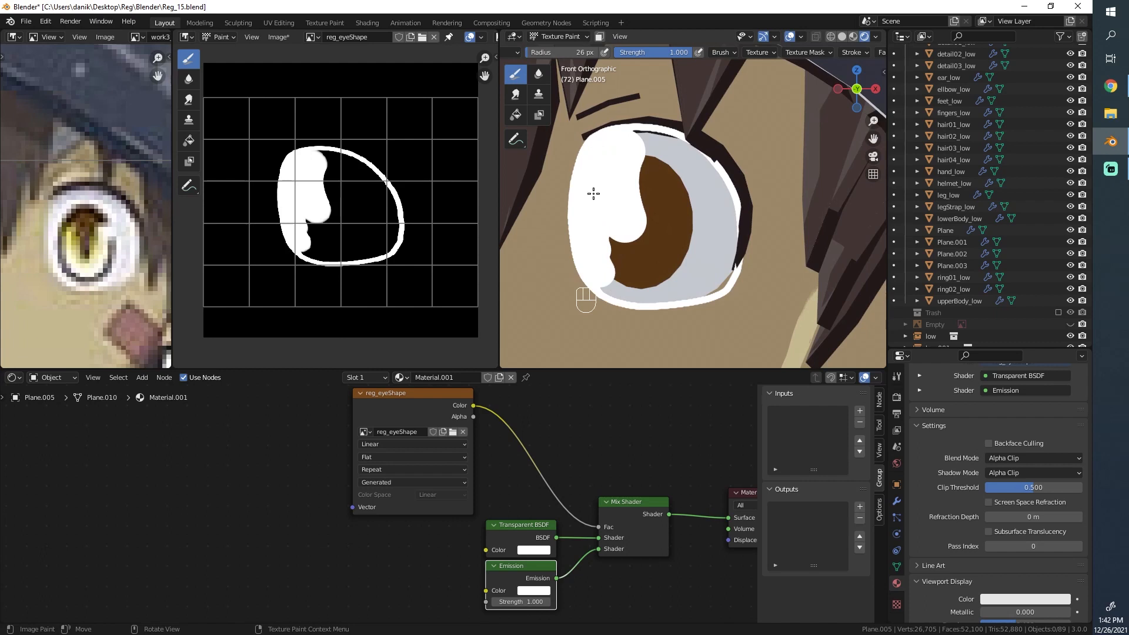
key("ctrl+z")
key("f")
left_click(597, 209)
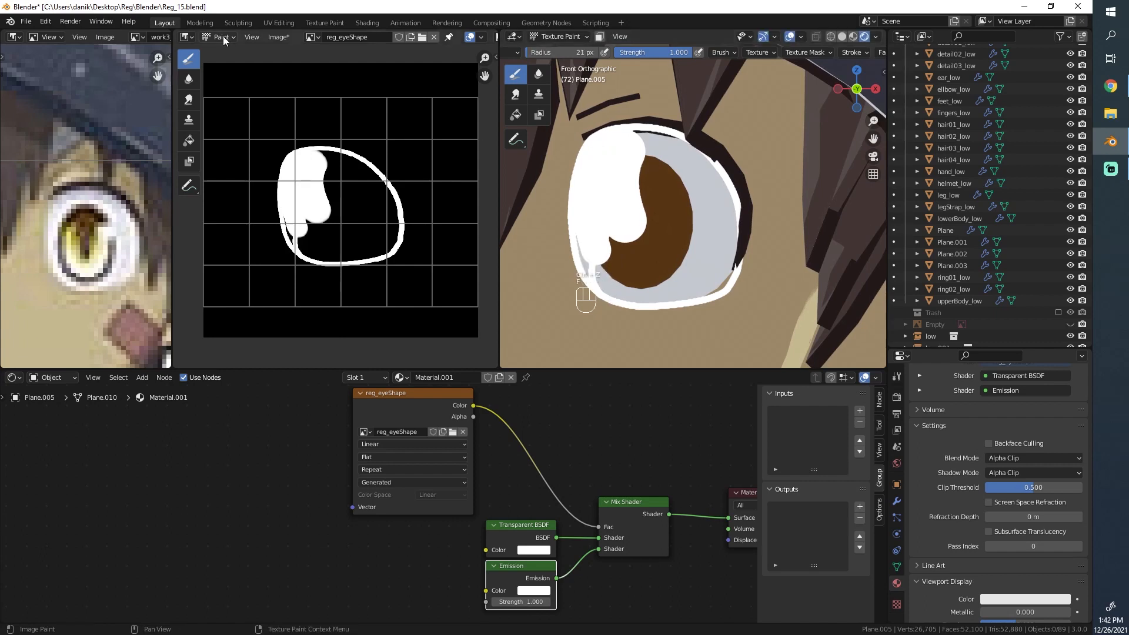
Try to paint a broad white band around the inside of the eye outline in the reg_eyeShape image.
scroll(329, 164, "up", 4)
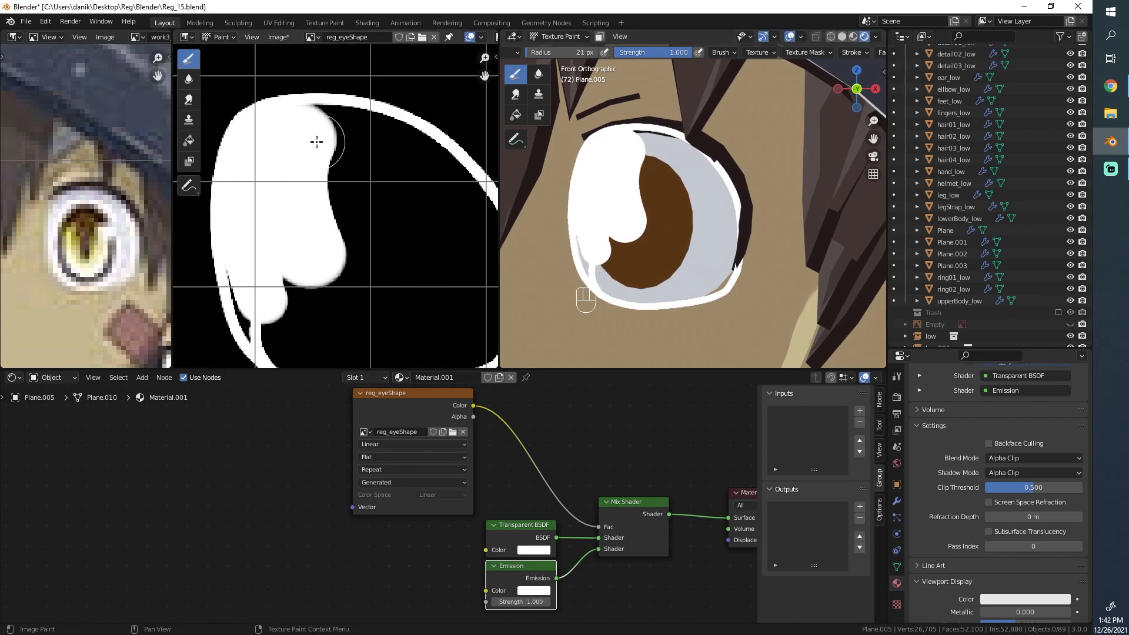
scroll(316, 142, "down", 2)
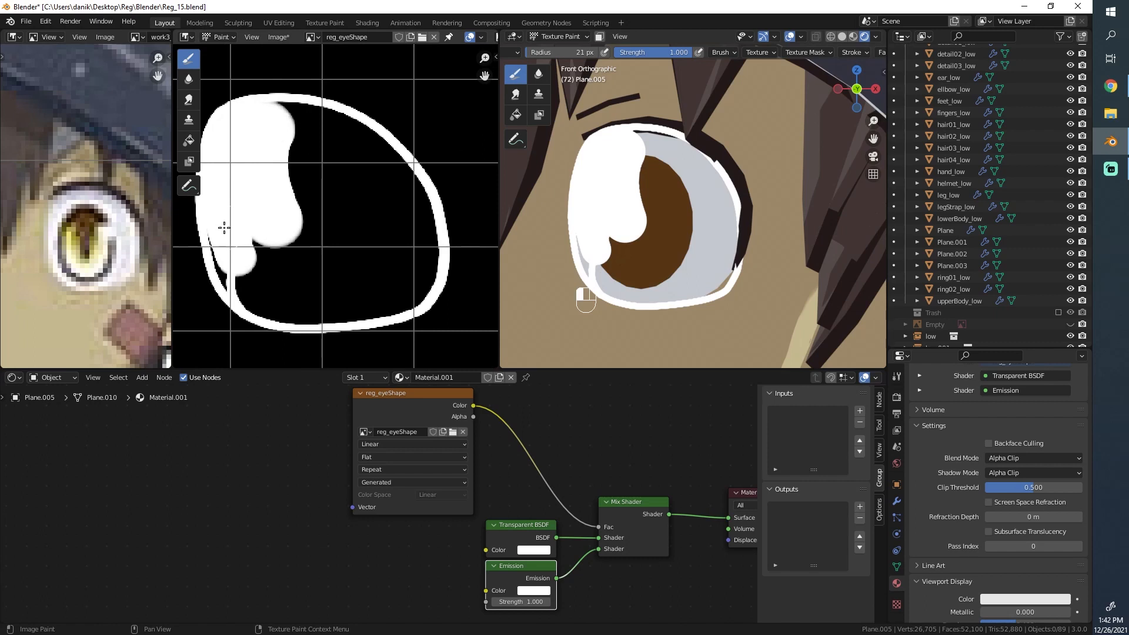
mouse_move(242, 281)
left_mouse_down()
mouse_move(229, 265)
mouse_move(269, 303)
mouse_move(406, 297)
mouse_move(424, 241)
mouse_move(422, 206)
mouse_move(367, 148)
mouse_move(312, 112)
mouse_move(247, 110)
left_mouse_up()
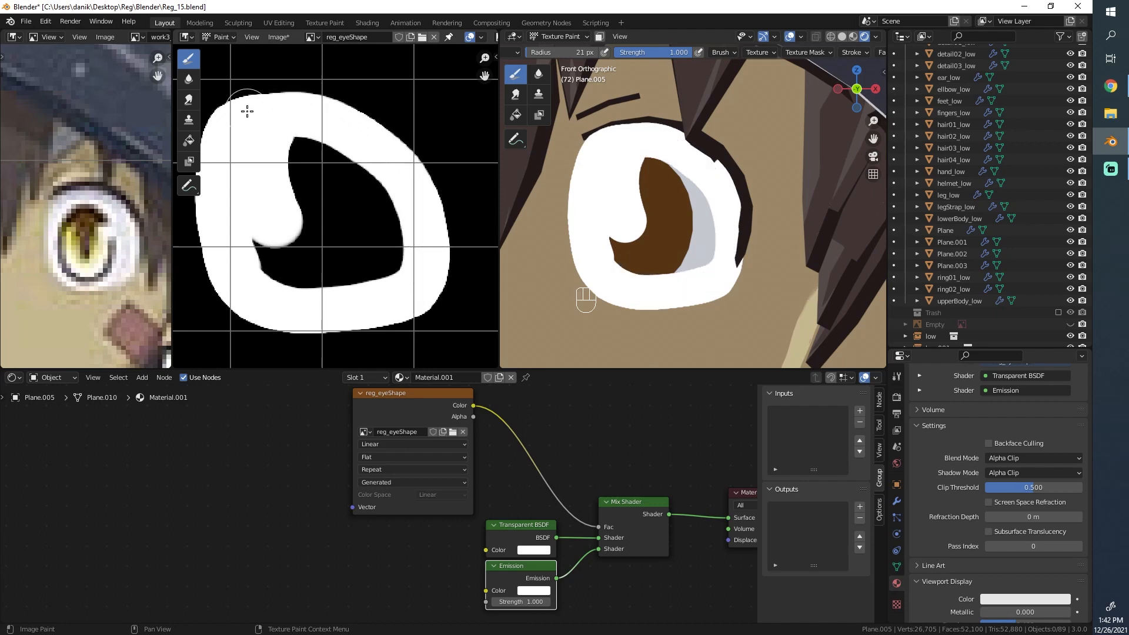
key("ctrl+z")
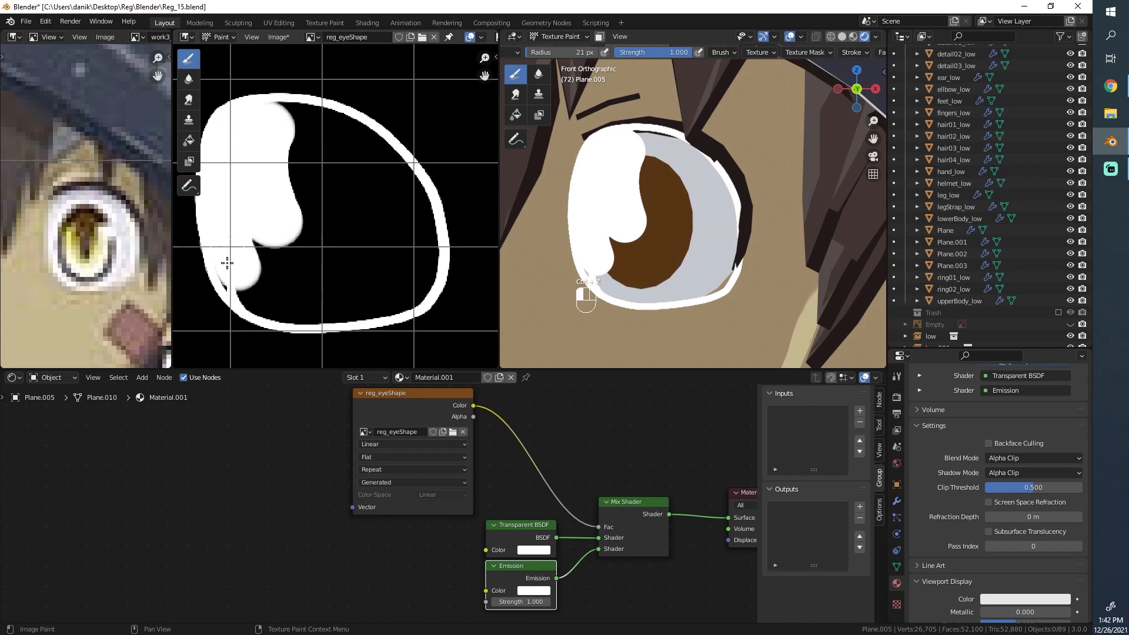
key("ctrl+z")
Paint the remaining black interior of the eye outline white in the reg_eyeShape image with the 21 px brush.
mouse_move(250, 290)
left_mouse_down()
mouse_move(363, 299)
mouse_move(377, 278)
left_mouse_up()
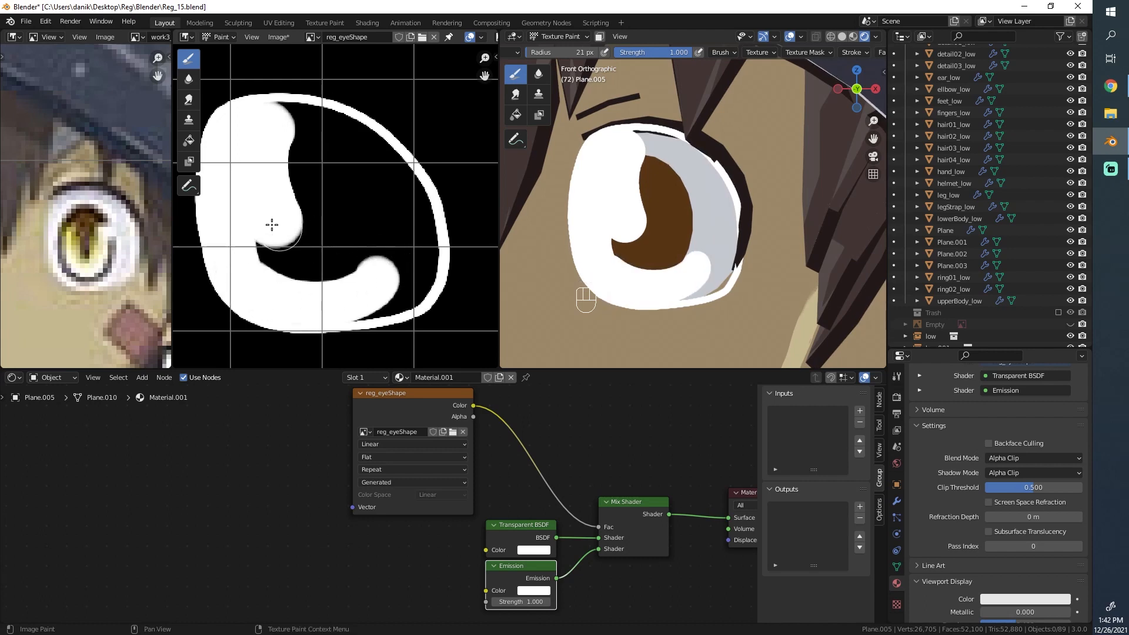
left_click_drag(272, 224, 280, 257)
left_click_drag(272, 194, 326, 258)
left_click_drag(259, 219, 348, 248)
mouse_move(334, 174)
left_mouse_down()
mouse_move(300, 141)
mouse_move(347, 212)
left_mouse_up()
mouse_move(268, 113)
left_mouse_down()
mouse_move(345, 127)
mouse_move(407, 194)
mouse_move(417, 248)
mouse_move(411, 213)
left_mouse_up()
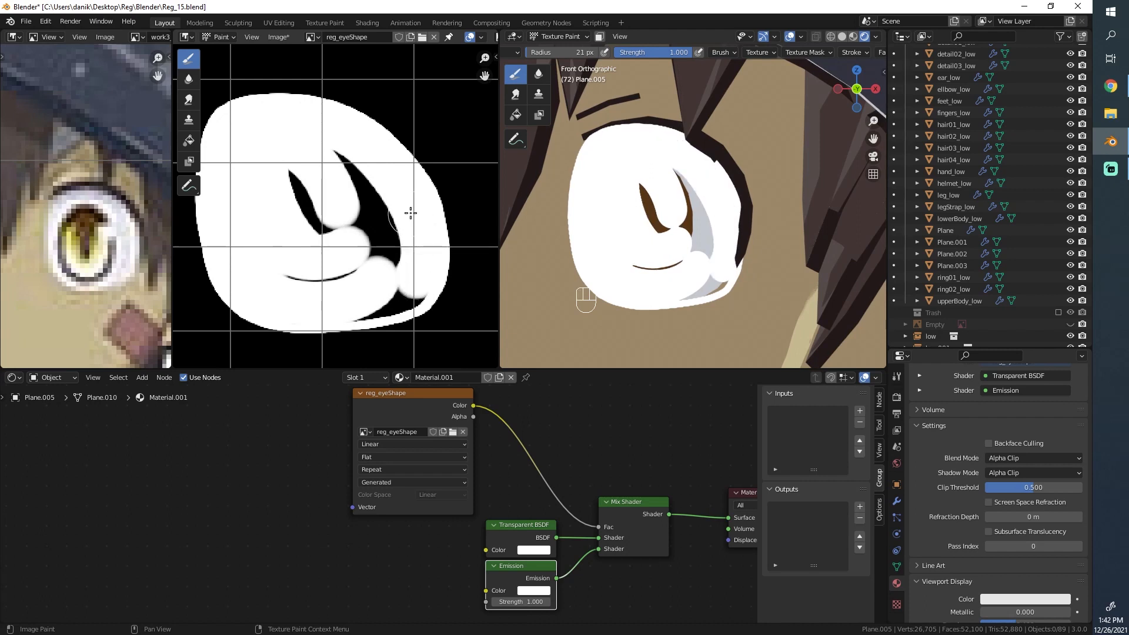
left_click_drag(414, 289, 308, 269)
left_click_drag(307, 216, 289, 163)
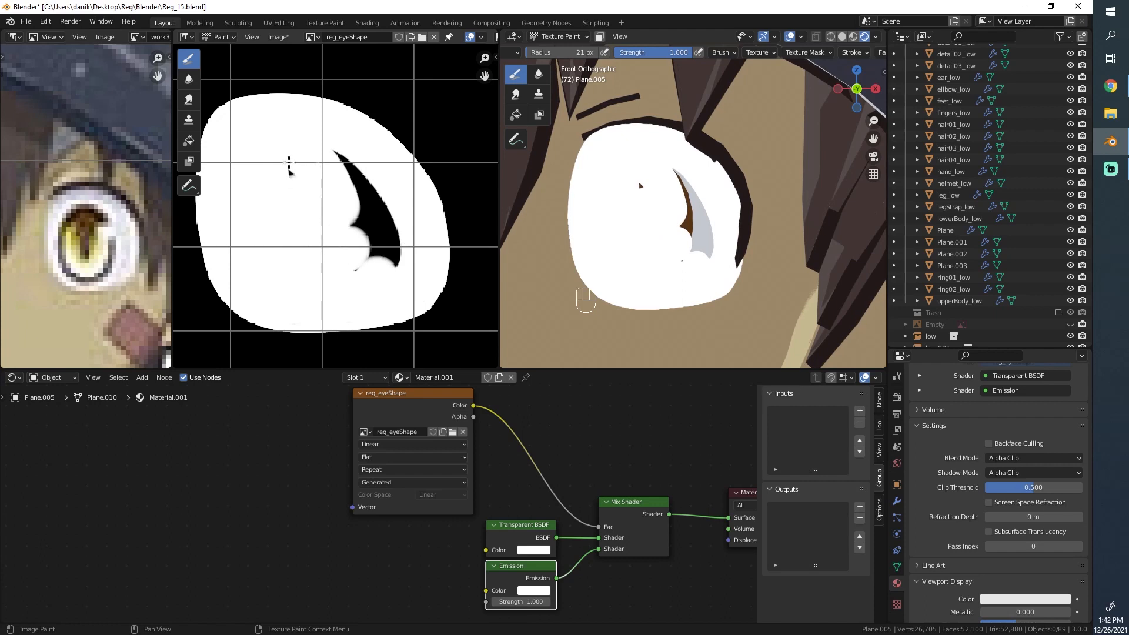
mouse_move(388, 258)
left_mouse_down()
mouse_move(355, 265)
mouse_move(338, 151)
left_mouse_up()
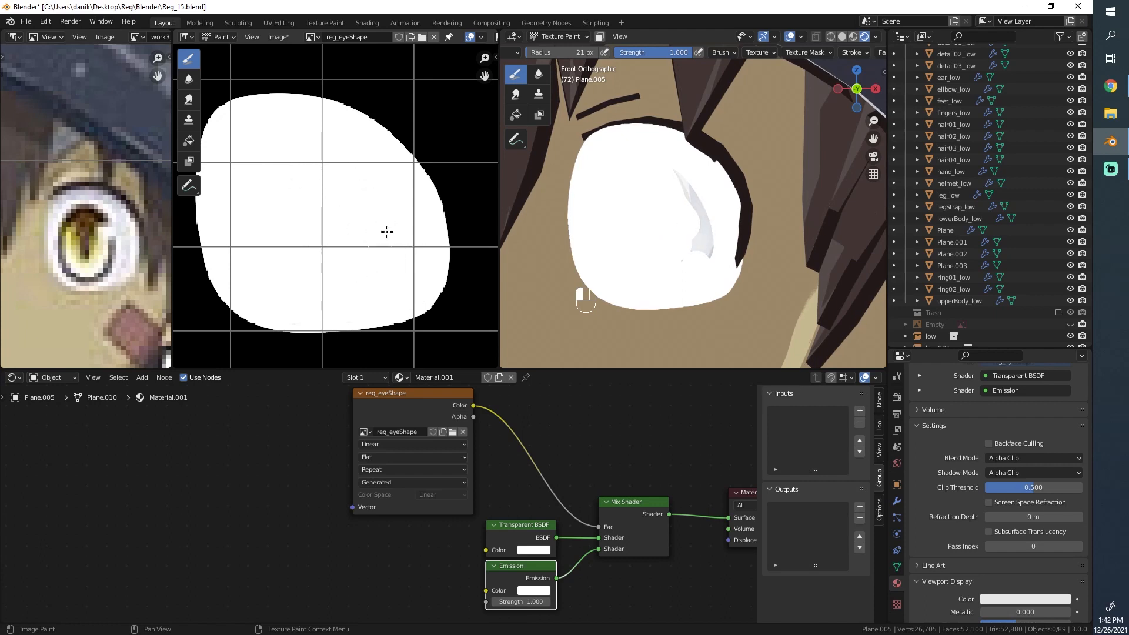
left_click_drag(387, 231, 347, 314)
scroll(347, 313, "down", 4)
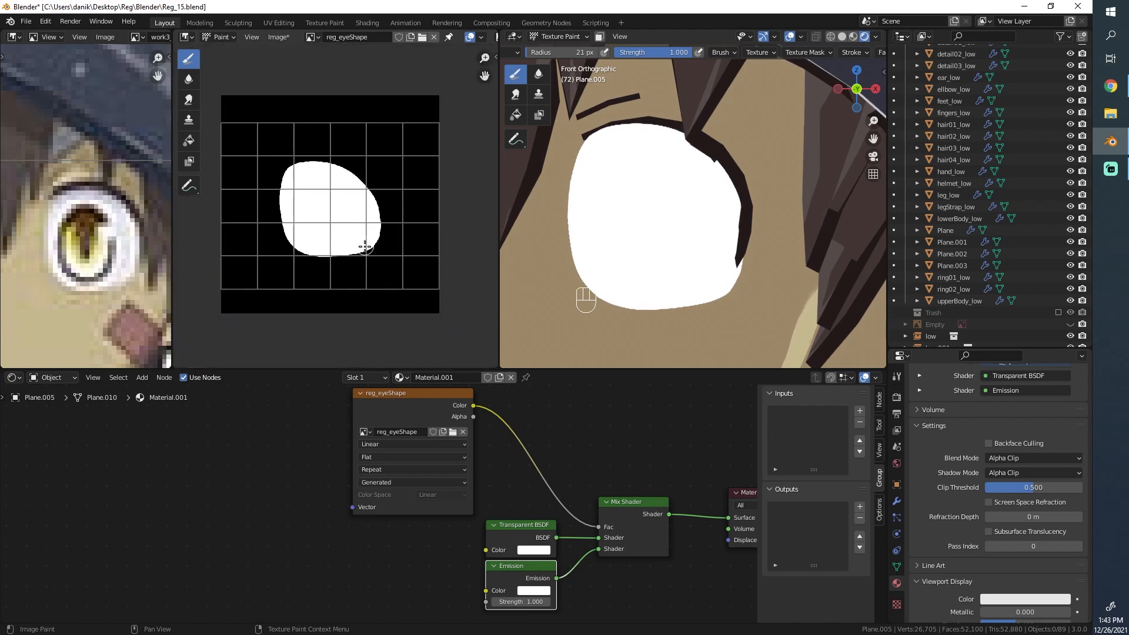
scroll(370, 229, "up", 3)
scroll(411, 209, "up", 1)
scroll(423, 209, "down", 2)
scroll(411, 208, "down", 2)
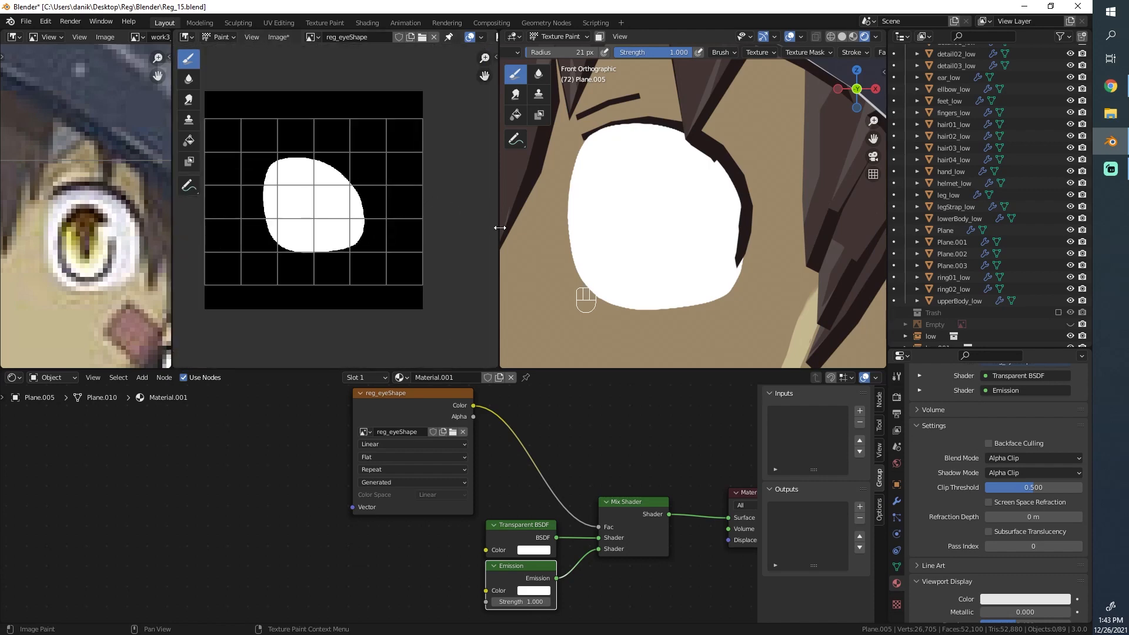
Check the painted eye shapes on the character from an angle and return the eye plane to Object Mode.
scroll(732, 185, "down", 4)
middle_click_drag(735, 183, 671, 230)
scroll(671, 230, "down", 5)
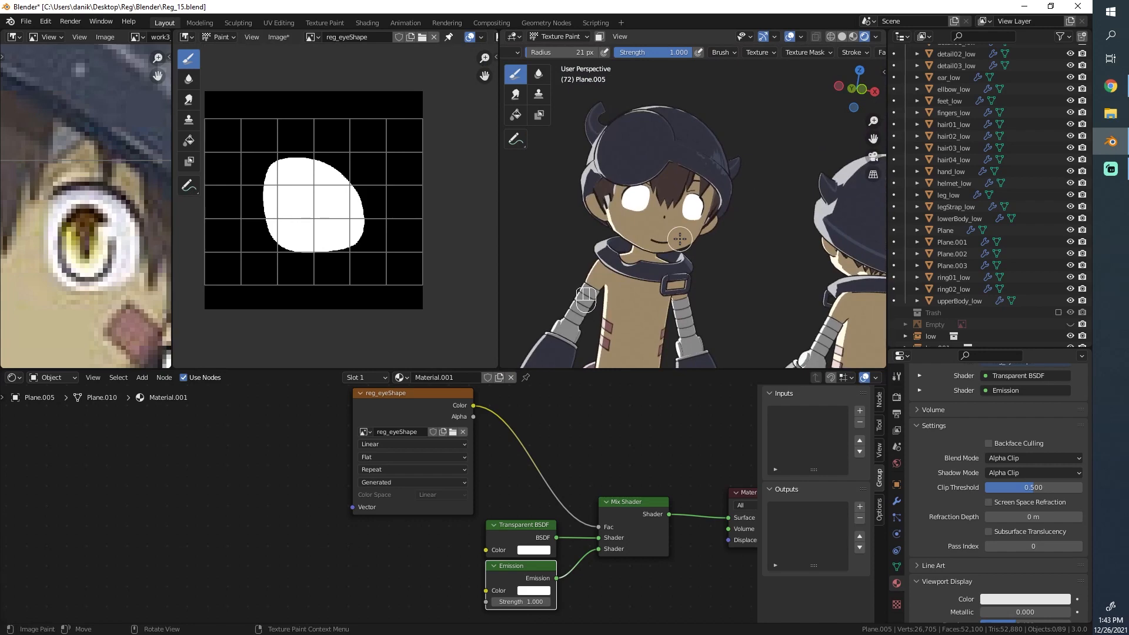
scroll(679, 238, "up", 6)
left_click(558, 36)
left_click(543, 55)
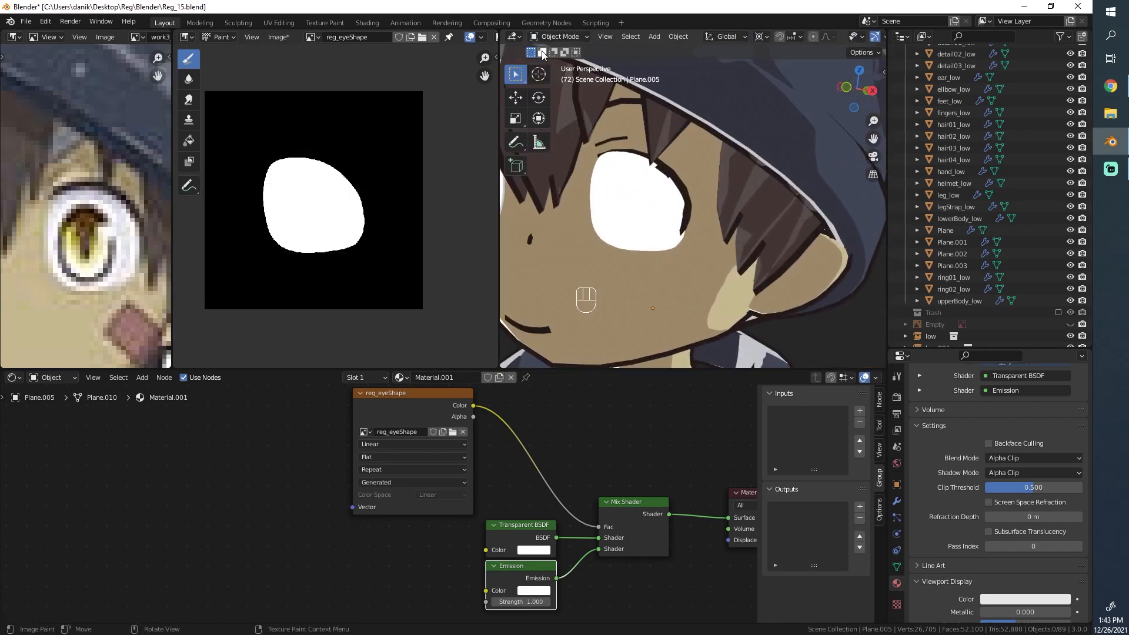
Set the Shrinkwrap offset of the outline plane holding the eyelashes to -0.002 m and deselect it.
left_click(687, 199)
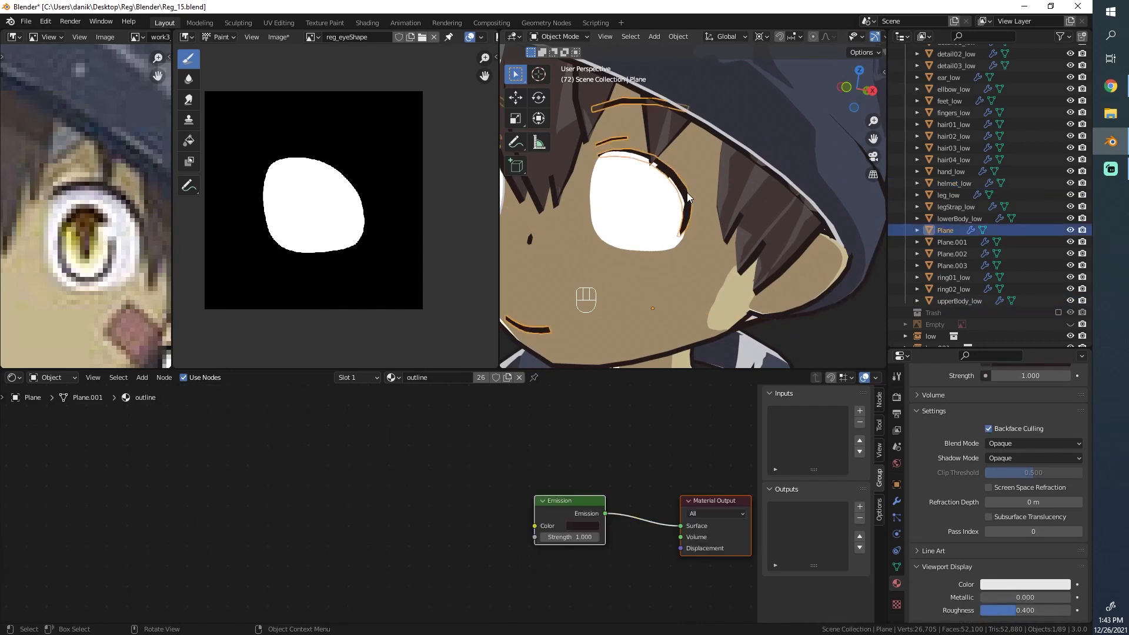
scroll(655, 198, "up", 3)
left_click(669, 188)
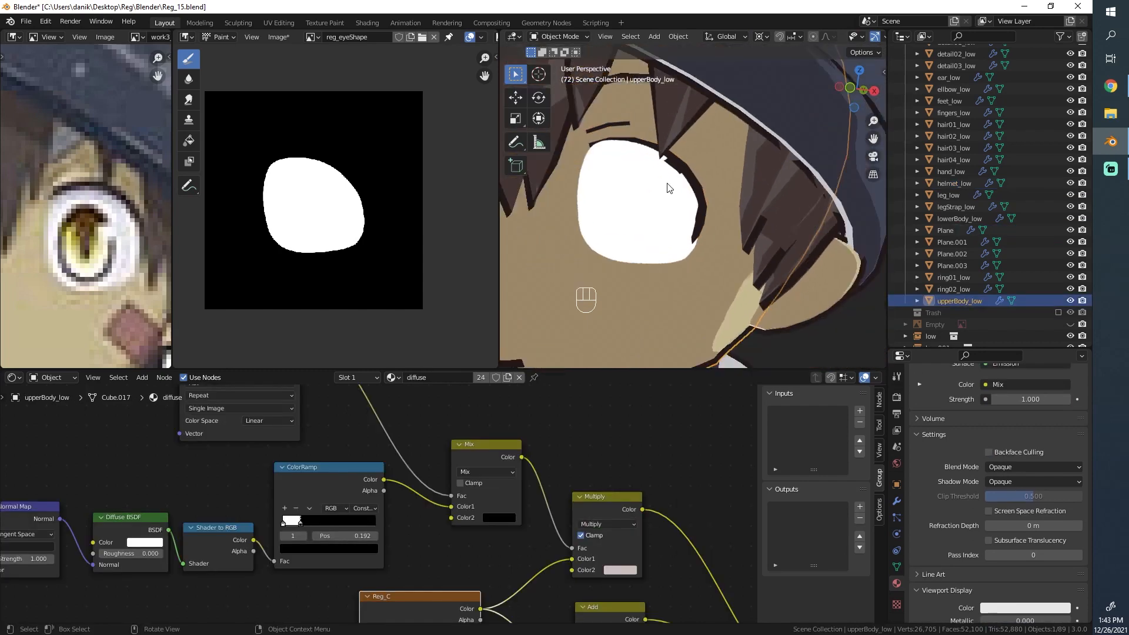
scroll(695, 198, "down", 1)
left_click(696, 197)
scroll(648, 203, "down", 2)
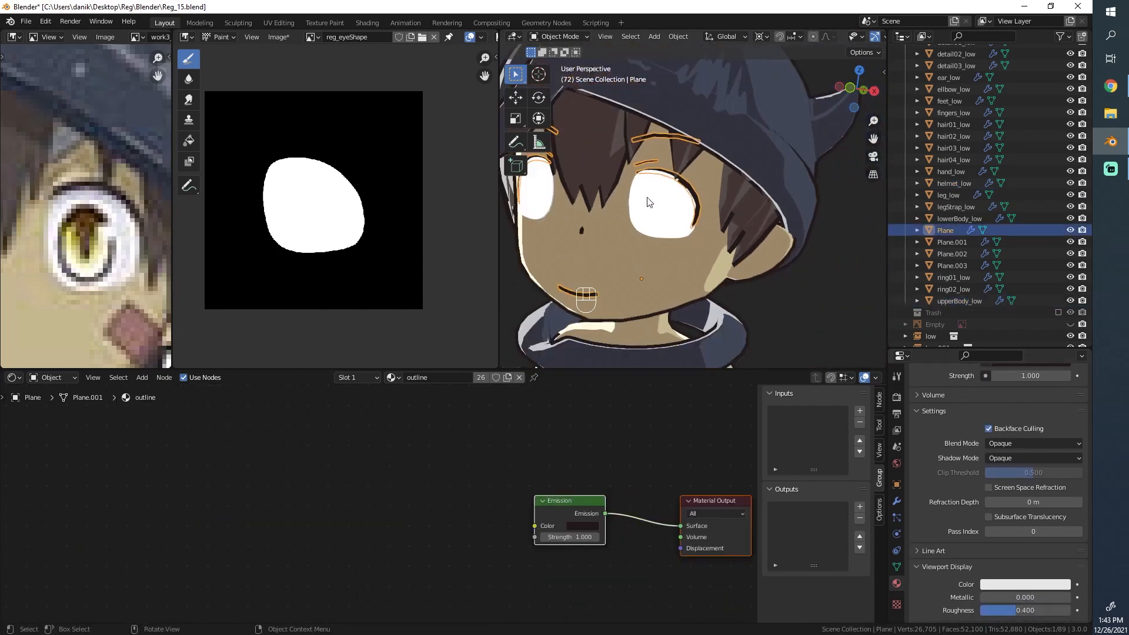
scroll(648, 203, "up", 2)
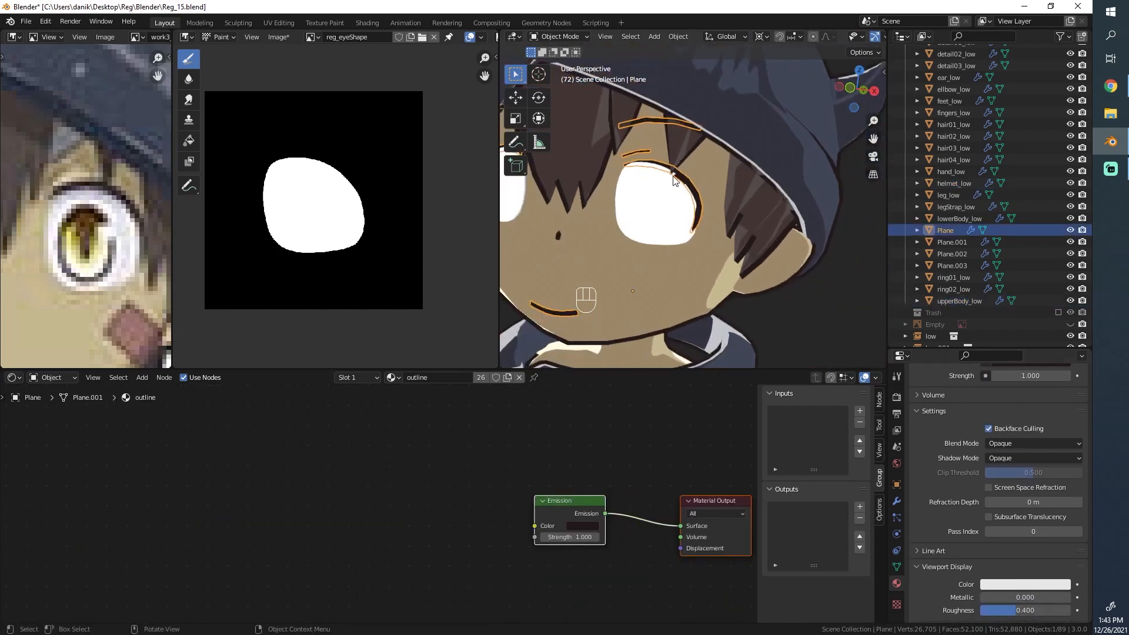
left_click(896, 502)
scroll(1010, 474, "up", 5)
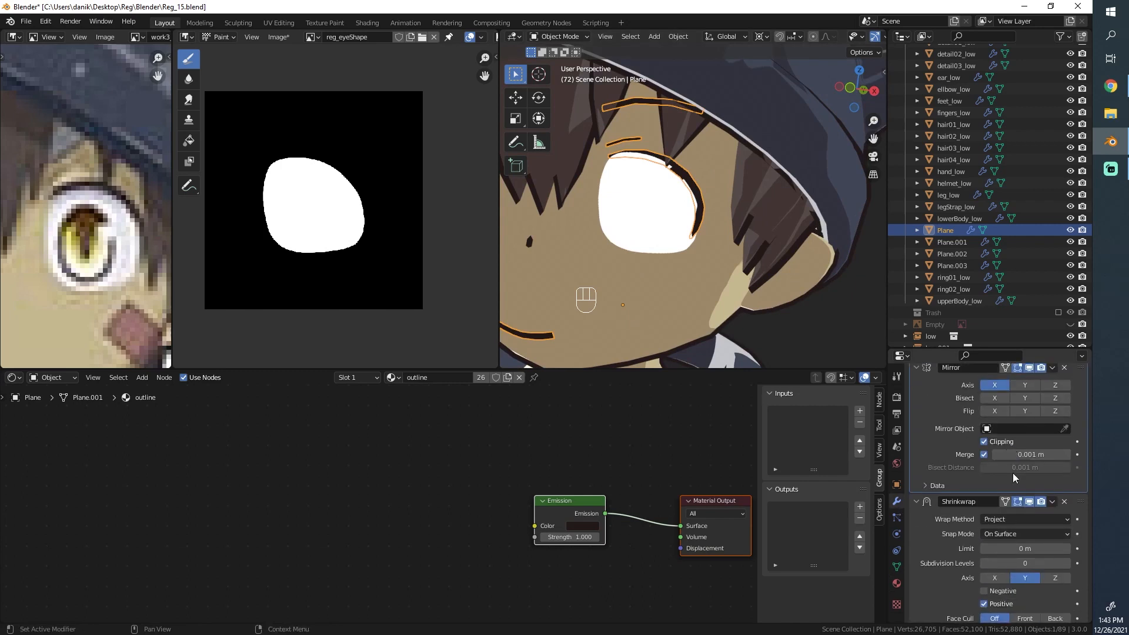
scroll(1017, 488, "down", 3)
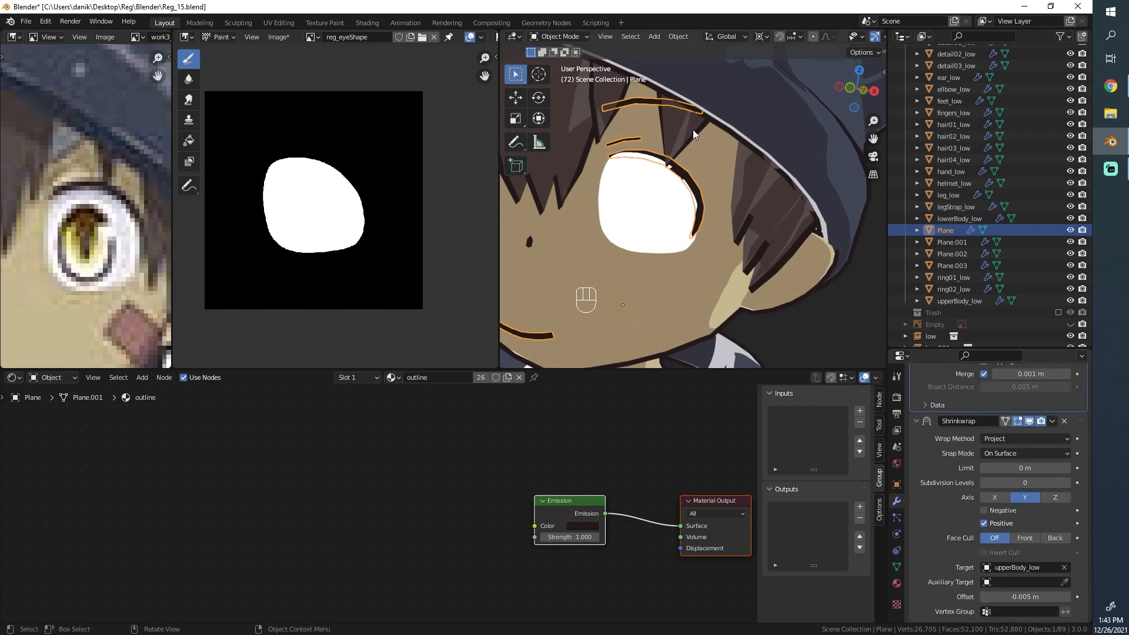
left_click(1029, 597)
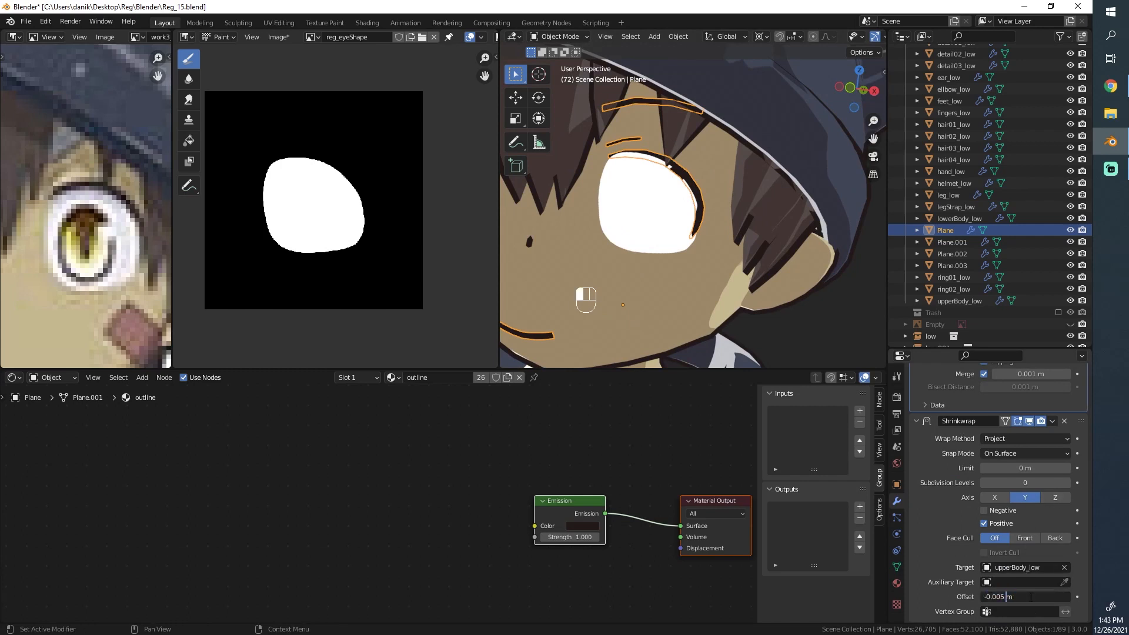
key("Return")
left_click_drag(1030, 596, 1035, 596)
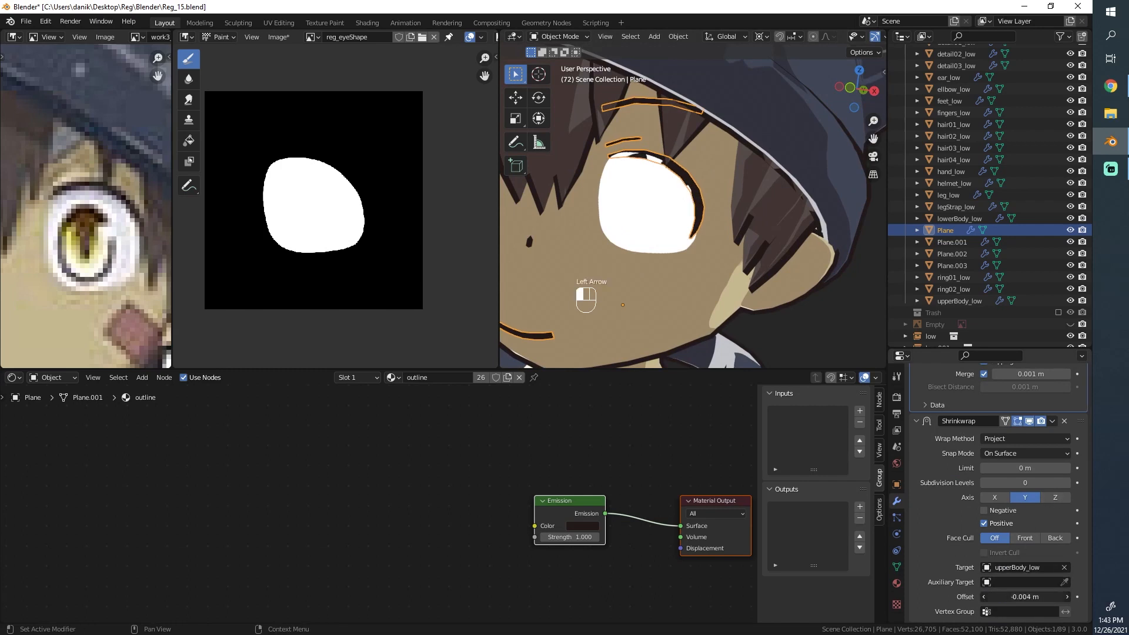
key("Return")
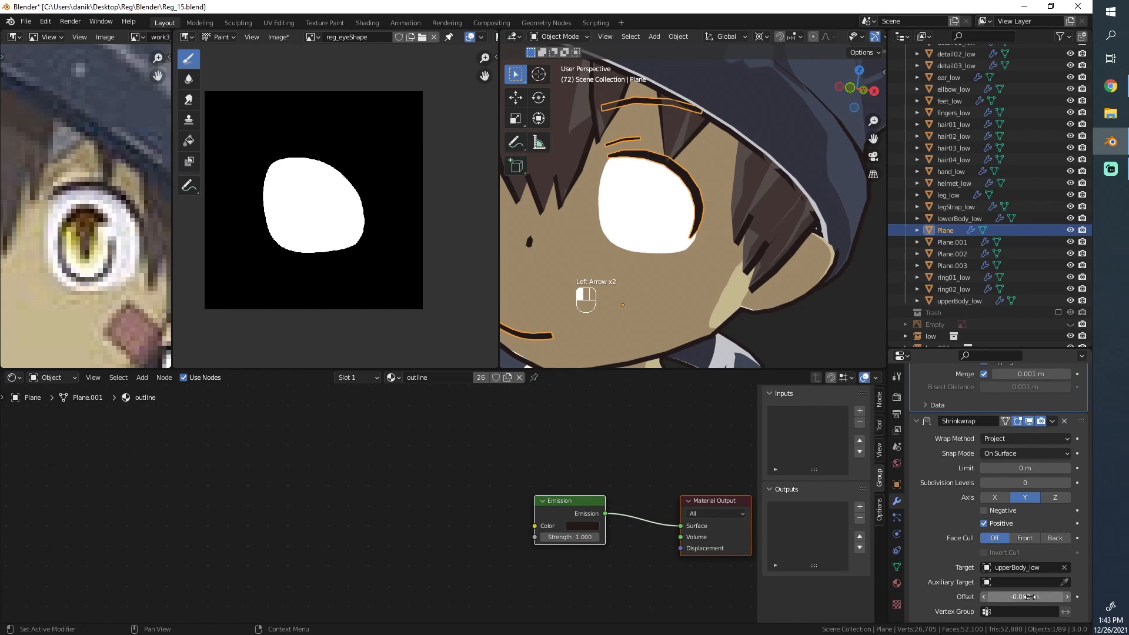
key("alt+a")
Inspect the eyelashes against the white eye shapes on the face from several angles.
scroll(670, 154, "down", 3)
middle_click_drag(596, 192, 627, 176)
scroll(628, 174, "up", 5)
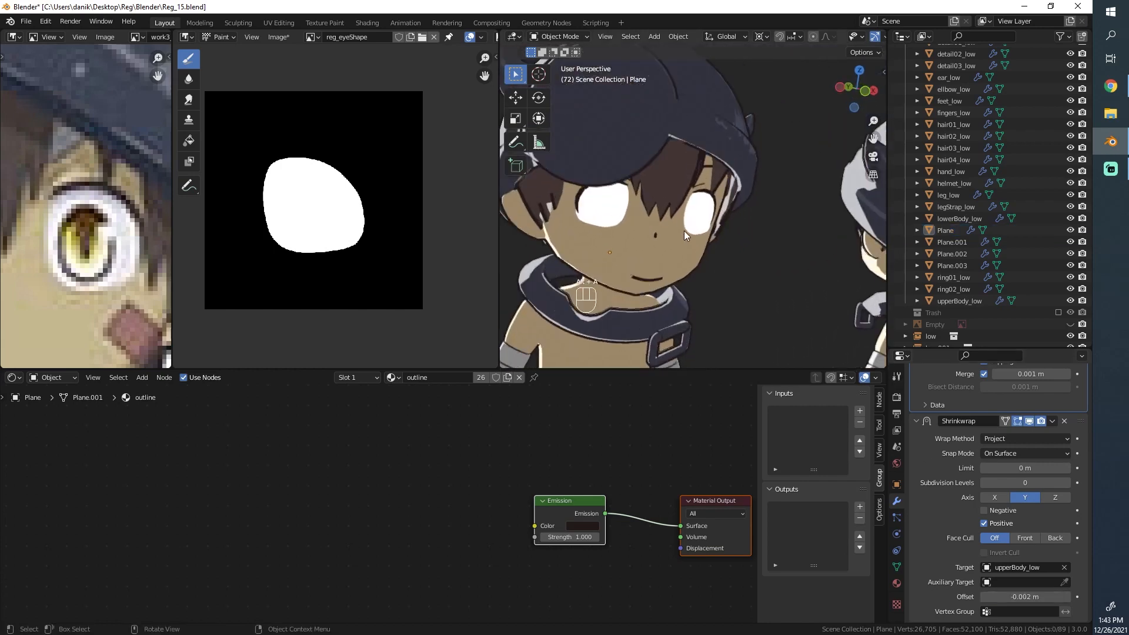
left_click(650, 197)
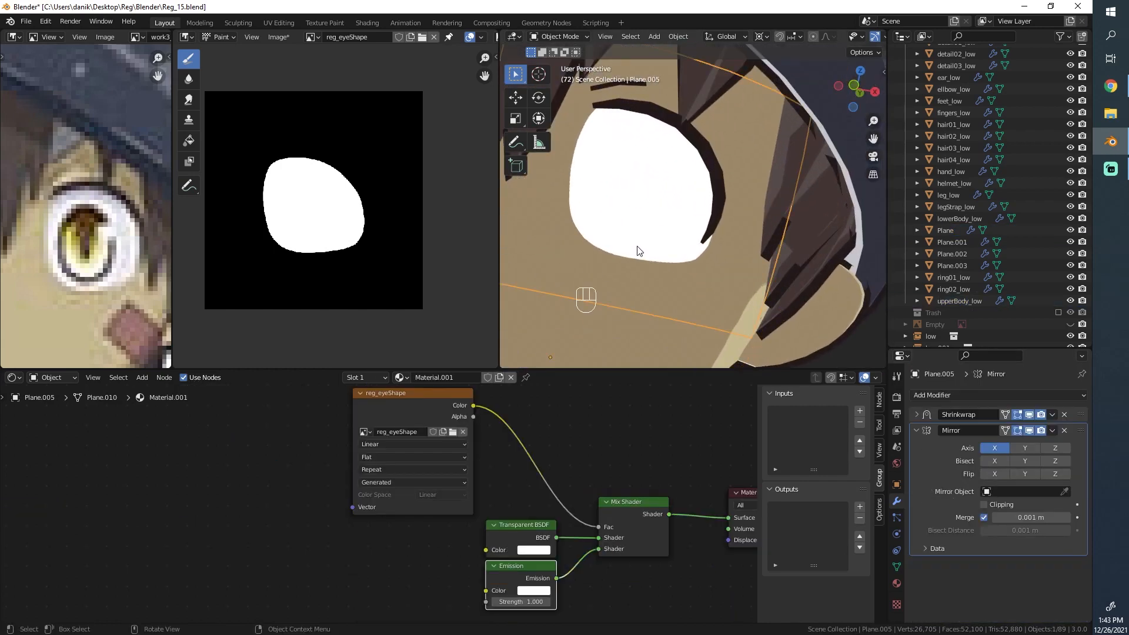
scroll(637, 249, "up", 2)
key("Tab")
key("Tab")
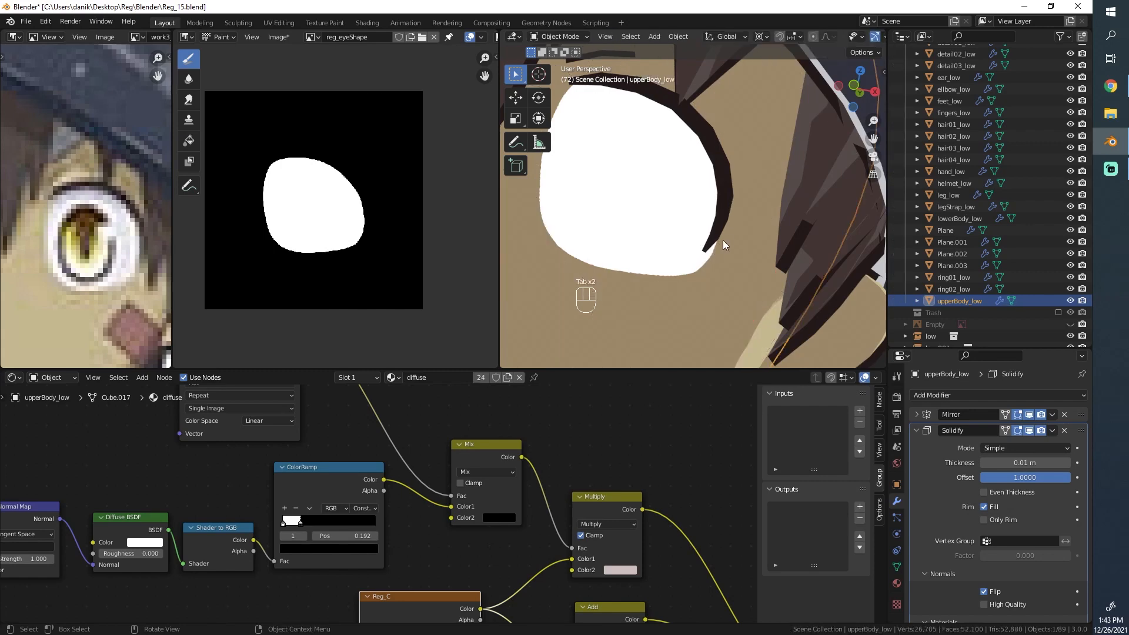
scroll(682, 276, "down", 4)
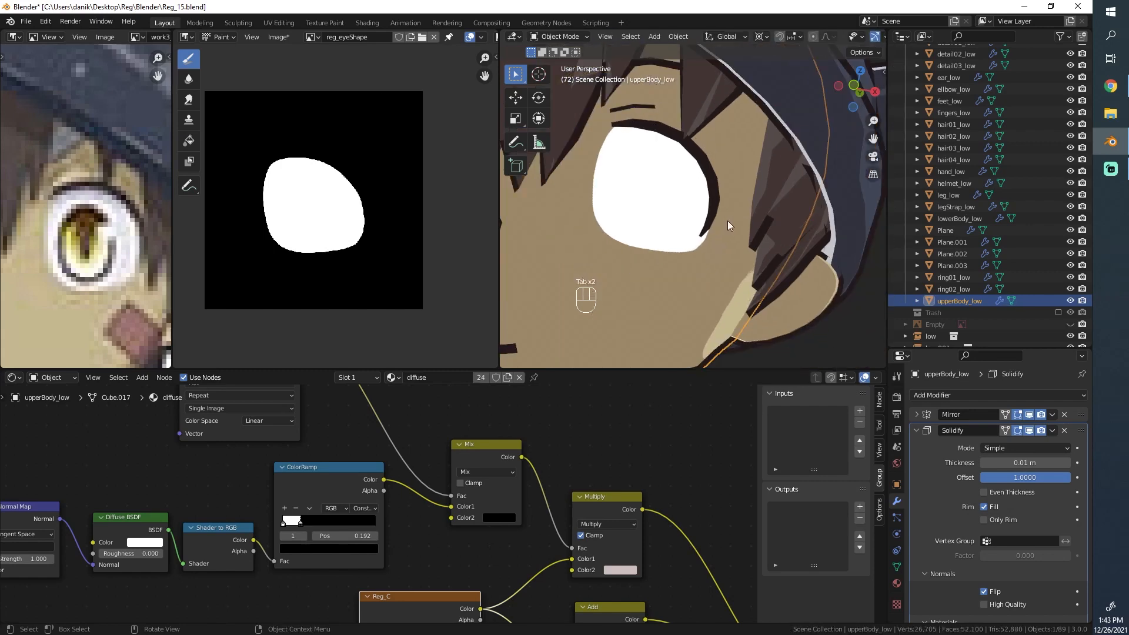
scroll(681, 255, "up", 2)
scroll(696, 230, "down", 1)
Select the lower end segment of the eyelash strip in Edit Mode, using front view and wireframe shading.
left_click(694, 224)
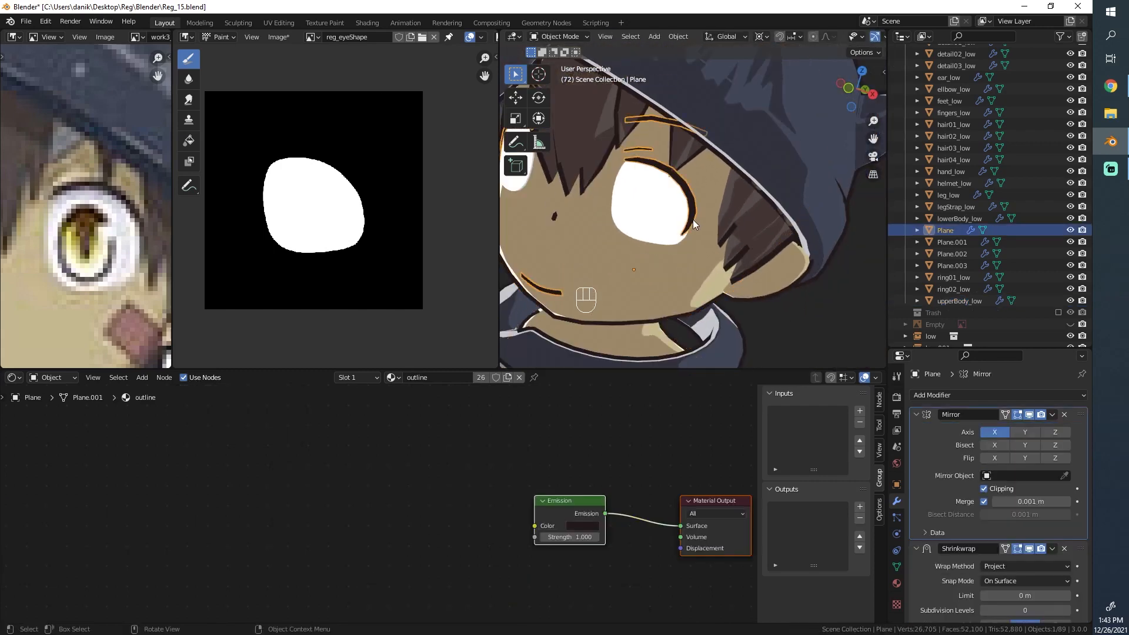
middle_click_drag(693, 219, 746, 249, "alt")
scroll(745, 248, "up", 2)
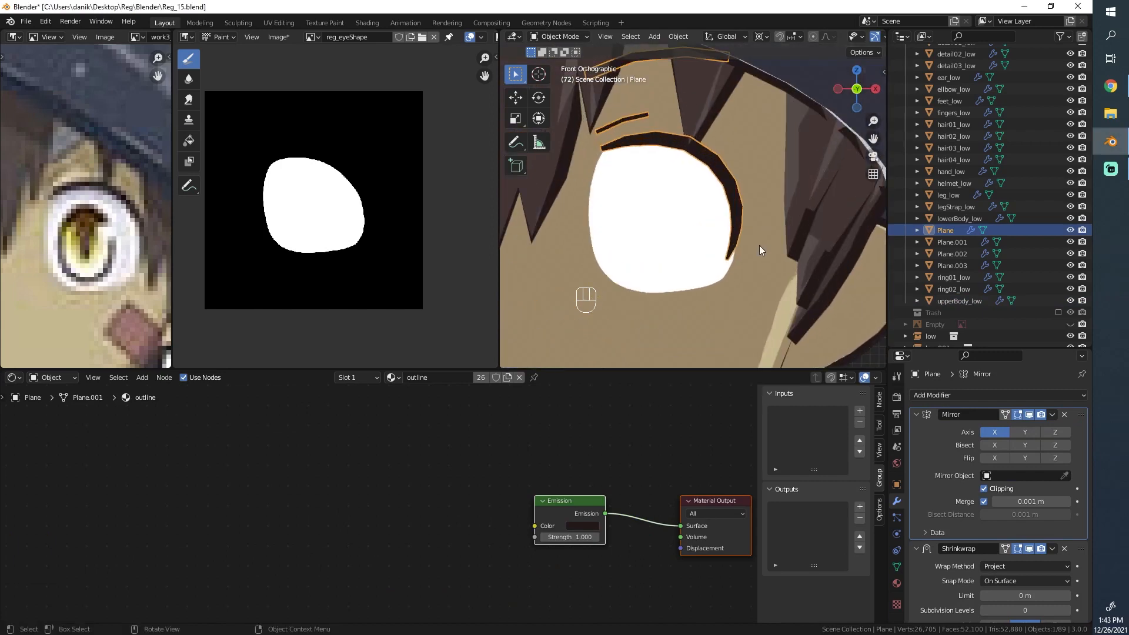
key("Tab")
key("z")
key("a")
key("alt+a")
key("b")
left_click_drag(726, 292, 619, 223)
Rotate the selected lash tip around the median point, shift it about 0.005 m along X, and return to Object Mode with rendered shading.
key("r")
left_click(777, 225)
key("period")
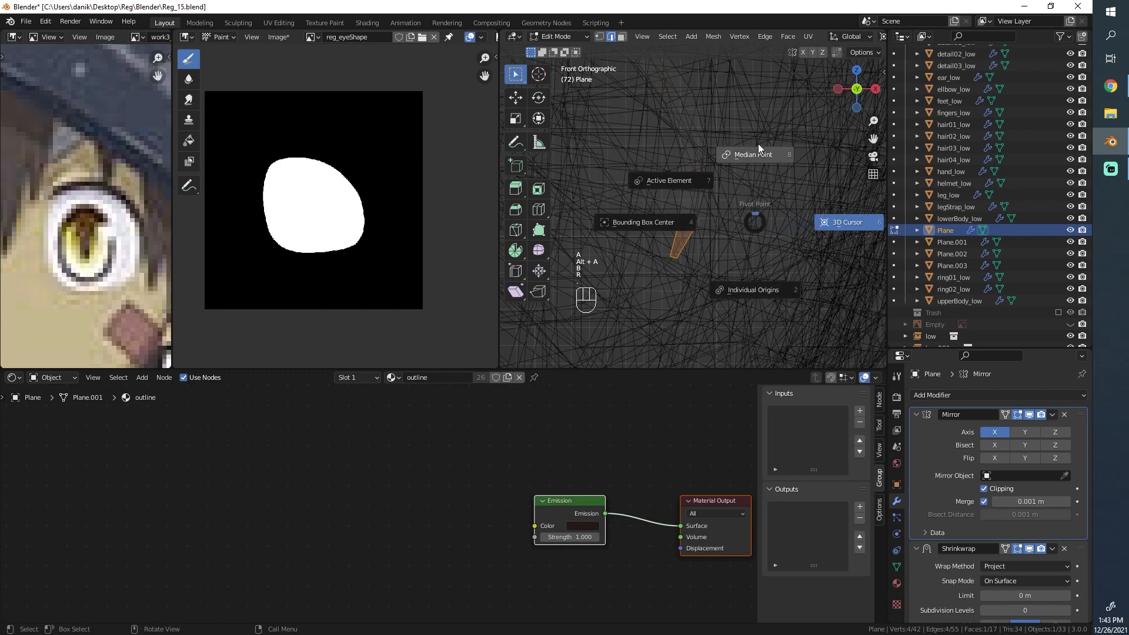
left_click(758, 145)
key("r")
left_click(753, 167)
key("g")
right_click(762, 165)
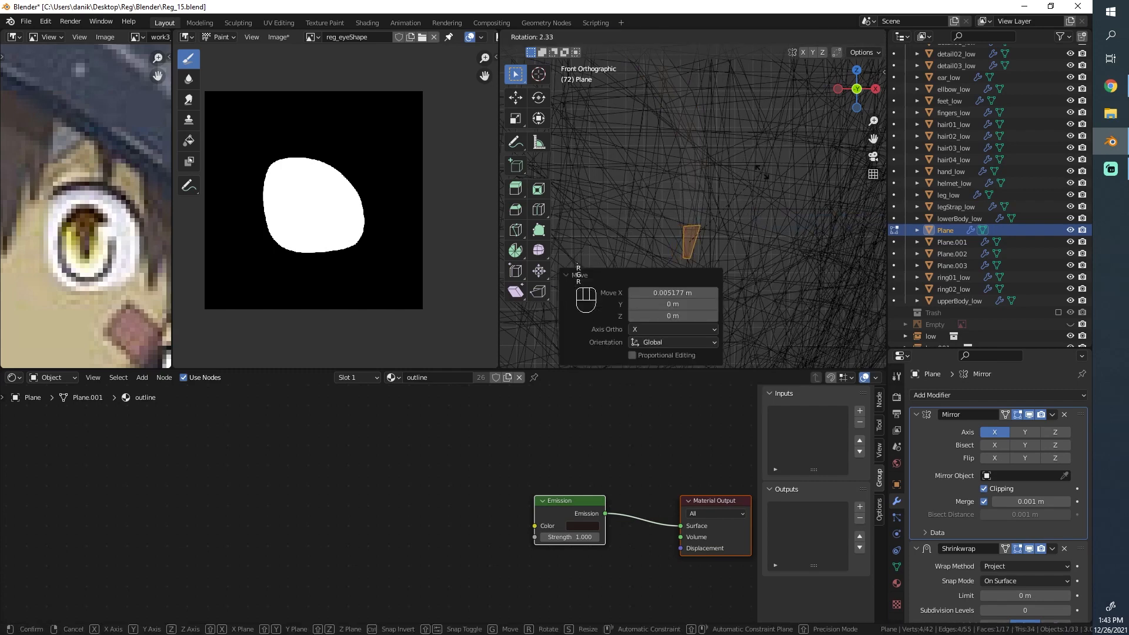
key("Tab")
key("z")
left_click(761, 107)
scroll(748, 176, "down", 5)
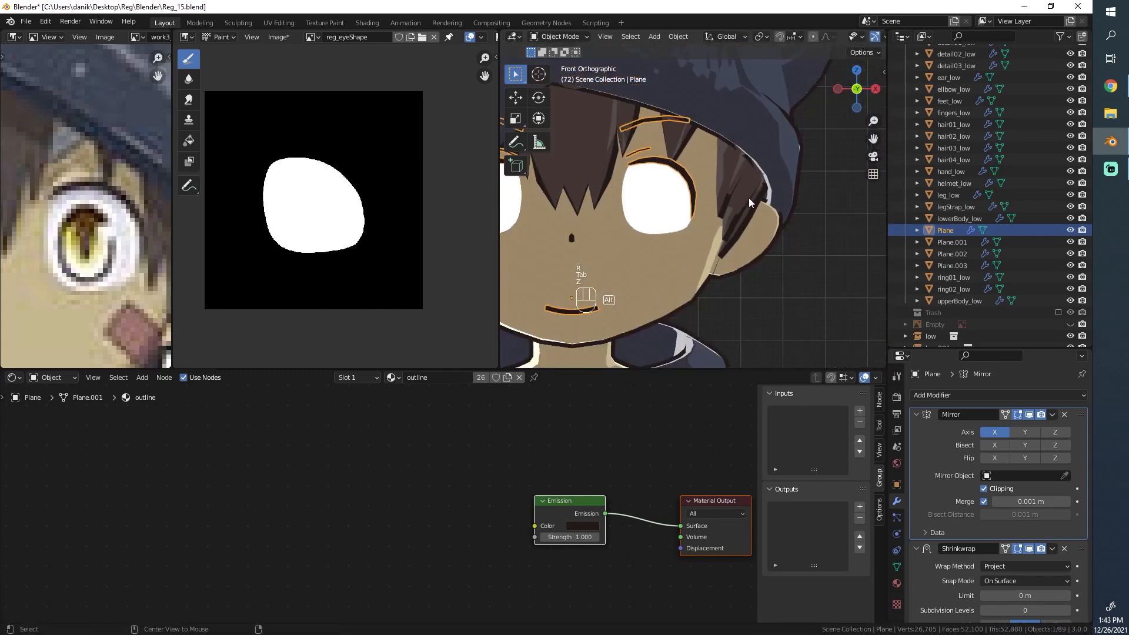
key("alt+a")
Edge-slide a cross edge on the outer side of the eyelash strip by a factor of about 0.174, readjust it and return to Object Mode.
scroll(694, 205, "up", 5)
scroll(714, 175, "up", 3)
key("Tab")
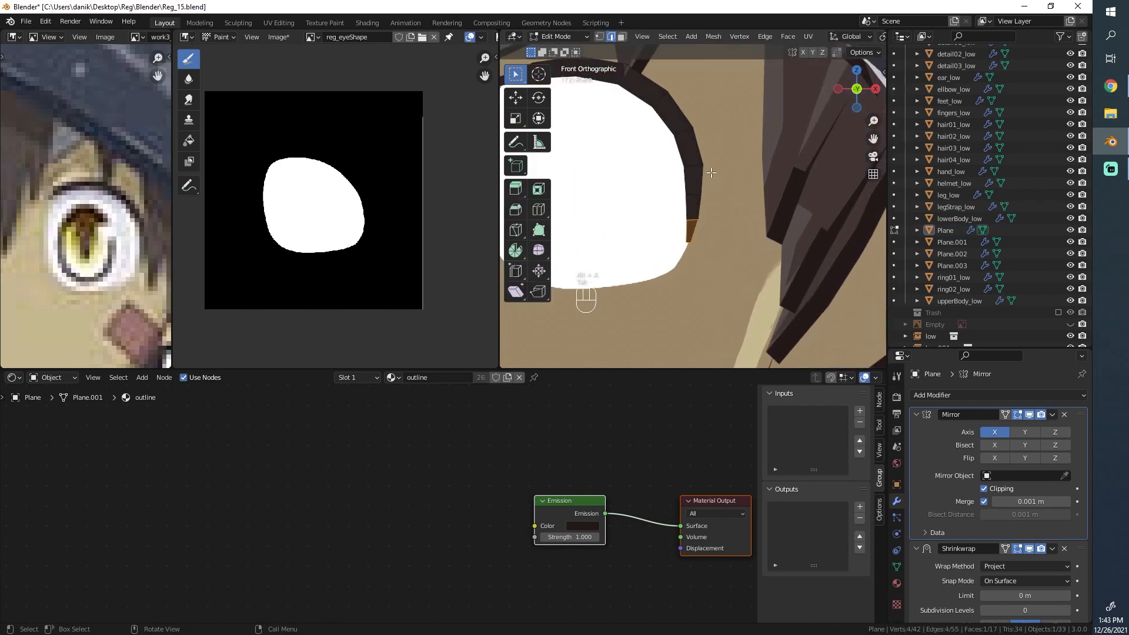
key("g")
key("g")
left_click(699, 172)
key("g")
key("g")
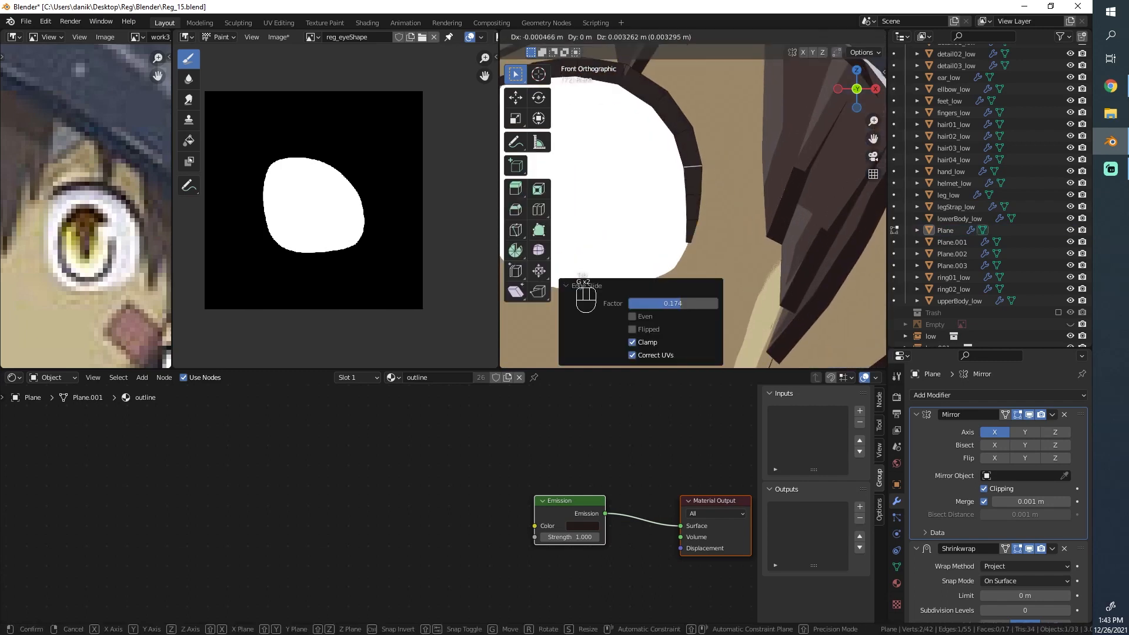
left_click(700, 167)
key("Tab")
scroll(776, 181, "down", 7)
key("alt+a")
scroll(817, 206, "down", 3)
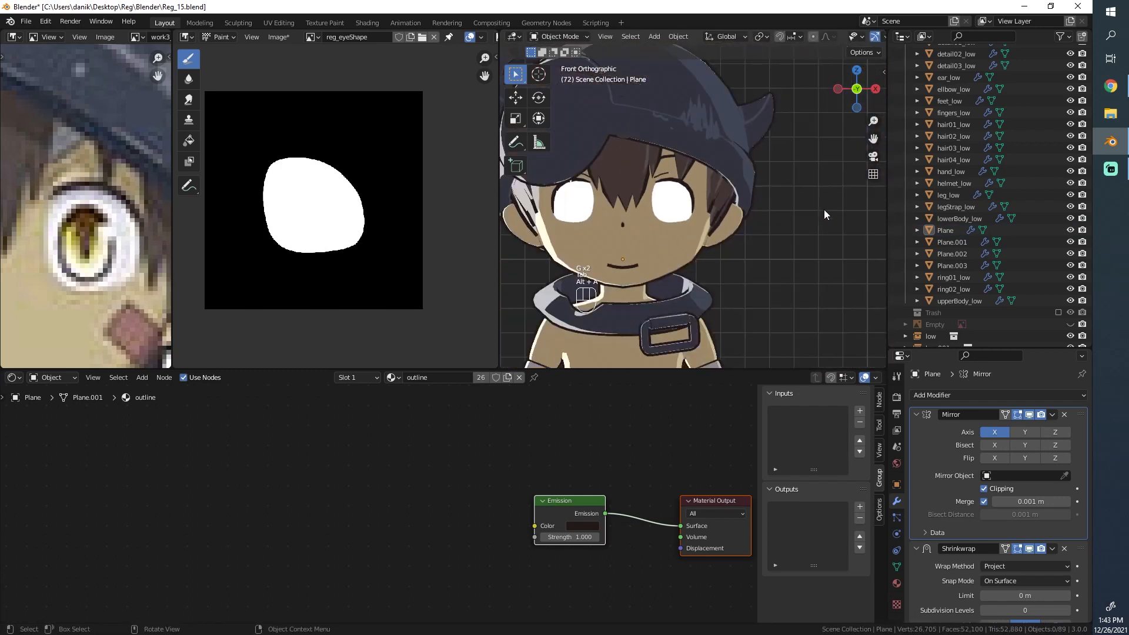
Check how the reshaped eyelash covers the eye's outer edge, both from an angle and from the front.
middle_click_drag(823, 209, 882, 226)
scroll(774, 222, "down", 4)
middle_click_drag(771, 220, 709, 214)
scroll(665, 220, "up", 8)
left_click(665, 219)
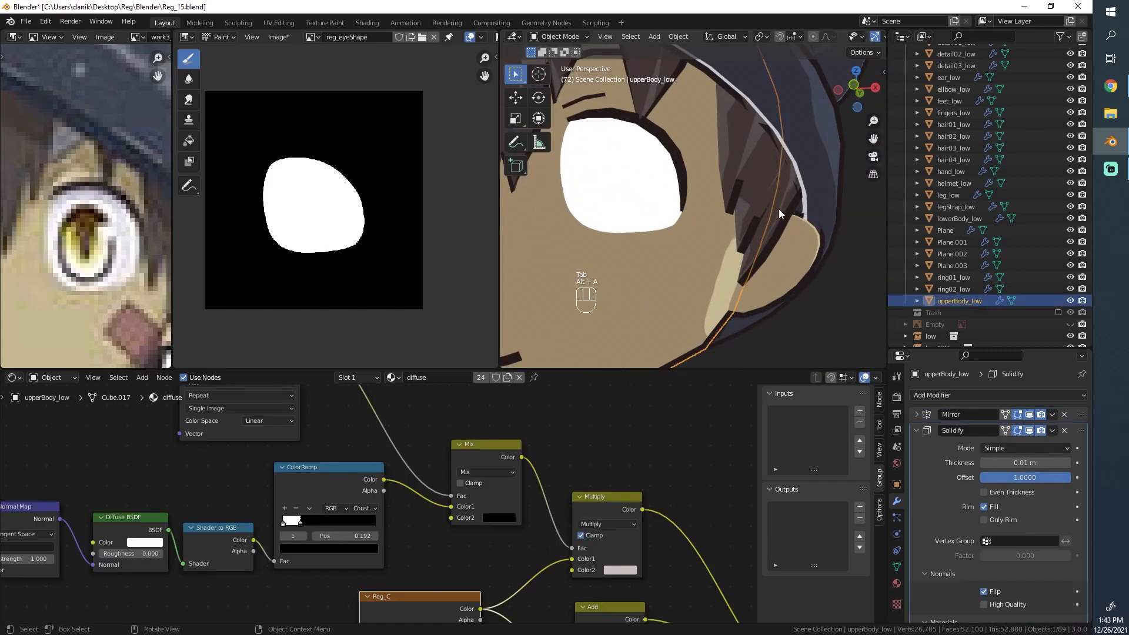
scroll(684, 208, "up", 2)
scroll(335, 206, "up", 1)
scroll(689, 202, "down", 3)
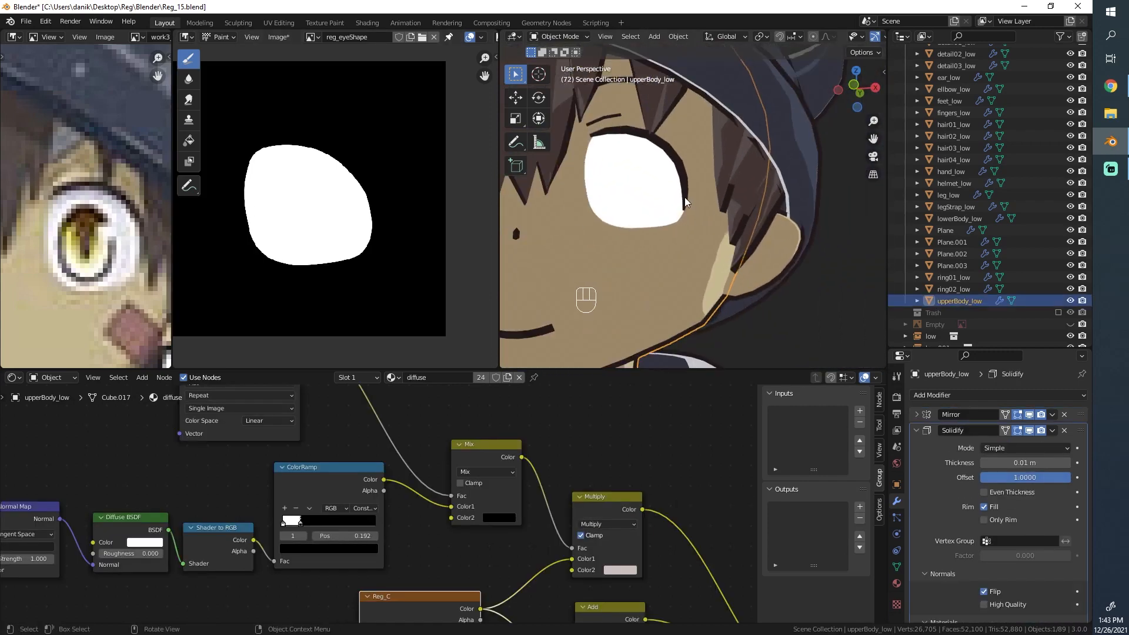
scroll(685, 199, "up", 2)
scroll(690, 172, "down", 6)
middle_click_drag(691, 171, 764, 221)
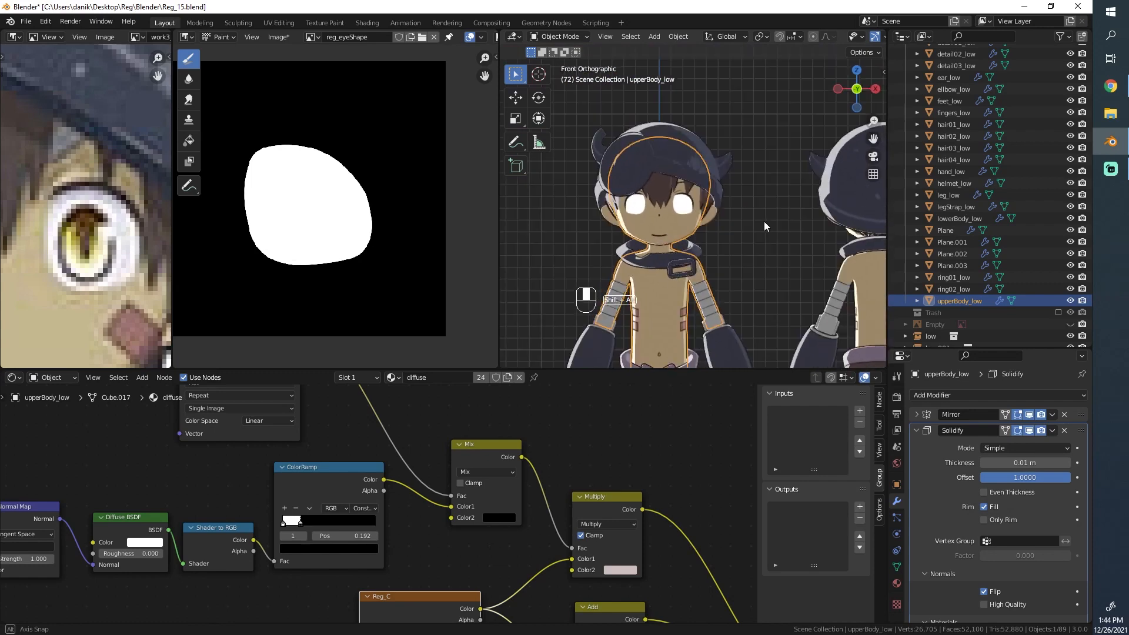
scroll(761, 218, "up", 5)
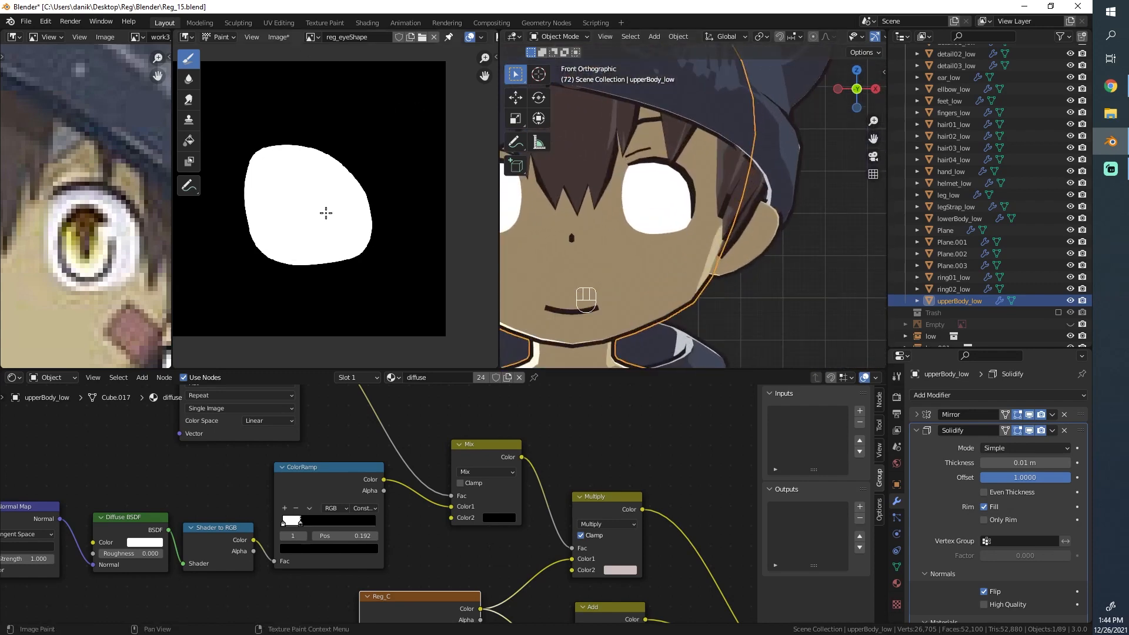
Save the eye mask image as reg_eyeShape.png in the Textures folder, in PNG format with RGBA color and 8-bit depth.
left_click(279, 37)
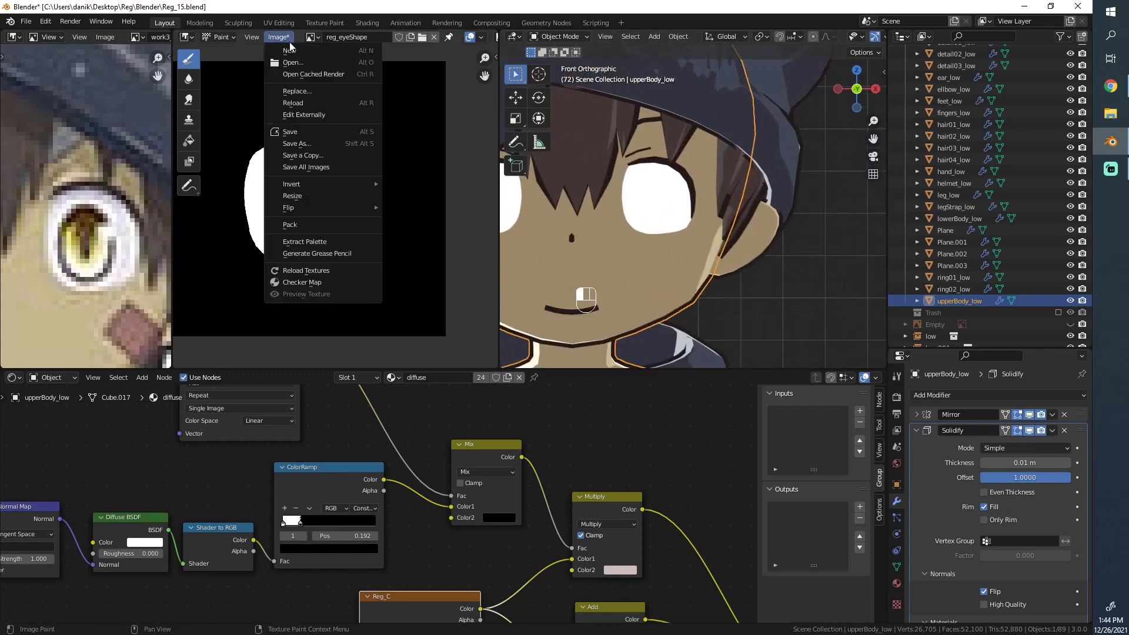
left_click(308, 144)
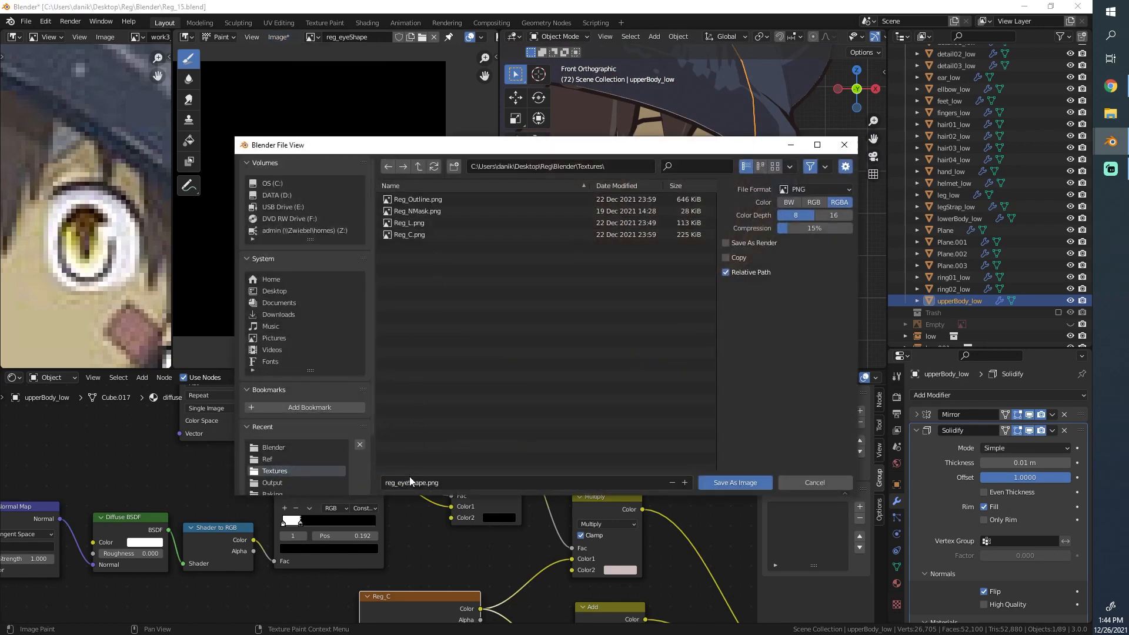
left_click(731, 482)
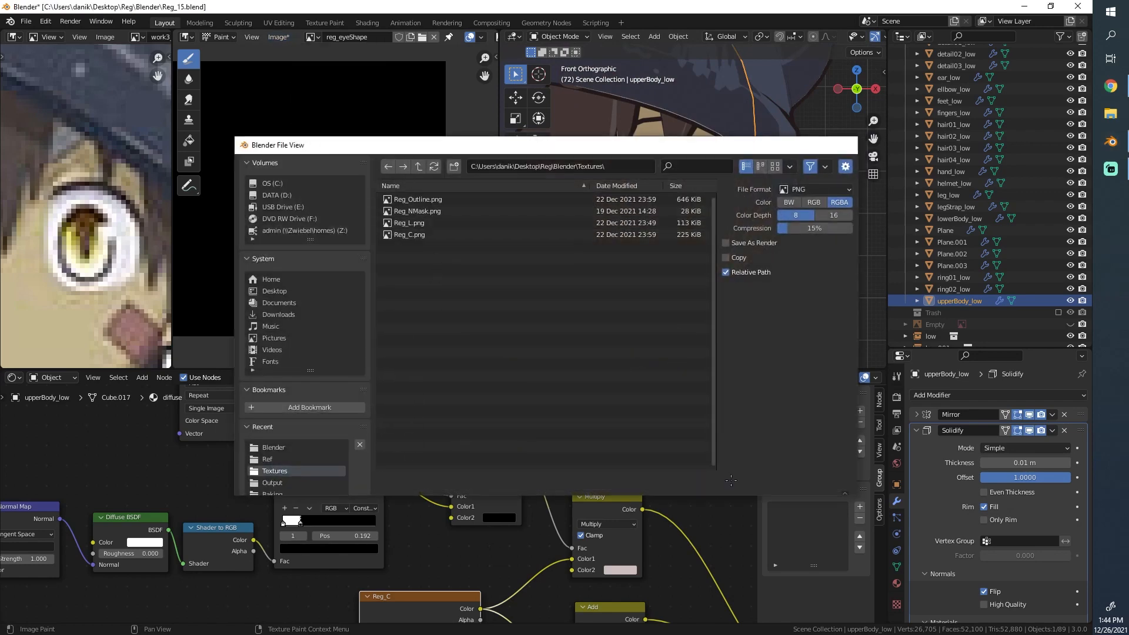
scroll(529, 413, "down", 2)
Set the reg_eyeShape texture's color space to Linear in the eye plane's material and move the node farther from the shader nodes.
left_click(640, 212)
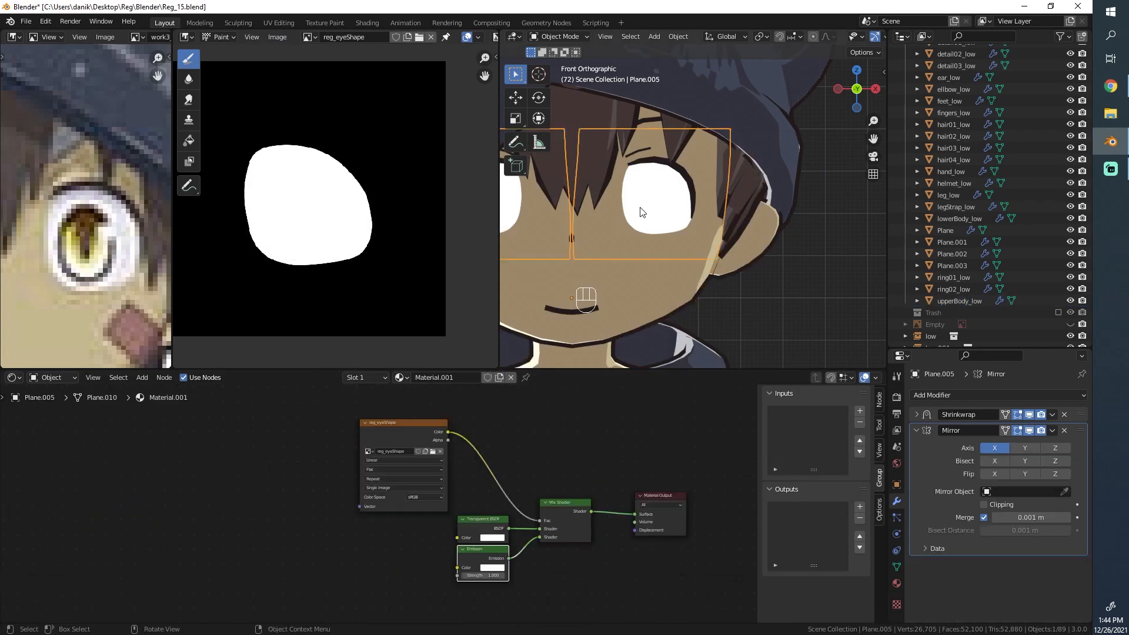
scroll(679, 241, "up", 6)
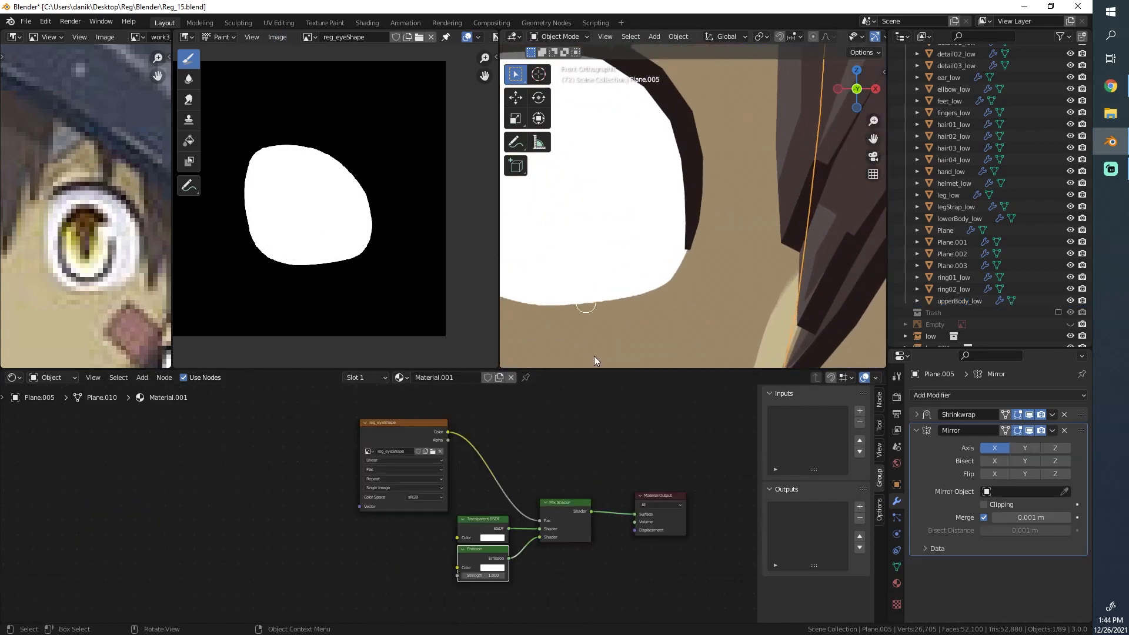
scroll(664, 463, "down", 2)
scroll(611, 479, "up", 1)
left_click(642, 469)
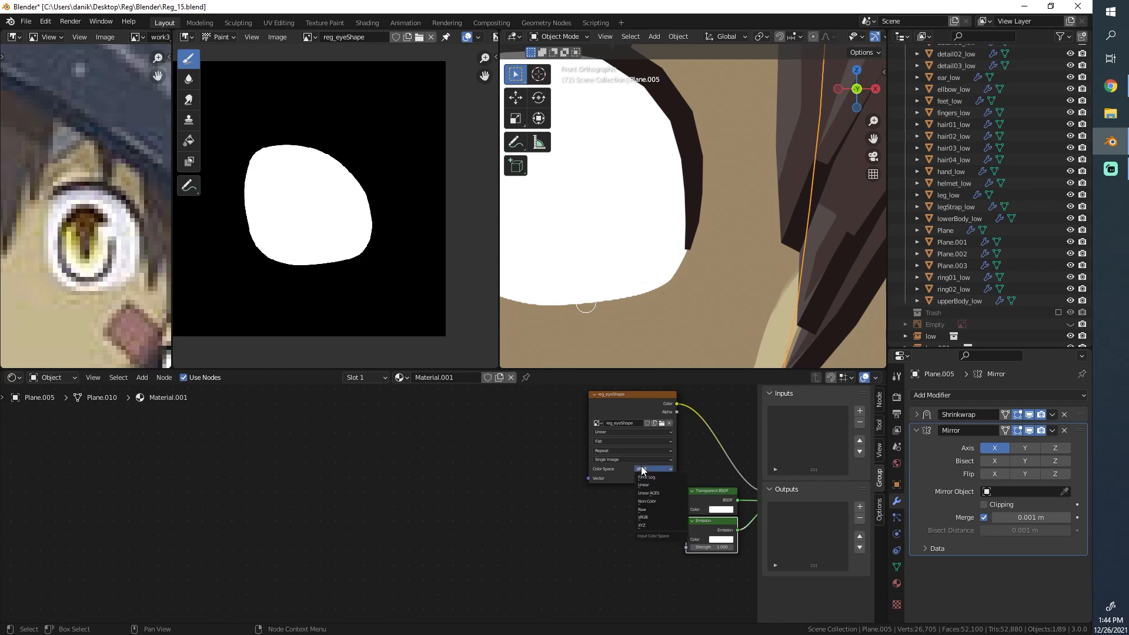
left_click(644, 396)
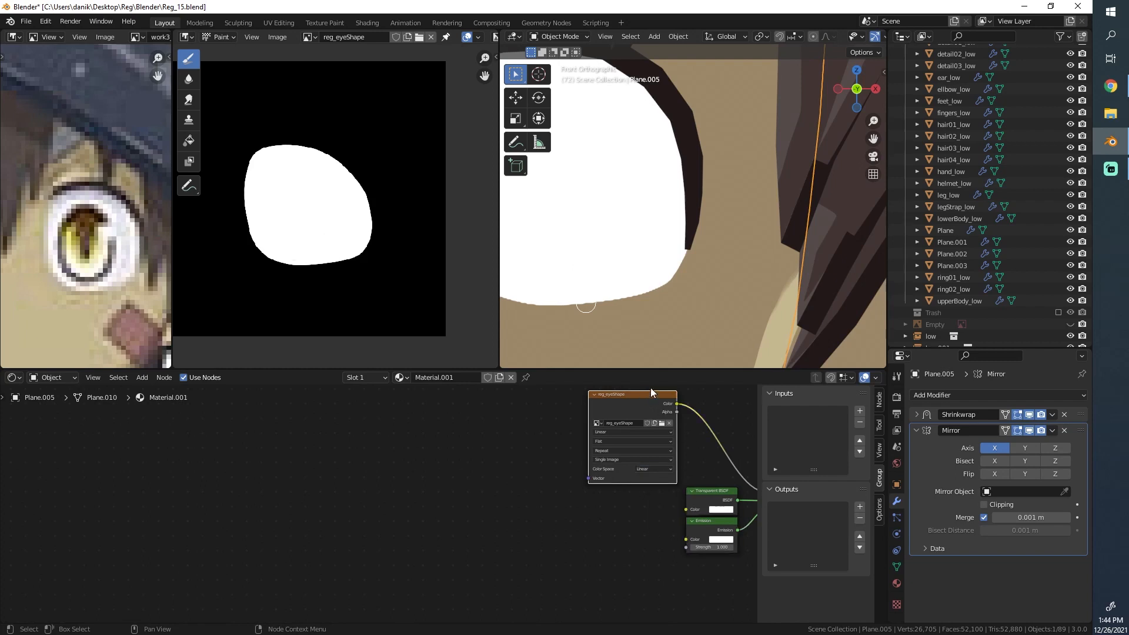
scroll(586, 311, "down", 5)
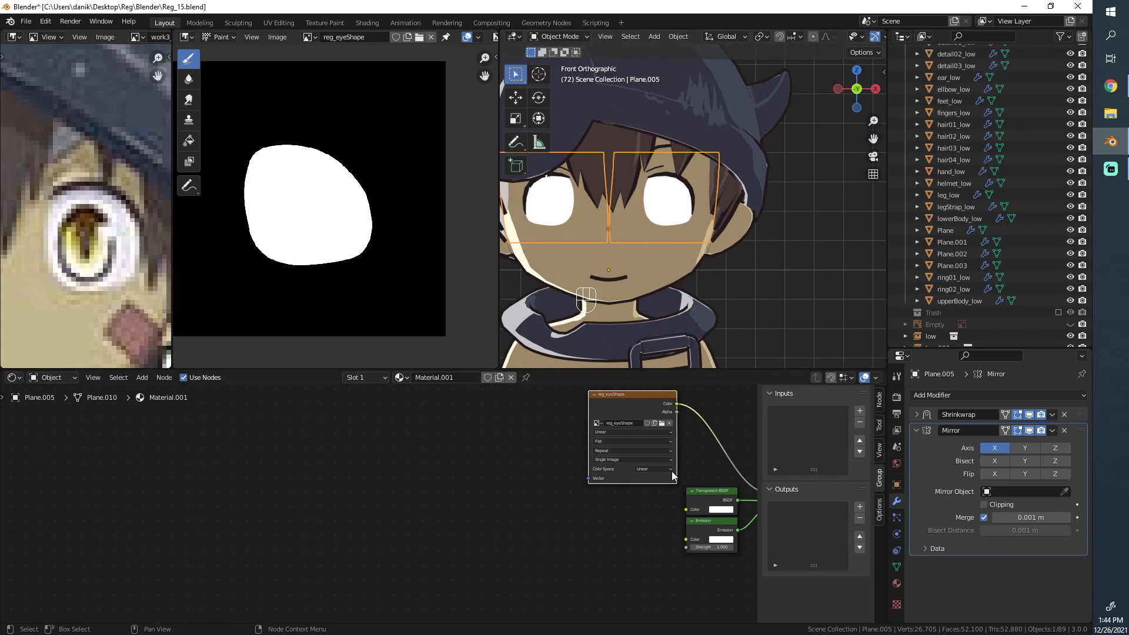
key("g")
left_click(530, 403)
Examine the eye plane's mesh and masked shape on the face up close and from an angle, and deselect the plane.
scroll(657, 235, "up", 3)
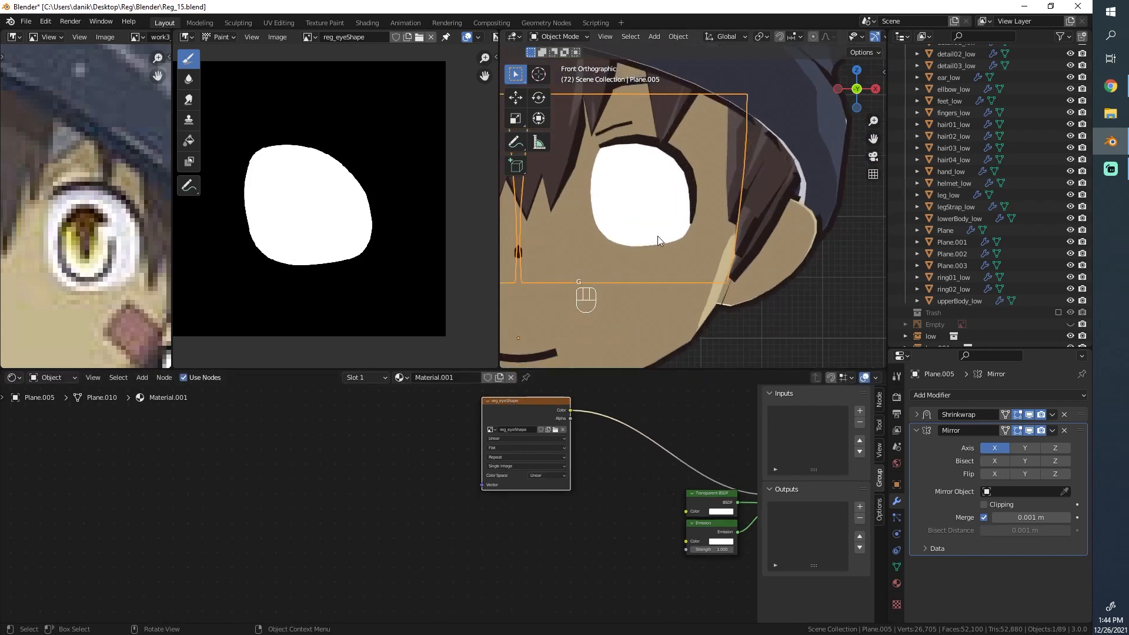
key("Tab")
scroll(693, 235, "down", 3)
middle_click_drag(764, 171, 859, 172)
key("Tab")
scroll(693, 160, "up", 3)
key("alt+a")
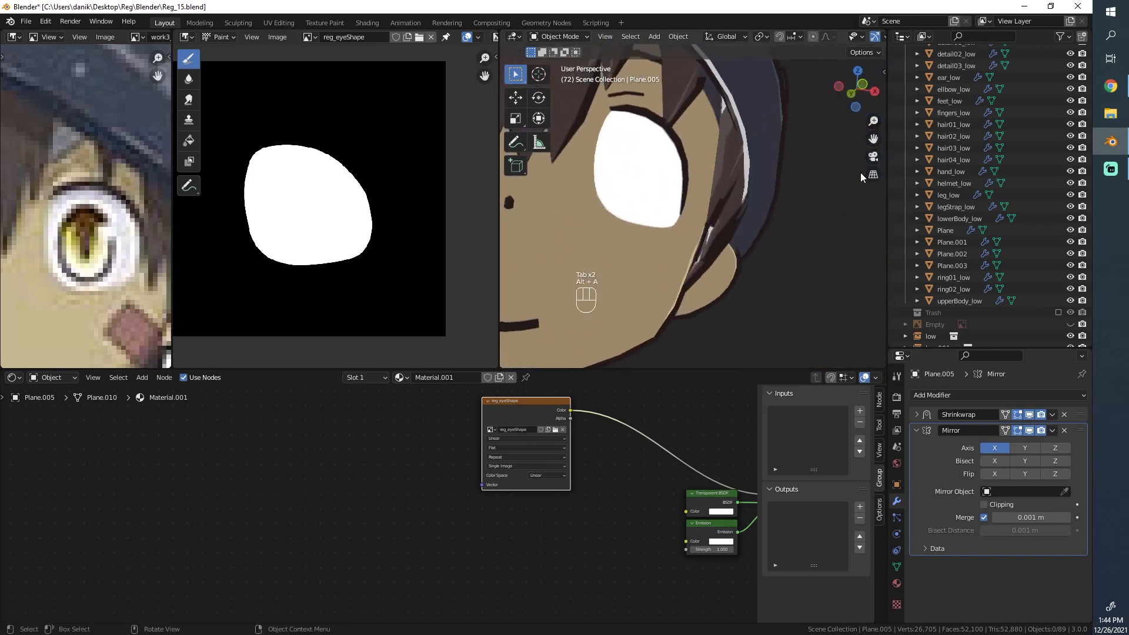
Check the white masked eyes on the face from several angles, and add a Geometry node beside the reg_eyeShape texture node.
middle_click_drag(664, 197, 693, 229)
scroll(627, 203, "up", 3)
scroll(734, 183, "up", 1)
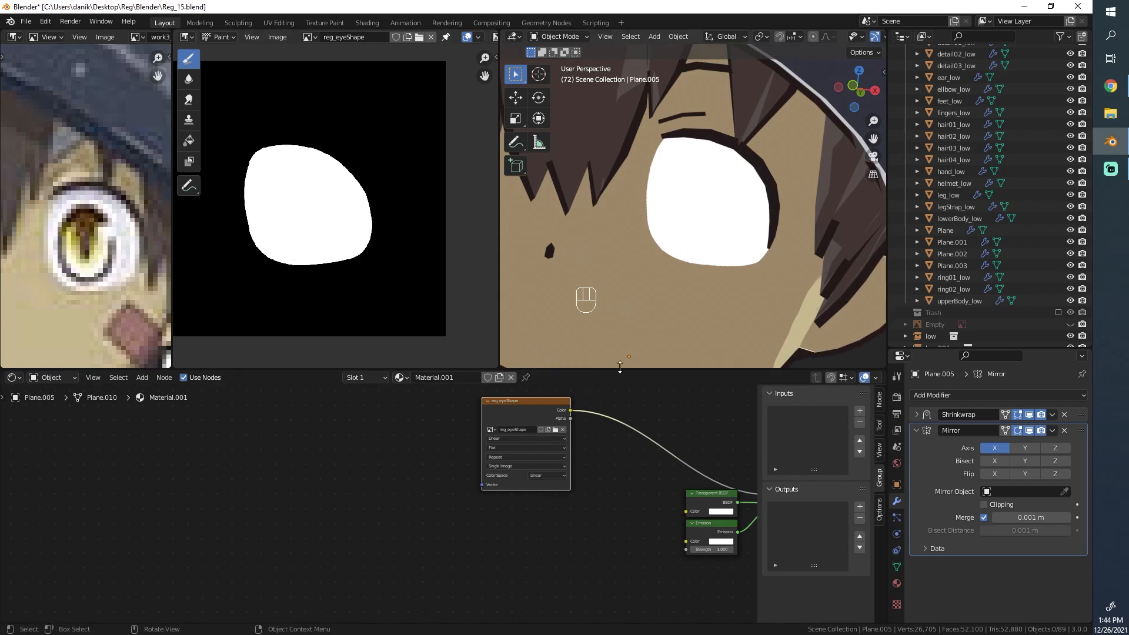
scroll(596, 273, "down", 6)
middle_click_drag(602, 250, 624, 241)
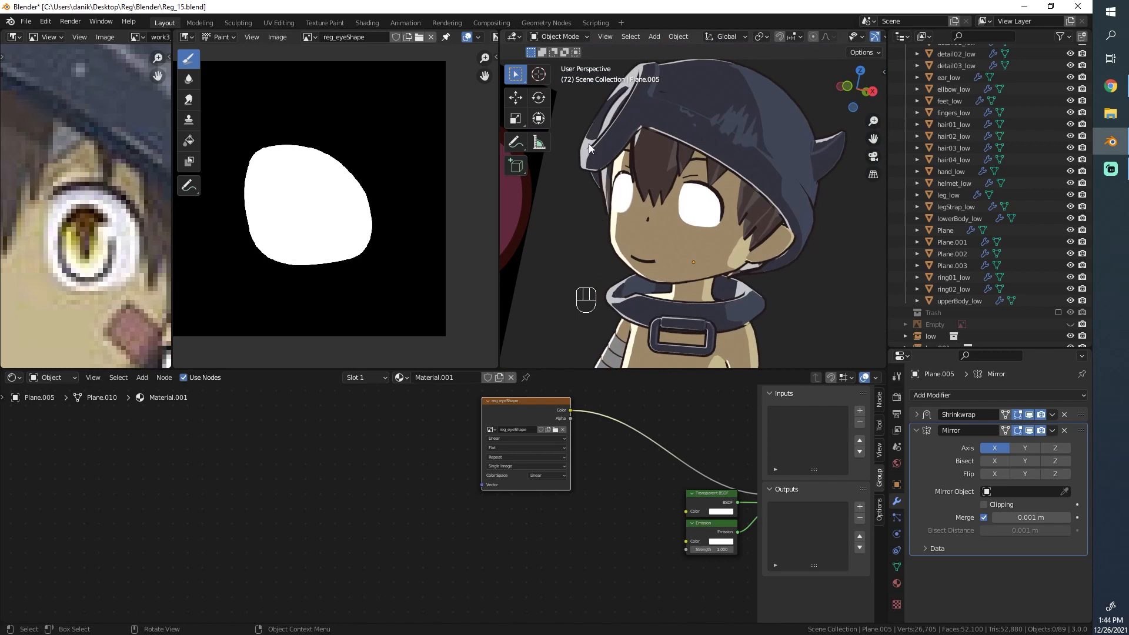
scroll(444, 489, "down", 2)
middle_click_drag(443, 489, 533, 507)
scroll(393, 493, "up", 3)
key("shift+a")
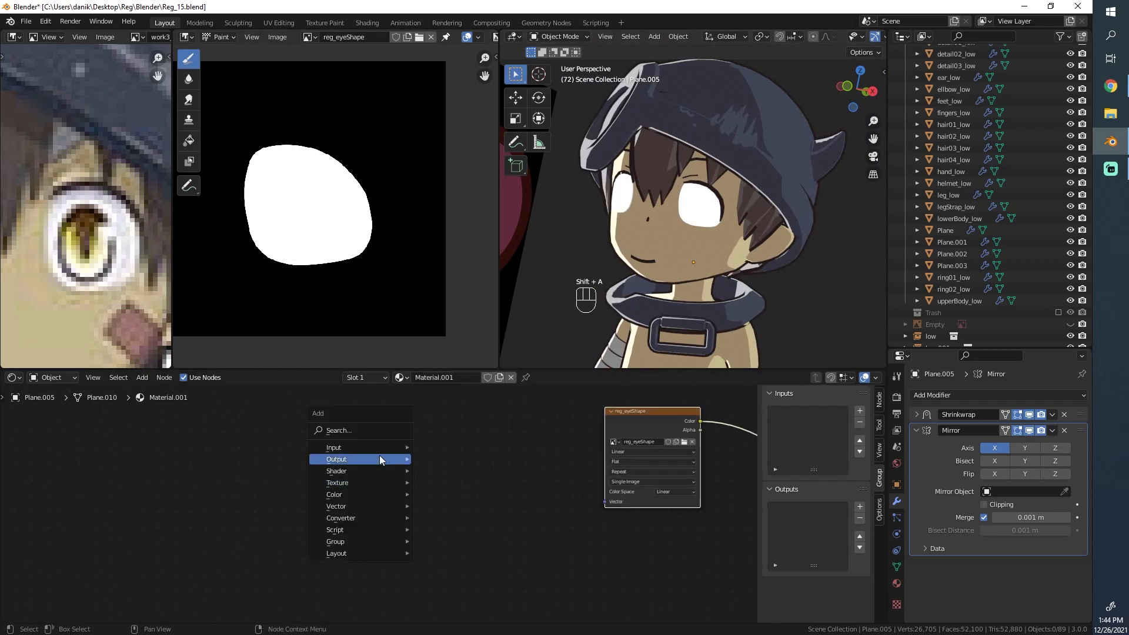
mouse_move(385, 448)
left_click(476, 295)
left_click(310, 464)
scroll(385, 510, "up", 4)
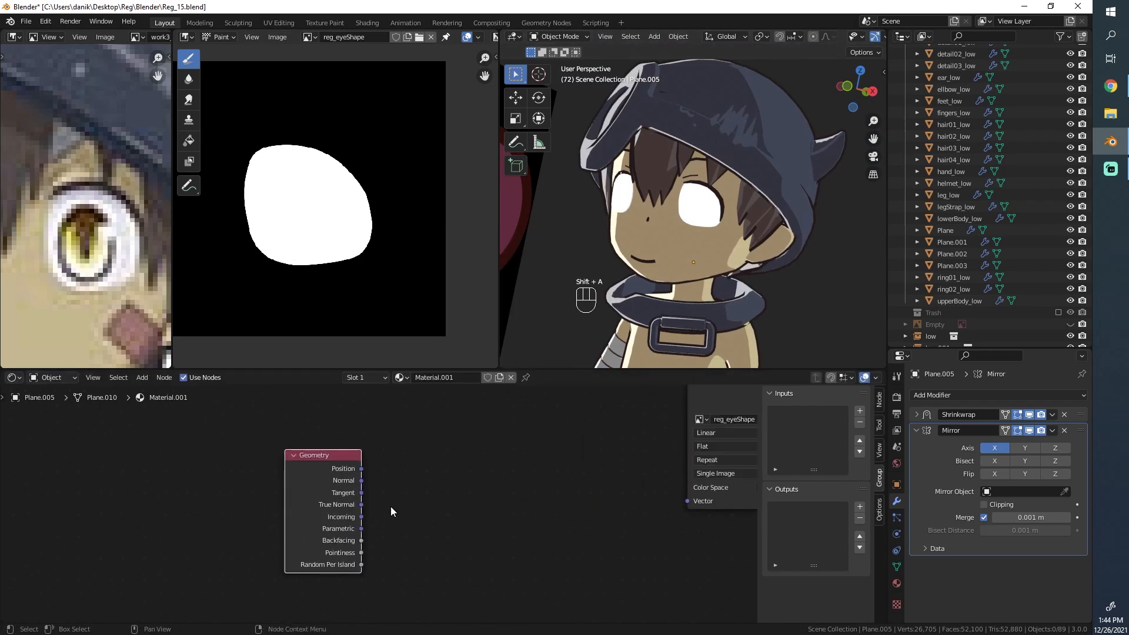
Connect the Geometry node's Normal output to the Emission shader's color and check the coloring on both eyes.
middle_click_drag(391, 512, 365, 512)
left_click_drag(337, 482, 422, 496)
scroll(377, 495, "down", 2)
left_click_drag(219, 497, 646, 559)
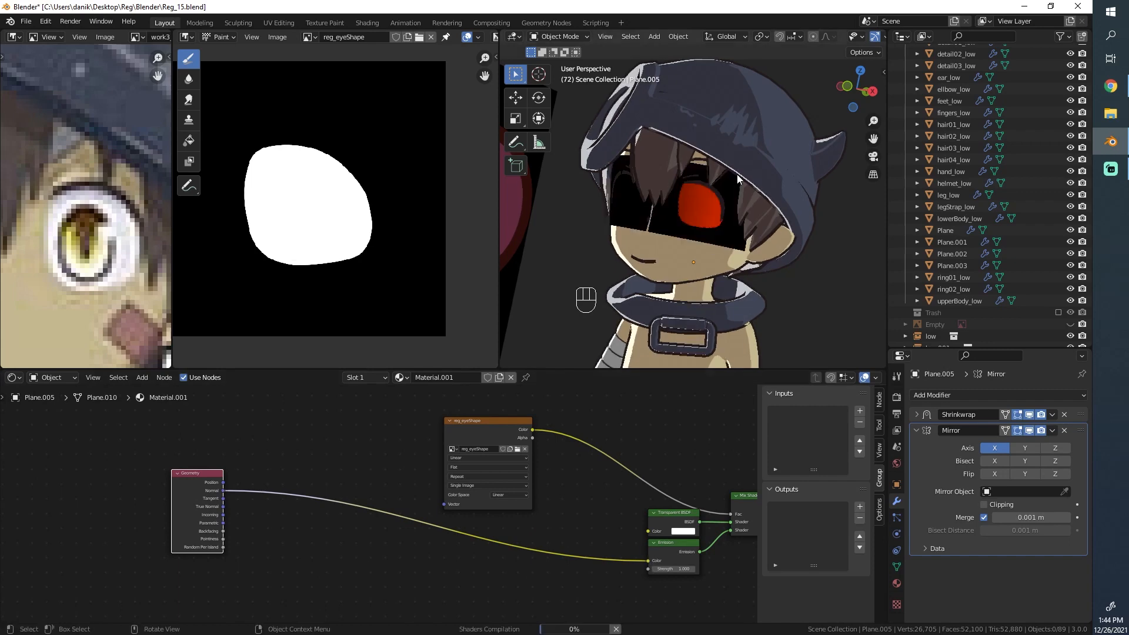
scroll(667, 190, "up", 4)
middle_click_drag(668, 190, 707, 180)
scroll(650, 224, "down", 3)
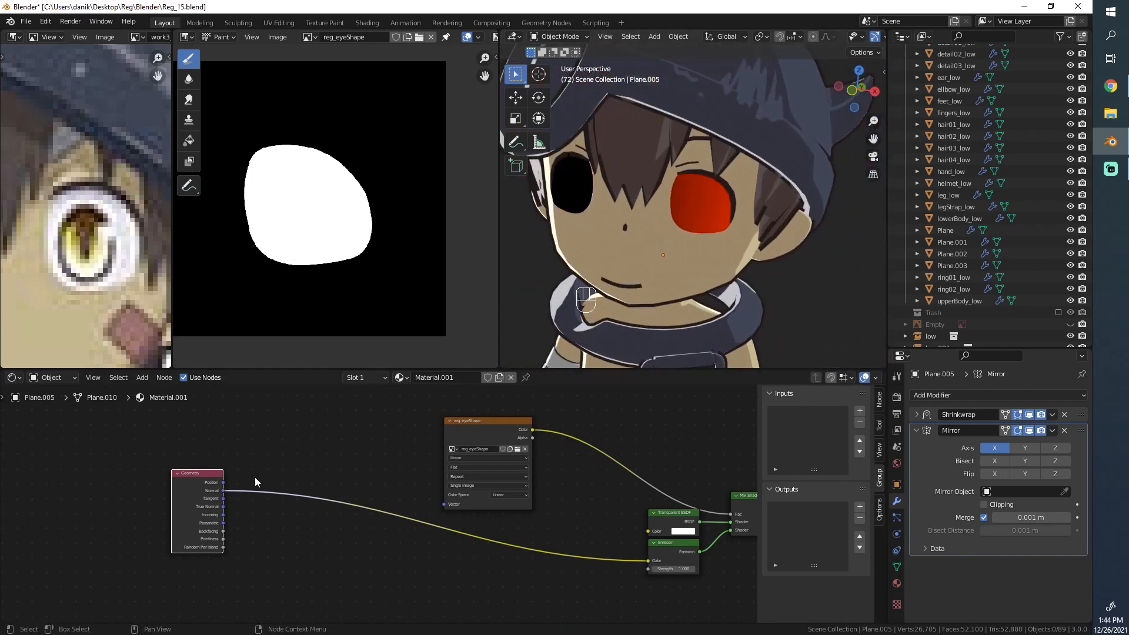
Insert a Vector Transform node on the link from Normal to the Emission color, converting from World to Camera.
key("shift+a")
mouse_move(221, 536)
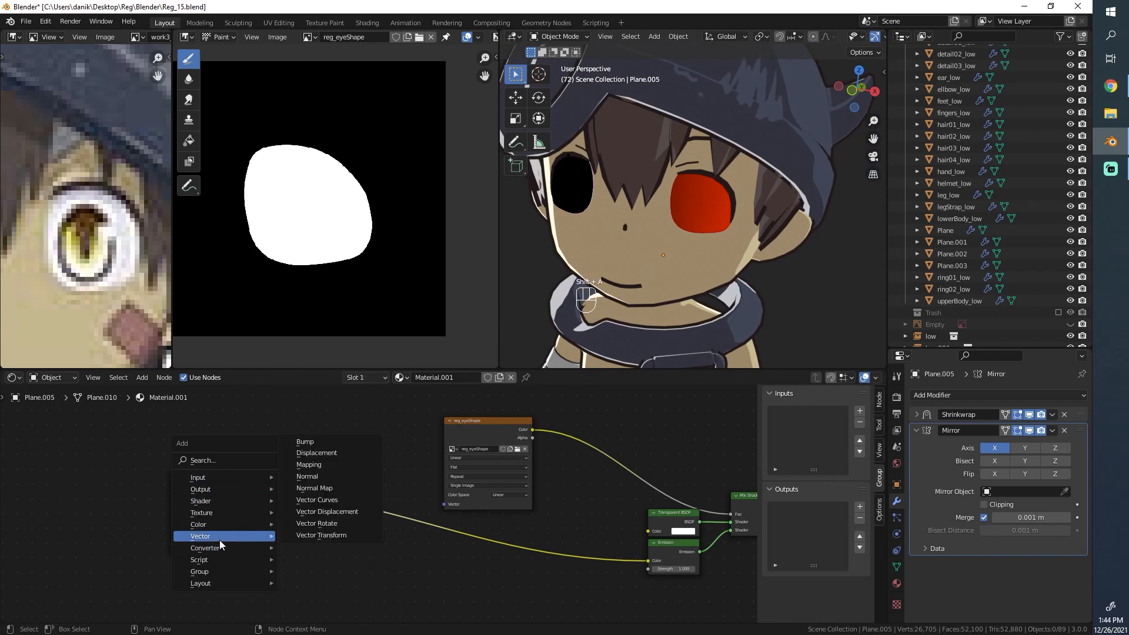
left_click(330, 538)
left_click(240, 471)
scroll(280, 507, "up", 2)
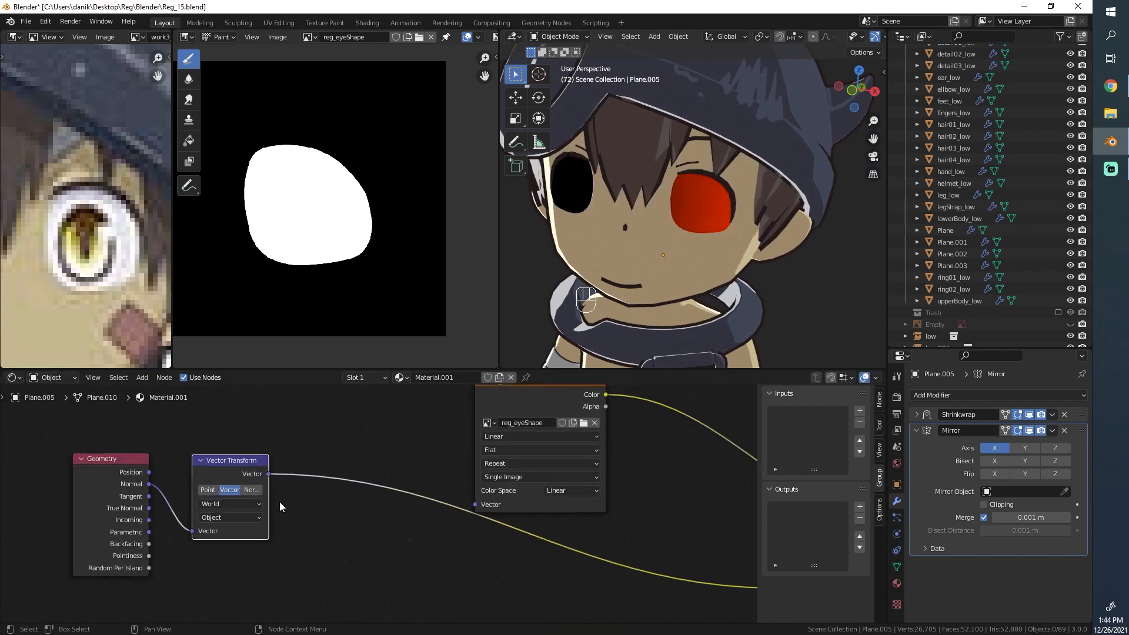
left_click(224, 517)
left_click(220, 555)
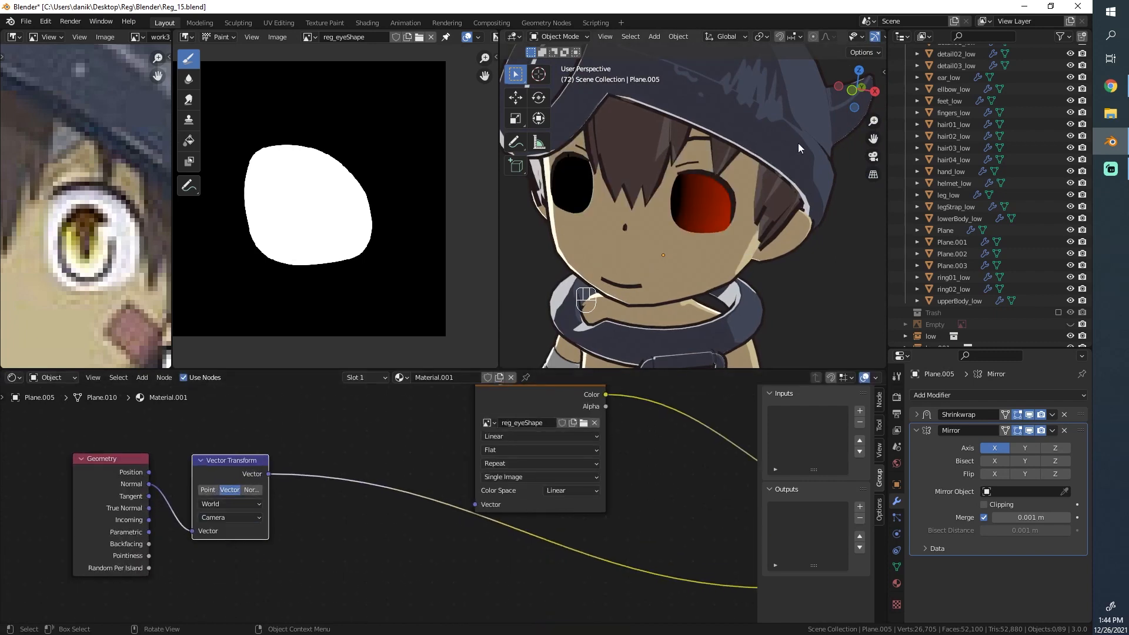
Examine how the camera-space normals color both eyes from several angles, in perspective and orthographic views.
mouse_move(779, 192)
middle_mouse_down()
mouse_move(595, 196)
mouse_move(692, 252)
mouse_move(716, 196)
mouse_move(699, 207)
middle_mouse_up()
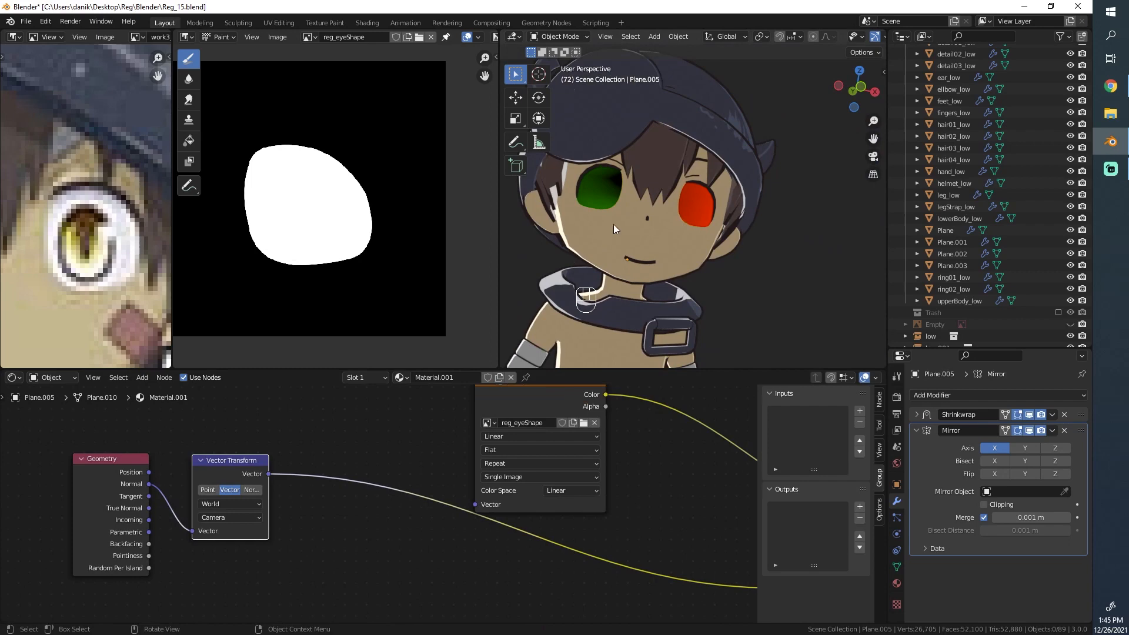
middle_click_drag(612, 224, 596, 176)
key("KP_5")
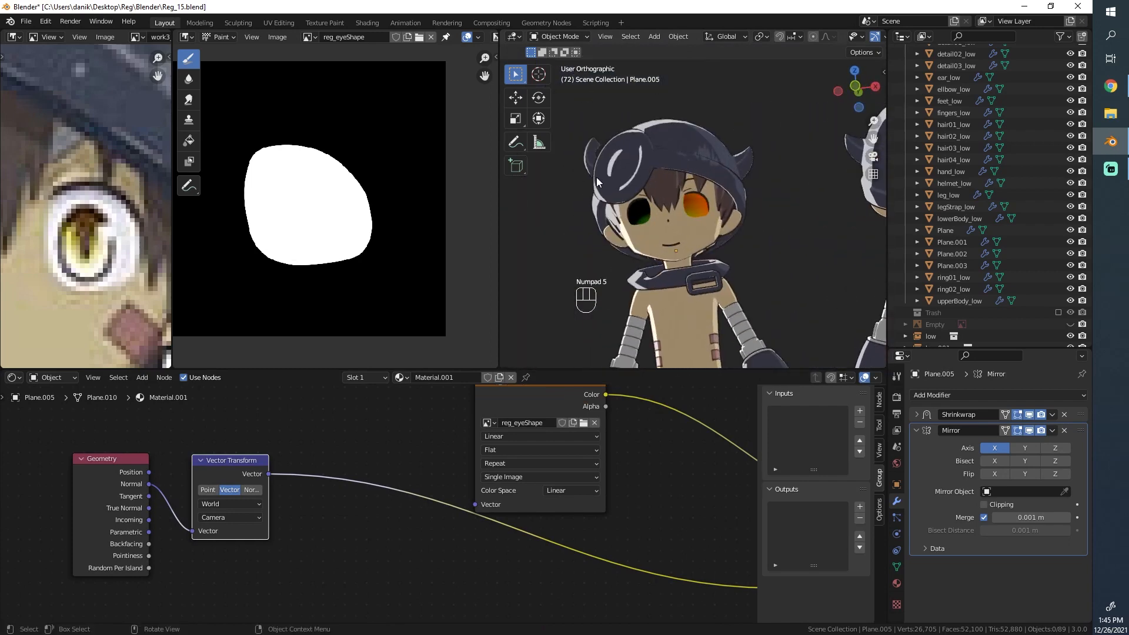
key("KP_5")
scroll(765, 162, "up", 3)
middle_click_drag(765, 162, 688, 136)
scroll(694, 217, "up", 4)
scroll(657, 164, "down", 2)
scroll(688, 200, "up", 5)
key("Tab")
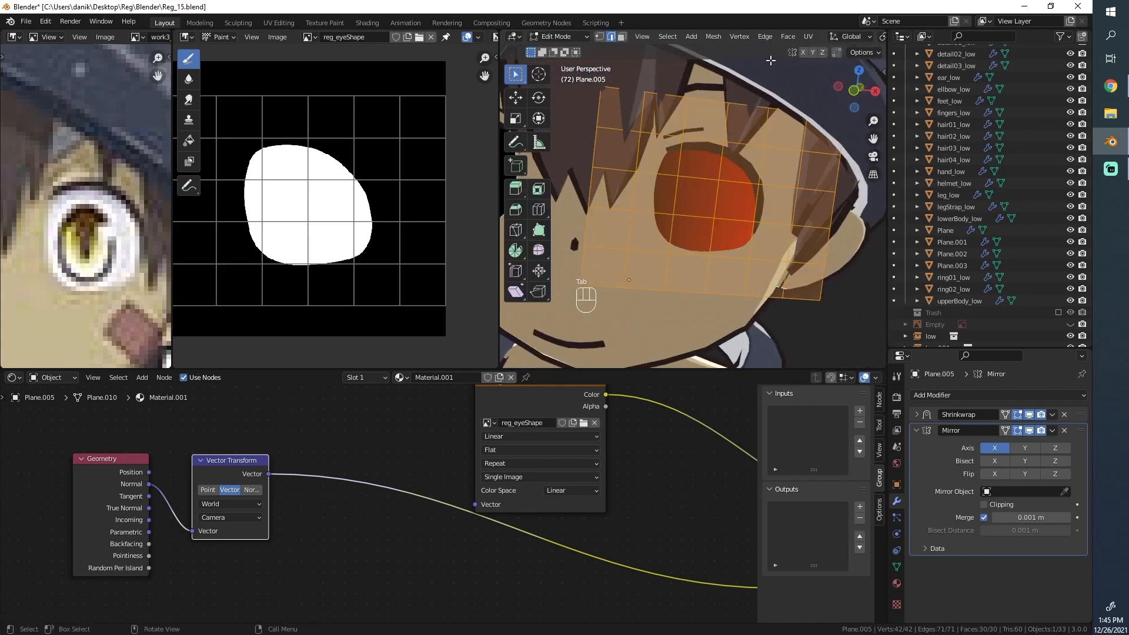
key("Tab")
left_click(827, 36)
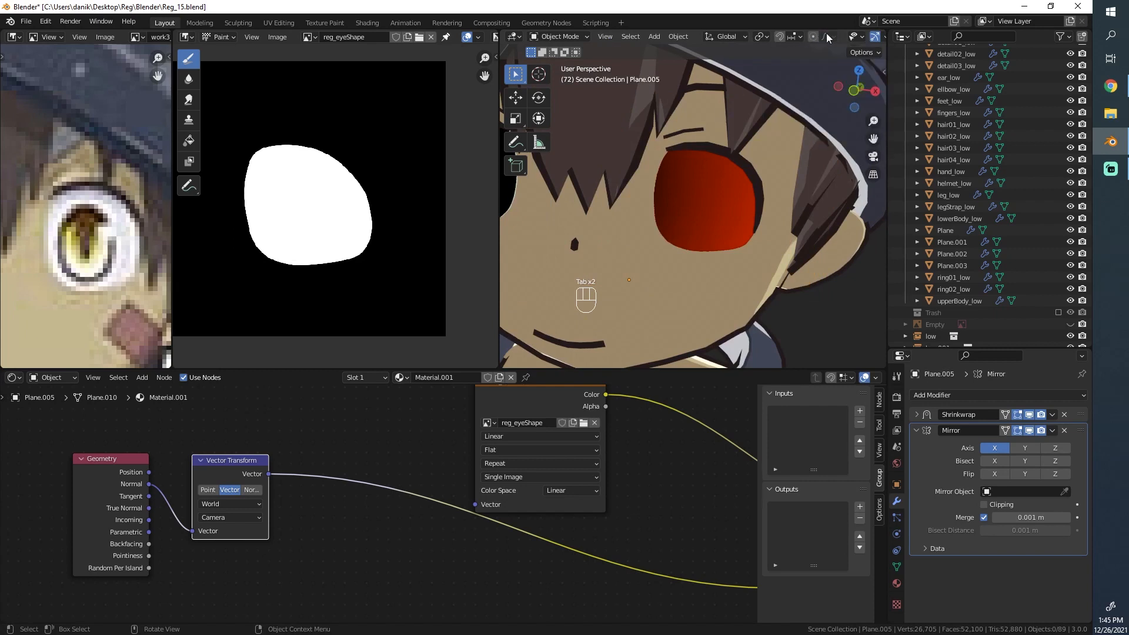
scroll(782, 39, "down", 3)
key("Tab")
key("a")
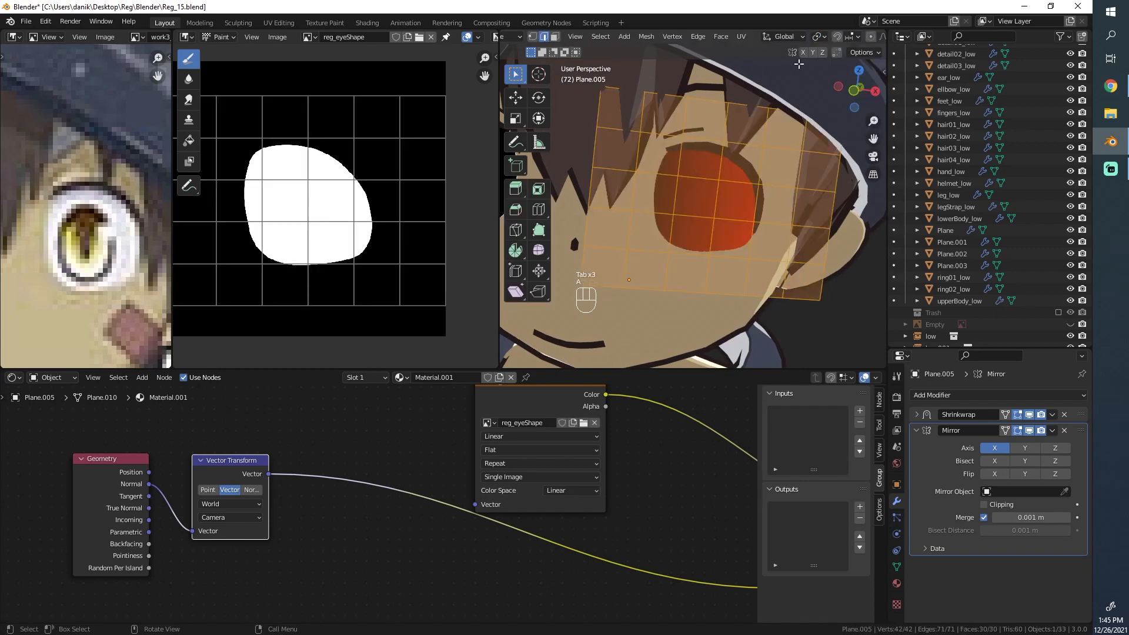
left_click(857, 38)
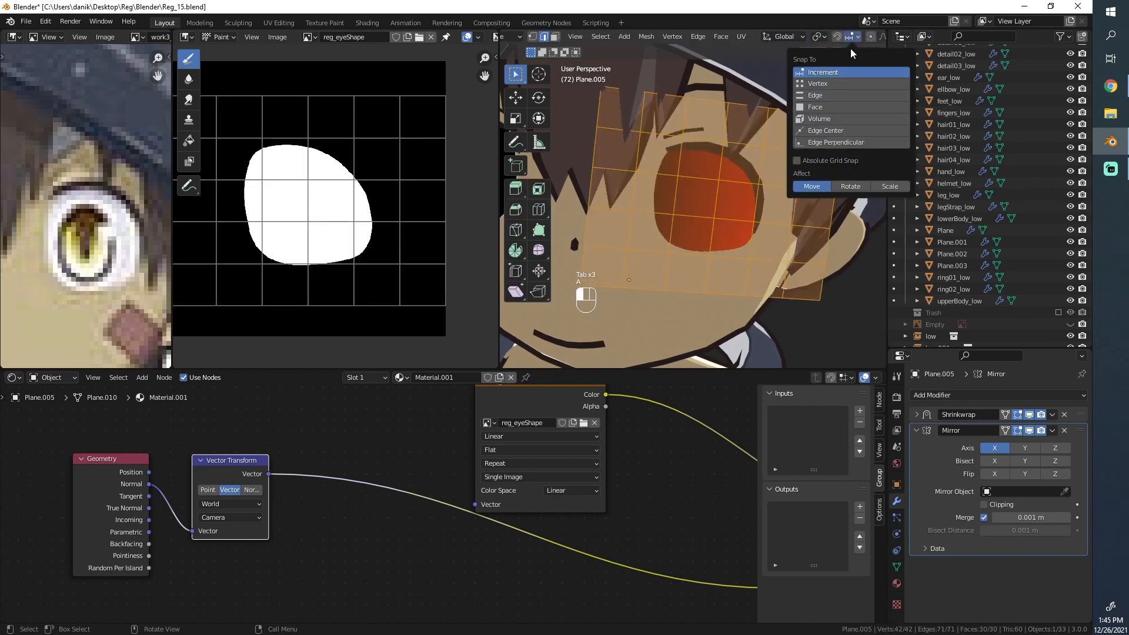
middle_click_drag(789, 38, 695, 37)
left_click(792, 36)
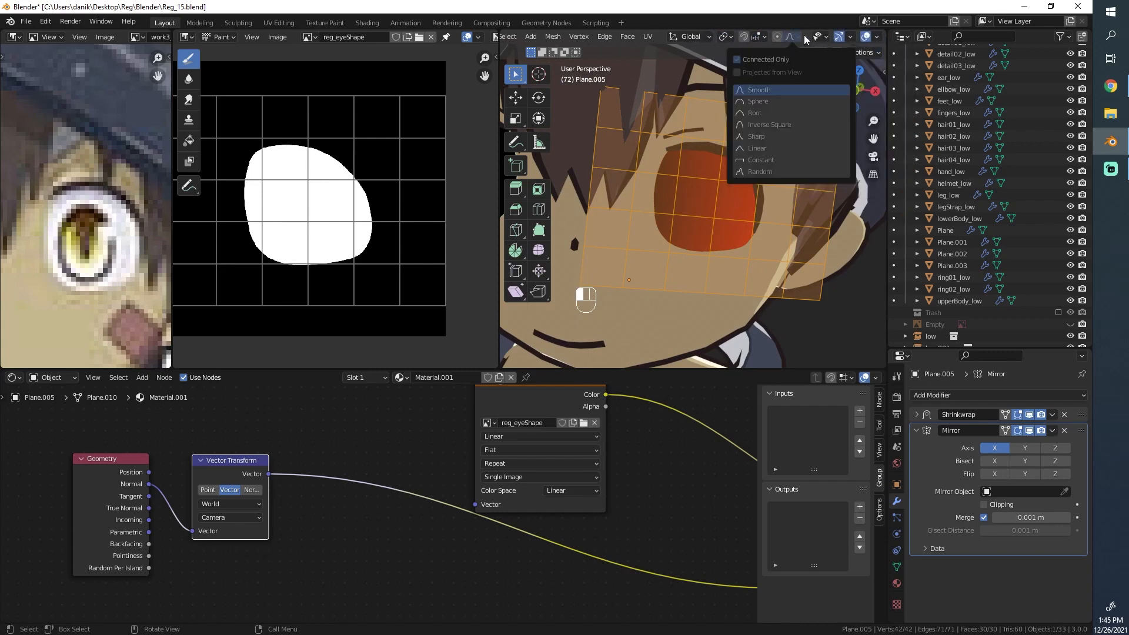
left_click(851, 38)
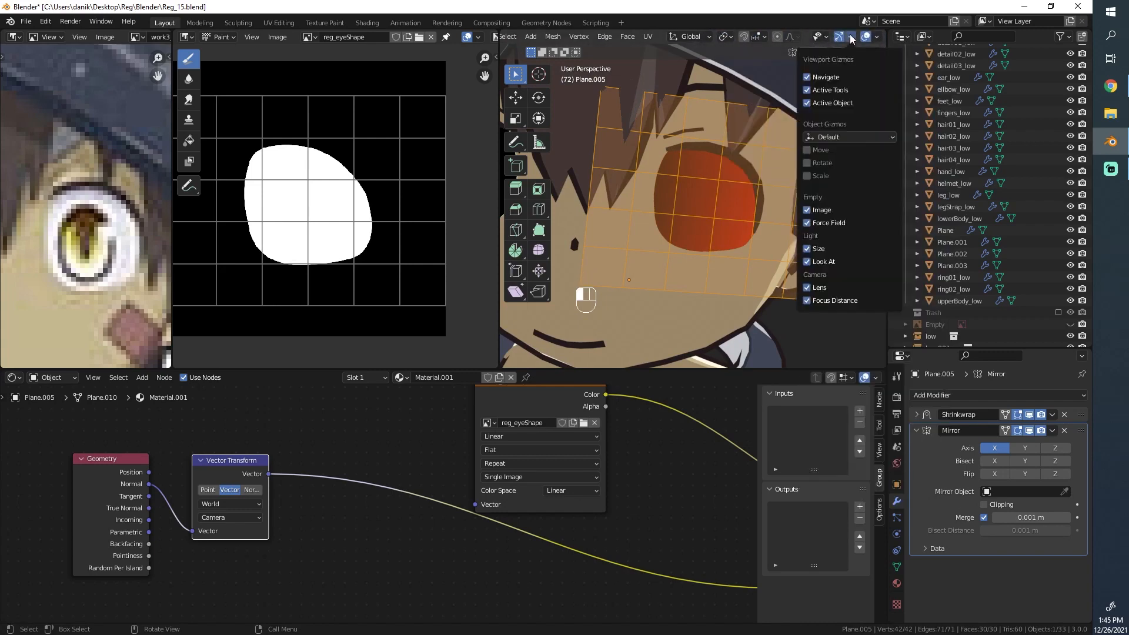
middle_click_drag(795, 38, 720, 37)
left_click(804, 37)
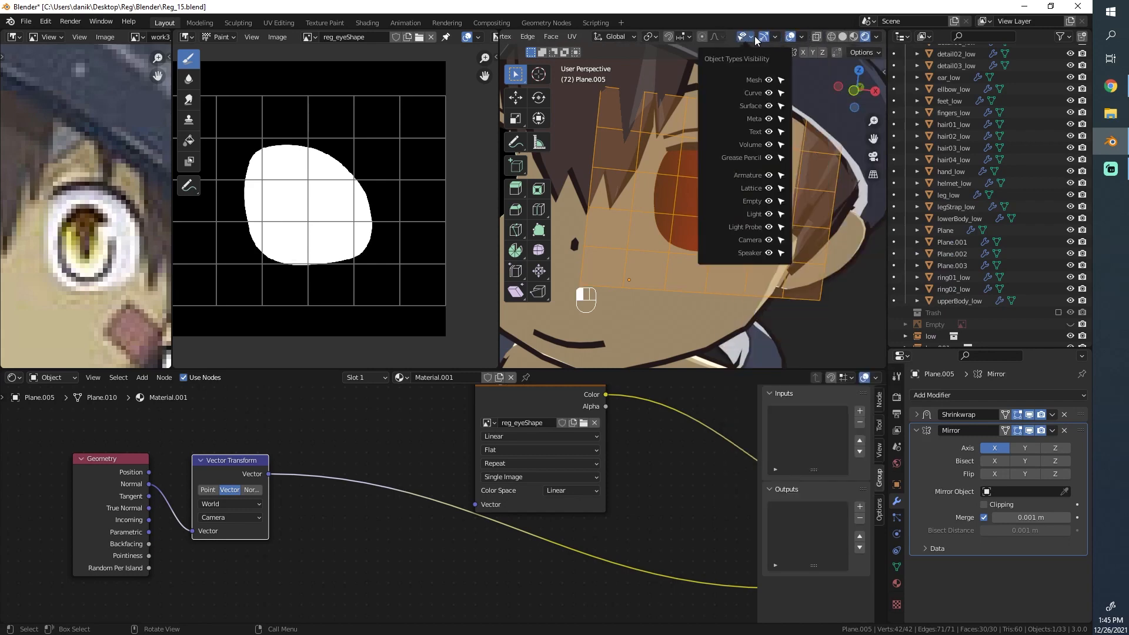
key("Tab")
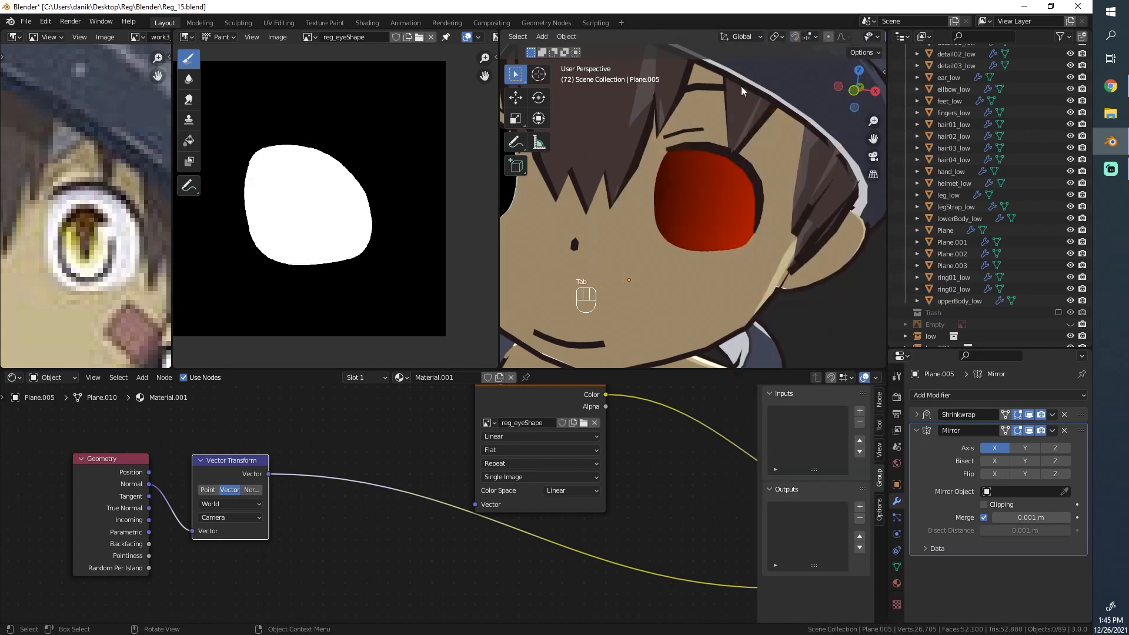
Switch the viewport to Material Preview shading and turn on the Face Orientation overlay to inspect the character's normals.
key("z")
left_click(842, 89)
key("z")
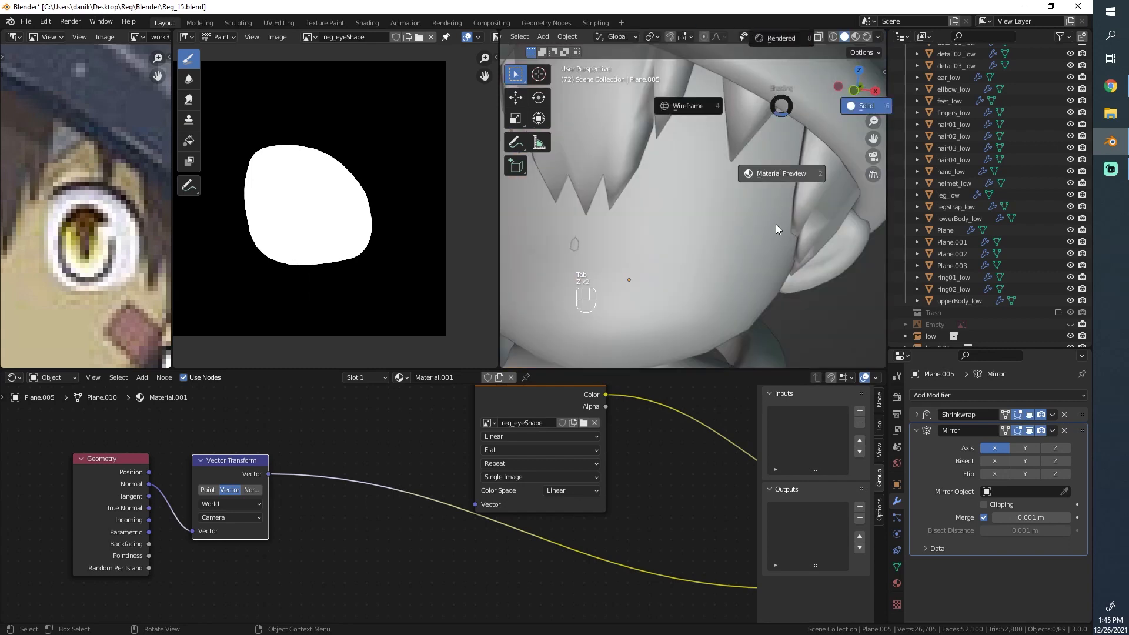
left_click(775, 223)
key("Tab")
key("Tab")
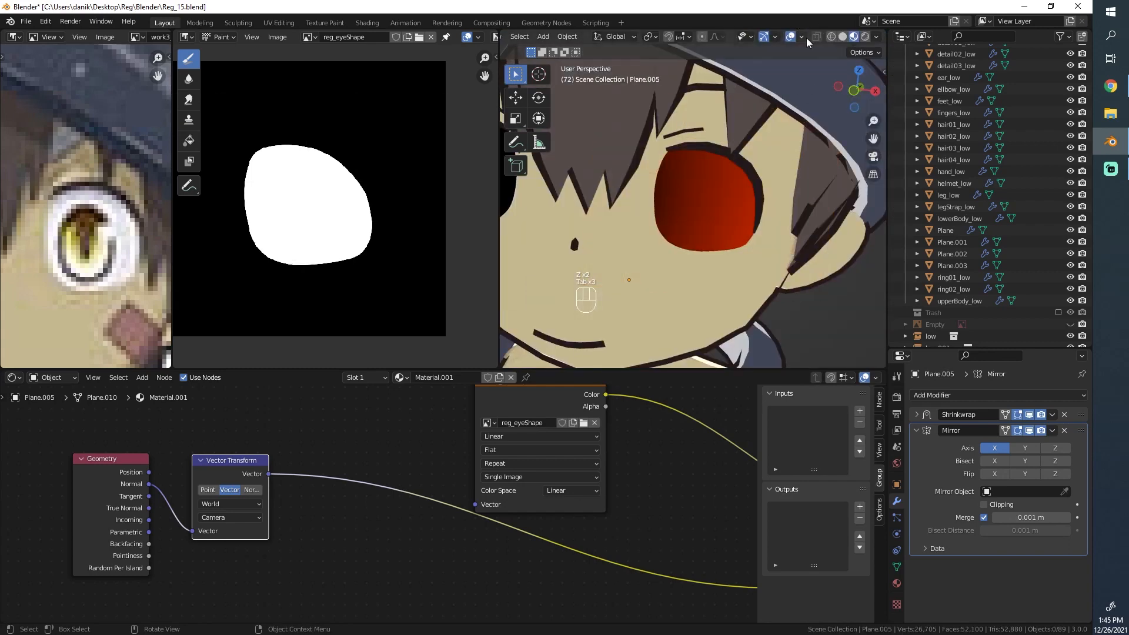
left_click(802, 38)
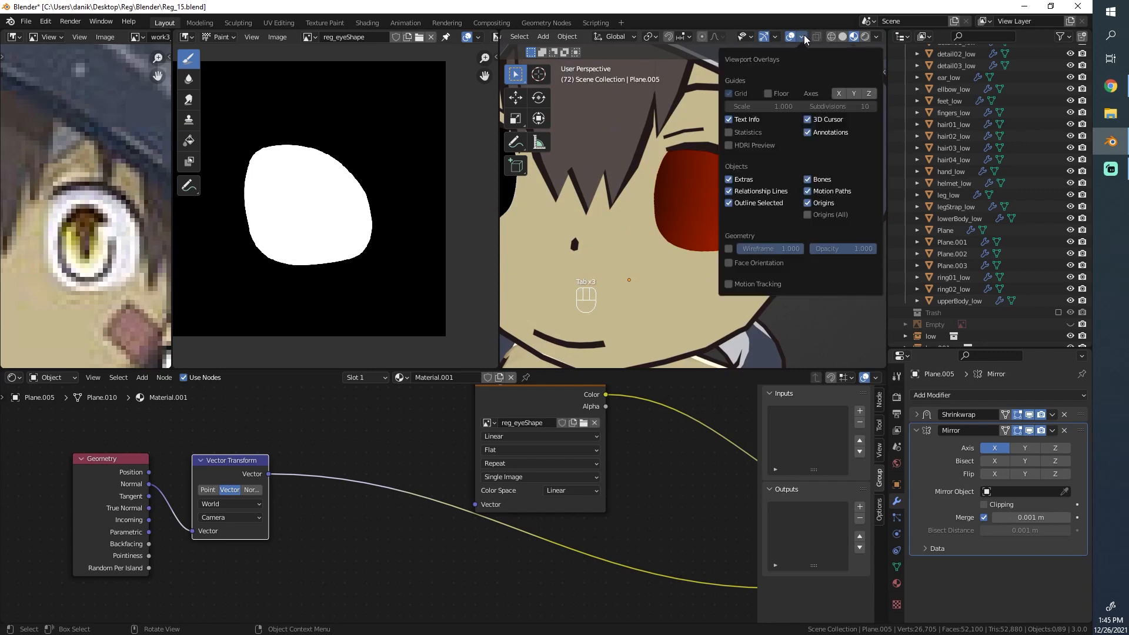
left_click(751, 263)
scroll(539, 228, "down", 3)
middle_click_drag(540, 227, 598, 187)
key("Tab")
key("Tab")
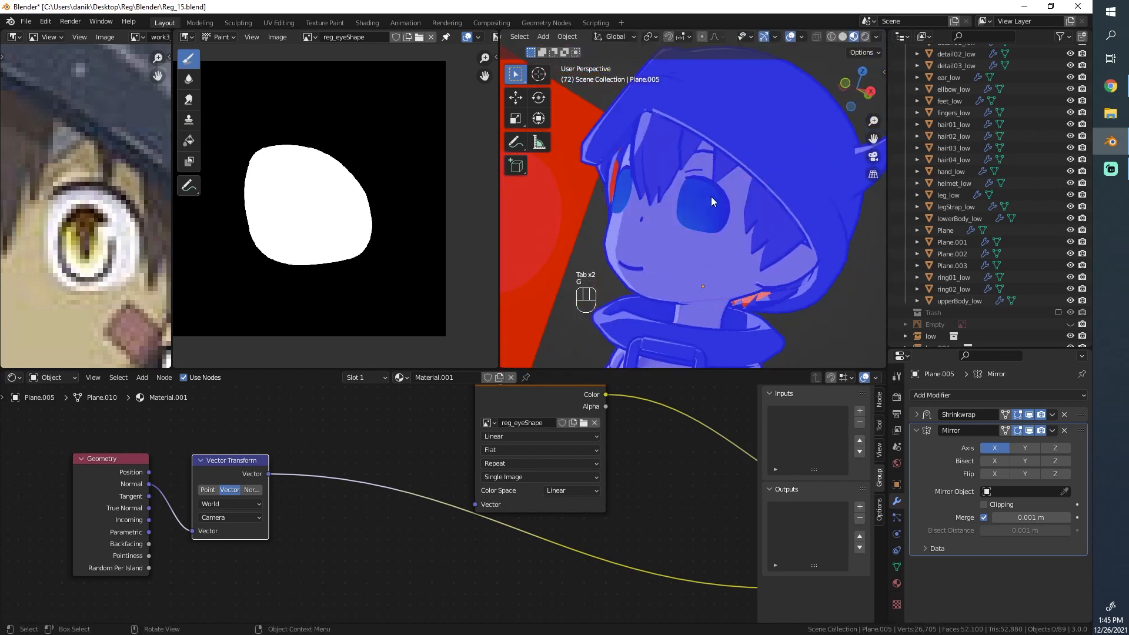
Select the masked eye plane, Plane.005, from the overlapping planes on the eye.
left_click(711, 196)
left_click(710, 197)
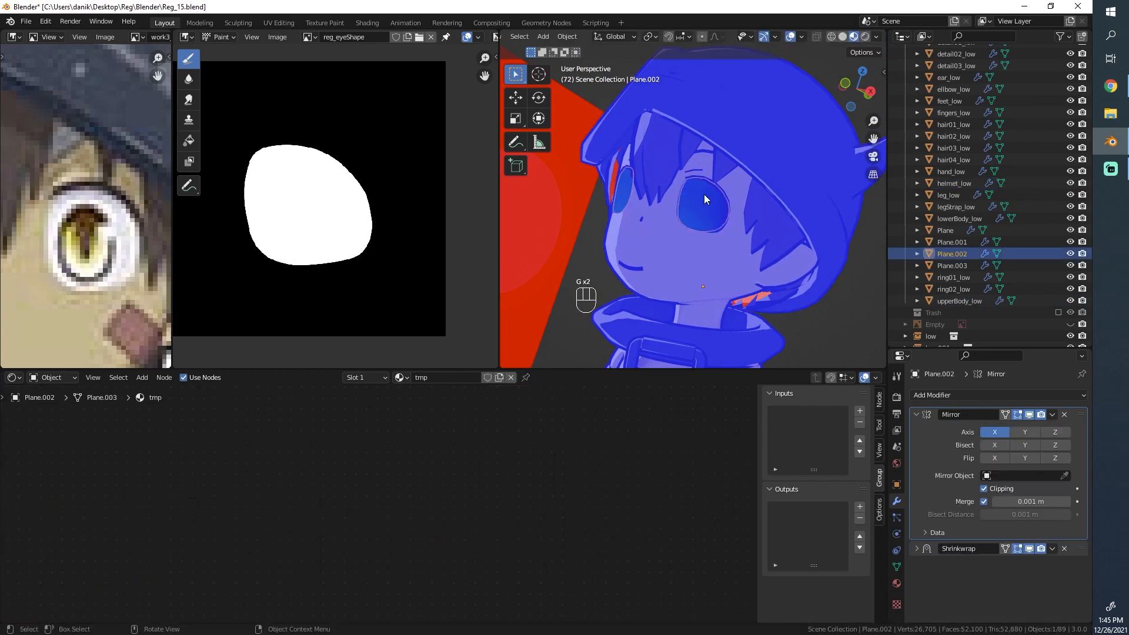
left_click(711, 199)
left_click(711, 198)
left_click(711, 198)
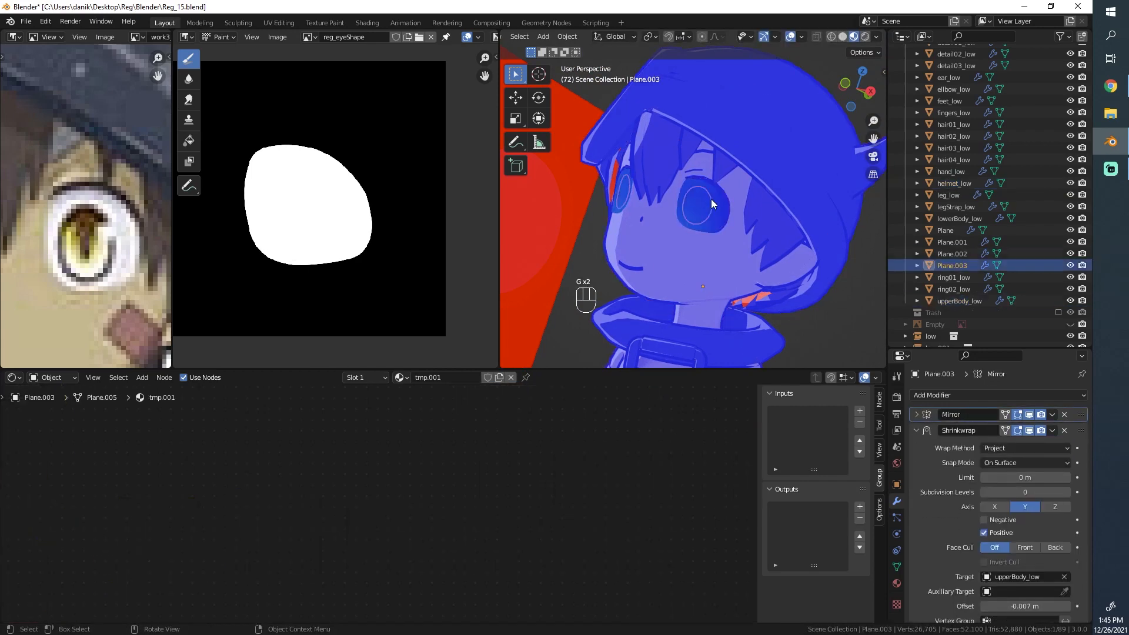
left_click(711, 198)
Try moving the eye plane away from the face to inspect the orientation of its front and back sides.
key("g")
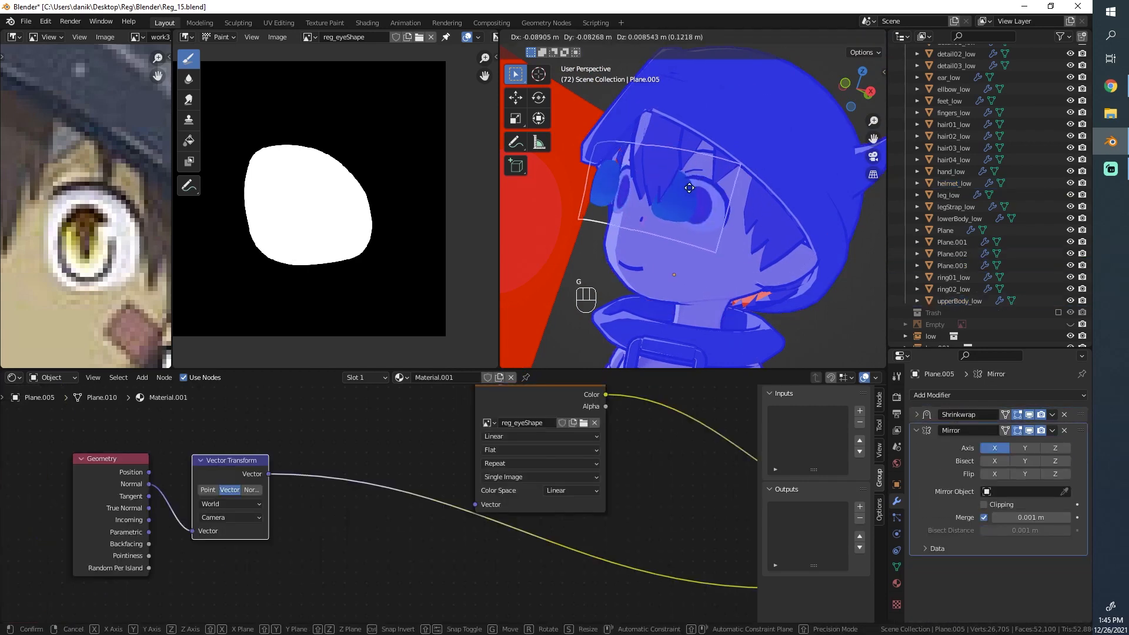
right_click(601, 173)
middle_click_drag(601, 173, 676, 254)
key("g")
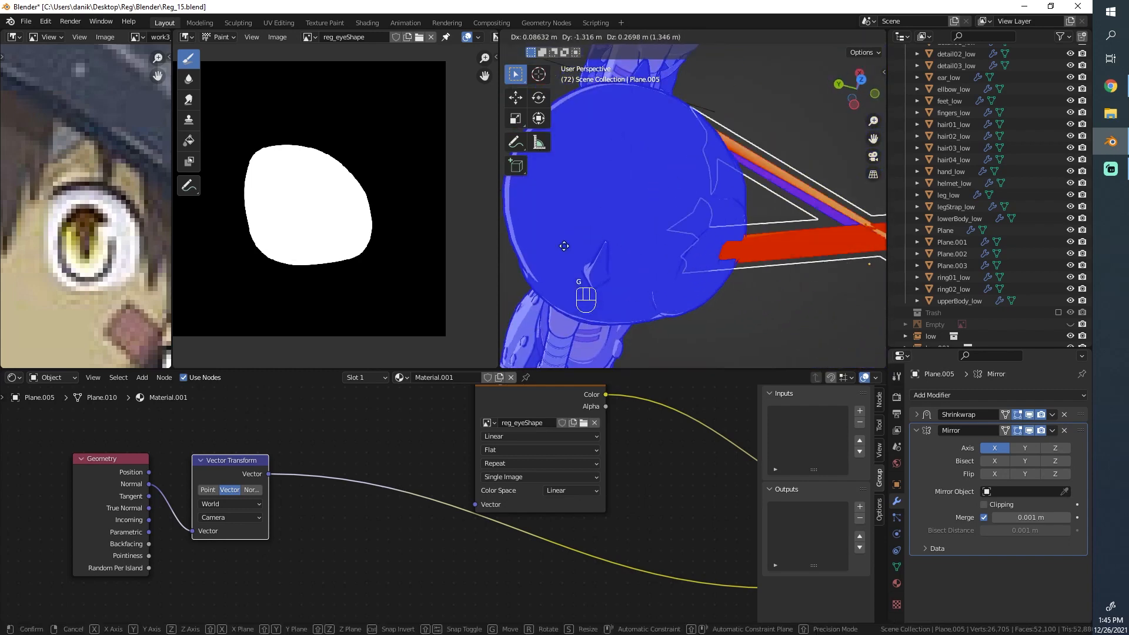
right_click(532, 274)
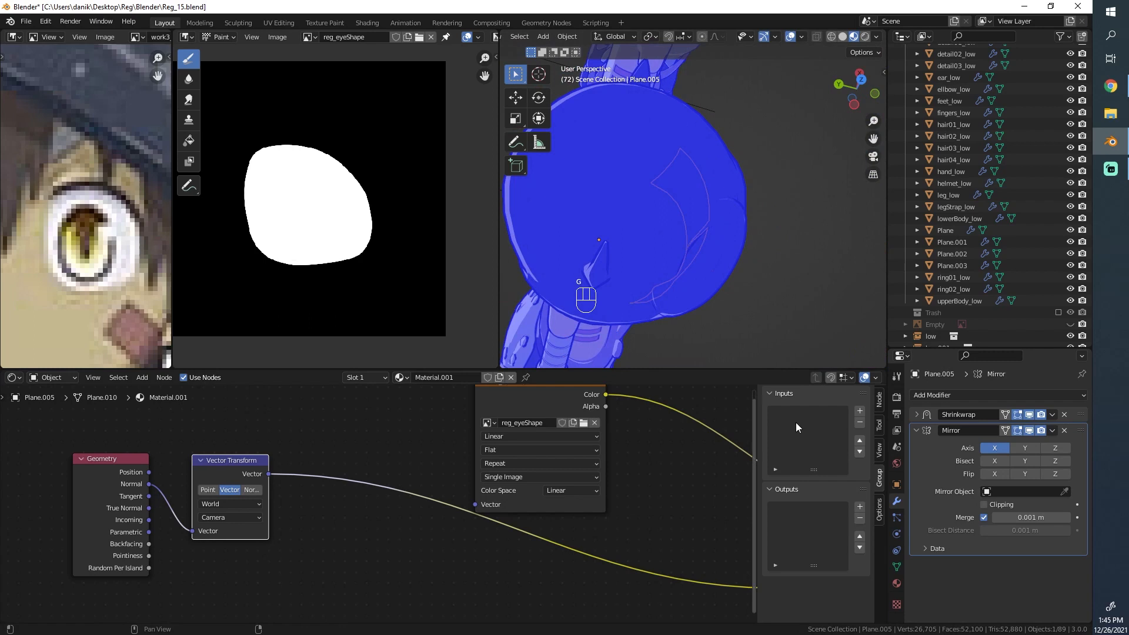
Try toggling the viewport display of the eye plane's Mirror modifier, inspect the face, and undo the change.
left_click(1029, 430)
middle_click_drag(676, 277, 704, 241)
scroll(785, 220, "up", 5)
key("alt+a")
key("ctrl+z")
key("ctrl+z")
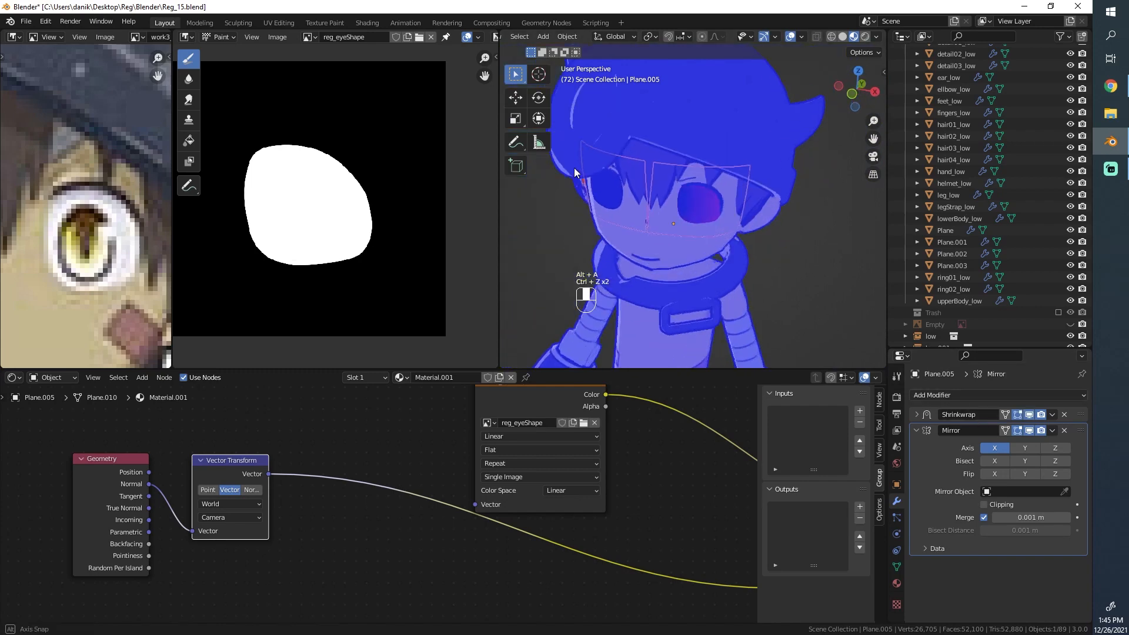
Turn off the Face Orientation overlay and switch the viewport to Rendered shading.
middle_click_drag(574, 168, 789, 72)
left_click(800, 37)
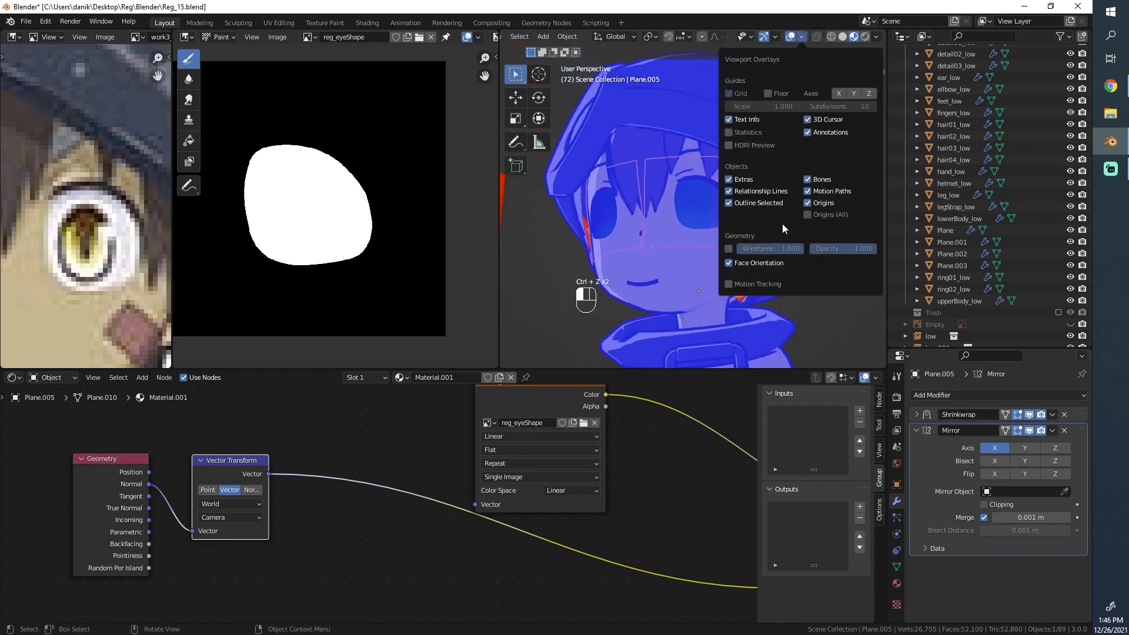
left_click(756, 263)
middle_click_drag(755, 264, 705, 192)
key("z")
left_click(712, 101)
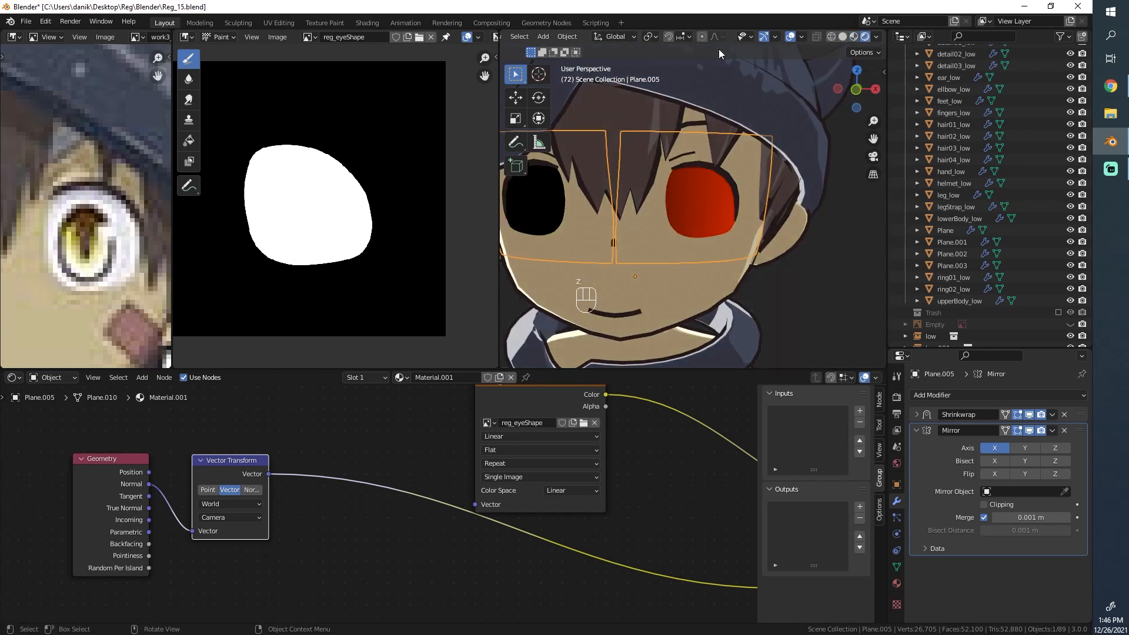
Move the Vector Transform node closer to the Geometry node.
scroll(679, 242, "up", 1)
scroll(680, 243, "down", 3)
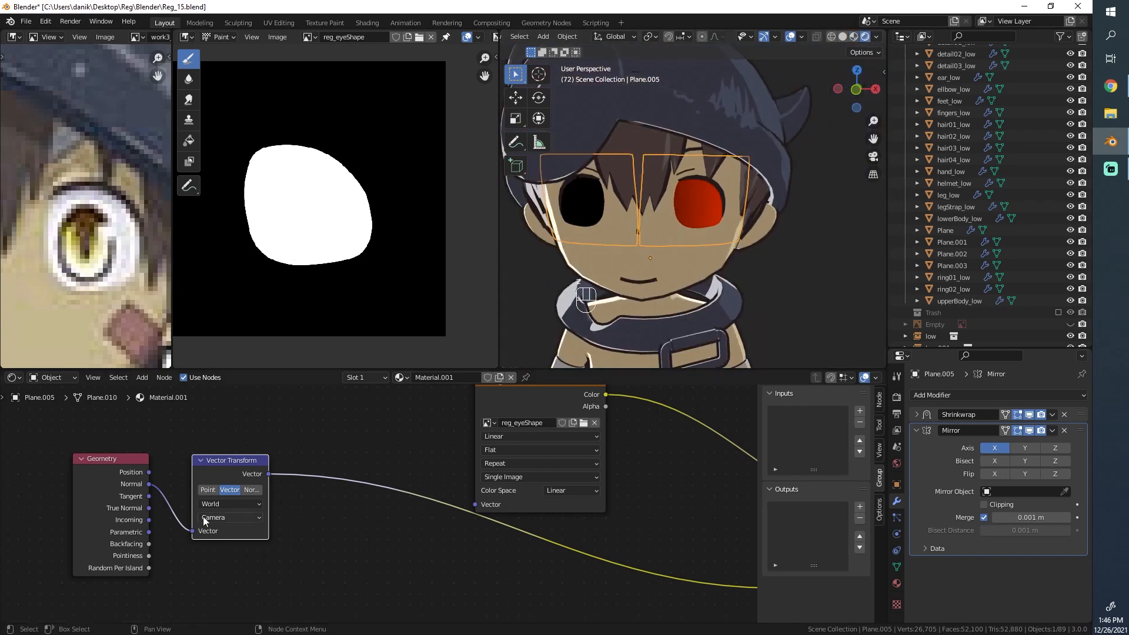
left_click_drag(214, 455, 186, 459)
Examine how the eyes' normal colors shift as the viewing angle changes, and deselect the Vector Transform node.
scroll(185, 459, "down", 2)
middle_click_drag(599, 329, 700, 246)
scroll(697, 214, "up", 5)
scroll(699, 245, "down", 3)
middle_click_drag(635, 247, 751, 238)
scroll(751, 237, "down", 1)
scroll(751, 236, "up", 1)
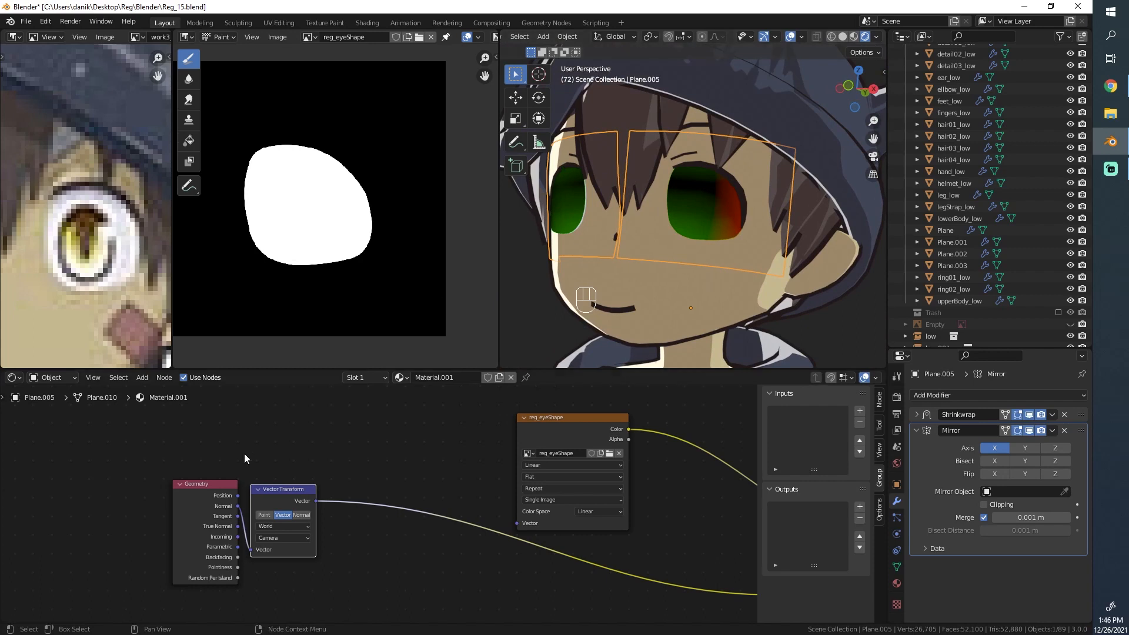
scroll(245, 453, "up", 2)
key("alt+a")
mouse_move(660, 193)
middle_mouse_down()
mouse_move(686, 211)
mouse_move(652, 203)
mouse_move(792, 210)
mouse_move(586, 203)
mouse_move(731, 204)
mouse_move(601, 197)
mouse_move(699, 198)
mouse_move(699, 72)
mouse_move(696, 270)
mouse_move(689, 121)
mouse_move(678, 235)
mouse_move(671, 223)
mouse_move(647, 247)
middle_mouse_up()
scroll(375, 485, "up", 2)
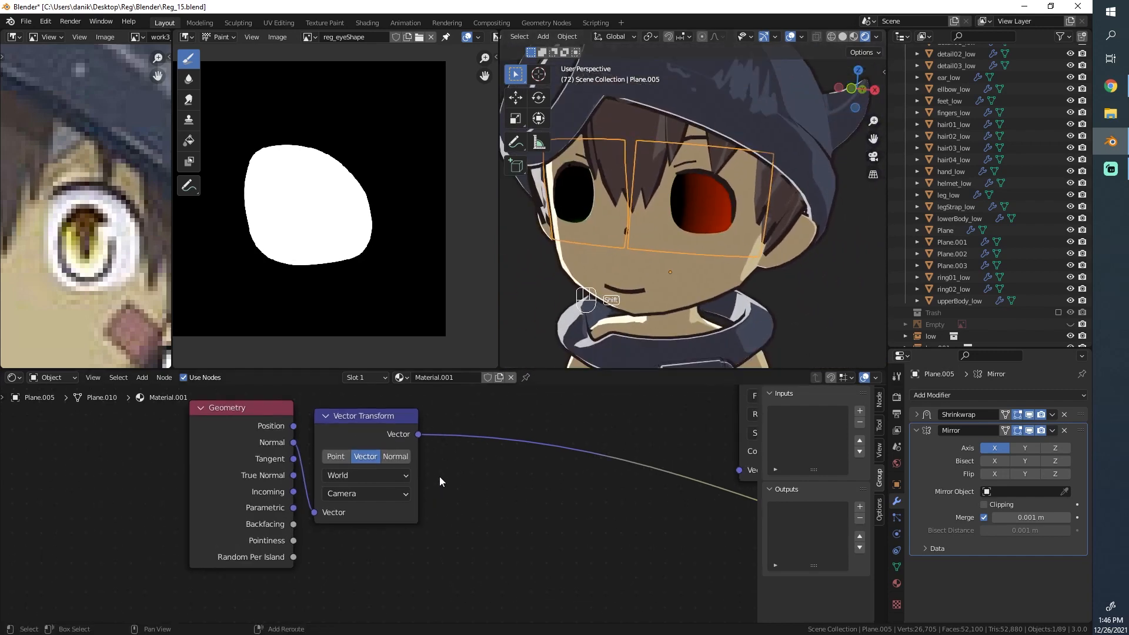
Insert a Vector Math node set to Multiply on the link coming out of the Vector Transform node.
key("shift+a")
mouse_move(447, 477)
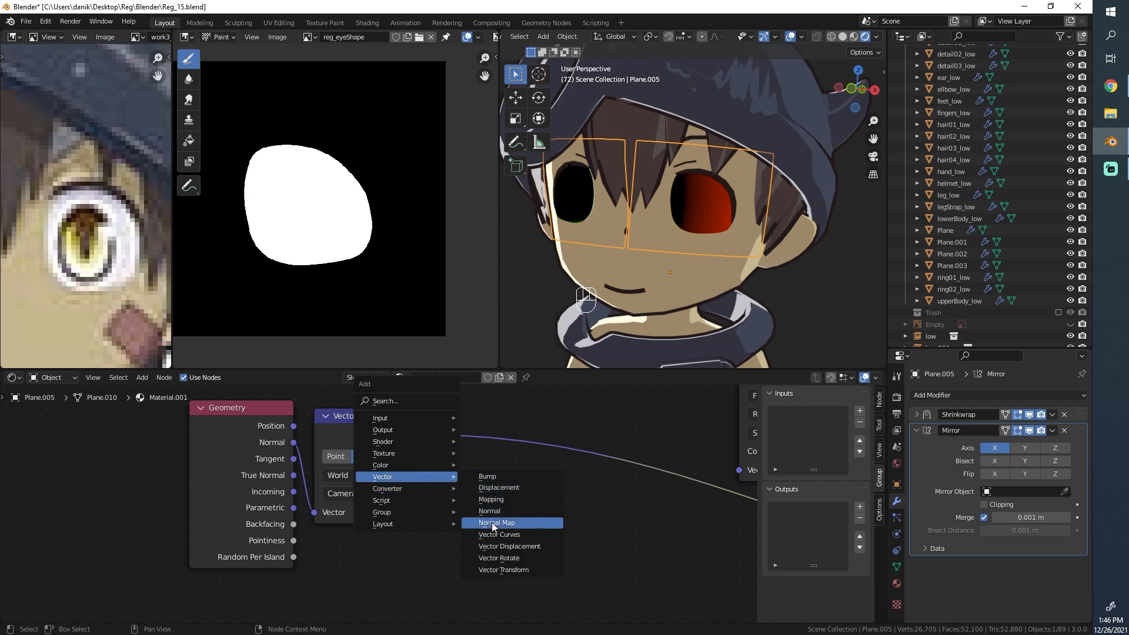
mouse_move(411, 486)
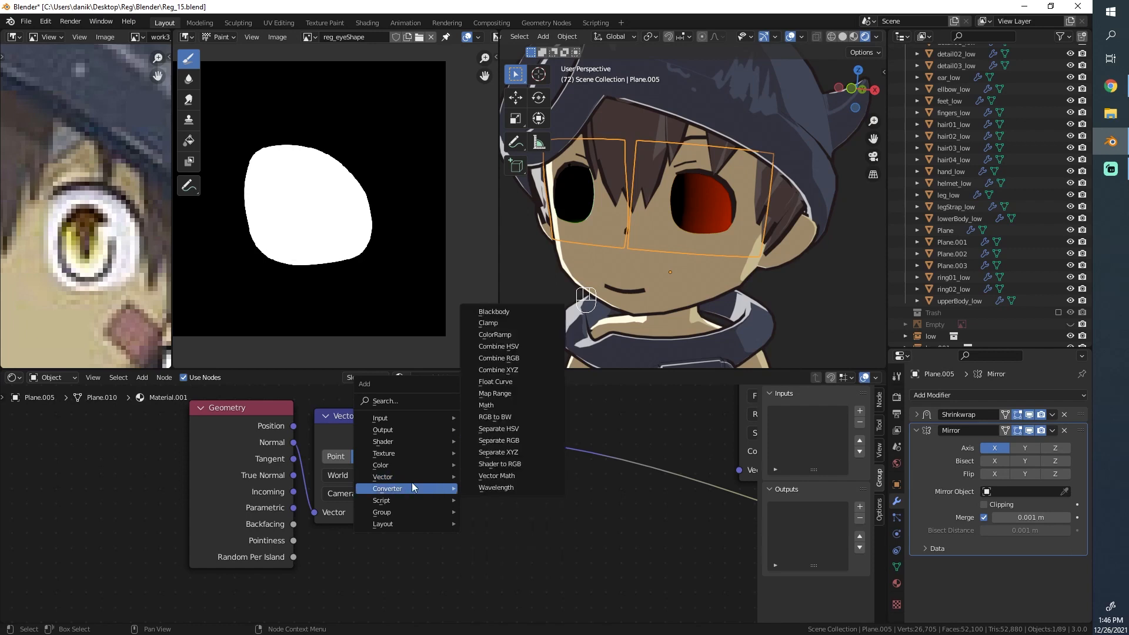
left_click(496, 475)
left_click(493, 424)
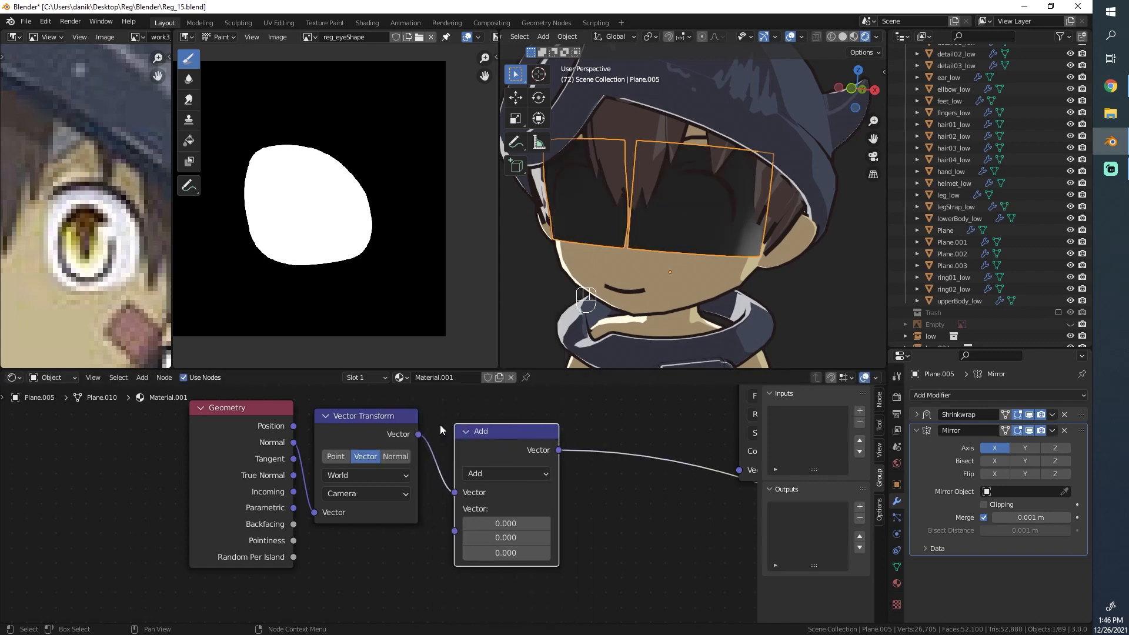
left_click(485, 473)
left_click(517, 425)
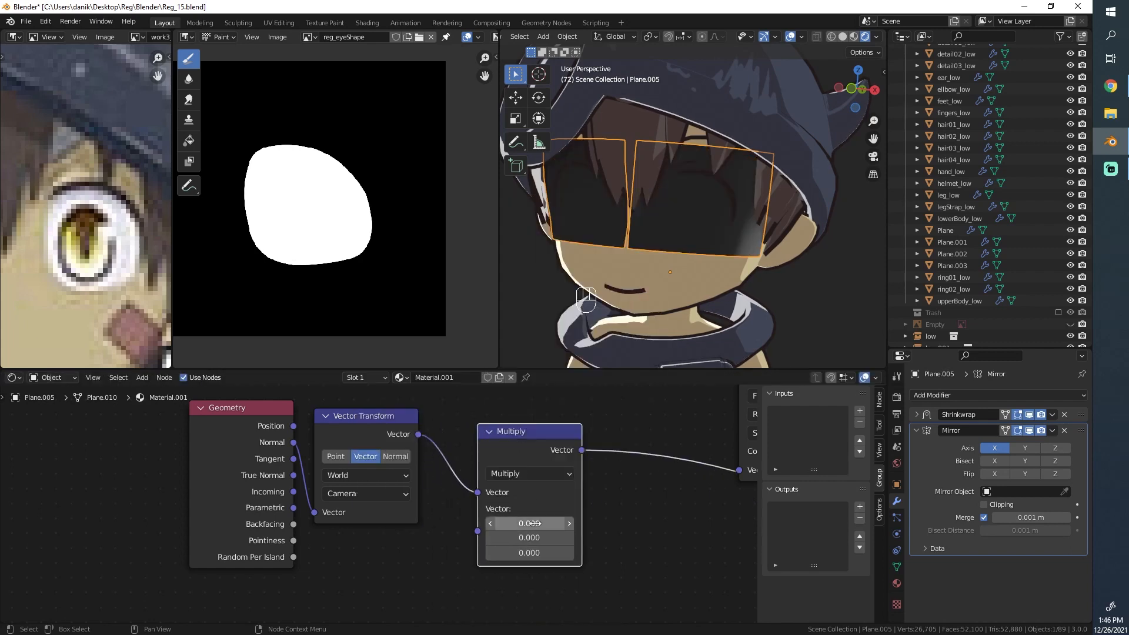
Set the first two components of the Multiply node's second vector to 1.
left_click(535, 523)
type("1")
key("Tab")
type("1")
key("Tab")
left_click(617, 563)
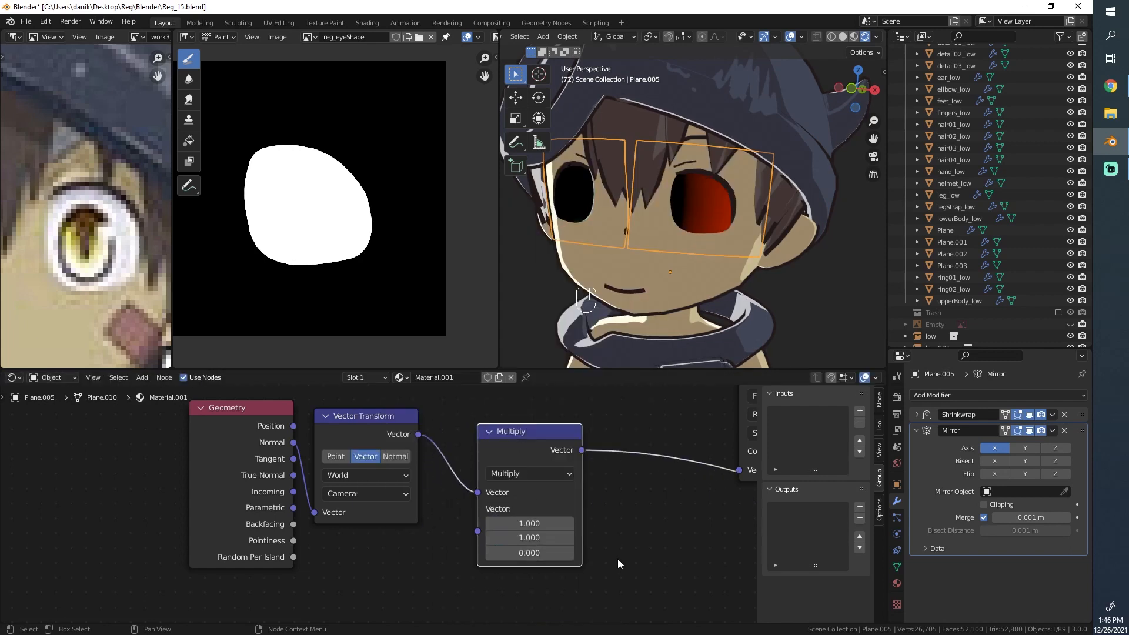
Line up the Vector Transform and Multiply nodes closely beside the Geometry node.
left_click_drag(543, 428, 495, 415)
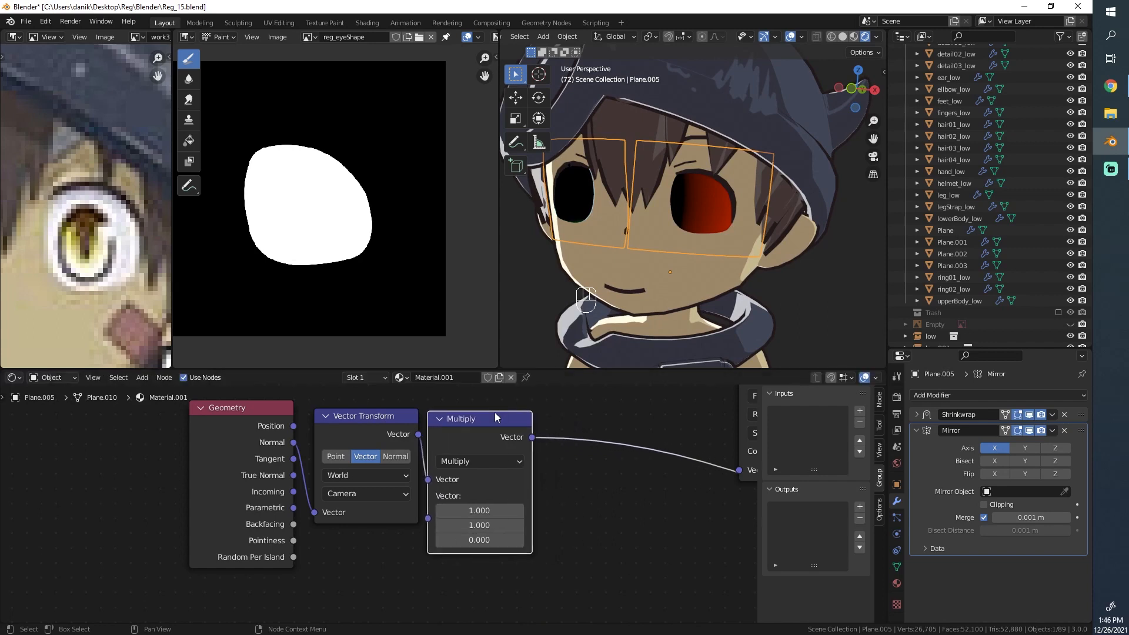
left_click(367, 422)
left_click_drag(367, 422, 355, 414)
left_click_drag(493, 413, 480, 437)
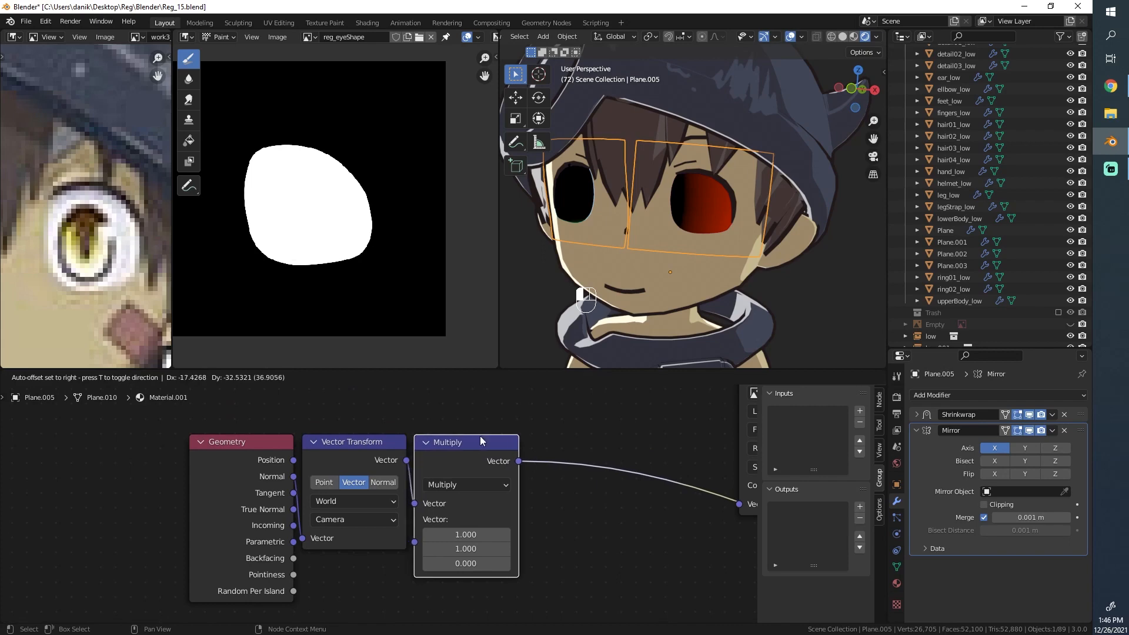
Select the Geometry, Vector Transform and Multiply nodes together and move them down and away from the reg_eyeShape texture node.
scroll(605, 518, "down", 2)
scroll(605, 519, "down", 2)
middle_click_drag(723, 185, 735, 101)
scroll(735, 106, "down", 2)
middle_click_drag(421, 536, 514, 532)
key("alt+a")
key("b")
left_click_drag(614, 613, 221, 474)
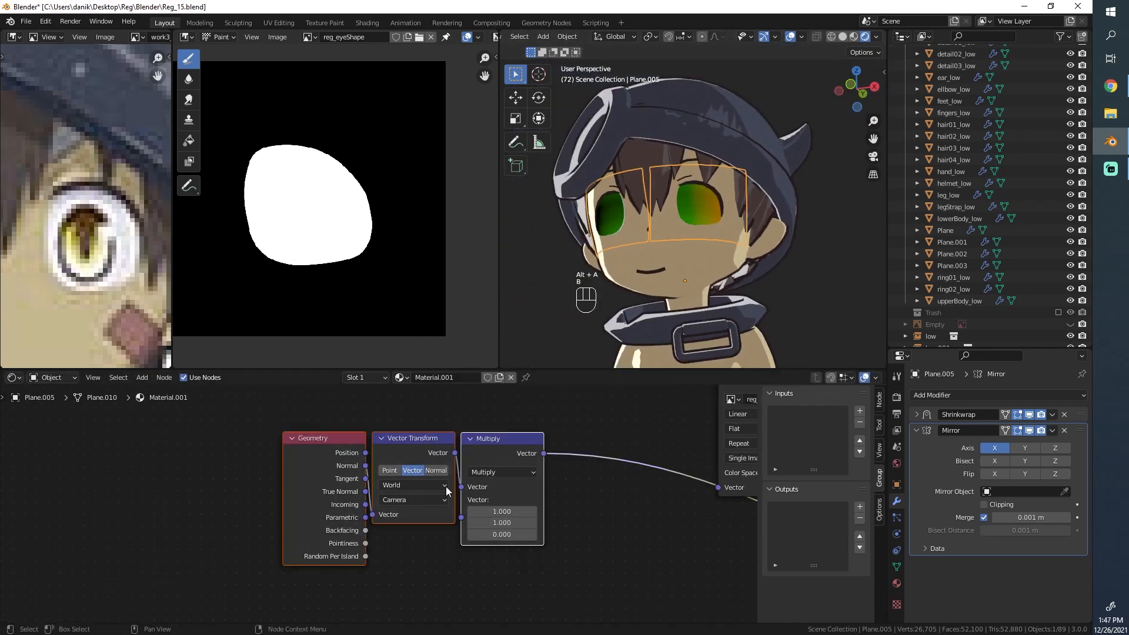
scroll(614, 558, "down", 2)
key("g")
left_click(512, 555)
scroll(528, 473, "up", 1)
key("g")
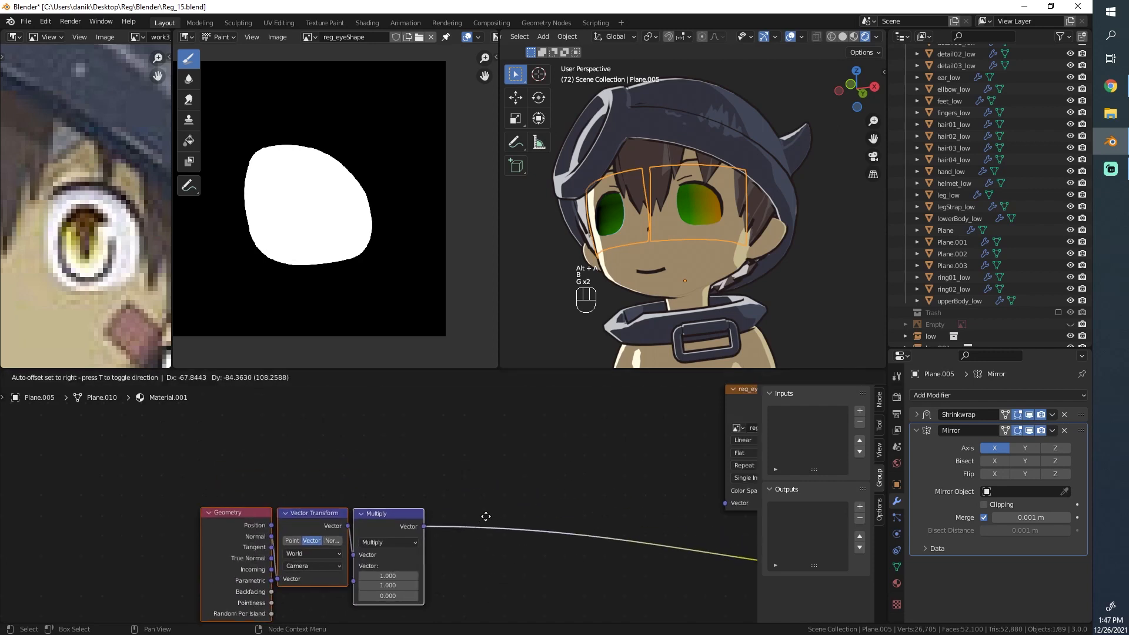
left_click(469, 493)
scroll(115, 506, "down", 2)
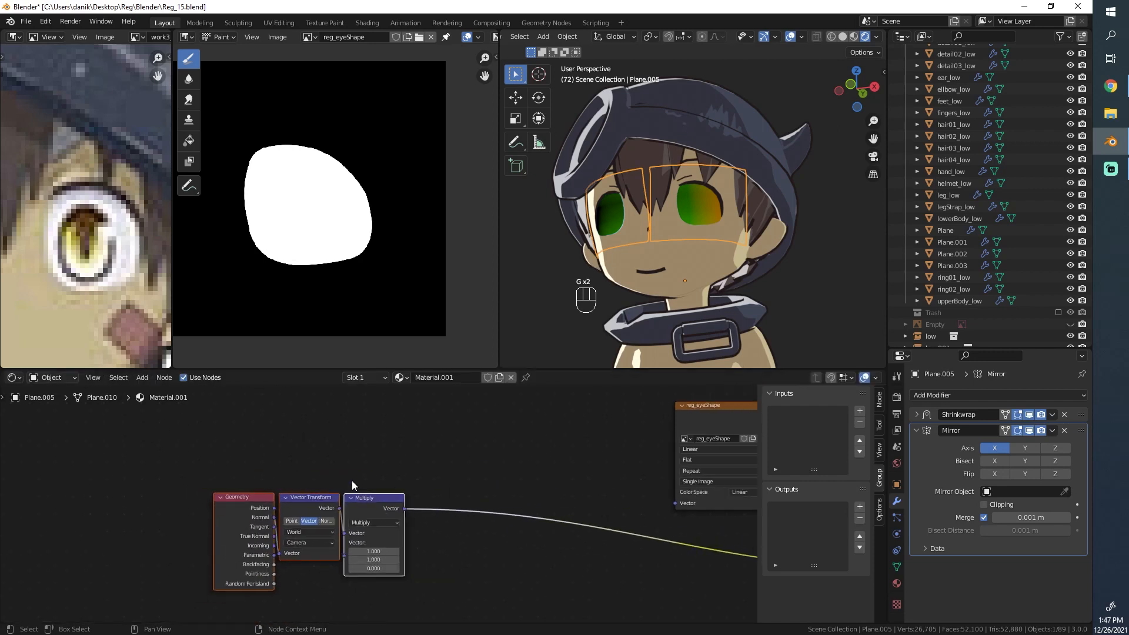
Move the reg_eyeShape image texture node up and away from the shader nodes to free space in the node tree.
middle_click_drag(708, 203, 619, 244)
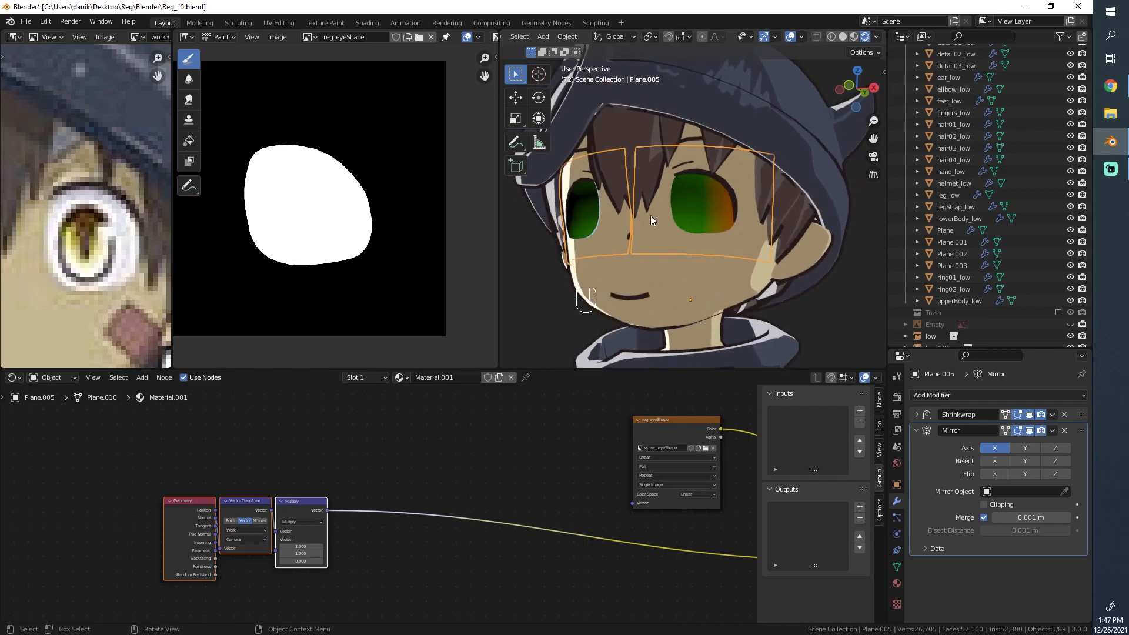
scroll(650, 215, "down", 4)
scroll(502, 434, "up", 1)
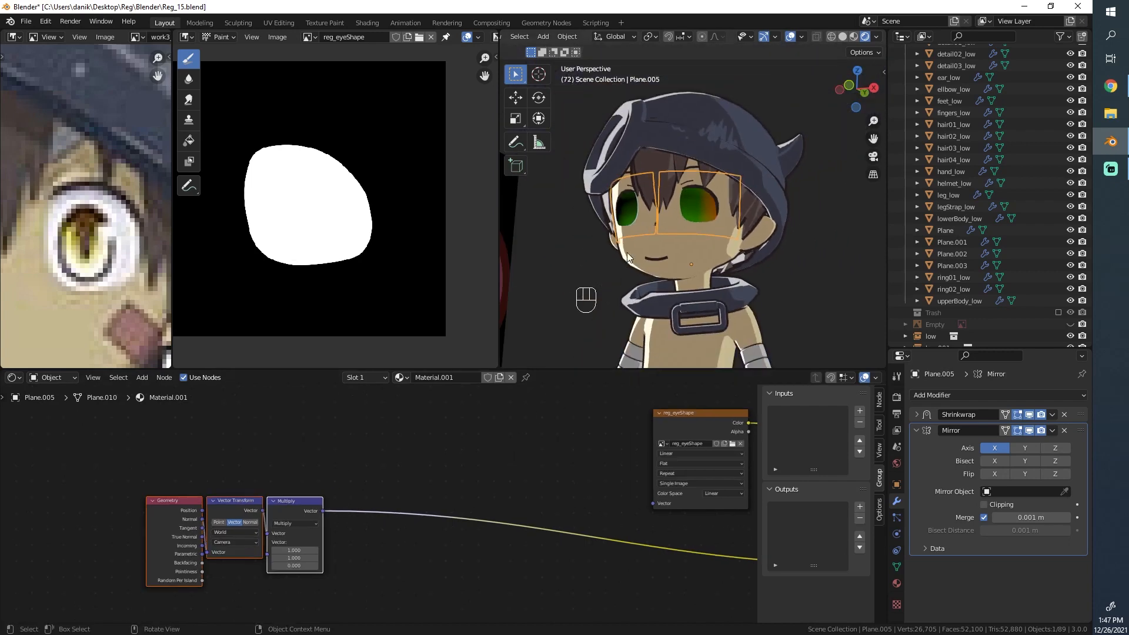
scroll(628, 256, "down", 4)
middle_click_drag(628, 256, 654, 228)
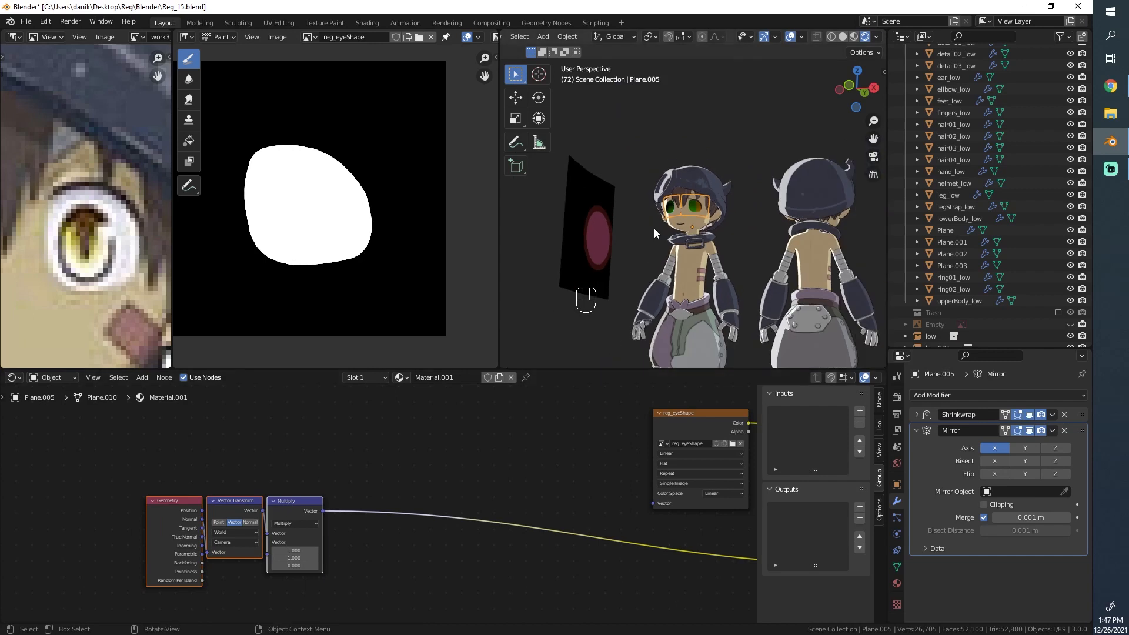
middle_click_drag(646, 436, 628, 455)
left_click(665, 427)
key("g")
left_click(612, 382)
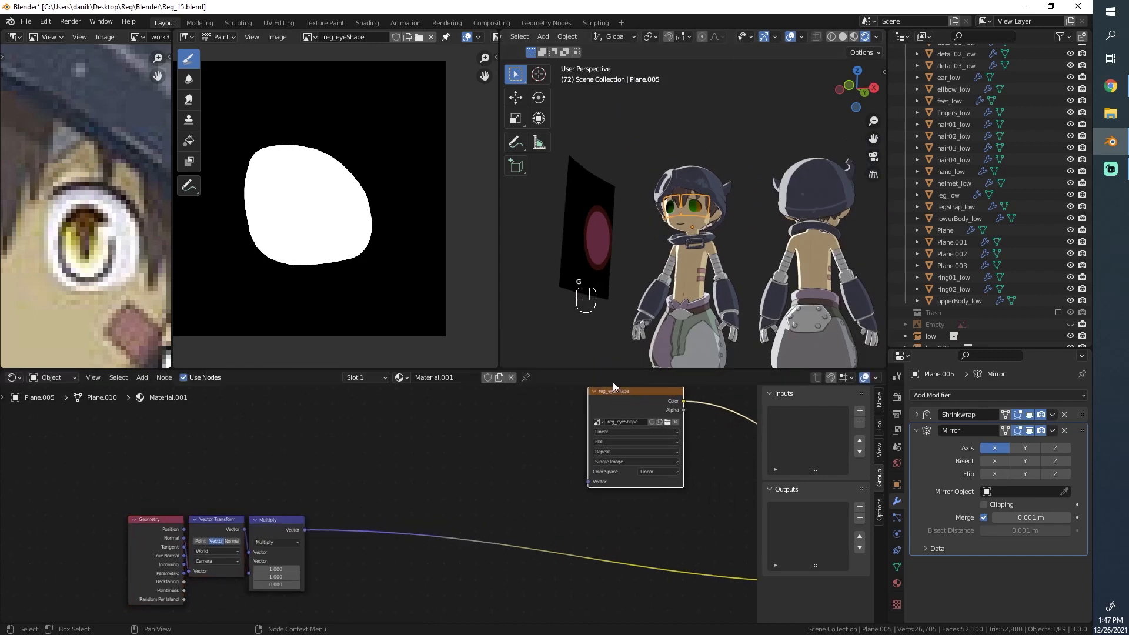
Add a UV Map node and connect its UV output to the Vector input of the reg_eyeShape texture node.
scroll(685, 239, "up", 8)
key("shift+a")
mouse_move(410, 404)
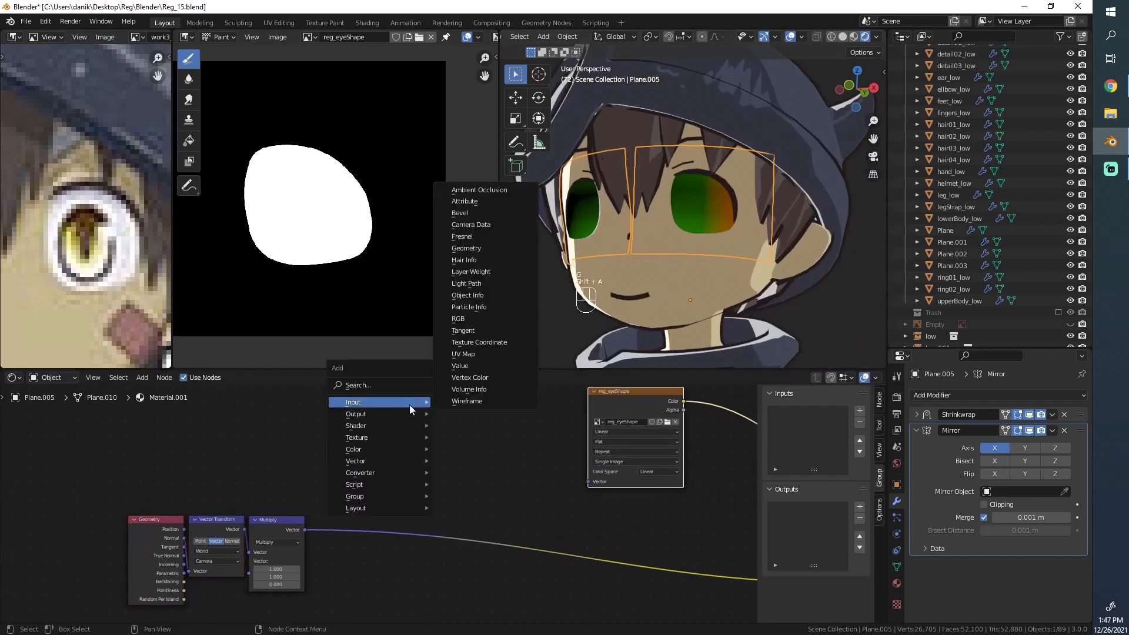
left_click(463, 354)
left_click(411, 419)
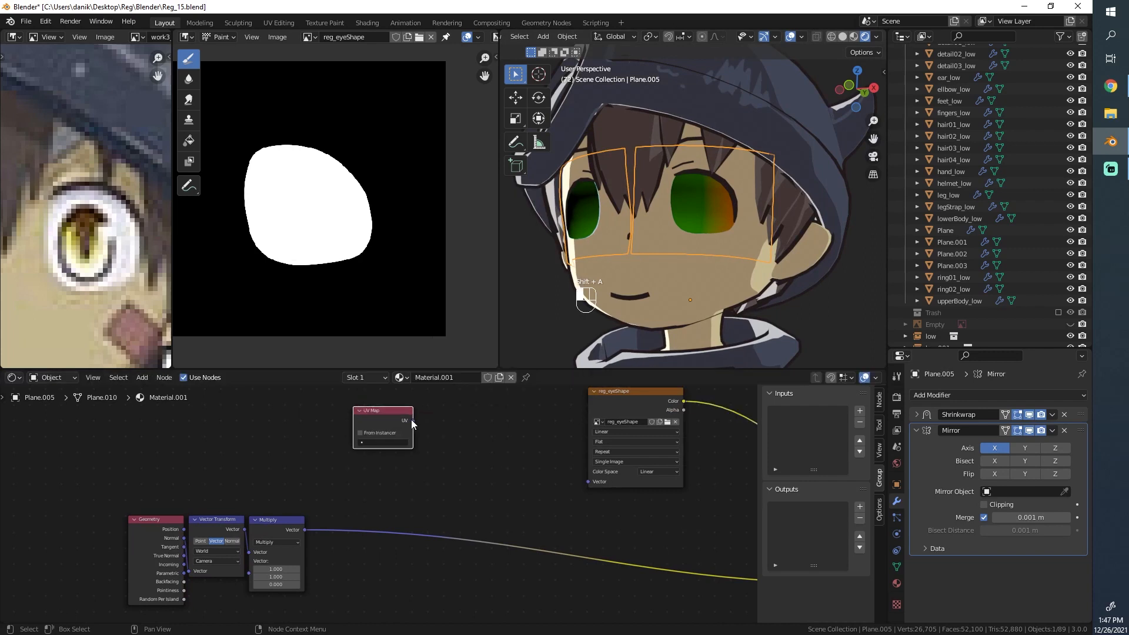
left_click_drag(411, 419, 588, 481)
Connect the UV Map node's UV output to the Emission shader's Color input to preview the coordinates on the eye.
scroll(717, 239, "up", 5)
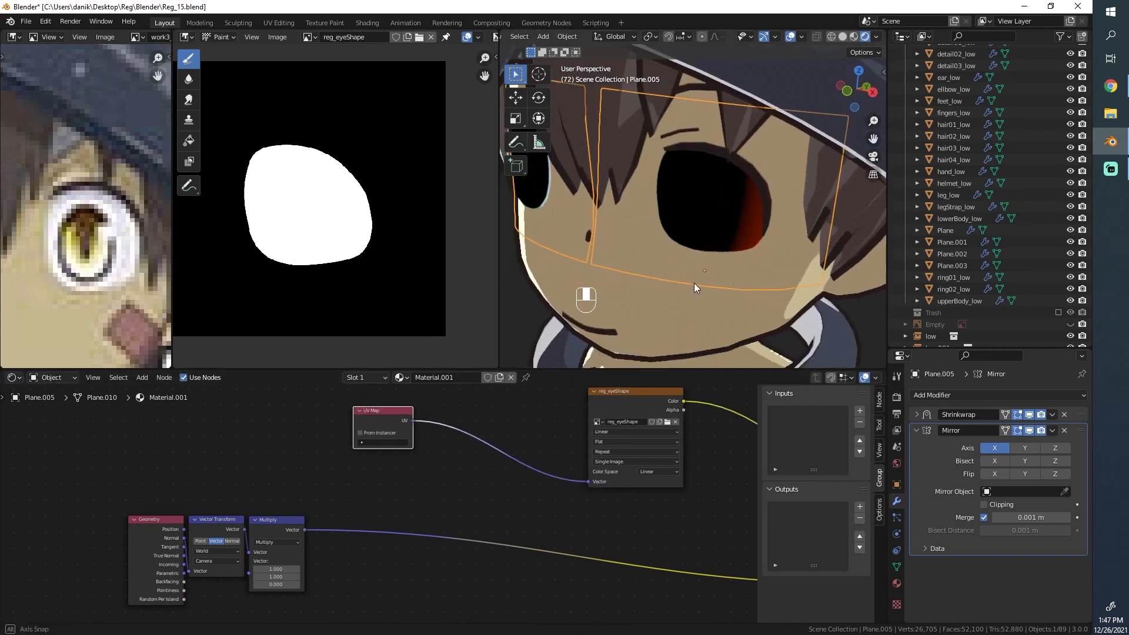
middle_click_drag(694, 287, 661, 414)
scroll(342, 414, "down", 2)
left_click_drag(314, 402, 667, 531)
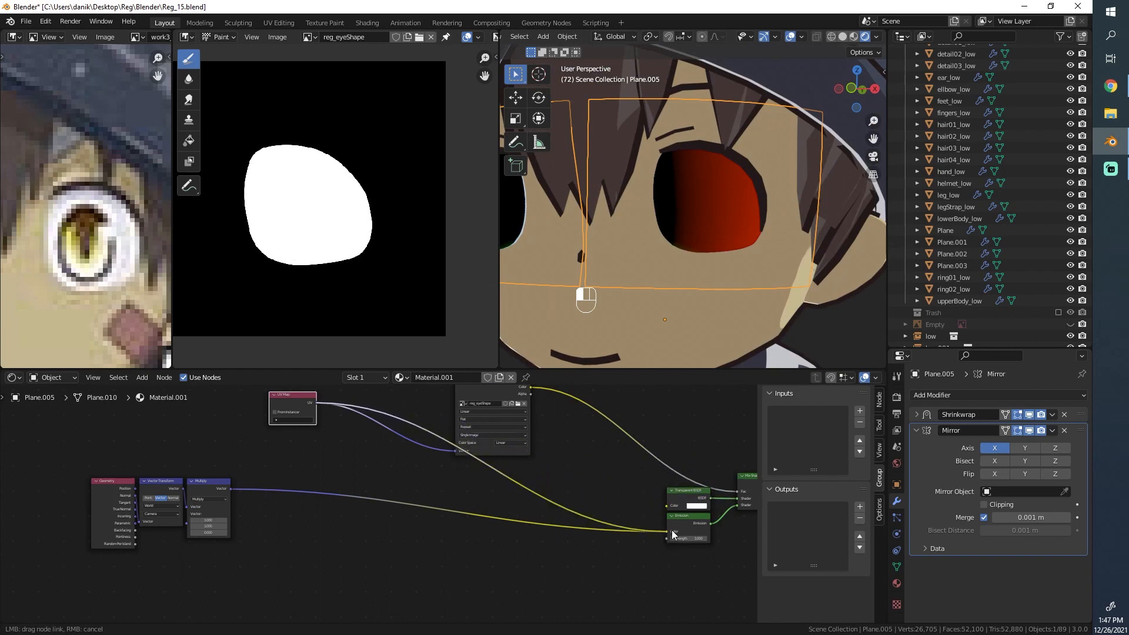
scroll(635, 210, "up", 3)
mouse_move(635, 211)
middle_mouse_down()
mouse_move(690, 205)
mouse_move(656, 212)
middle_mouse_up()
Assign the UVMap layer to the UV Map node.
right_click(363, 258)
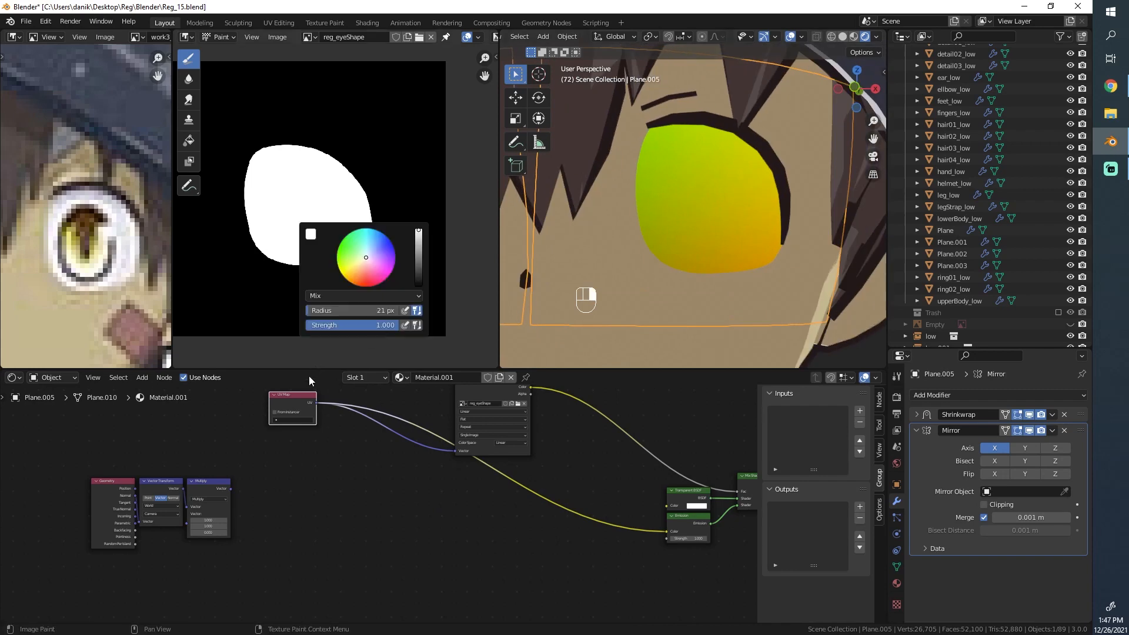
left_click(293, 420)
left_click(300, 433)
Examine the eye plane's UV layout over the reg_eyeShape mask in Edit Mode and compare it with the eye's UV colors.
scroll(705, 220, "up", 1)
scroll(715, 224, "down", 4)
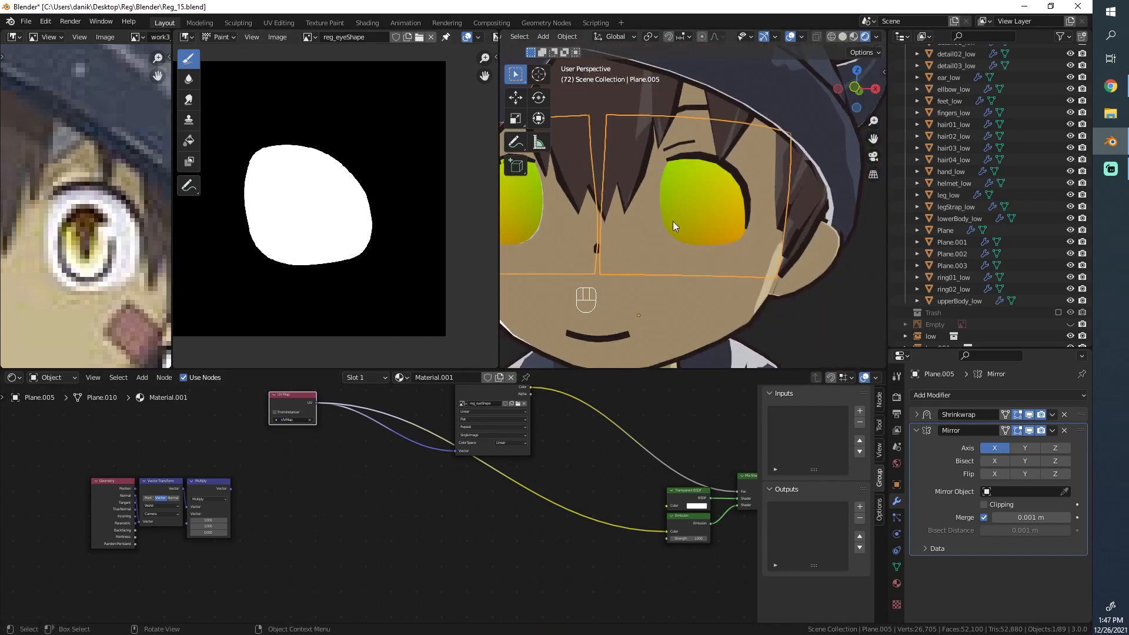
key("Tab")
scroll(637, 238, "down", 1)
scroll(430, 258, "up", 1)
middle_click_drag(425, 294, 199, 311)
scroll(265, 274, "down", 2)
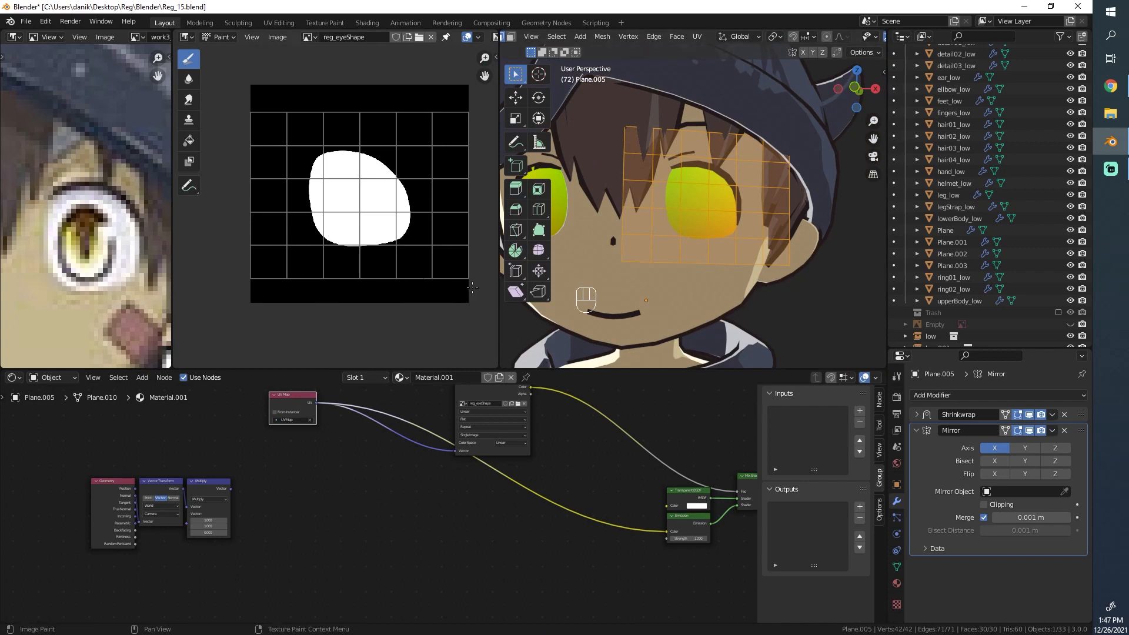
middle_click_drag(472, 287, 457, 330)
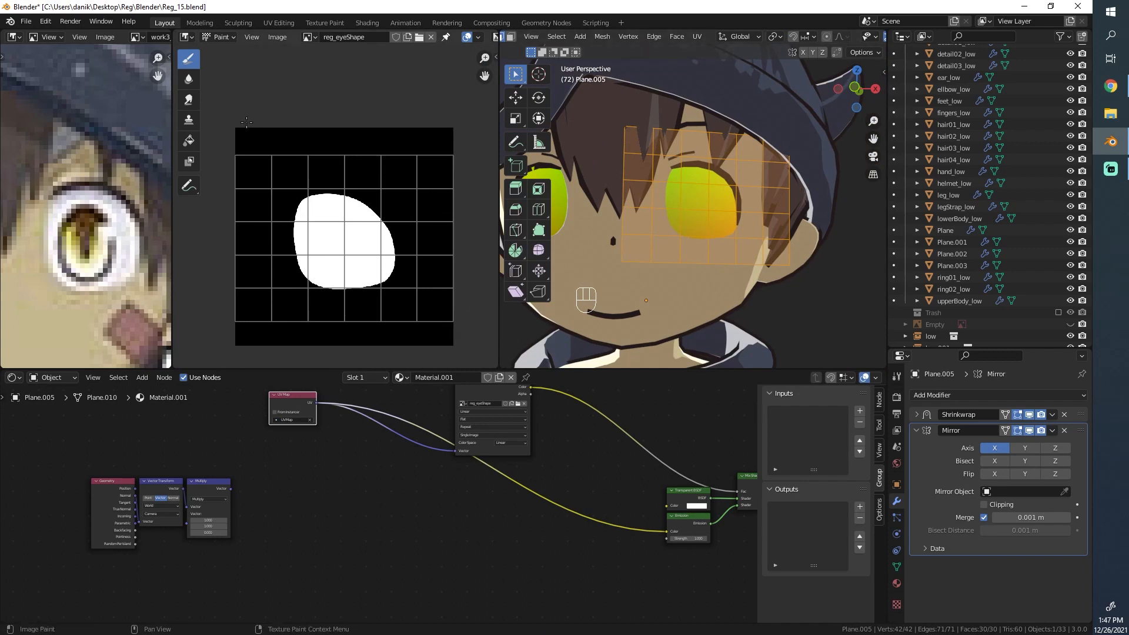
middle_click_drag(210, 319, 211, 298)
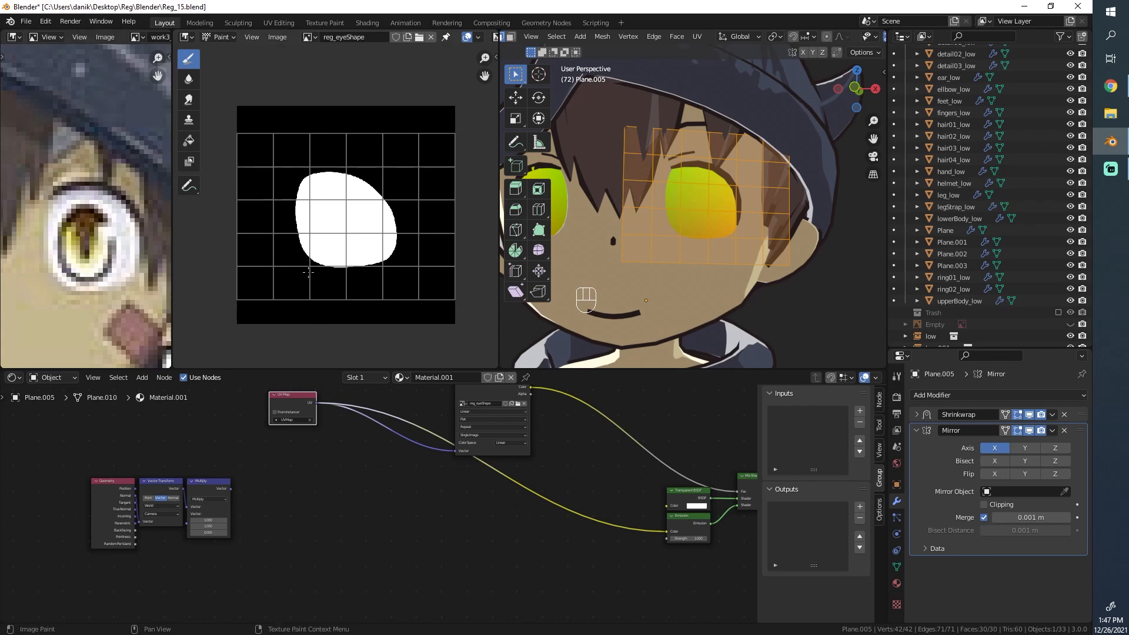
key("Tab")
scroll(693, 177, "up", 8)
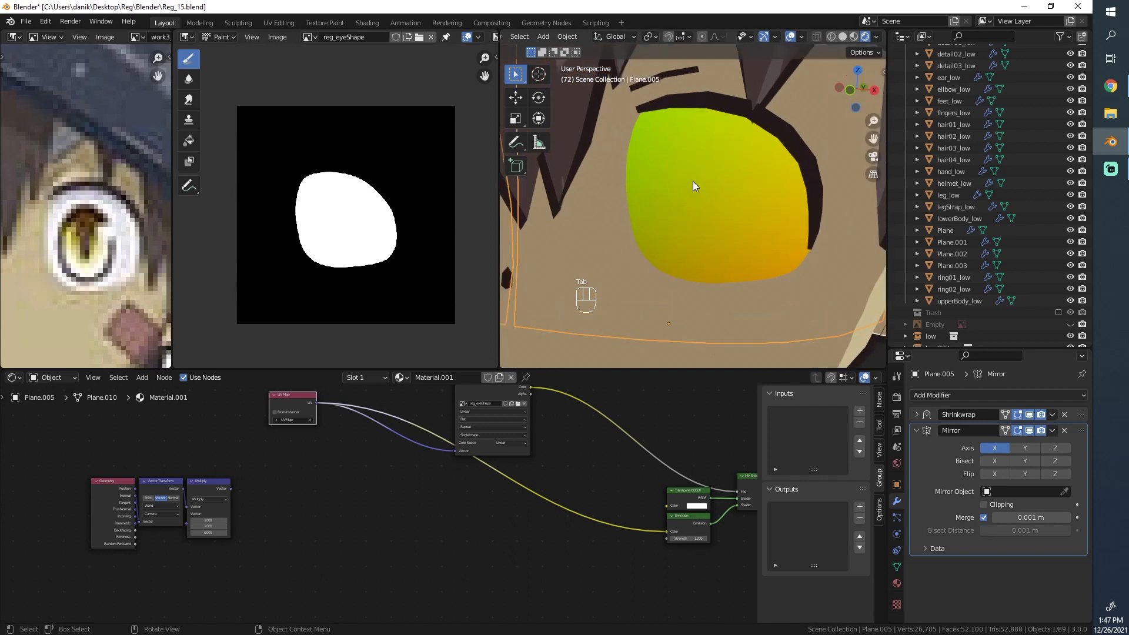
scroll(367, 170, "up", 1)
scroll(301, 151, "down", 2)
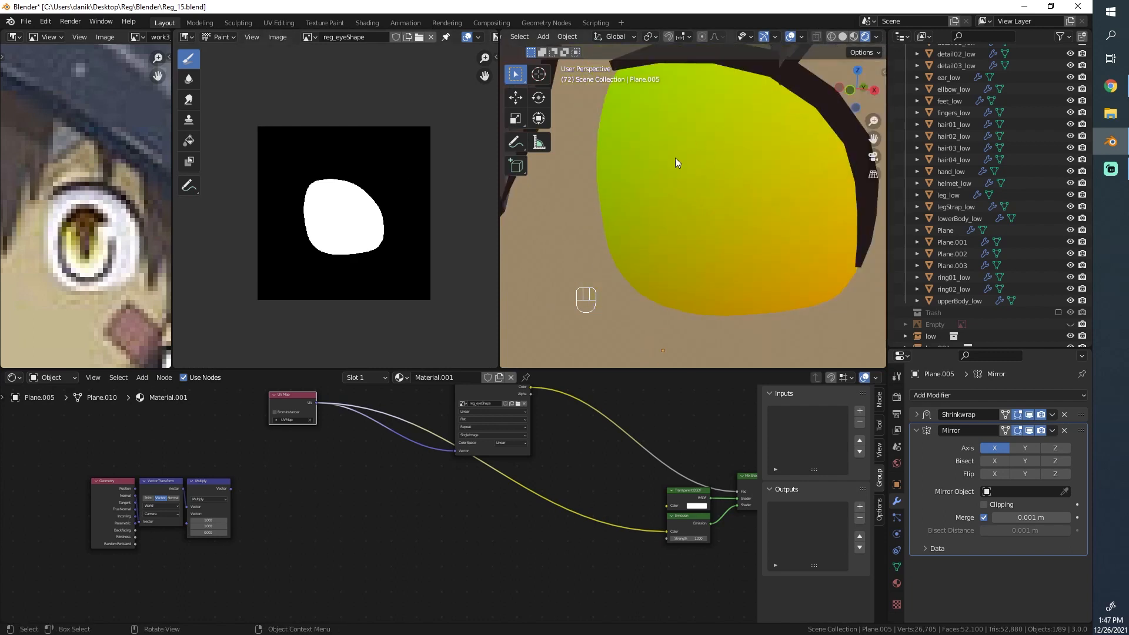
Spread the UV Map and reg_eyeShape nodes apart to make room between them.
middle_click_drag(385, 491, 380, 525)
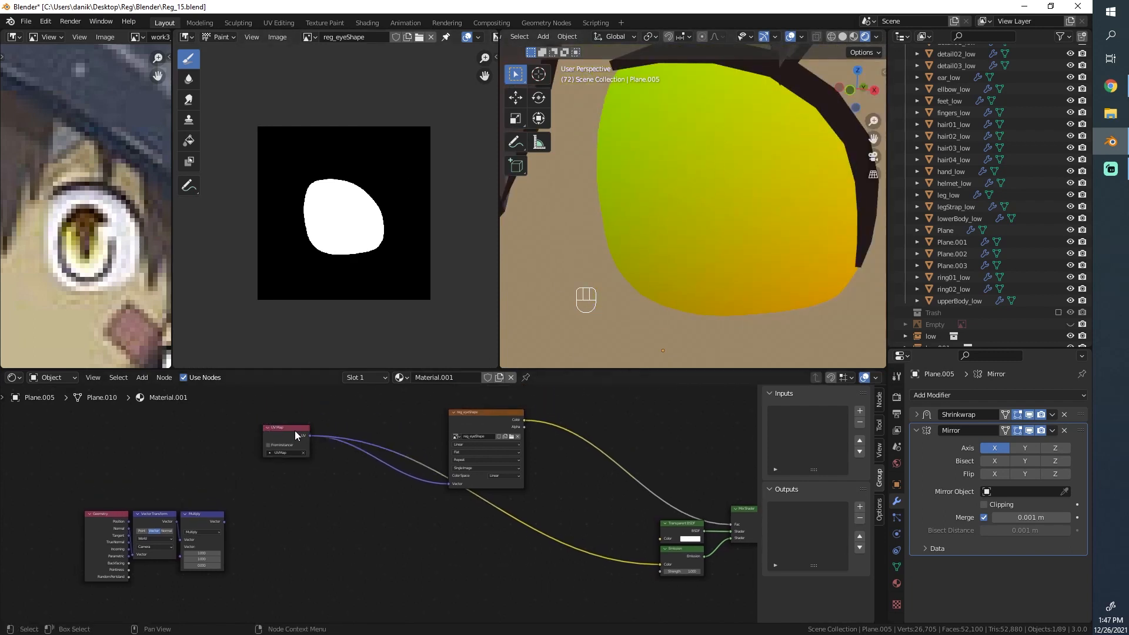
left_click_drag(295, 433, 259, 434)
left_click_drag(502, 421, 529, 394)
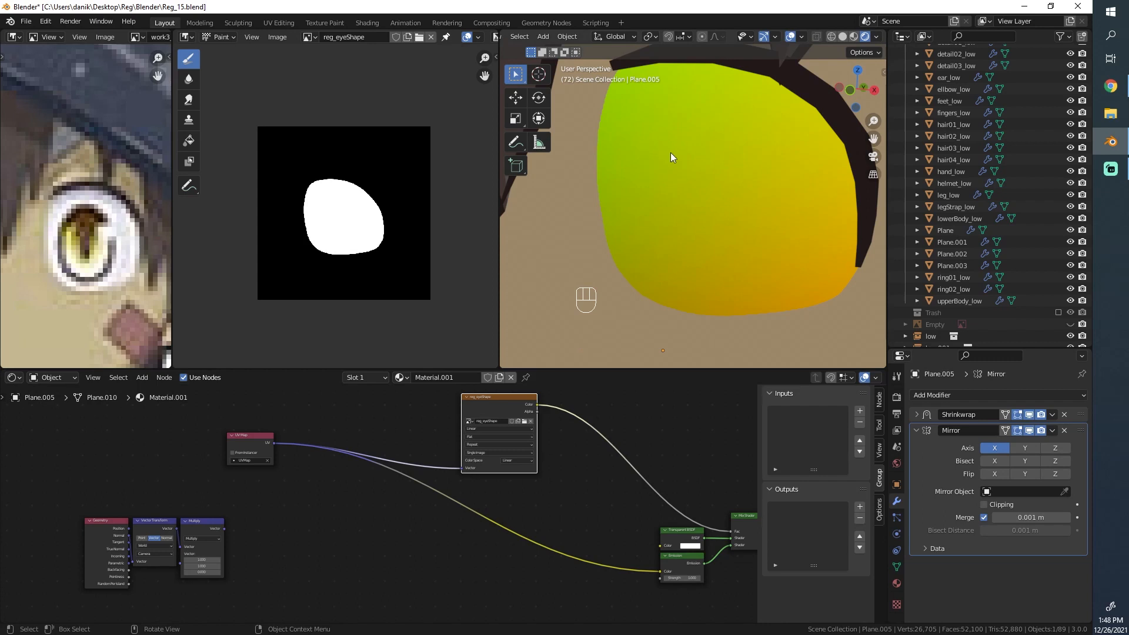
scroll(267, 467, "up", 2)
left_click_drag(229, 418, 204, 431)
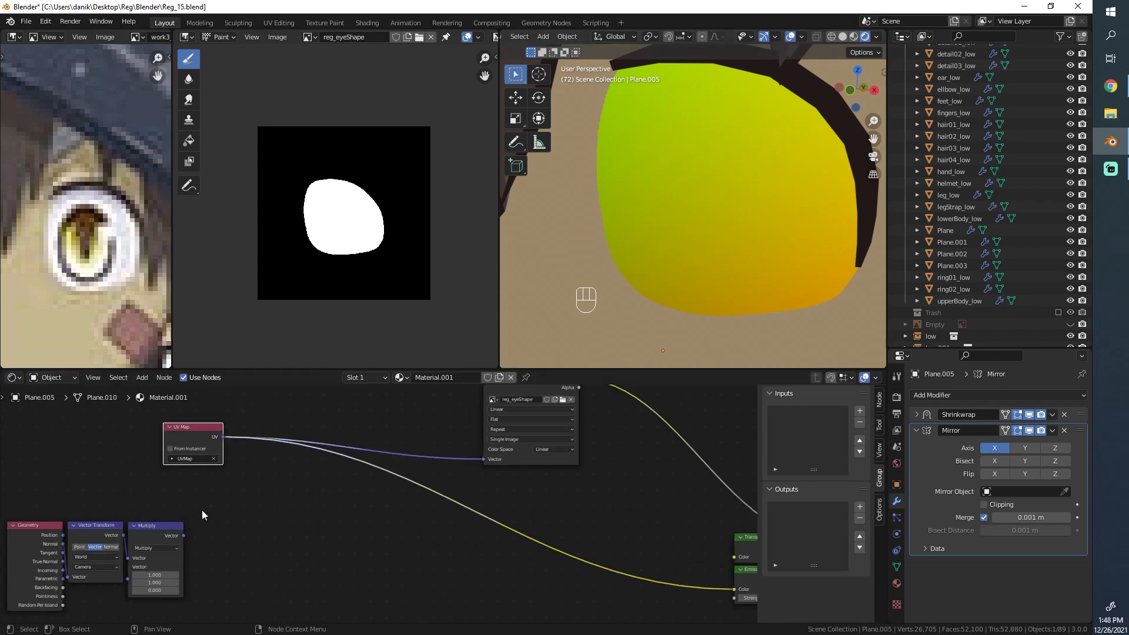
Insert a Vector Math Add node on the link between the UV Map node and the Emission shader.
key("shift+a")
mouse_move(202, 511)
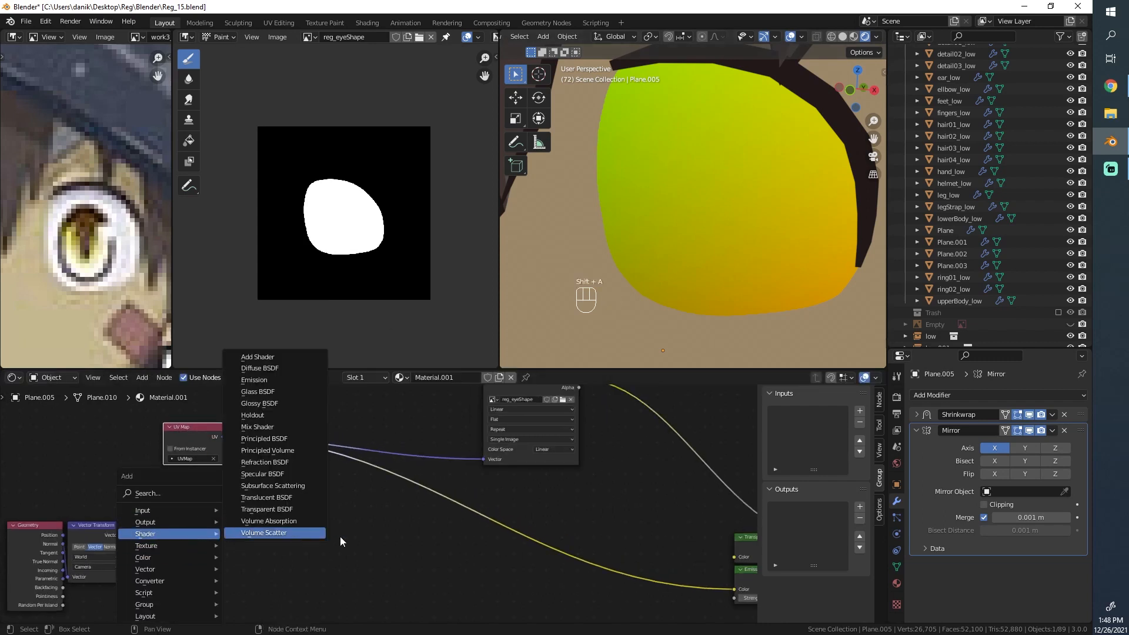
mouse_move(179, 572)
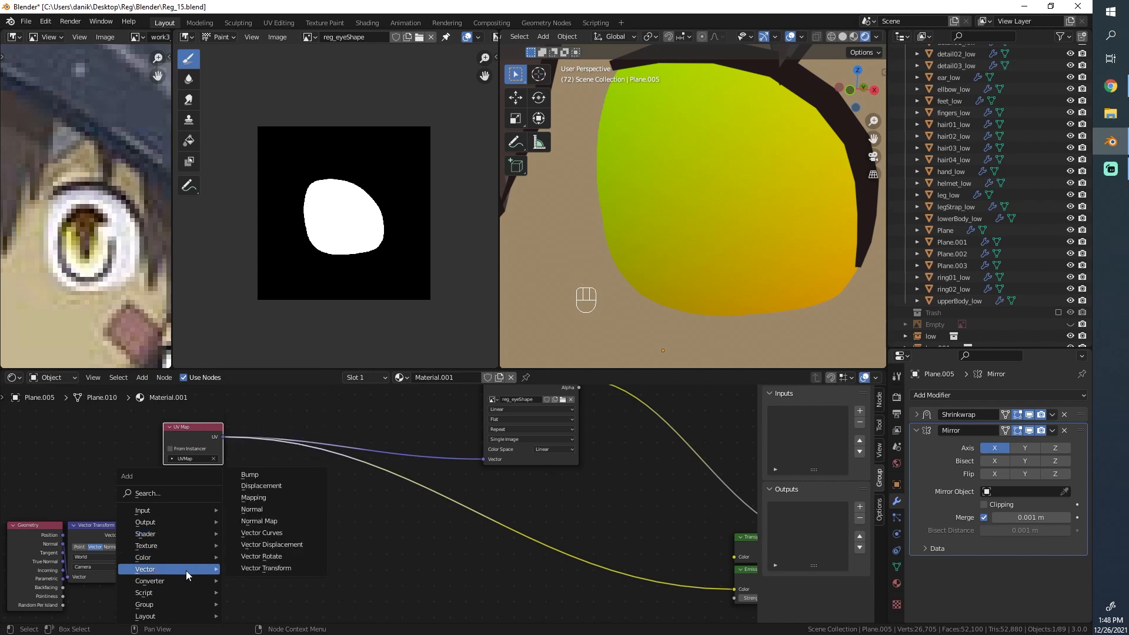
left_click(272, 541)
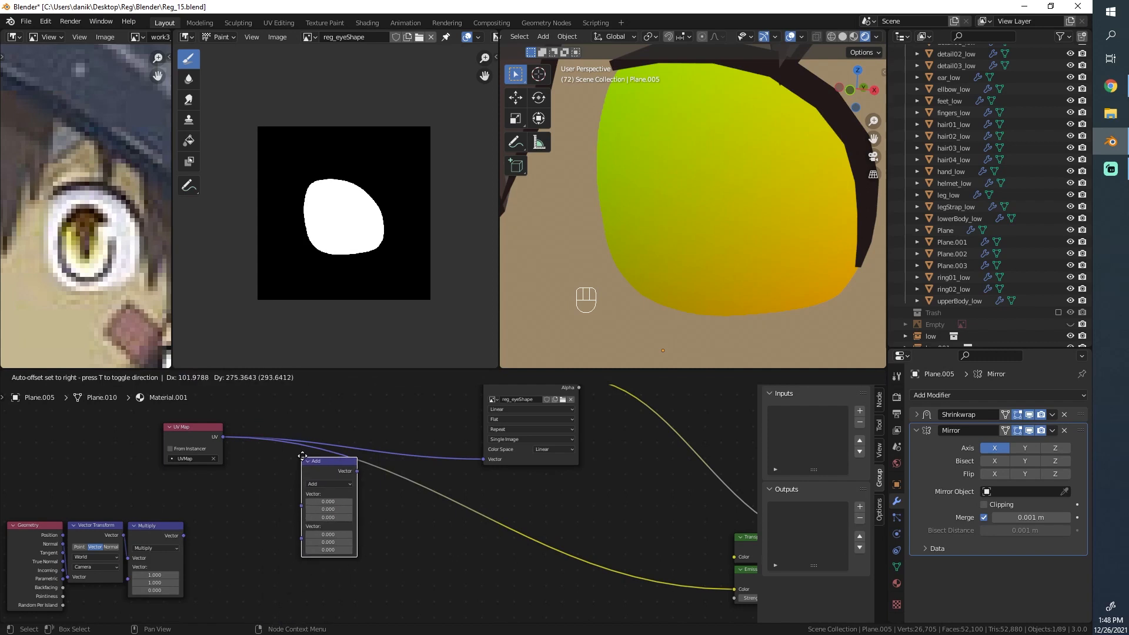
left_click(344, 460)
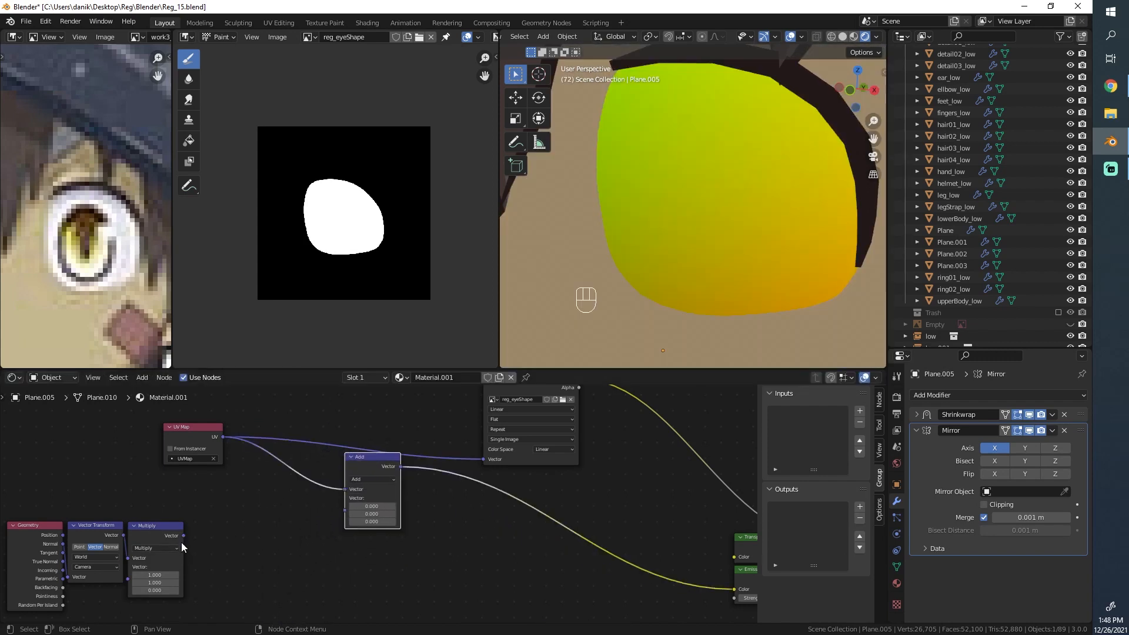
Connect the Multiply node's output to the second Vector input of the Add node and check the eye from another angle.
left_click_drag(183, 535, 344, 507)
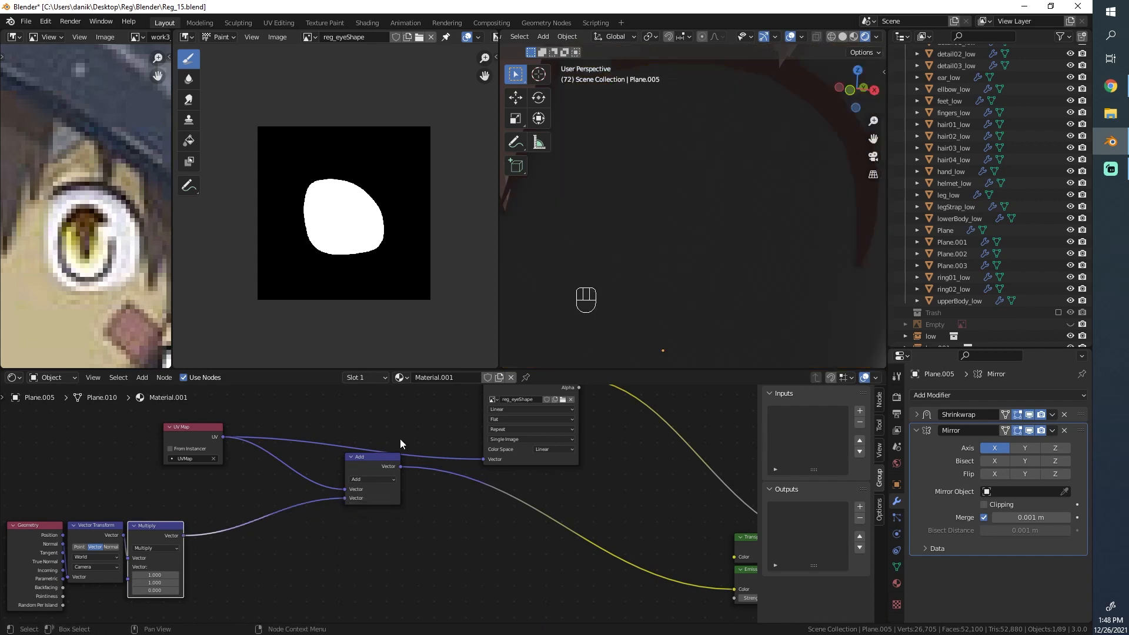
middle_click_drag(683, 218, 641, 170)
middle_click_drag(264, 498, 418, 435)
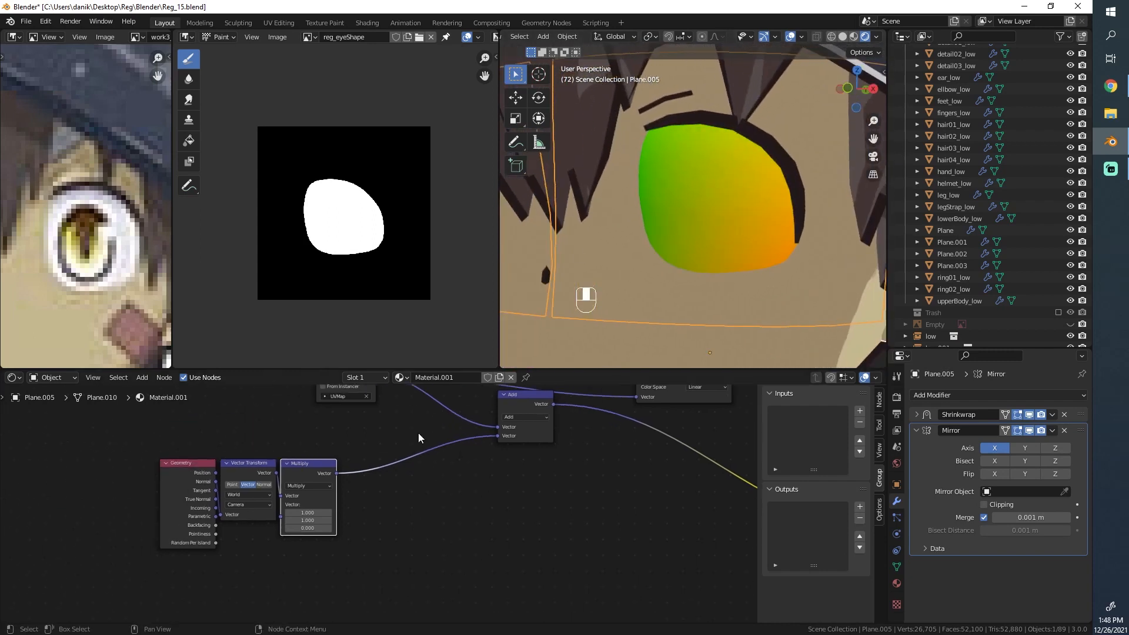
scroll(352, 485, "up", 1)
middle_click_drag(312, 457, 317, 504)
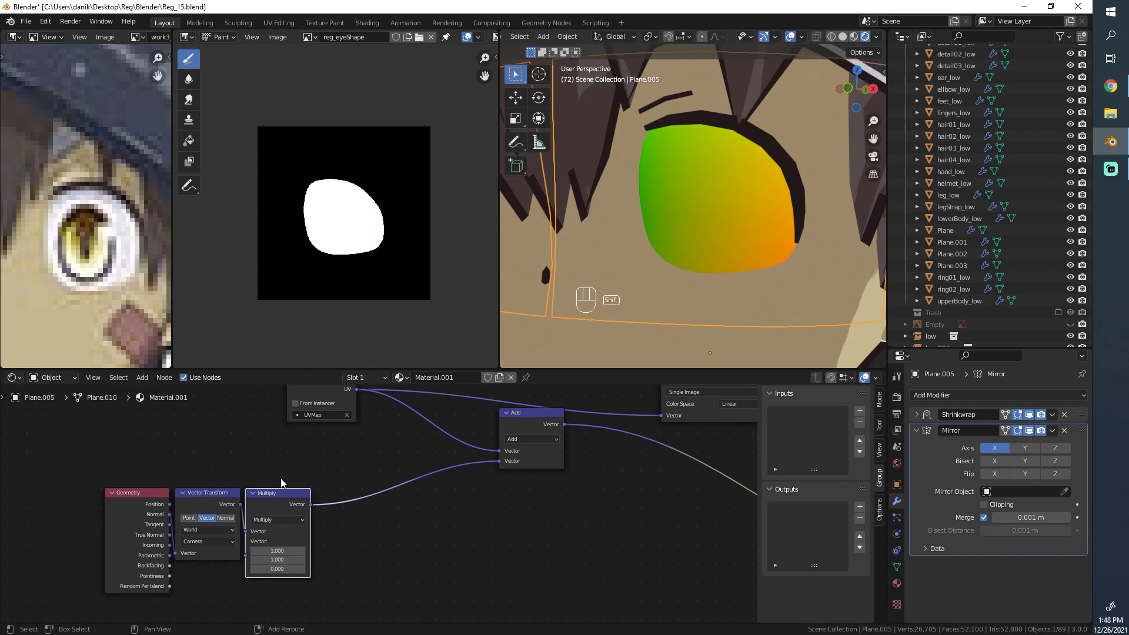
Duplicate the Vector Math Multiply node onto its link to the Add node and switch the copy's operation to Scale.
key("shift+d")
left_click(378, 473)
left_click(379, 512)
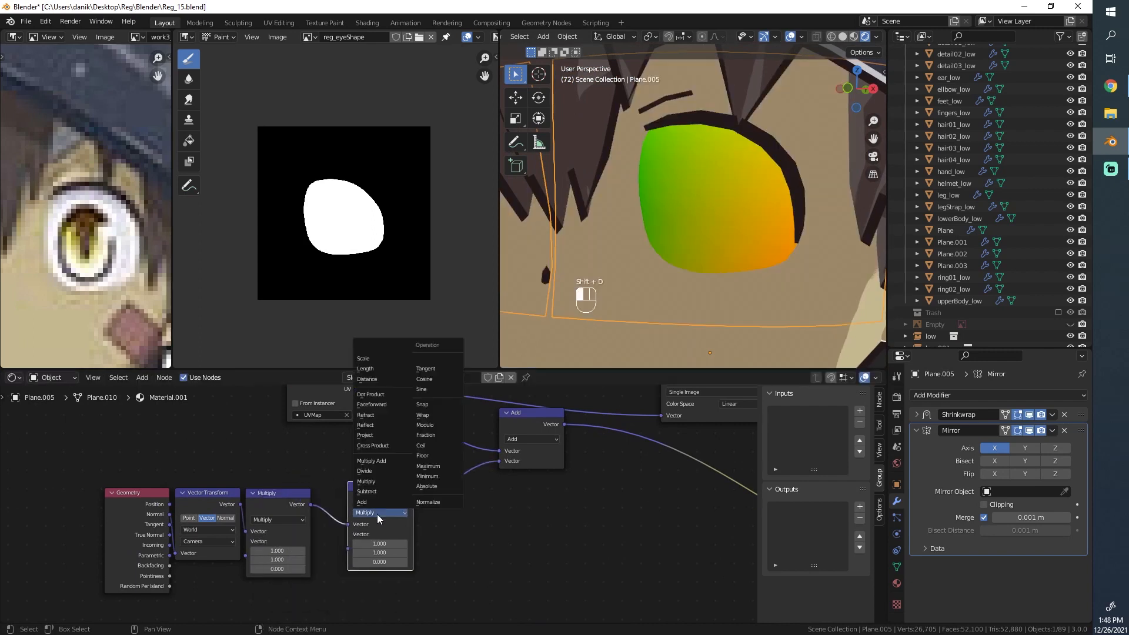
left_click(363, 358)
left_click_drag(369, 514, 365, 517)
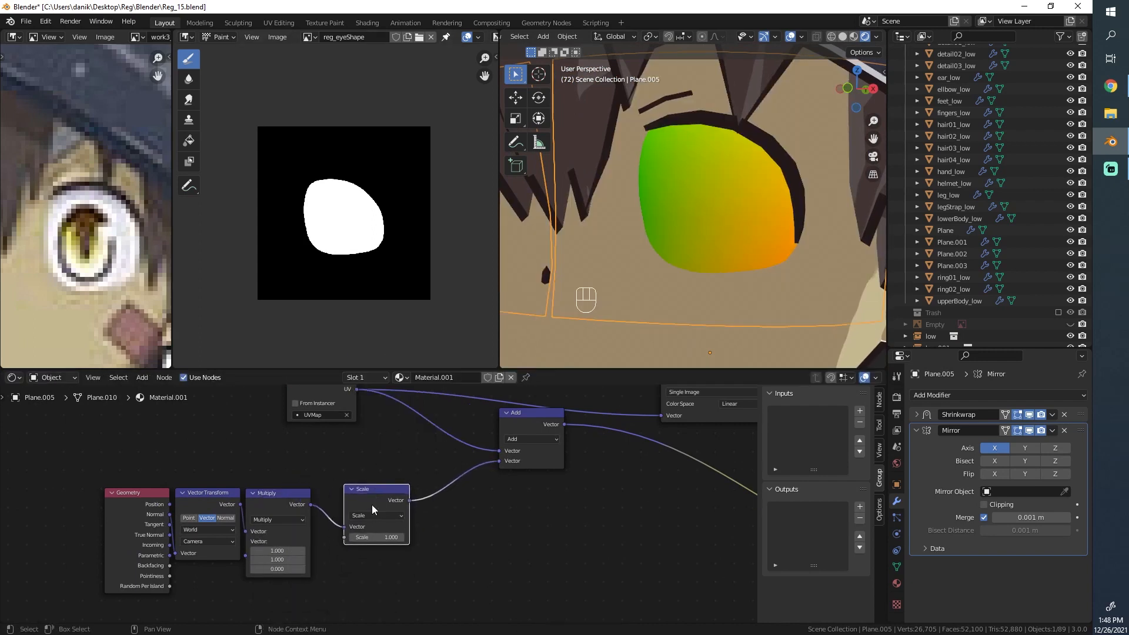
Set the Scale node's factor to 0 and compare the UV Map and Add outputs on the Emission shader's Color.
left_click(384, 537)
type("0")
key("Return")
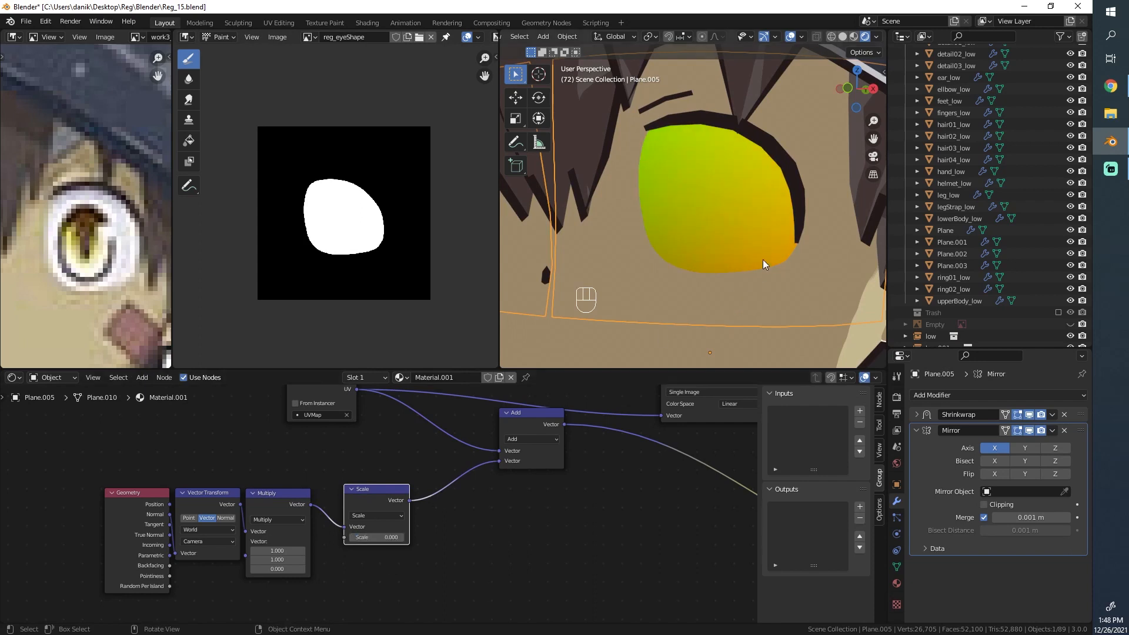
middle_click_drag(734, 224, 753, 205)
scroll(337, 459, "down", 4)
middle_click_drag(424, 465, 297, 435)
left_click_drag(235, 412, 671, 544)
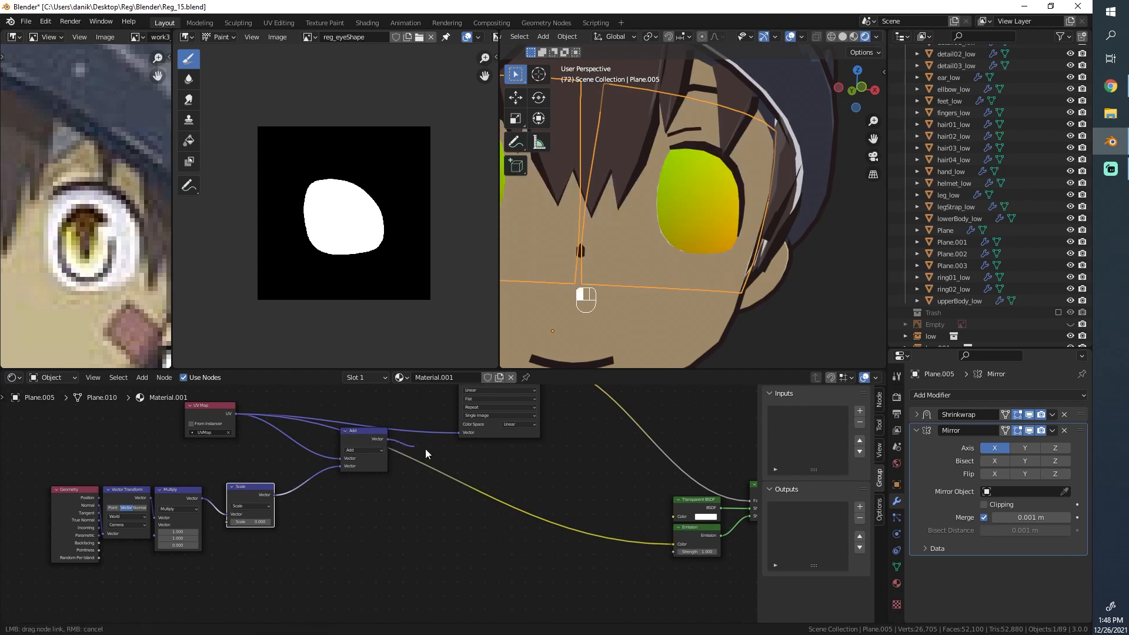
left_click_drag(693, 549, 677, 542)
Set the Scale node's factor to 2 and check how the eye's colors shift from another angle.
scroll(362, 473, "up", 4)
middle_click_drag(355, 462, 541, 491)
scroll(385, 548, "up", 3)
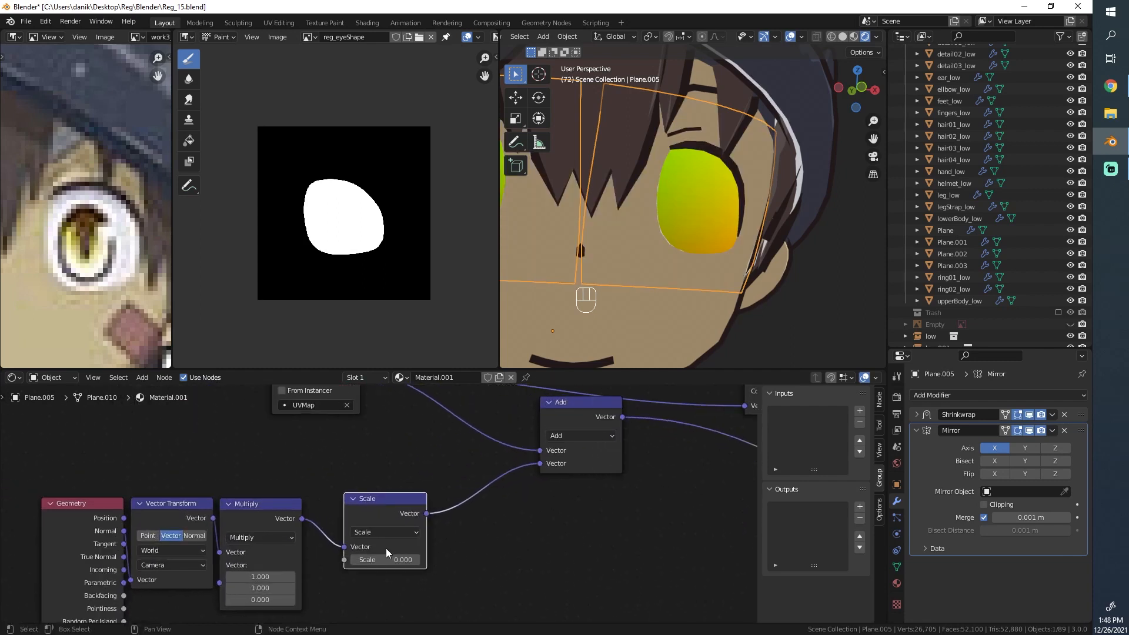
left_click_drag(385, 560, 362, 559)
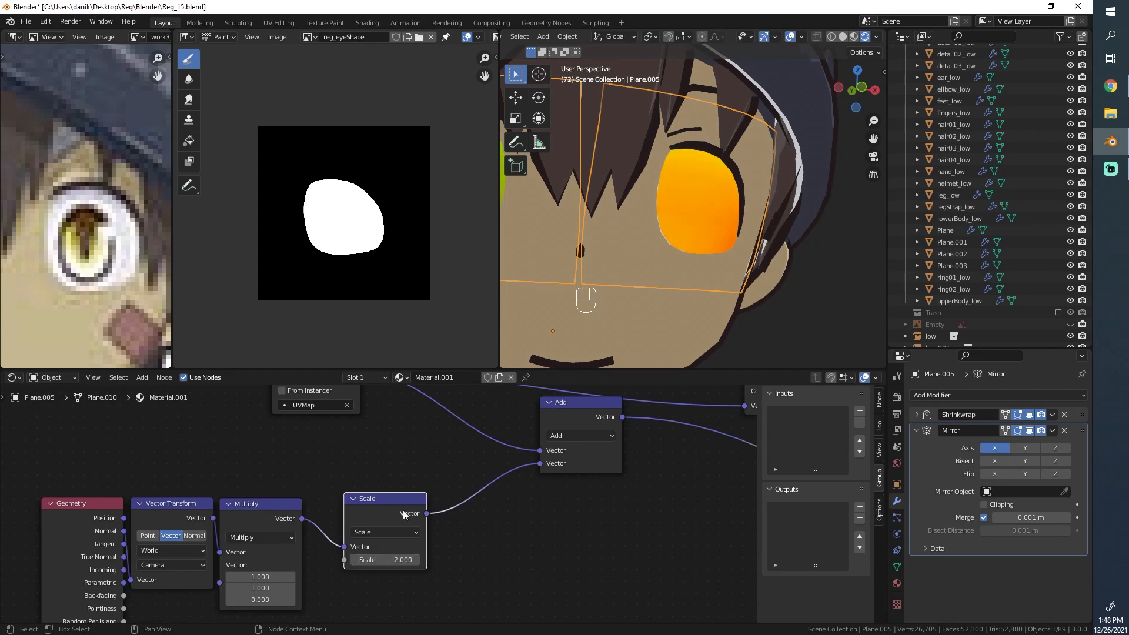
middle_click_drag(646, 276, 516, 301)
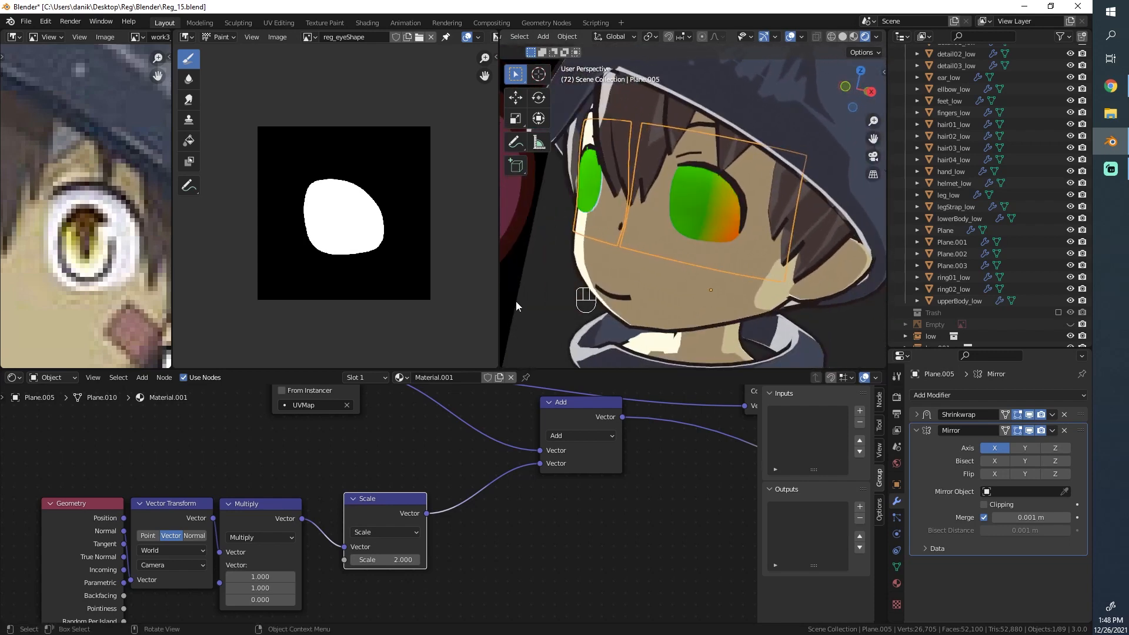
Connect the Add node's Vector output to the Vector input of the reg_eyeShape texture.
scroll(433, 501, "down", 1)
middle_click_drag(594, 424, 404, 468)
left_click_drag(389, 480, 494, 471)
scroll(644, 487, "down", 5)
middle_click_drag(612, 456, 422, 443)
left_click_drag(353, 419, 367, 497)
scroll(352, 399, "up", 2)
middle_click_drag(346, 391, 351, 436)
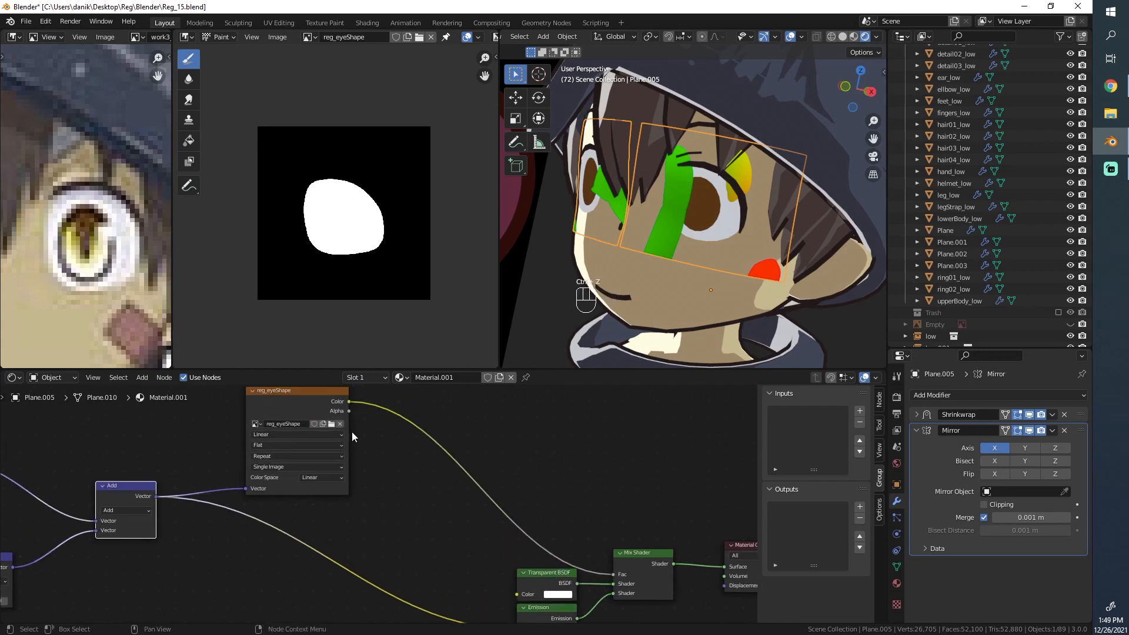
Connect the reg_eyeShape texture's Color output to the Emission shader's Color and check the eye up close.
left_click_drag(498, 560, 494, 544)
scroll(485, 510, "down", 3)
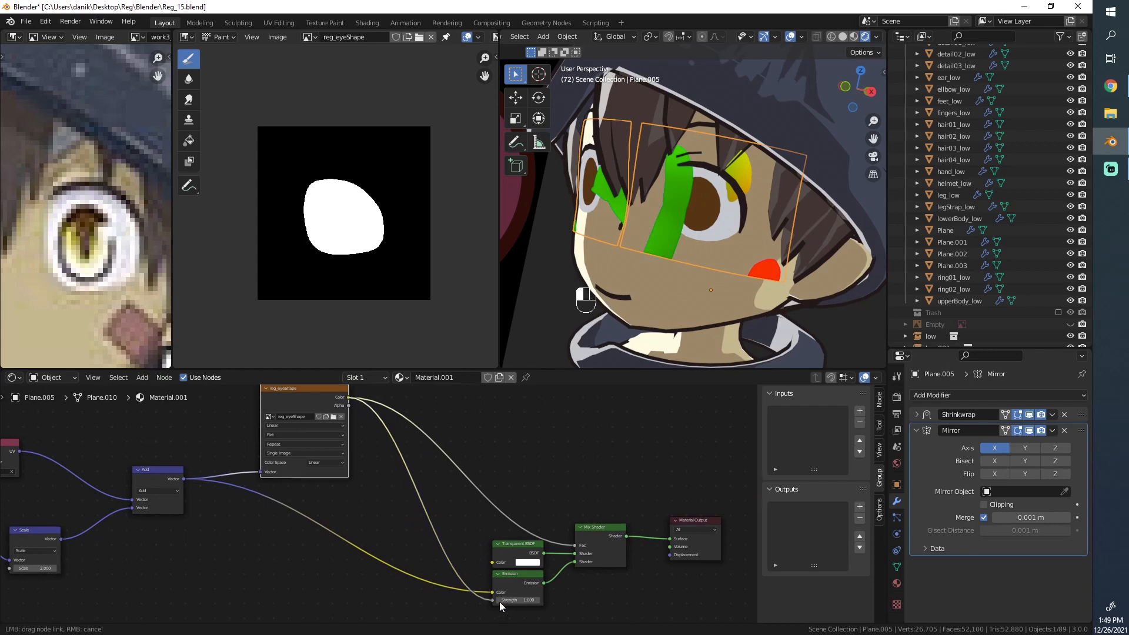
left_click_drag(500, 606, 500, 588)
scroll(713, 200, "up", 5)
middle_click_drag(704, 214, 738, 180)
scroll(213, 447, "up", 1)
Set the Scale node's factor to 1 and check the eye shape's parallax shift from several angles.
middle_click_drag(213, 446, 410, 444)
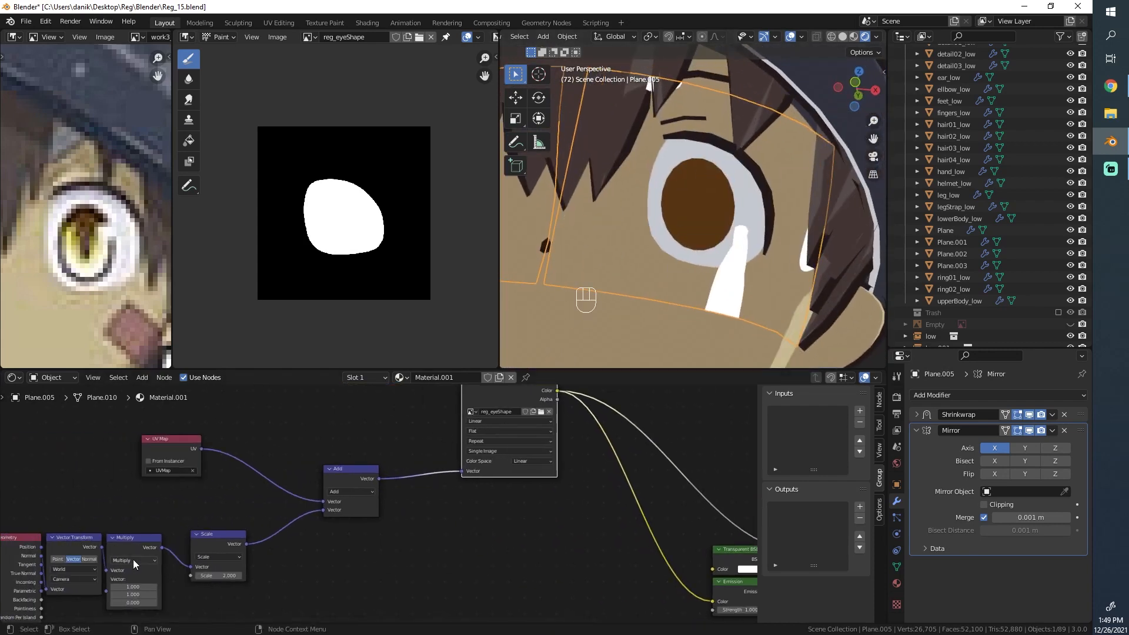
left_click(231, 553)
scroll(708, 95, "down", 3)
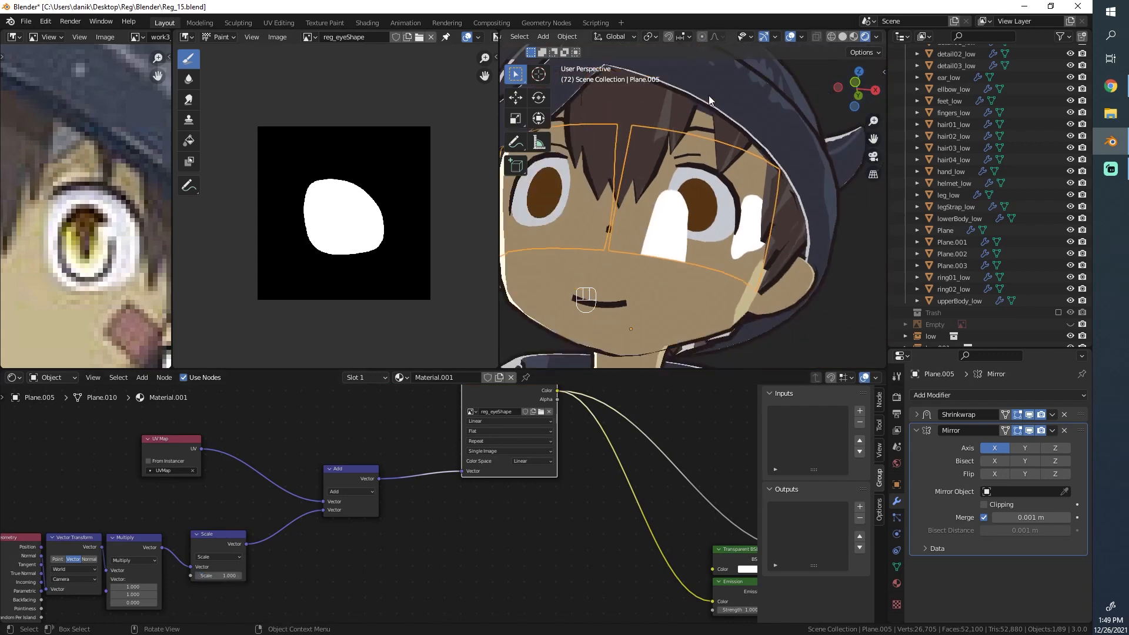
middle_click_drag(708, 96, 790, 196)
scroll(790, 196, "up", 2)
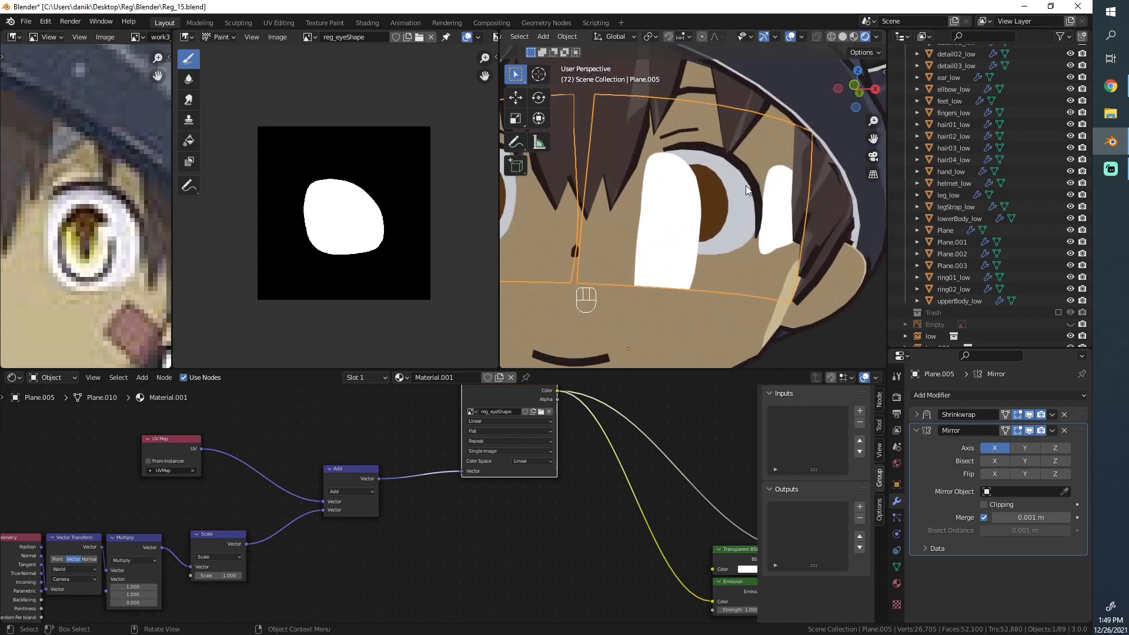
scroll(746, 190, "down", 1)
scroll(448, 564, "down", 3)
scroll(446, 553, "up", 1)
Change the reg_eyeShape texture's extension mode to Clip.
left_click(616, 458)
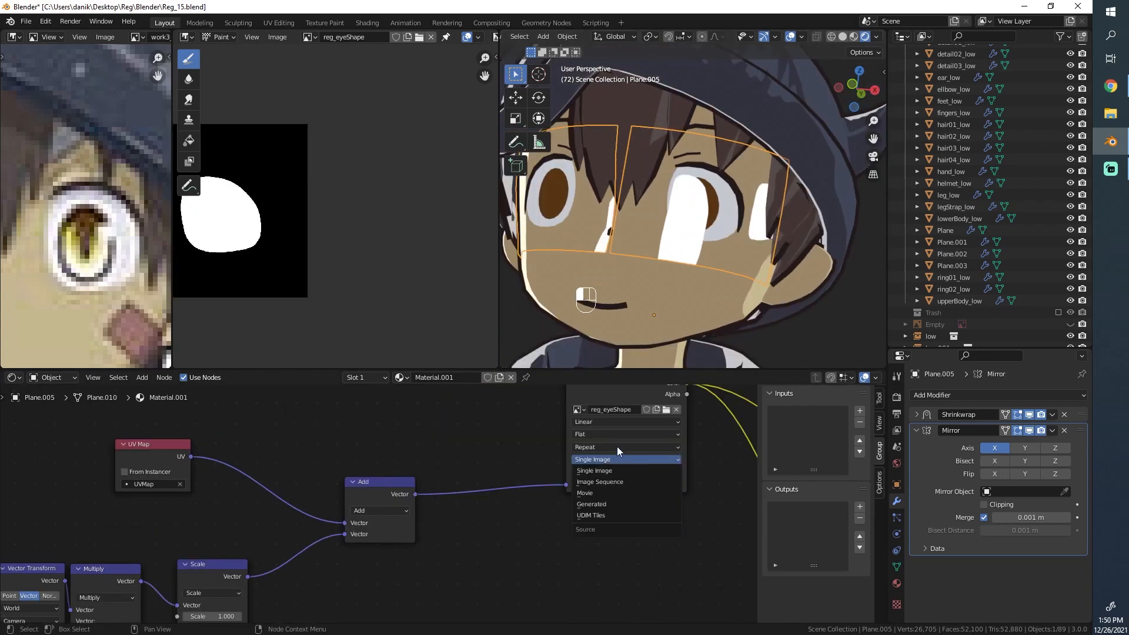
left_click(617, 448)
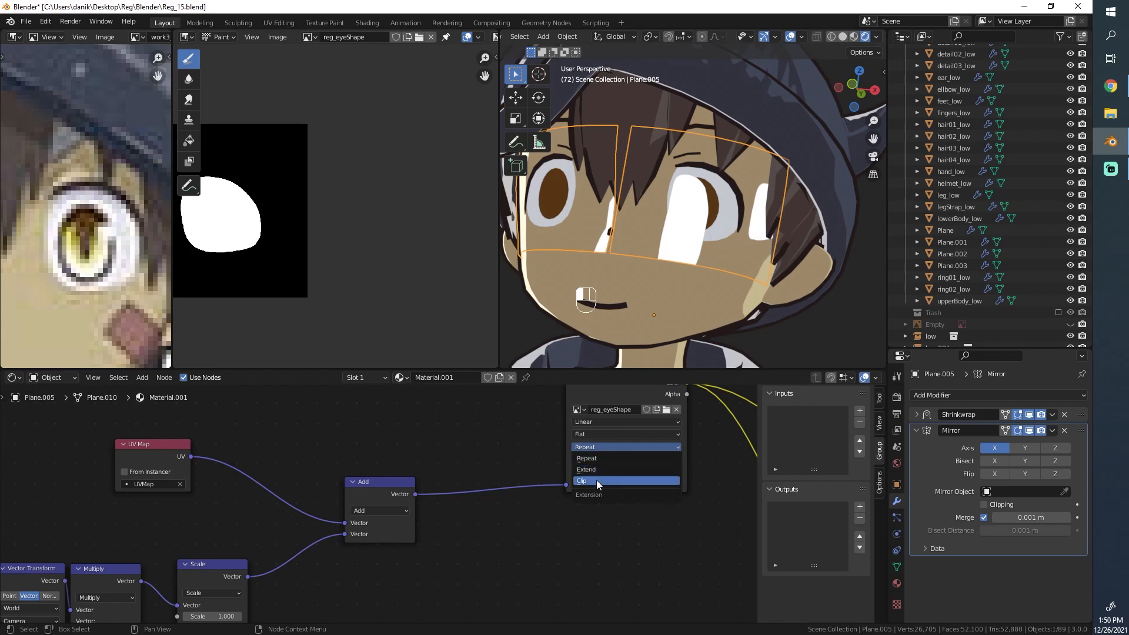
left_click(579, 445)
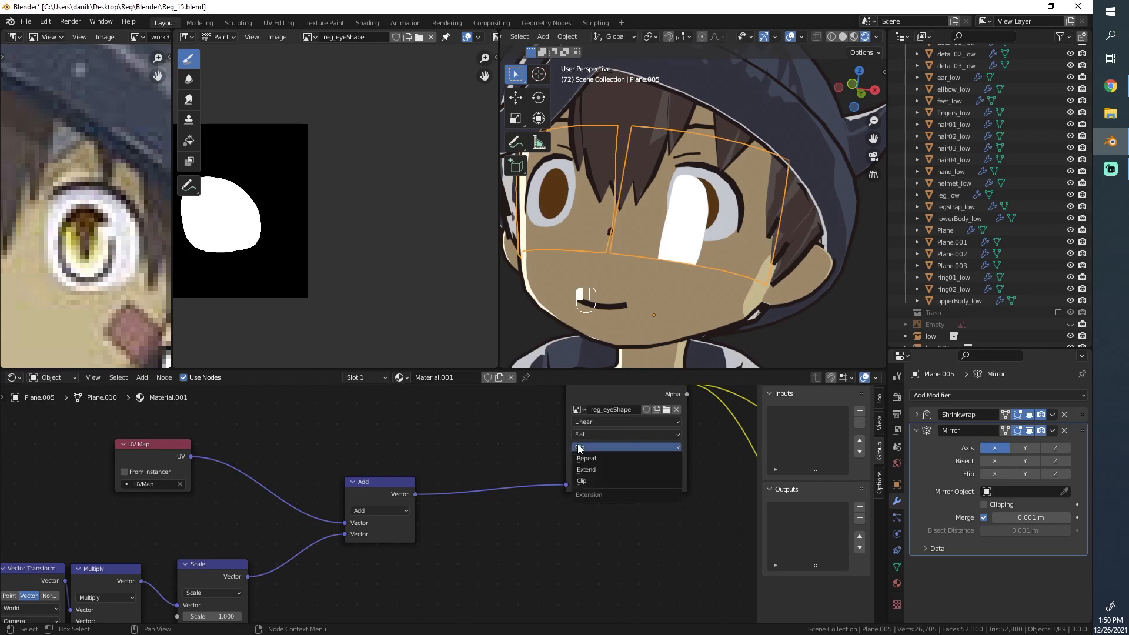
middle_click_drag(501, 441, 486, 482)
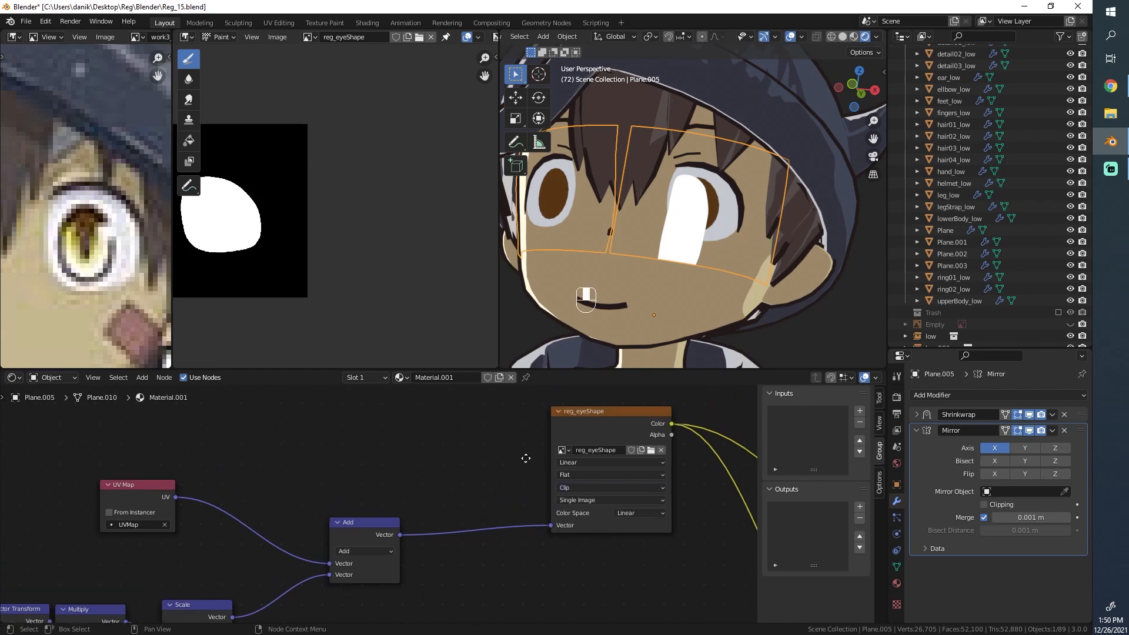
Try the Extend extension mode on the reg_eyeShape texture, check the eye from the side, and restore Clip.
left_click(571, 486)
left_click(571, 487)
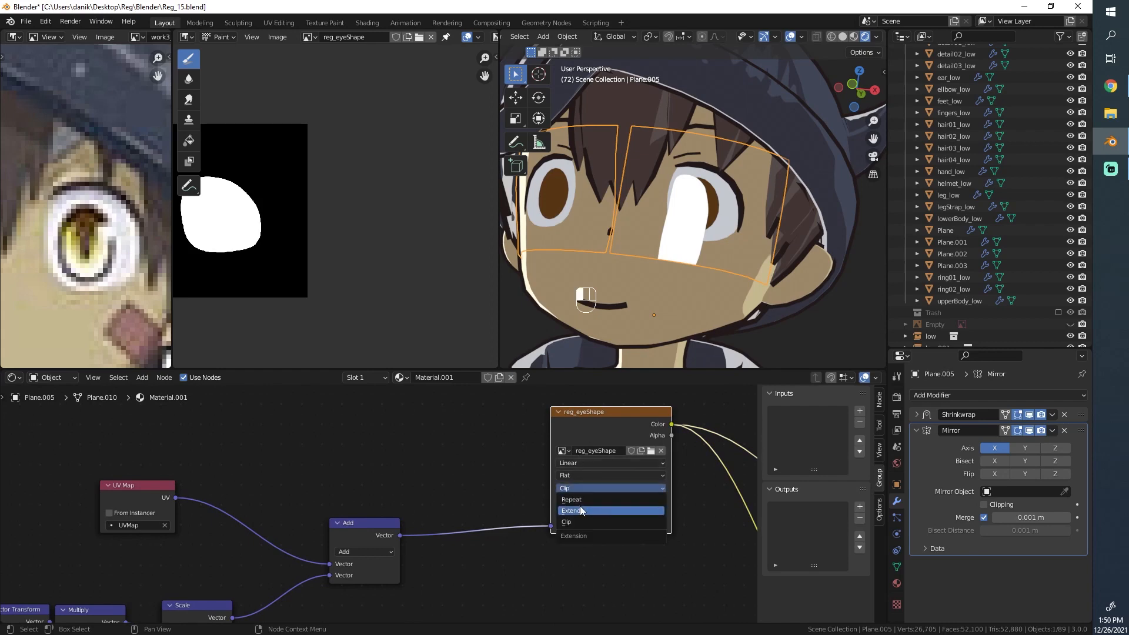
left_click(580, 509)
middle_click_drag(676, 265, 592, 330)
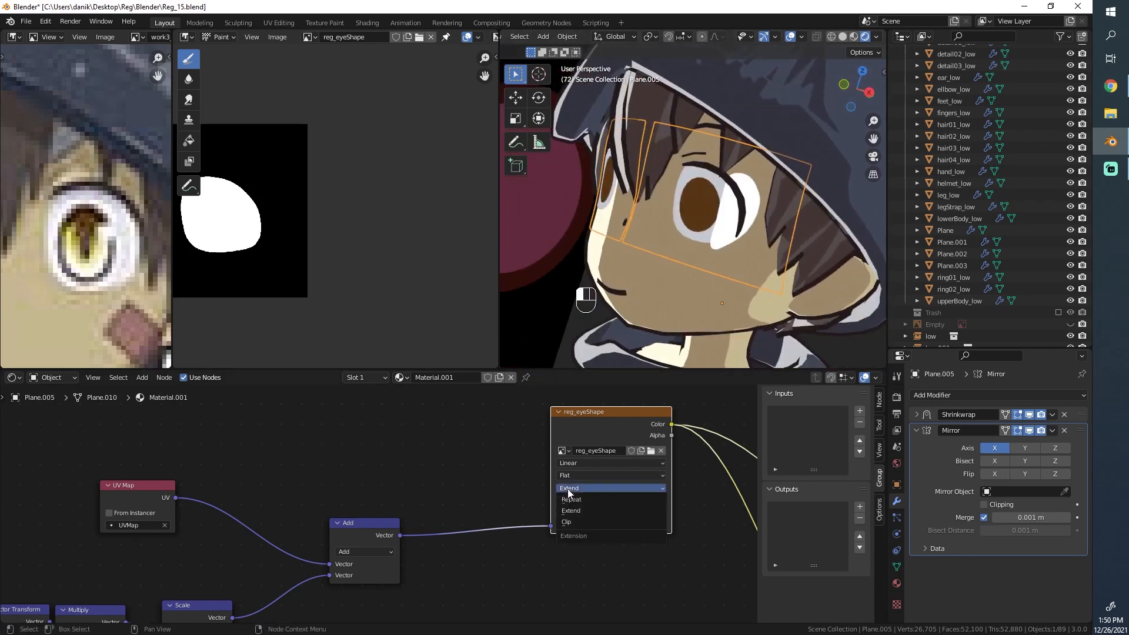
Examine the mirrored eyes from the front while switching the eye plane in and out of Edit Mode.
middle_click_drag(404, 474, 504, 385)
middle_click_drag(722, 222, 652, 236)
key("Tab")
key("Tab")
key("Tab")
key("Tab")
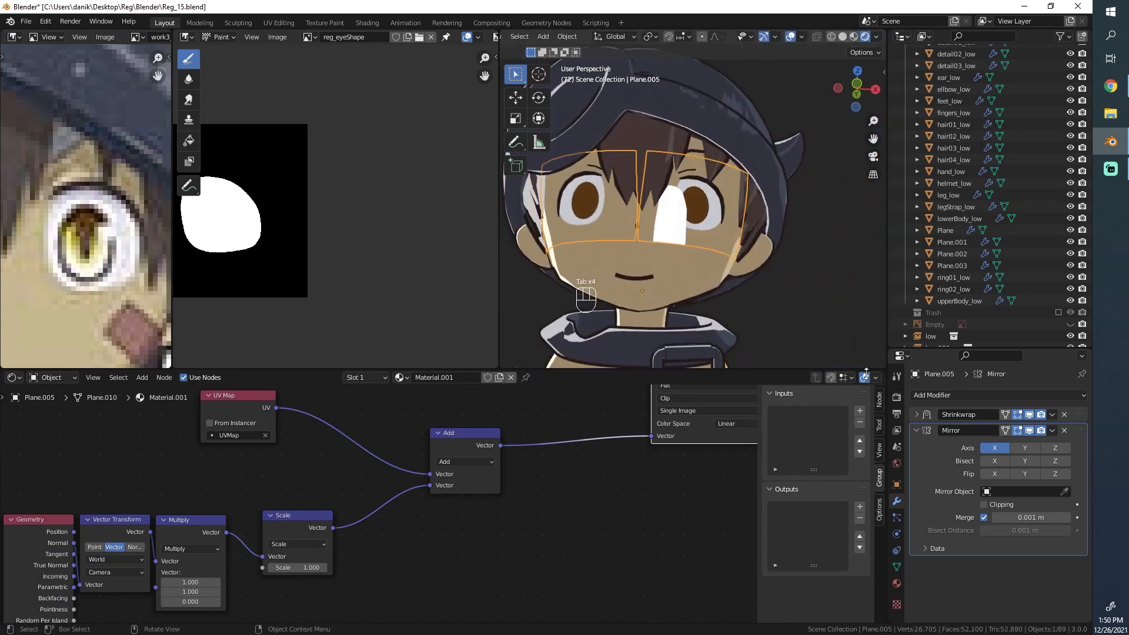
Apply the eye plane's Mirror modifier and select all linked geometry of the mirrored half in Edit Mode.
left_click(1050, 430)
left_click(1031, 445)
middle_click_drag(726, 189, 645, 209)
key("Tab")
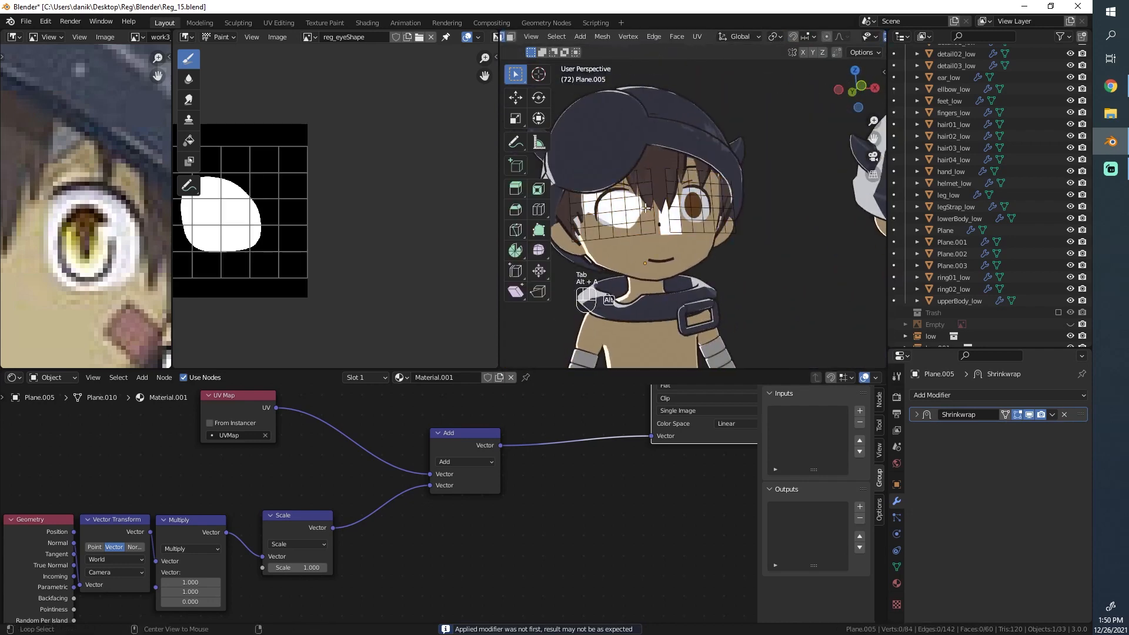
double_click(645, 209)
scroll(464, 224, "up", 2)
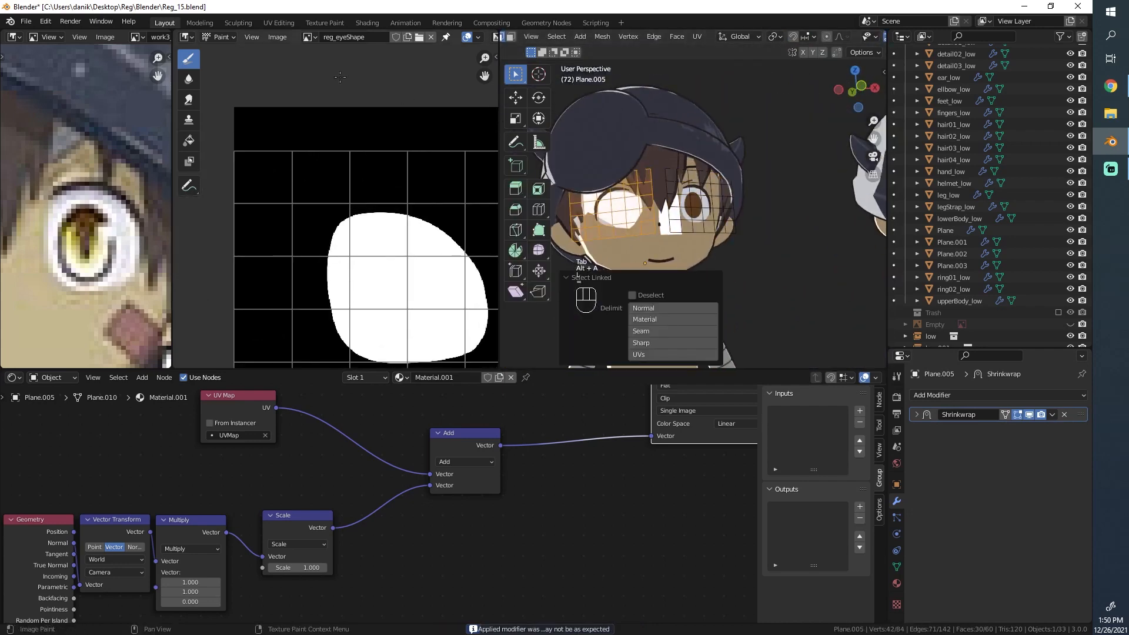
Switch the image paint area to the UV Editor and inspect the mirrored plane's UV layout over the mask.
left_click(187, 37)
left_click(216, 94)
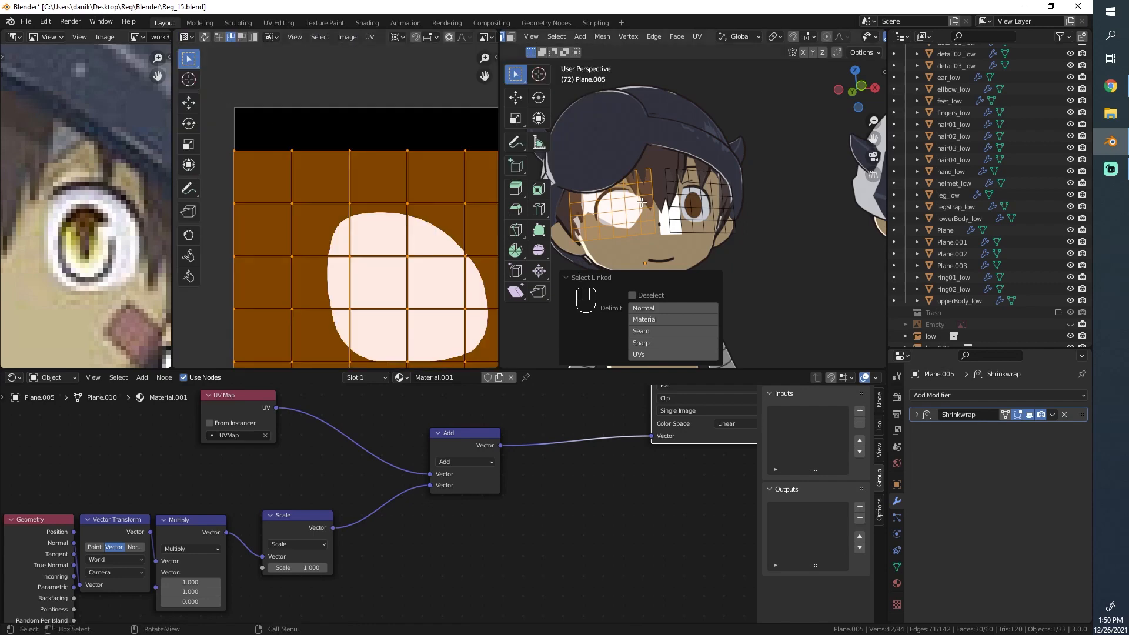
scroll(564, 197, "down", 1)
scroll(406, 197, "down", 1)
key("g")
right_click(374, 184)
scroll(374, 184, "down", 1)
middle_click_drag(374, 183, 329, 177)
scroll(329, 177, "up", 2)
scroll(685, 220, "up", 5)
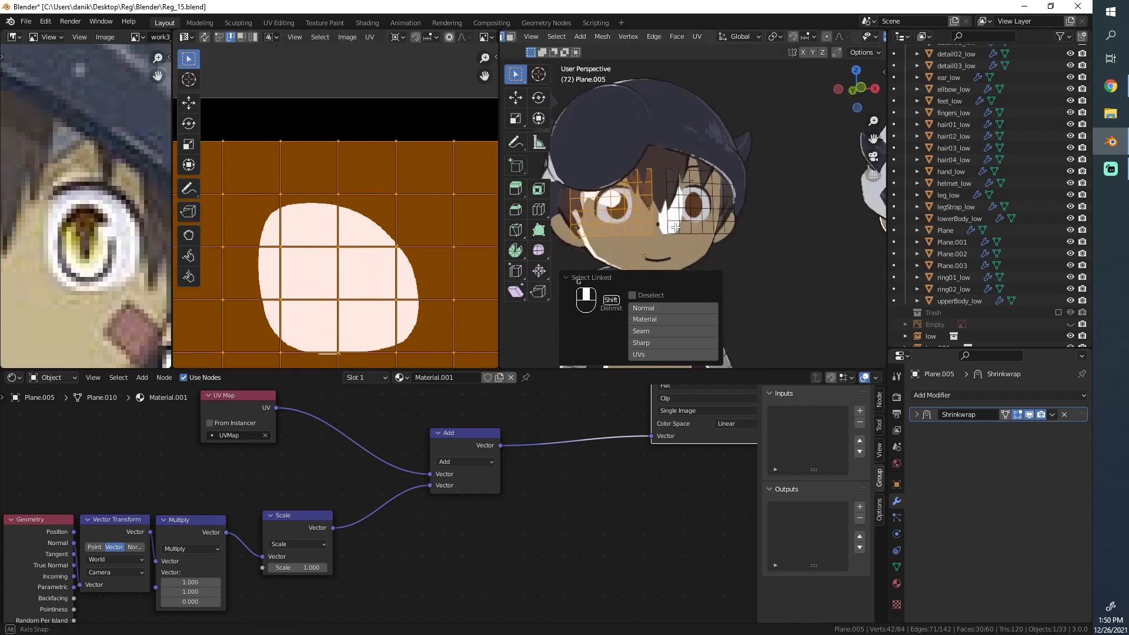
Recalculate the normals of the mirrored eye plane and check the result on the face.
key("shift+n")
scroll(722, 191, "down", 5)
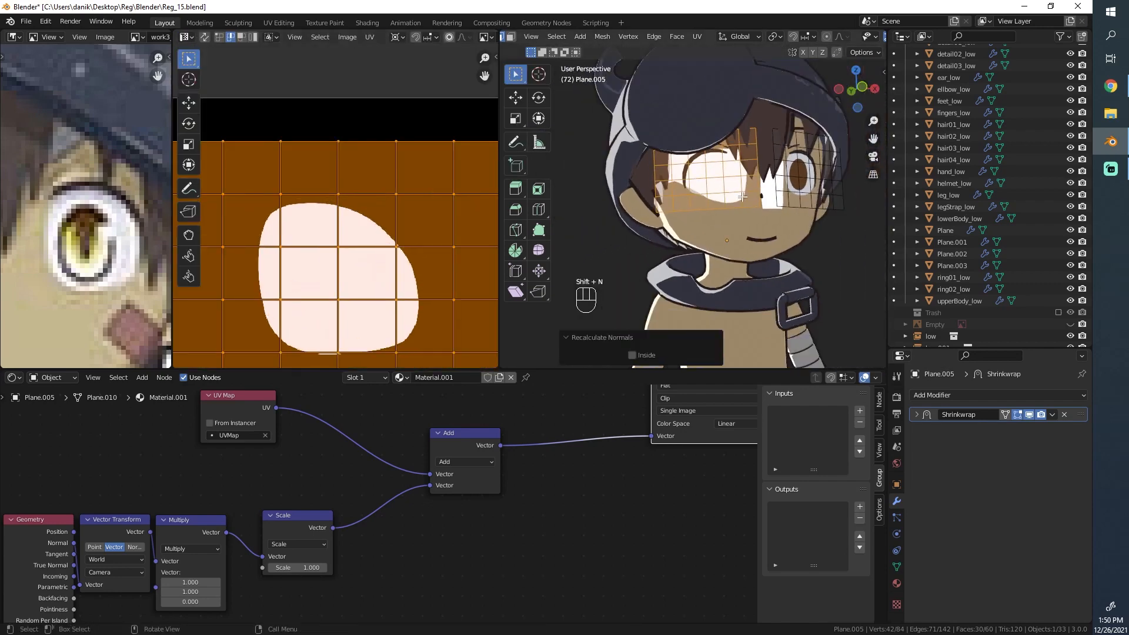
middle_click_drag(722, 191, 701, 172)
scroll(701, 172, "up", 4)
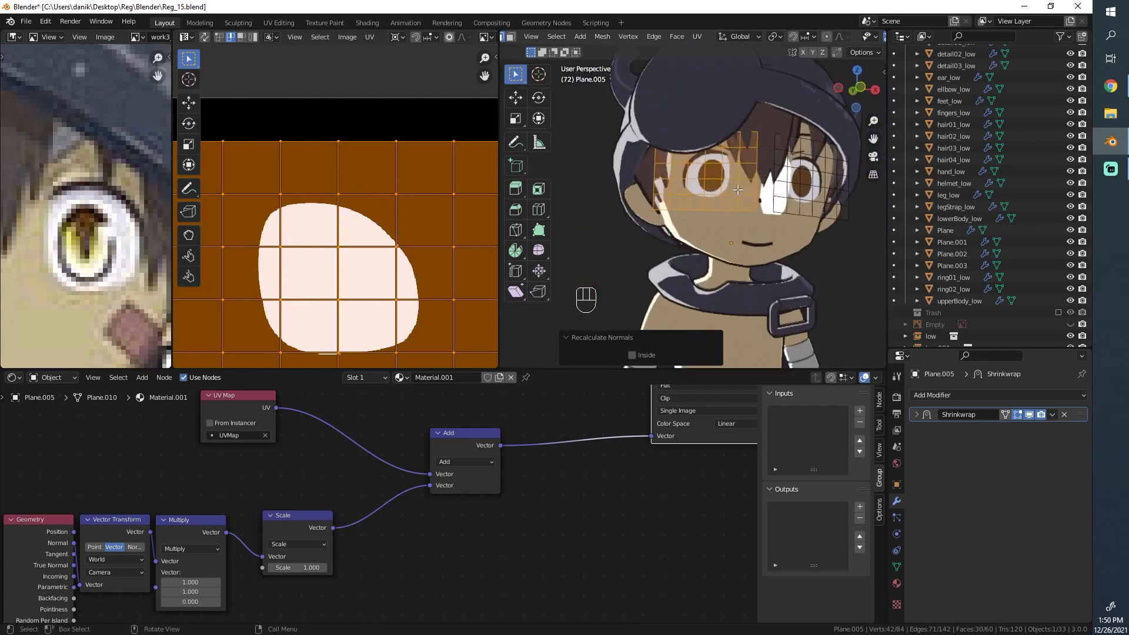
Try scaling the mirrored eye plane's UVs along the X axis and undo the last change.
scroll(364, 247, "down", 3)
key("s")
key("x")
right_click(342, 215)
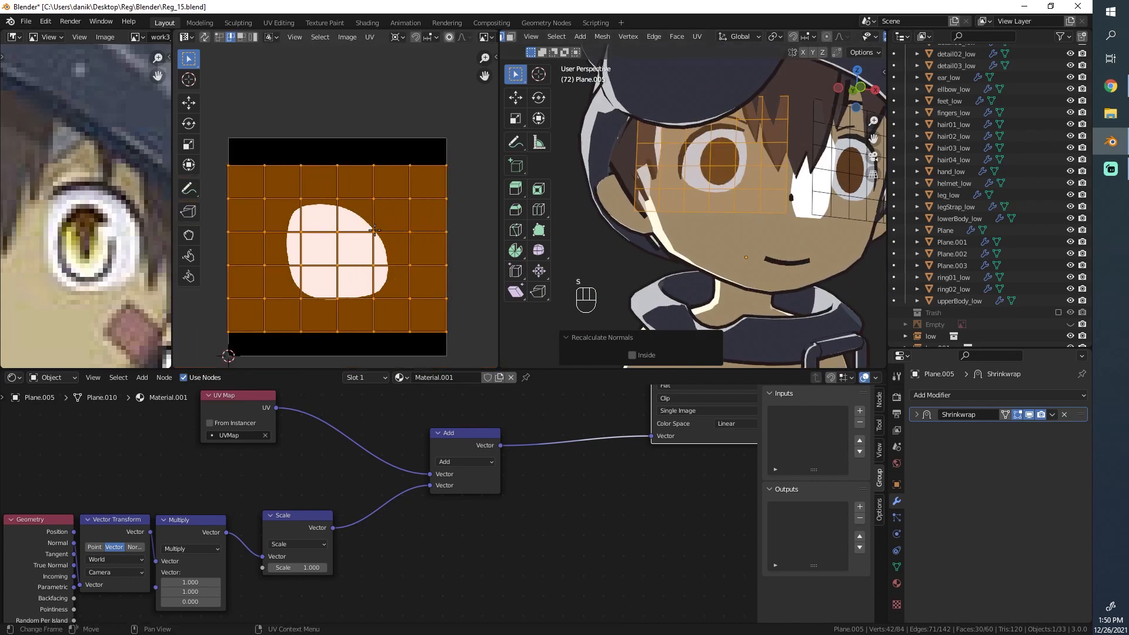
key("x")
key("1")
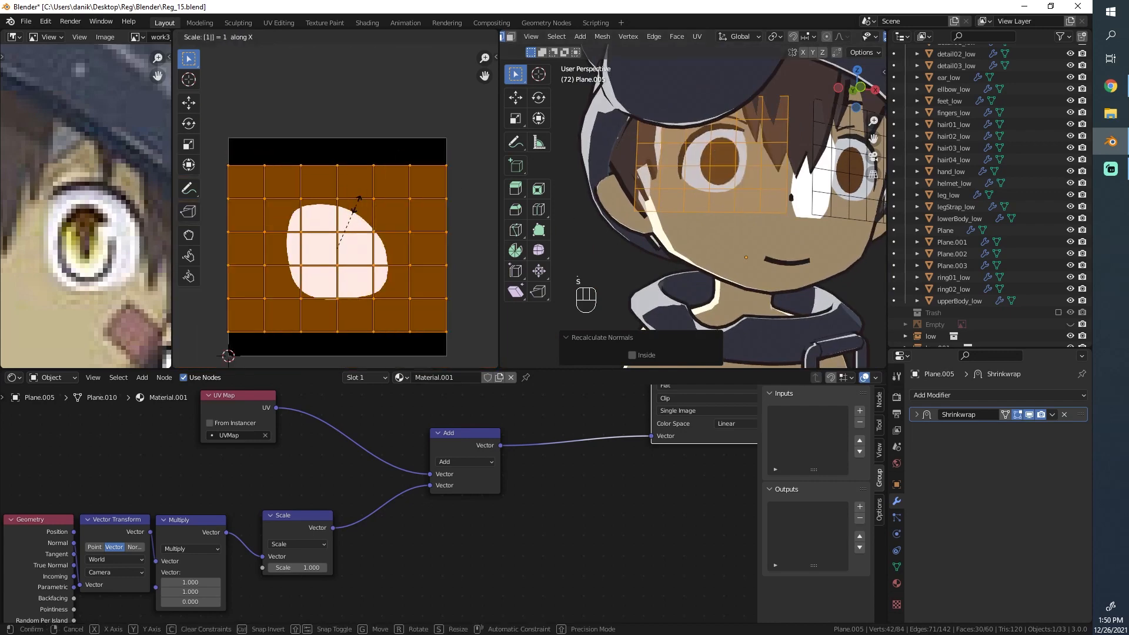
key("Return")
middle_click_drag(706, 176, 685, 141)
key("ctrl+z")
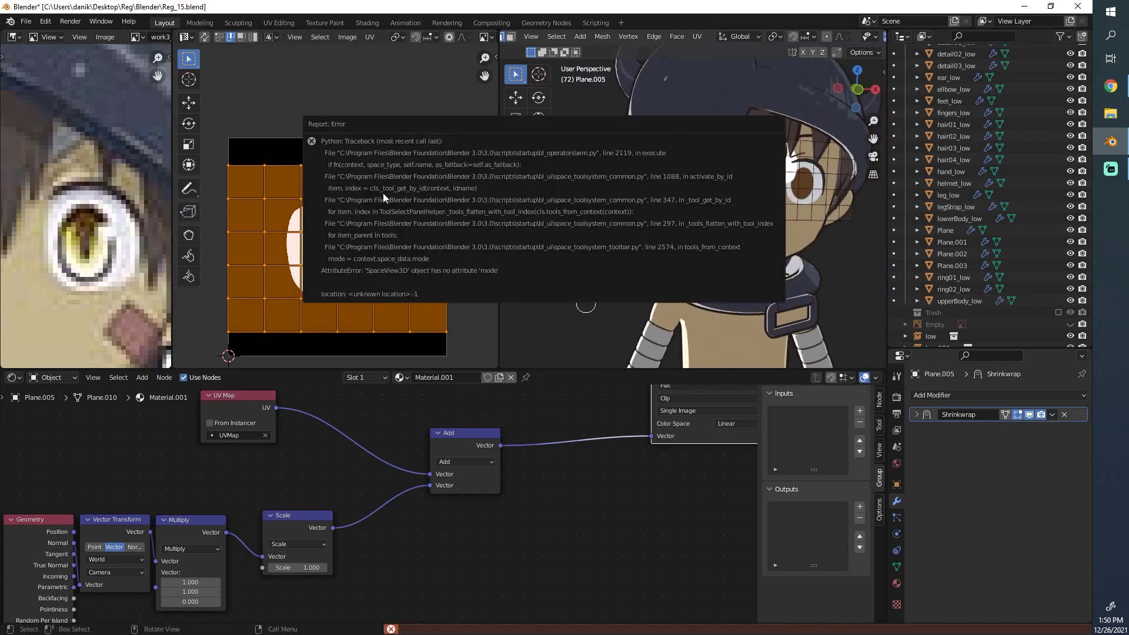
Undo the mesh edits back to the state before the Mirror modifier was applied.
scroll(372, 160, "up", 2)
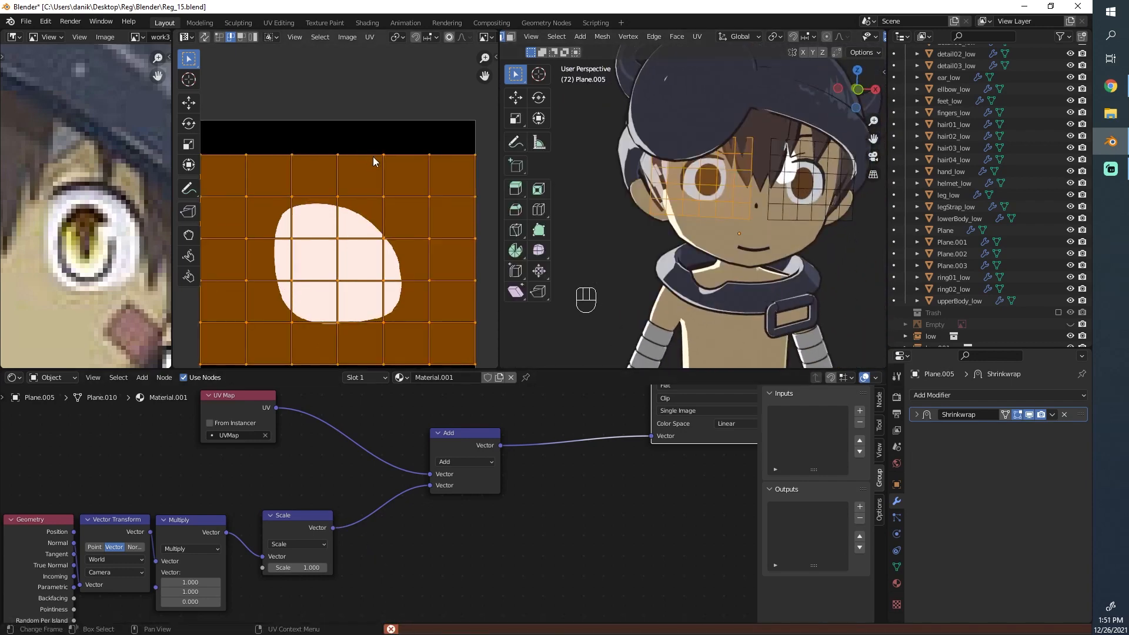
scroll(358, 242, "down", 3)
key("Tab")
key("Tab")
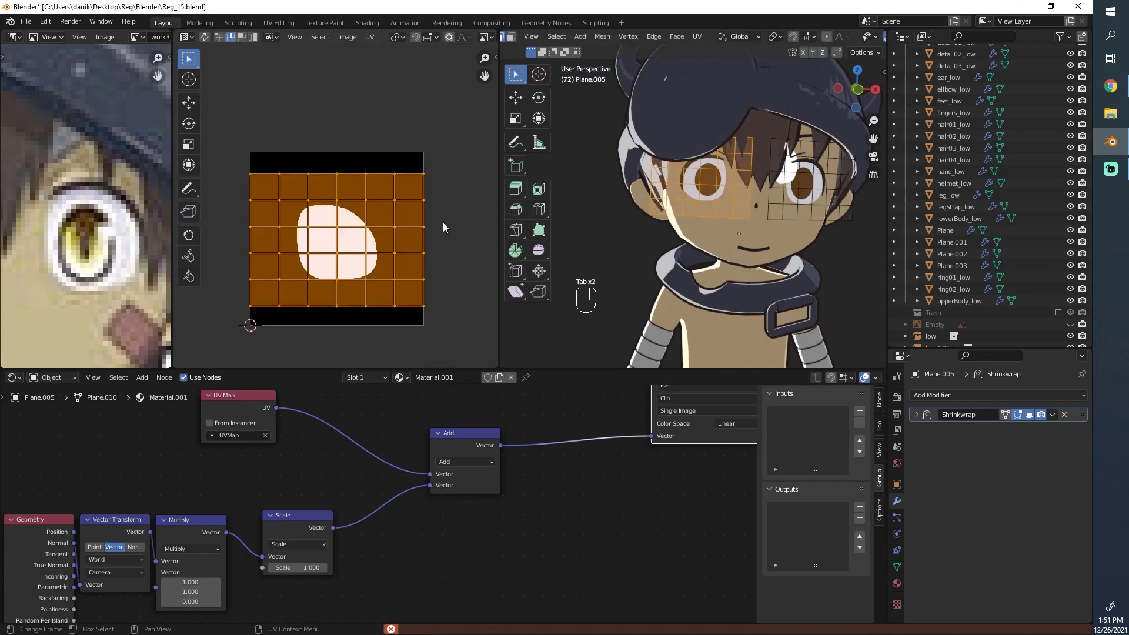
key("ctrl+z")
key("ctrl+z")
key("ctrl+z")
key("ctrl+z")
key("ctrl+z")
key("ctrl+z")
key("ctrl+z")
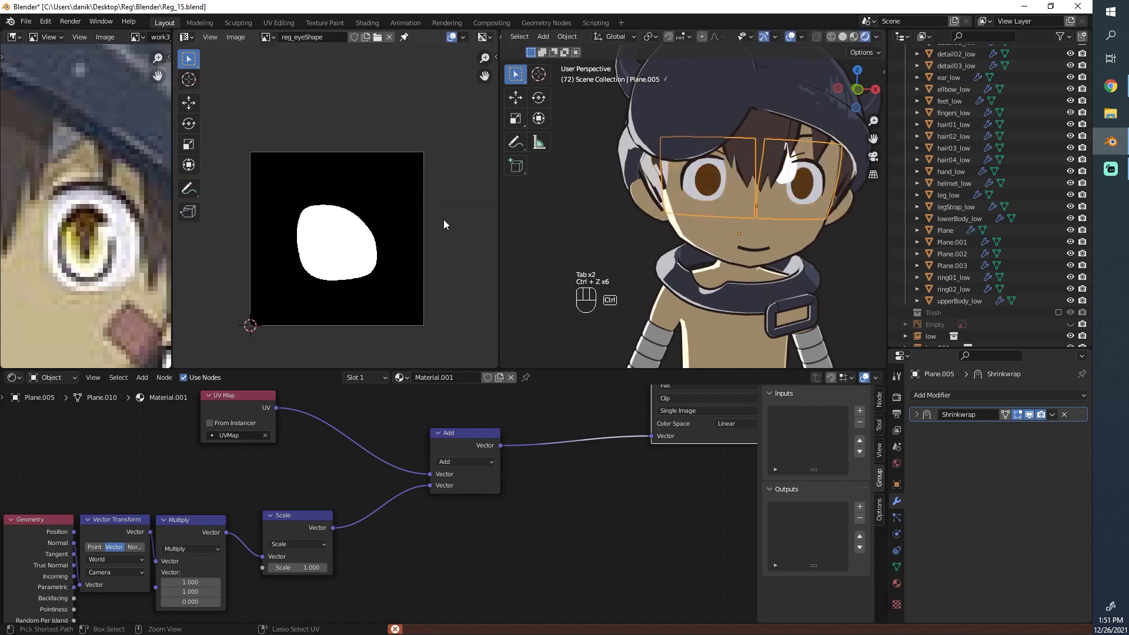
Check the original eye plane's mesh and UV layout in Edit Mode and return to Object Mode.
key("Tab")
scroll(746, 200, "up", 3)
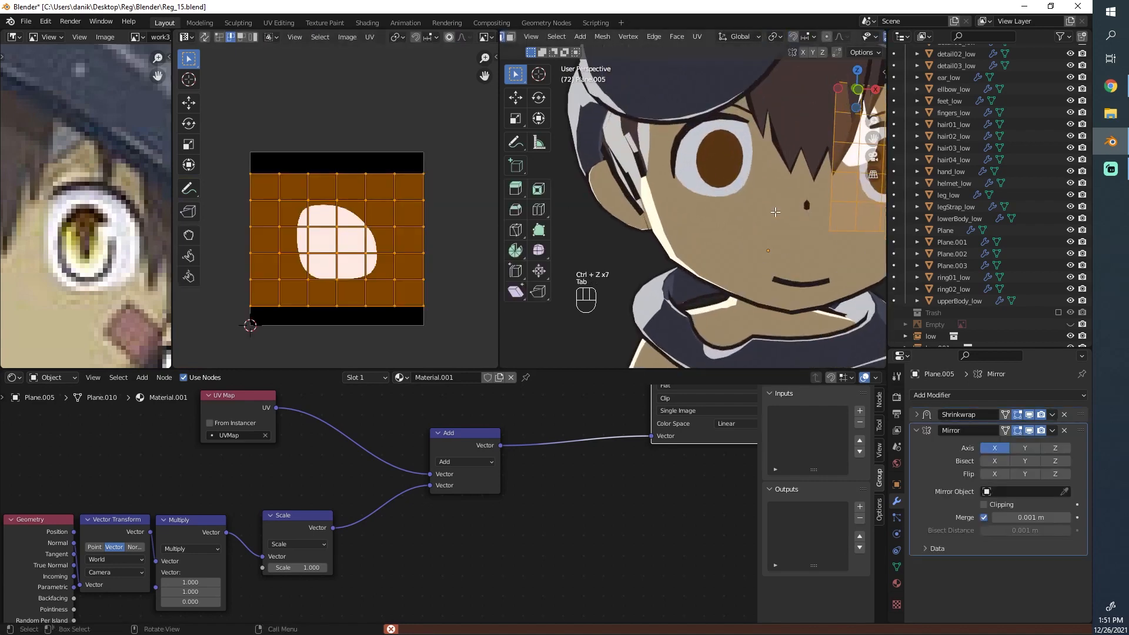
scroll(750, 203, "down", 3)
key("Tab")
mouse_move(738, 207)
middle_mouse_down()
mouse_move(704, 128)
mouse_move(725, 187)
mouse_move(830, 174)
mouse_move(734, 197)
middle_mouse_up()
scroll(378, 496, "down", 2)
scroll(312, 497, "up", 2)
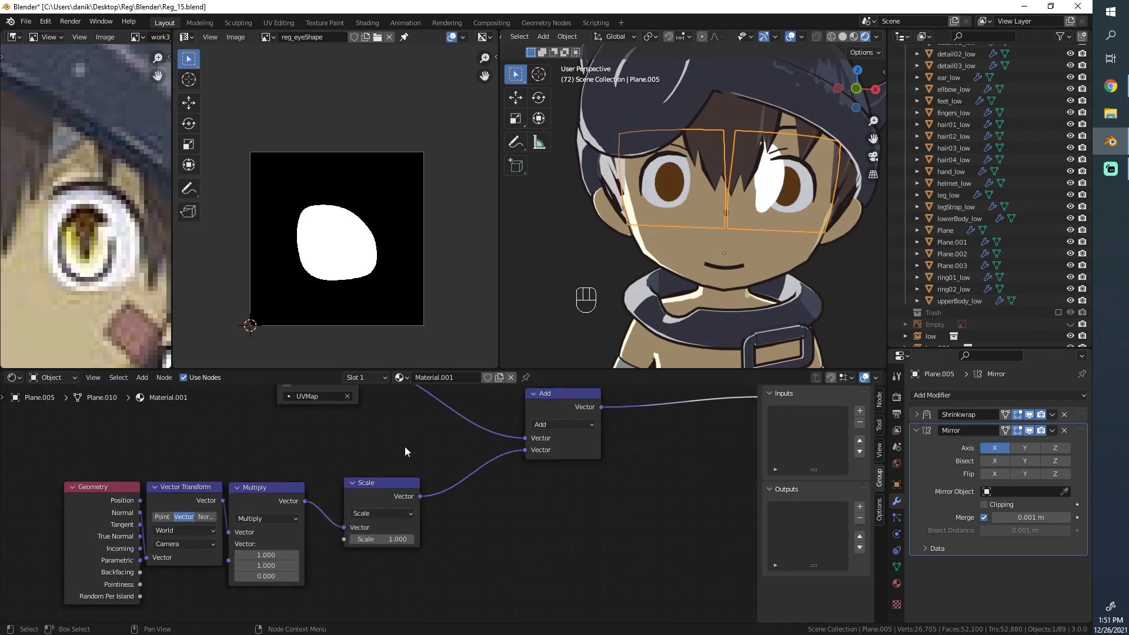
Turn off the viewport display of the eye plane's Mirror modifier.
scroll(699, 477, "down", 2)
middle_click_drag(699, 477, 619, 506)
middle_click_drag(714, 301, 685, 319)
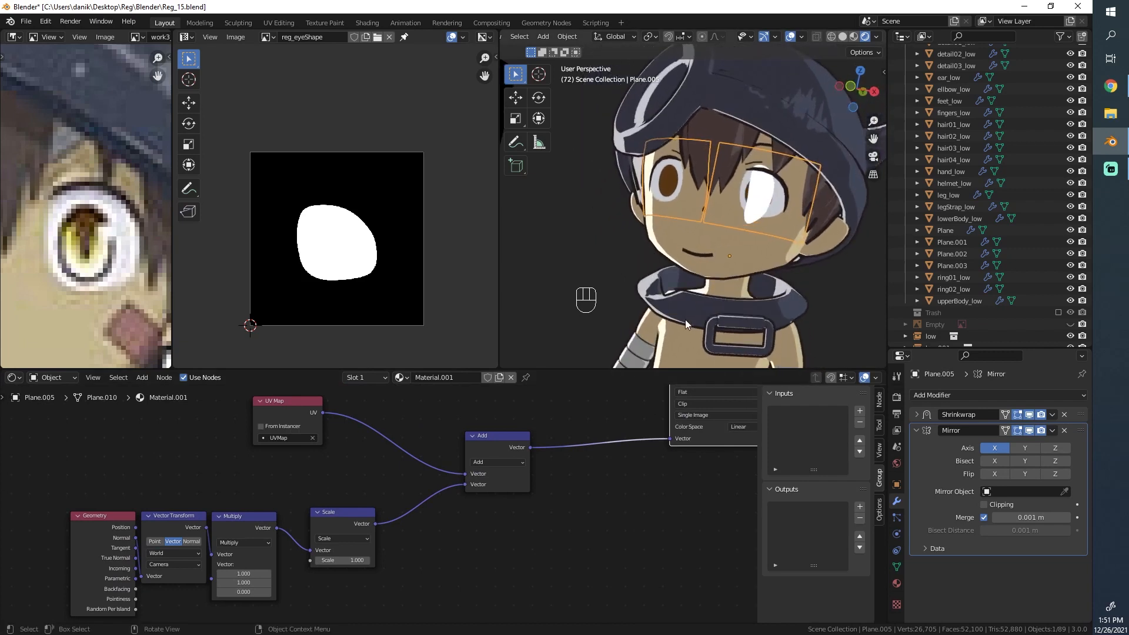
left_click(1032, 430)
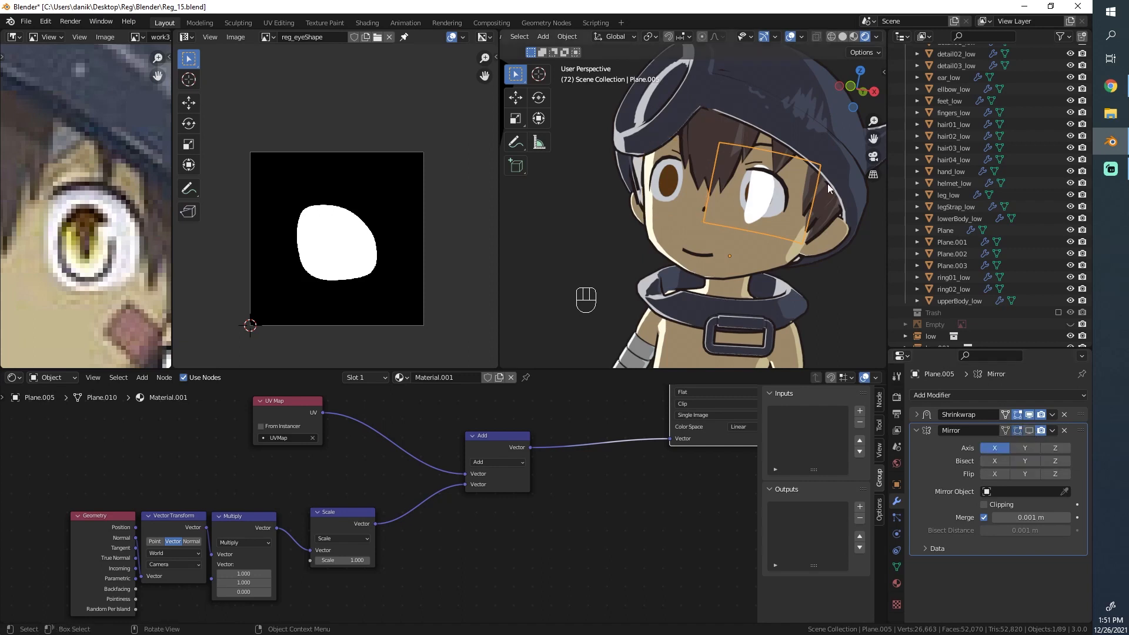
Try a factor of 0.180 in the vector Scale node and check the eye's parallax from the front and side.
scroll(764, 189, "up", 3)
middle_click_drag(746, 191, 711, 193, "alt")
middle_click_drag(712, 193, 616, 201, "shift")
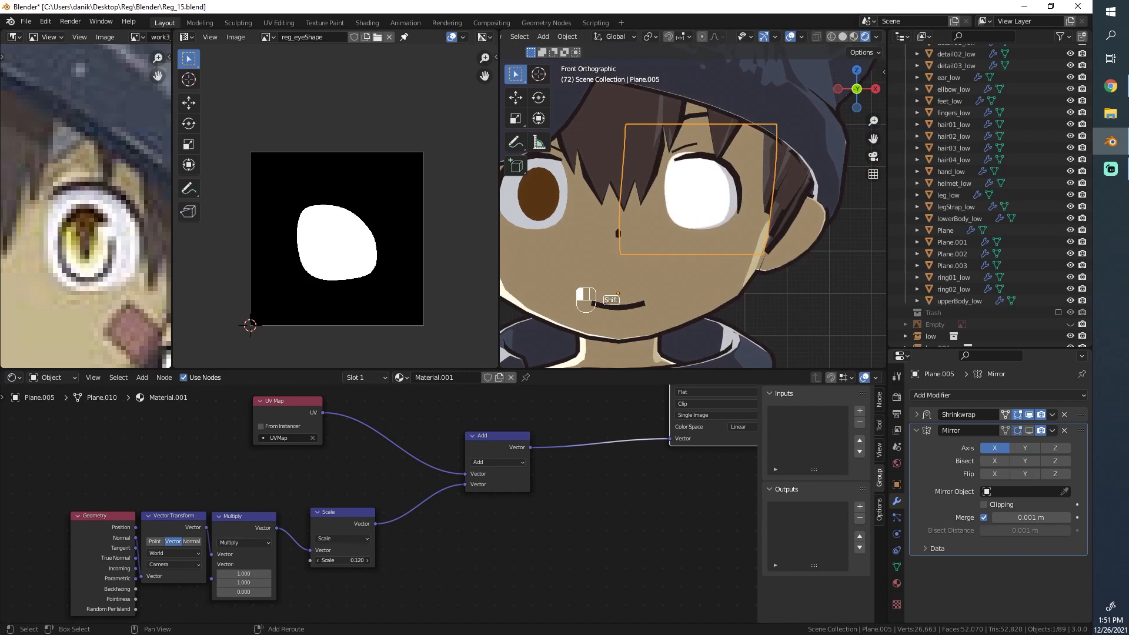
middle_click_drag(704, 253, 696, 201)
scroll(749, 226, "up", 8)
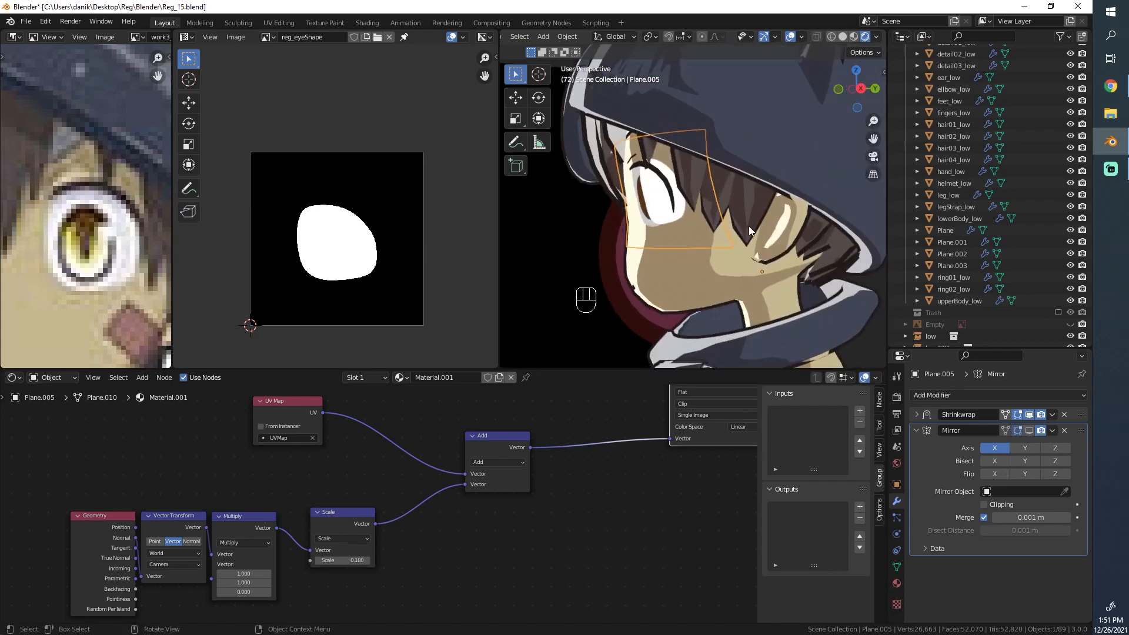
Set the vector Scale node's factor to 0.100 and check the white eye shape from several angles.
scroll(552, 213, "down", 3)
middle_click_drag(552, 213, 612, 196, "shift")
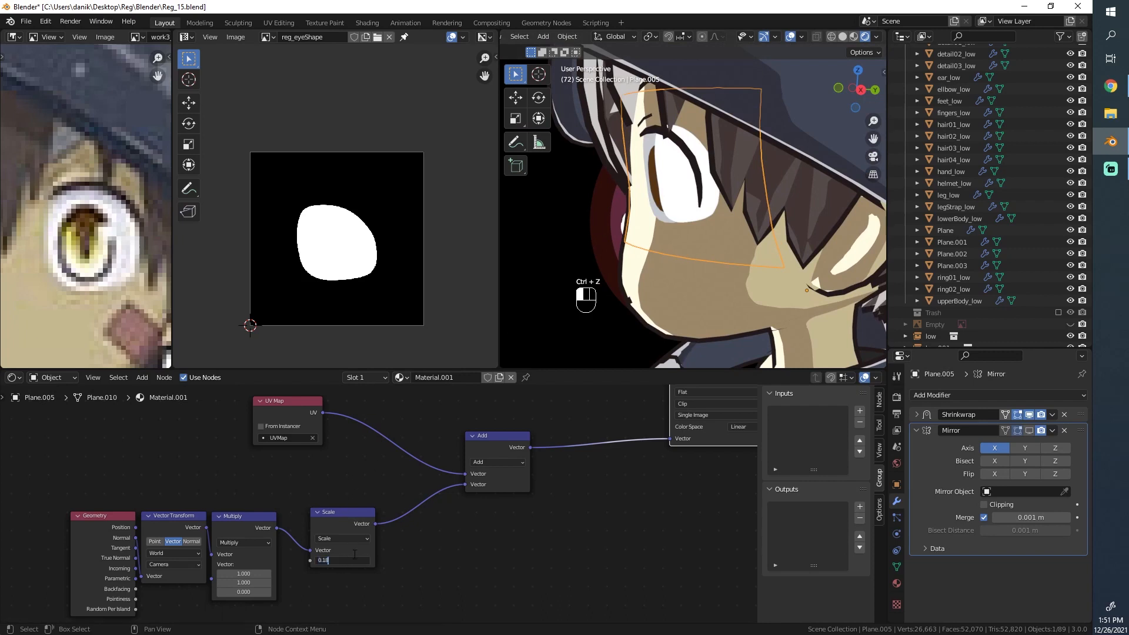
middle_click_drag(641, 202, 584, 168)
key("alt+a")
scroll(764, 209, "up", 3)
left_click(687, 192)
left_click(686, 193)
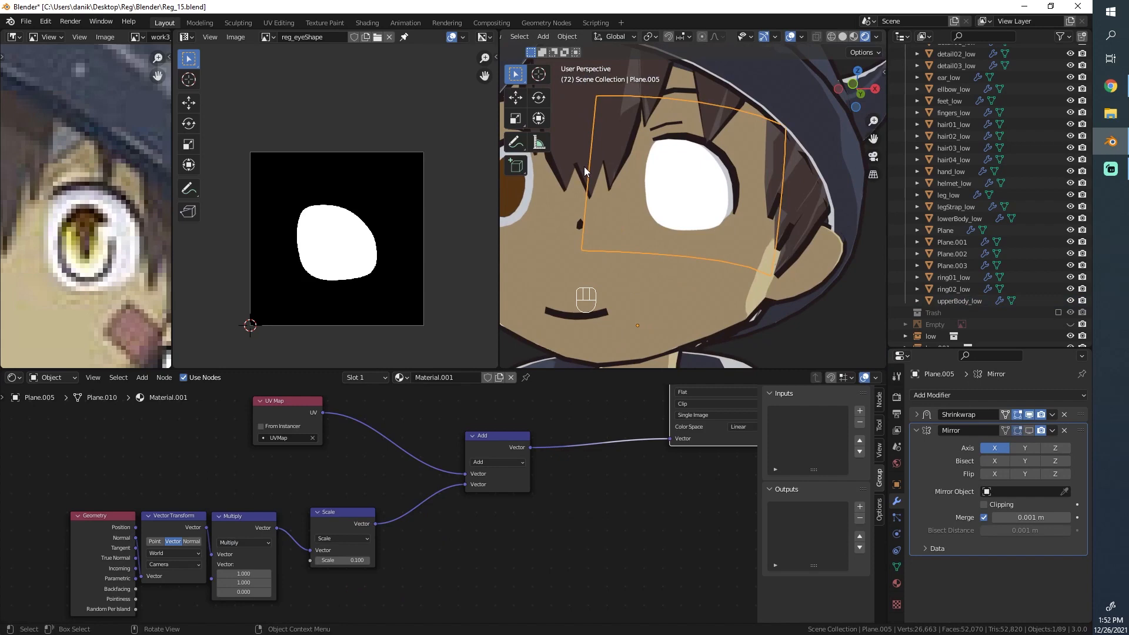
middle_click_drag(673, 100, 660, 136)
scroll(659, 136, "down", 3)
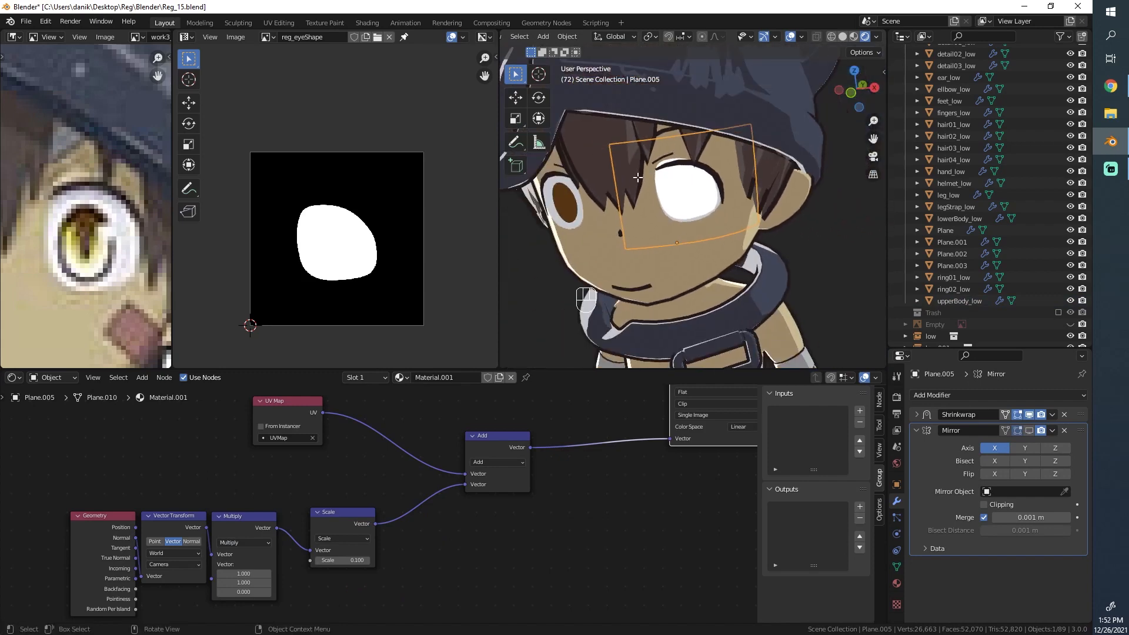
Examine the eye plane's mesh grid and UV layout in Edit Mode, then return to Object Mode.
key("Tab")
scroll(659, 136, "up", 2)
scroll(628, 152, "up", 3)
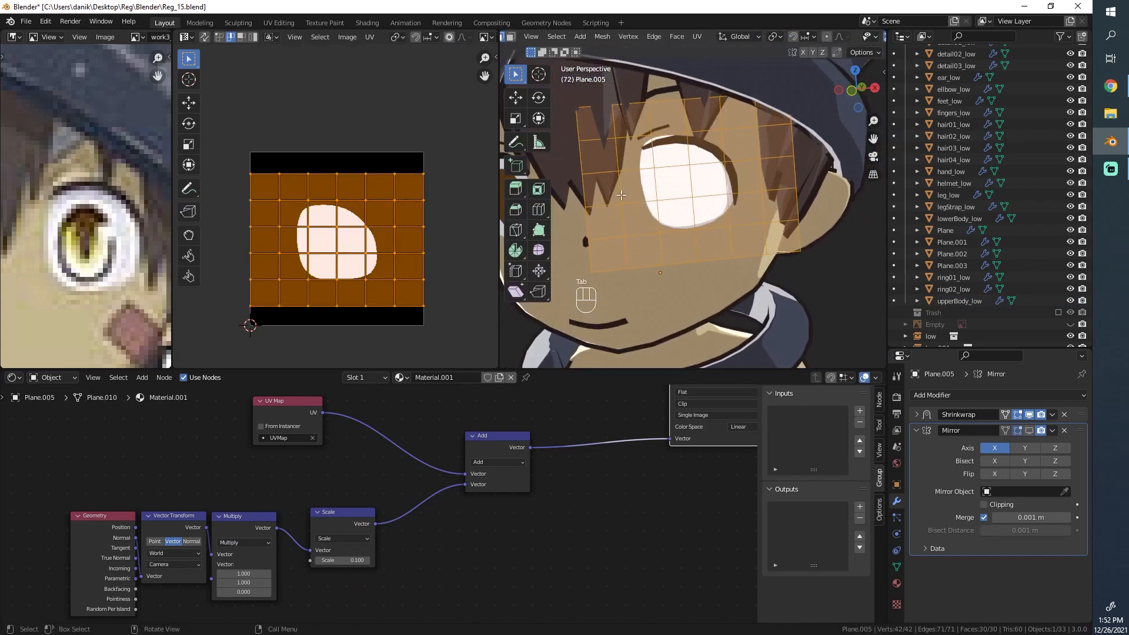
scroll(449, 254, "up", 1)
scroll(670, 189, "down", 4)
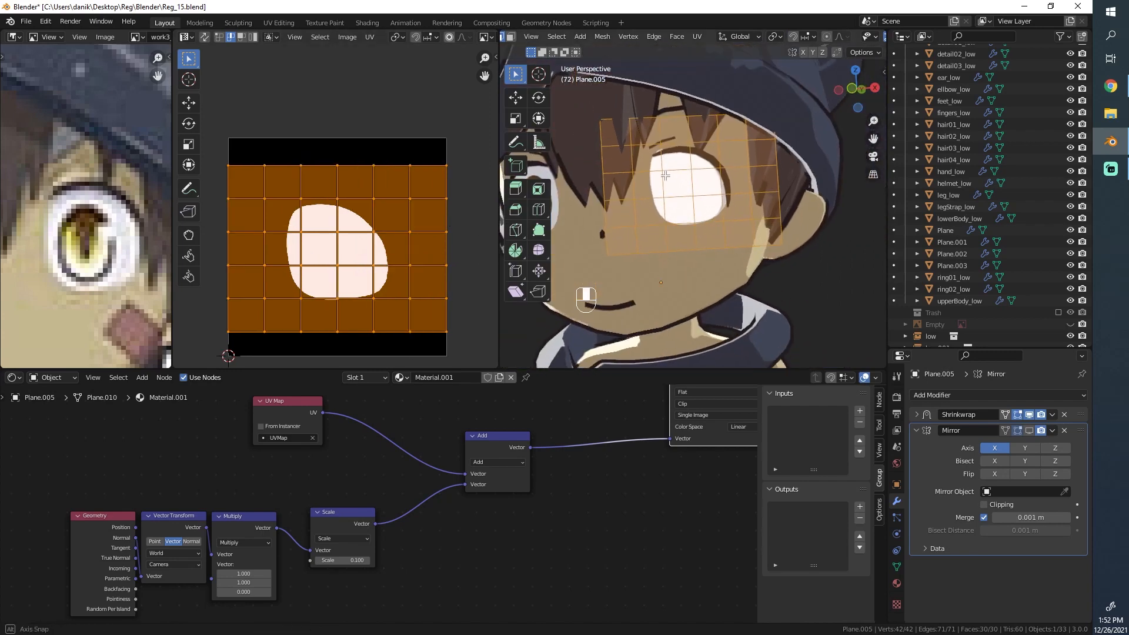
scroll(706, 235, "up", 2)
key("Tab")
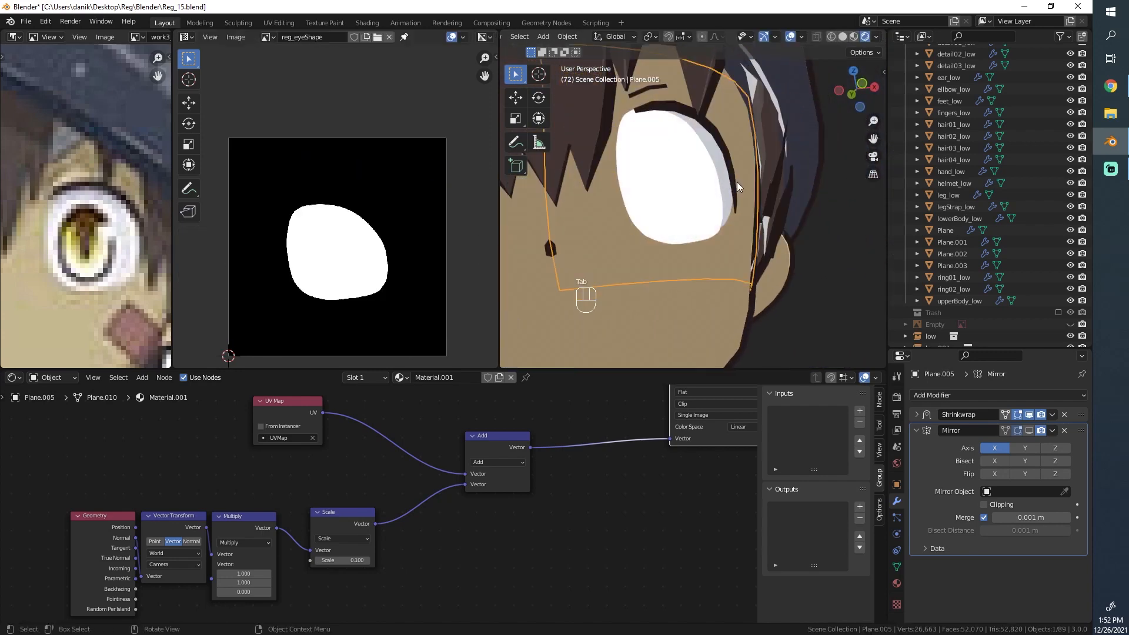
Examine how the eye plane's white shape sits behind the eyelashes from several viewing angles.
key("g")
right_click(755, 221)
middle_click_drag(752, 223, 702, 117)
scroll(685, 239, "down", 4)
key("g")
right_click(653, 235)
scroll(630, 231, "up", 4)
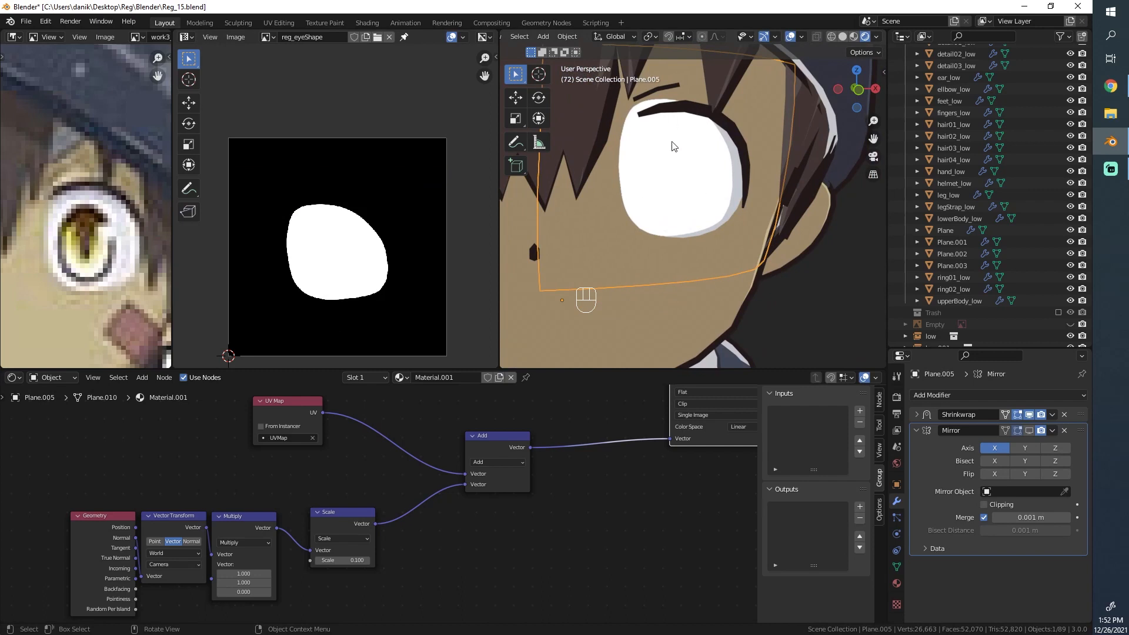
middle_click_drag(688, 145, 727, 182)
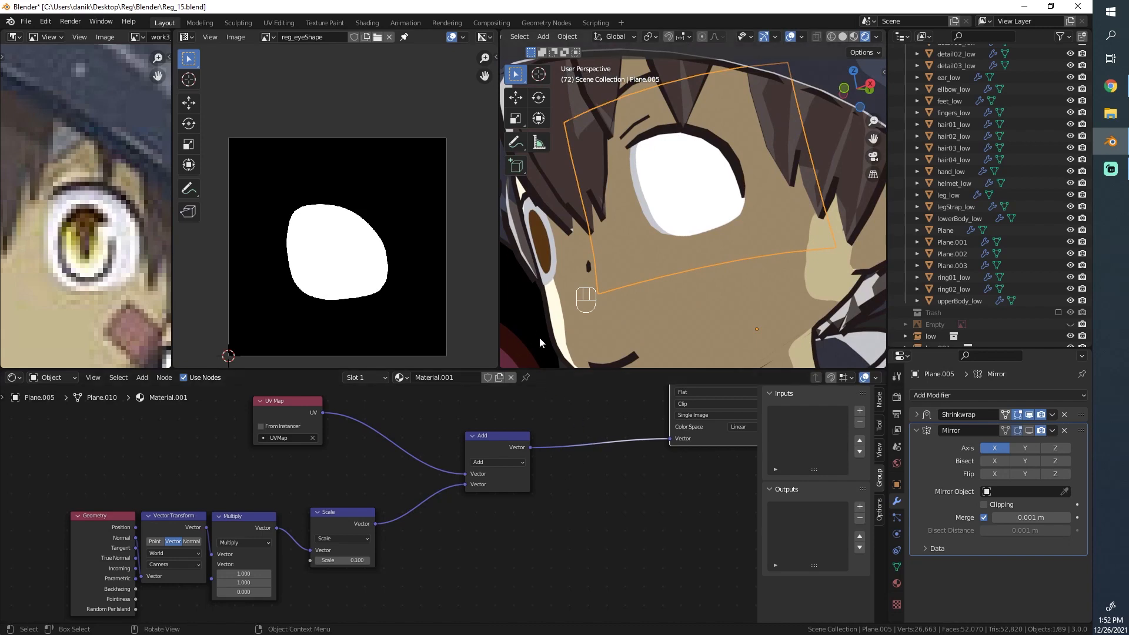
middle_click_drag(547, 267, 575, 218)
scroll(693, 211, "up", 2)
Select the eye-white mesh Plane.002 and hide it in the viewport.
left_click(686, 231)
left_click(678, 234)
key("g")
left_click(723, 161)
left_click(679, 225)
left_click(679, 235)
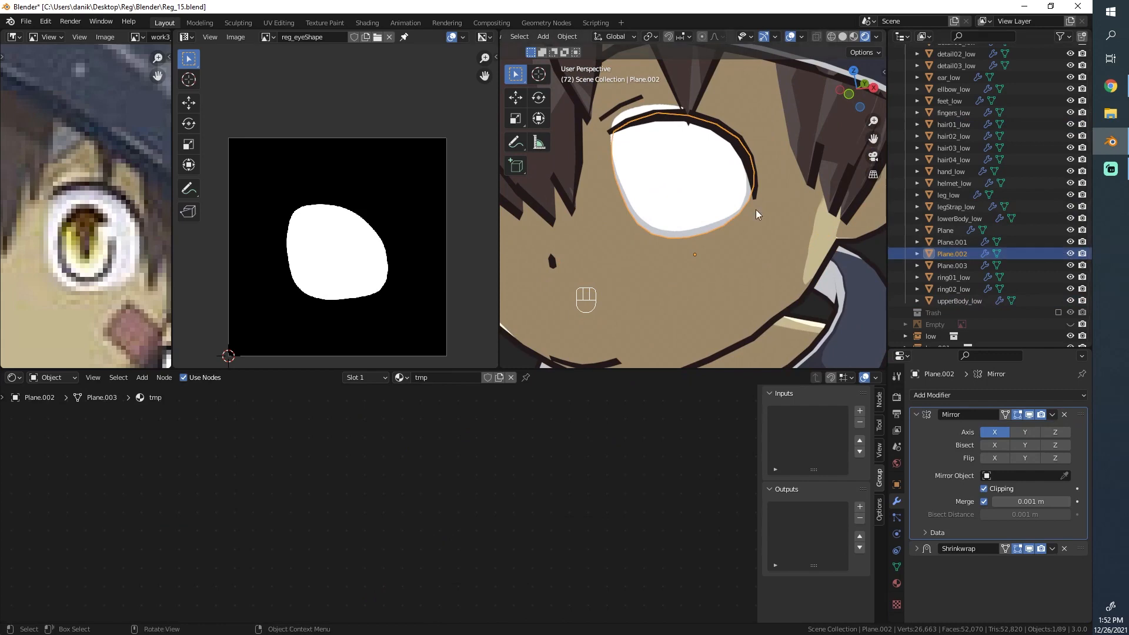
scroll(744, 139, "down", 5)
middle_click_drag(744, 138, 713, 238)
scroll(713, 239, "up", 6)
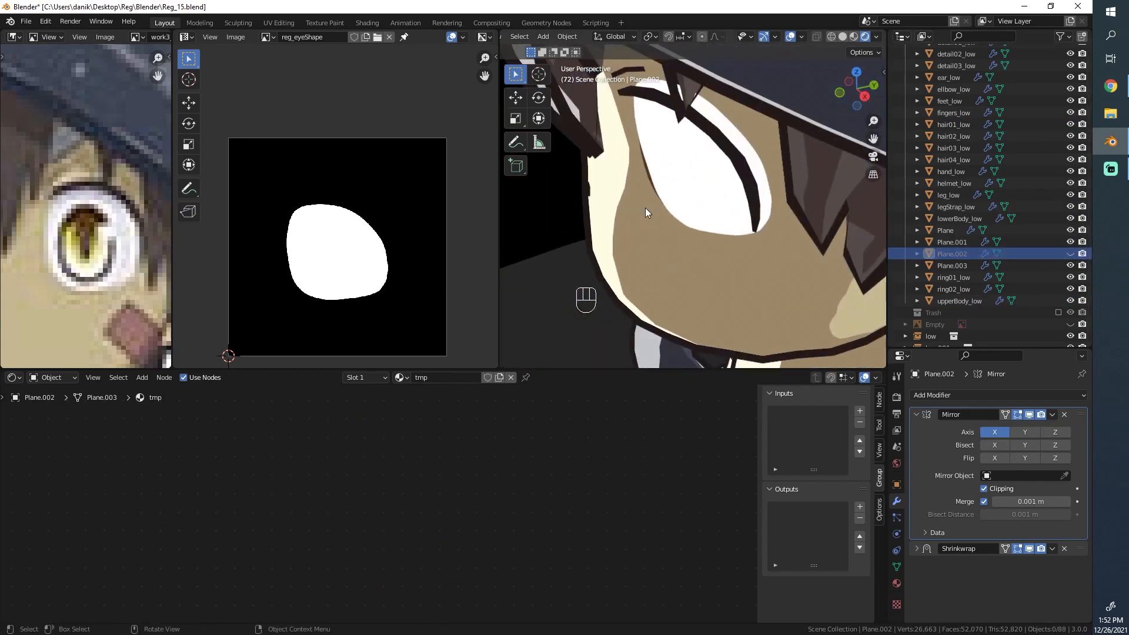
Select the iris mesh Plane.003 and hide it, leaving only the textured eye plane visible in the eye area.
left_click(622, 144)
left_click(617, 148)
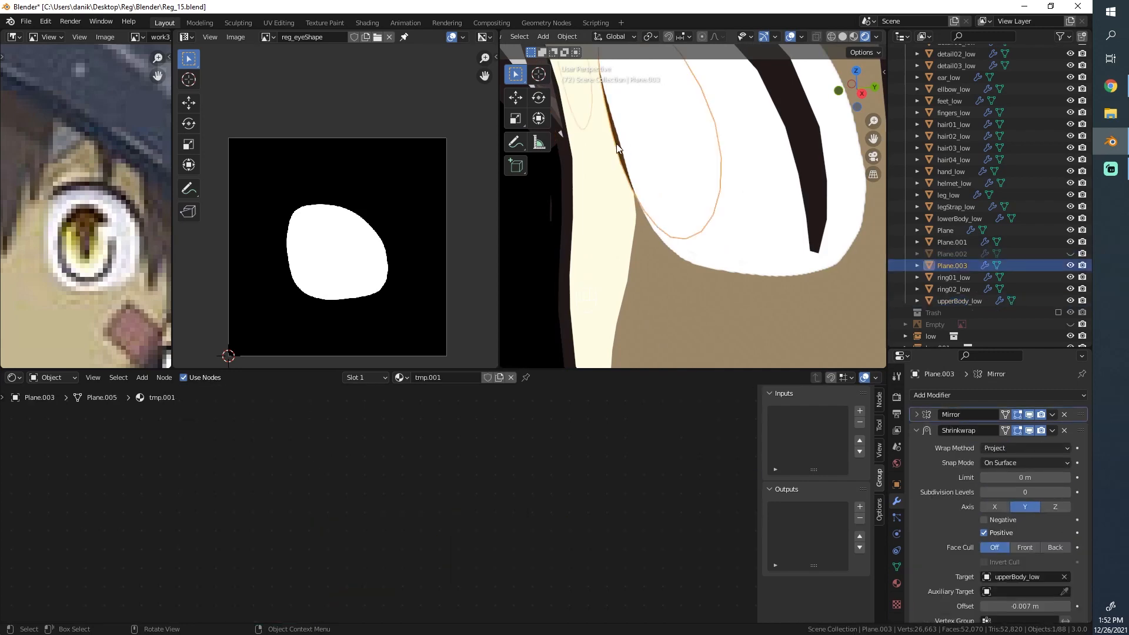
key("z")
mouse_move(665, 176)
middle_mouse_down()
mouse_move(768, 156)
mouse_move(833, 203)
mouse_move(770, 165)
mouse_move(654, 194)
middle_mouse_up()
scroll(647, 147, "down", 3)
key("z")
key("z")
scroll(713, 139, "up", 2)
scroll(708, 184, "down", 6)
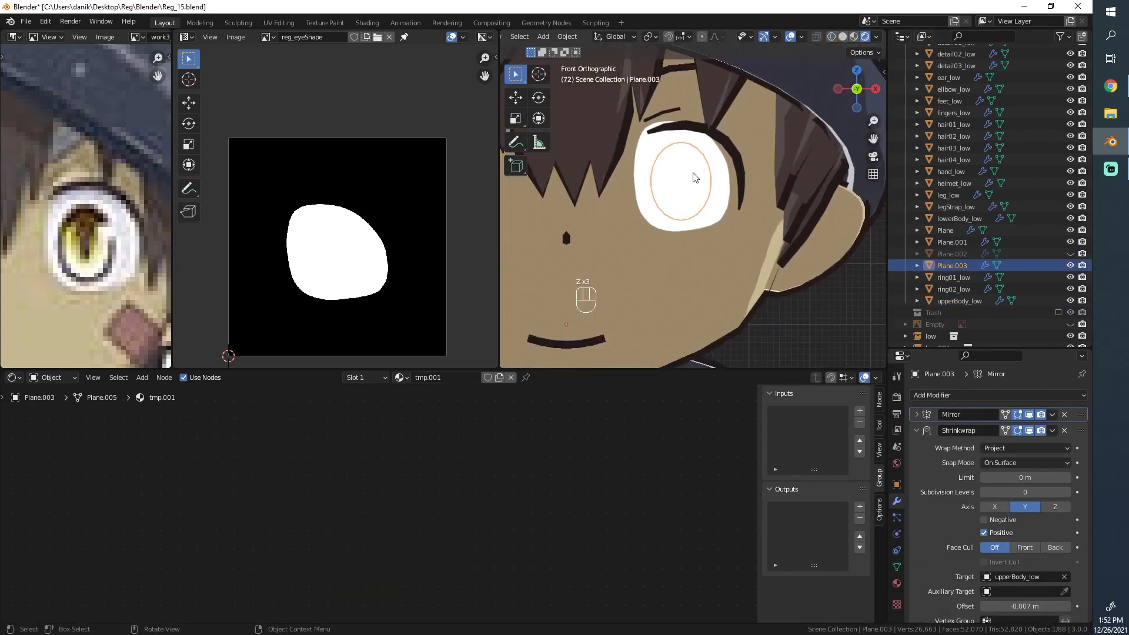
scroll(709, 187, "up", 2)
scroll(778, 188, "up", 2)
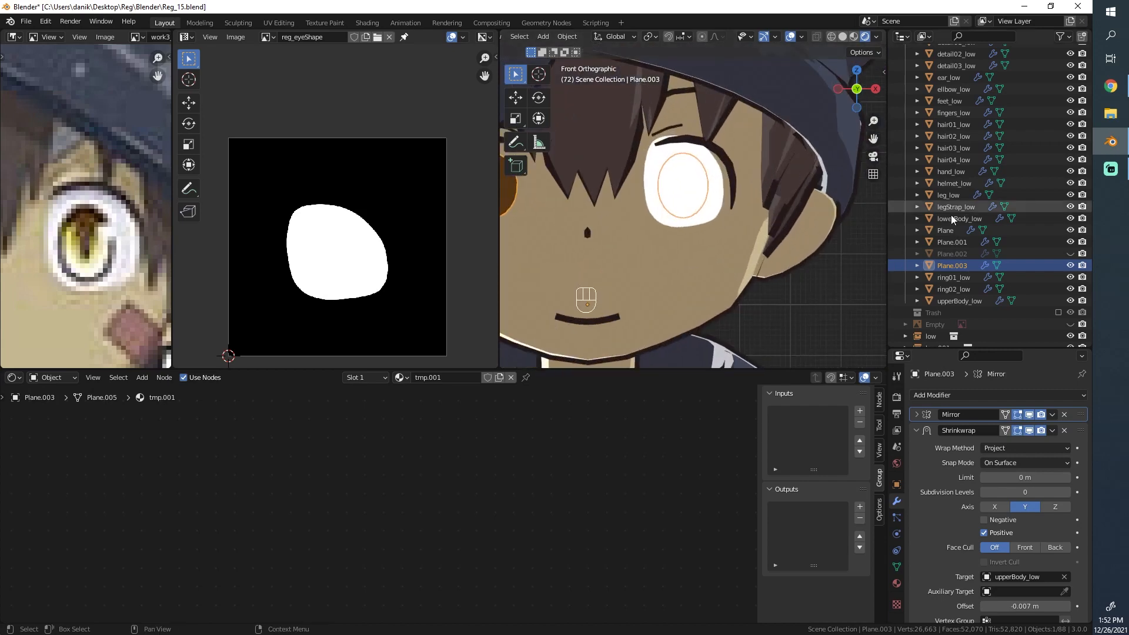
scroll(711, 144, "up", 4)
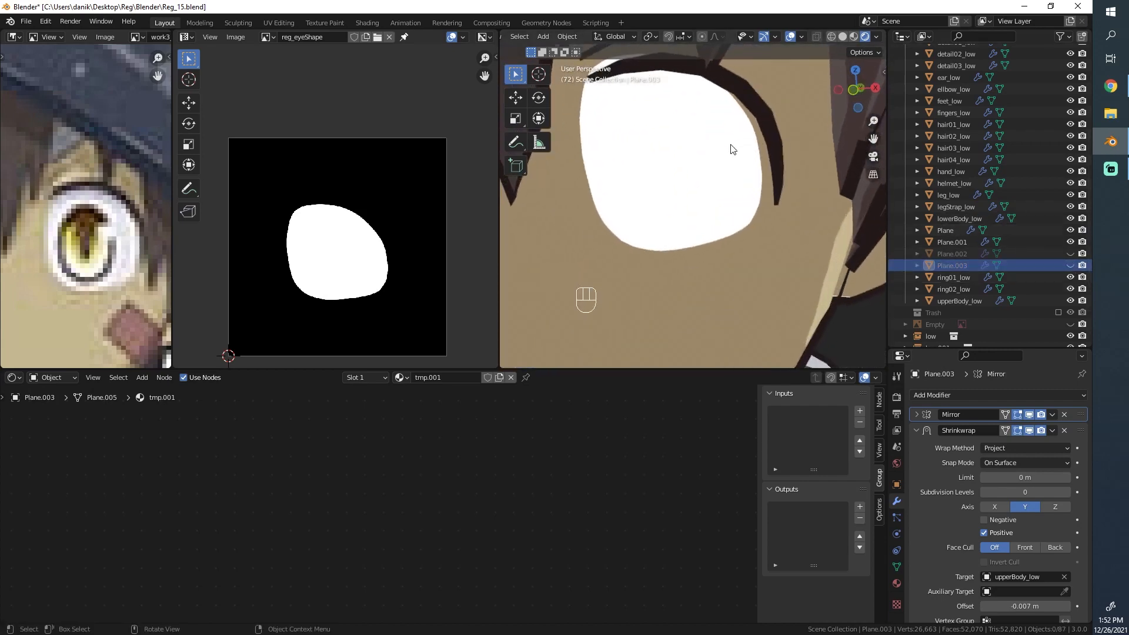
Select the textured eye plane Plane.005 and open its whole mesh for editing in front view.
scroll(731, 149, "down", 6)
middle_click_drag(731, 149, 662, 125)
scroll(682, 158, "up", 2)
middle_click_drag(700, 182, 726, 207)
left_click(672, 194)
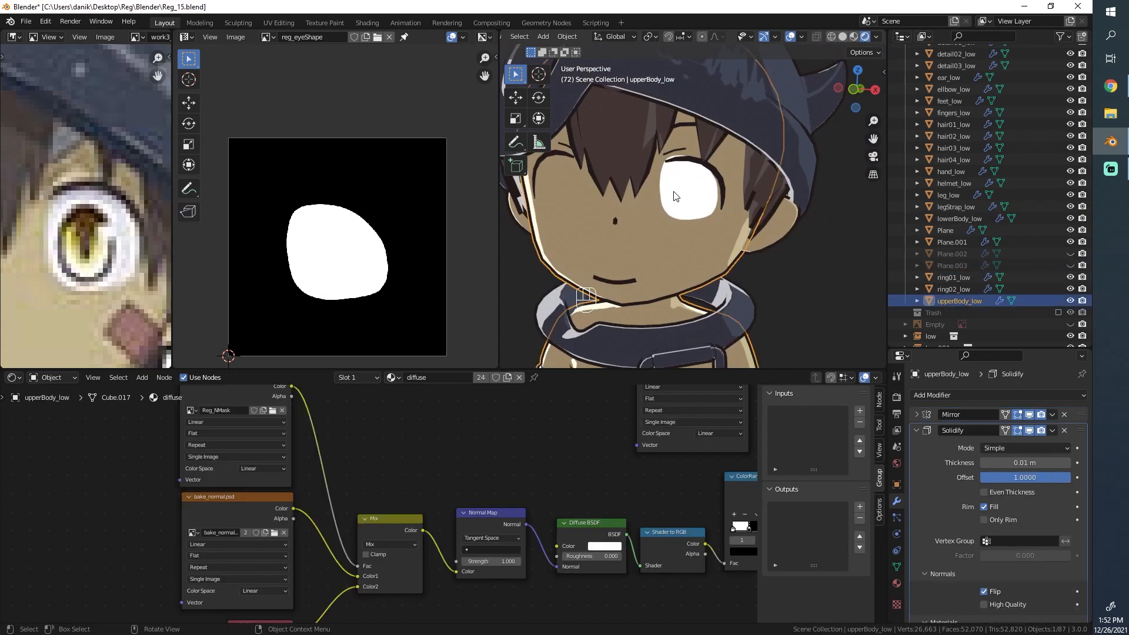
key("KP_1")
key("KP_Decimal")
key("Tab")
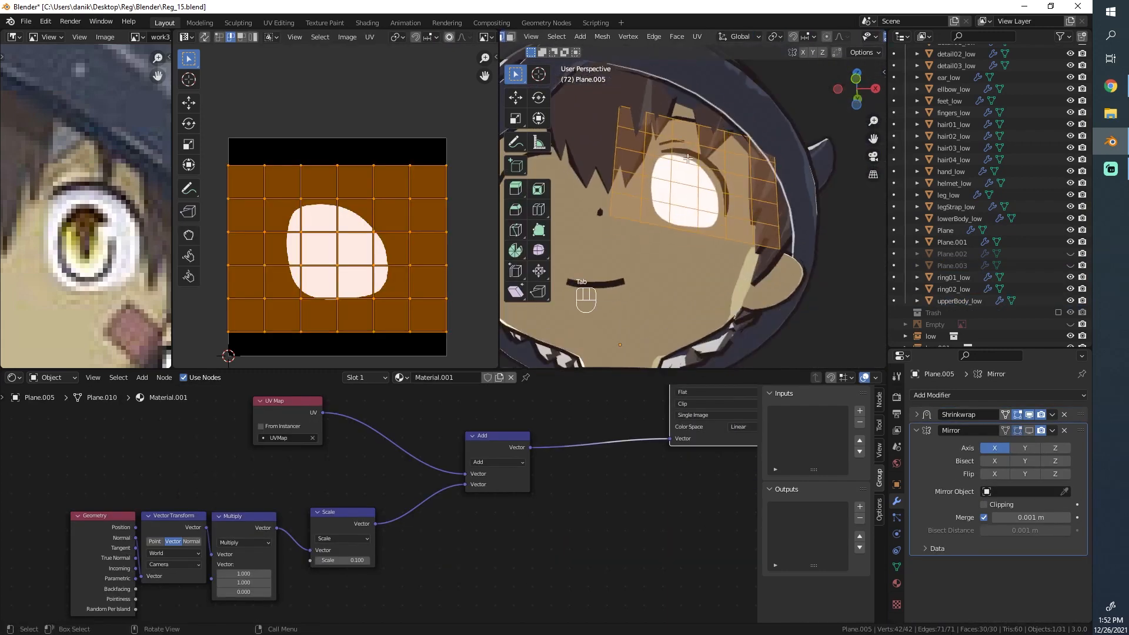
middle_click_drag(695, 221, 696, 169)
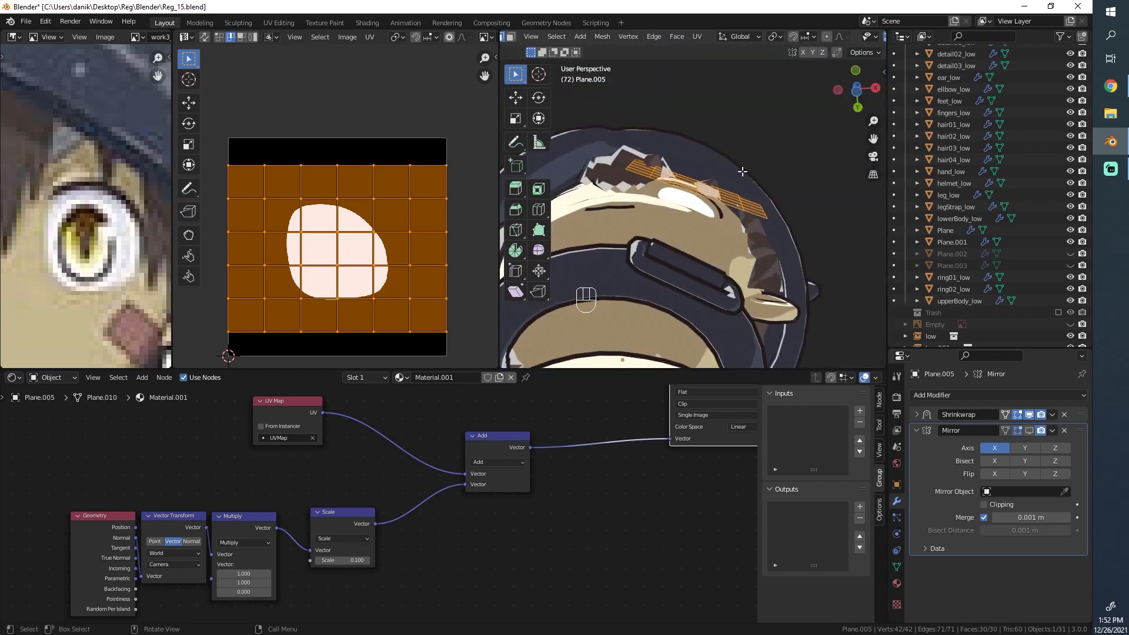
middle_click_drag(785, 126, 794, 206)
scroll(689, 189, "up", 3)
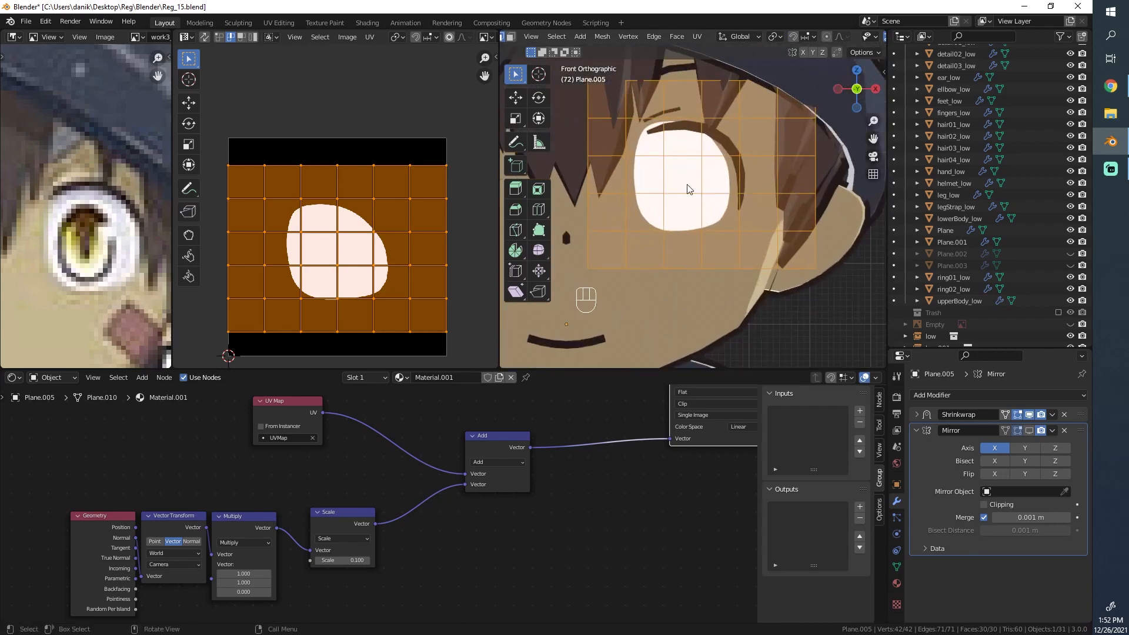
key("Tab")
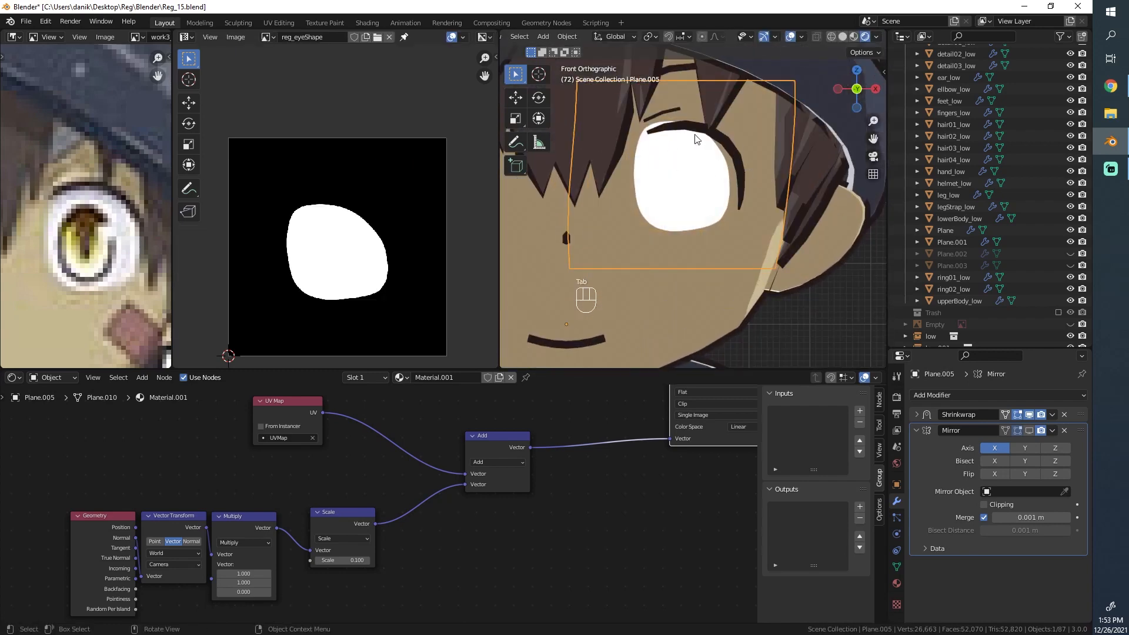
key("Tab")
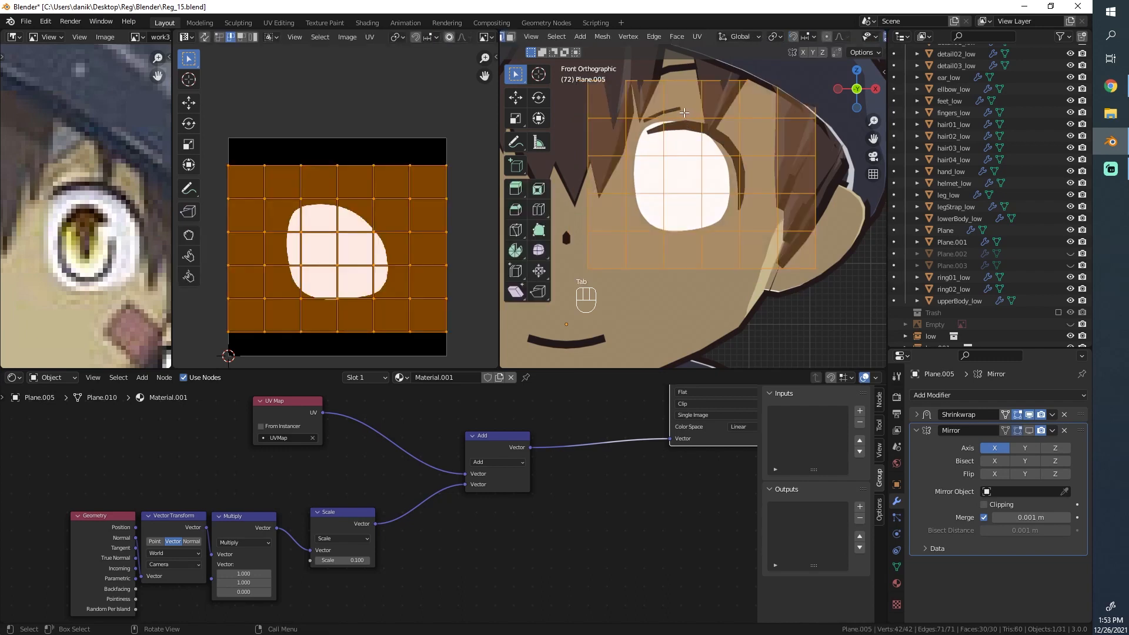
Try shifting the eye plane's whole mesh about 0.028 m along X and check the fit from the side.
key("g")
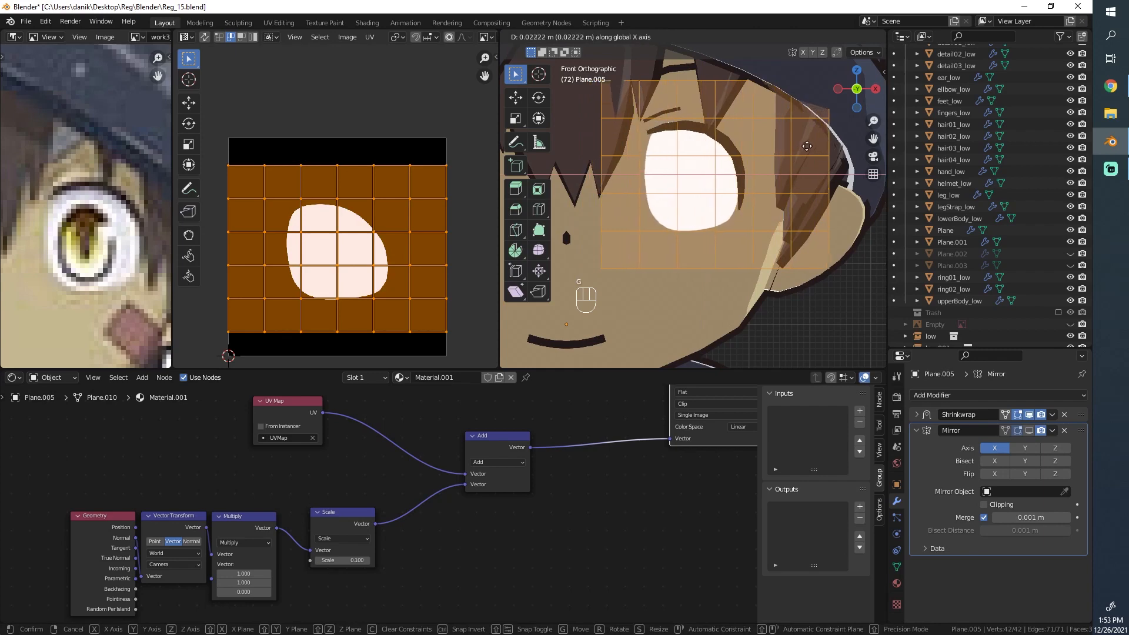
key("Tab")
scroll(723, 188, "down", 4)
scroll(711, 176, "up", 5)
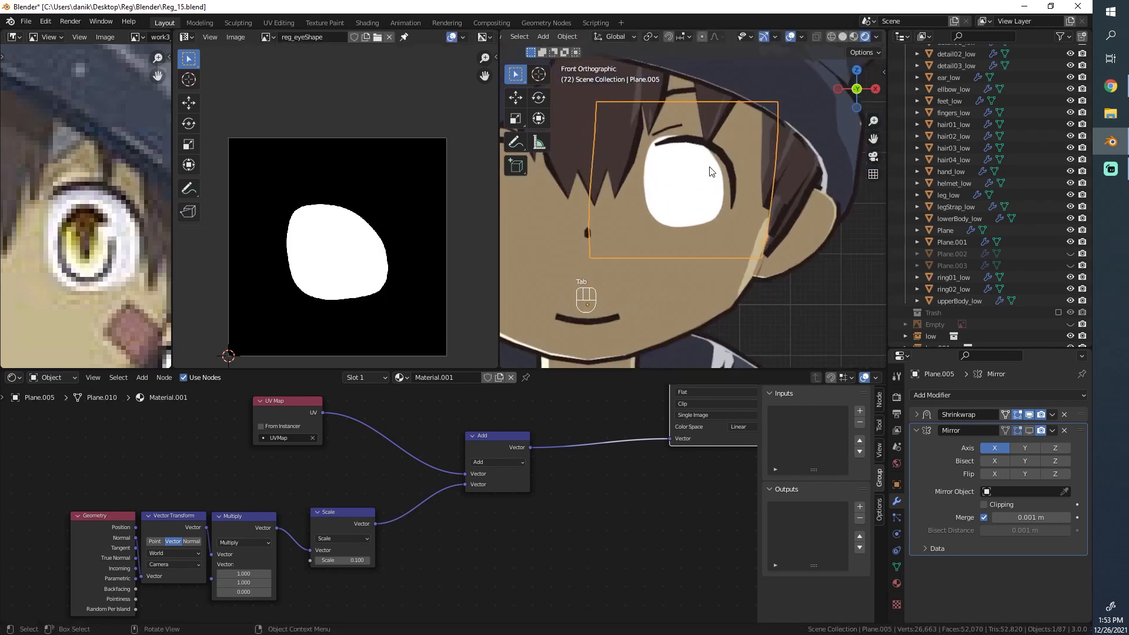
key("Tab")
key("g")
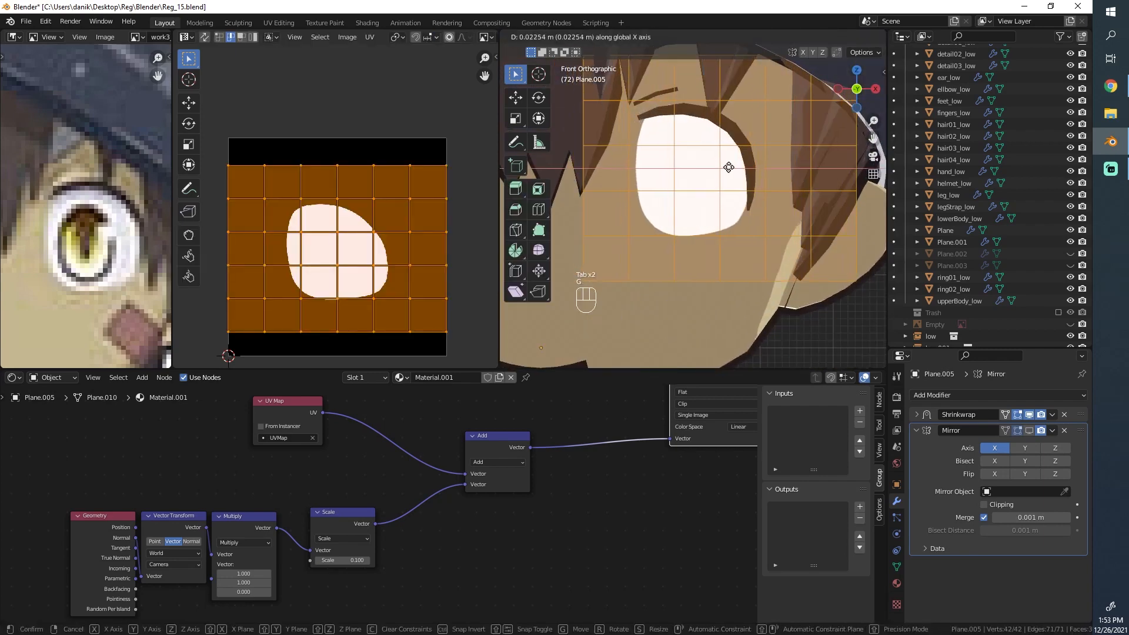
left_click(733, 167)
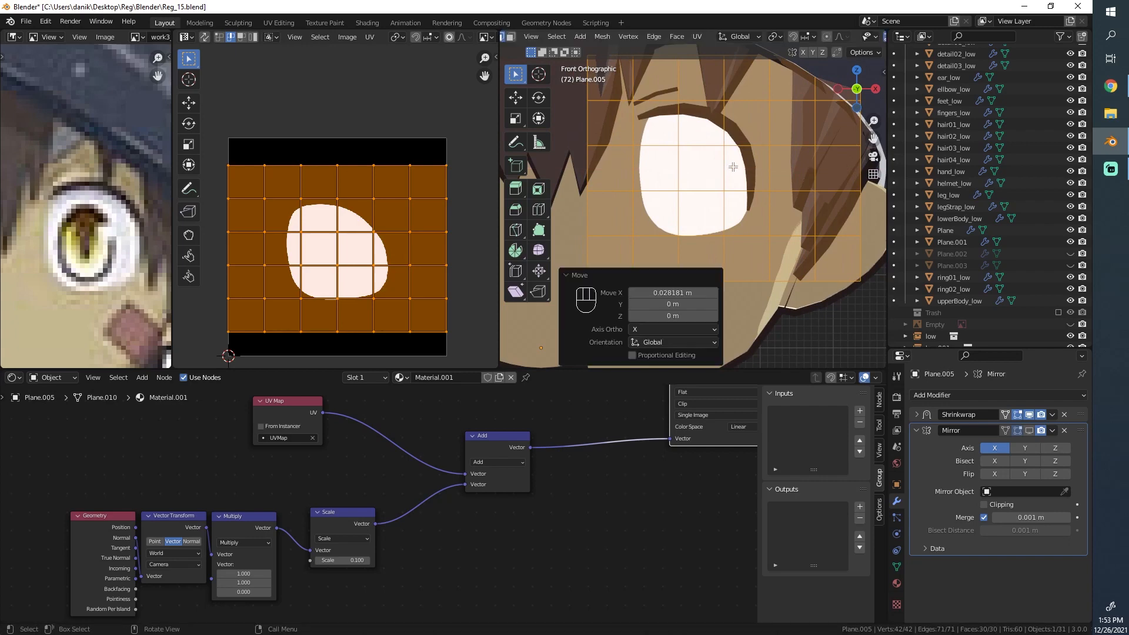
key("Tab")
scroll(759, 150, "down", 3)
middle_click_drag(804, 128, 691, 108)
key("alt+a")
middle_click_drag(838, 191, 776, 196)
scroll(764, 197, "down", 4)
key("Tab")
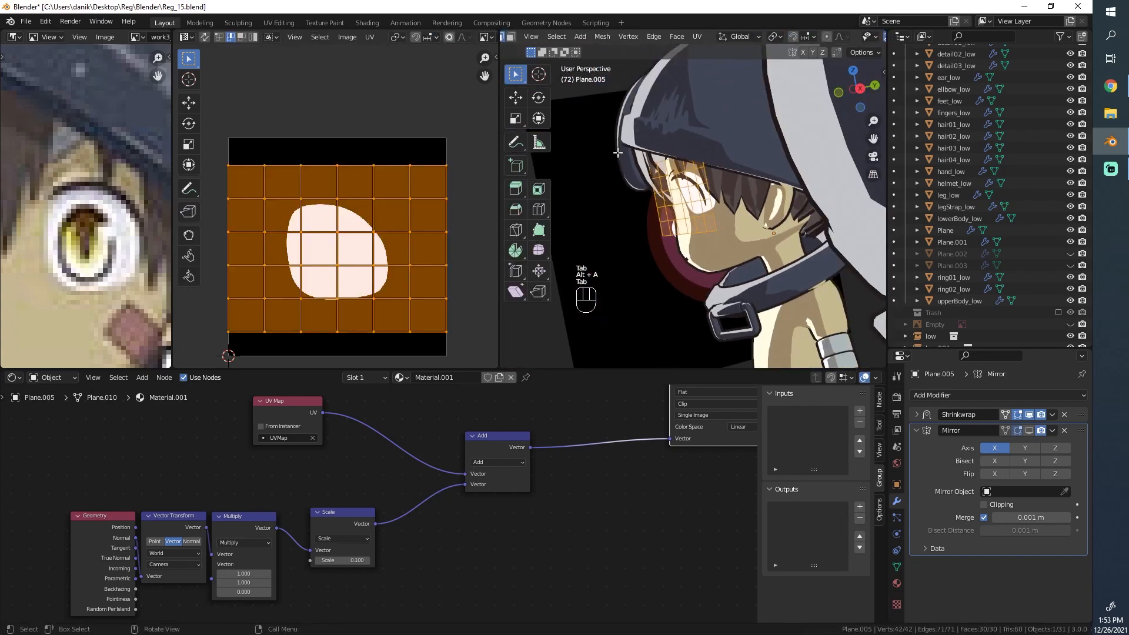
Undo the last X shift of the eye plane's mesh.
middle_click_drag(611, 191, 746, 161)
scroll(694, 191, "up", 3)
scroll(785, 182, "up", 4)
key("ctrl+z")
key("ctrl+z")
key("ctrl+z")
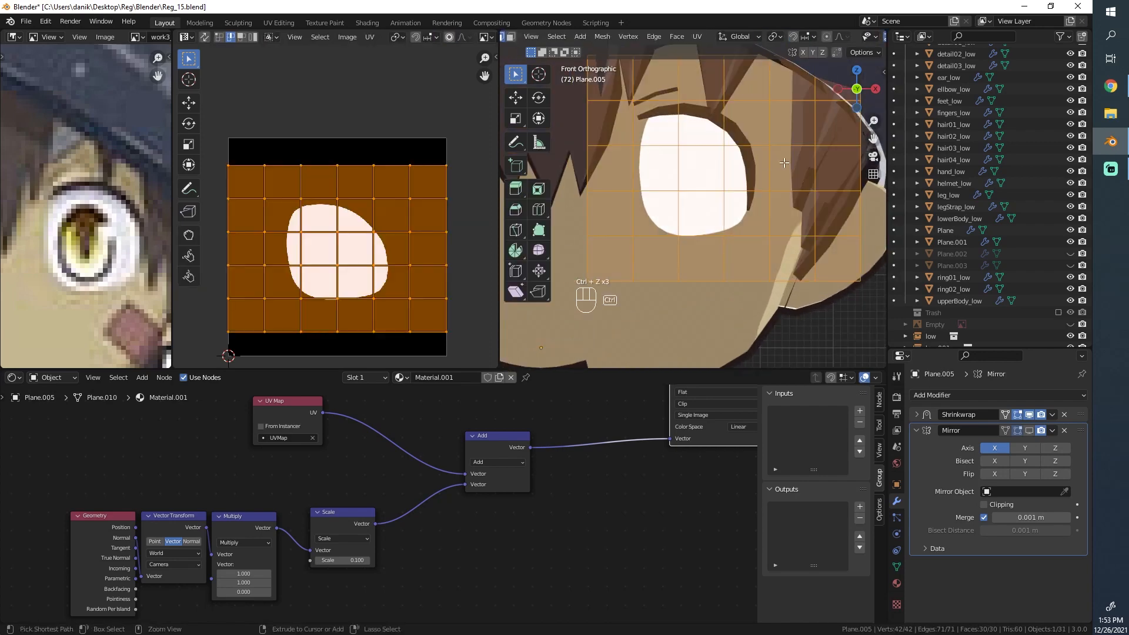
key("ctrl+z")
Scale the eye plane's whole mesh by about 1.069 along X.
key("s")
key("x")
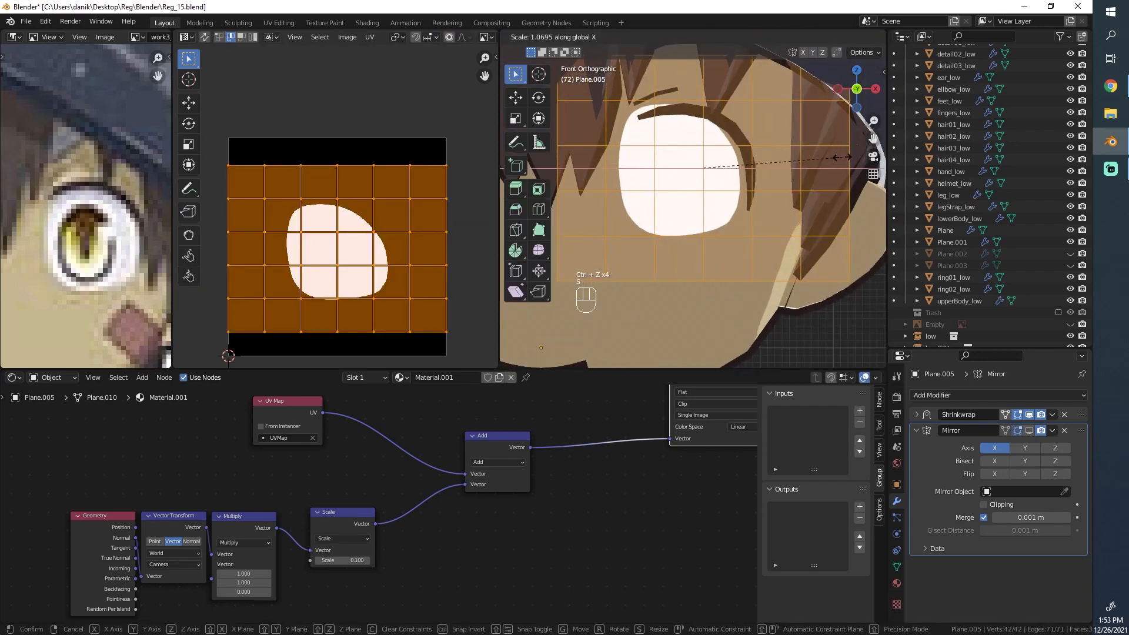
left_click(823, 156)
Move the eye plane's mesh about 0.018 m along X and about -0.004 m along Z.
key("g")
key("x")
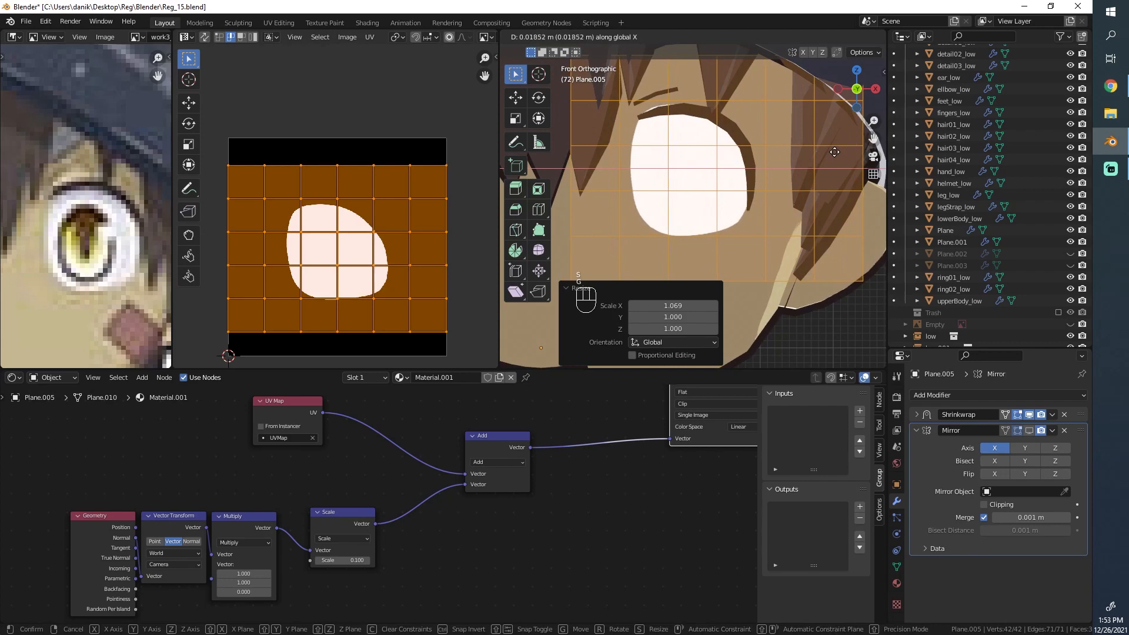
left_click(834, 155)
key("g")
key("z")
left_click(831, 152)
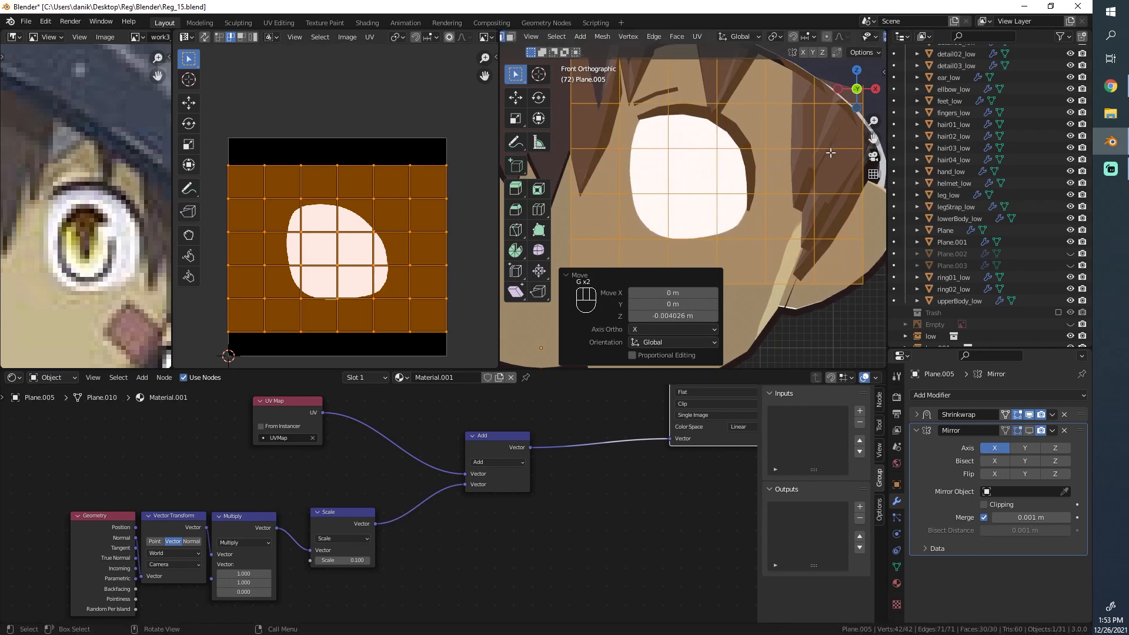
Inspect the eye plane's fit against the eyelashes from an angle and from the front.
key("Tab")
scroll(832, 152, "down", 5)
middle_click_drag(823, 155, 709, 195)
key("alt+a")
left_click(709, 194)
key("KP_1")
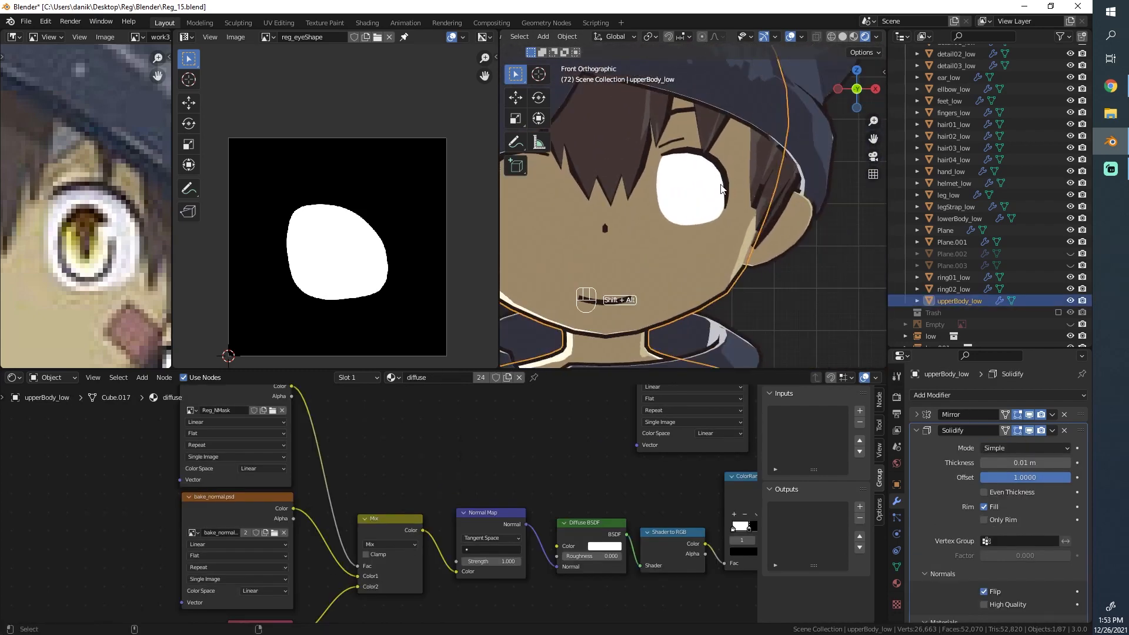
key("Tab")
key("Tab")
Nudge the mesh of eye plane Plane.005 slightly to fit the eyelash outline, and deselect it in Object Mode.
left_click(708, 194)
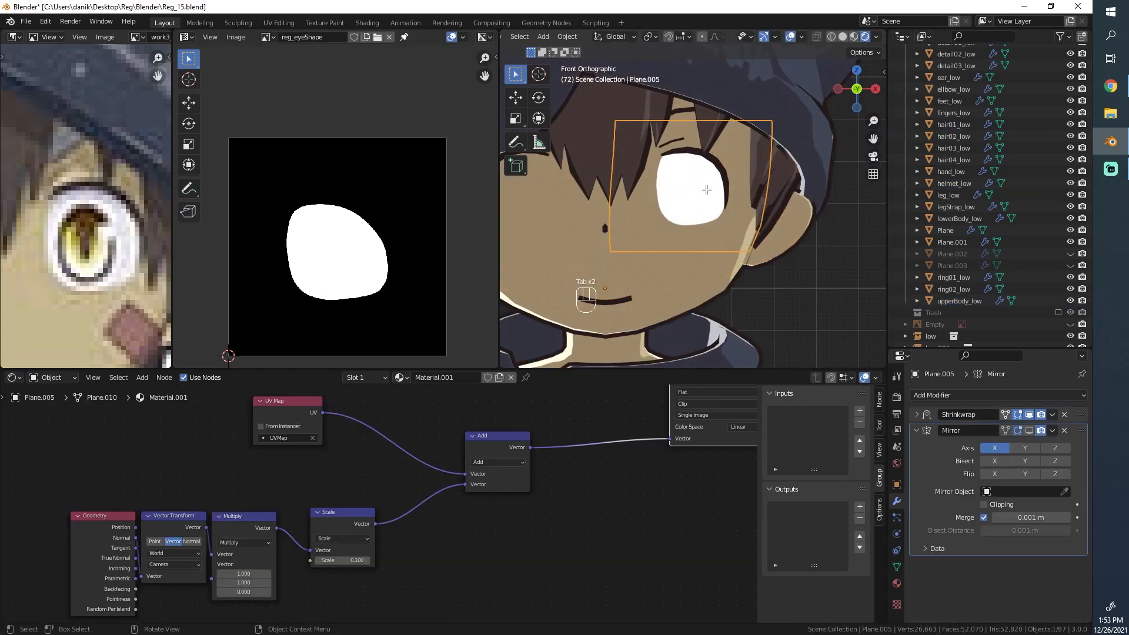
key("Tab")
key("g")
left_click(704, 189)
key("Tab")
key("alt+a")
middle_click_drag(704, 189, 692, 235)
scroll(692, 236, "up", 5)
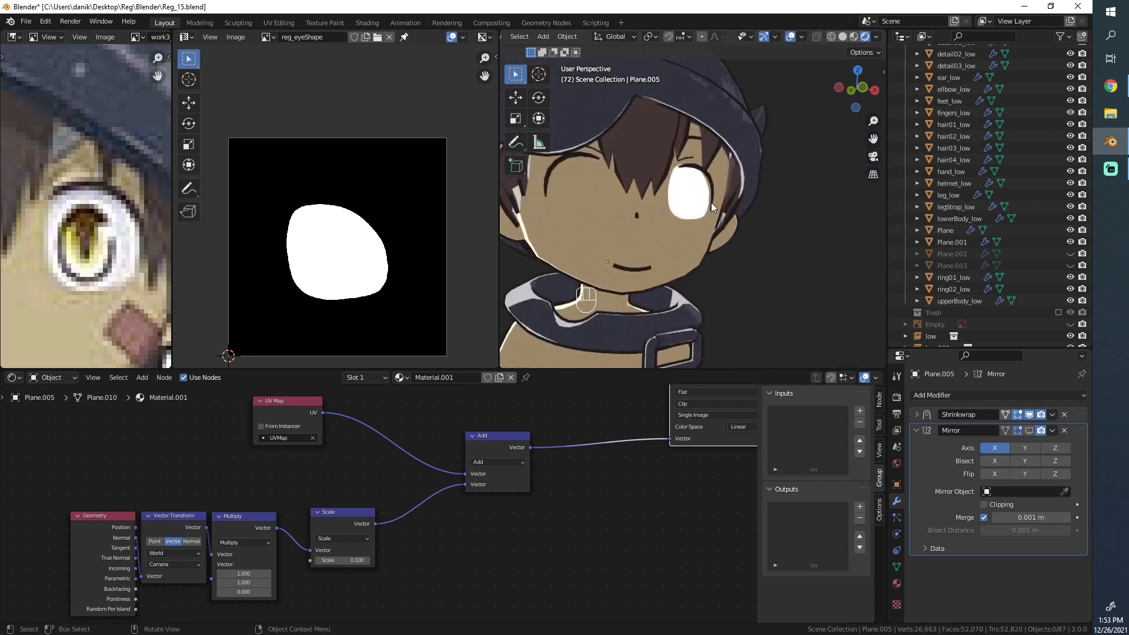
Set the Scale node's factor to 0.05 in the eye material and check the parallax from several angles.
scroll(340, 583, "up", 2)
left_click(341, 582)
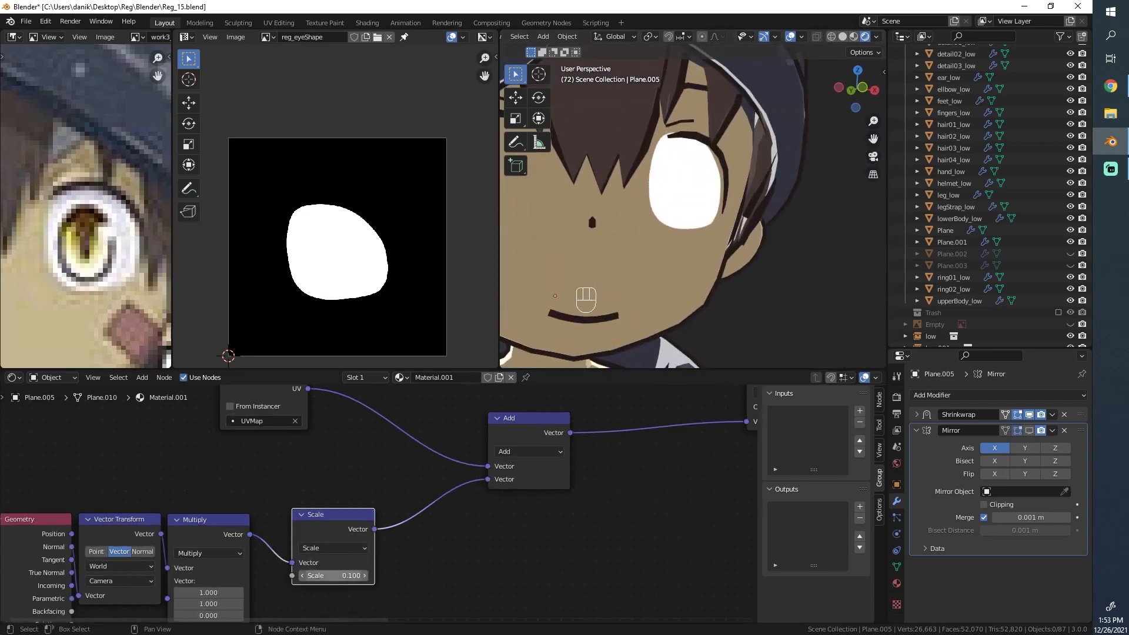
double_click(342, 578)
type("5")
key("Return")
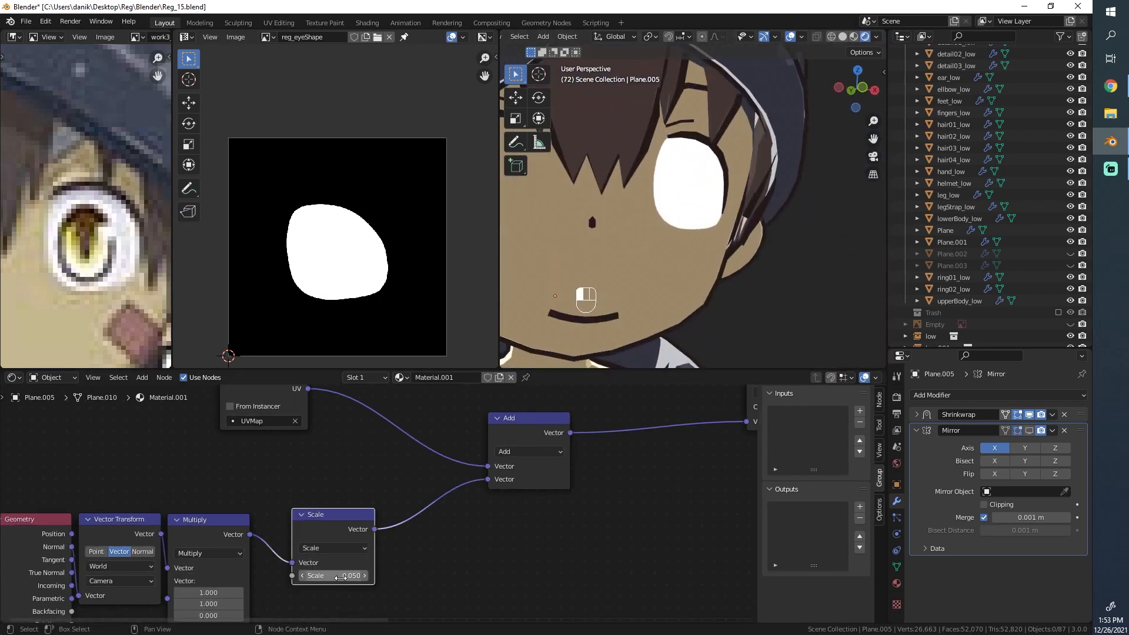
middle_click_drag(721, 216, 594, 248)
scroll(595, 248, "up", 3)
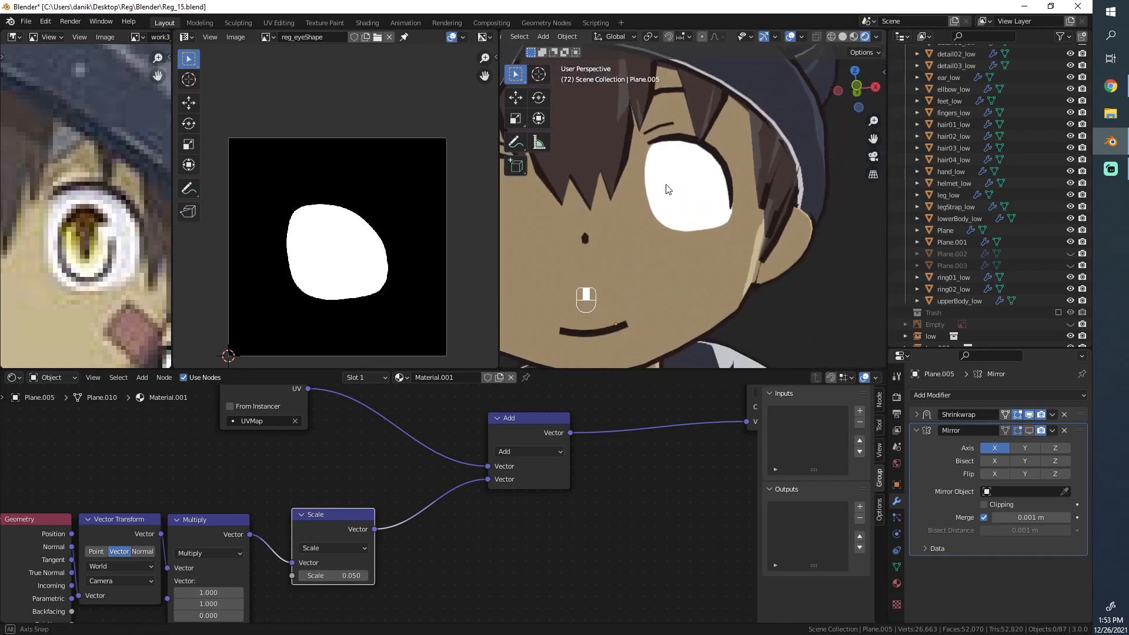
middle_click_drag(665, 185, 664, 179, "alt")
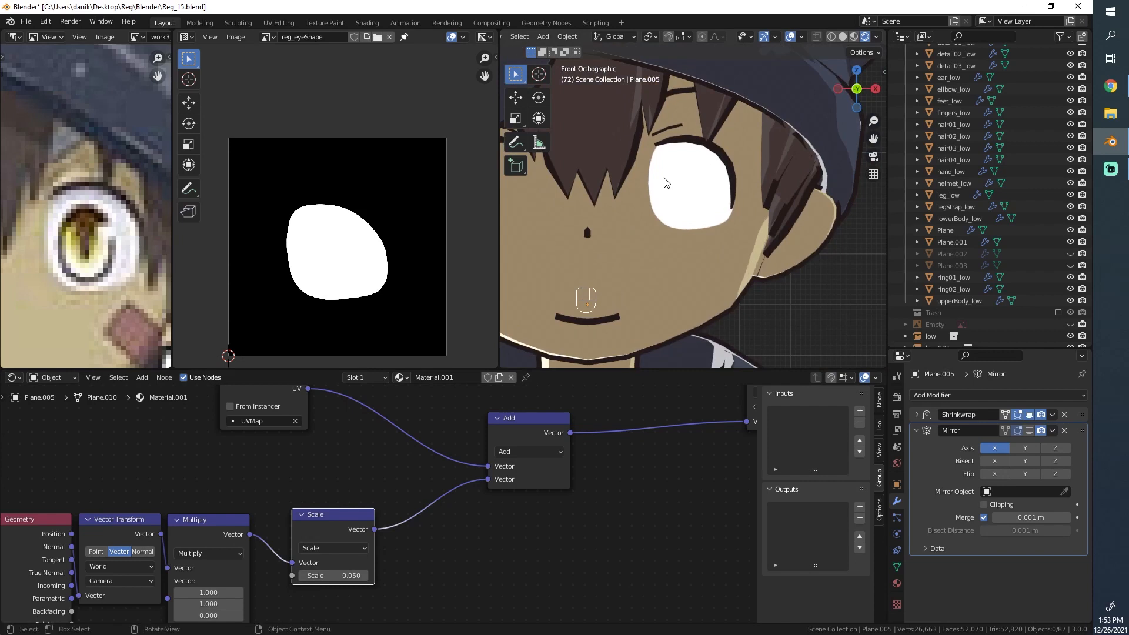
scroll(466, 564, "down", 2)
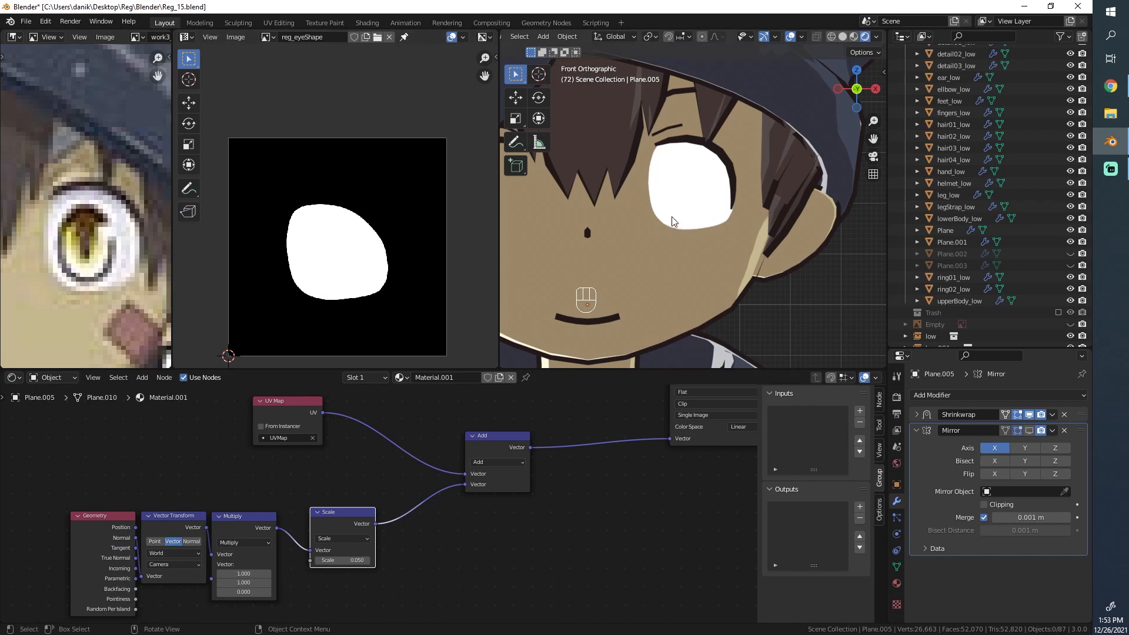
Reposition the UV Map and Scale nodes closer to the Add node in the eye material.
left_click_drag(262, 401, 278, 410)
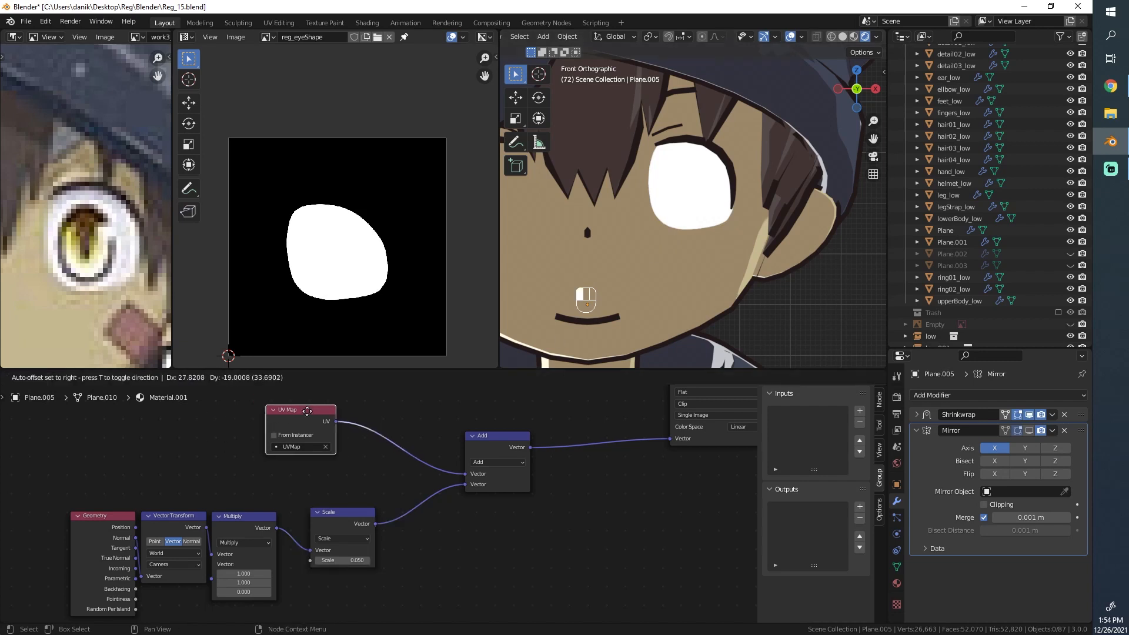
key("g")
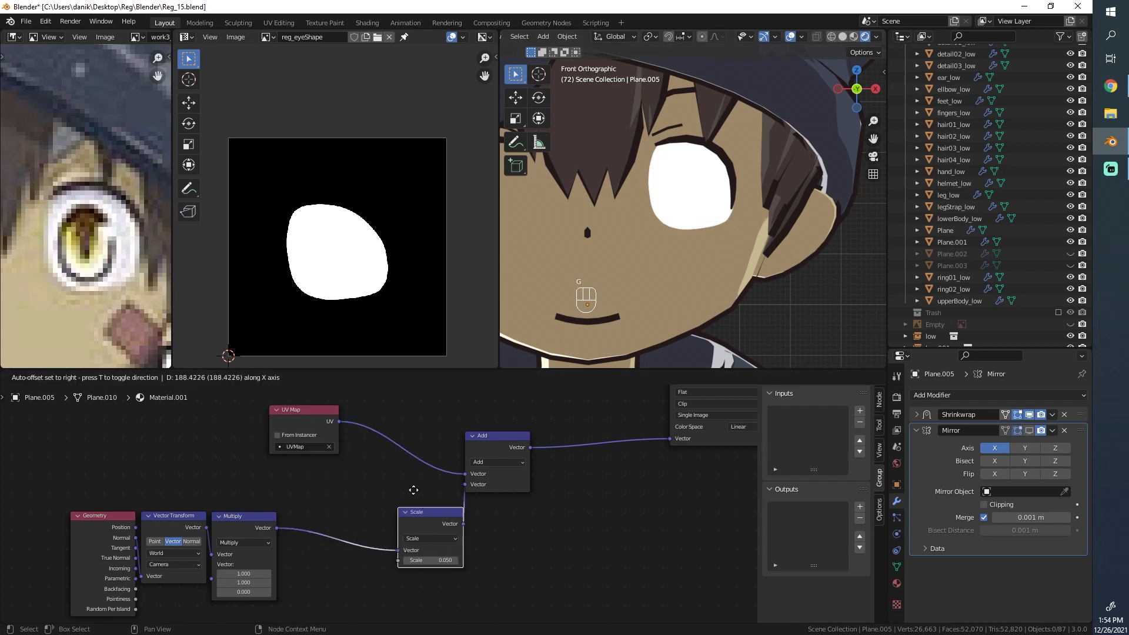
left_click(414, 492)
key("g")
left_click(386, 473)
Move the Transparent BSDF, Emission, Mix Shader and Material Output nodes farther away from the reg_eyeShape image node.
scroll(393, 477, "down", 4)
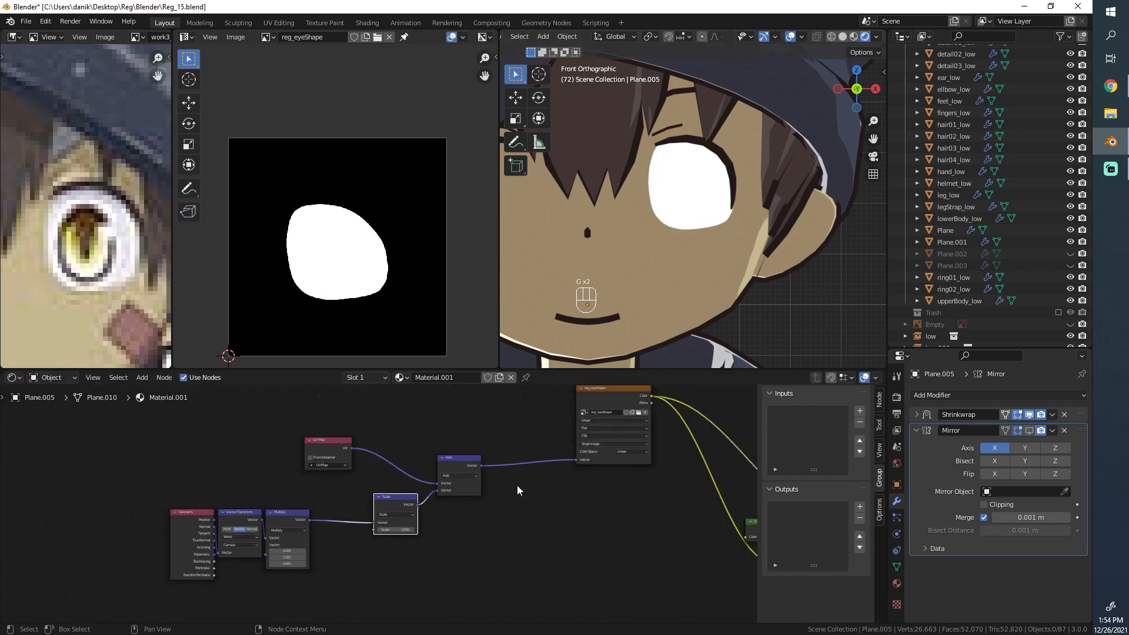
middle_click_drag(421, 456, 302, 437)
middle_click_drag(537, 441, 372, 472)
key("alt+a")
key("b")
left_click_drag(668, 583, 428, 484)
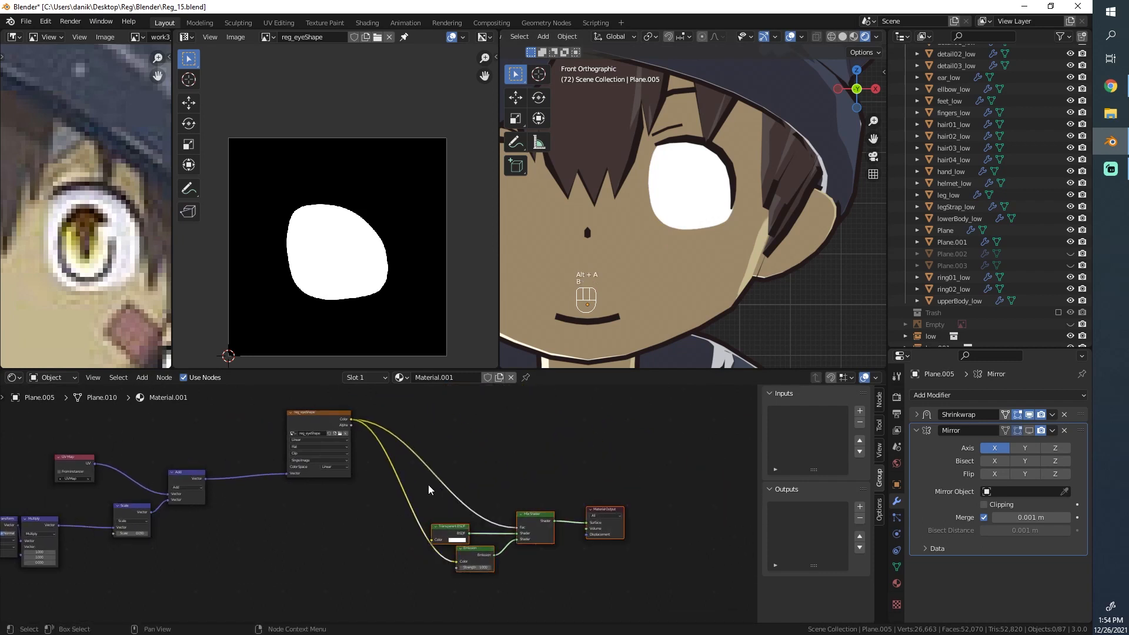
key("g")
left_click(548, 478)
key("g")
left_click(600, 527)
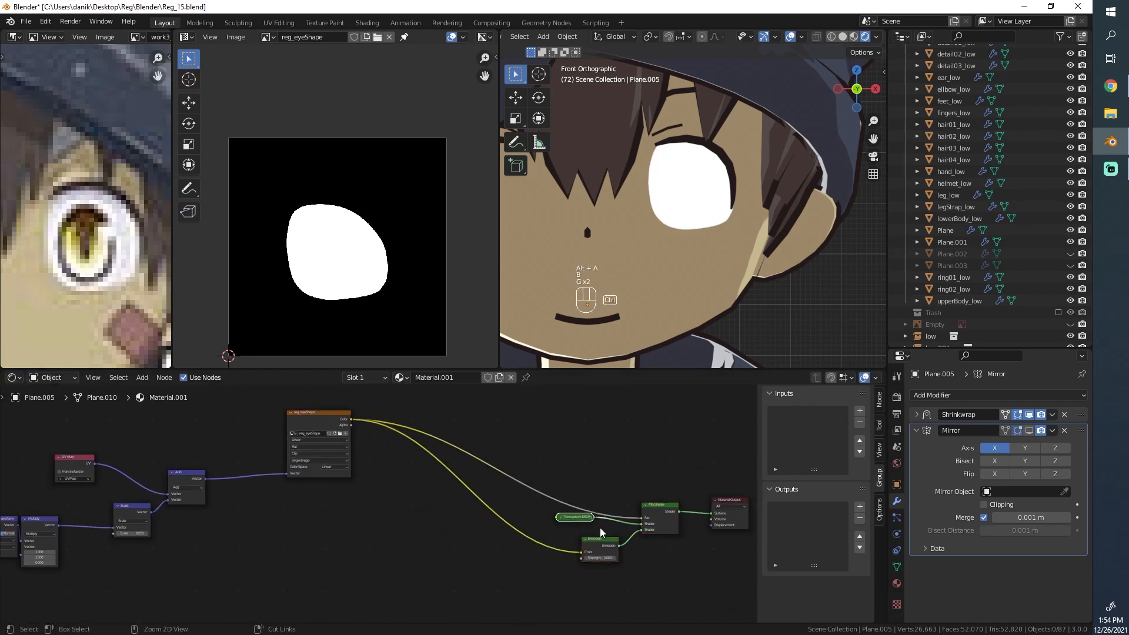
Undo the last node change, then collapse the Emission node and align it directly beneath the Transparent BSDF node.
key("ctrl+z")
scroll(610, 547, "up", 3)
left_click(558, 513)
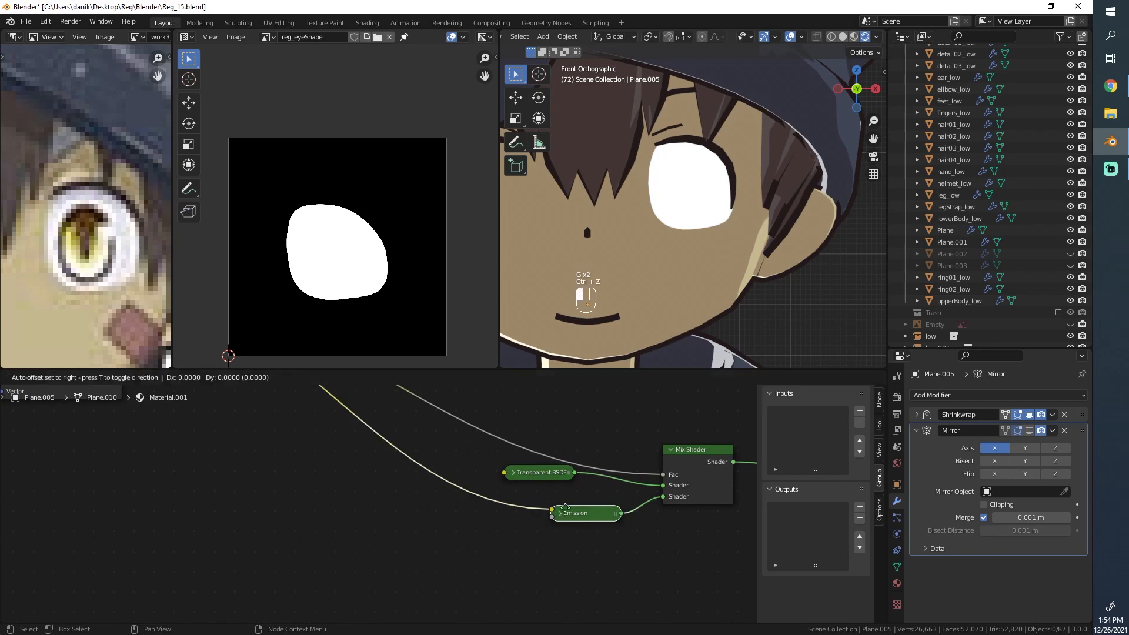
left_click_drag(582, 513, 536, 494)
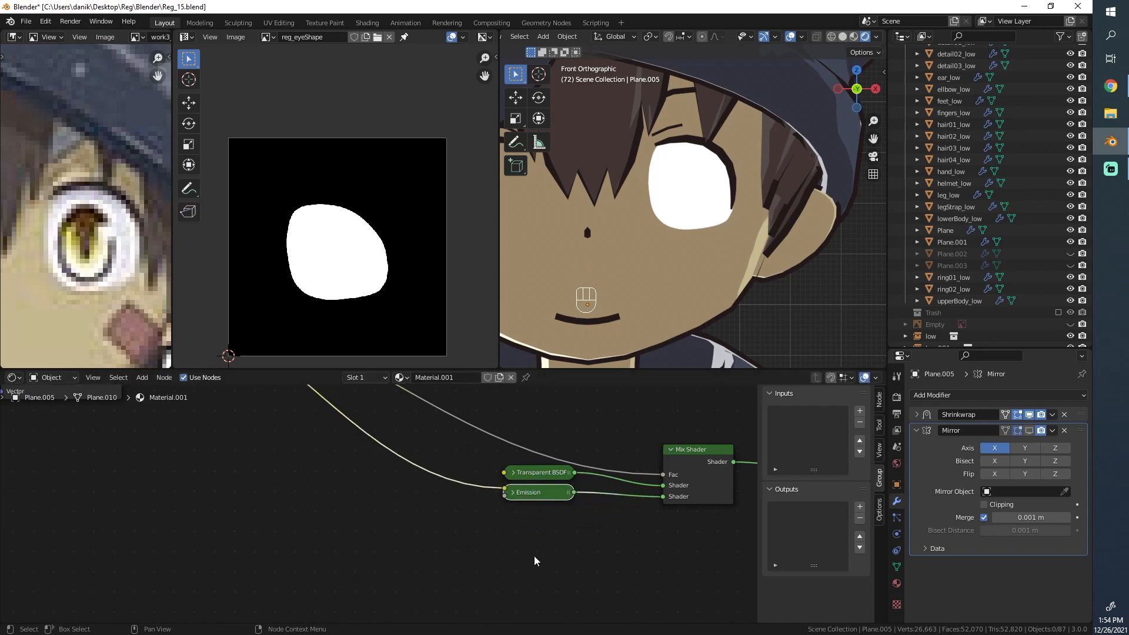
Move the collapsed Transparent BSDF and Emission nodes together right beside the Mix Shader's inputs.
key("alt+a")
key("b")
left_click_drag(555, 553, 492, 470)
key("g")
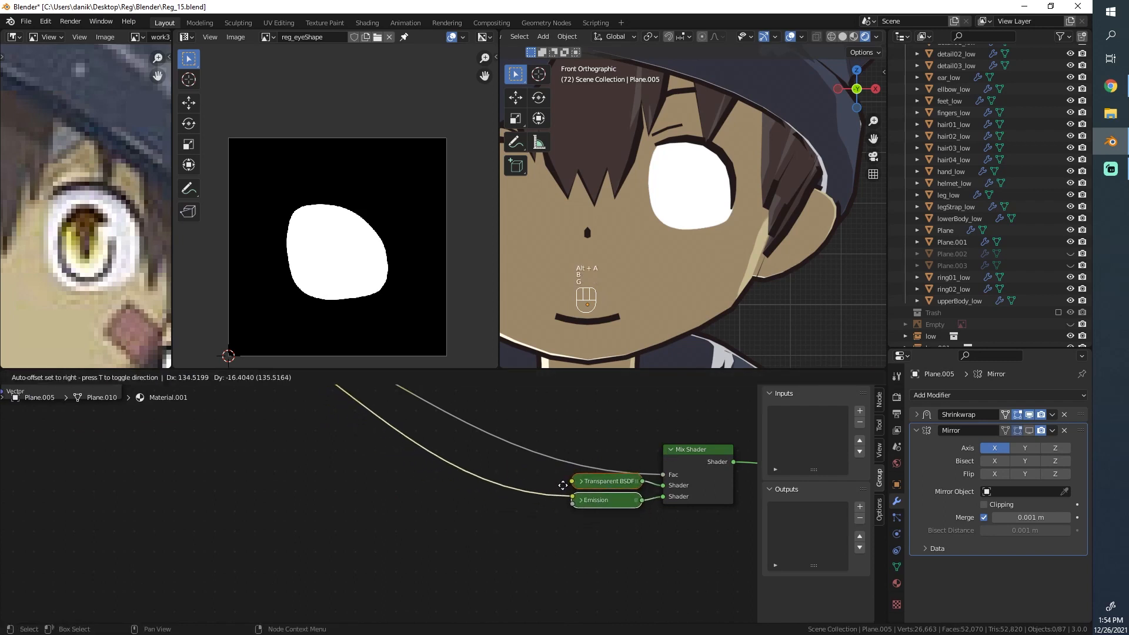
left_click(572, 491)
key("g")
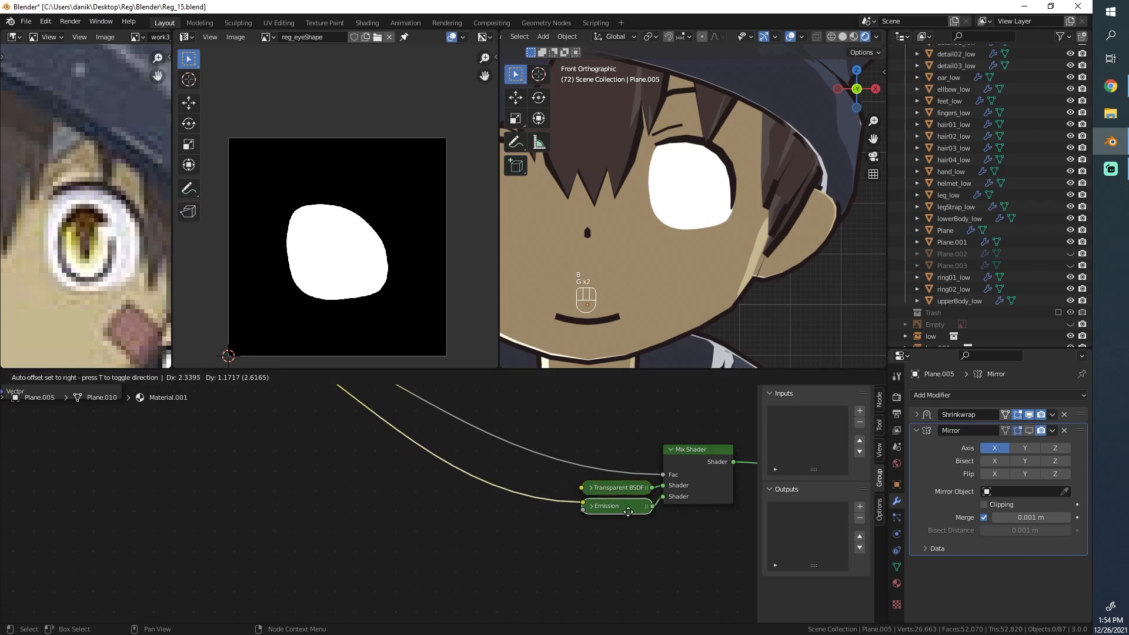
left_click(627, 511)
Disconnect the reg_eyeShape image from the Emission node's color and move the image node closer to the Add node.
scroll(450, 483, "down", 4)
middle_click_drag(489, 491, 525, 530)
middle_click_drag(438, 514, 583, 540)
left_click_drag(710, 563, 615, 556)
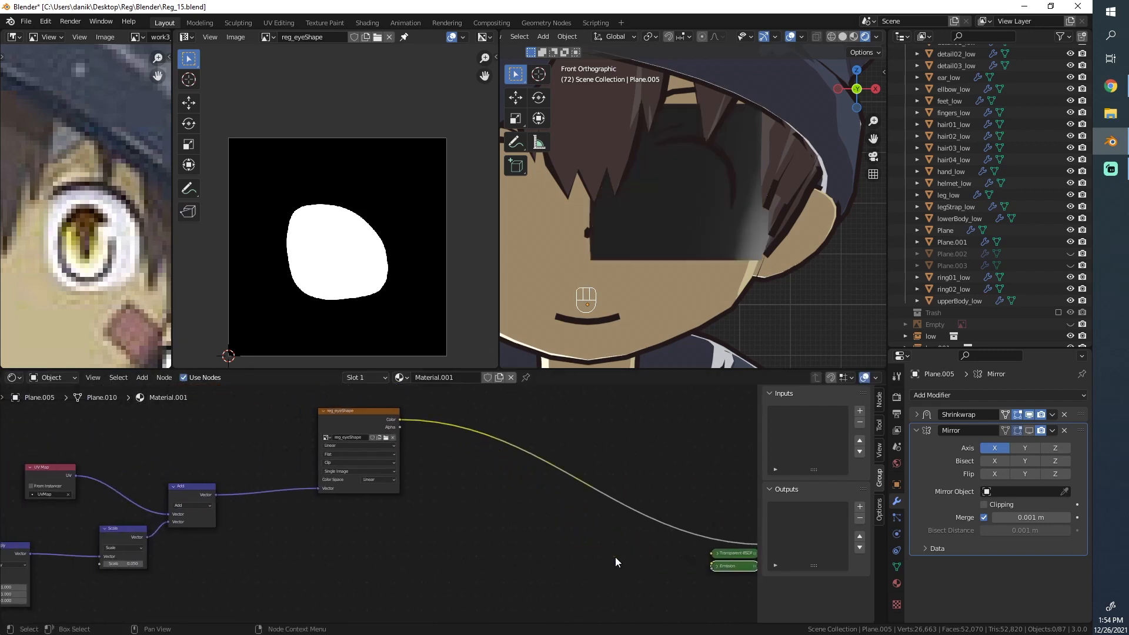
left_click_drag(366, 413, 200, 443)
scroll(191, 449, "down", 4)
middle_click_drag(191, 444, 499, 436)
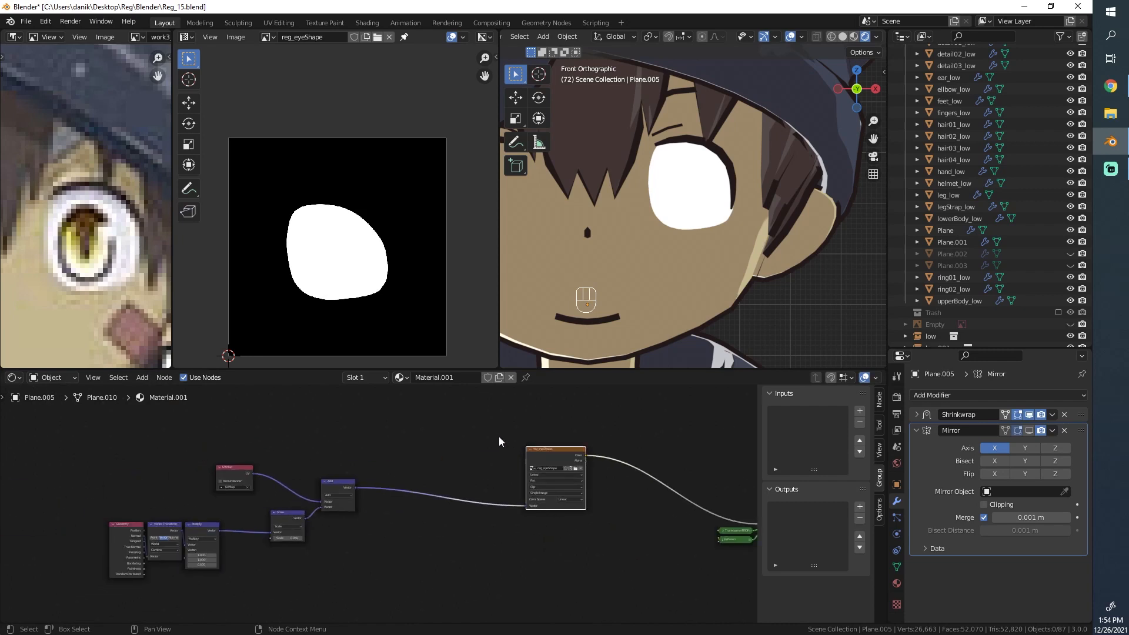
Tidy the positions of the UV Map, Scale and Add nodes in the chain feeding the reg_eyeShape image node.
scroll(493, 442, "down", 1)
middle_click_drag(292, 534, 484, 496)
scroll(471, 479, "up", 4)
scroll(470, 475, "down", 1)
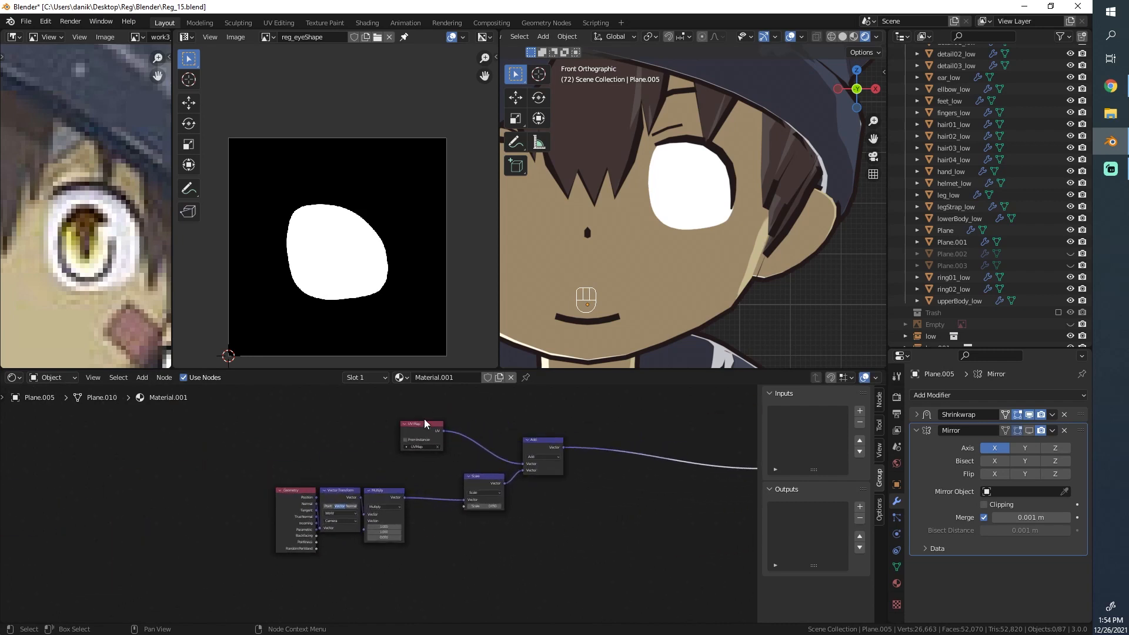
left_click(423, 420)
key("g")
left_click(381, 422)
right_click(489, 475)
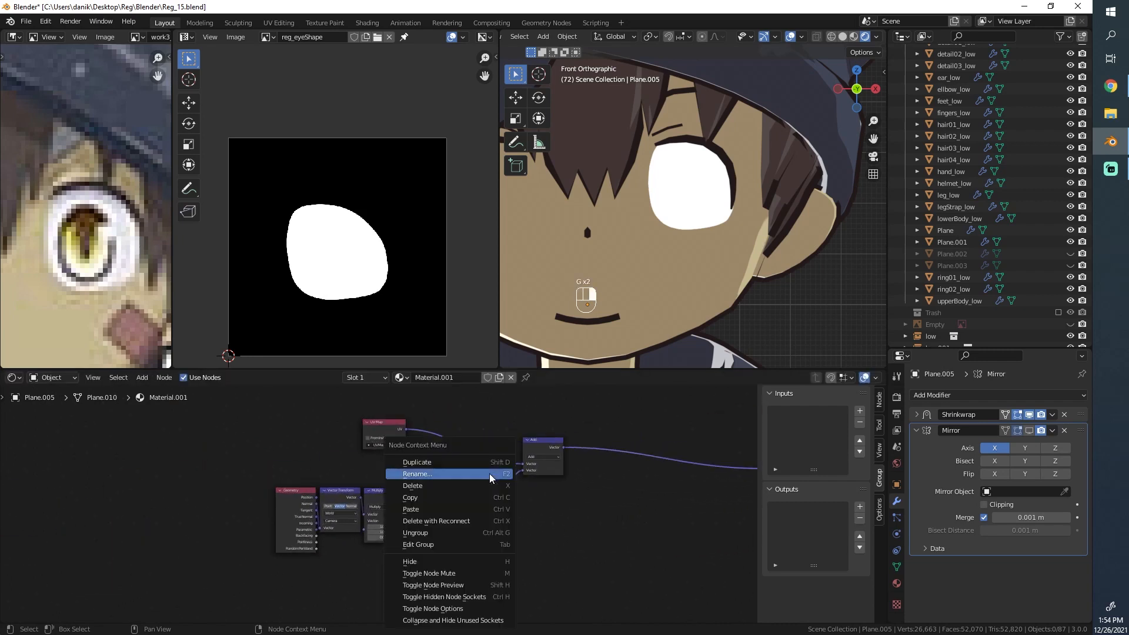
key("g")
key("g")
left_click(482, 479)
left_click(539, 439)
key("g")
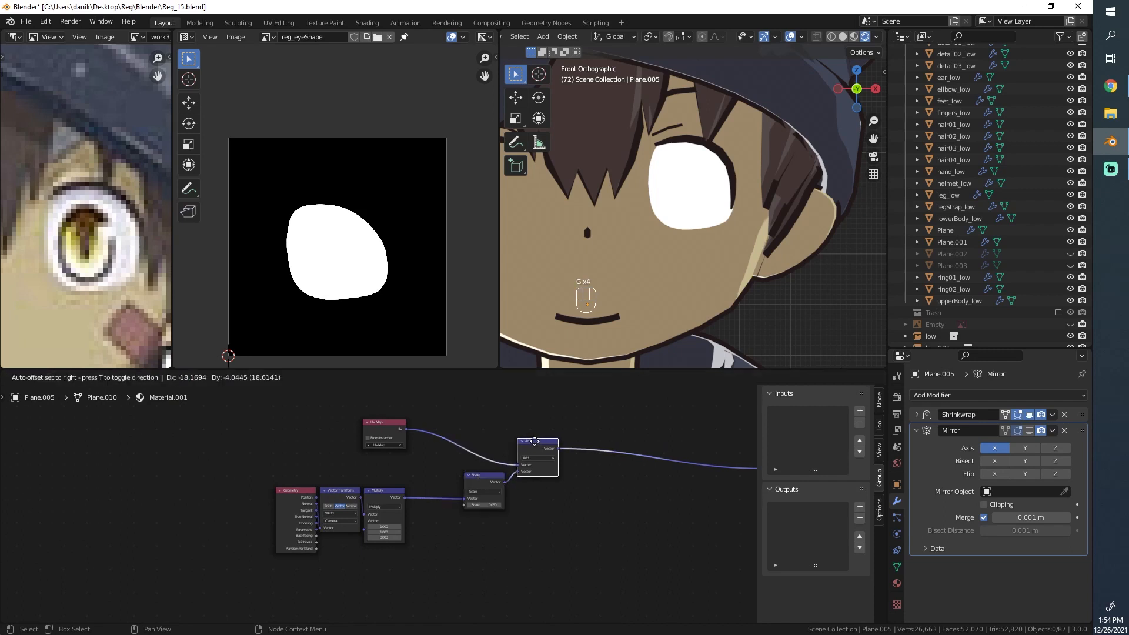
left_click(529, 441)
Add a Gradient Texture node below the image node and connect its Color output to the Emission node's color.
scroll(644, 492, "down", 3)
middle_click_drag(644, 492, 507, 441)
scroll(551, 405, "down", 4)
scroll(418, 504, "up", 1)
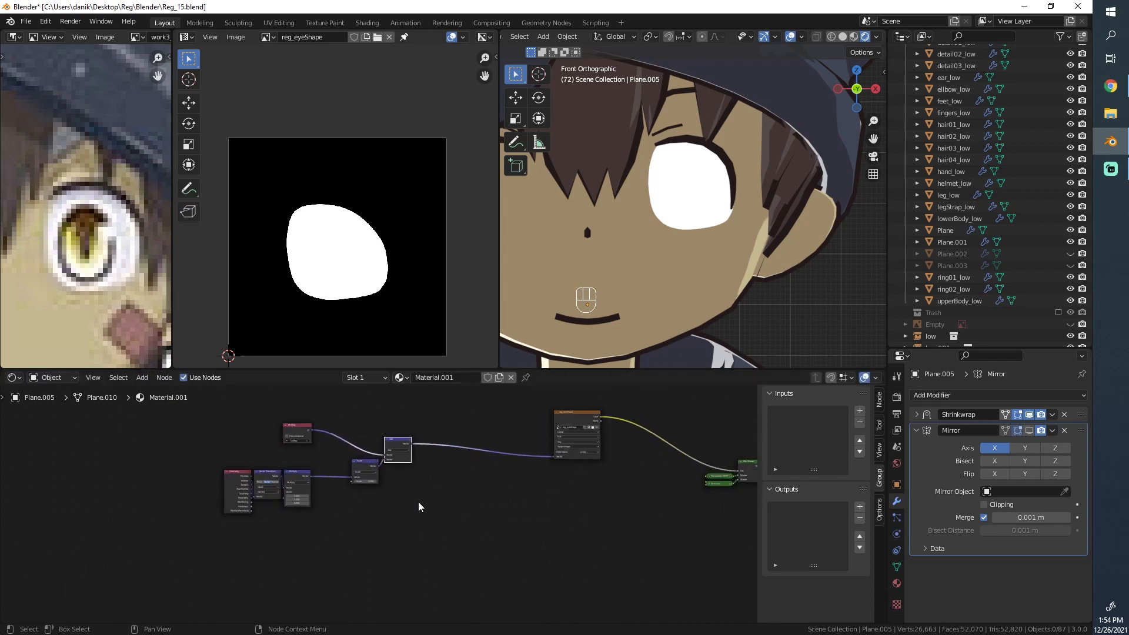
scroll(84, 207, "up", 2)
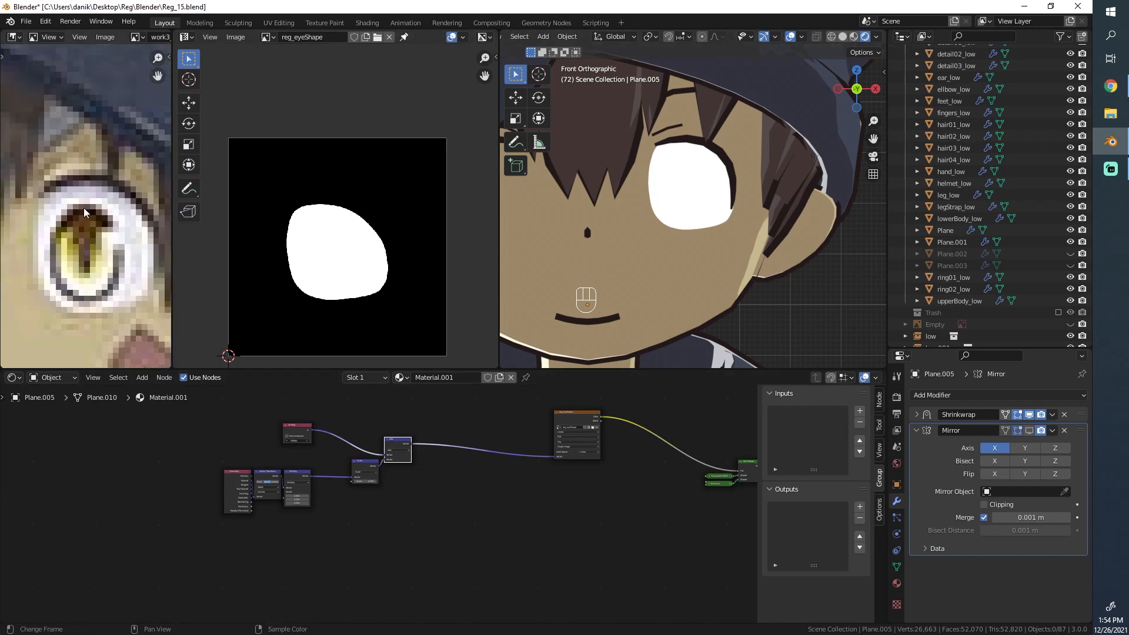
scroll(358, 548, "down", 8)
scroll(458, 467, "up", 9)
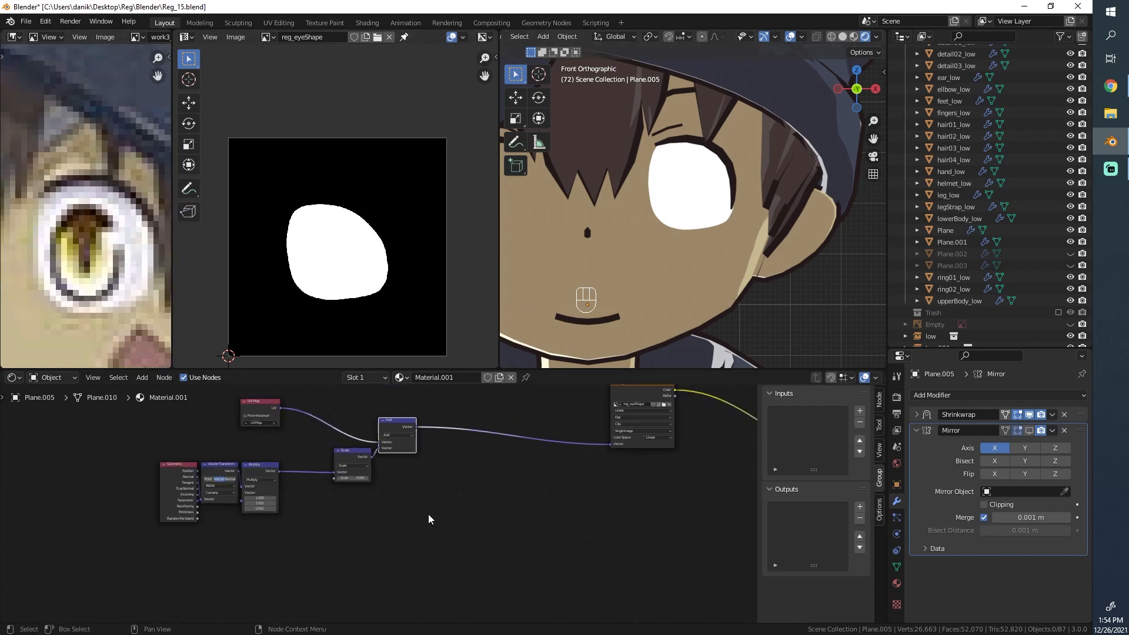
key("shift+a")
mouse_move(414, 467)
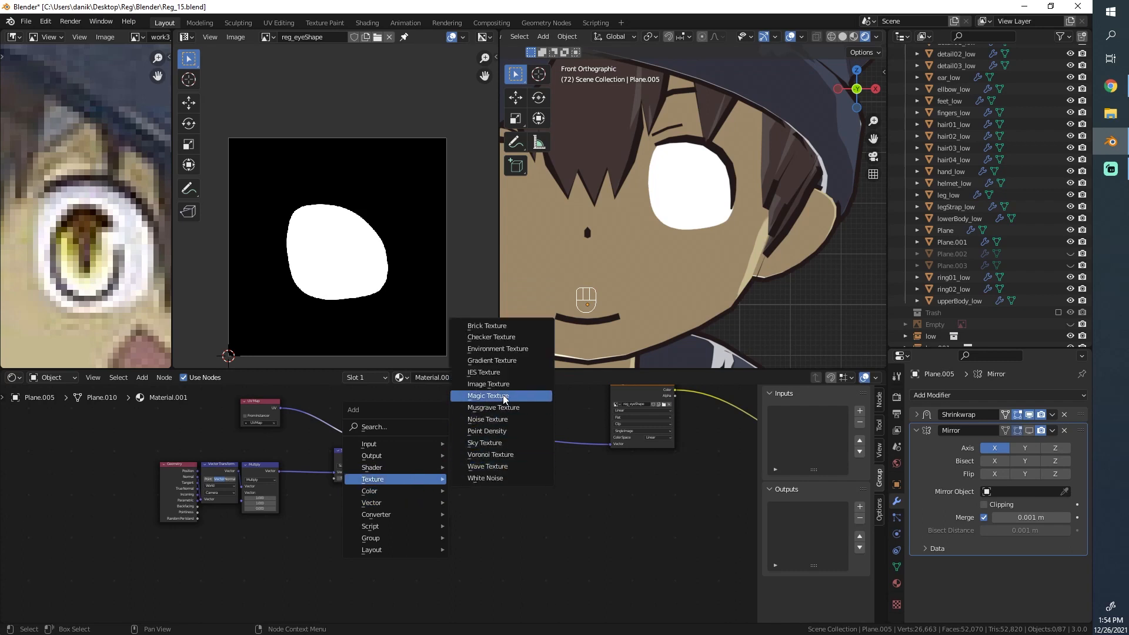
left_click(517, 356)
left_click(435, 508)
scroll(438, 509, "down", 1)
middle_click_drag(538, 563, 381, 554)
mouse_move(305, 507)
left_mouse_down()
mouse_move(454, 505)
mouse_move(631, 467)
left_mouse_up()
scroll(458, 504, "up", 2)
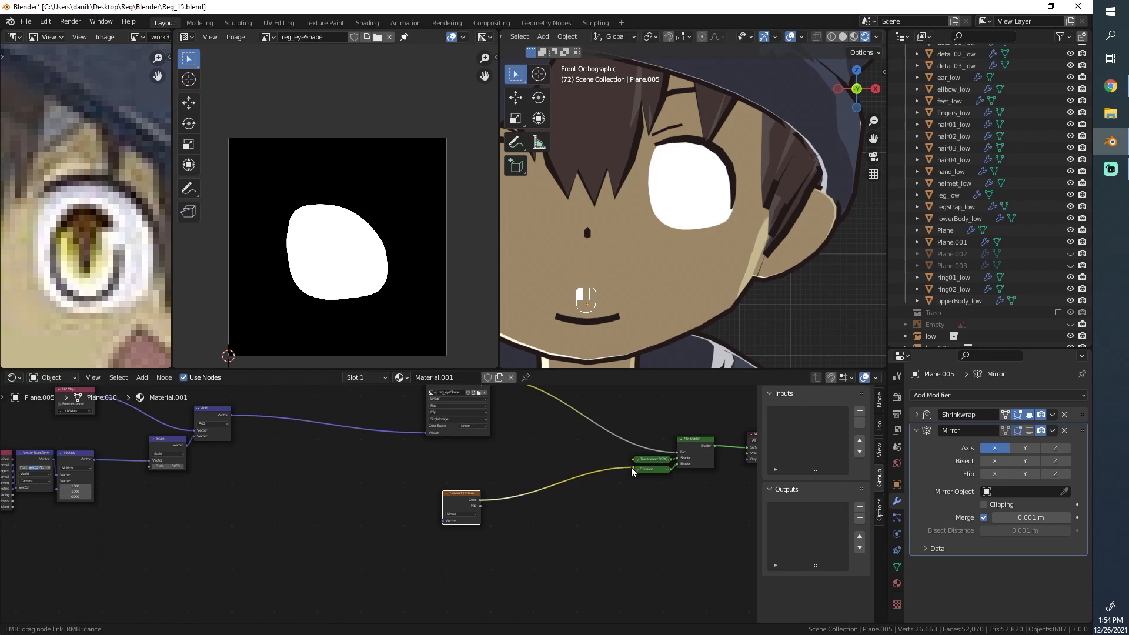
Try the Spherical and Radial types on the Gradient Texture, and set it to Quadratic Sphere.
scroll(318, 252, "up", 1)
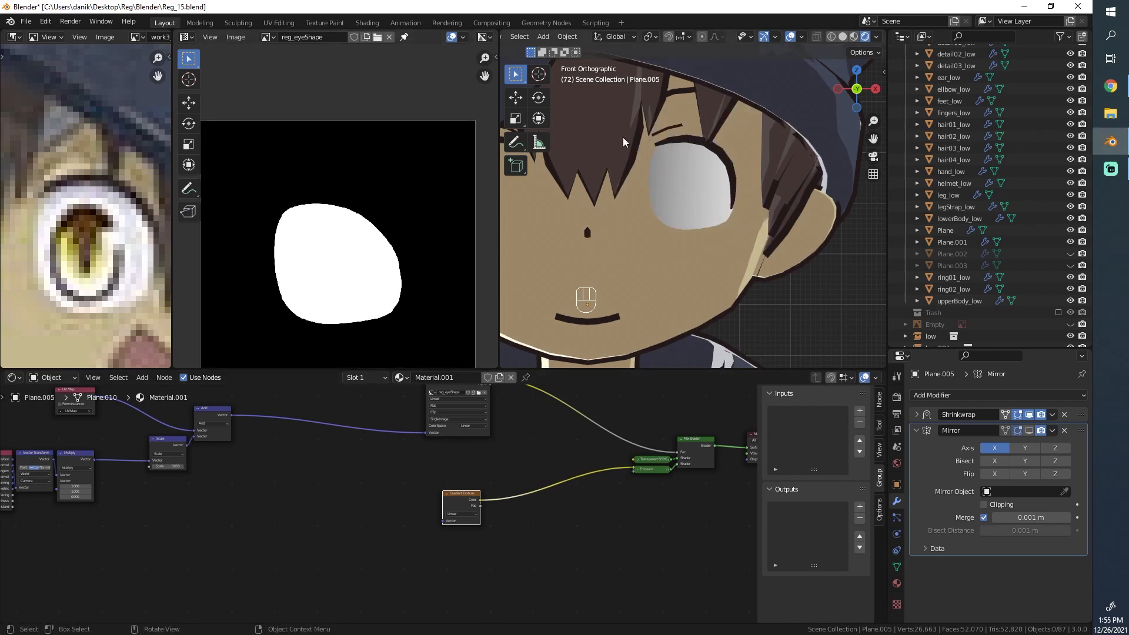
scroll(529, 509, "up", 3)
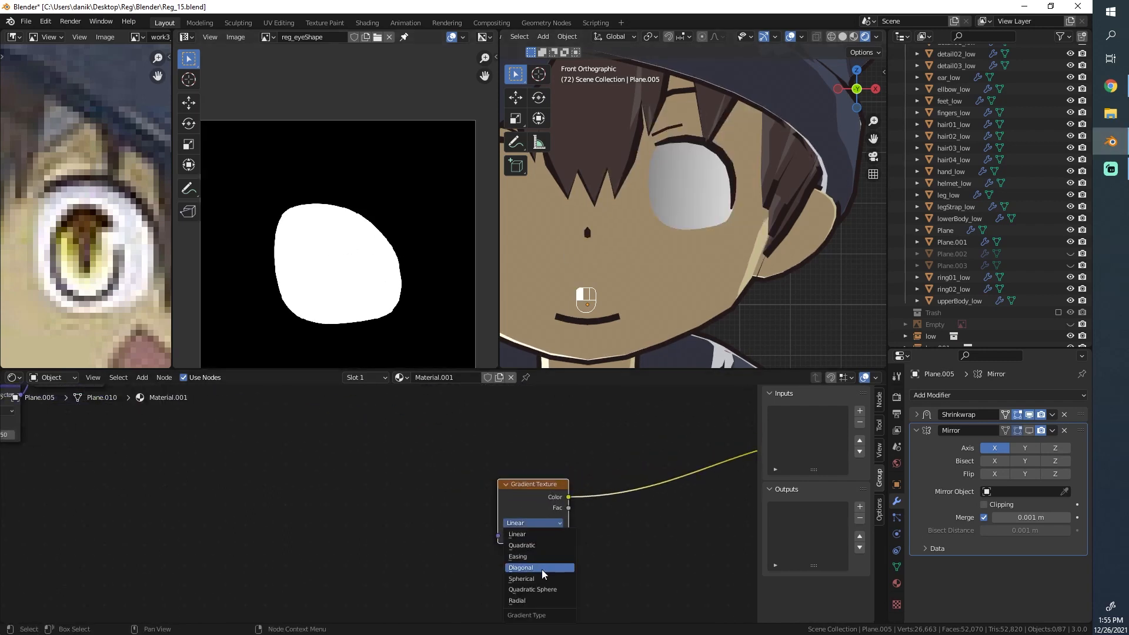
left_click(530, 580)
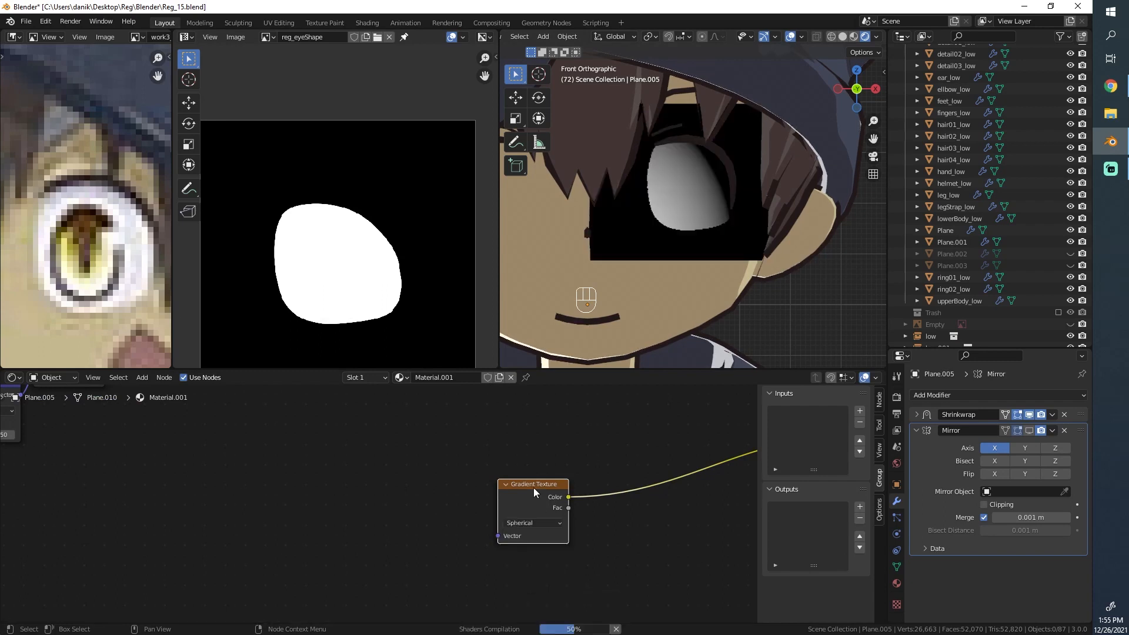
left_click(533, 520)
left_click(527, 599)
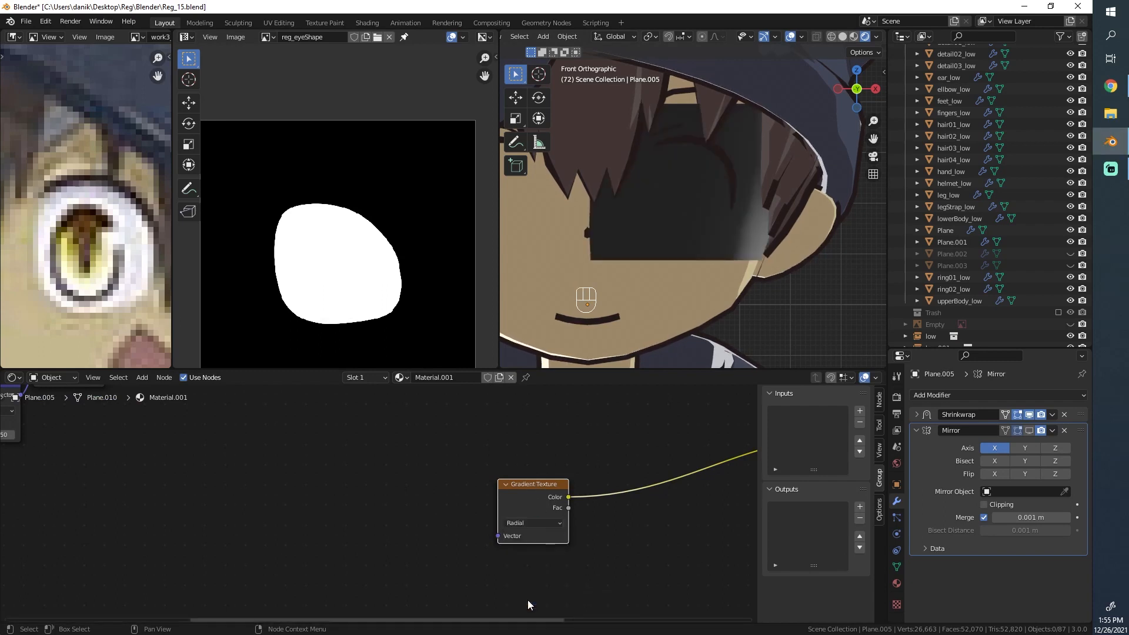
left_click(527, 523)
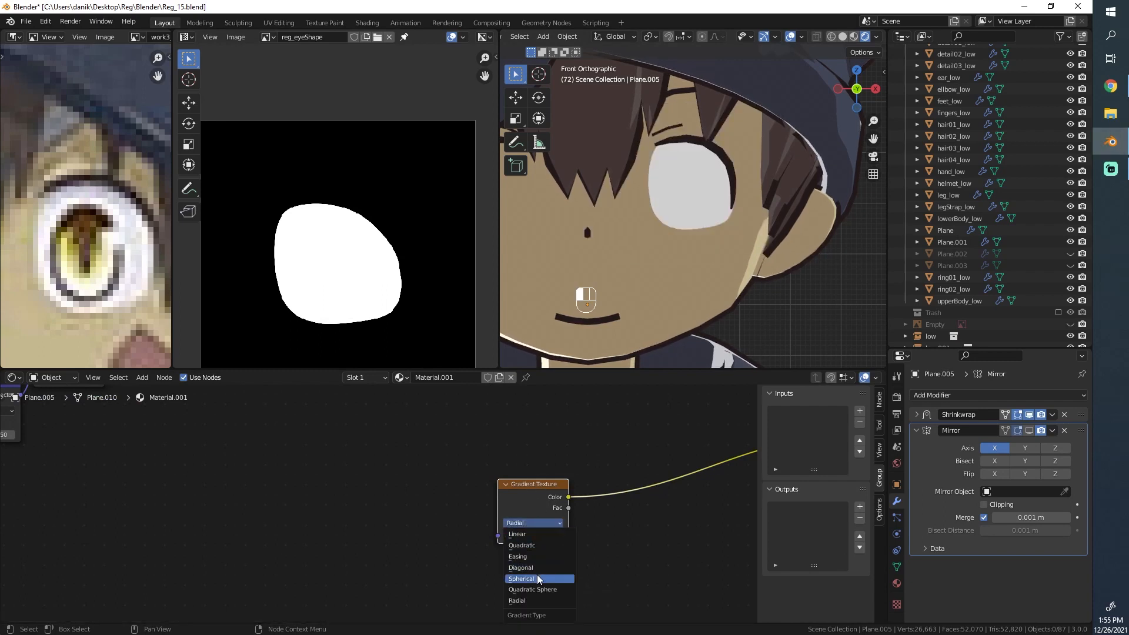
left_click(542, 590)
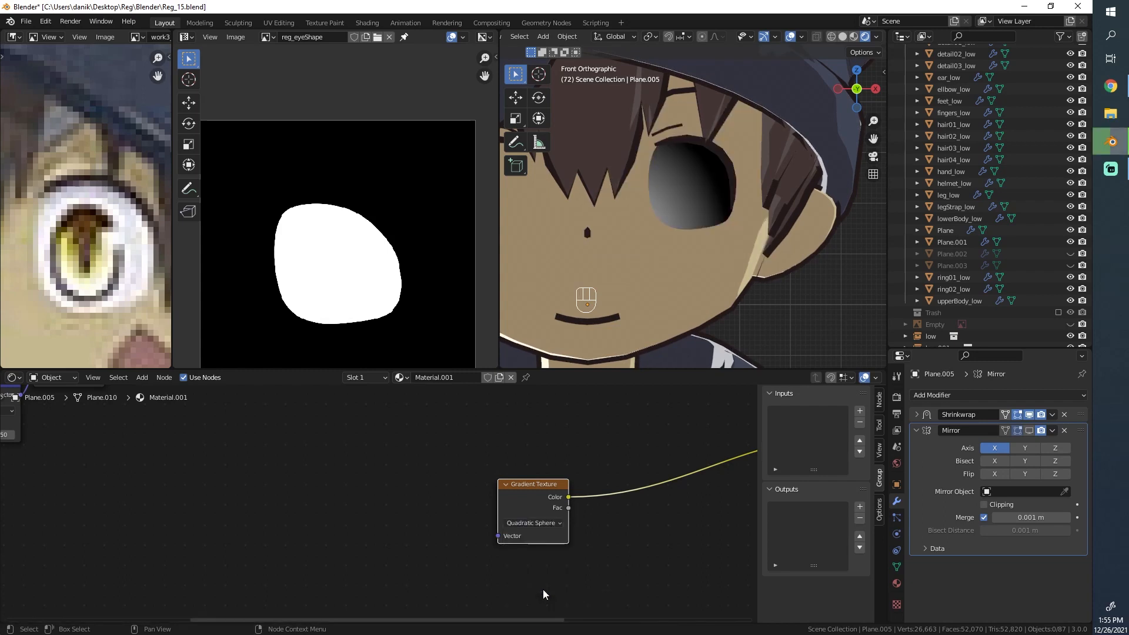
Reposition the Gradient Texture node beneath the reg_eyeShape image node and choose Quadratic Sphere for it again.
left_click_drag(537, 487, 375, 461)
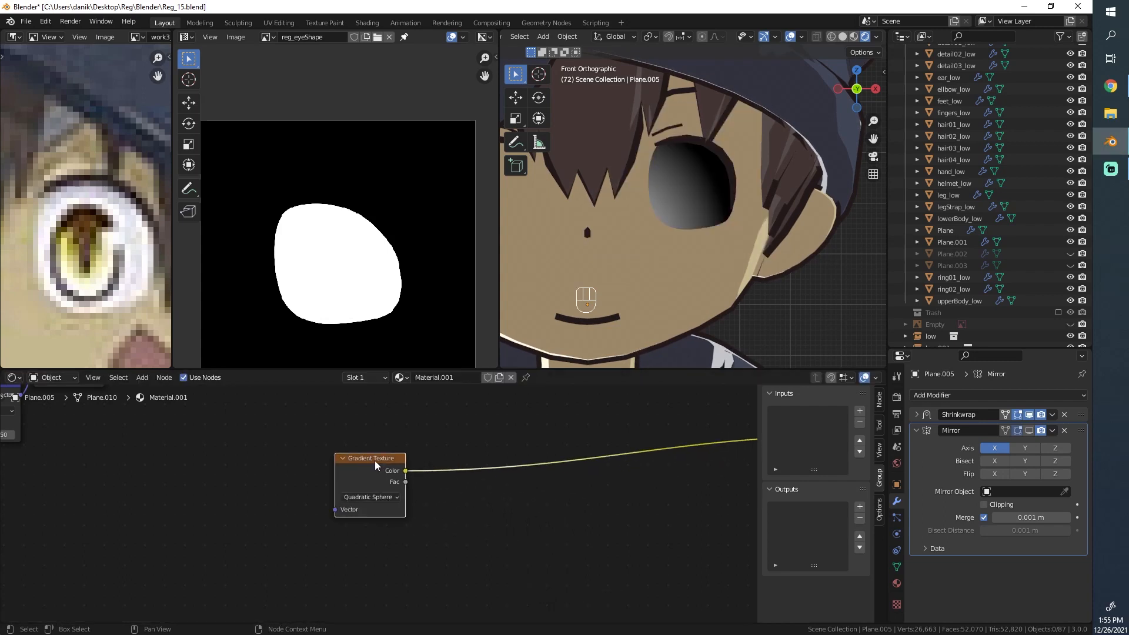
scroll(375, 461, "down", 6)
middle_click_drag(375, 461, 482, 519)
key("g")
left_click(449, 501)
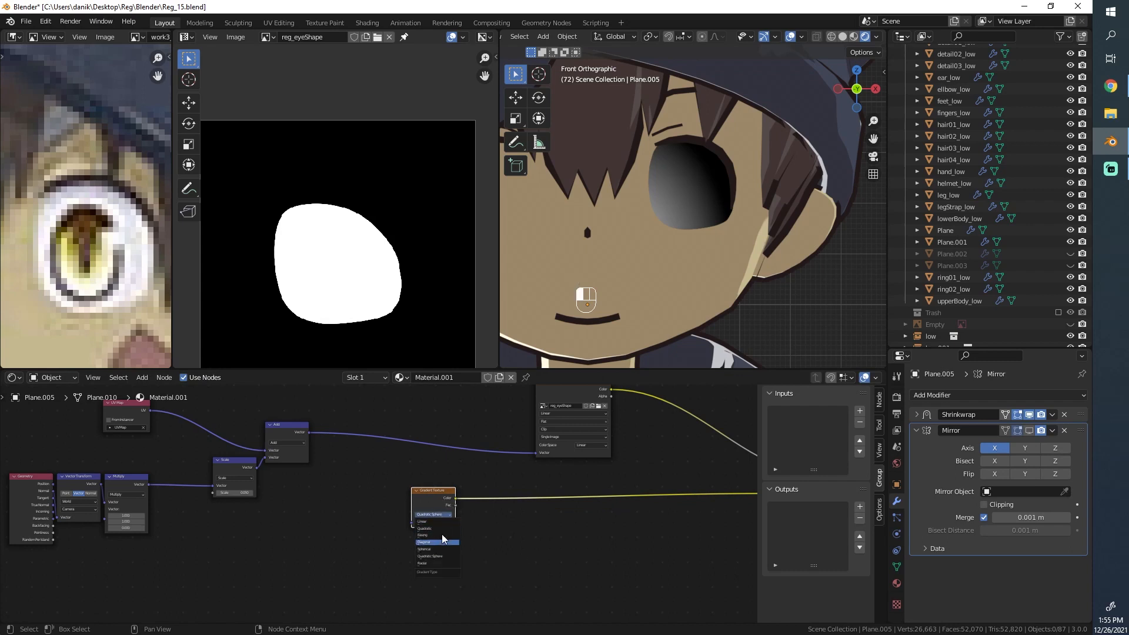
left_click(443, 555)
scroll(459, 555, "up", 2)
scroll(492, 502, "down", 1)
left_click_drag(442, 494, 591, 518)
scroll(590, 517, "down", 2)
scroll(364, 234, "down", 2)
scroll(364, 234, "up", 2)
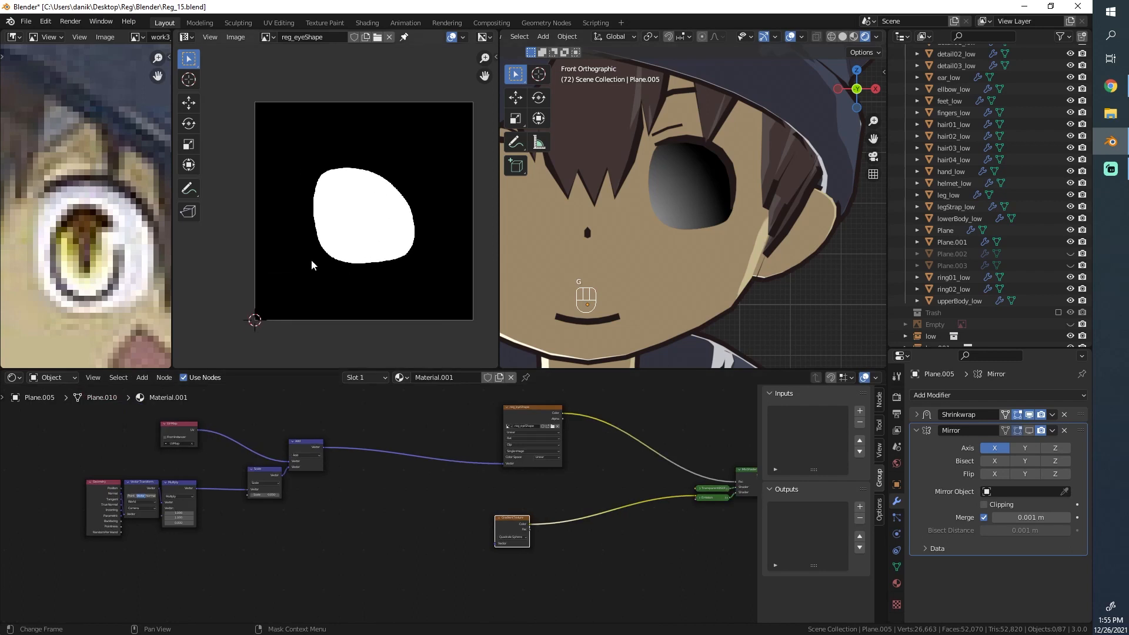
scroll(279, 216, "down", 2)
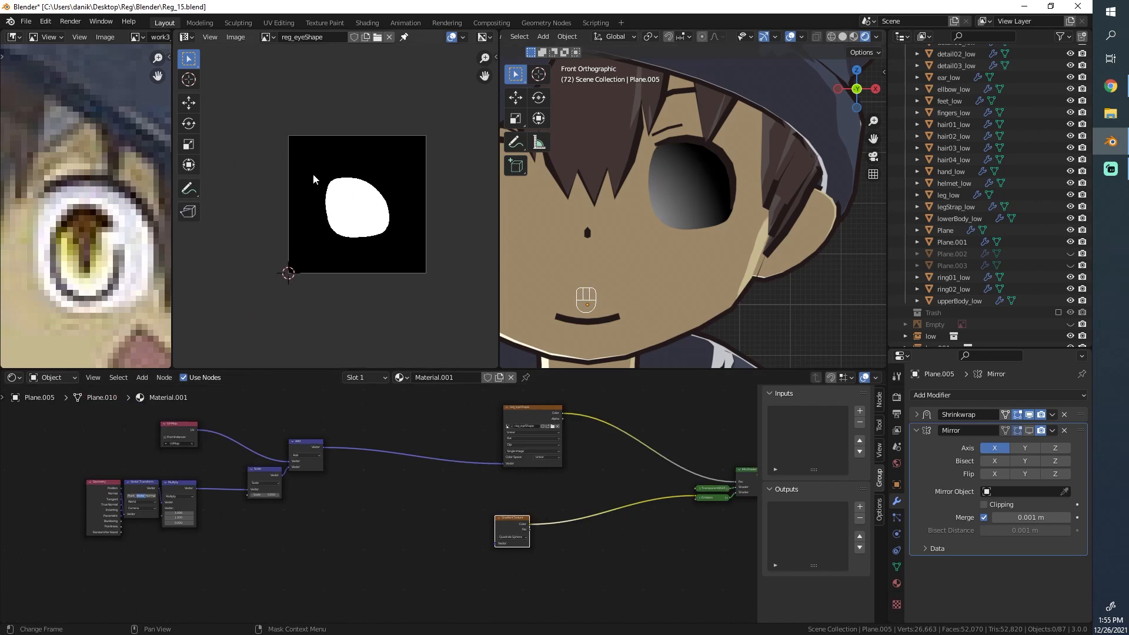
scroll(325, 280, "up", 1)
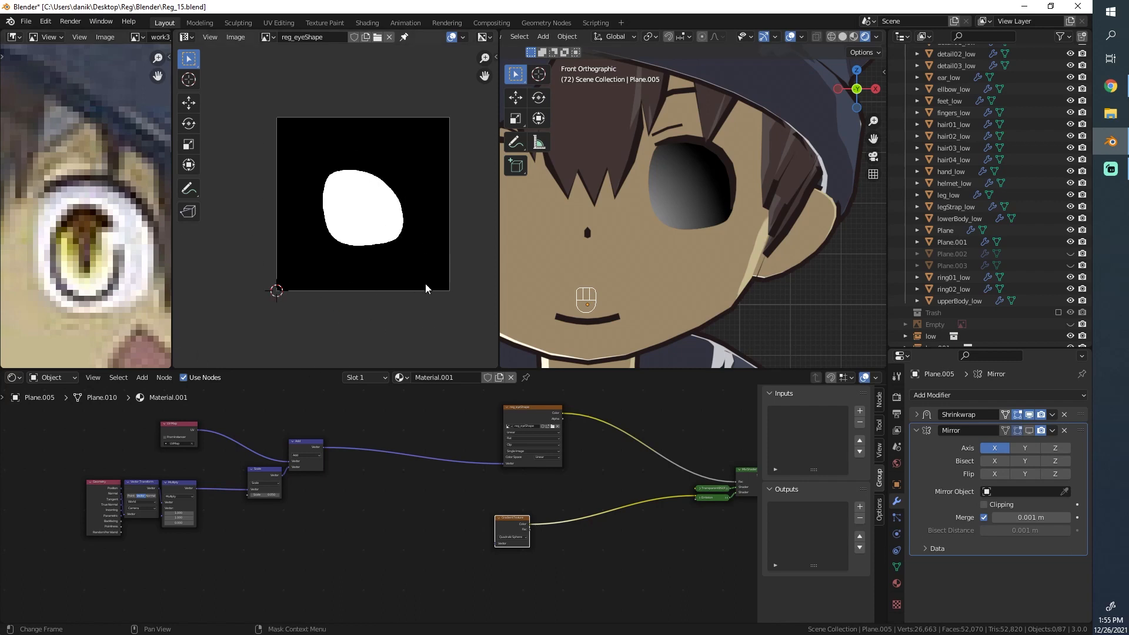
scroll(505, 500, "up", 4)
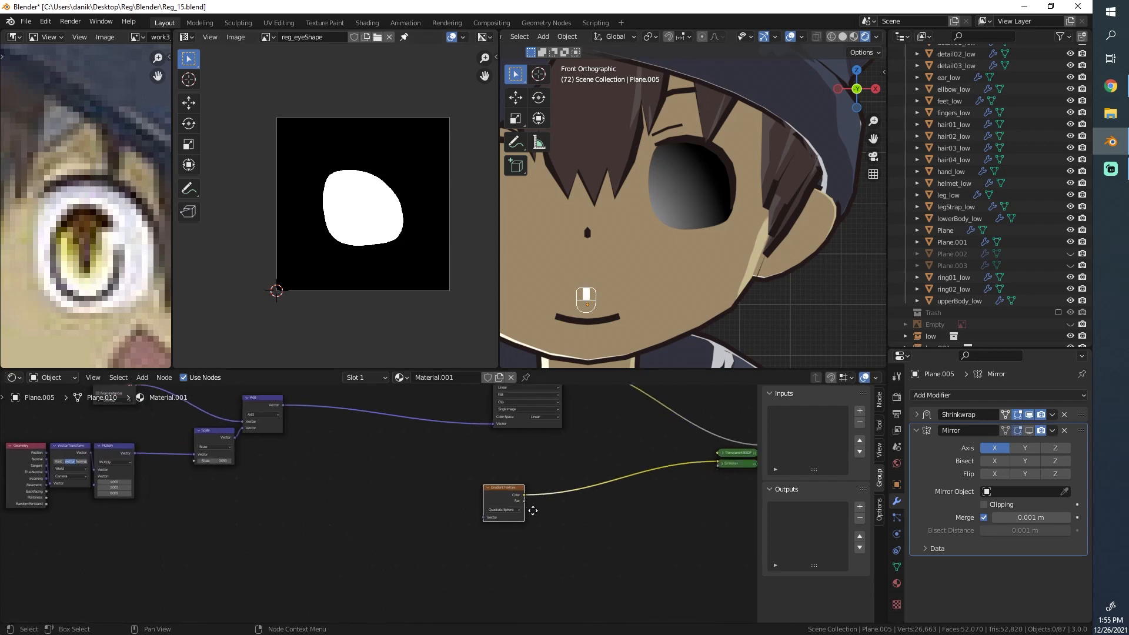
key("shift+a")
mouse_move(483, 486)
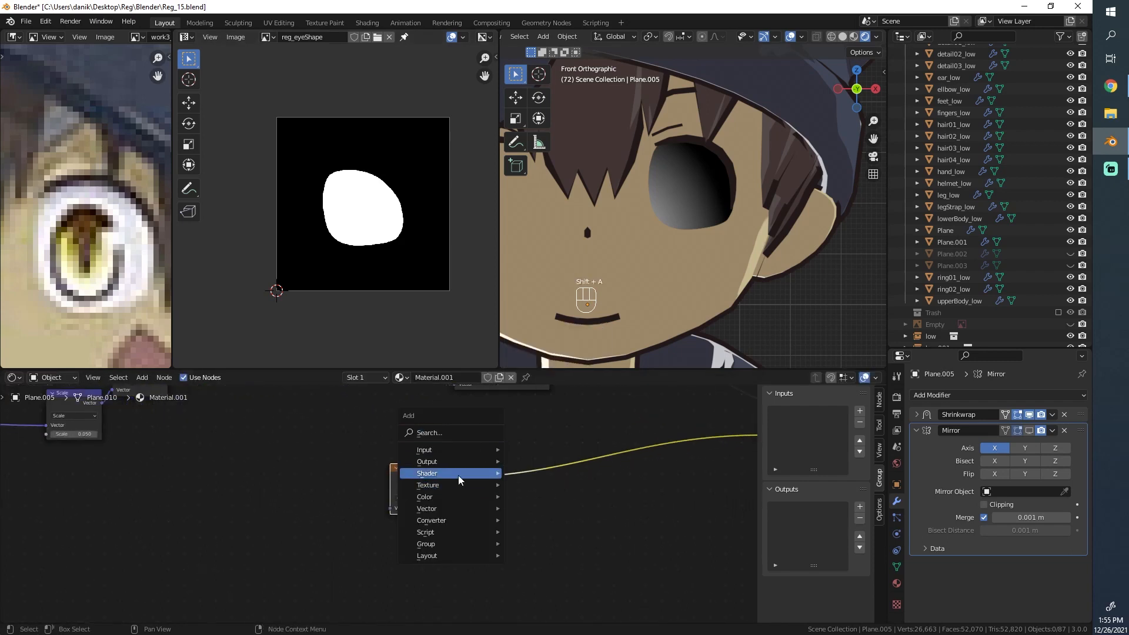
scroll(248, 454, "down", 3)
middle_click_drag(248, 453, 386, 526)
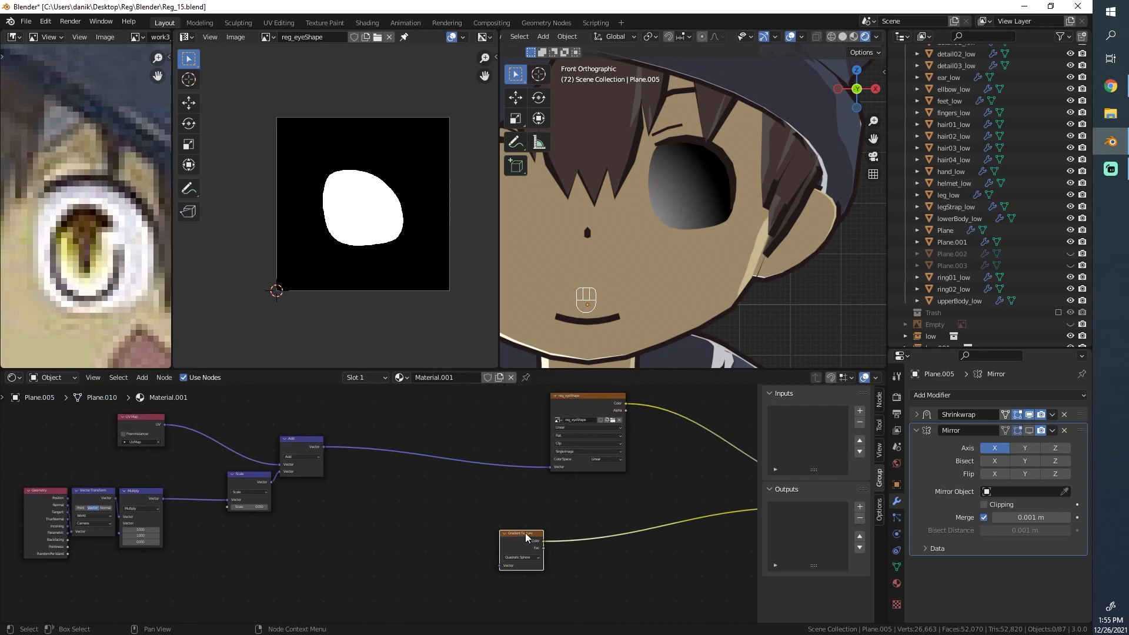
Add a Mapping node and insert it on the link between the Gradient Texture and the Emission node.
key("shift+a")
mouse_move(455, 555)
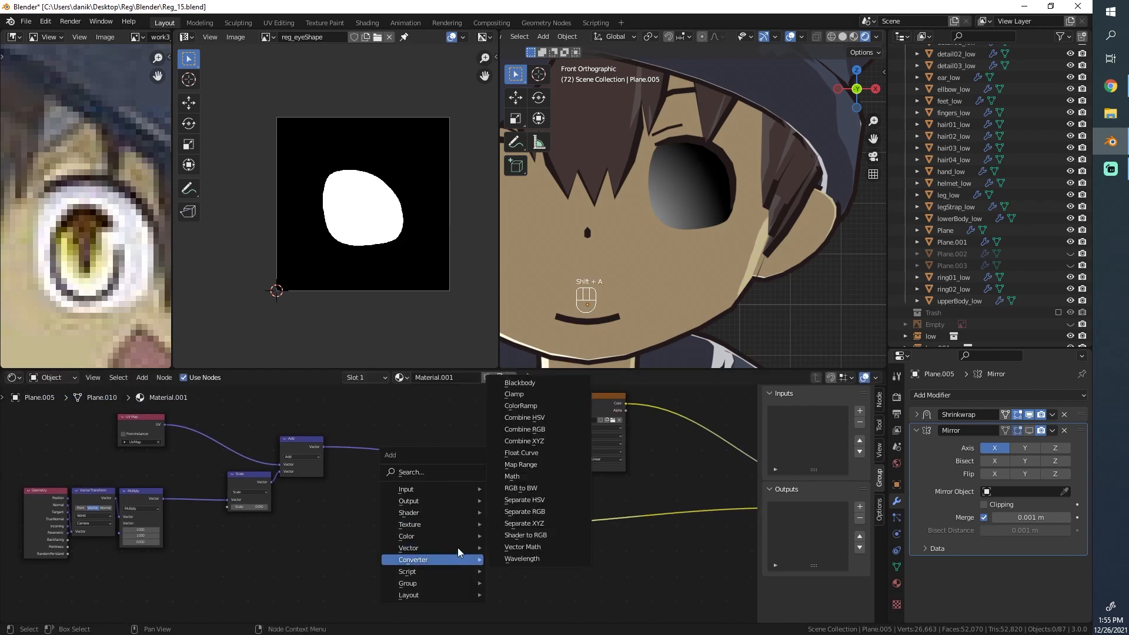
mouse_move(420, 544)
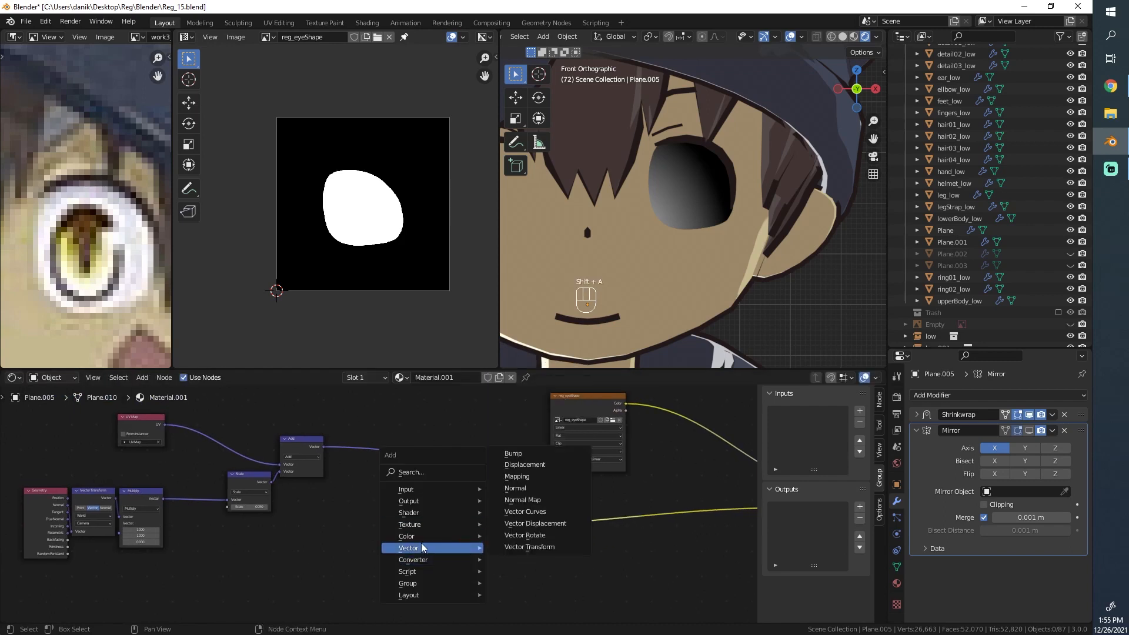
left_click(517, 476)
left_click(535, 499)
scroll(541, 495, "up", 3)
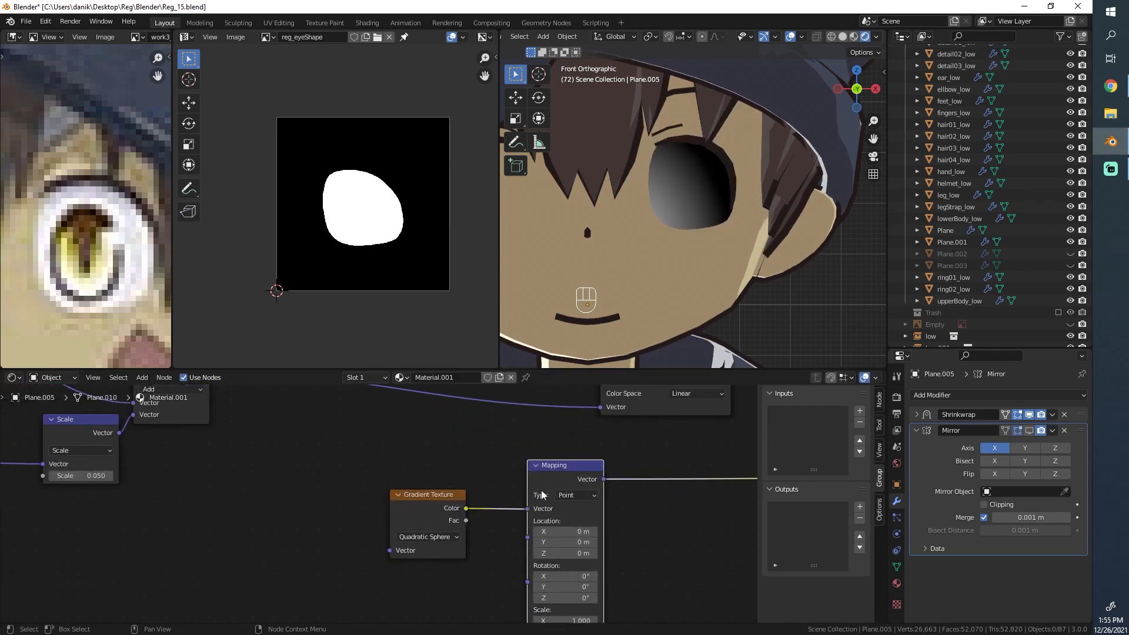
middle_click_drag(424, 518, 389, 481)
left_click_drag(512, 496, 554, 496)
key("ctrl+z")
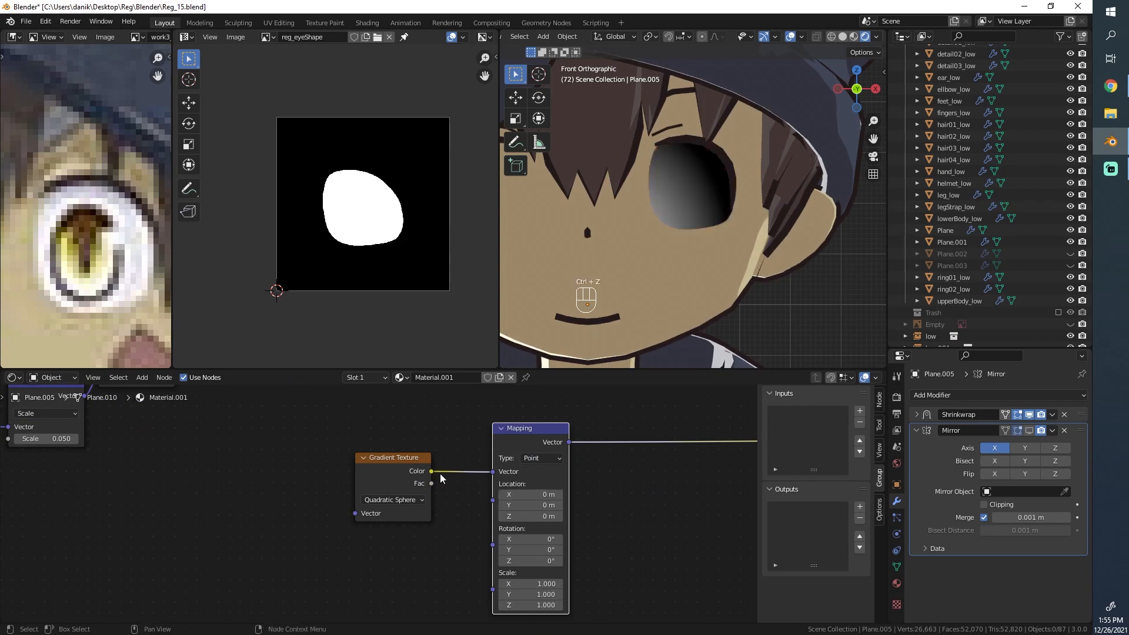
Detach the Mapping node from the Gradient Texture's output link and arrange it just before the Gradient Texture.
left_click_drag(509, 432, 261, 448, "alt")
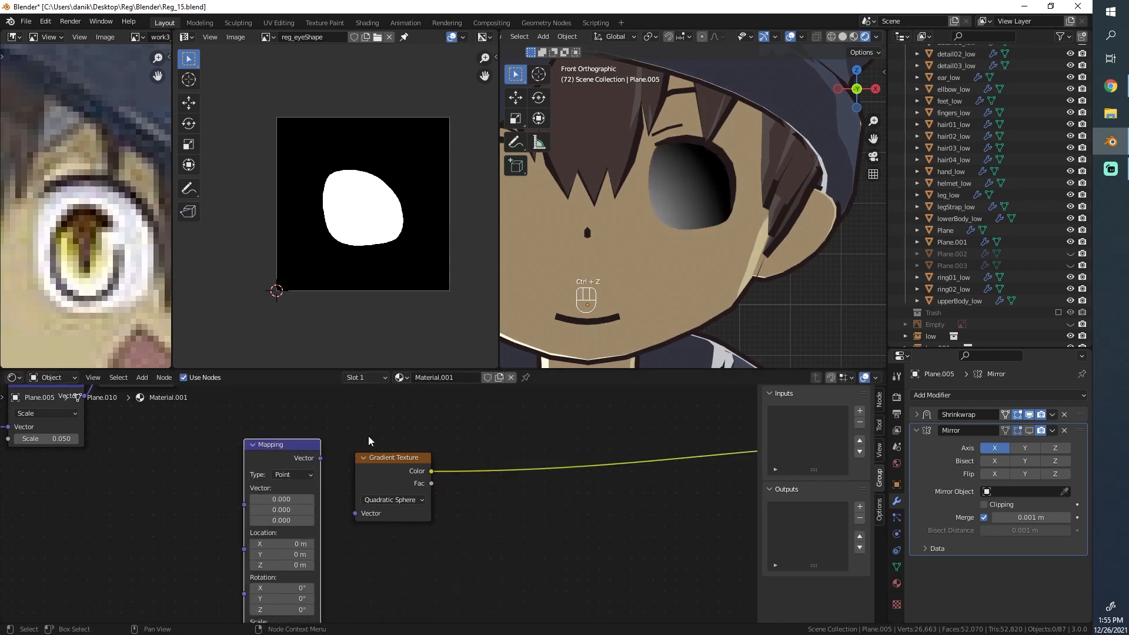
left_click_drag(383, 453, 537, 431)
left_click_drag(277, 450, 420, 443)
Duplicate the UV Map node and place the copy beside the lower part of the Mapping node.
scroll(461, 448, "down", 4)
middle_click_drag(194, 409, 297, 479)
scroll(346, 462, "down", 1)
left_click(297, 460)
key("shift+d")
left_click(522, 621)
middle_click_drag(464, 569, 398, 501)
key("g")
left_click(467, 563)
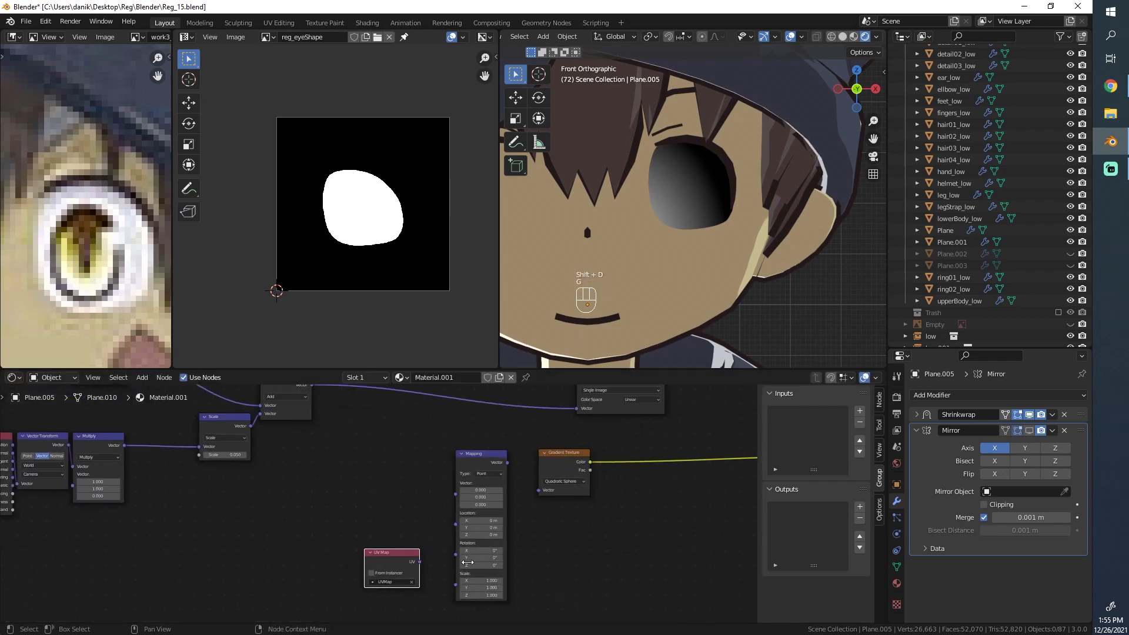
Connect the duplicated UV Map to the Mapping node's Vector input, and the Mapping output to the Gradient Texture's Vector.
left_click_drag(420, 561, 538, 490)
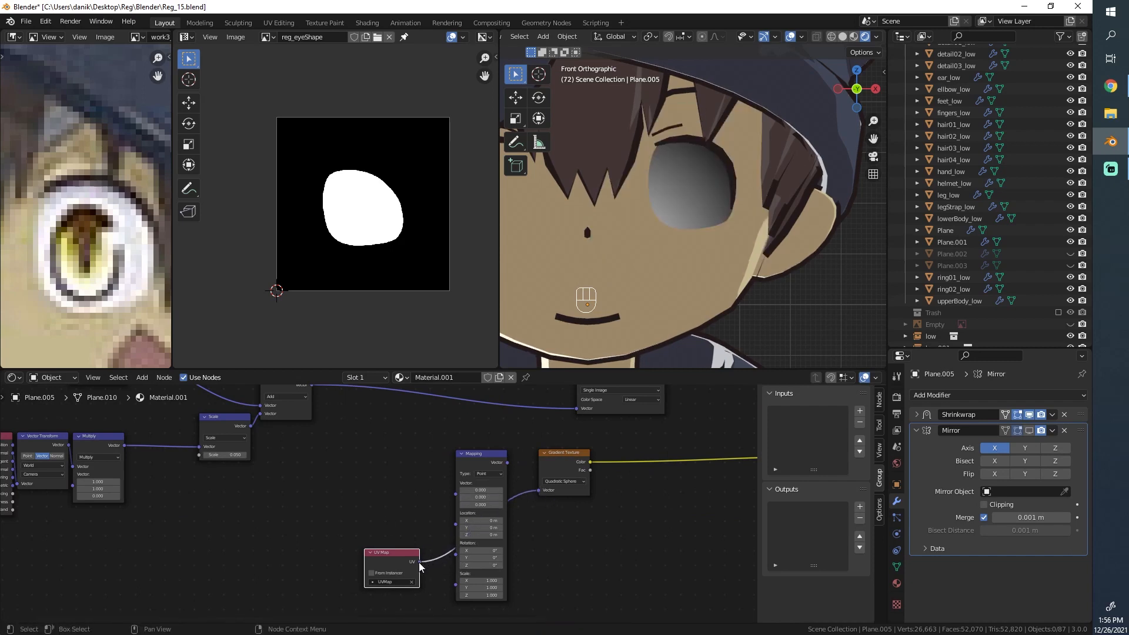
left_click_drag(455, 488, 457, 492)
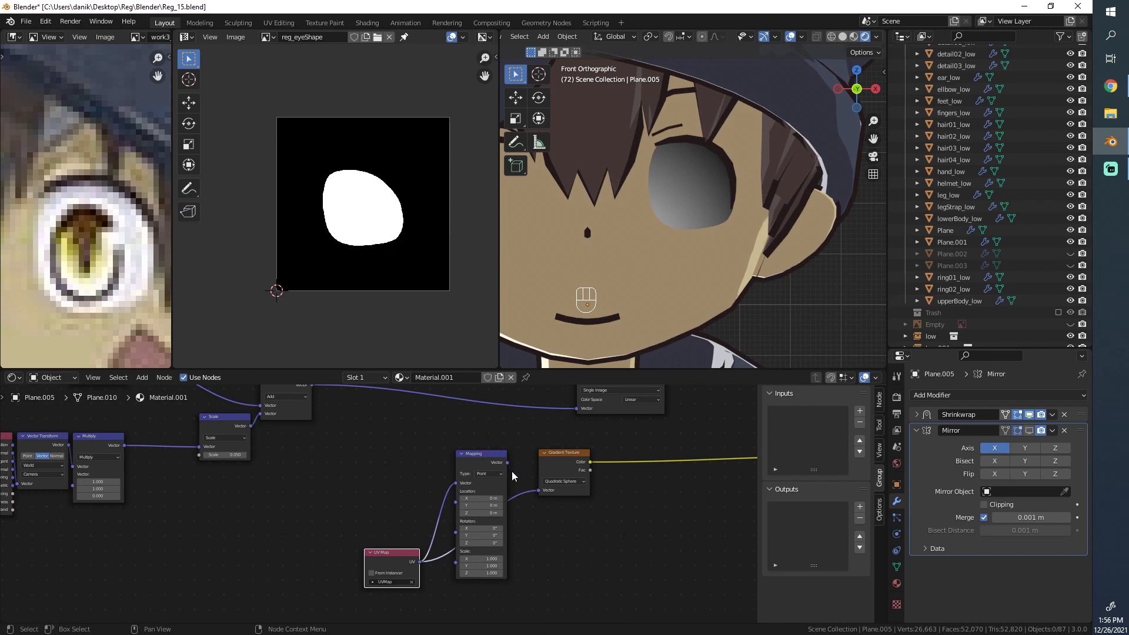
mouse_move(553, 487)
left_mouse_down()
mouse_move(470, 498)
mouse_move(488, 499)
left_mouse_up()
Set the Mapping node's Scale to 3 on both X and Y.
mouse_move(489, 557)
left_mouse_down()
mouse_move(449, 565)
mouse_move(497, 558)
left_mouse_up()
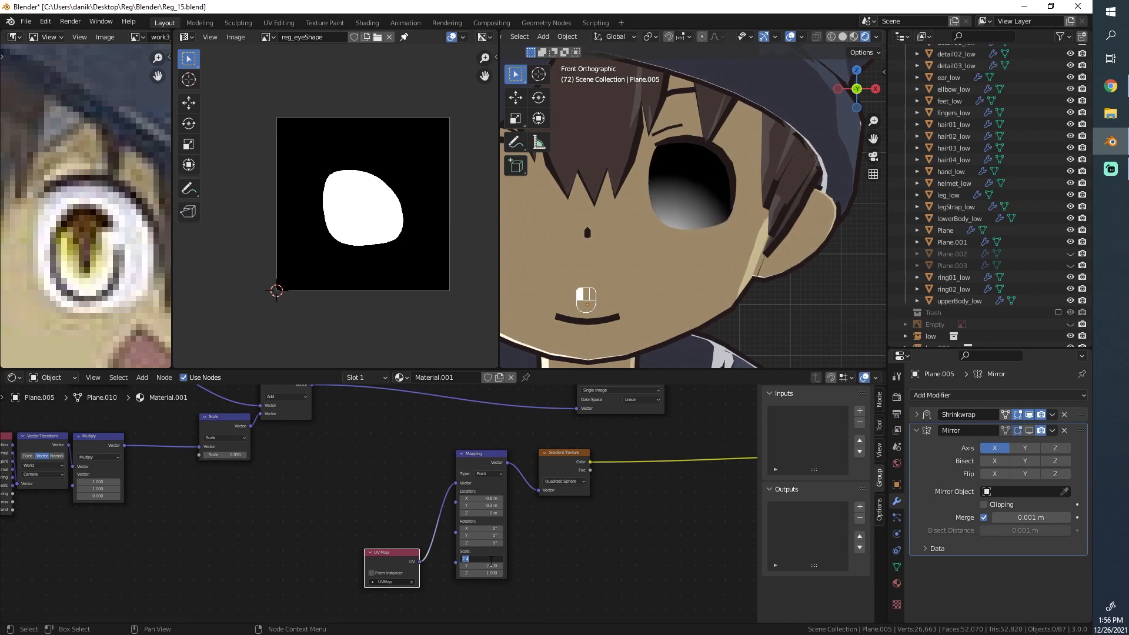
type("3")
key("Tab")
type("3")
key("Tab")
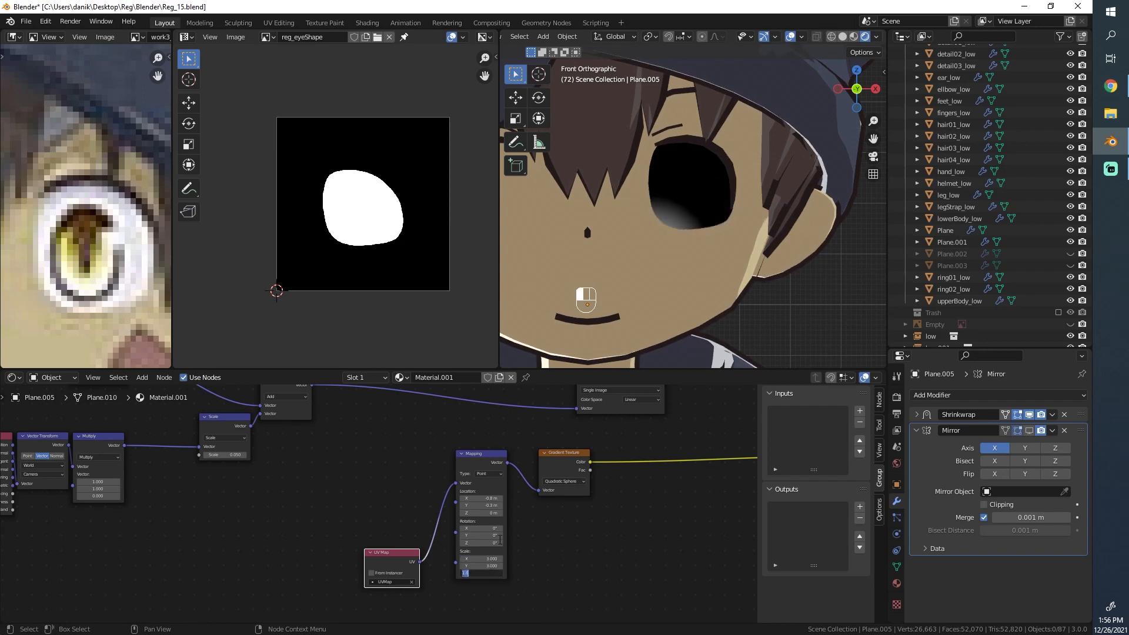
Adjust the Mapping node's Location to -1.3 m on X and Y to center the gradient in the eye.
left_click(484, 502)
mouse_move(484, 499)
left_mouse_down()
mouse_move(467, 506)
mouse_move(492, 499)
left_mouse_up()
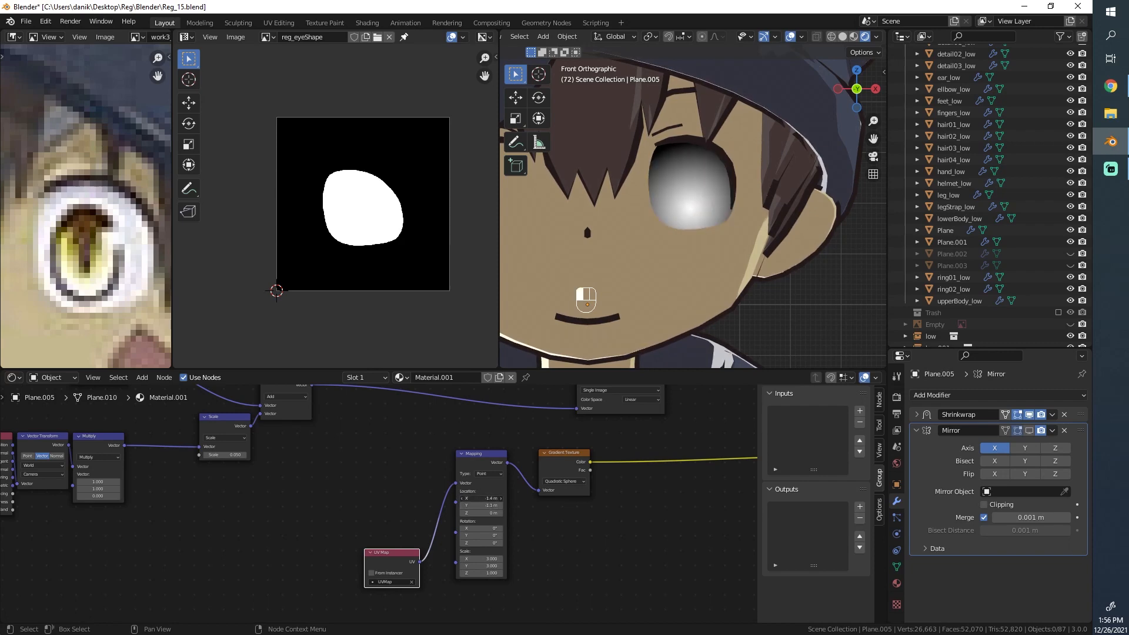
scroll(740, 202, "down", 4)
scroll(717, 218, "up", 6)
middle_click_drag(736, 189, 738, 198, "shift")
scroll(685, 211, "up", 1)
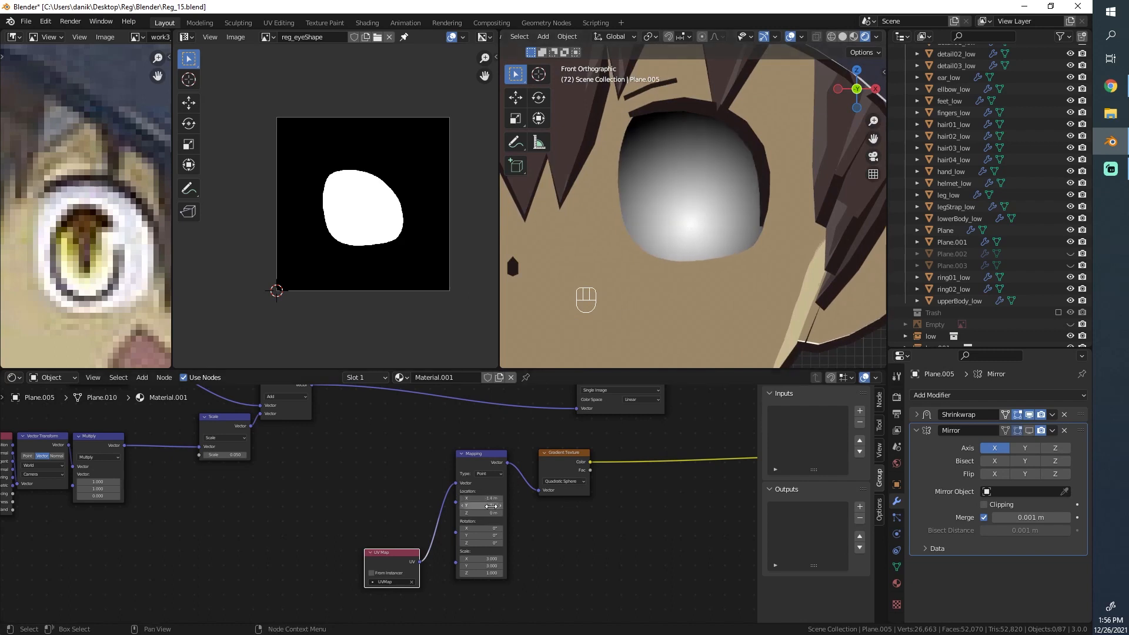
mouse_move(491, 505)
left_mouse_down()
mouse_move(473, 506)
mouse_move(486, 498)
left_mouse_up()
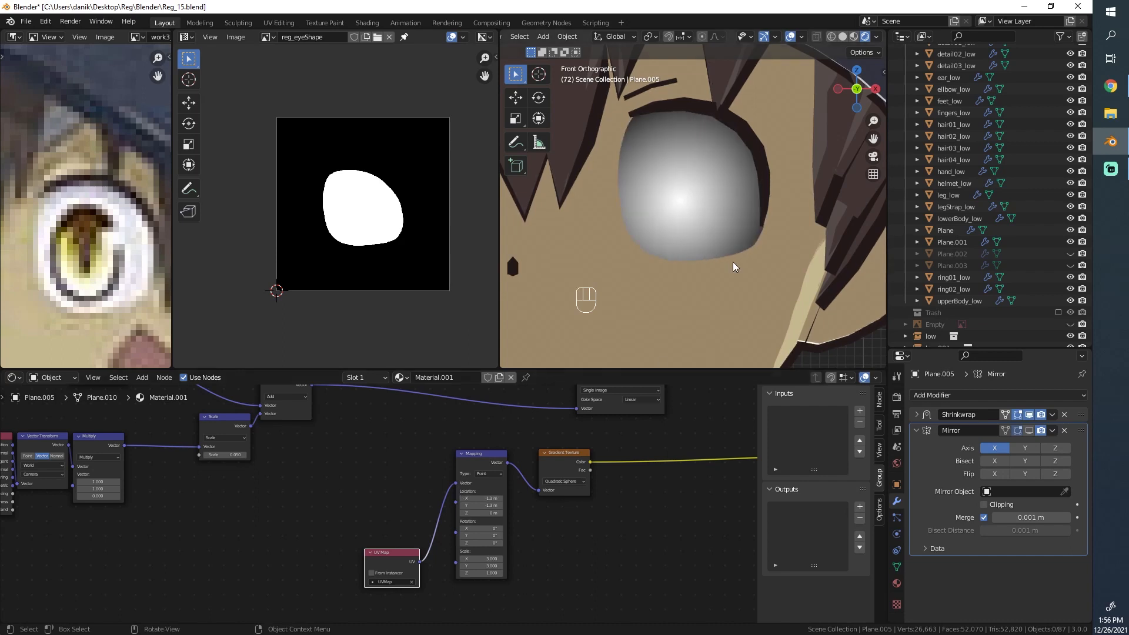
scroll(732, 262, "down", 4)
scroll(552, 474, "up", 1)
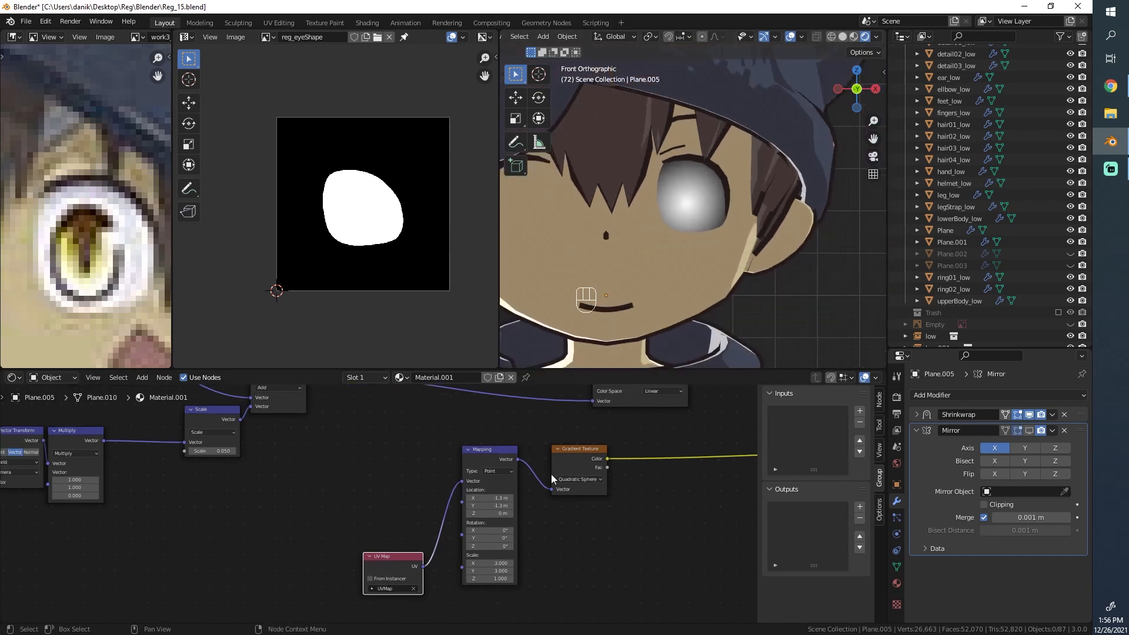
Move the Gradient Texture close to the Mapping node and insert a Math node on its output link.
middle_click_drag(551, 474, 479, 509)
key("g")
left_click(485, 485)
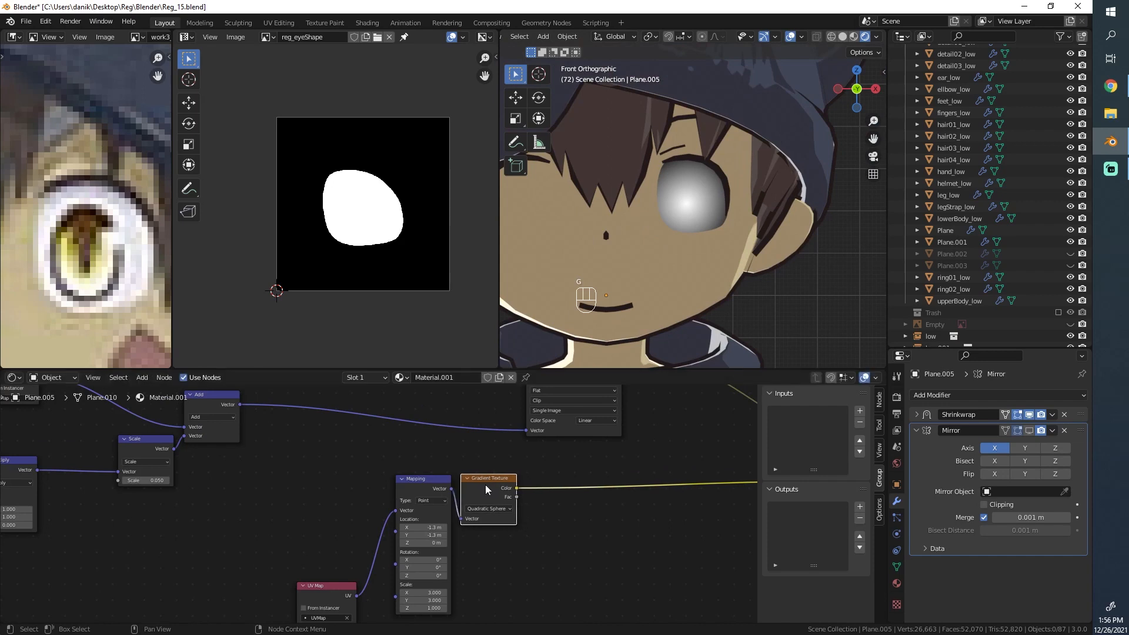
key("shift+a")
mouse_move(454, 499)
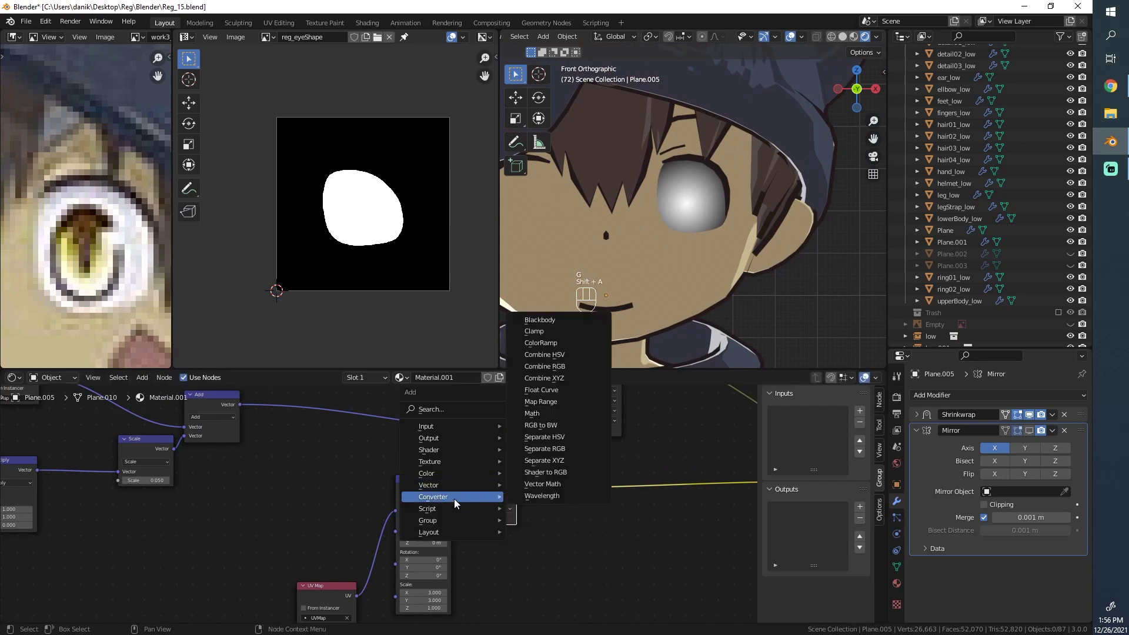
left_click(521, 413)
left_click(548, 469)
scroll(583, 503, "up", 2)
Switch the Math node's operation to Greater Than and set its threshold to 0.5.
left_click(633, 490)
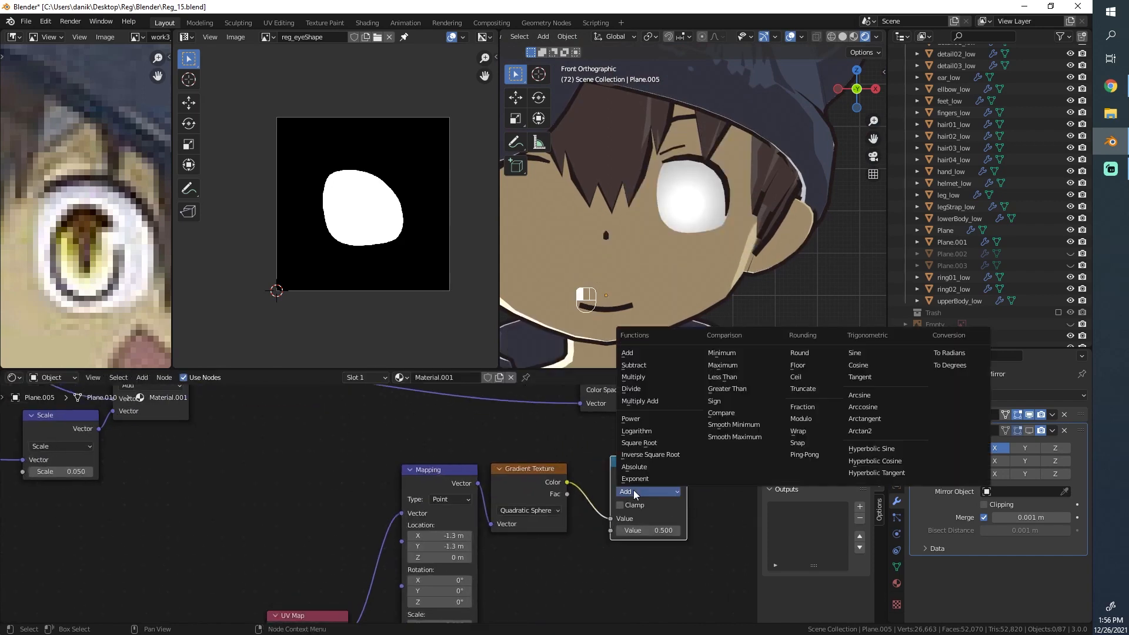
left_click(745, 386)
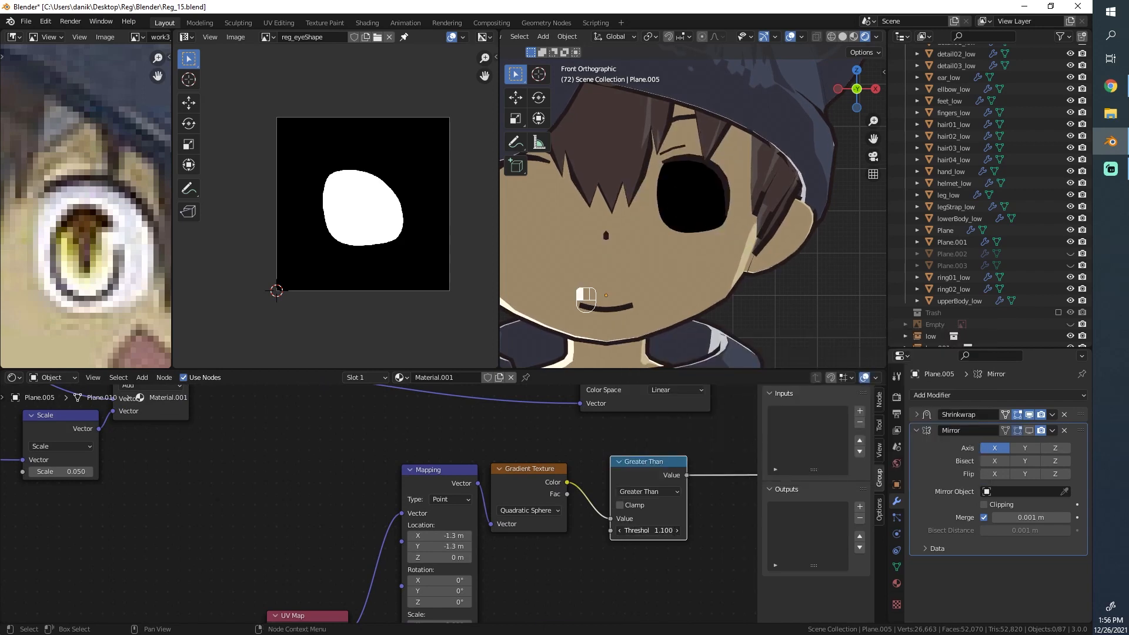
left_click_drag(655, 528, 649, 528)
left_click(651, 528)
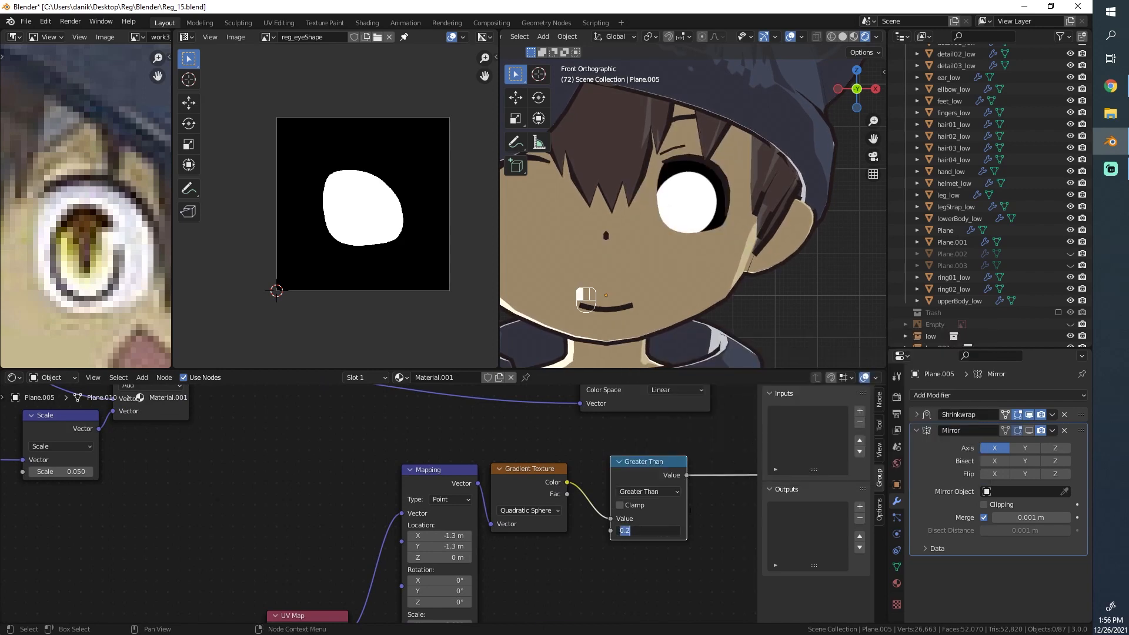
type("0.5")
key("Return")
Try a Y scale of 1 and a different Y location on the Mapping node, and undo these changes.
middle_click_drag(537, 573, 526, 525)
left_click_drag(431, 577, 416, 576)
key("ctrl+z")
left_click_drag(308, 566, 313, 519)
left_click_drag(428, 586, 414, 587)
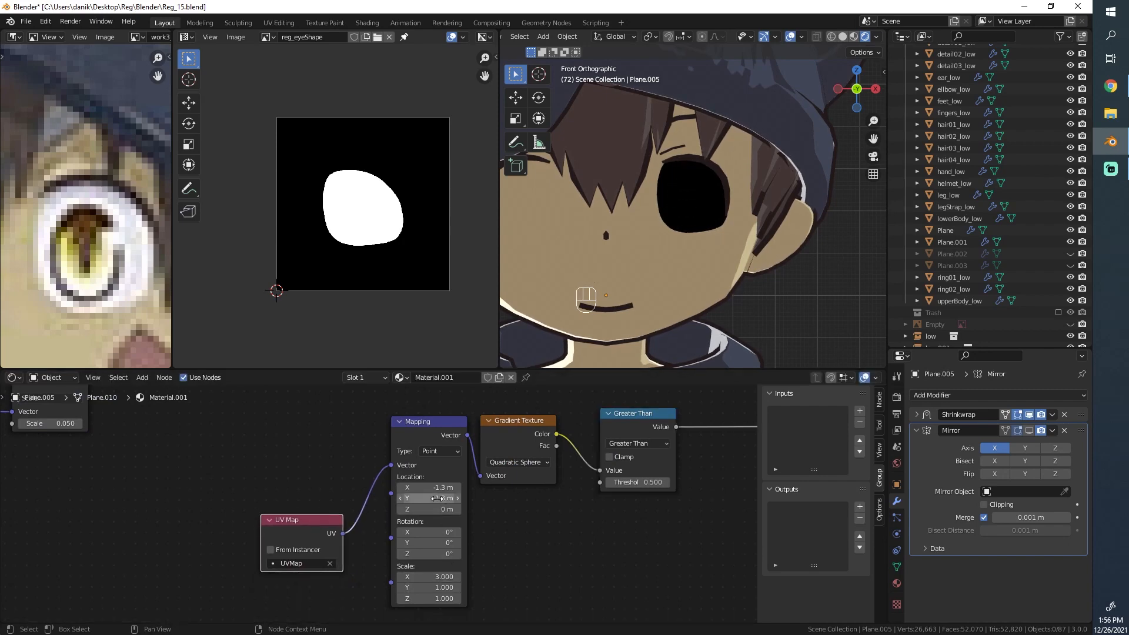
left_click_drag(438, 498, 441, 497)
key("ctrl+z")
key("ctrl+z")
key("ctrl+z")
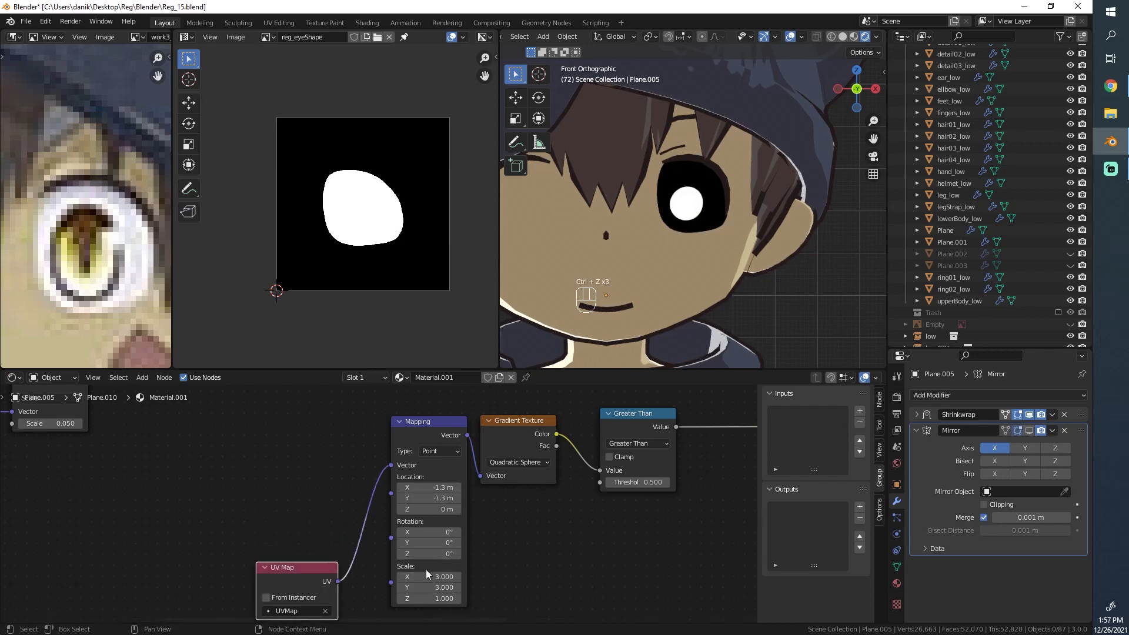
Make room by moving the UV Map and Mapping nodes away, and insert a duplicate Mapping node before the Gradient Texture.
left_click_drag(307, 566, 203, 530)
left_click_drag(422, 423, 308, 439)
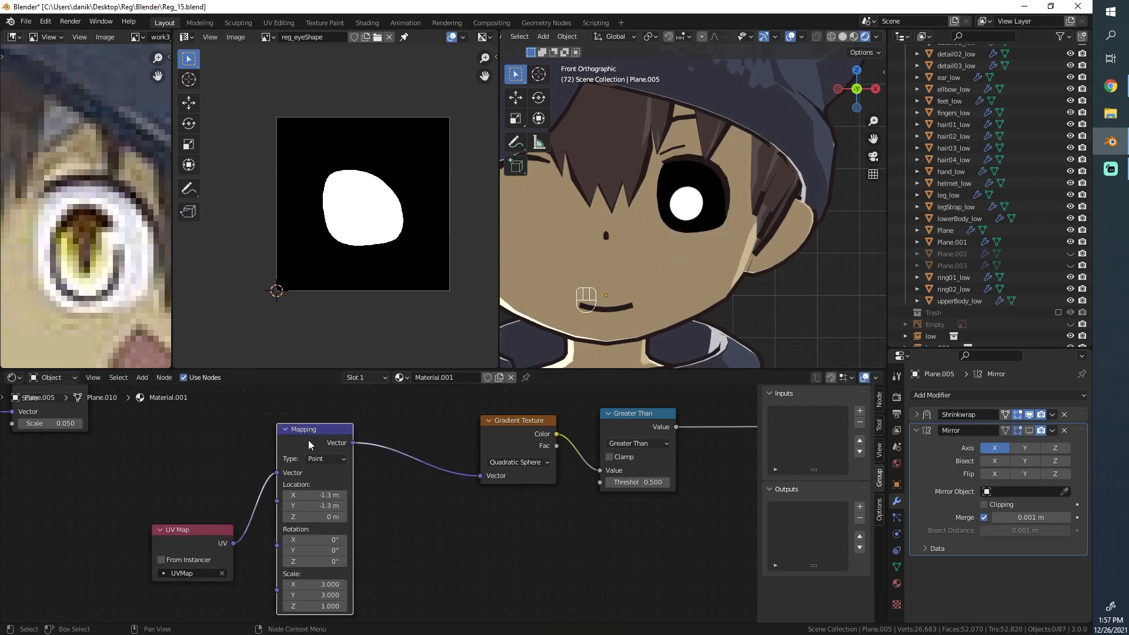
key("shift+d")
left_click(412, 429)
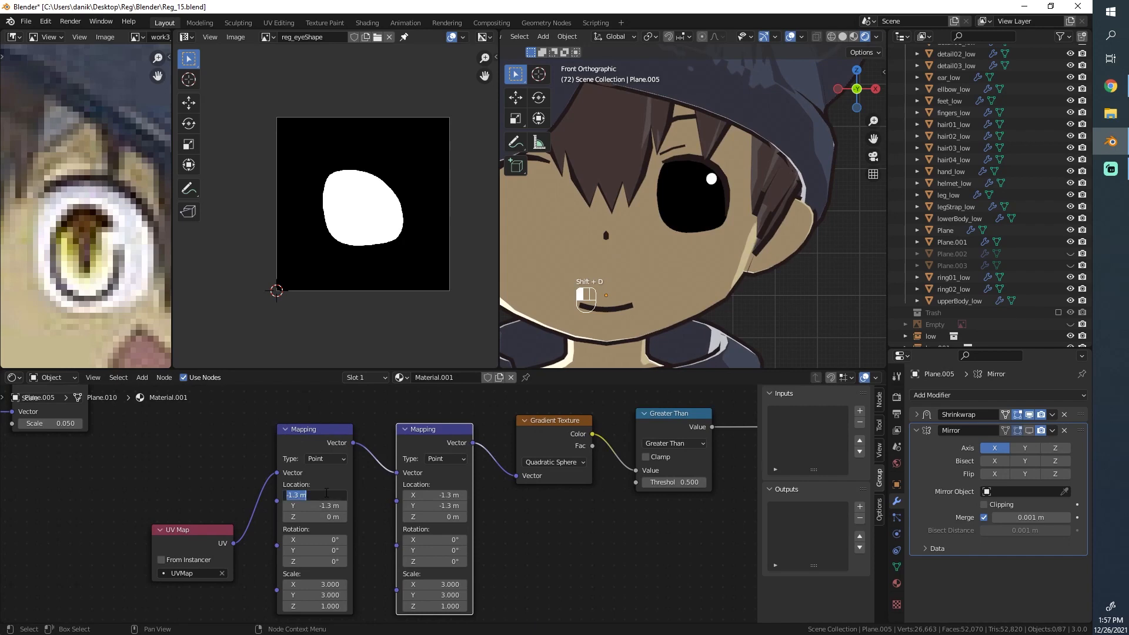
Set the first Mapping node's X and Y location to 0 and the second Mapping node's X and Y scale to 1.
type("0")
key("Return")
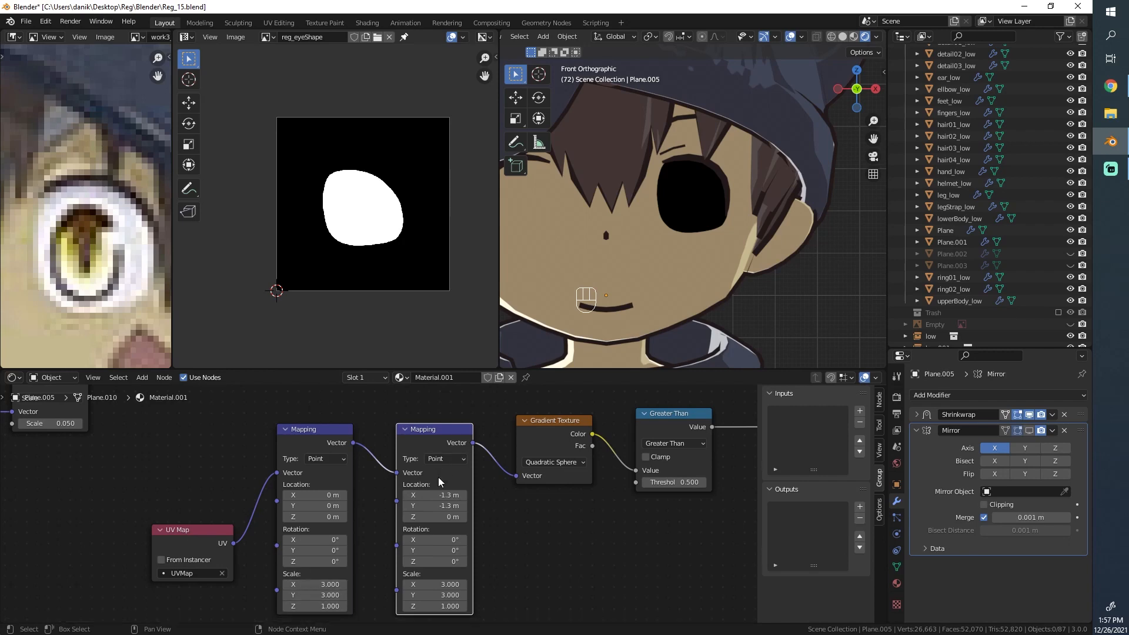
type("1")
key("Tab")
type("1")
key("Return")
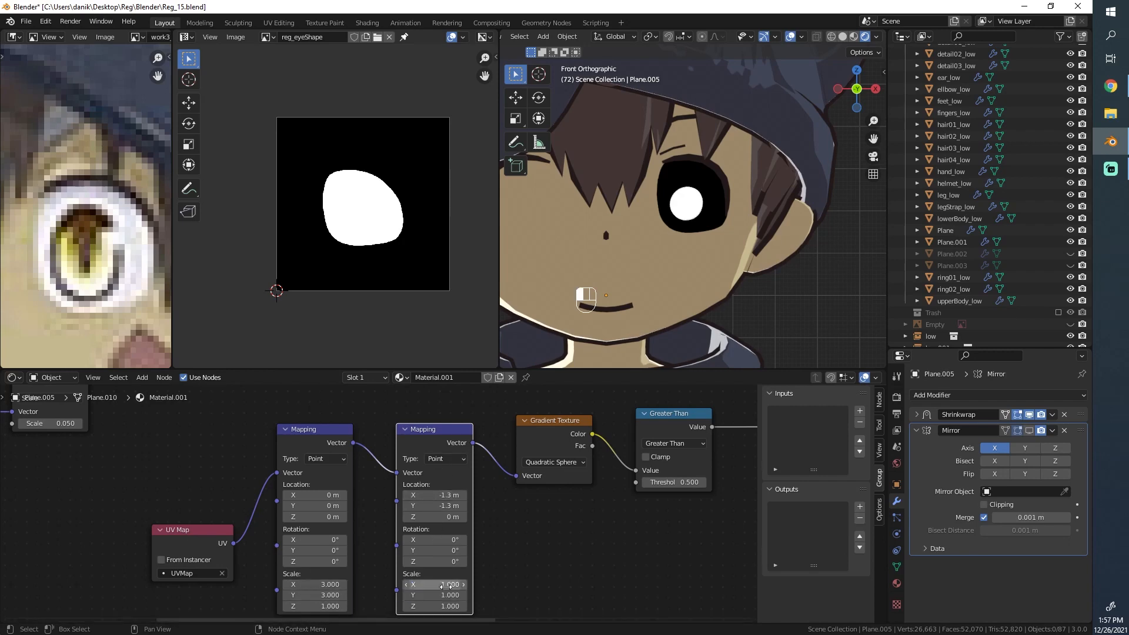
Link the first Mapping node directly to the Gradient Texture and try scaling it to 4.2 on X and 1.6 on Y.
left_click_drag(312, 583, 226, 583)
left_click_drag(313, 584, 379, 584)
left_click_drag(352, 442, 515, 476)
left_click_drag(317, 584, 229, 583)
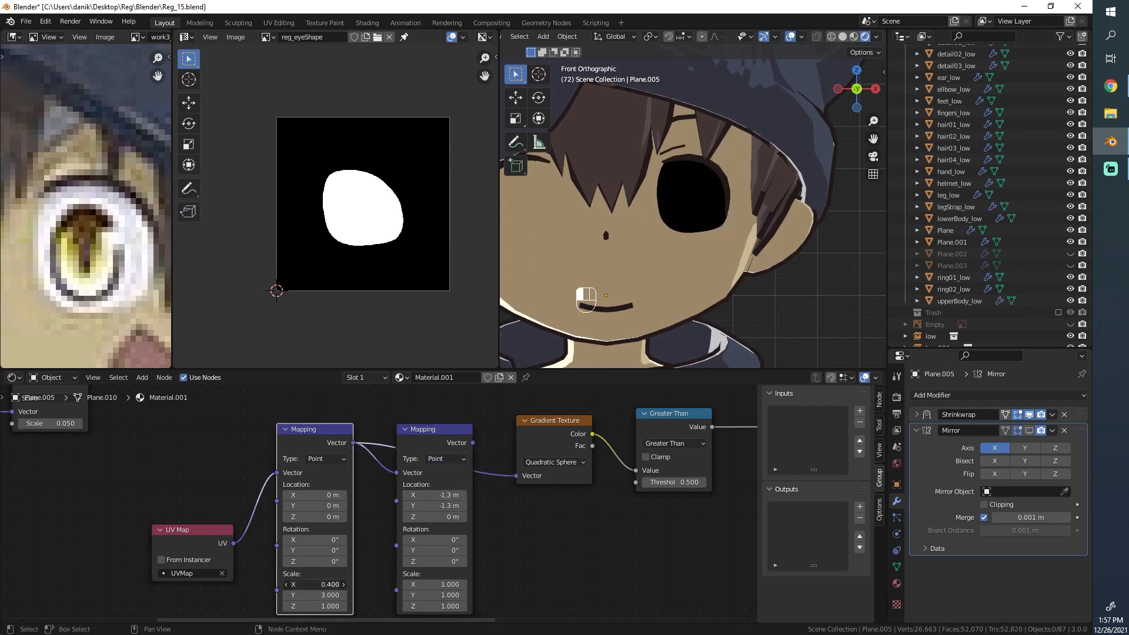
left_click_drag(371, 584, 318, 594)
left_click_drag(459, 437, 454, 531)
Connect the Gradient Texture's Color directly to the Emission node, bypassing the Greater Than node.
middle_click_drag(494, 512, 464, 457)
scroll(464, 456, "down", 1)
middle_click_drag(606, 436, 448, 542)
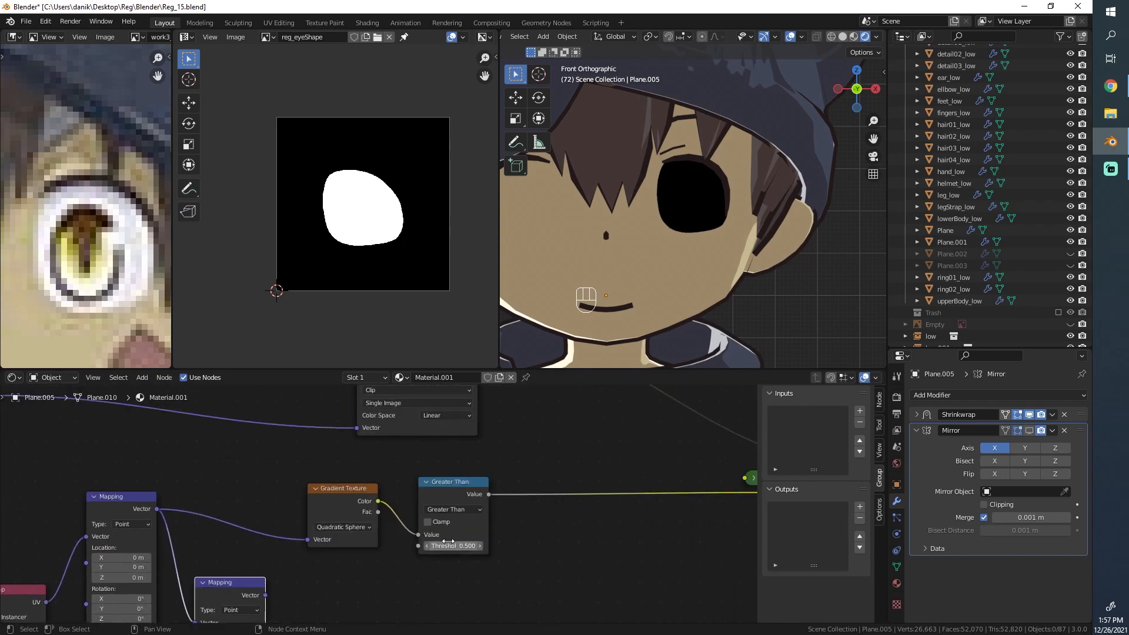
left_click_drag(382, 500, 663, 493)
Reset the first Mapping node's X and Y scale to 1, and adjust them to 0.6 and -1.4.
middle_click_drag(483, 525, 649, 469)
scroll(325, 523, "up", 3)
middle_click_drag(325, 523, 458, 489)
middle_click_drag(272, 510, 290, 475)
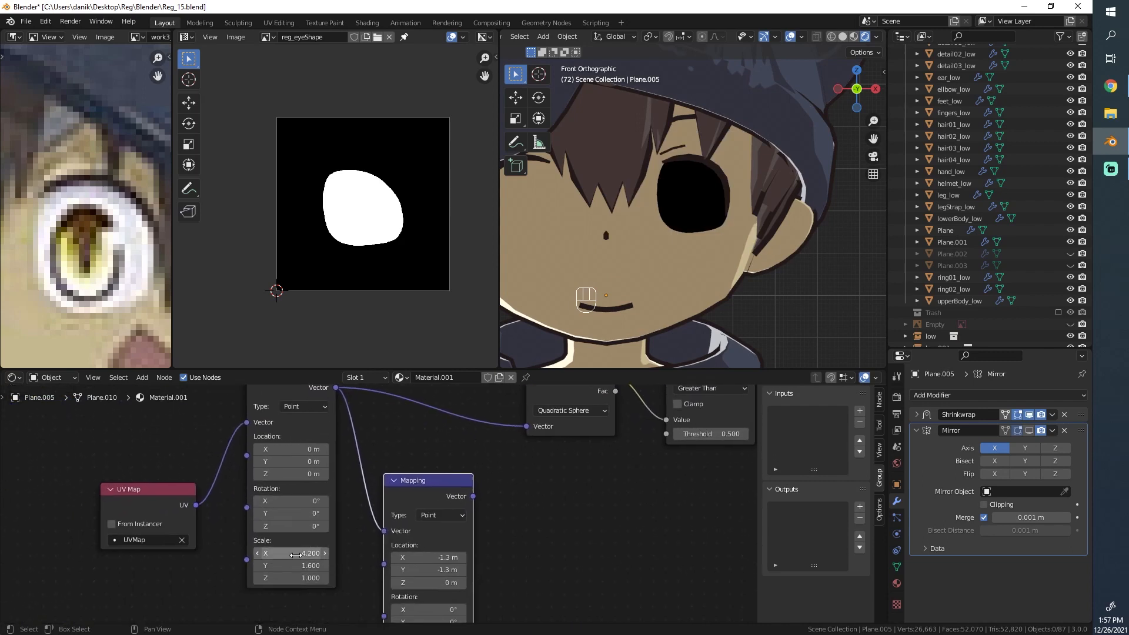
left_click(294, 553)
key("Tab")
type("1")
key("Return")
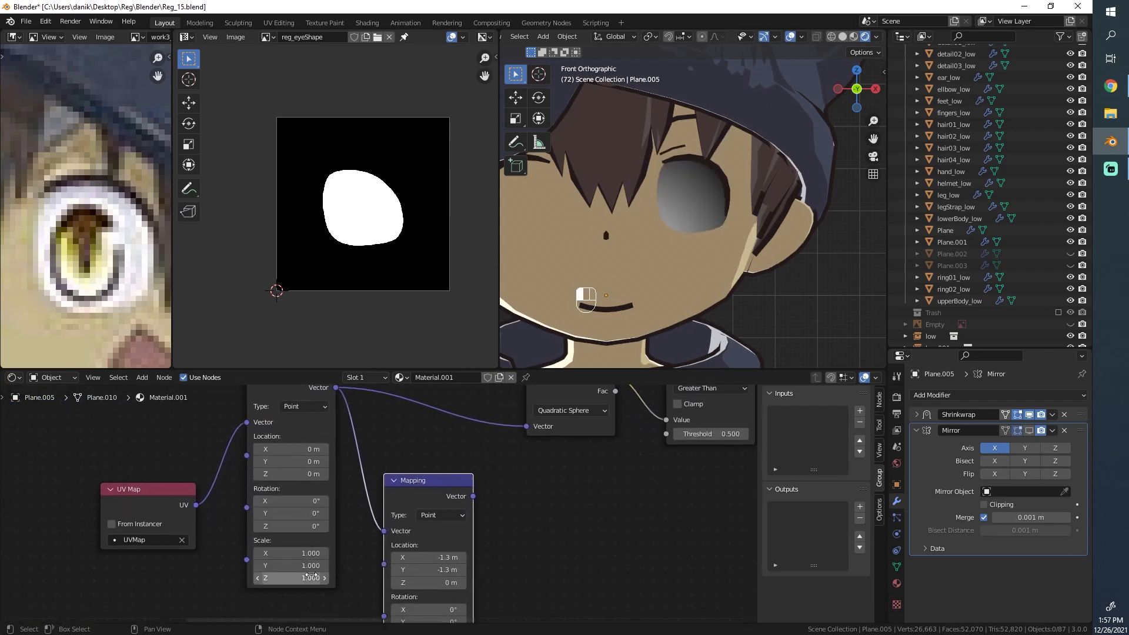
left_click_drag(308, 552, 159, 565)
Route the second Mapping node into the Gradient Texture with Location X -0.2 m, Y 0.6 m, and set the first node's X scale to 6.
left_click_drag(472, 497, 526, 426)
left_click_drag(439, 478, 416, 481)
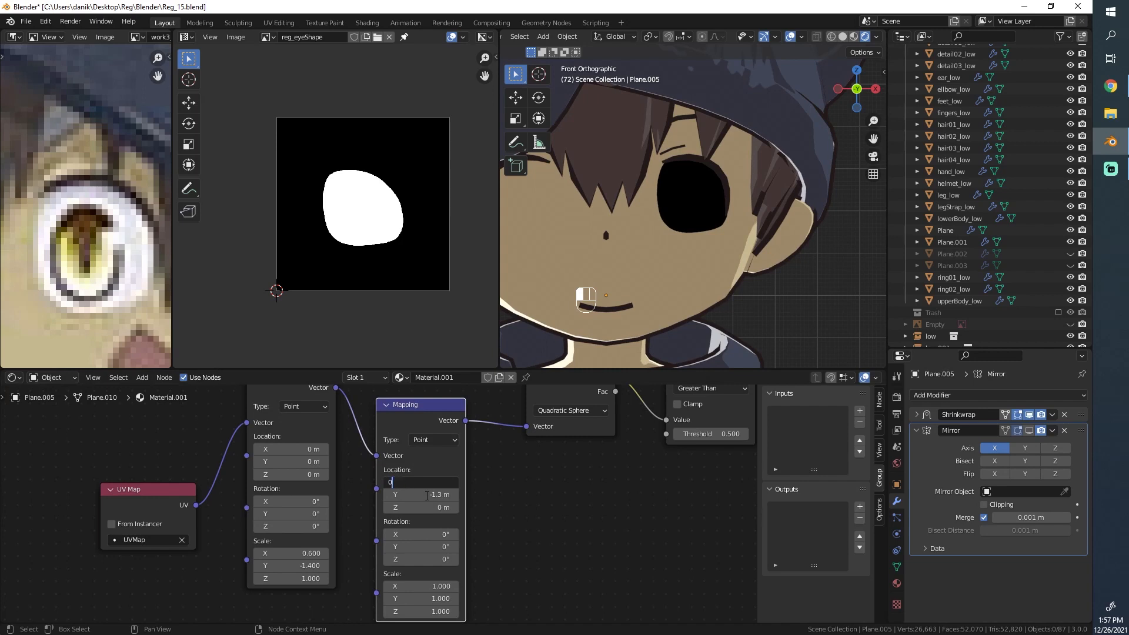
key("Return")
mouse_move(423, 482)
left_mouse_down()
mouse_move(435, 494)
mouse_move(418, 482)
left_mouse_up()
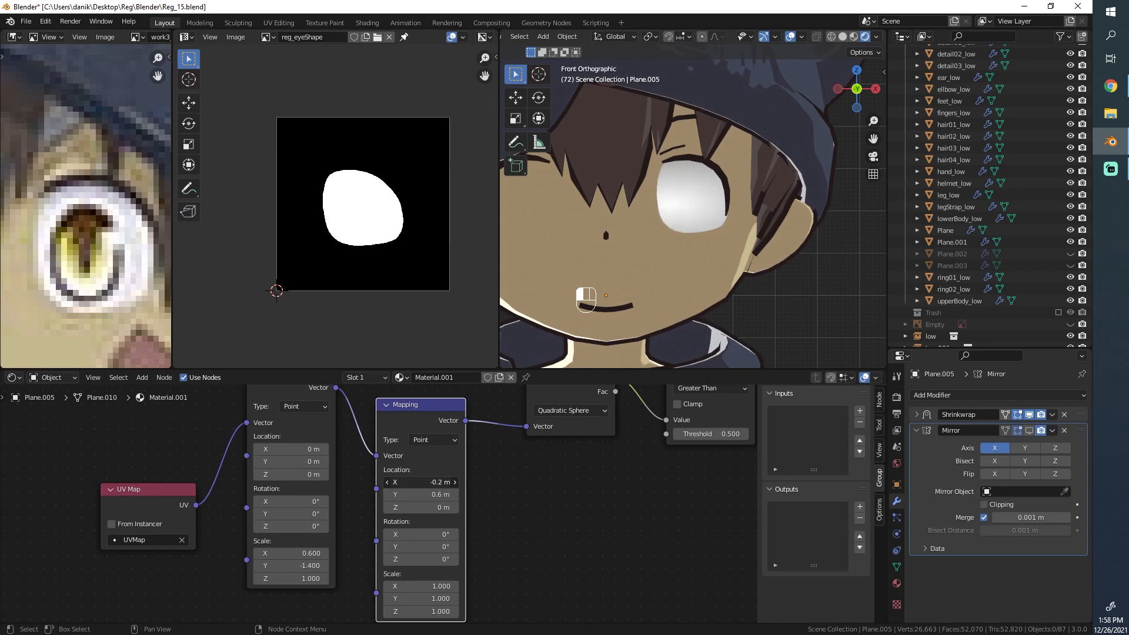
mouse_move(291, 554)
left_mouse_down()
mouse_move(338, 553)
mouse_move(344, 517)
left_mouse_up()
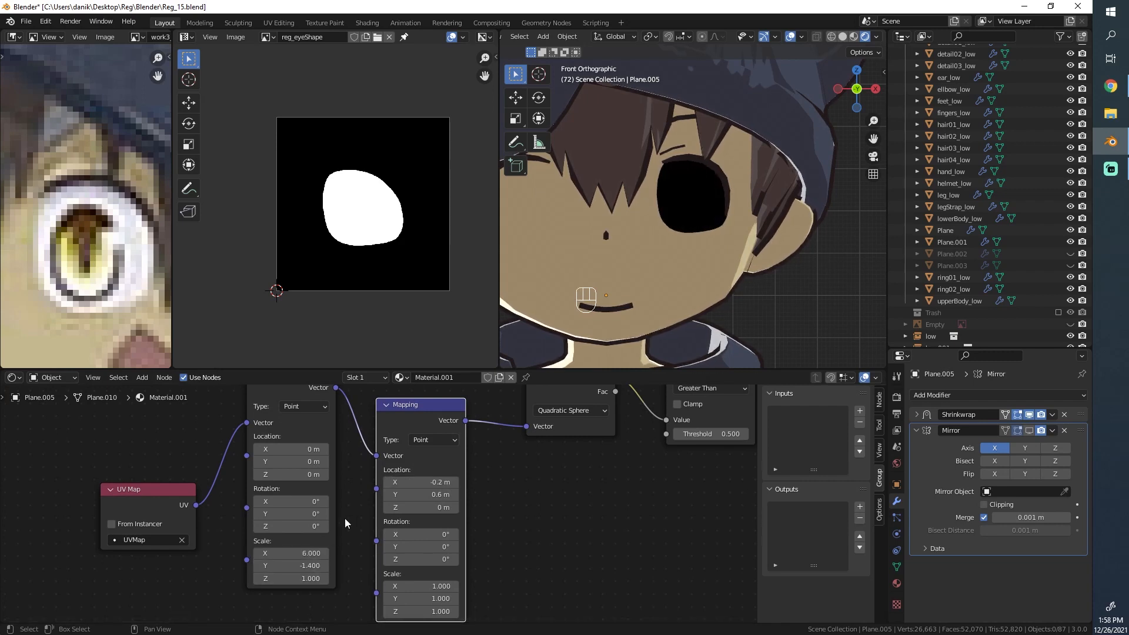
Detach the second Mapping node from the chain and delete it.
middle_click_drag(344, 517, 349, 607)
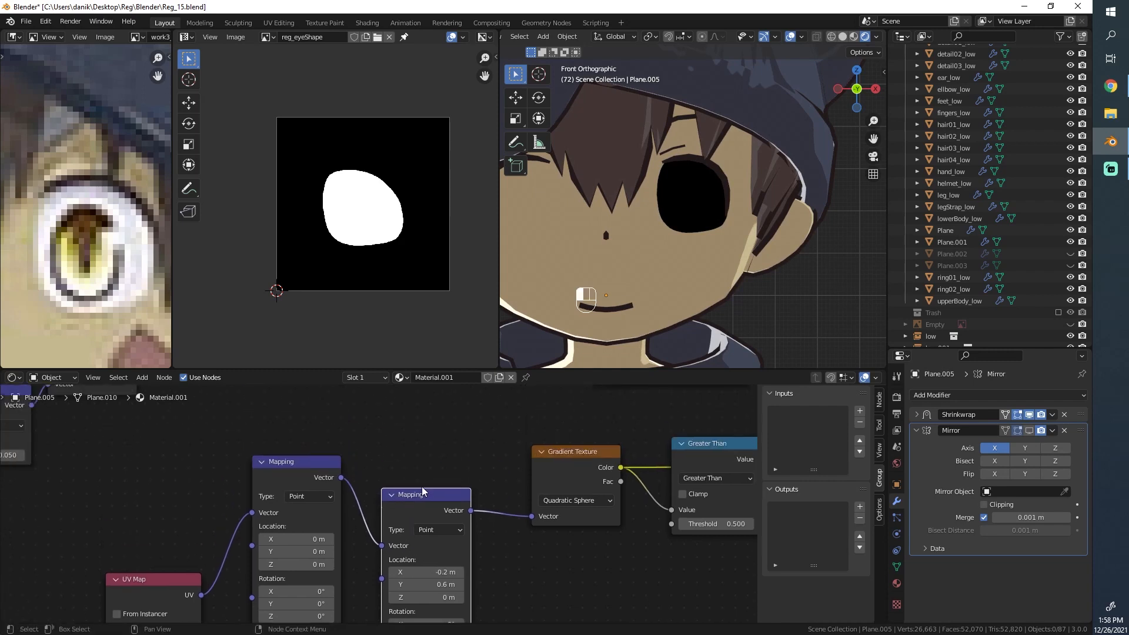
left_click_drag(422, 495, 445, 569, "alt")
key("x")
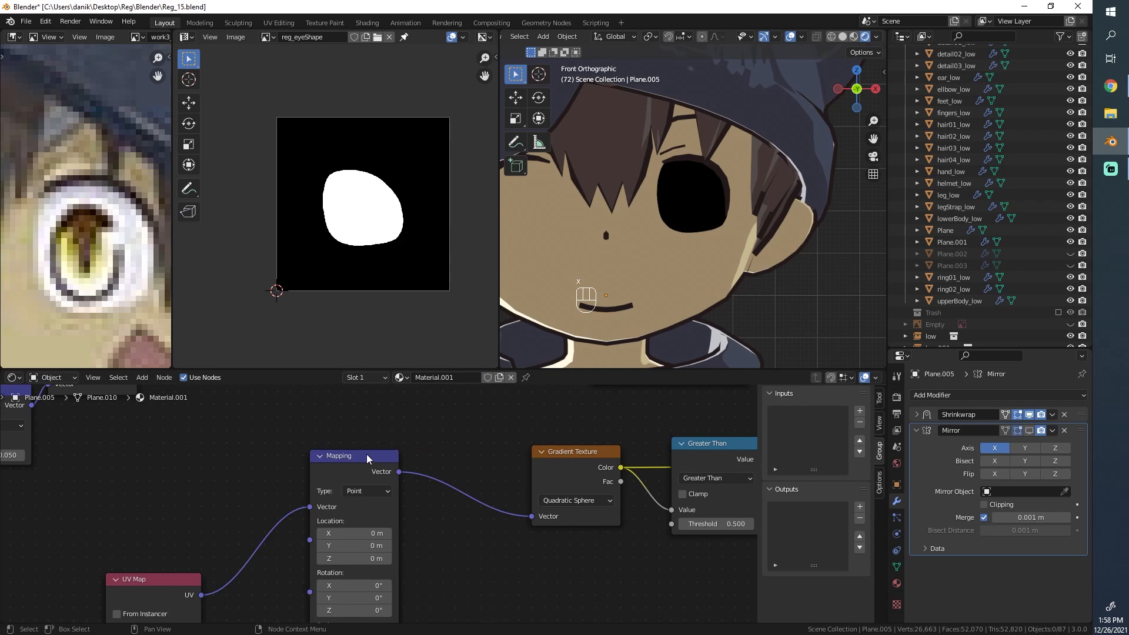
Connect the Greater Than node's Value output to the Emission node's color.
scroll(547, 462, "down", 1)
middle_click_drag(547, 462, 260, 469)
scroll(441, 506, "down", 2)
middle_click_drag(556, 487, 407, 485)
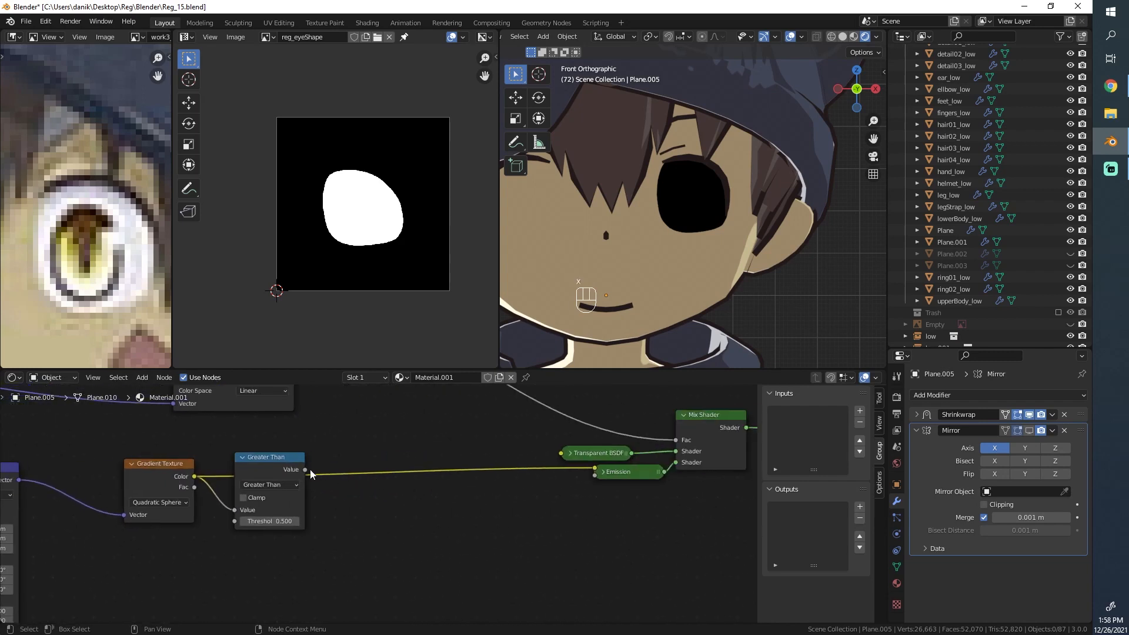
left_click_drag(309, 469, 593, 465)
scroll(325, 559, "down", 1)
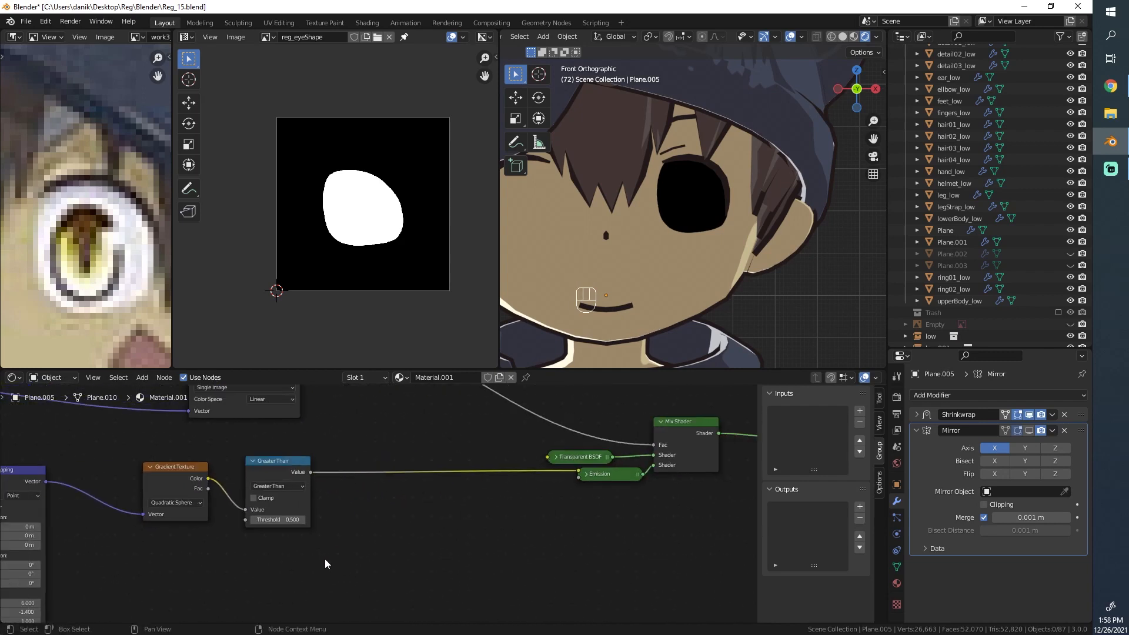
Set the Mapping node's X and Y scale to 2.
middle_click_drag(324, 558, 635, 505)
scroll(344, 536, "up", 4)
middle_click_drag(345, 536, 463, 526)
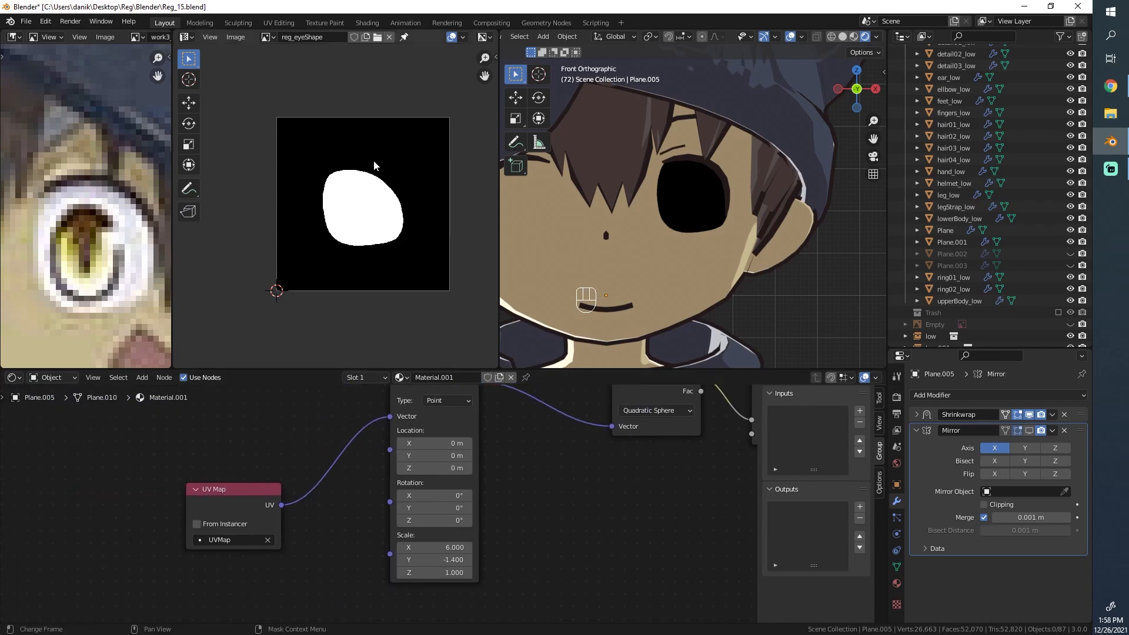
scroll(355, 456, "up", 1)
middle_click_drag(355, 458, 320, 485)
left_click_drag(402, 582, 415, 582)
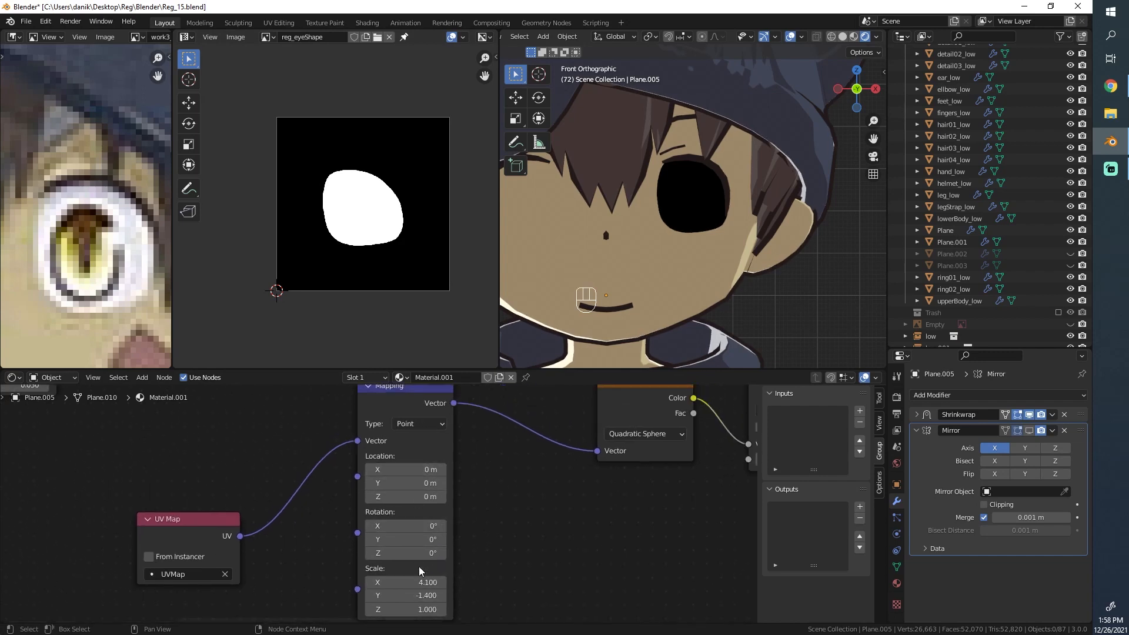
left_click(420, 579)
key("Tab")
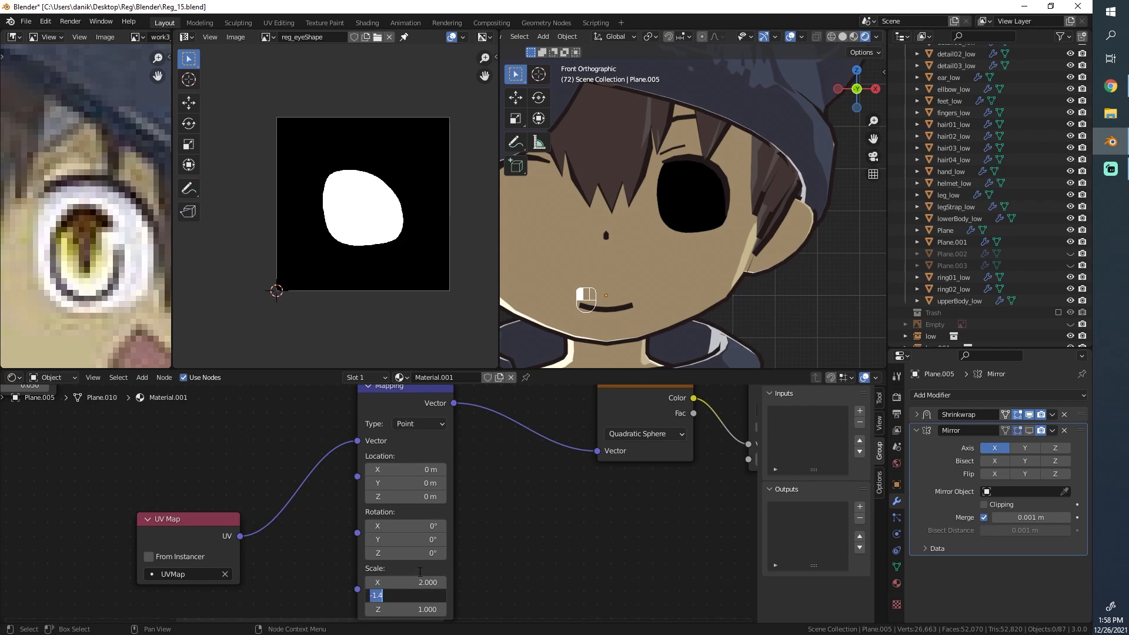
type("2")
key("Tab")
Adjust the Mapping node's Location to X -2.5 m and Y -1 m.
left_click(406, 471)
left_click_drag(406, 482, 397, 482)
scroll(617, 465, "down", 3)
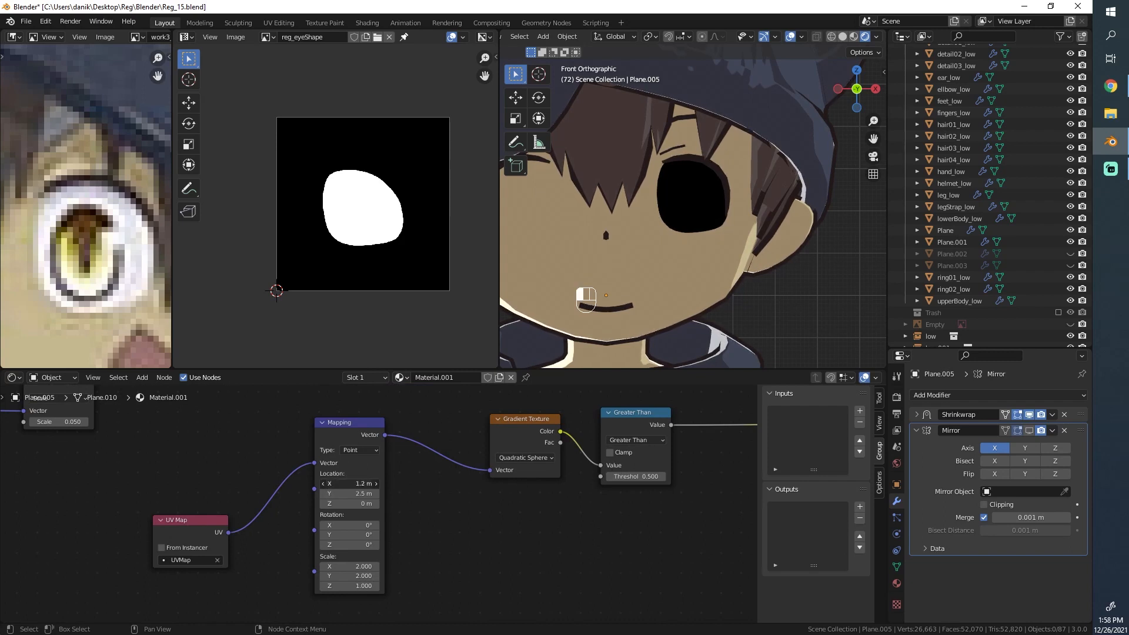
left_click_drag(354, 493, 321, 493)
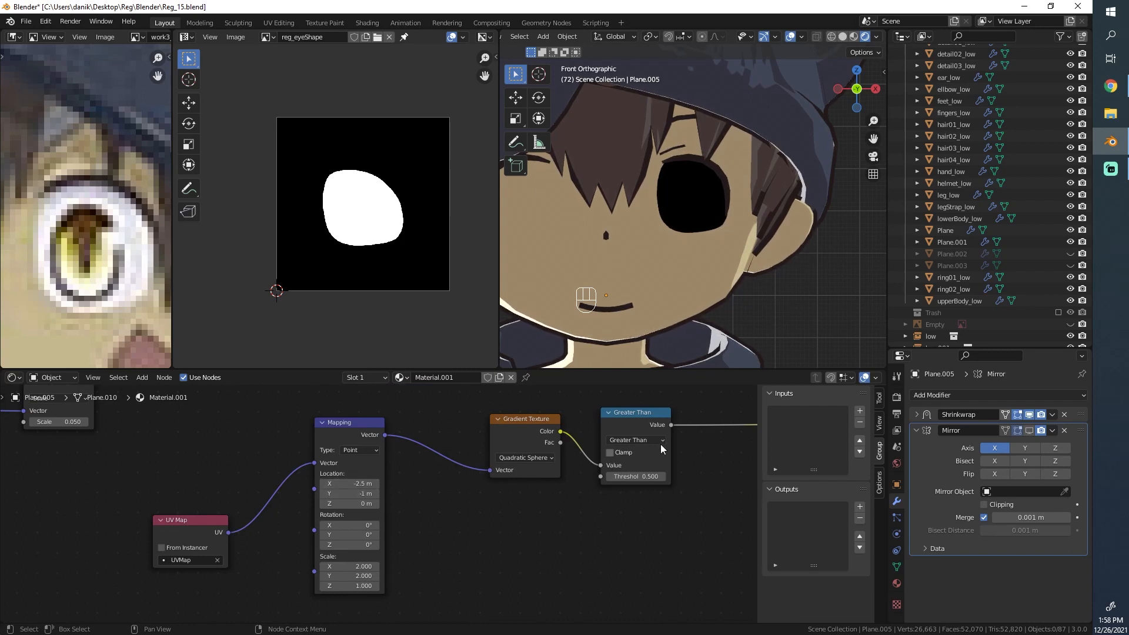
Connect the Gradient Texture's Color output directly to the Emission node's color, bypassing the Greater Than node.
middle_click_drag(661, 444, 326, 512)
scroll(285, 520, "down", 4)
left_click_drag(246, 508, 535, 501)
middle_click_drag(297, 528, 345, 516)
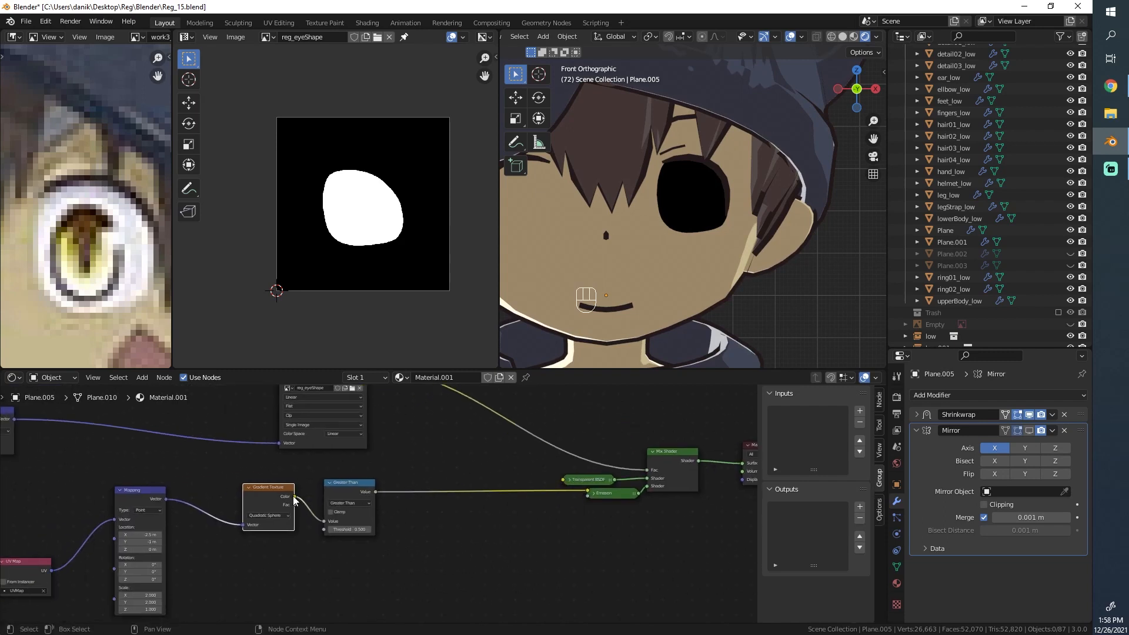
left_click_drag(294, 498, 588, 492)
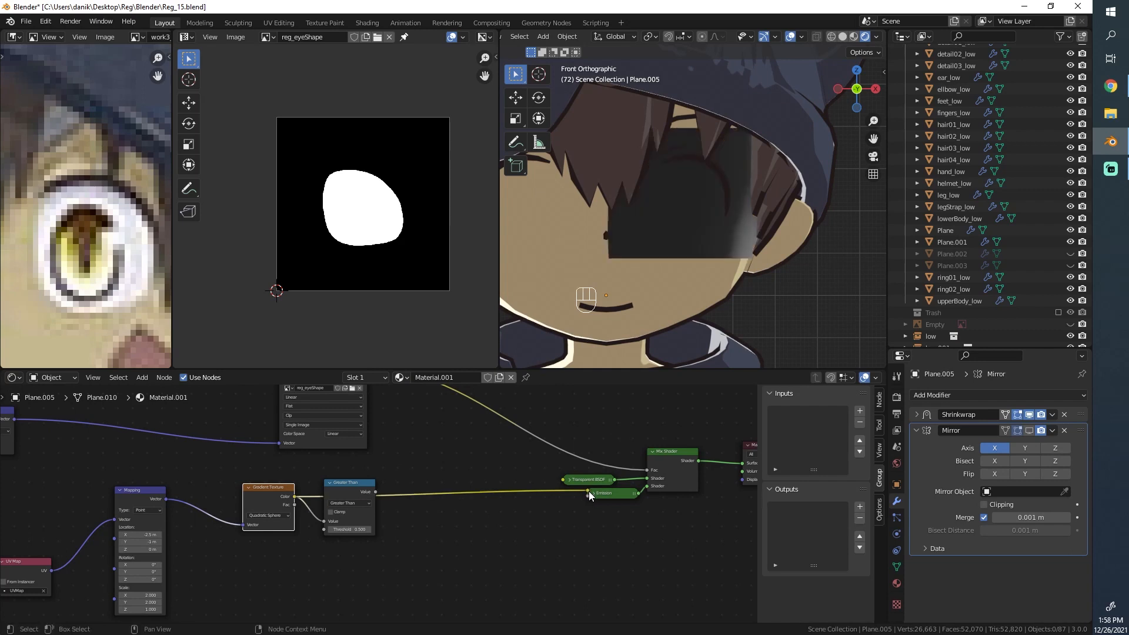
Set the Mapping node's Location X to -0.9 m to center the gradient on the eye.
middle_click_drag(454, 532, 682, 483)
scroll(517, 500, "up", 5)
left_click_drag(314, 475, 315, 476)
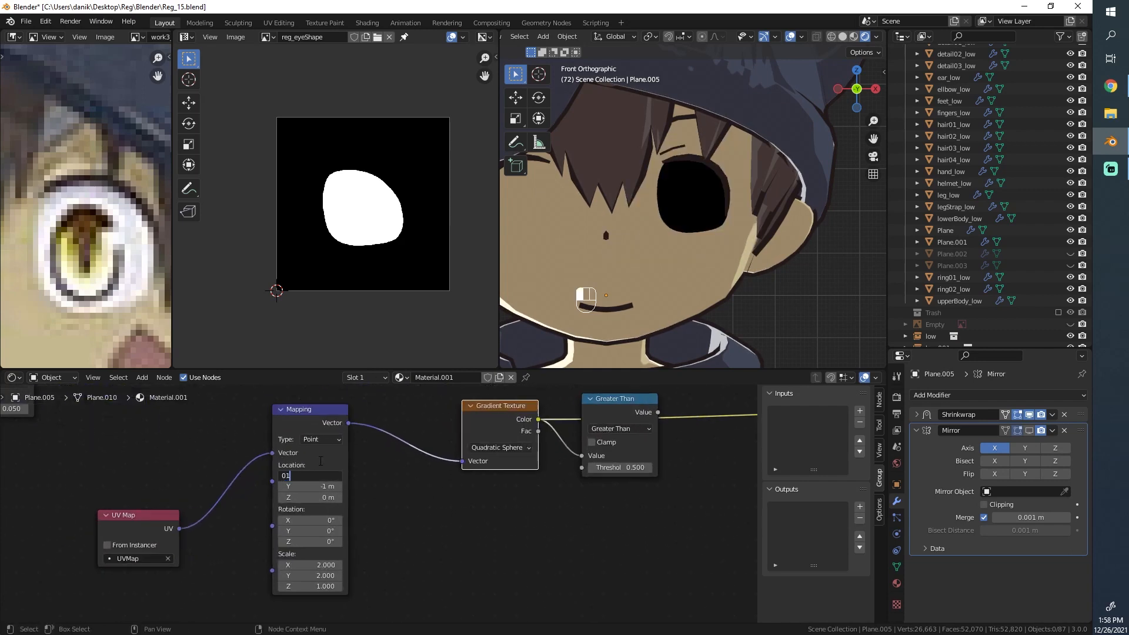
key("Return")
key("ctrl+z")
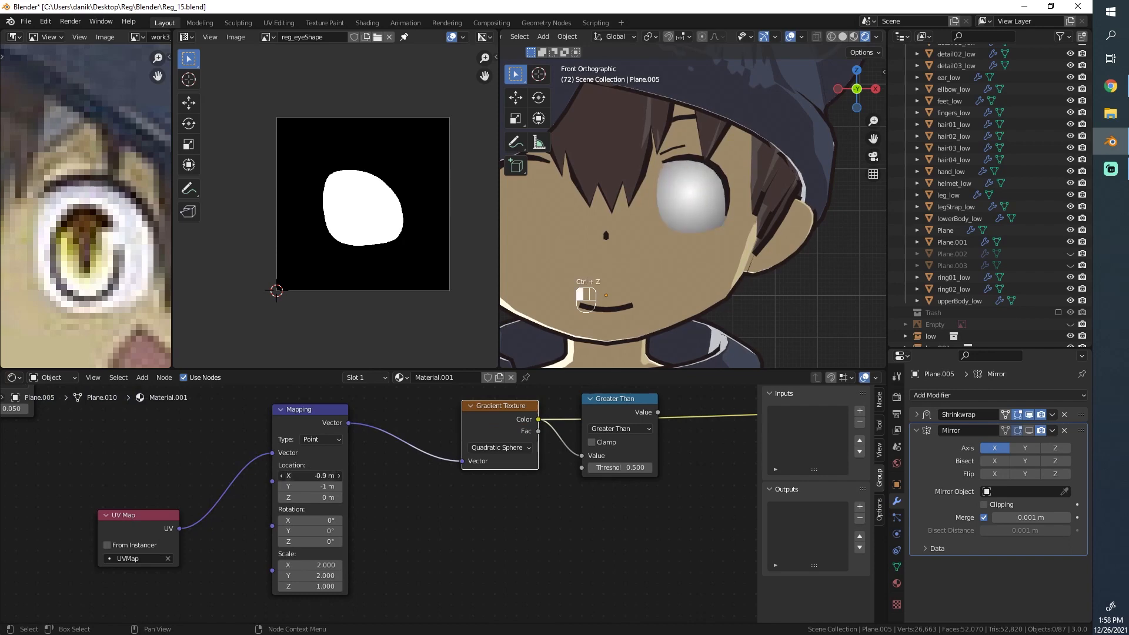
Reconnect the Greater Than node's Value output to the Emission node's color.
middle_click_drag(524, 473, 320, 533)
scroll(471, 455, "down", 1)
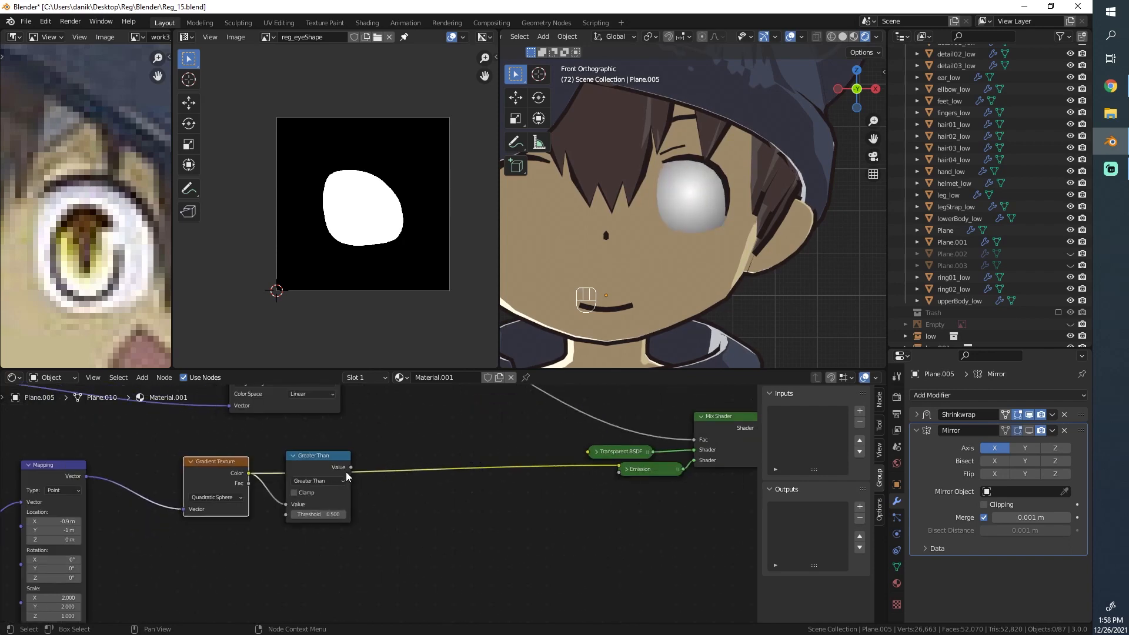
left_click_drag(350, 468, 620, 467)
scroll(392, 503, "up", 1)
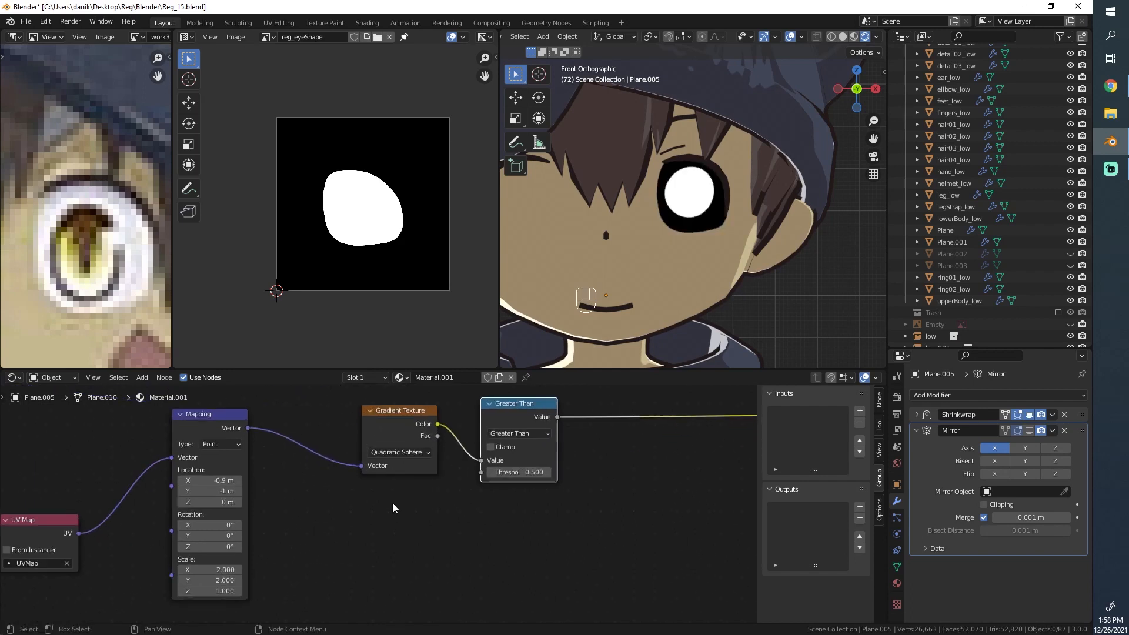
Narrow the pupil by setting the Mapping node's X scale to 4 and Location X to -2 m.
scroll(393, 503, "up", 2)
middle_click_drag(368, 498, 470, 500)
left_click_drag(287, 582, 406, 582)
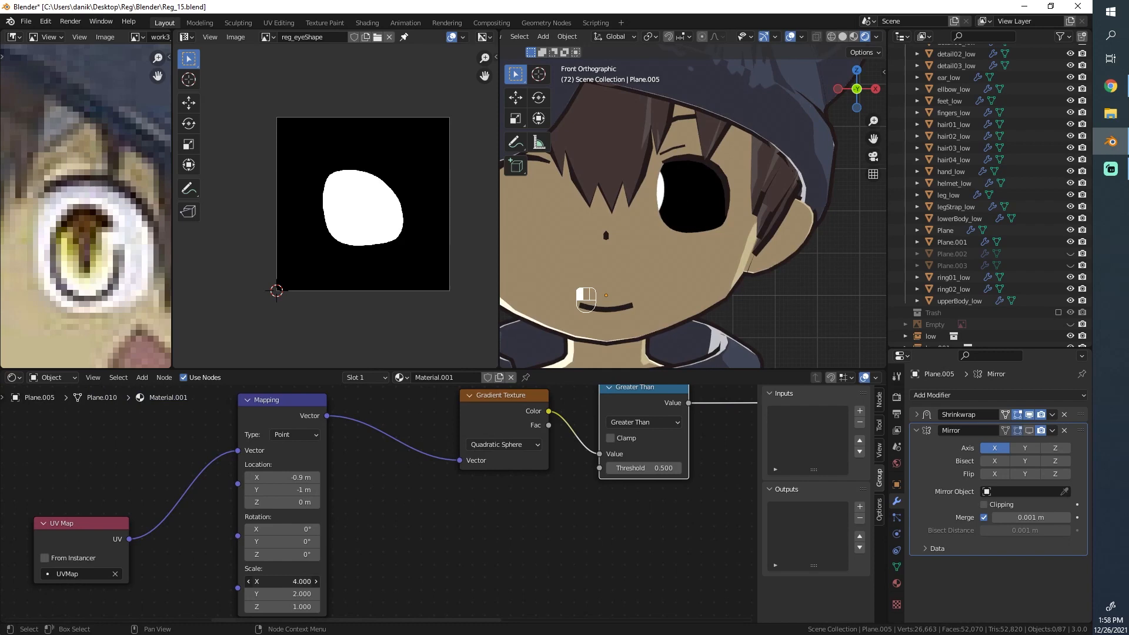
left_click_drag(287, 477, 224, 476)
middle_click_drag(453, 453, 589, 437)
scroll(700, 205, "up", 1)
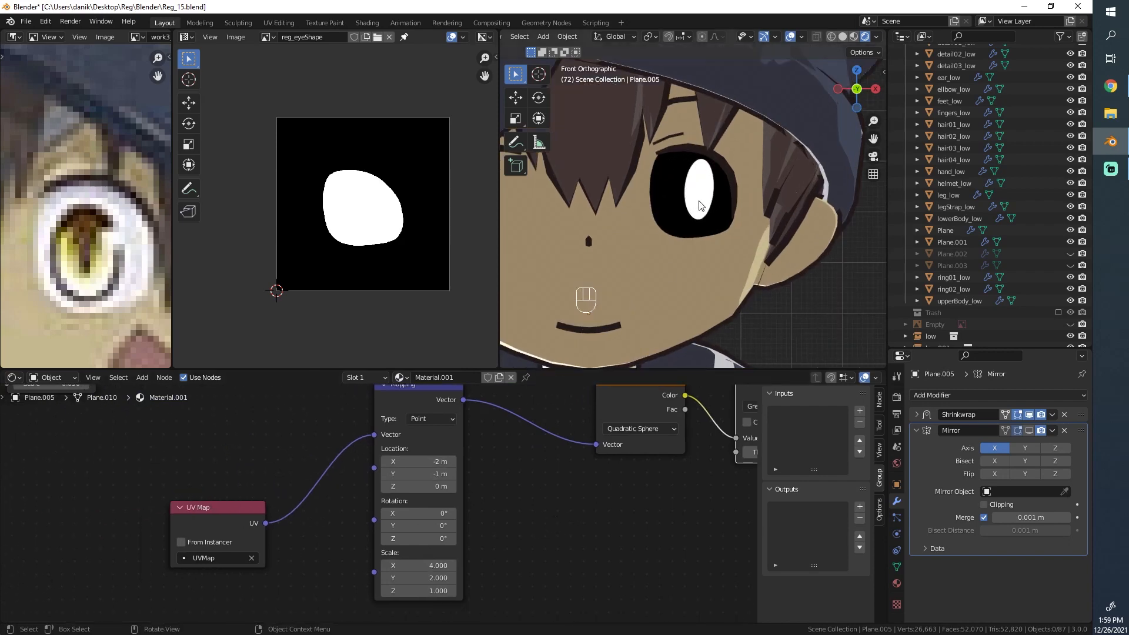
Try an X scale of 3.5 on the Mapping node, and set it to 2.5.
scroll(699, 206, "down", 5)
scroll(595, 354, "up", 5)
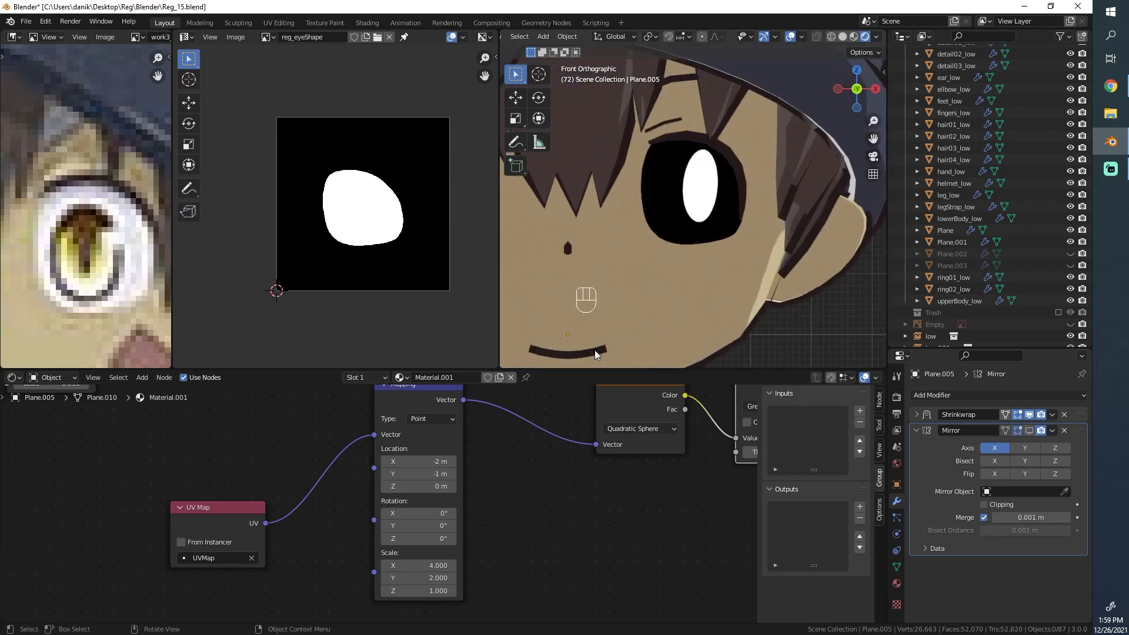
double_click(445, 565)
type("3.5")
key("Return")
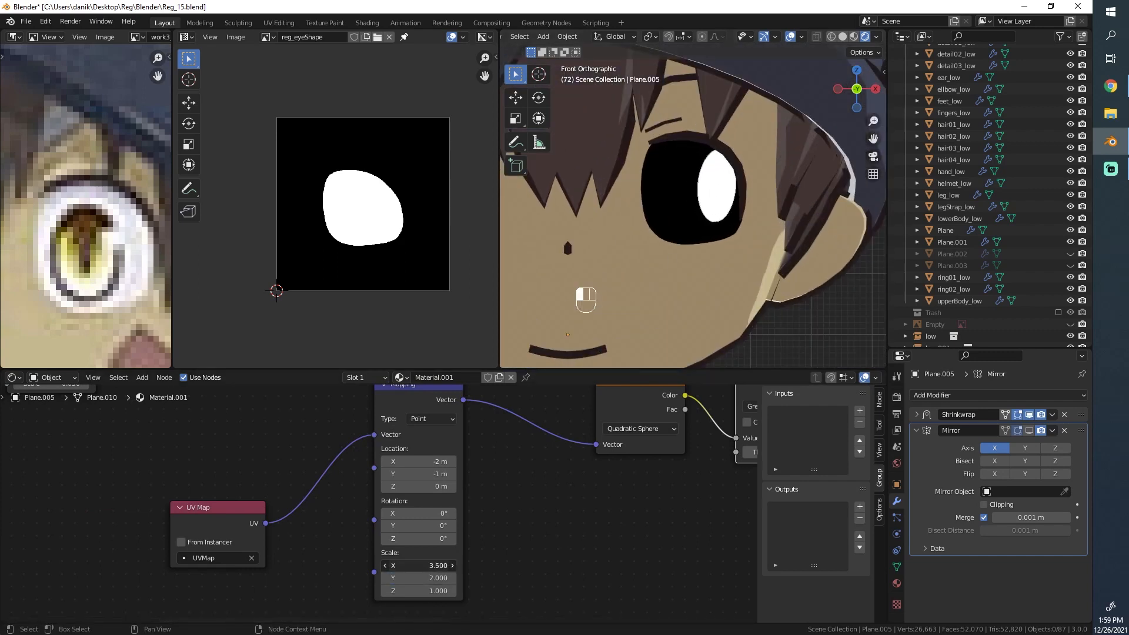
left_click_drag(439, 563, 435, 563)
left_click(439, 562)
type("2.5")
key("Return")
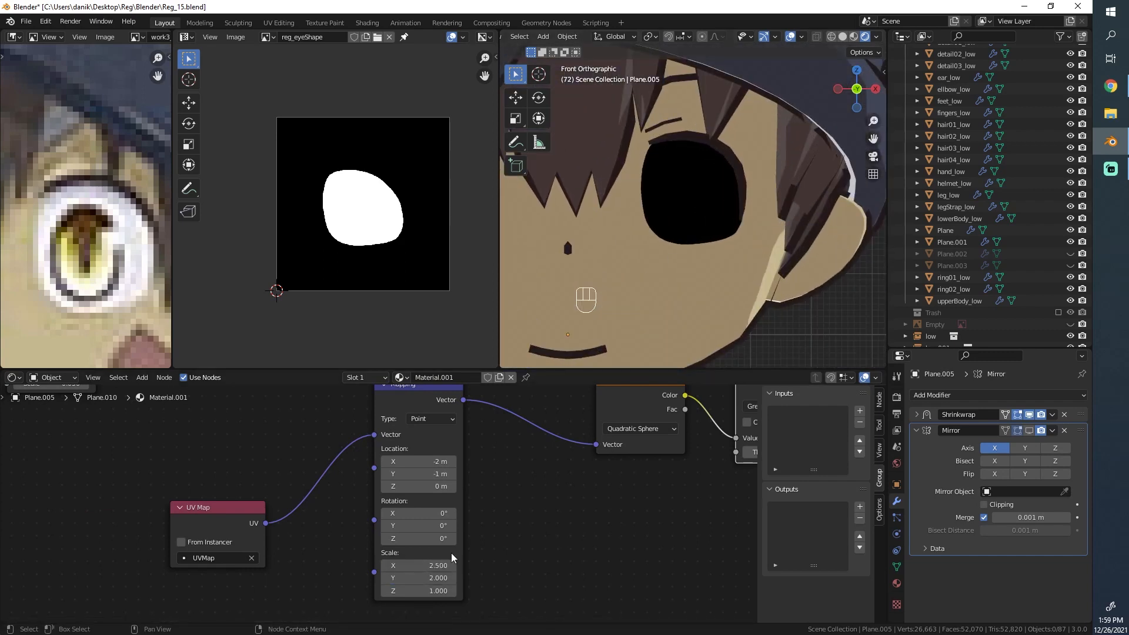
Adjust the Mapping node's Location X to -1.1 m and check the pupil on the whole character.
left_click(429, 453)
left_click_drag(427, 452, 433, 453)
left_click_drag(433, 458, 439, 459)
scroll(621, 205, "down", 5)
scroll(621, 202, "down", 2)
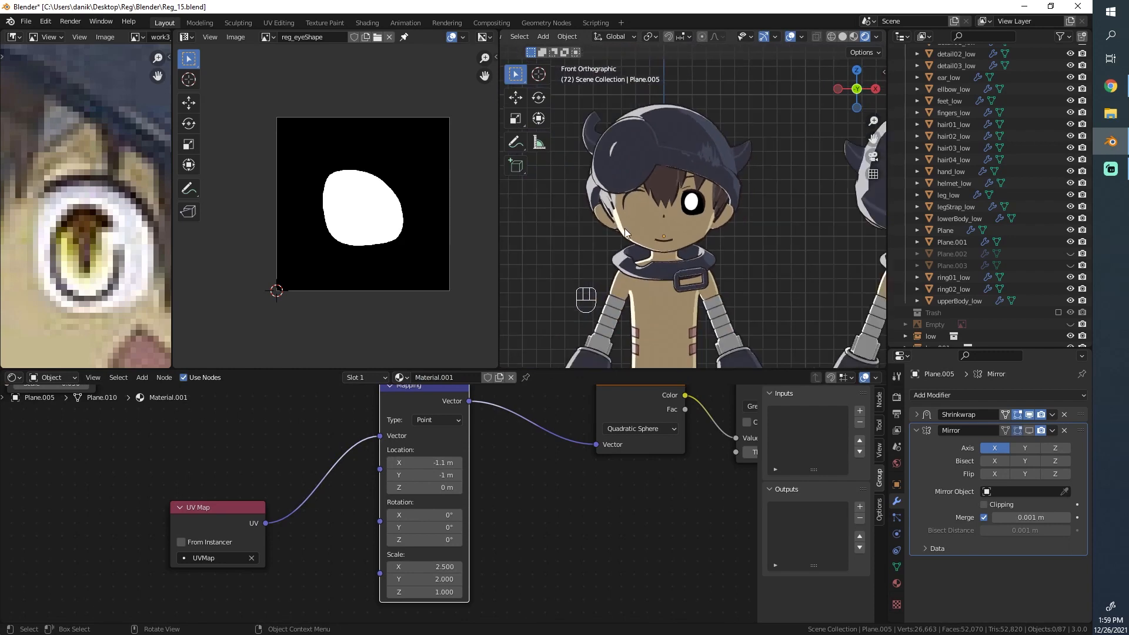
scroll(647, 194, "up", 8)
scroll(722, 203, "down", 1)
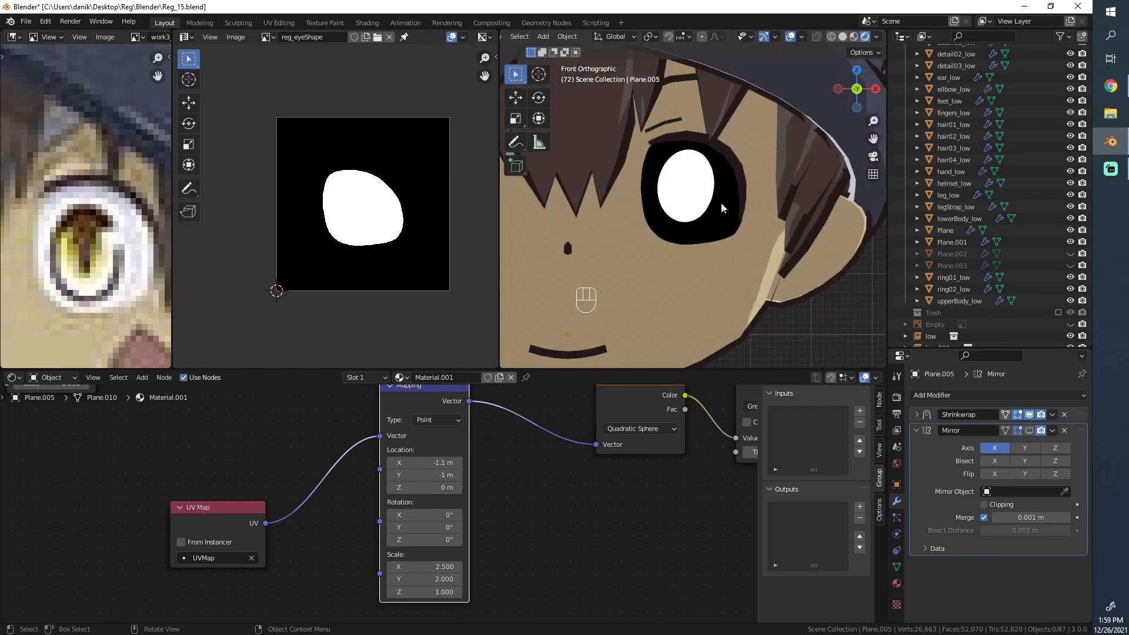
Try rotating the Mapping node on X and Z and changing its X scale, and undo these trials.
key("Tab")
key("r")
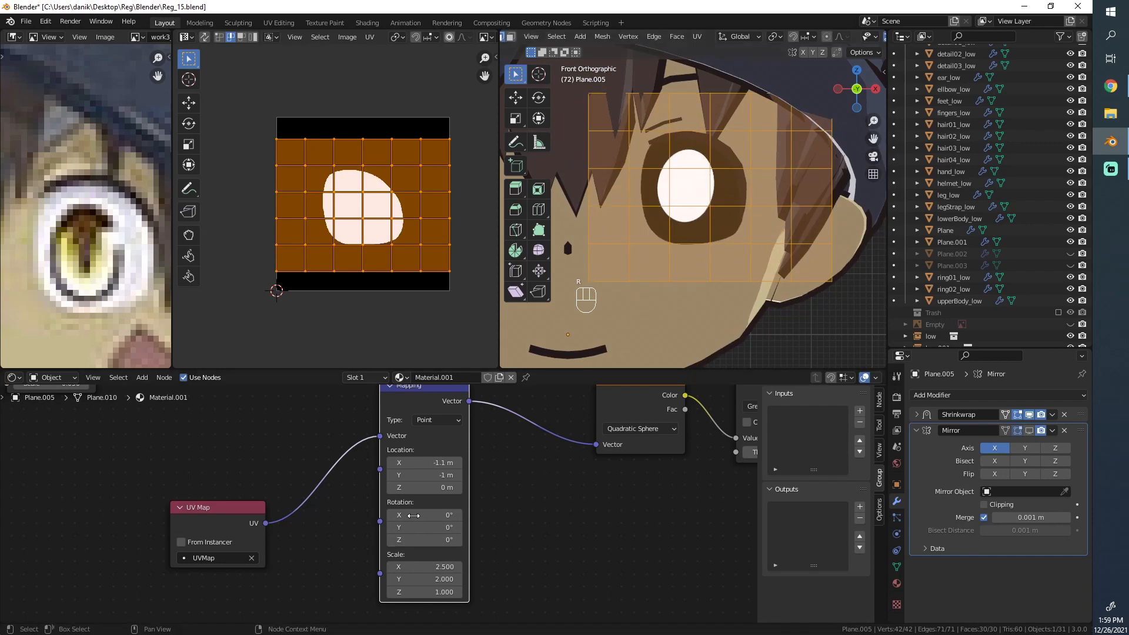
key("Tab")
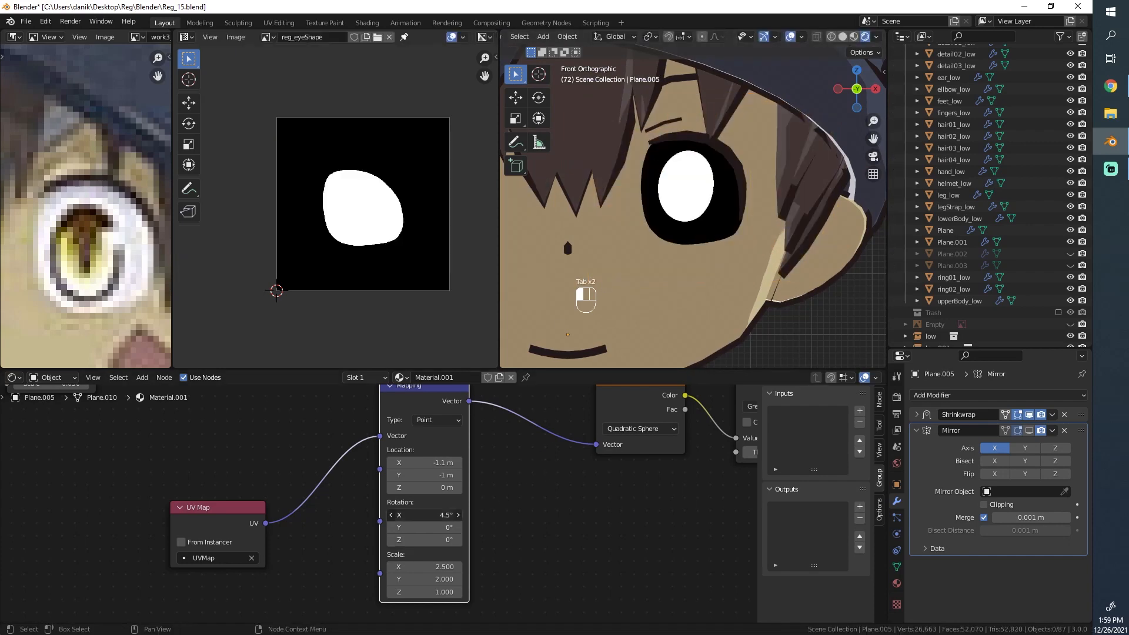
left_click_drag(430, 515, 429, 540)
key("ctrl+z")
key("ctrl+z")
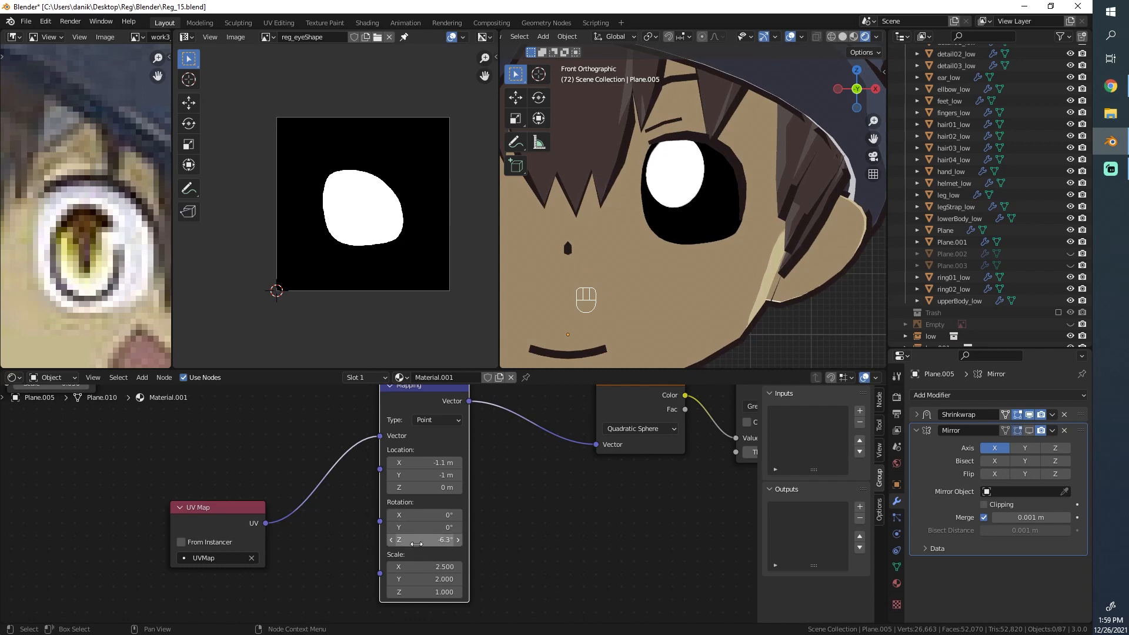
key("ctrl+z")
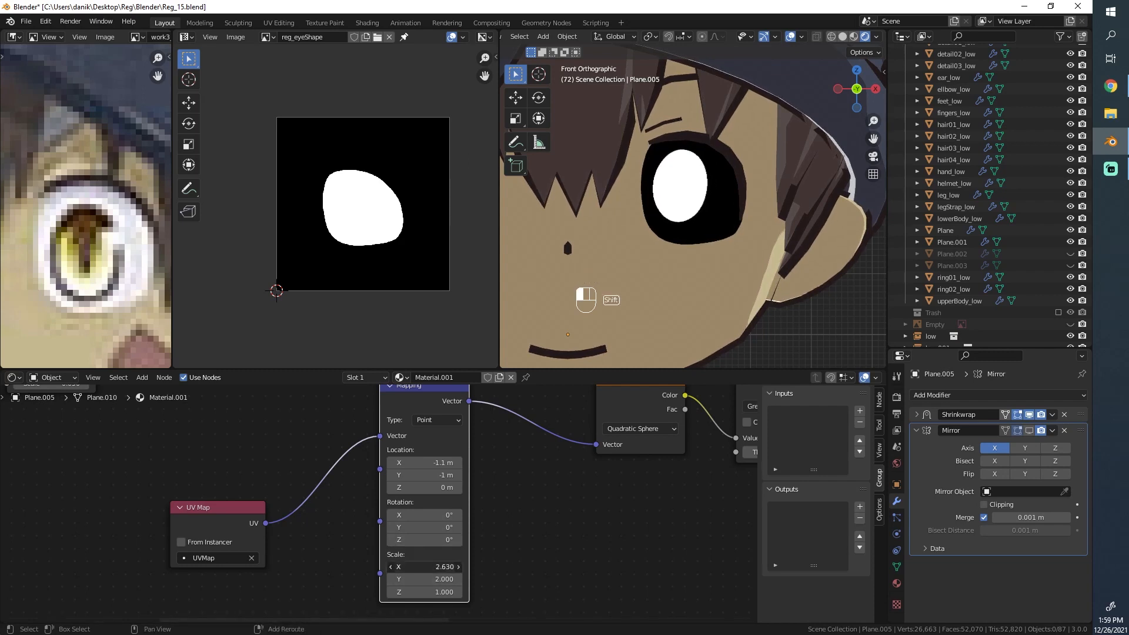
key("ctrl+z")
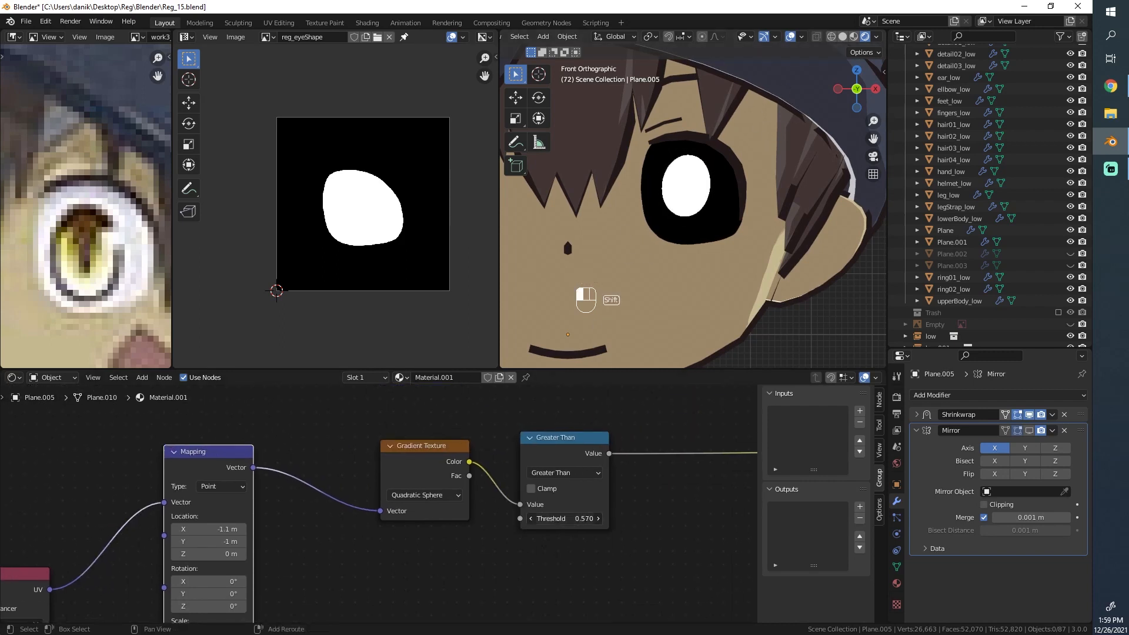
Set the Greater Than threshold to 0.51 and fine-tune the Mapping node's Location to X -1.01 m, Y -0.88 m.
mouse_move(564, 518)
left_mouse_down("shift")
mouse_move(587, 518)
mouse_move(572, 518)
left_mouse_up("shift")
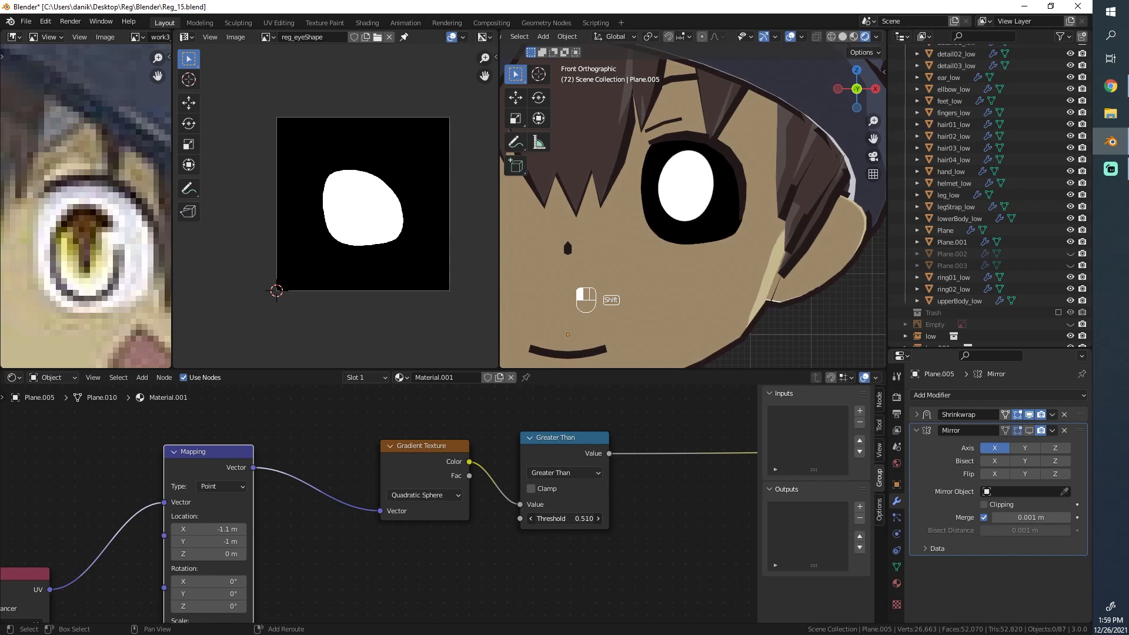
middle_click_drag(470, 559, 620, 491)
scroll(412, 459, "up", 3)
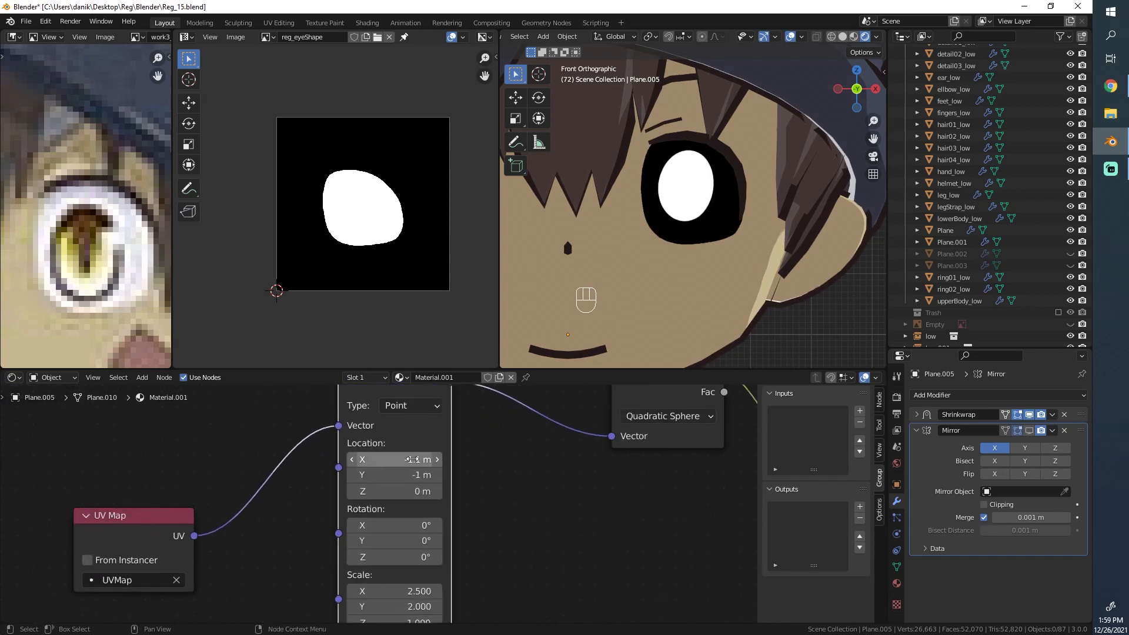
mouse_move(409, 460)
left_mouse_down("shift")
mouse_move(394, 459)
mouse_move(414, 459)
mouse_move(424, 474)
mouse_move(411, 460)
left_mouse_up("shift")
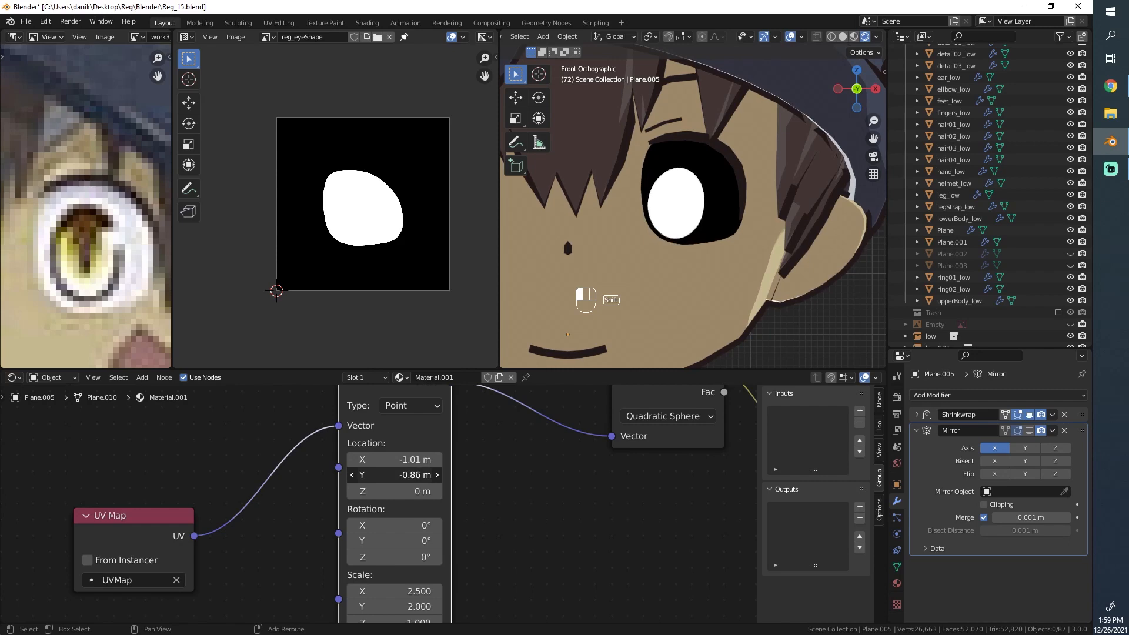
mouse_move(776, 211)
middle_mouse_down()
mouse_move(696, 213)
mouse_move(690, 252)
mouse_move(581, 249)
mouse_move(791, 203)
middle_mouse_up()
scroll(682, 253, "up", 8)
middle_click_drag(682, 253, 632, 192)
scroll(538, 472, "down", 5)
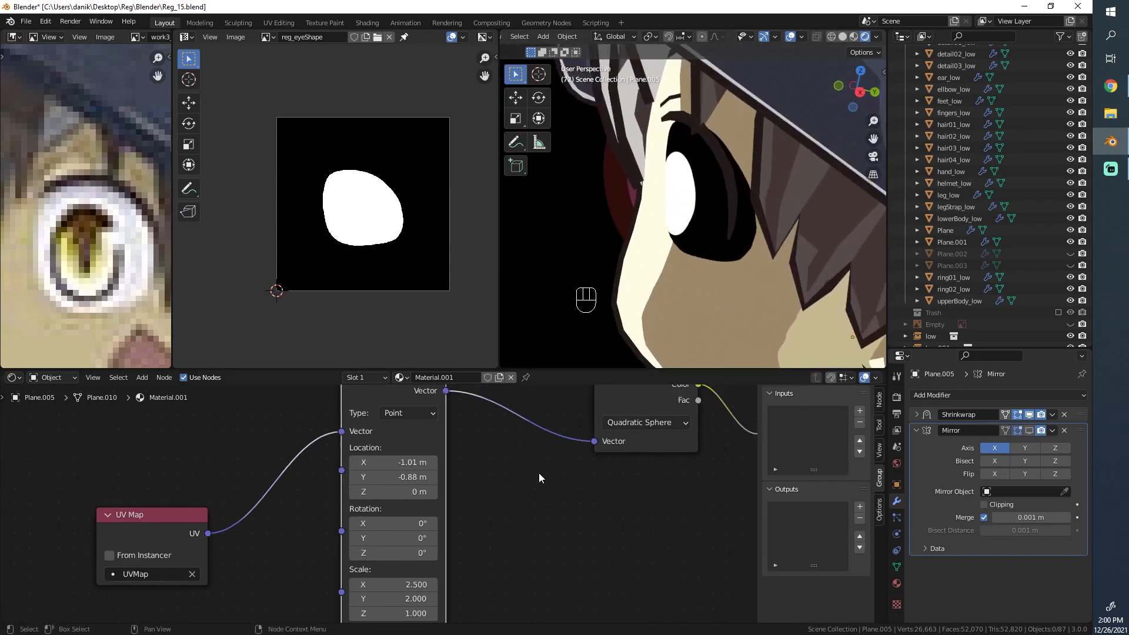
Move the Mapping node down beside its UV Map node.
scroll(398, 441, "up", 1)
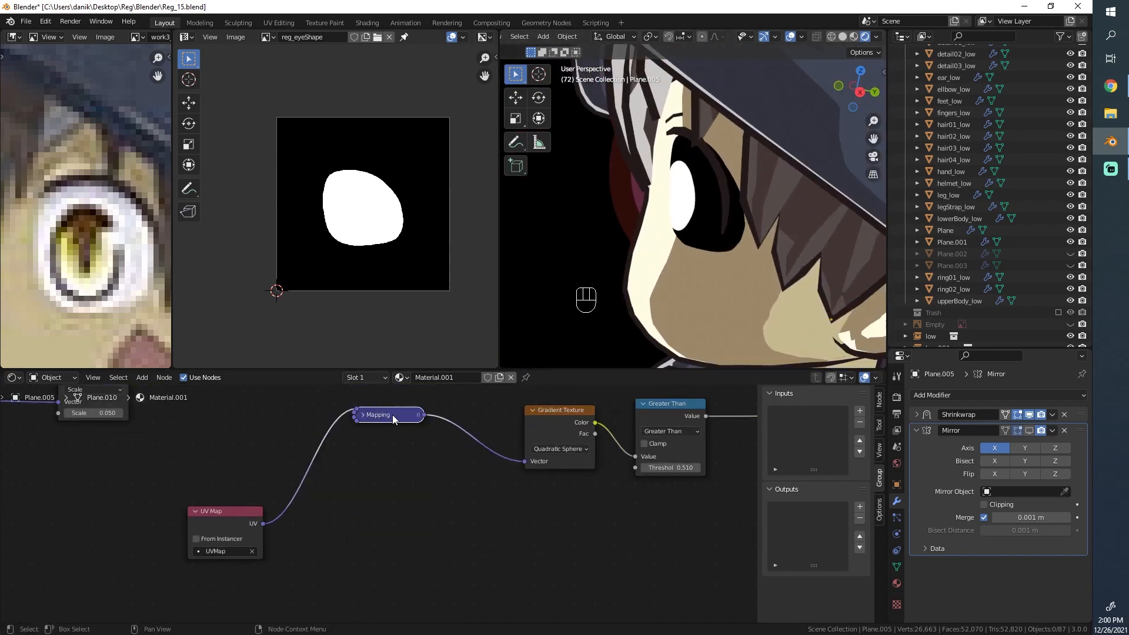
key("g")
left_click(345, 516)
key("g")
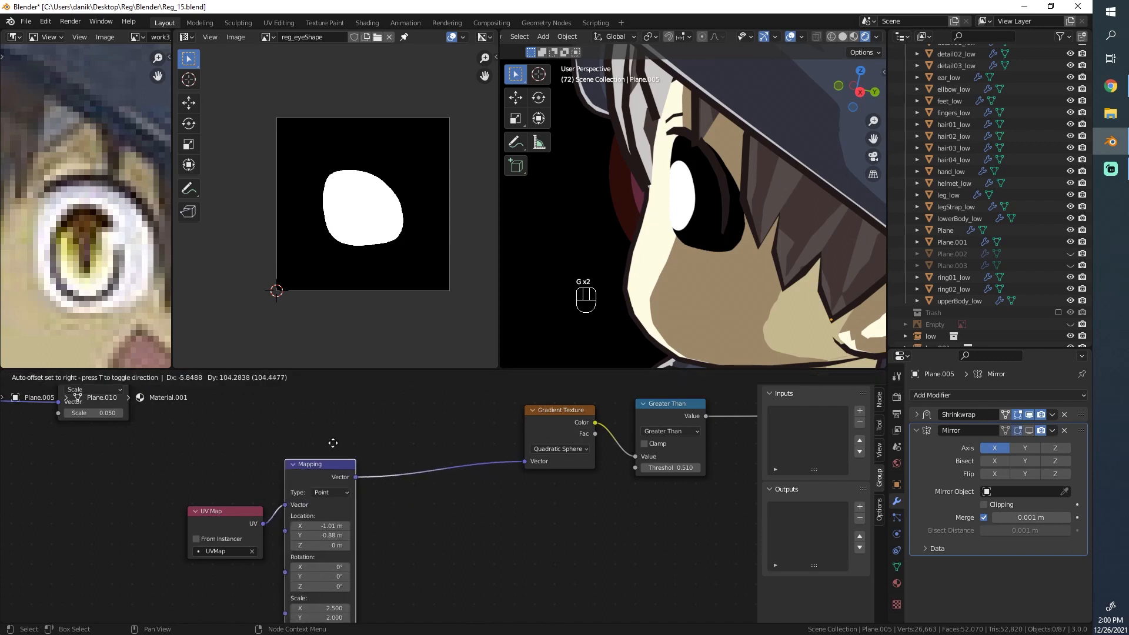
left_click(332, 445)
Move the Gradient Texture and Greater Than nodes lower, away from the Mapping node.
scroll(510, 456, "down", 3)
middle_click_drag(515, 456, 419, 513)
key("alt+a")
key("b")
left_click_drag(525, 569, 403, 472)
key("g")
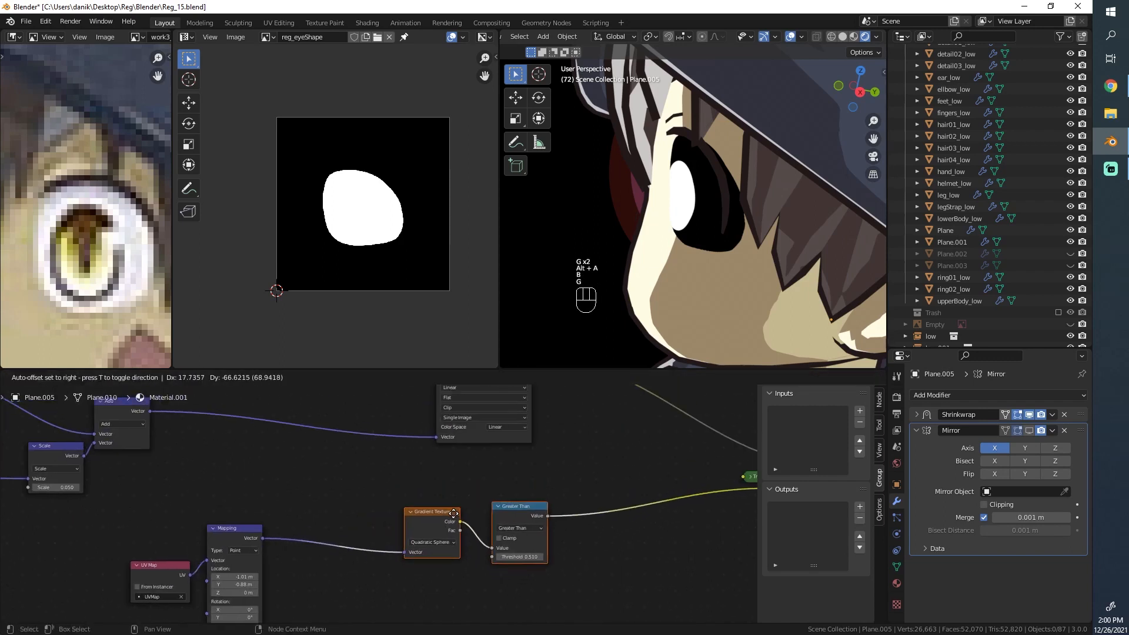
left_click(447, 513)
Move the lower UV Map and Mapping nodes together, leaving a gap before the Gradient Texture.
scroll(248, 560, "down", 1)
middle_click_drag(248, 561, 383, 488)
key("alt+a")
key("b")
left_click_drag(436, 549, 318, 470)
key("g")
left_click(301, 434)
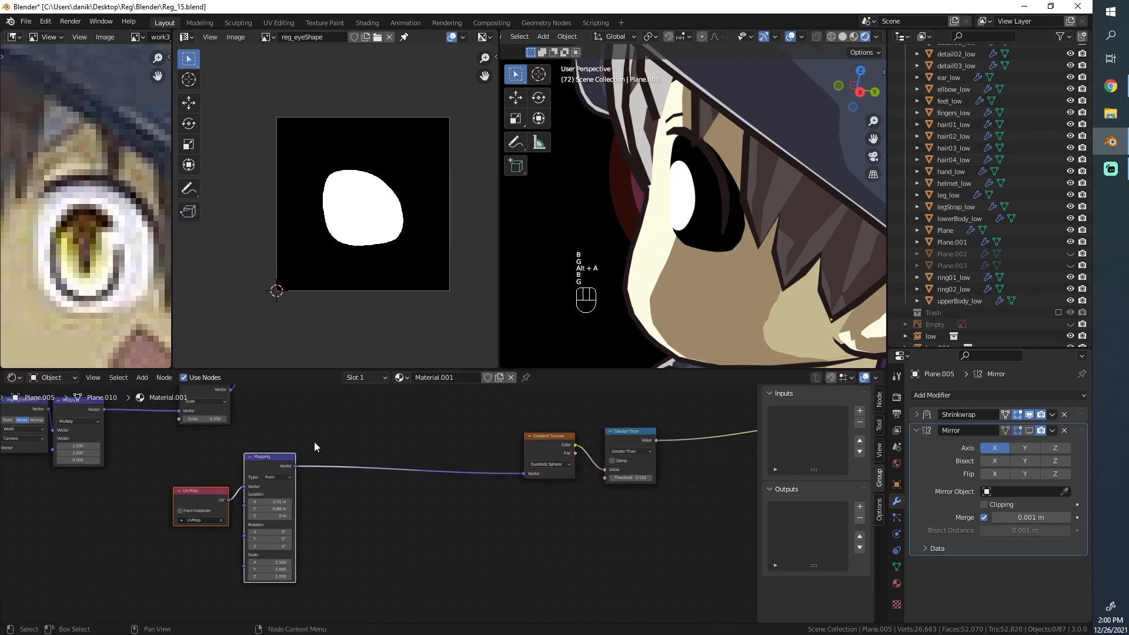
Shift the lower UV Map and Mapping nodes beneath the Multiply and Scale nodes to free space for more nodes.
scroll(304, 419, "down", 2)
middle_click_drag(302, 414, 401, 473)
scroll(402, 473, "up", 3)
key("alt+a")
key("b")
left_click_drag(405, 499, 305, 433)
middle_click_drag(306, 451, 368, 454)
scroll(377, 494, "down", 1)
key("alt+a")
key("b")
left_click_drag(481, 569, 376, 553)
key("g")
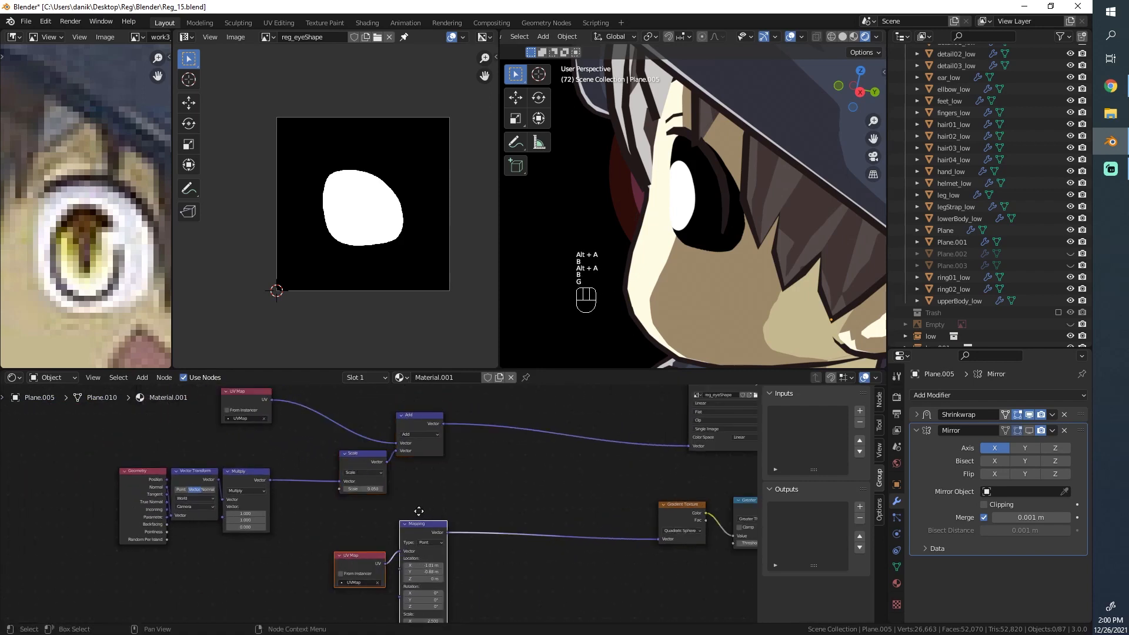
left_click(320, 552)
Duplicate the Scale and Add vector nodes and place the copies between the Mapping and Gradient Texture nodes.
key("alt+a")
key("b")
left_click_drag(468, 518, 350, 419)
key("shift+d")
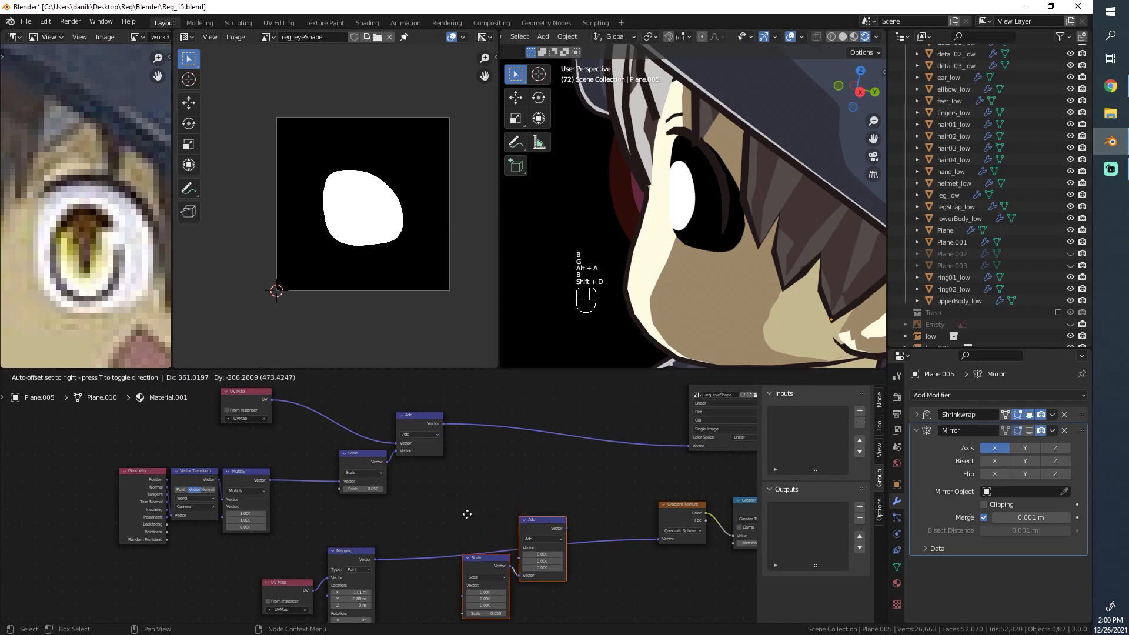
left_click(469, 518)
middle_click_drag(394, 555, 357, 494)
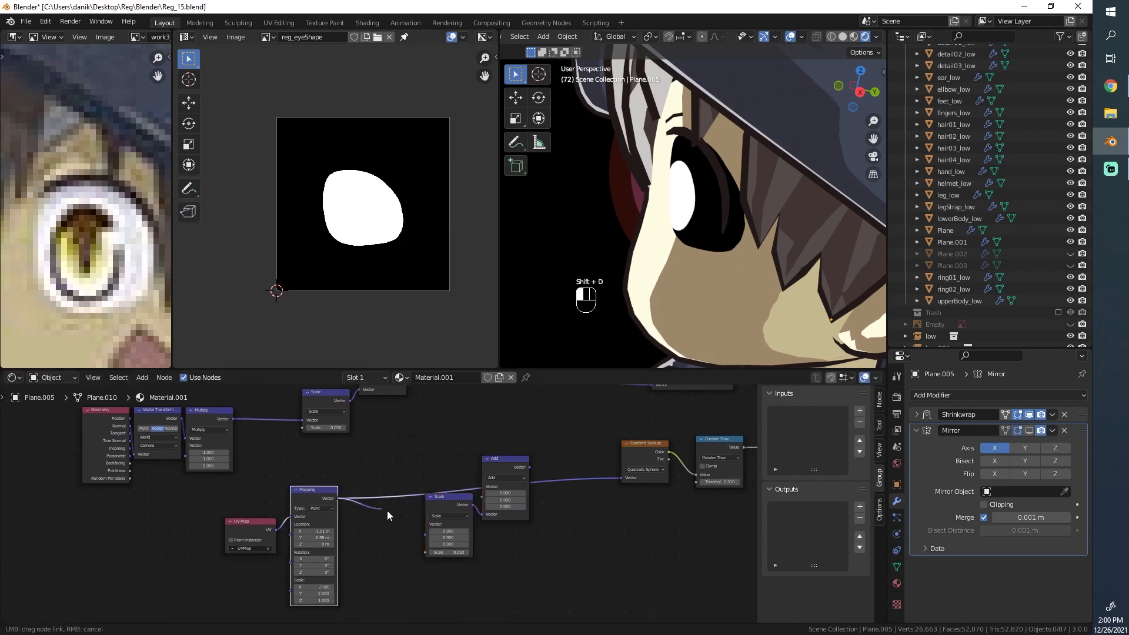
middle_click_drag(385, 498, 378, 562)
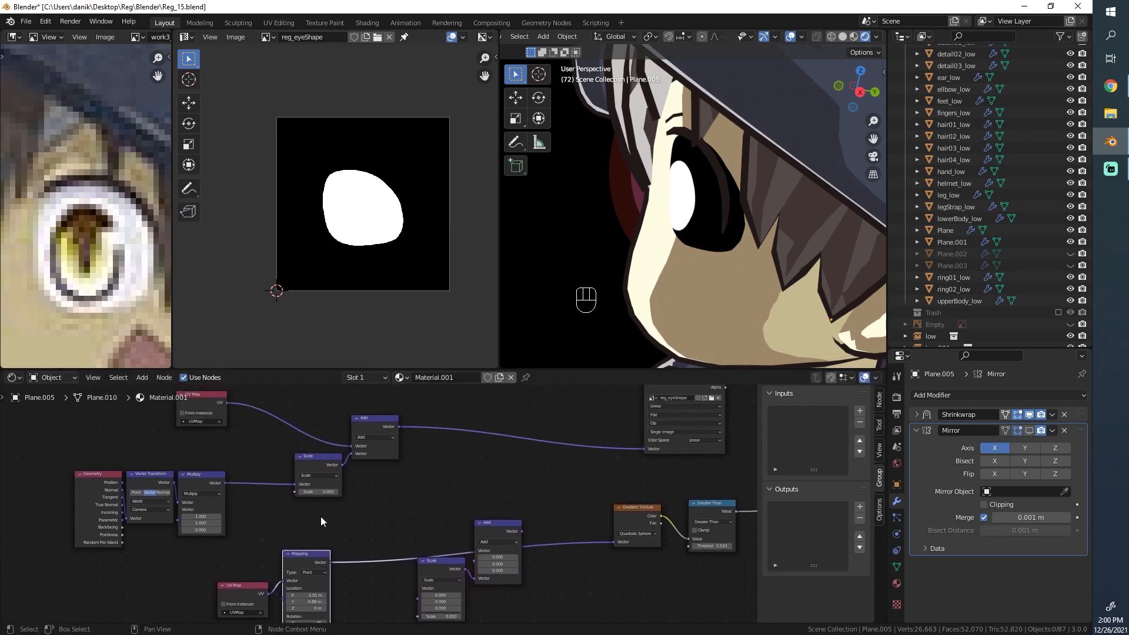
Link the duplicated Add node into the Gradient Texture's vector input, and move it together with its Scale node slightly higher.
left_click_drag(482, 560, 613, 543)
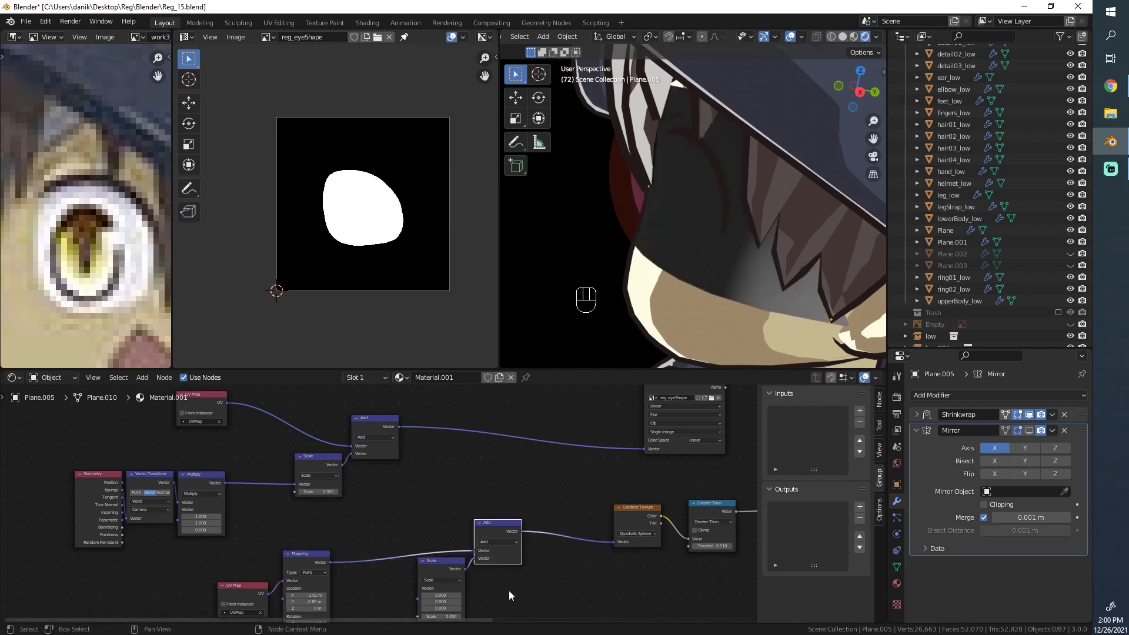
key("alt+a")
key("b")
left_click_drag(503, 603, 436, 530)
key("g")
left_click(439, 511)
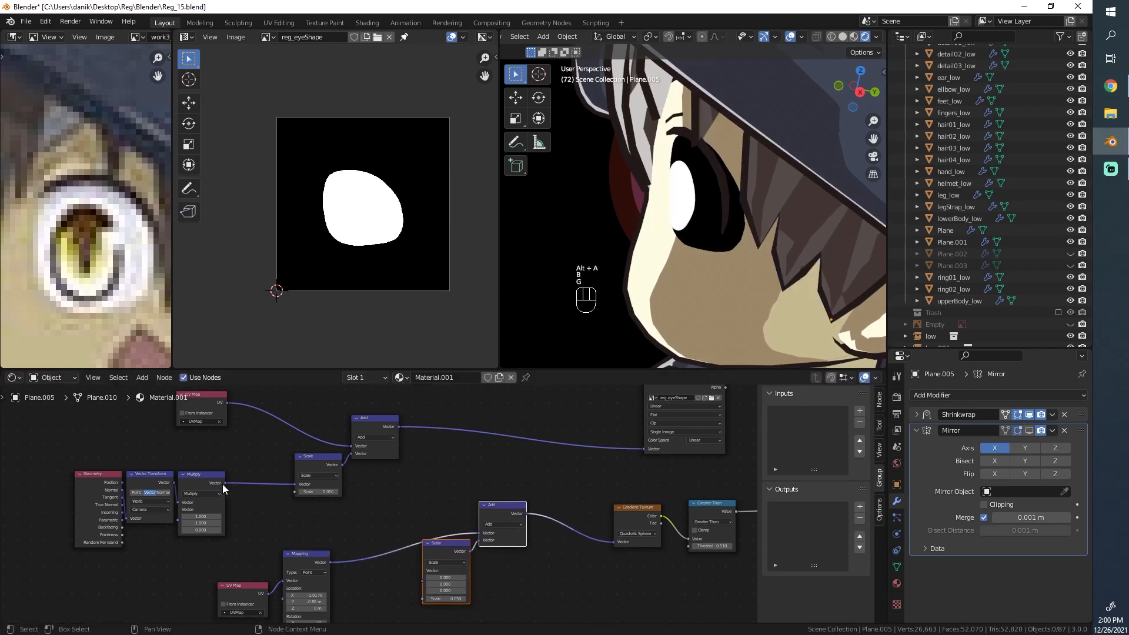
Feed the Multiply node's vector into the duplicated Scale node, and shift the original Scale and Add nodes further right.
left_click_drag(415, 573, 420, 580)
key("alt+a")
key("b")
left_click_drag(383, 509, 308, 425)
key("g")
left_click(447, 433)
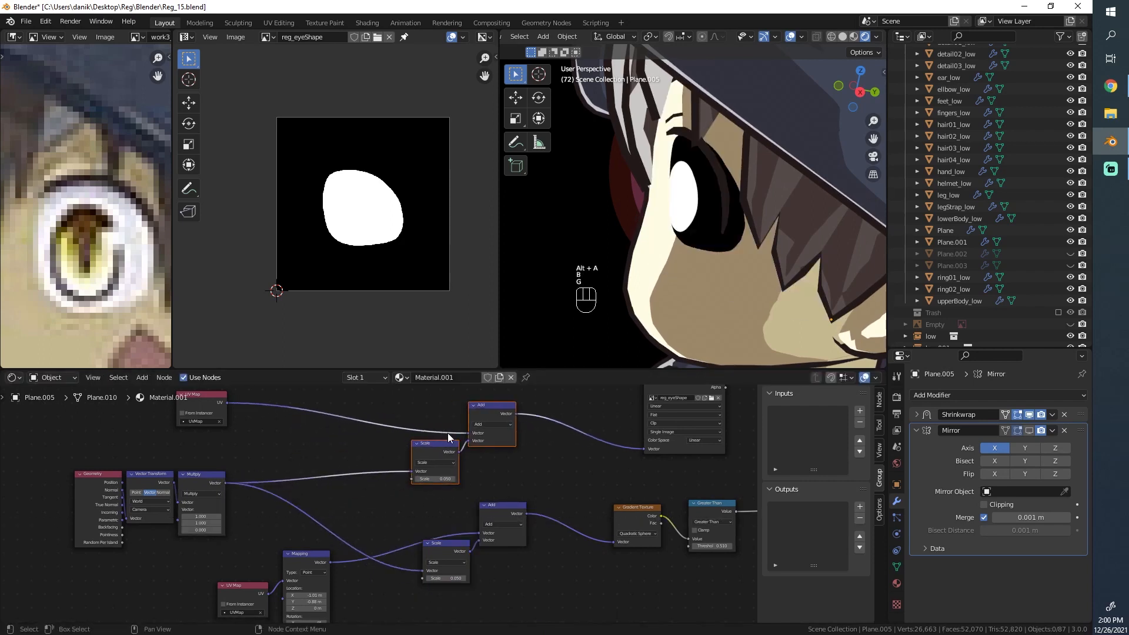
Set the duplicated Scale node's factor to 0.250 and check the pupil's parallax from different angles on the face.
scroll(447, 510, "up", 3)
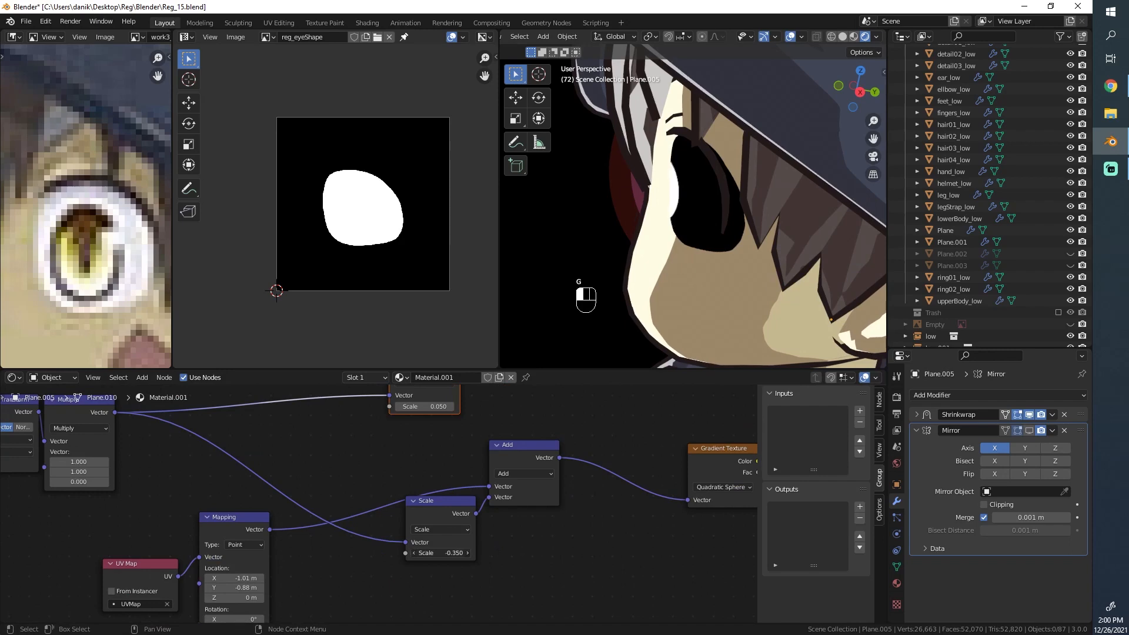
left_click_drag(441, 553, 464, 553)
scroll(730, 239, "down", 4)
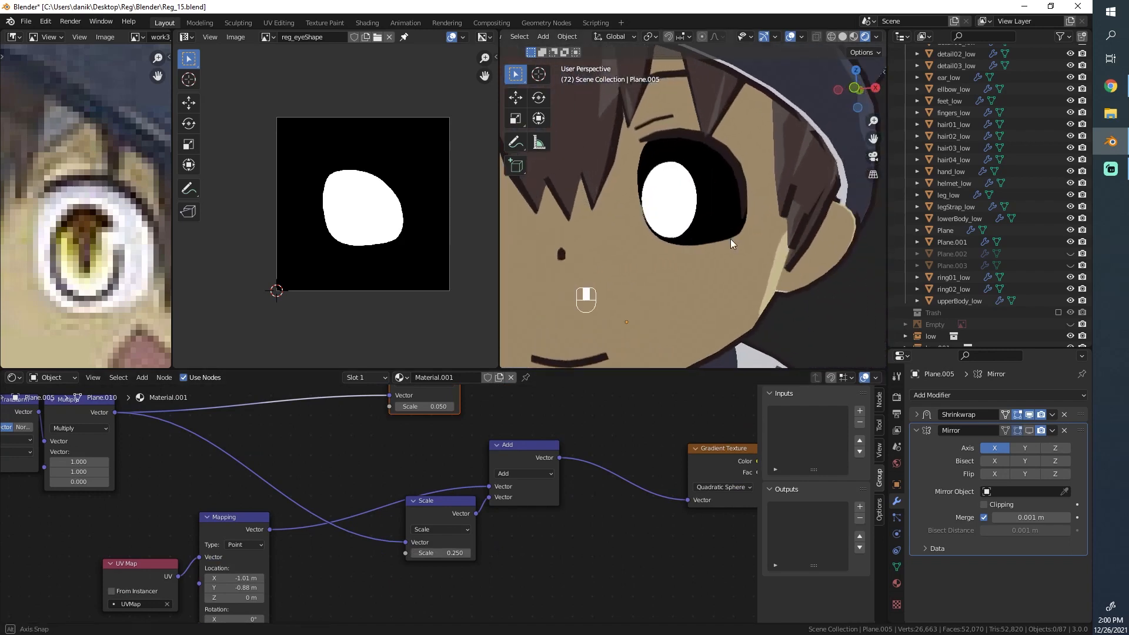
middle_click_drag(730, 239, 665, 293)
scroll(663, 217, "up", 3)
scroll(626, 436, "down", 3)
scroll(682, 262, "up", 6)
middle_click_drag(652, 206, 703, 189)
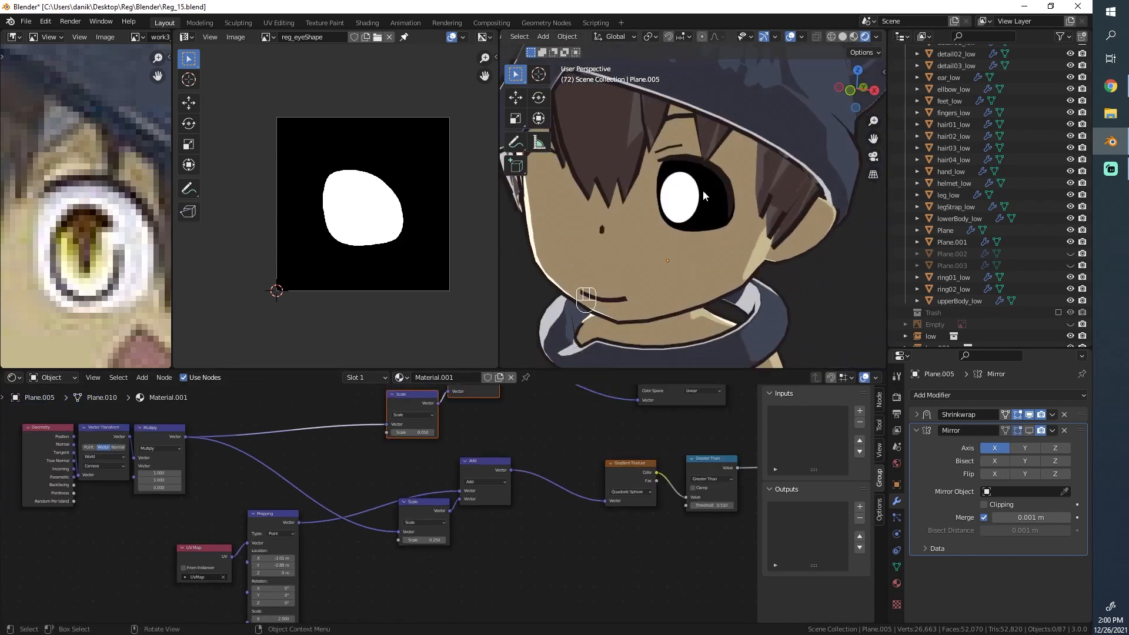
Add an RGB node and connect its color to the Emission shader in place of the Greater Than output, keeping Emission collapsed.
middle_click_drag(589, 421, 405, 416)
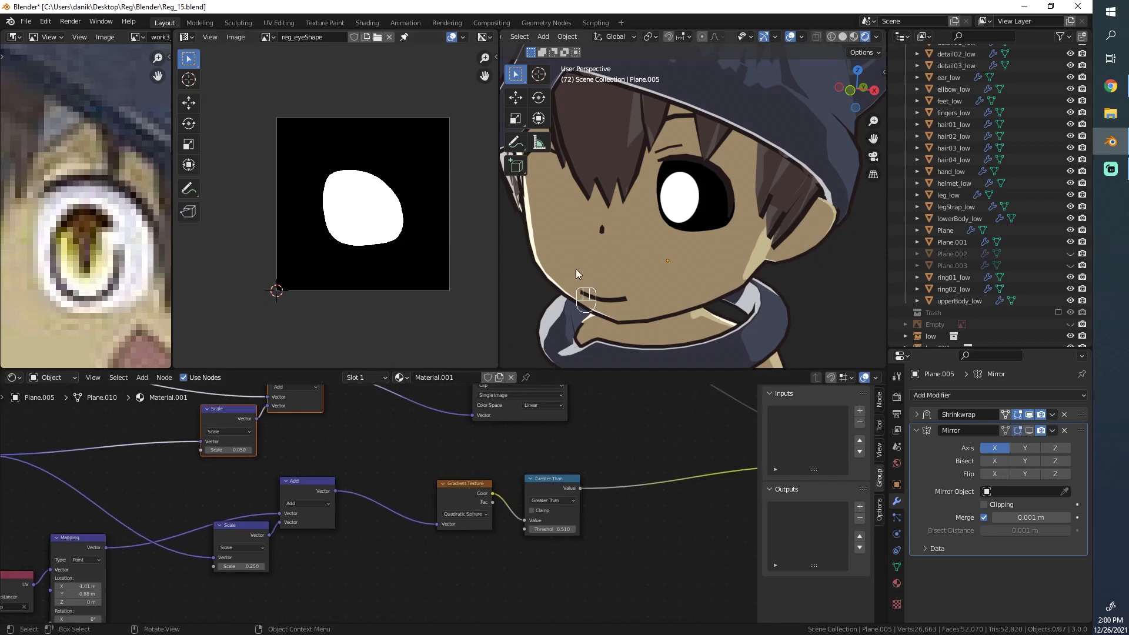
middle_click_drag(604, 428, 361, 479)
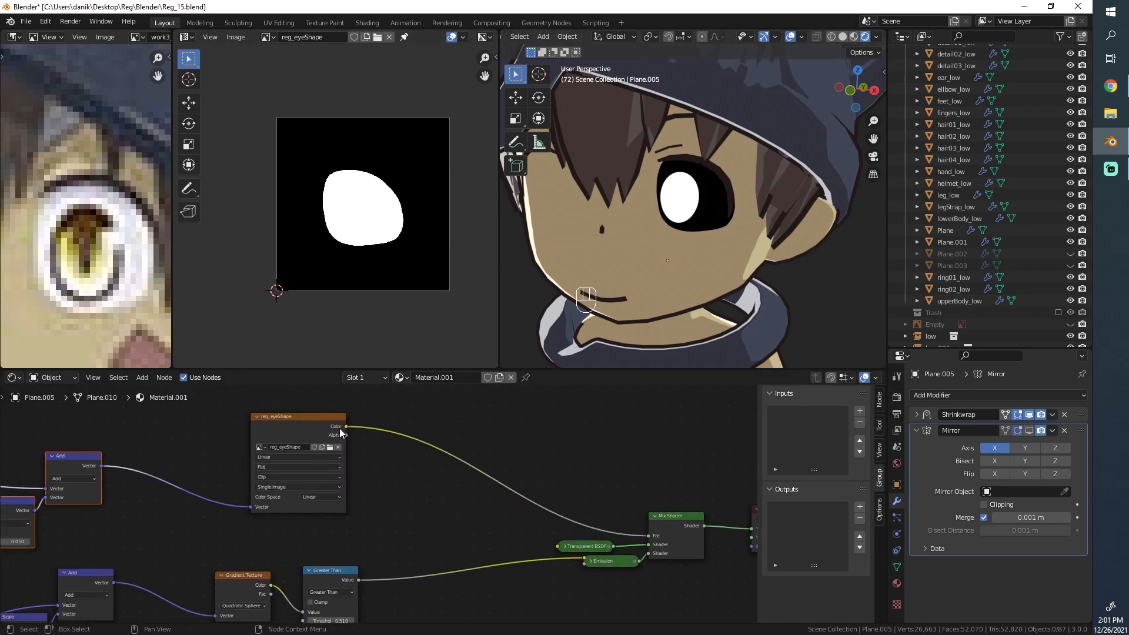
middle_click_drag(348, 432, 305, 418)
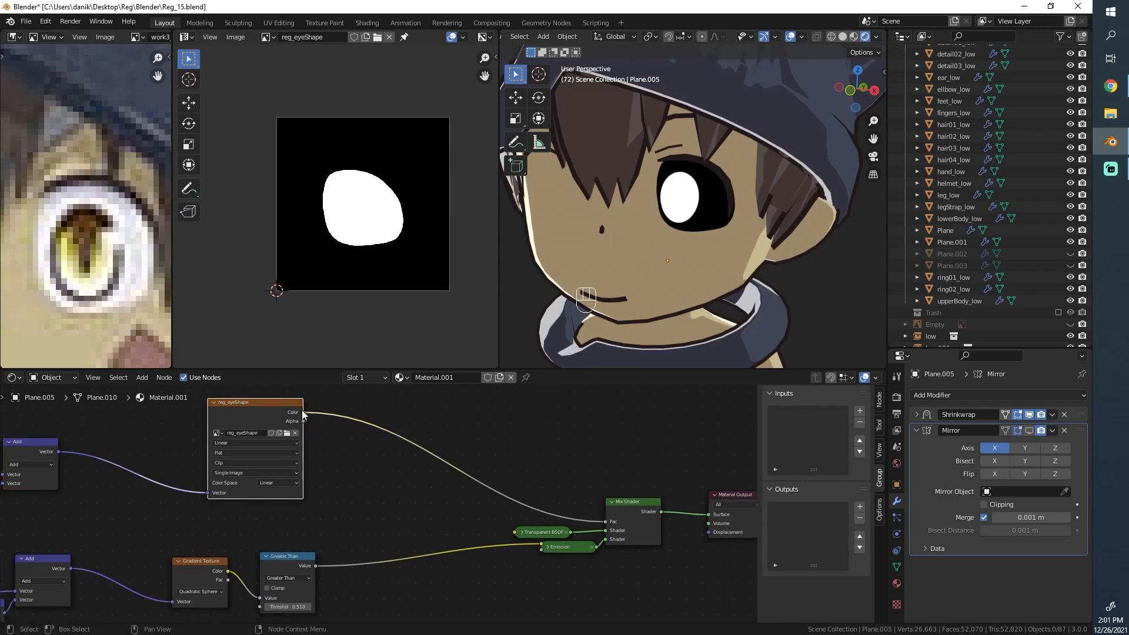
left_click(546, 547)
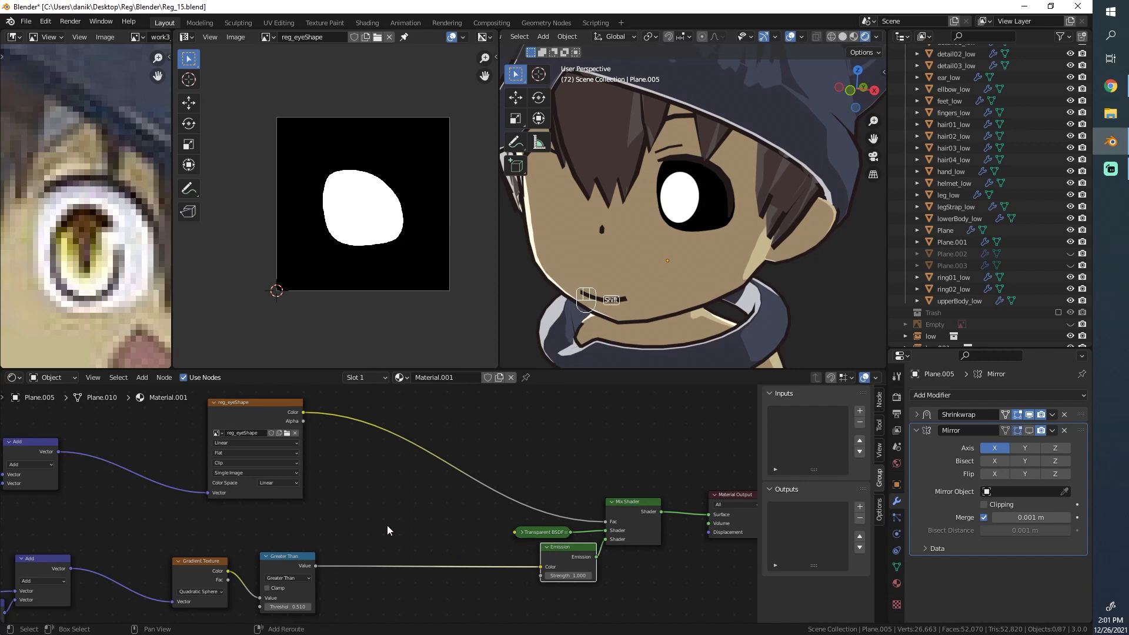
key("shift+a")
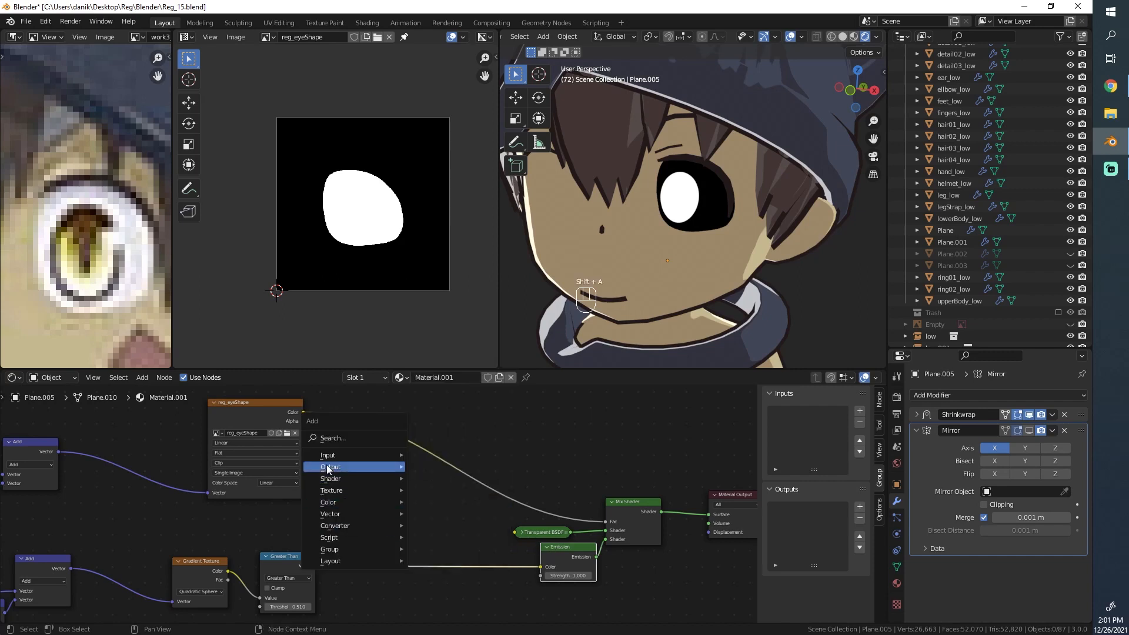
mouse_move(353, 455)
left_click(444, 372)
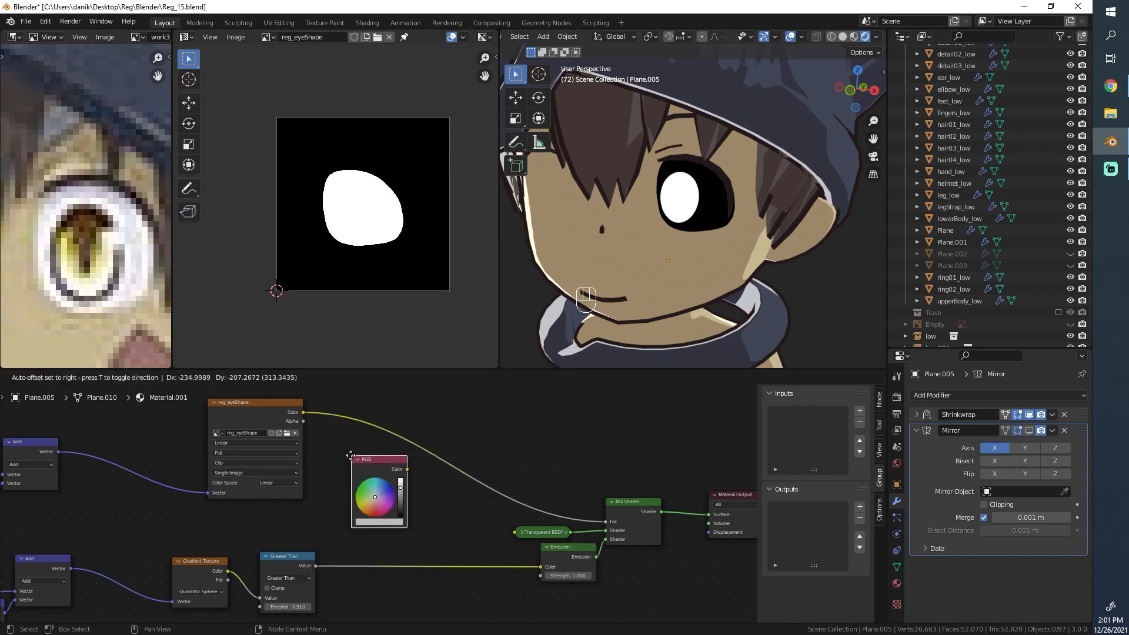
left_click_drag(542, 561, 547, 547)
left_click(546, 547)
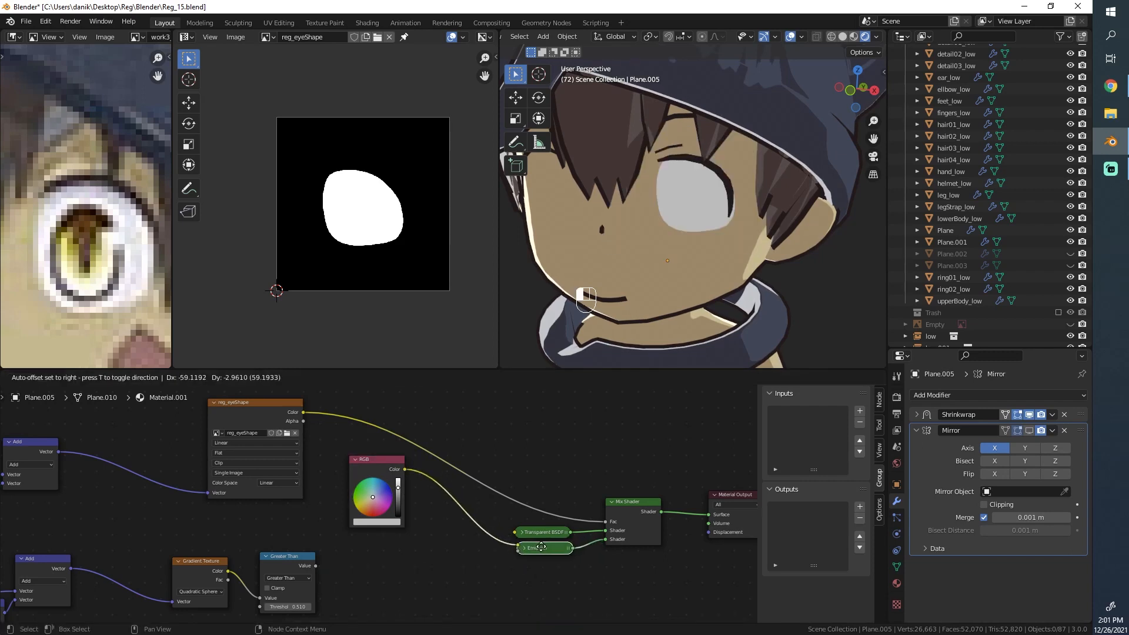
left_click(540, 547)
Set the RGB node's color by sampling the white of the eye in the reference image.
scroll(99, 252, "up", 2)
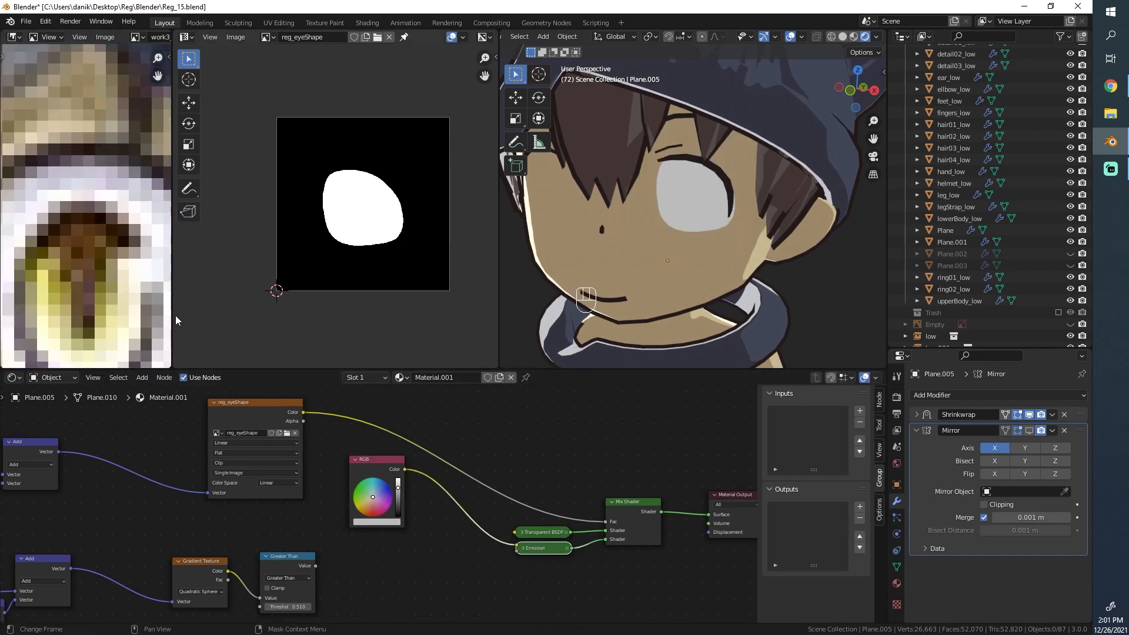
scroll(100, 253, "down", 2)
scroll(99, 251, "down", 2)
mouse_move(101, 253)
middle_mouse_down()
mouse_move(55, 237)
mouse_move(101, 221)
mouse_move(87, 238)
middle_mouse_up()
scroll(58, 238, "up", 4)
scroll(87, 238, "down", 5)
scroll(59, 247, "up", 1)
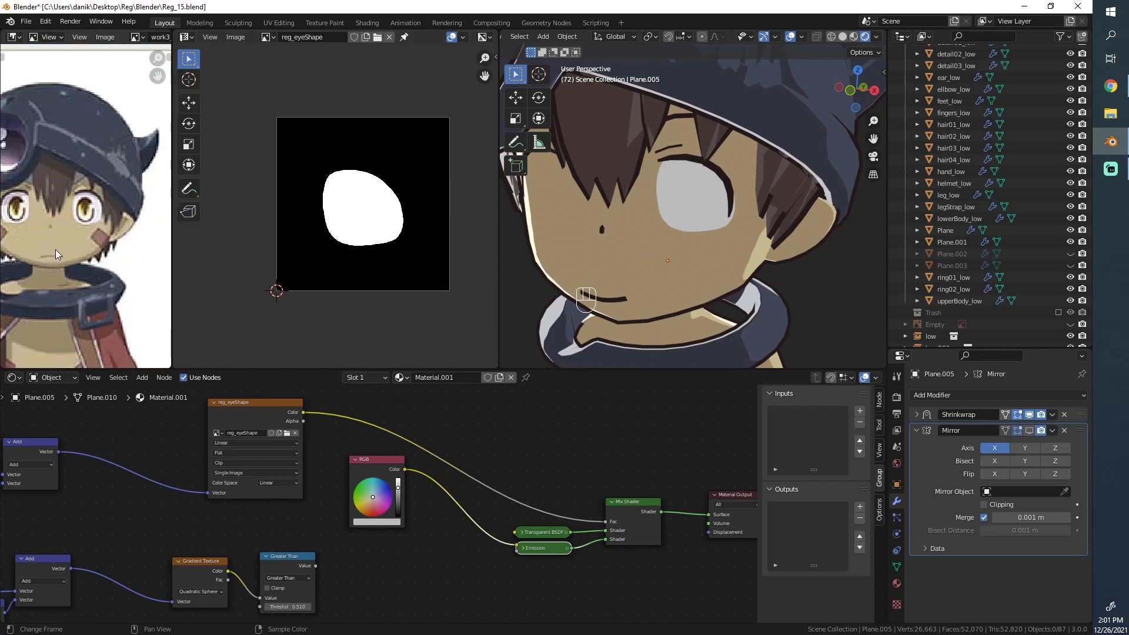
scroll(76, 259, "up", 7)
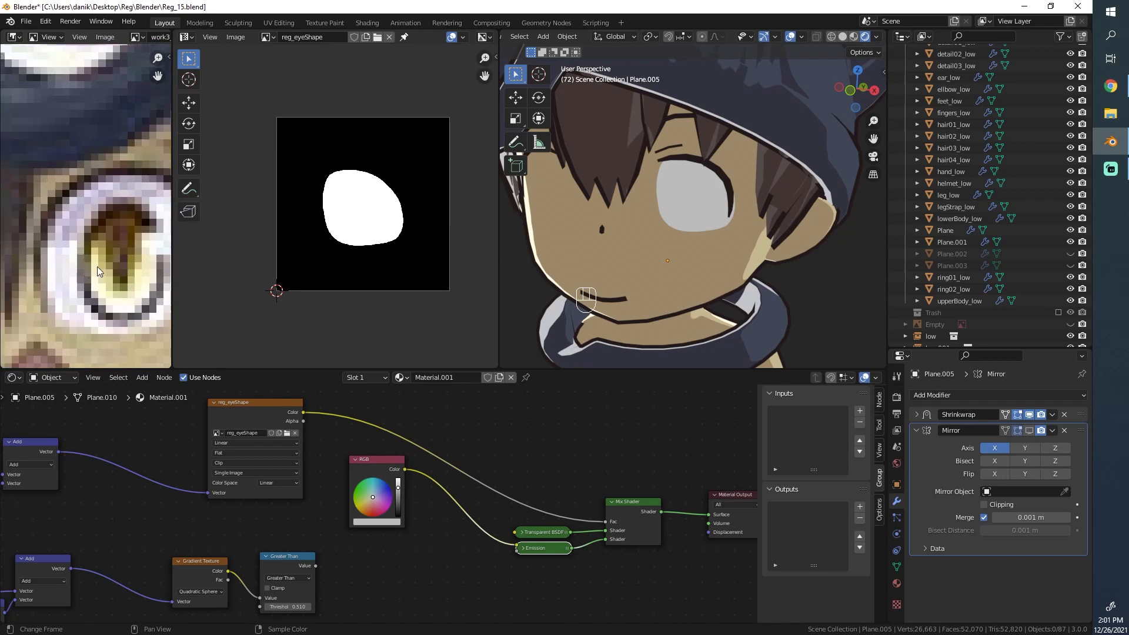
left_click(374, 517)
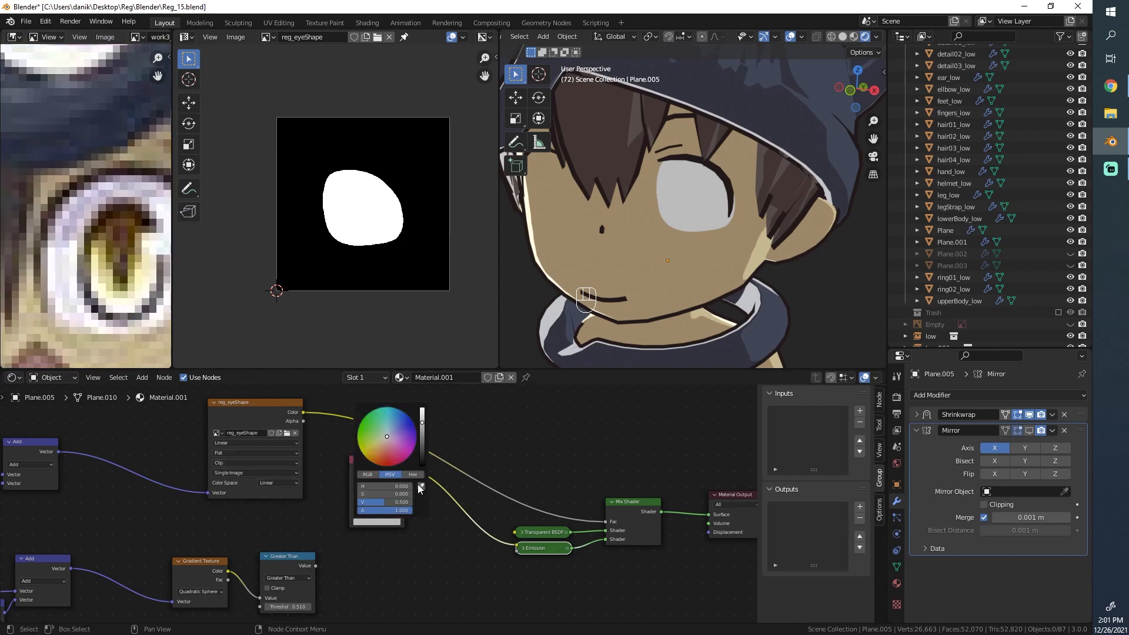
left_click(421, 482)
left_click(68, 258)
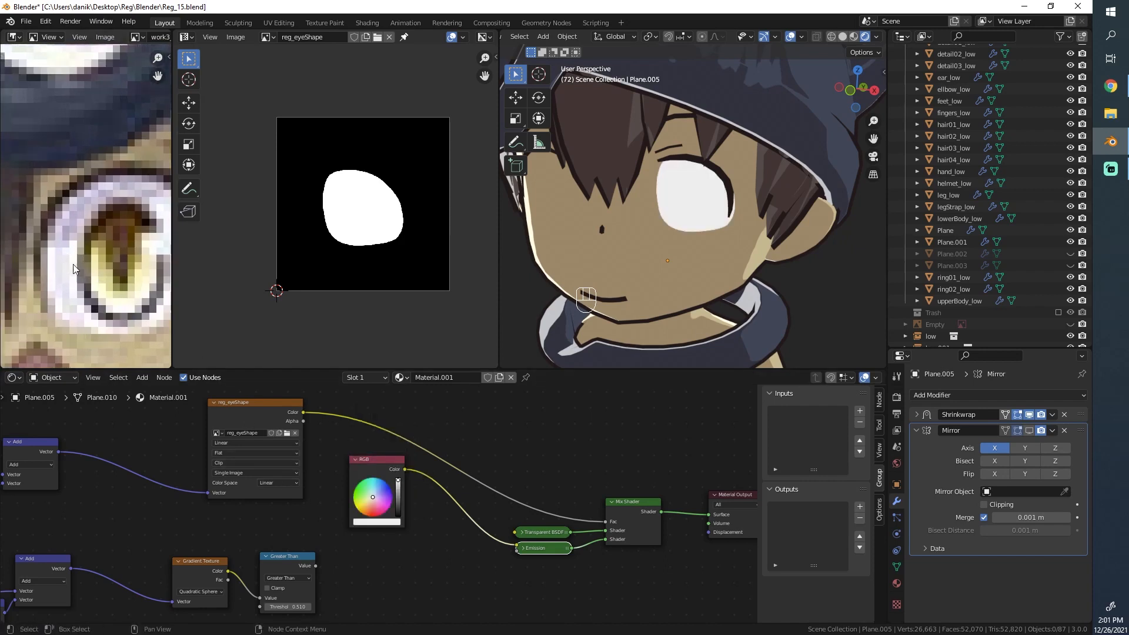
Move the Transparent BSDF, Emission, Mix Shader and Material Output nodes further right to make room for shading nodes.
scroll(756, 187, "down", 6)
scroll(706, 200, "up", 5)
middle_click_drag(654, 208, 679, 210)
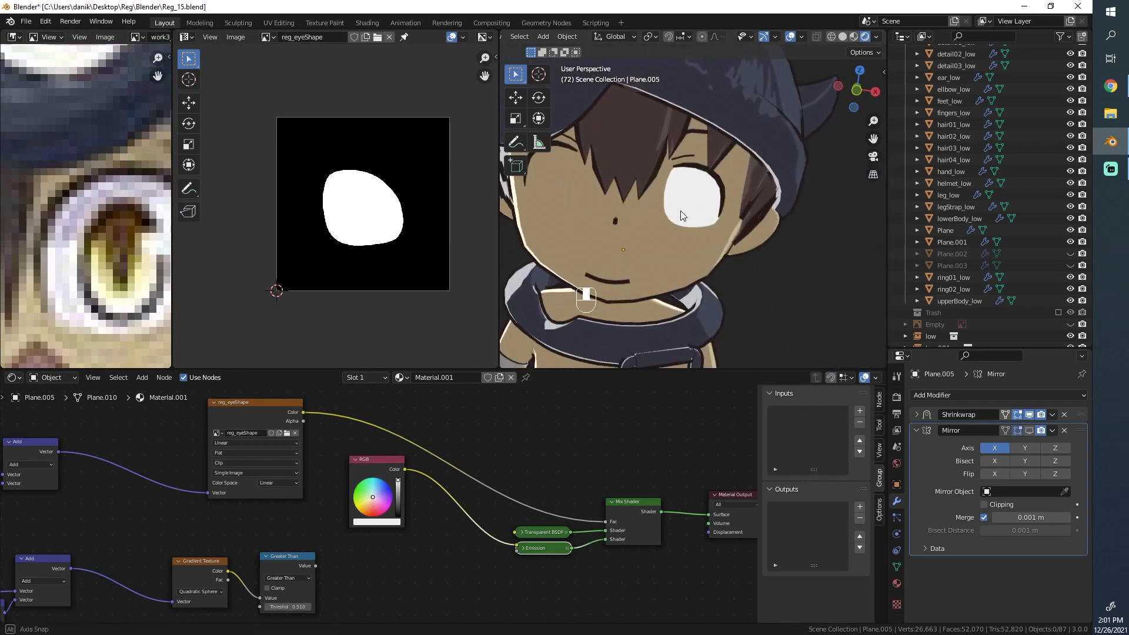
scroll(593, 235, "down", 3)
scroll(512, 517, "down", 4)
scroll(509, 530, "up", 1)
middle_click_drag(510, 530, 397, 500)
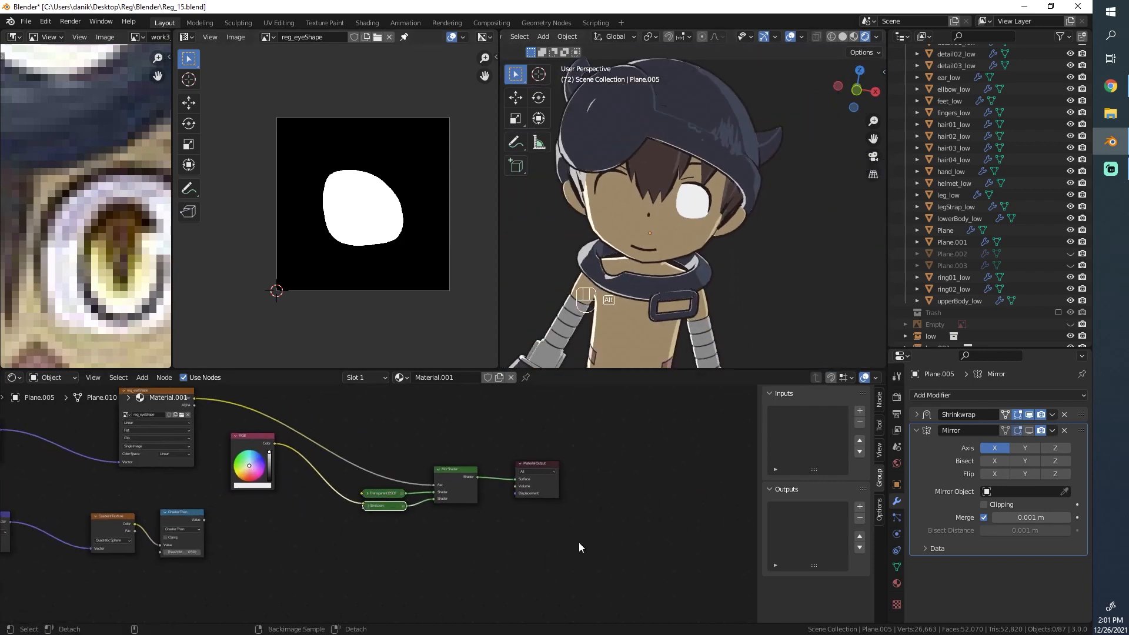
key("b")
left_click_drag(574, 554, 325, 460)
key("g")
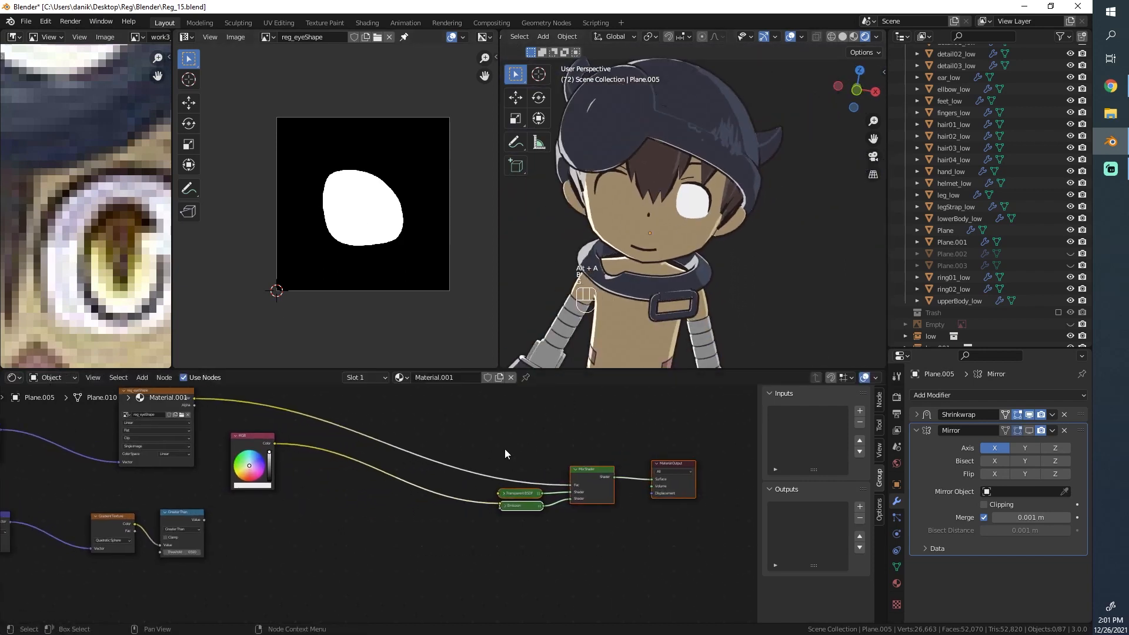
left_click(503, 449)
Select the upperBody_low mesh to access its diffuse material and copy that material's Multiply node.
scroll(608, 294, "up", 2)
left_click(645, 234)
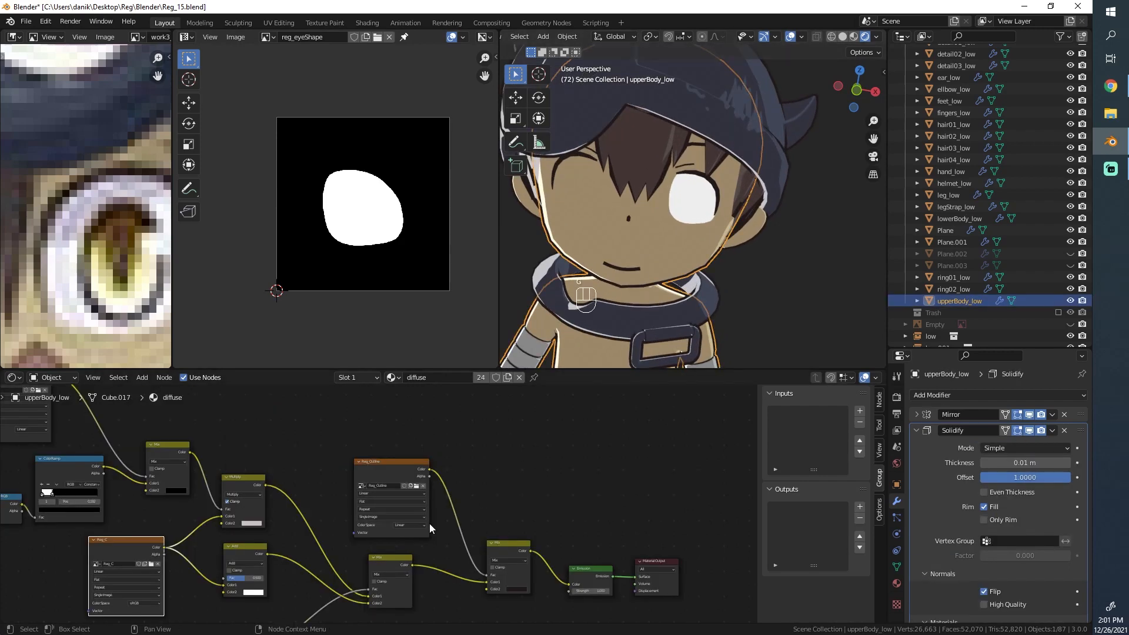
middle_click_drag(266, 543, 524, 509)
scroll(511, 509, "down", 1)
middle_click_drag(339, 507, 368, 517)
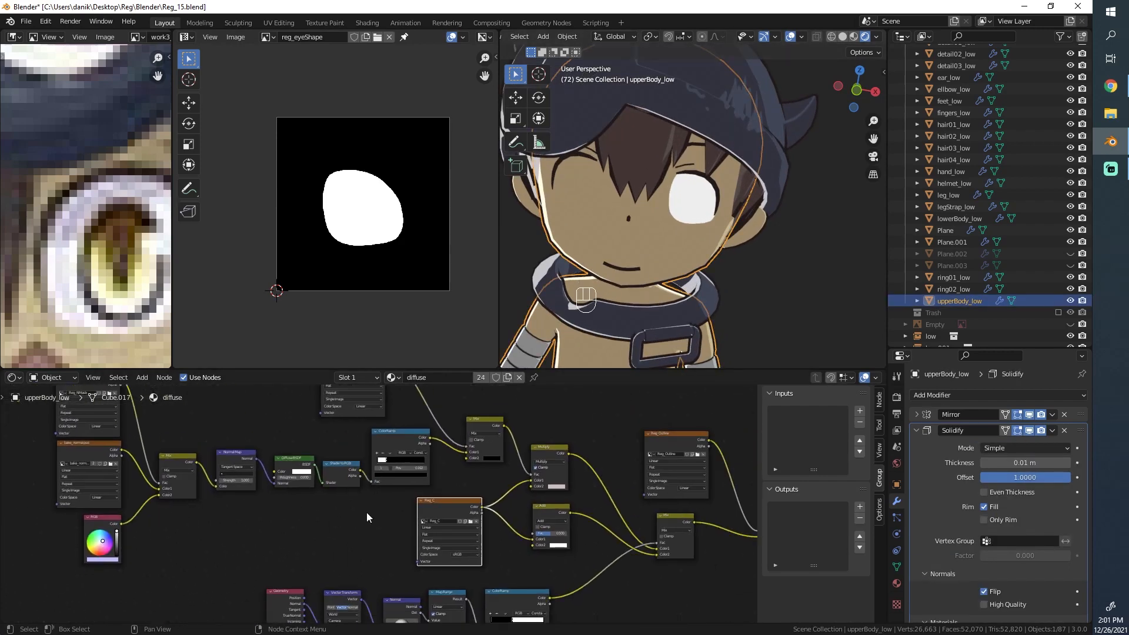
middle_click_drag(470, 519, 354, 522)
scroll(354, 517, "up", 1)
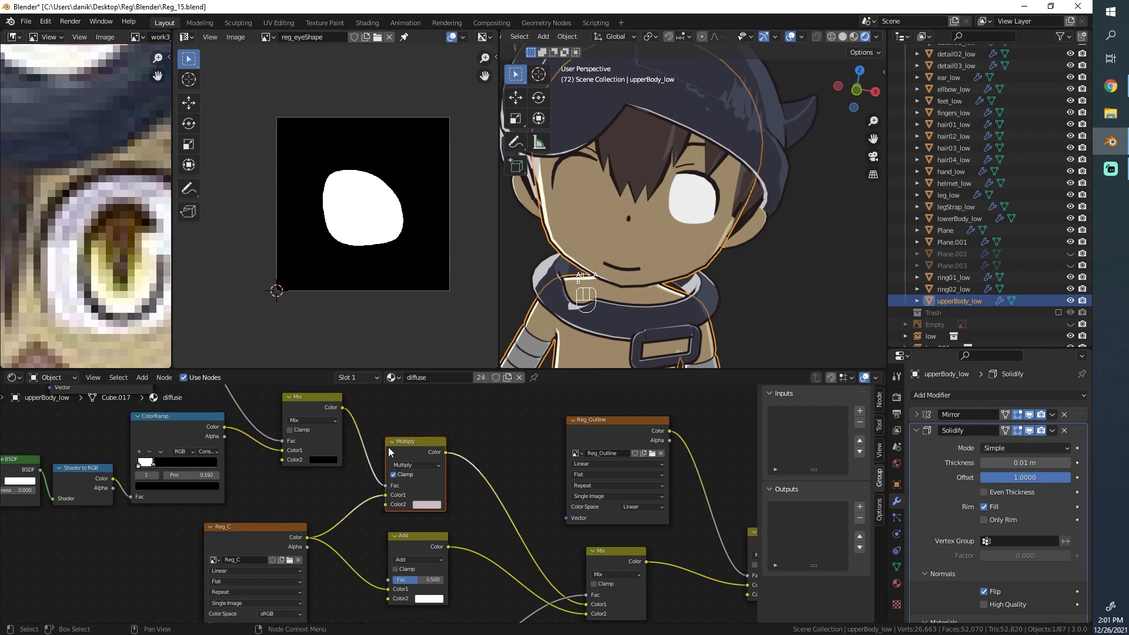
scroll(411, 504, "up", 2)
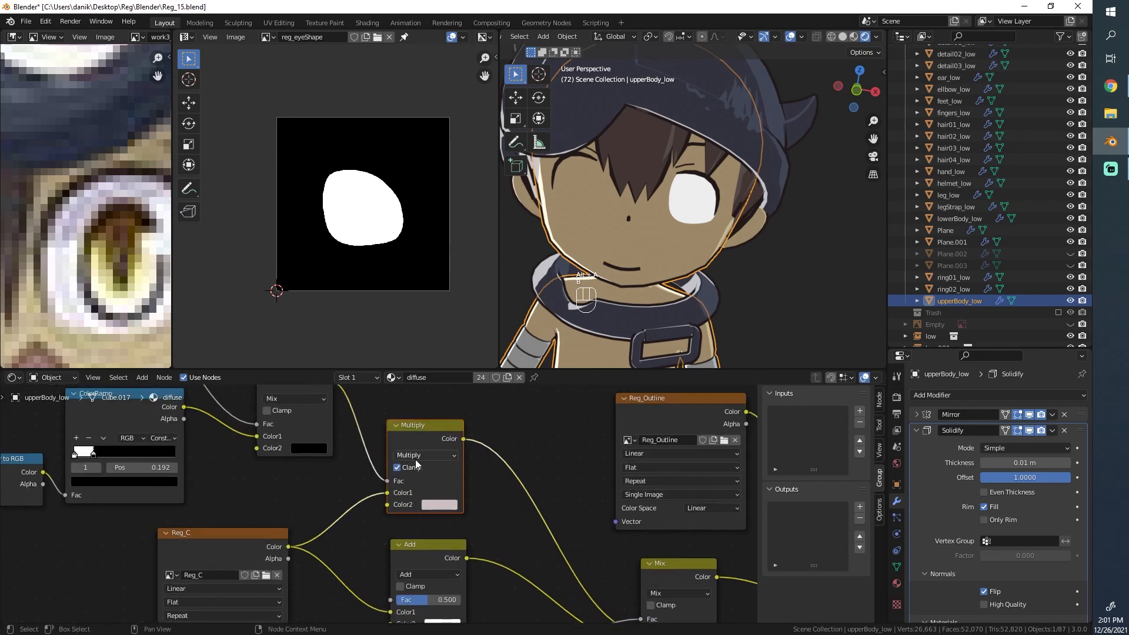
scroll(372, 509, "down", 4)
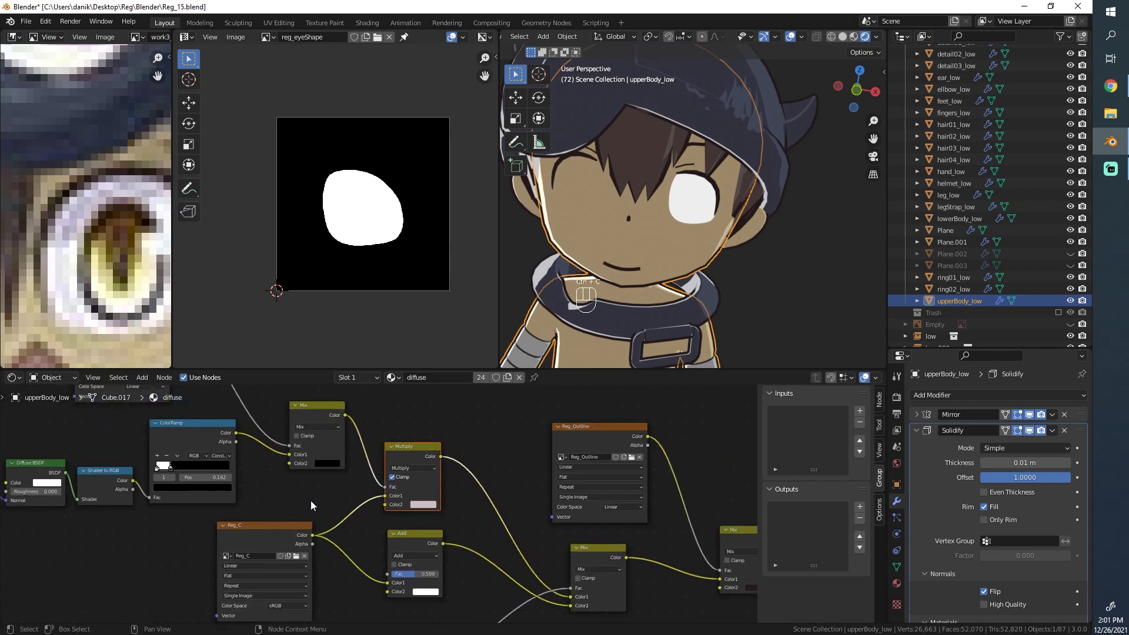
Select the Diffuse BSDF, Shader to RGB, ColorRamp and Multiply nodes in the diffuse material for copying.
middle_click_drag(312, 504, 457, 532)
scroll(451, 525, "down", 1)
scroll(229, 522, "down", 1)
middle_click_drag(222, 522, 345, 517)
scroll(345, 517, "up", 1)
key("alt+a")
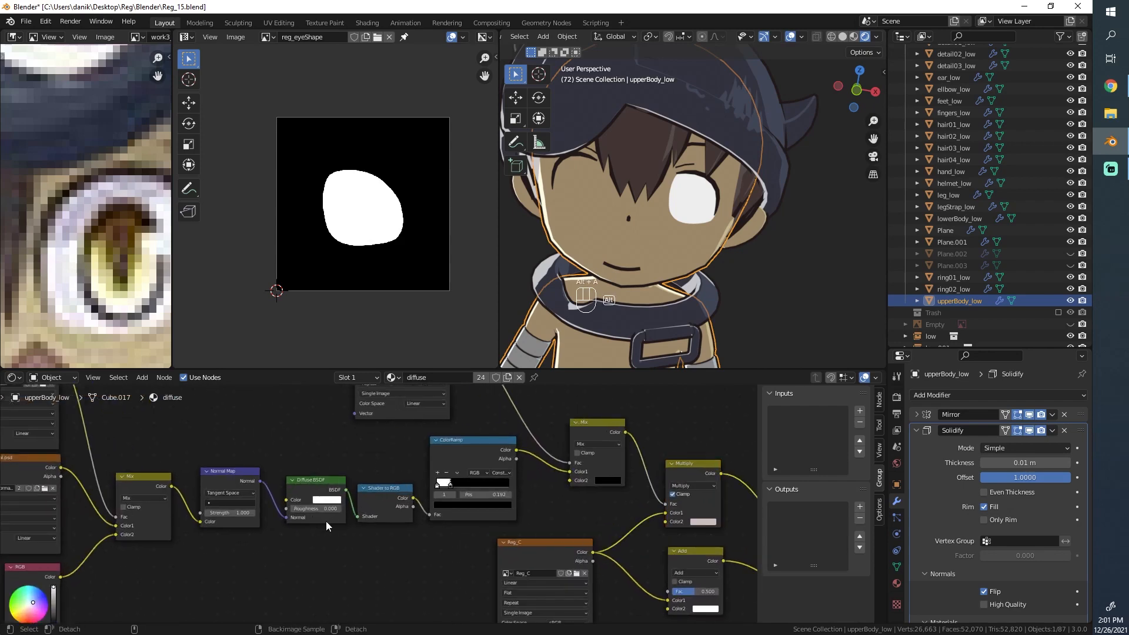
key("b")
left_click_drag(306, 533, 474, 462)
middle_click_drag(473, 489, 397, 497)
key("b")
left_click_drag(528, 517, 508, 487)
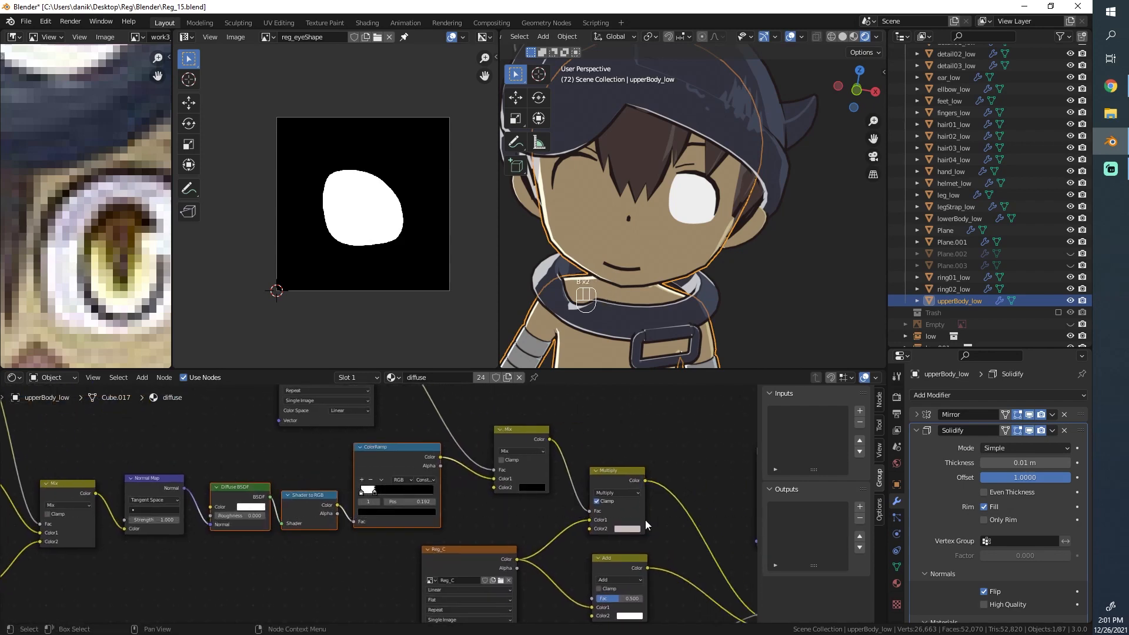
key("b")
left_click_drag(650, 525, 242, 517)
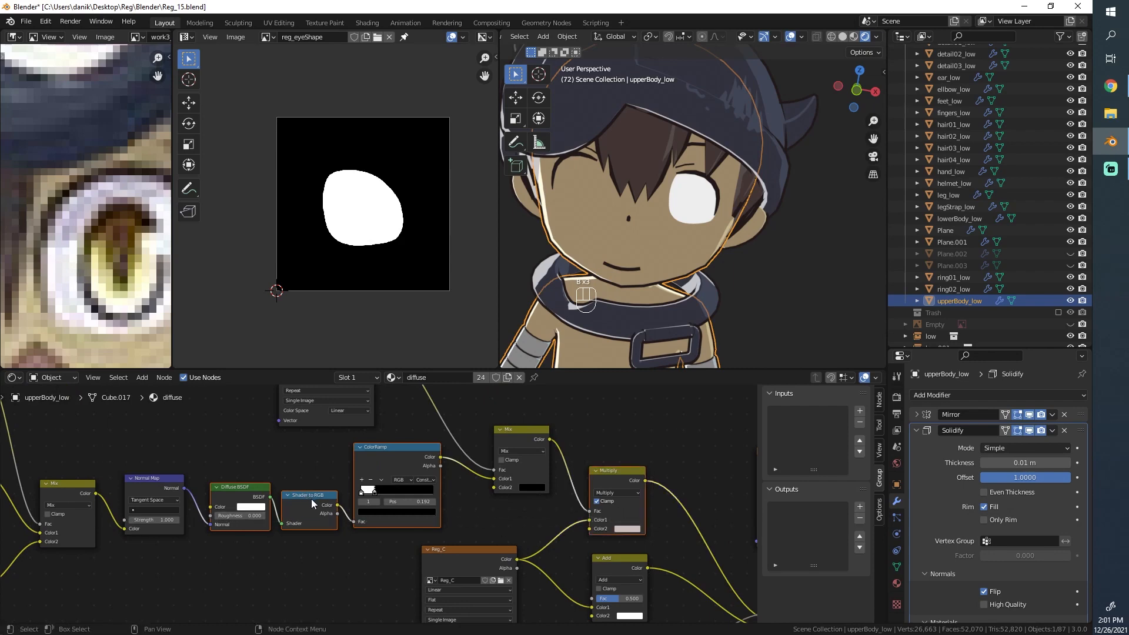
Paste the copied toon-shading nodes into the eye plane's Material.001 and place them beneath the Greater Than node.
left_click(694, 208)
scroll(524, 534, "down", 2)
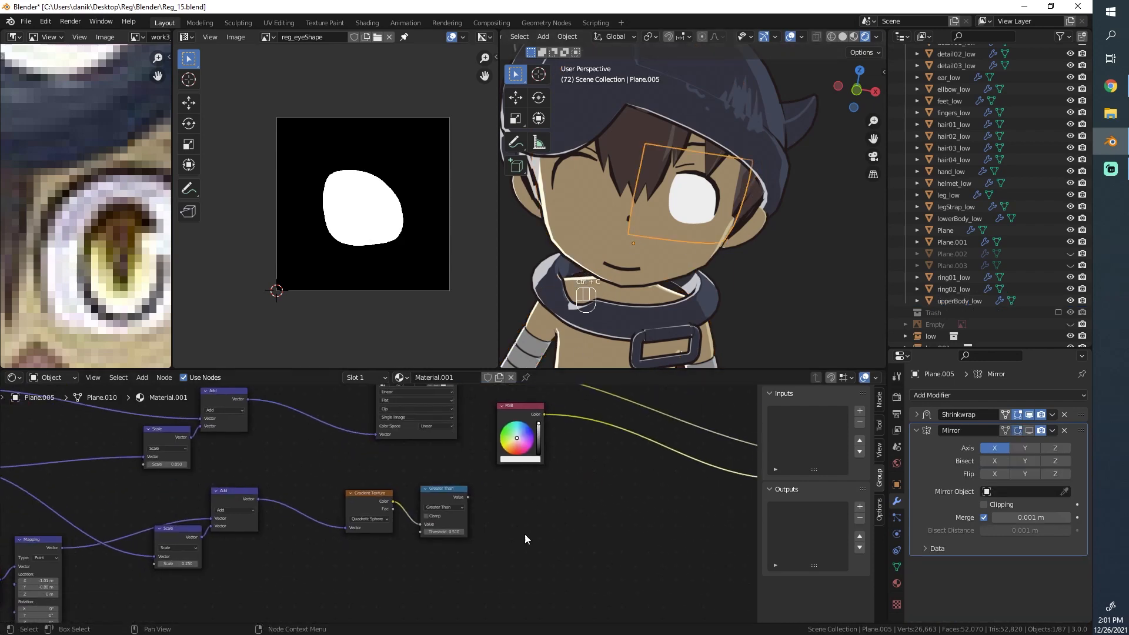
key("ctrl+v")
key("g")
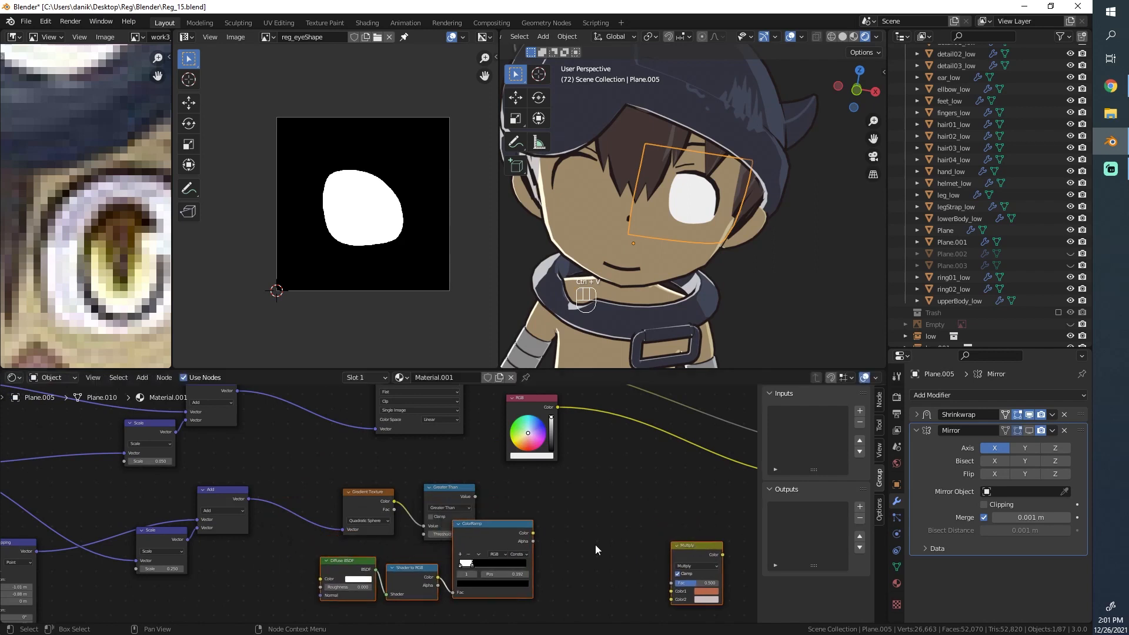
left_click(542, 499)
scroll(389, 512, "up", 1)
Connect the ColorRamp color to the Multiply node's Fac, and position Multiply between the RGB node and the Emission shader.
middle_click_drag(367, 582, 243, 558)
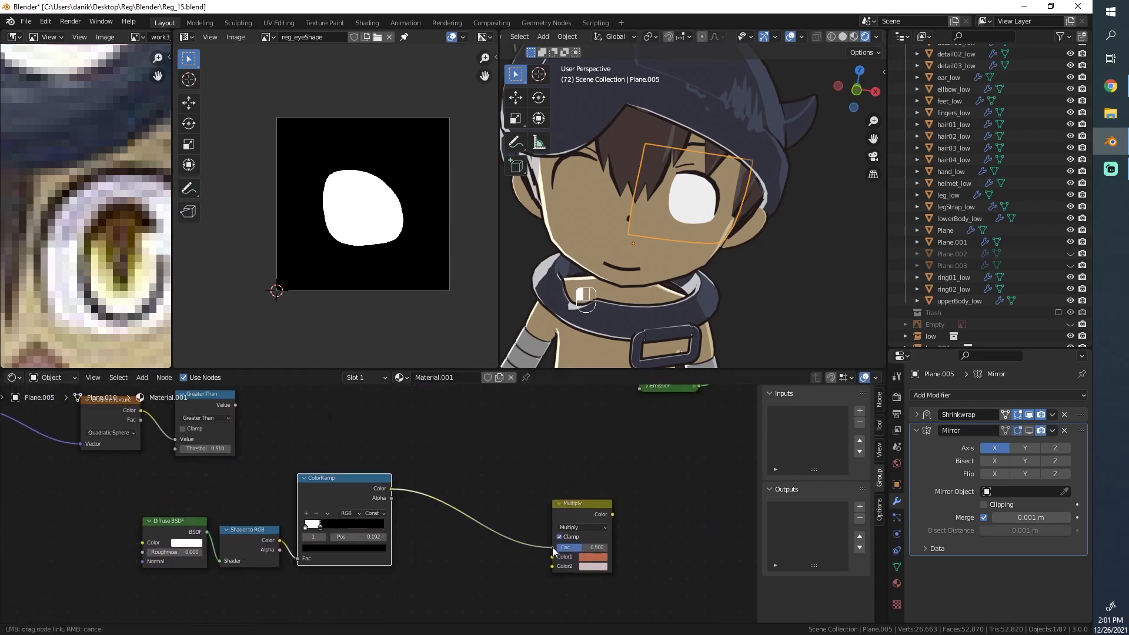
left_click_drag(552, 547, 552, 546)
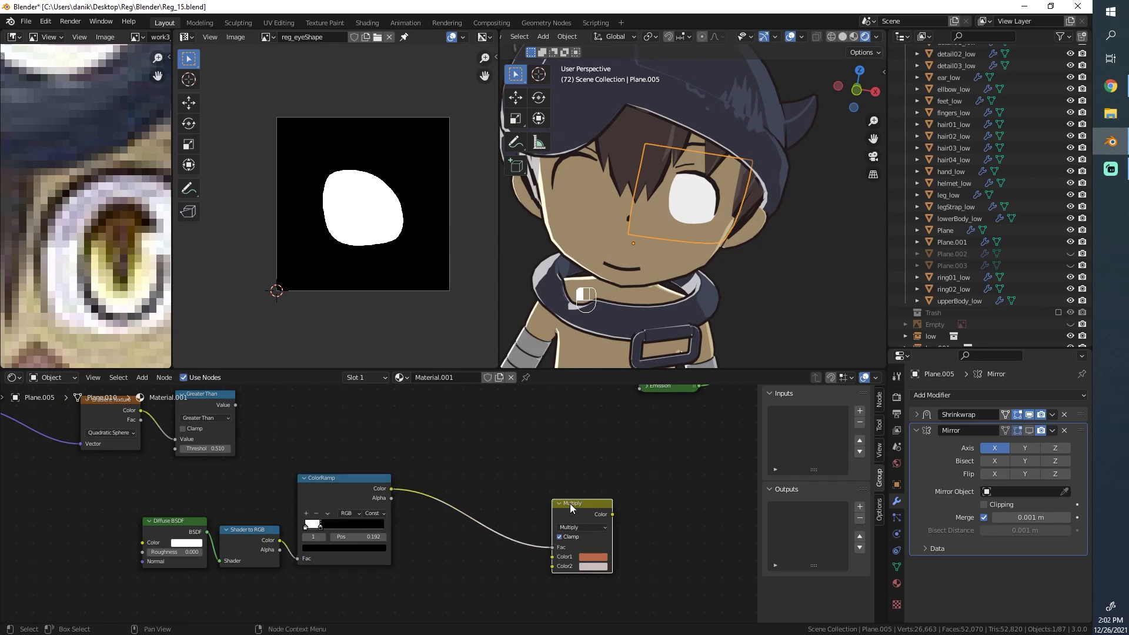
left_click_drag(570, 503, 457, 474)
middle_click_drag(450, 479, 351, 546)
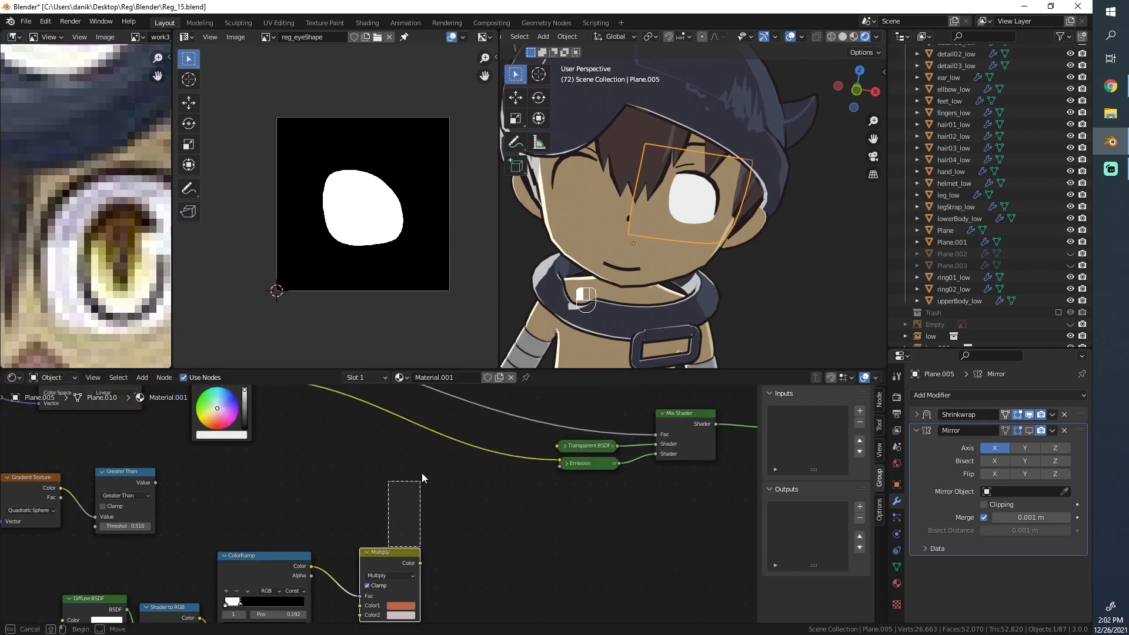
left_click_drag(422, 472, 421, 473)
left_click_drag(401, 553, 431, 459)
middle_click_drag(308, 403, 302, 463)
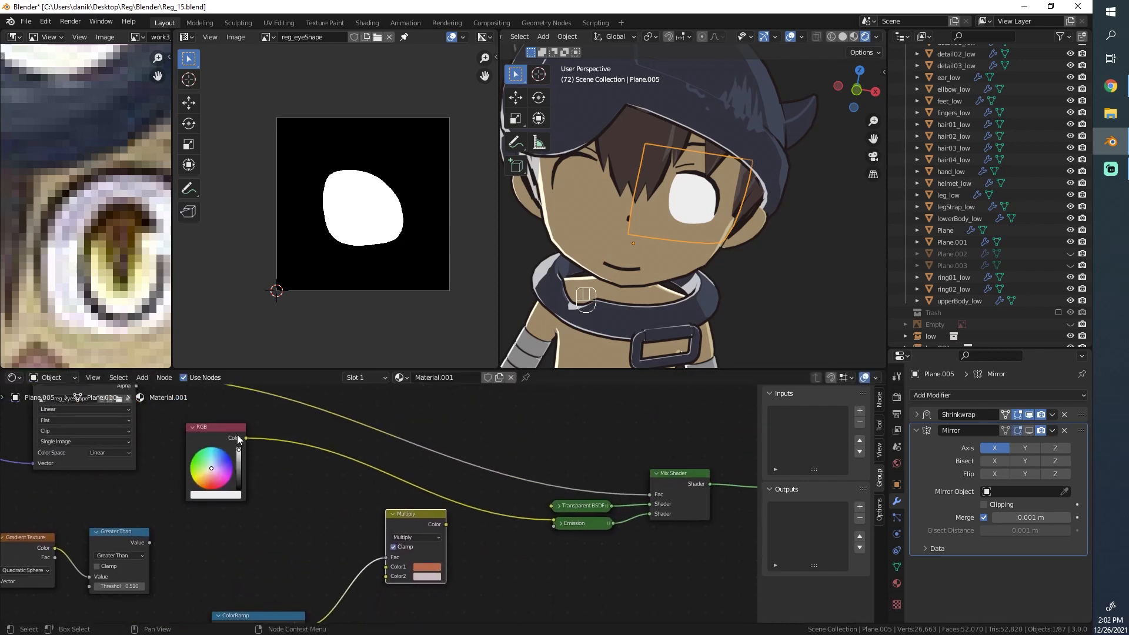
Connect the RGB node's color to the Multiply node's Color1, and the Multiply output to the Emission color.
left_click_drag(239, 439, 330, 497)
left_click_drag(386, 566, 387, 566)
middle_click_drag(436, 556, 323, 544)
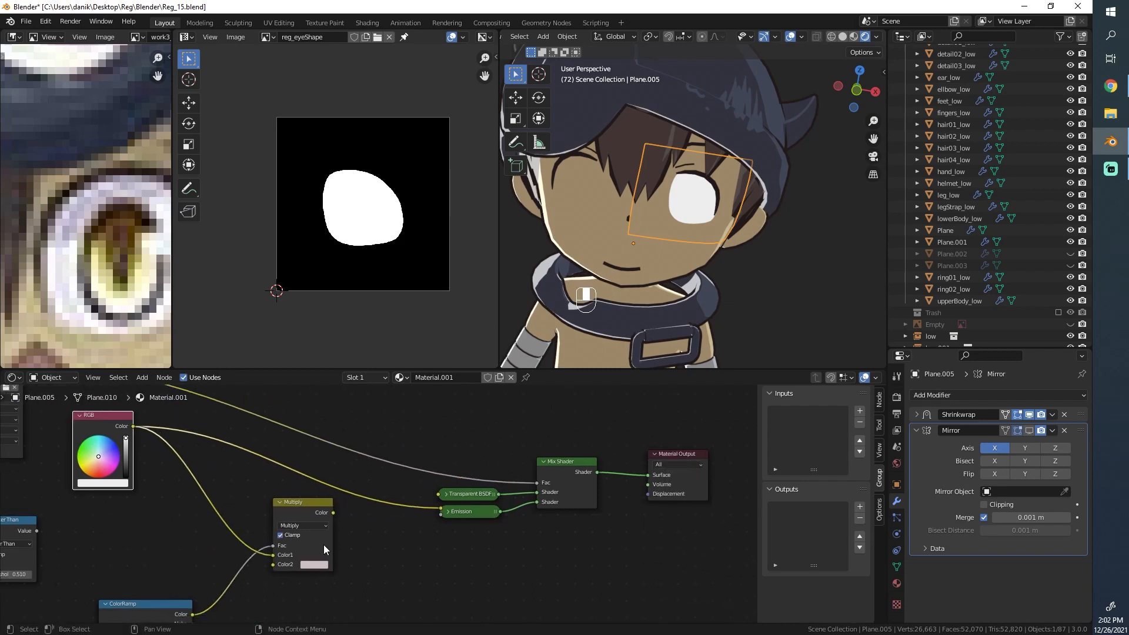
left_click_drag(332, 513, 440, 509)
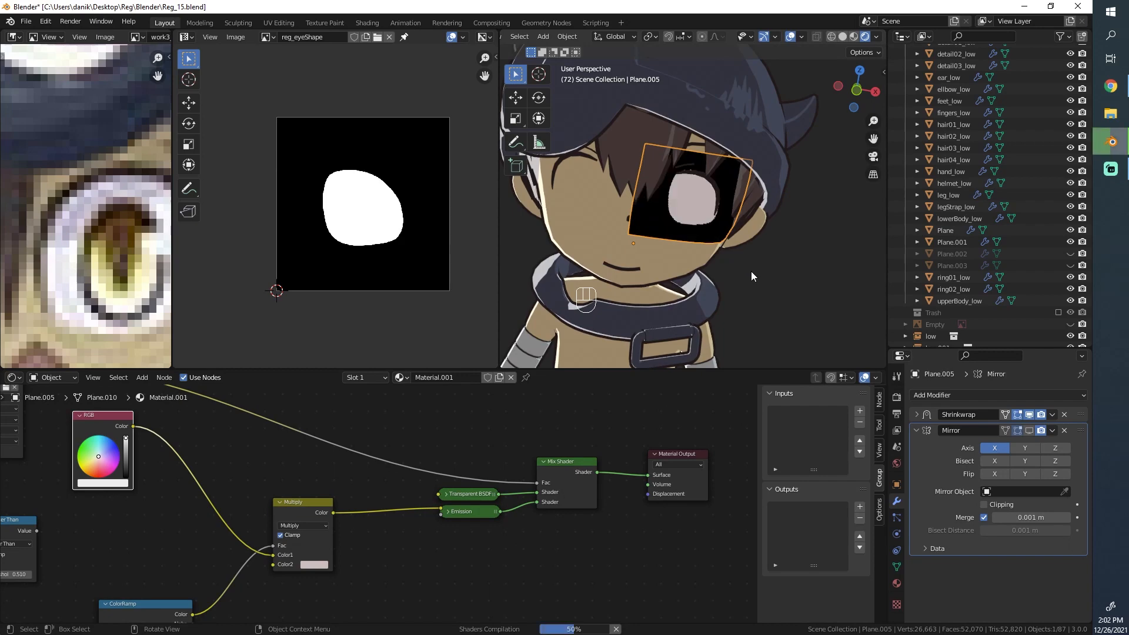
Rotate the Sun light freely to test the toon shading across the eye white.
key("alt+a")
middle_click_drag(746, 236, 721, 222)
scroll(721, 222, "down", 4)
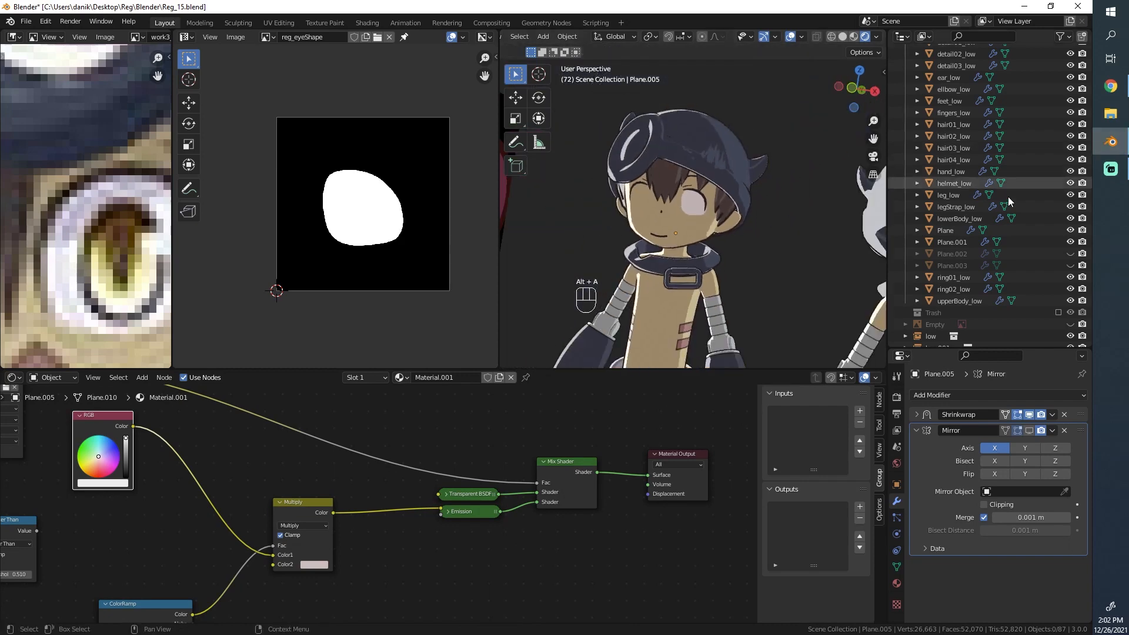
scroll(993, 235, "down", 2)
left_click(936, 337)
key("r")
key("r")
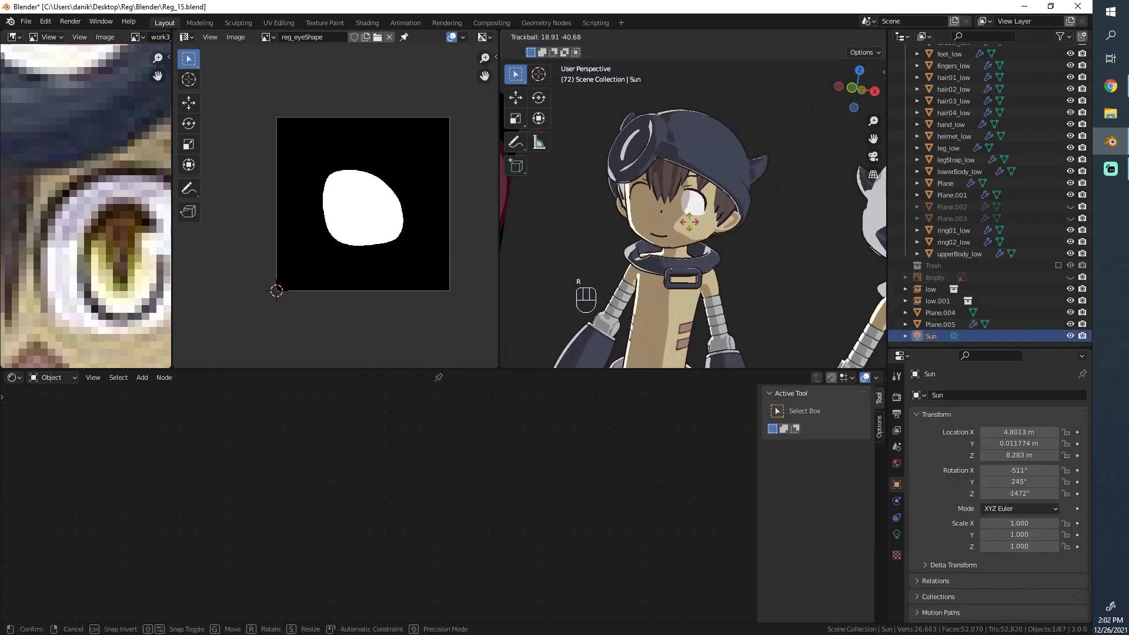
left_click(690, 225)
Inspect the shadow edge on the eye up close and undo the Sun rotation.
scroll(697, 224, "up", 7)
key("r")
key("r")
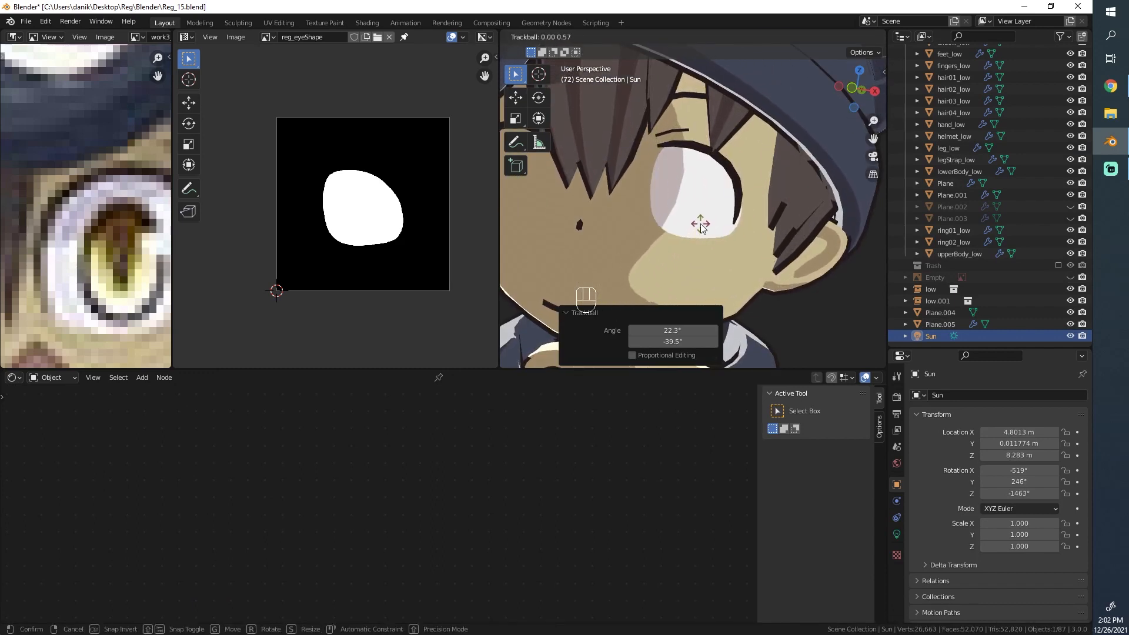
right_click(699, 222)
scroll(696, 213, "down", 9)
middle_click_drag(696, 213, 686, 236)
key("ctrl+z")
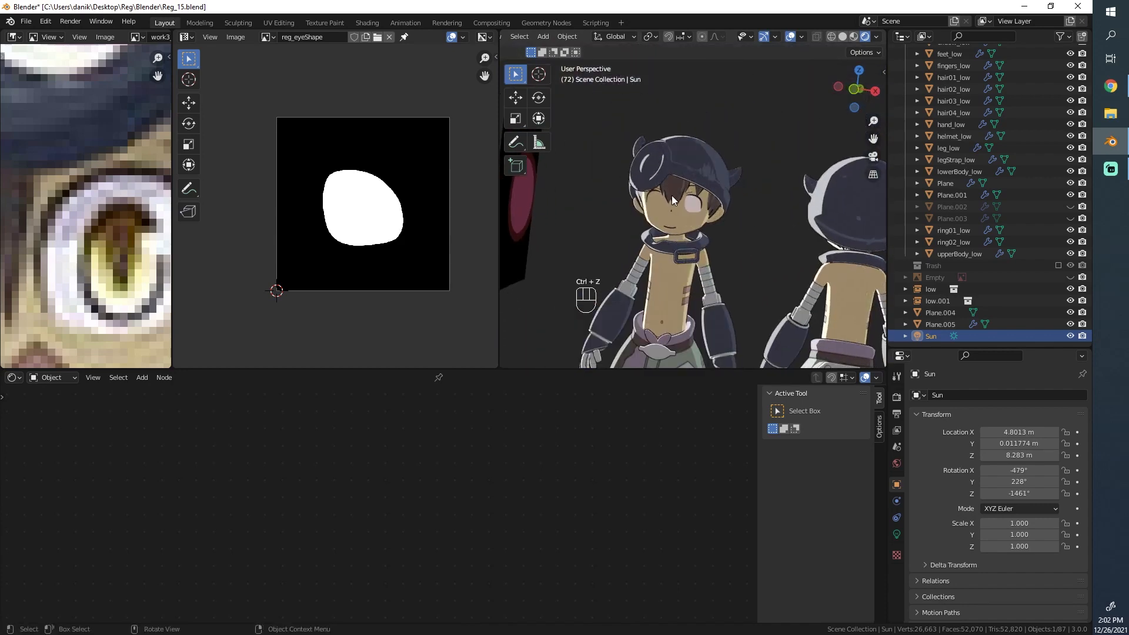
Select the eye plane Plane.005 to bring up its Material.001 node tree.
scroll(682, 220, "up", 5)
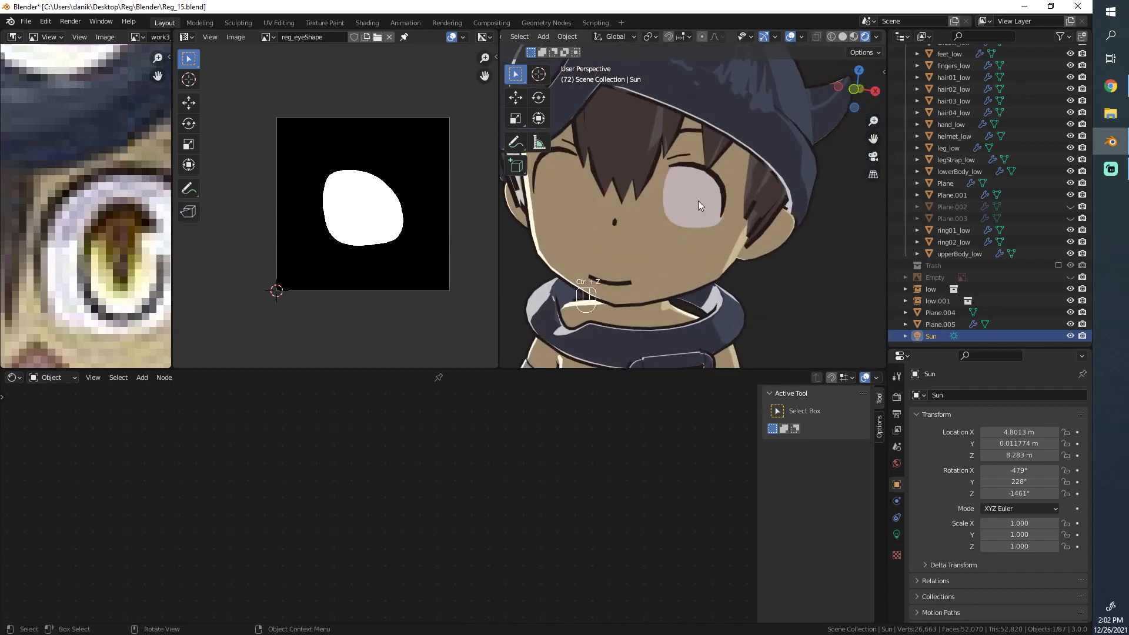
left_click(697, 200)
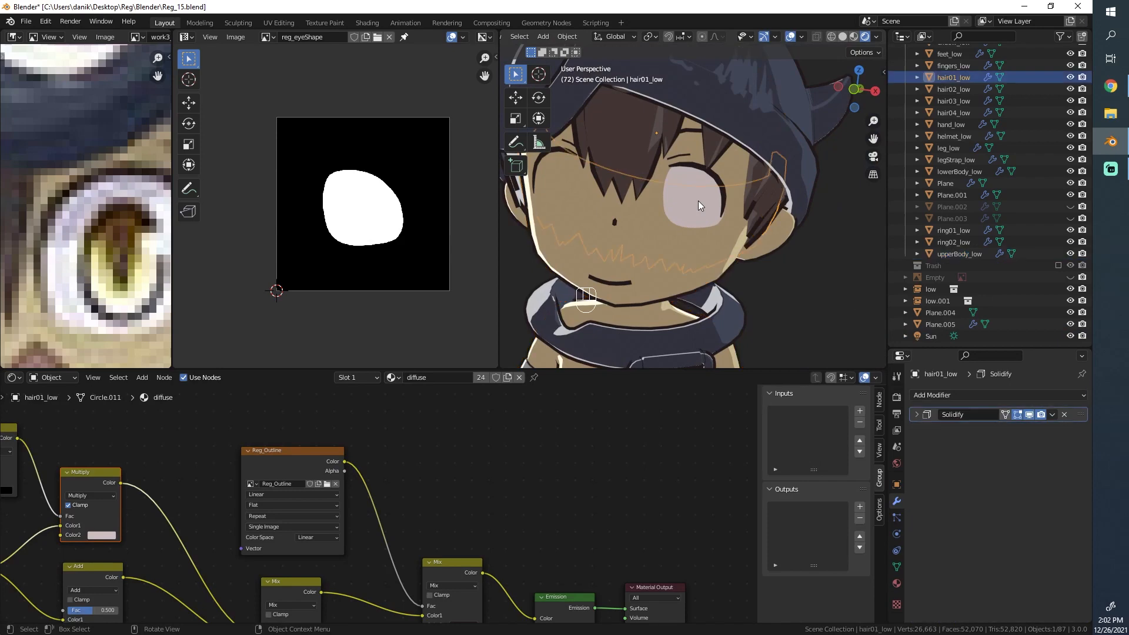
left_click(697, 200)
left_click(697, 200)
scroll(631, 288, "down", 3)
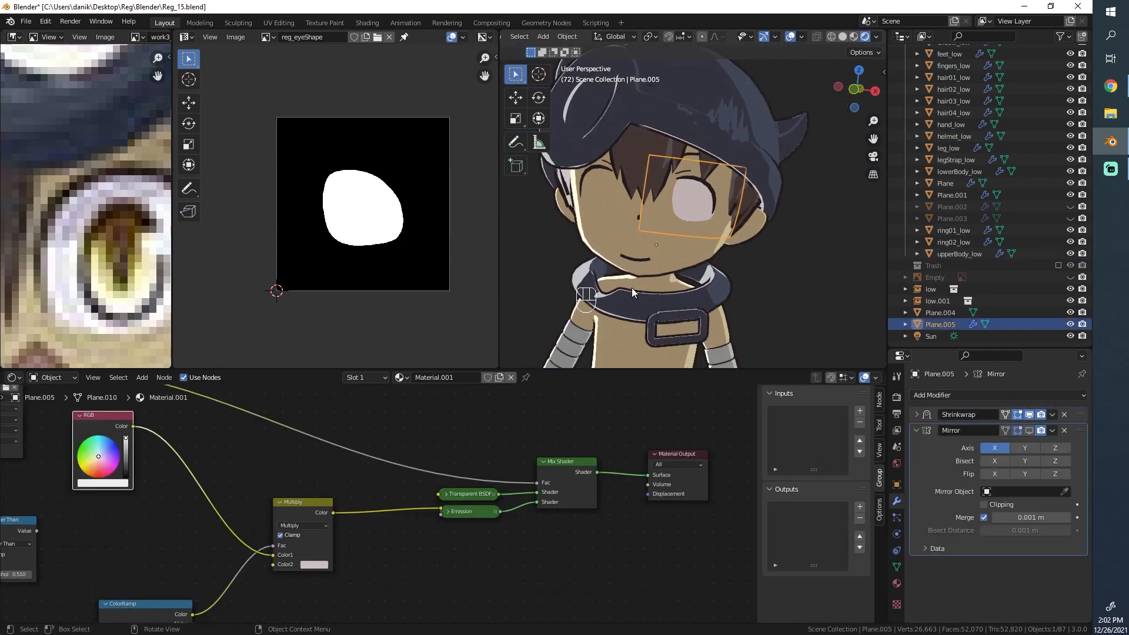
Desaturate the Multiply node's Color2 shadow tint to a light, nearly neutral gray and check it on the eye.
middle_click_drag(454, 553, 525, 528)
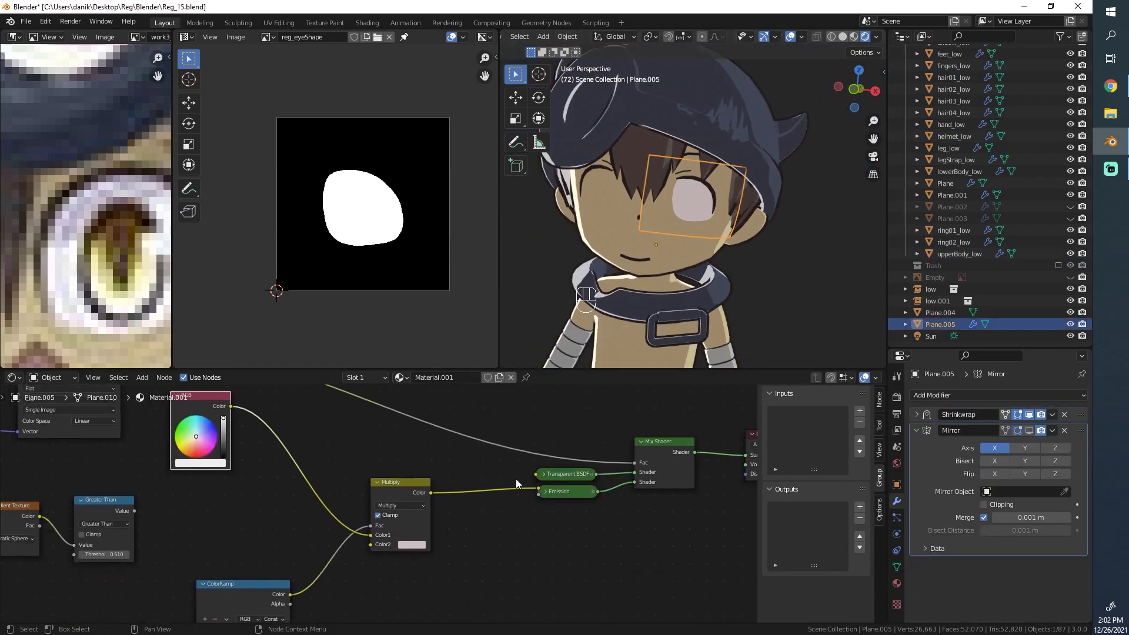
scroll(591, 332, "up", 2)
scroll(525, 422, "up", 7)
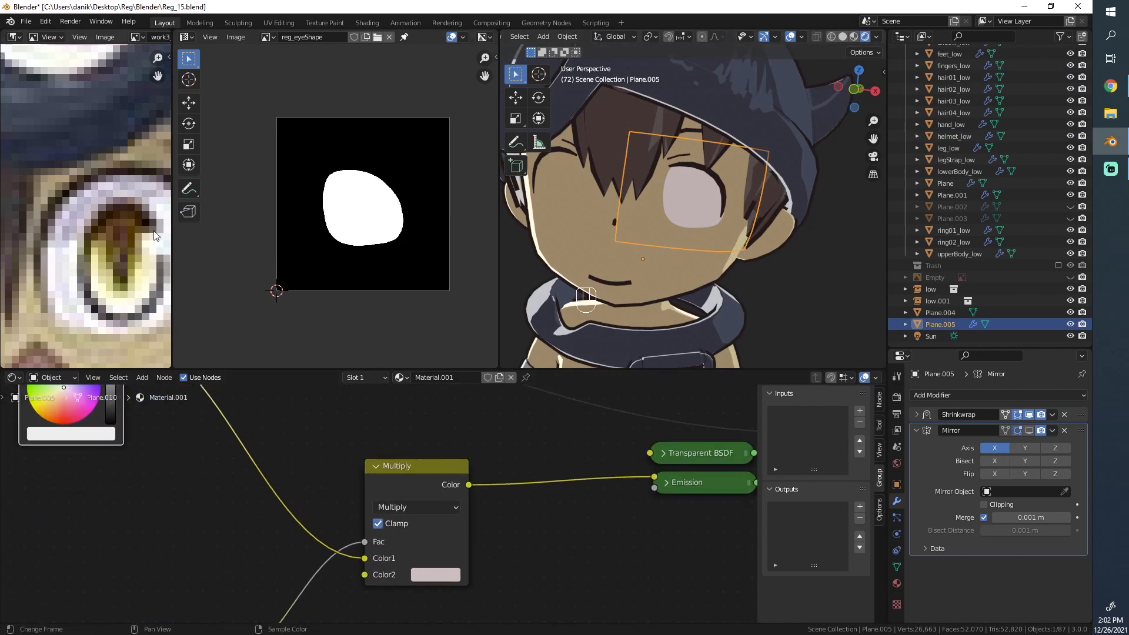
scroll(68, 231, "down", 6)
scroll(433, 236, "up", 1)
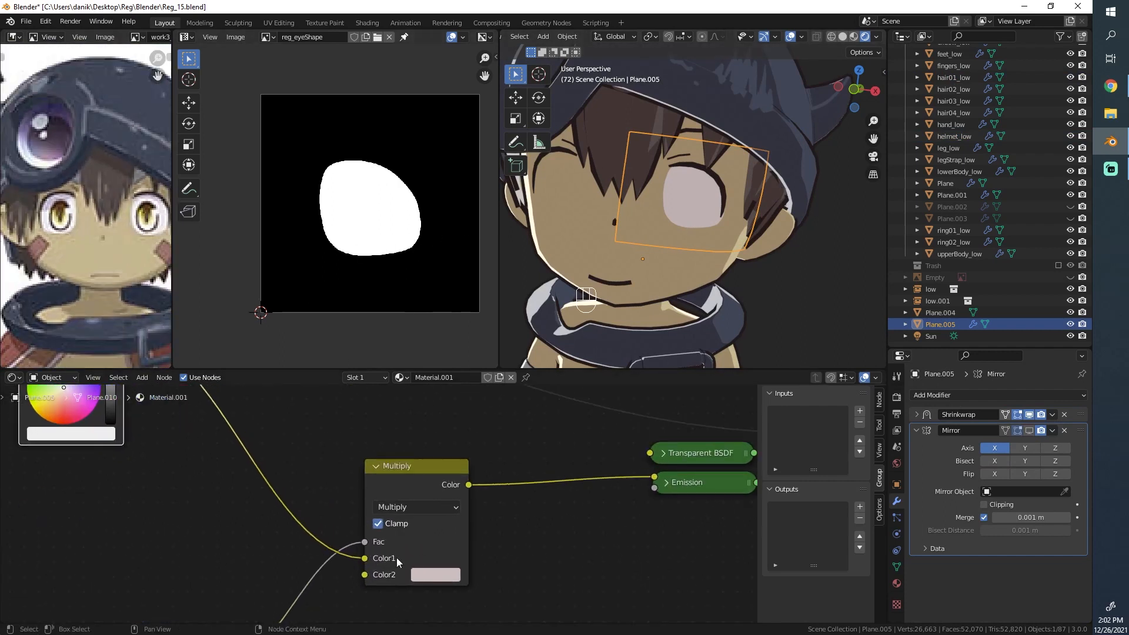
left_click(428, 570)
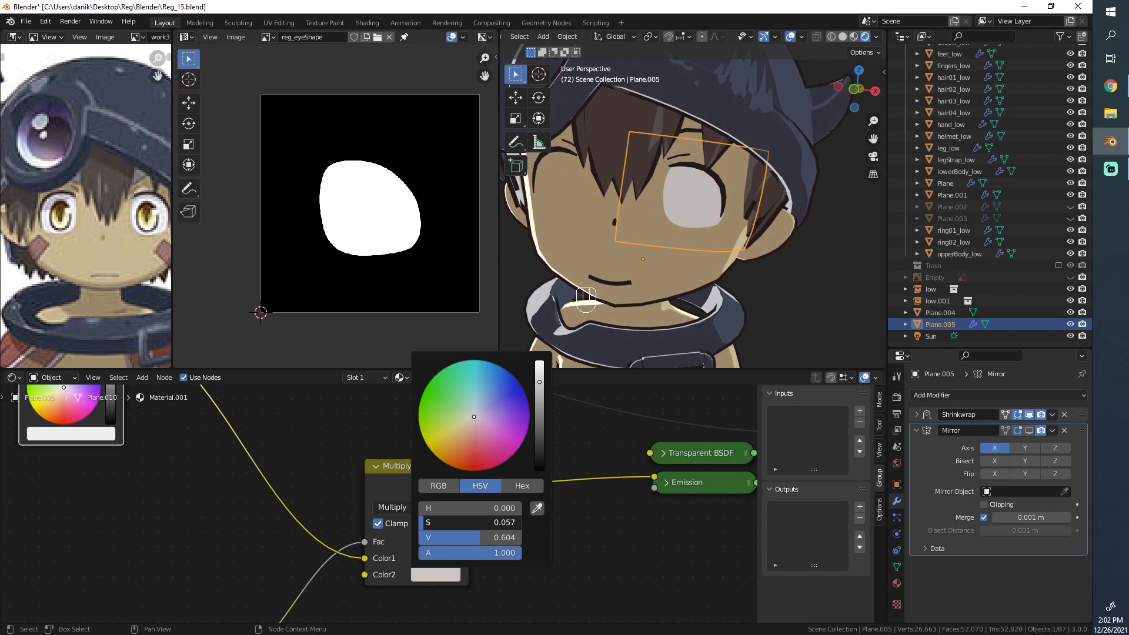
scroll(644, 194, "down", 5)
key("alt+a")
scroll(703, 226, "up", 7)
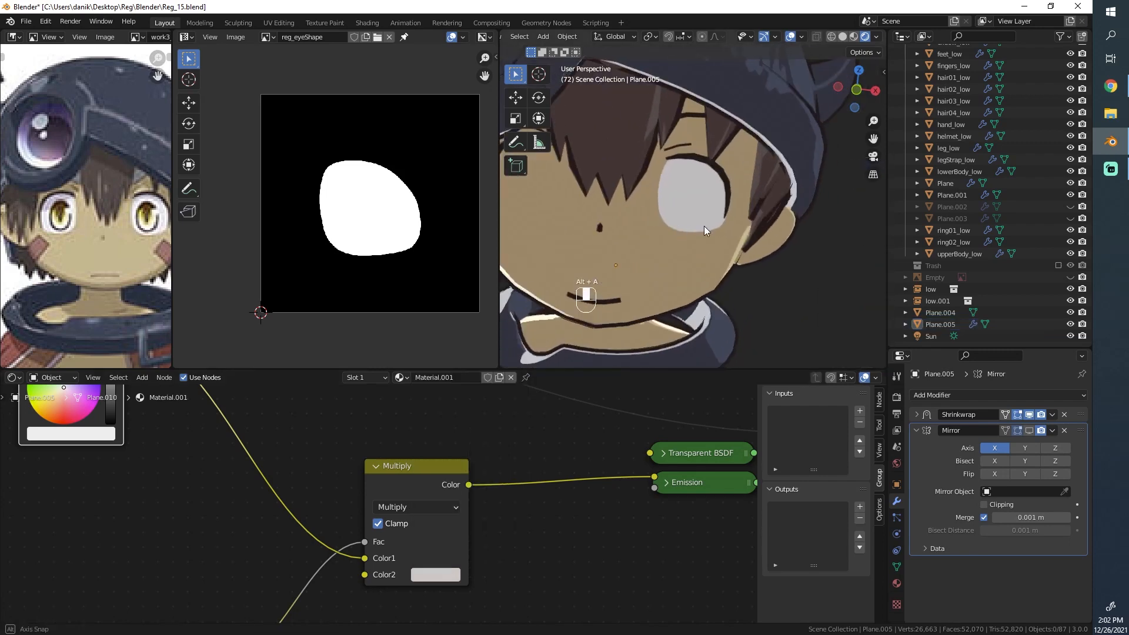
Switch to the front view, select the eyelash outline mesh Plane and enter Edit Mode.
key("KP_1")
scroll(456, 415, "down", 2)
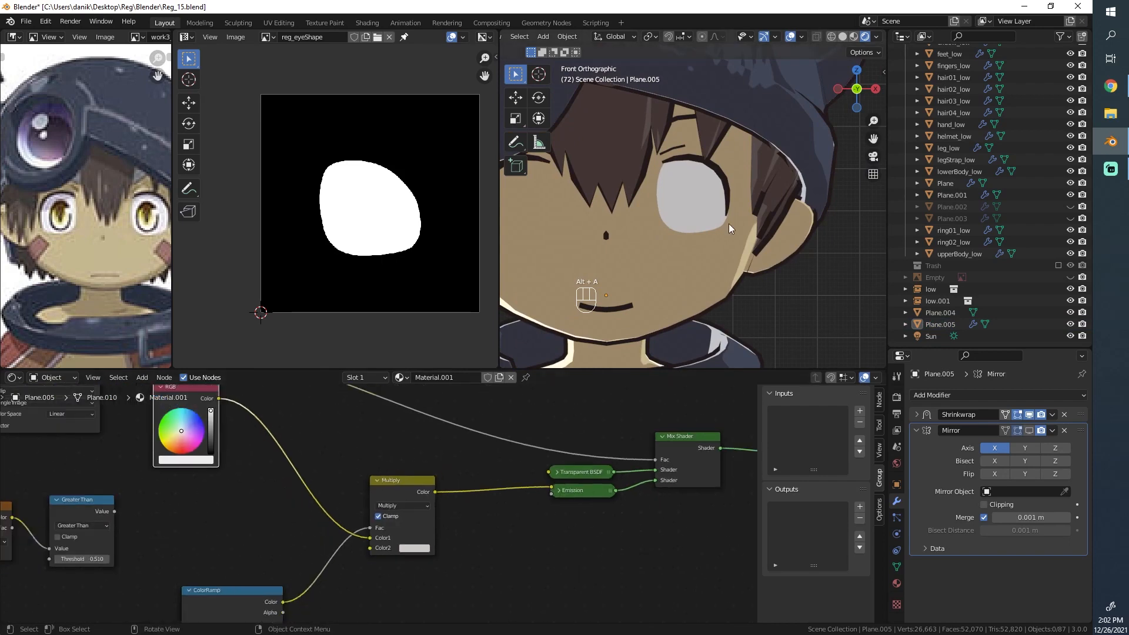
scroll(532, 441, "up", 1)
left_click(725, 195)
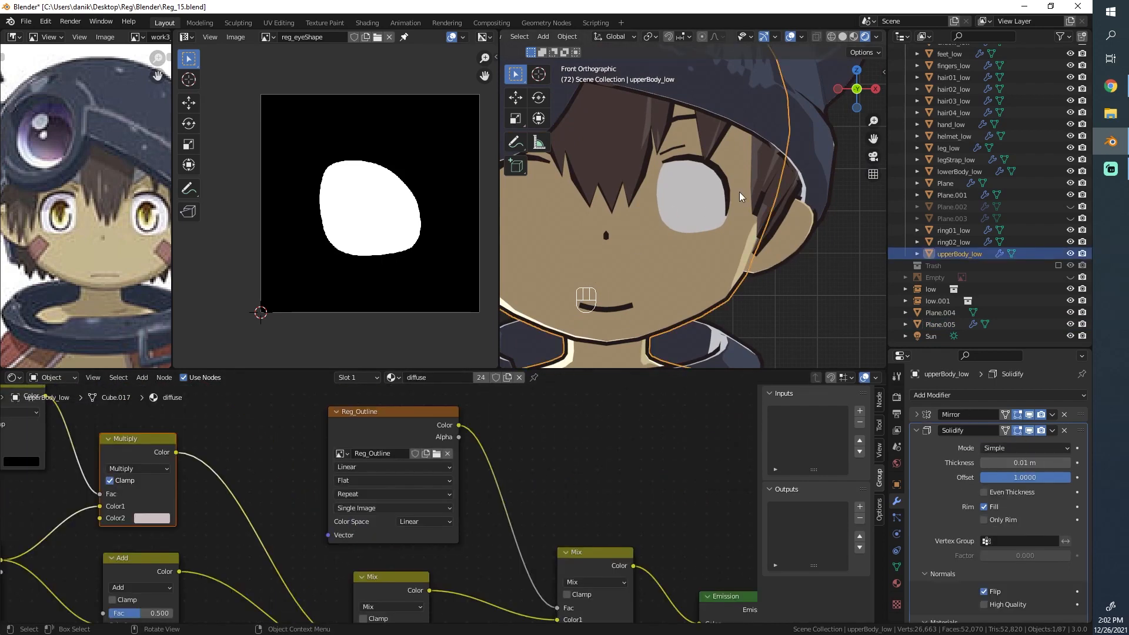
scroll(738, 191, "up", 2)
left_click(741, 180)
scroll(764, 197, "up", 3)
middle_click_drag(850, 210, 773, 246, "shift")
key("Tab")
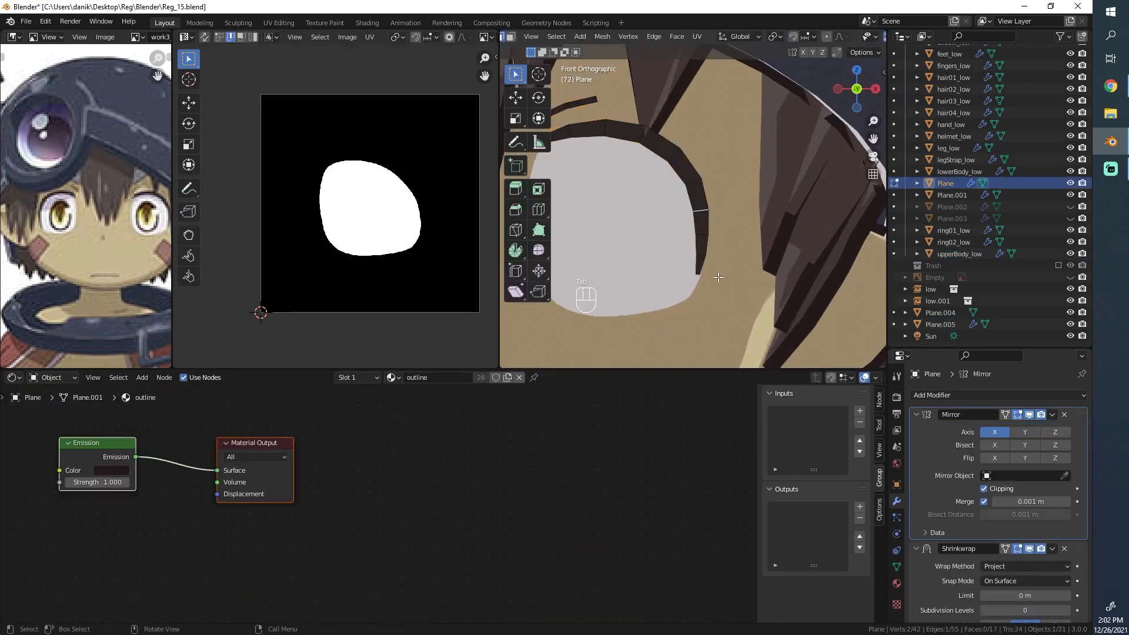
Move the eyelash's outer end slightly outward along the eye white using proportional editing, and return to Object Mode.
key("g")
key("x")
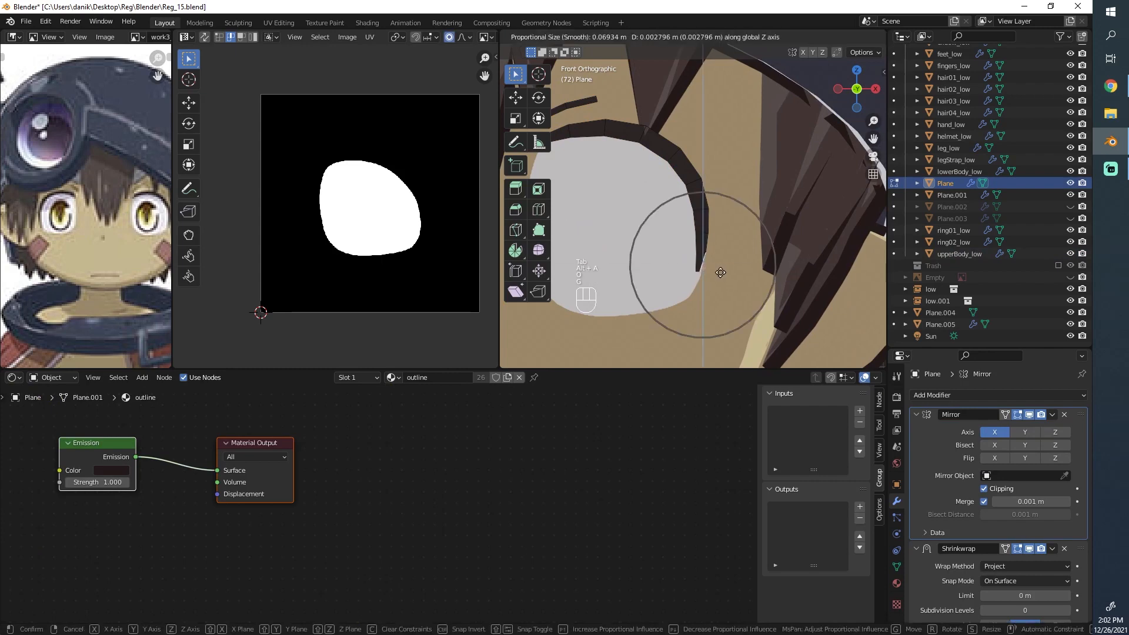
right_click(720, 274)
key("g")
key("x")
scroll(739, 263, "down", 6)
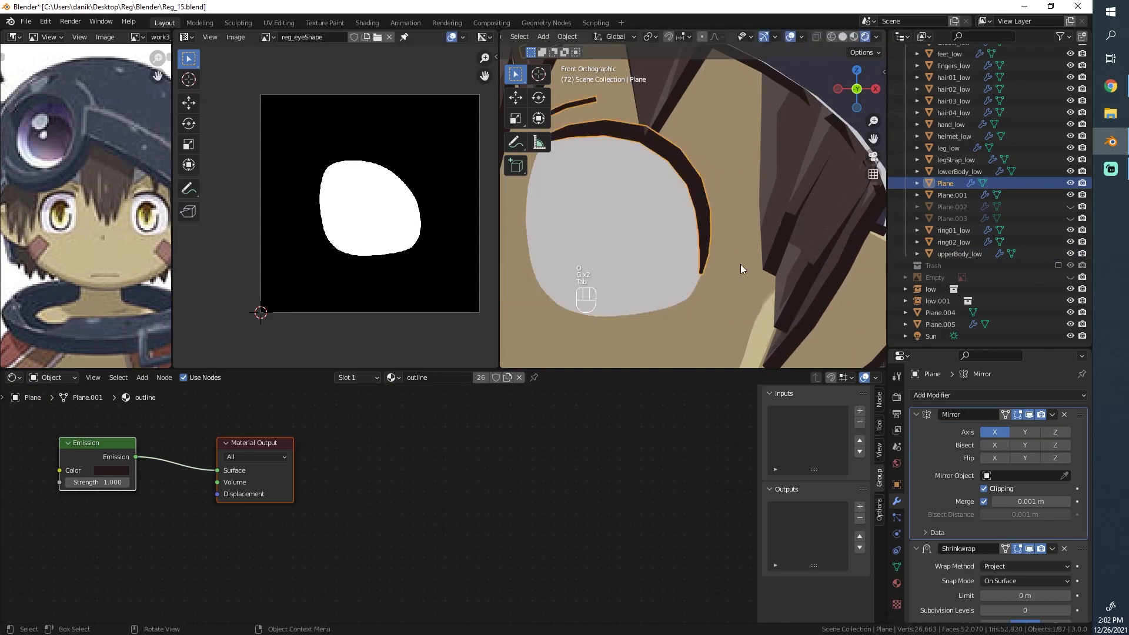
key("Tab")
Reselect the eye plane Plane.005 and bring its copied toon-shading nodes into view.
key("alt+a")
left_click(658, 207)
left_click(658, 206)
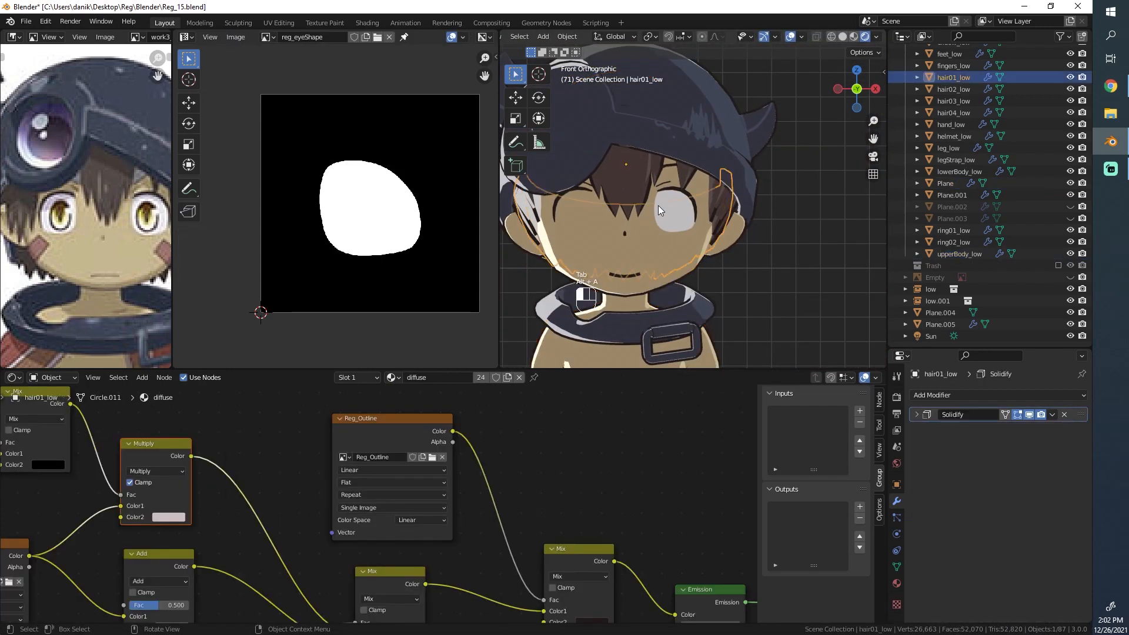
middle_click_drag(182, 459, 482, 511)
scroll(309, 450, "up", 1)
scroll(418, 459, "down", 1)
key("alt+a")
key("alt+a")
scroll(546, 523, "down", 2)
middle_click_drag(616, 537, 512, 428)
scroll(423, 497, "down", 5)
middle_click_drag(418, 503, 456, 489)
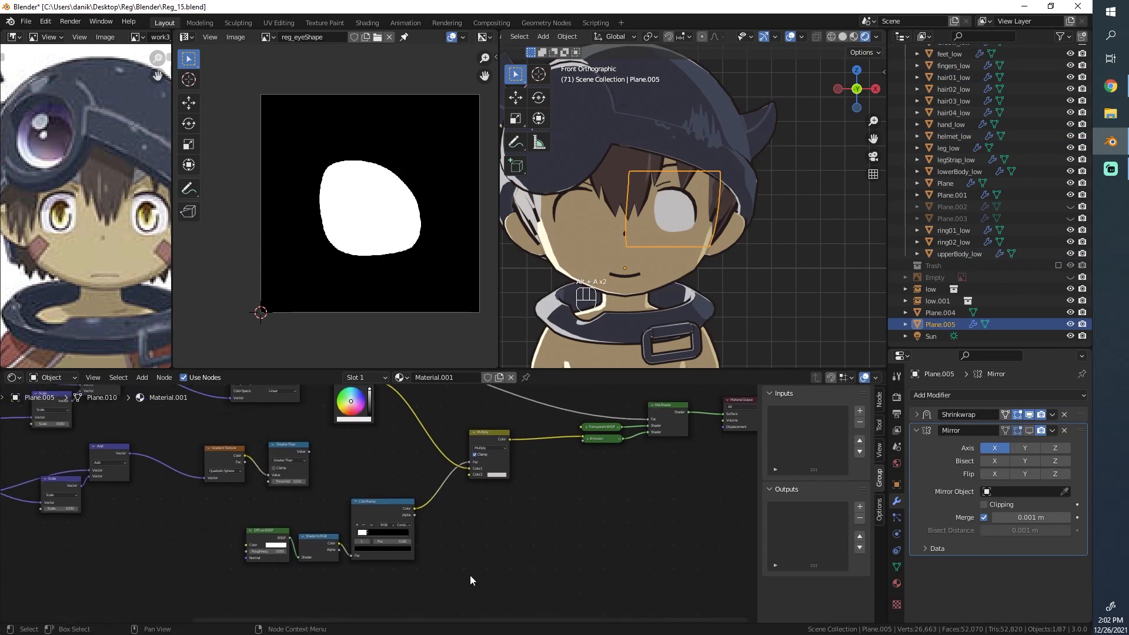
Shift the Diffuse BSDF, Shader to RGB and ColorRamp nodes, plus the Multiply node, closer to the output to make room.
key("b")
left_click_drag(470, 578, 268, 518)
key("g")
left_click(360, 505)
key("alt+a")
left_click_drag(492, 431, 546, 430)
scroll(630, 217, "up", 5)
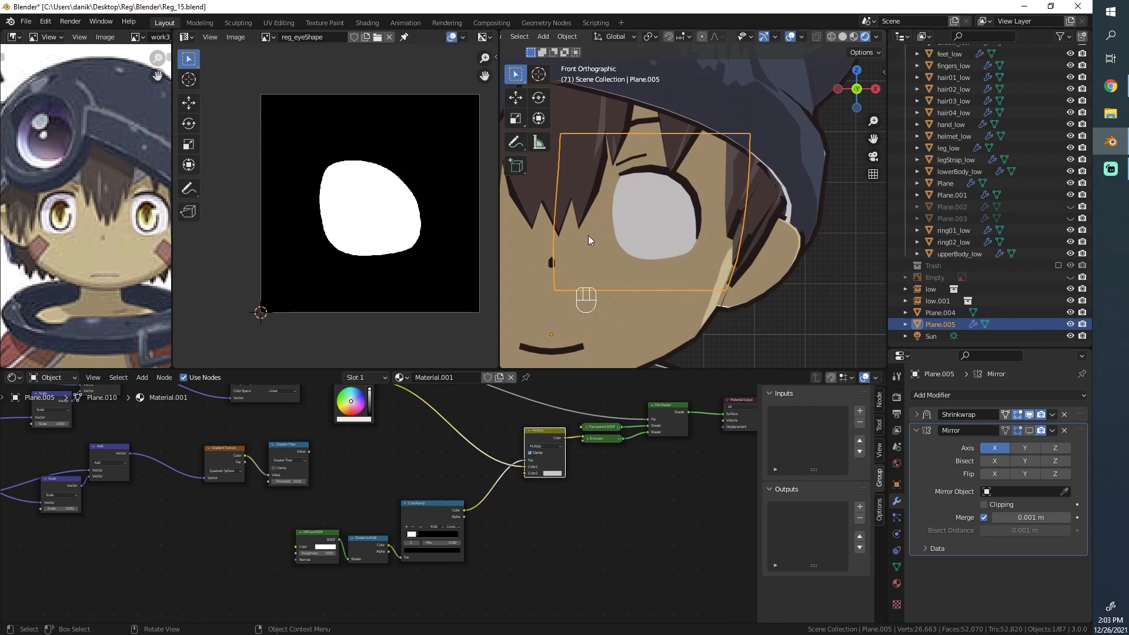
Move the Greater Than node slightly closer to the Gradient Texture node.
scroll(324, 524, "up", 3)
middle_click_drag(310, 449, 339, 534)
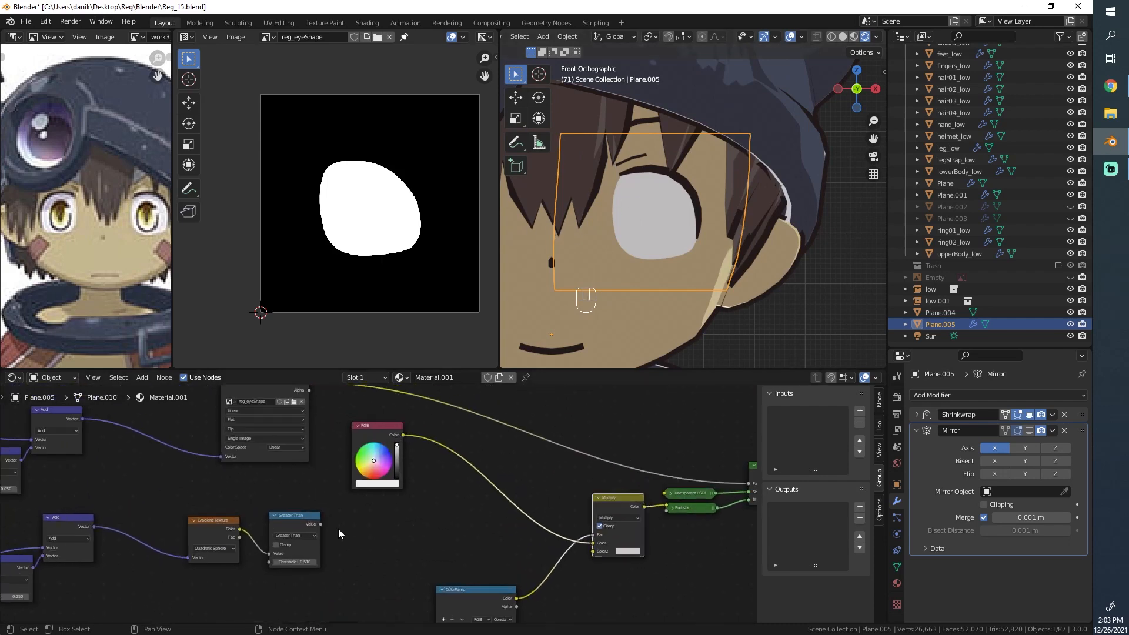
left_click_drag(306, 513, 300, 514)
scroll(376, 503, "up", 1)
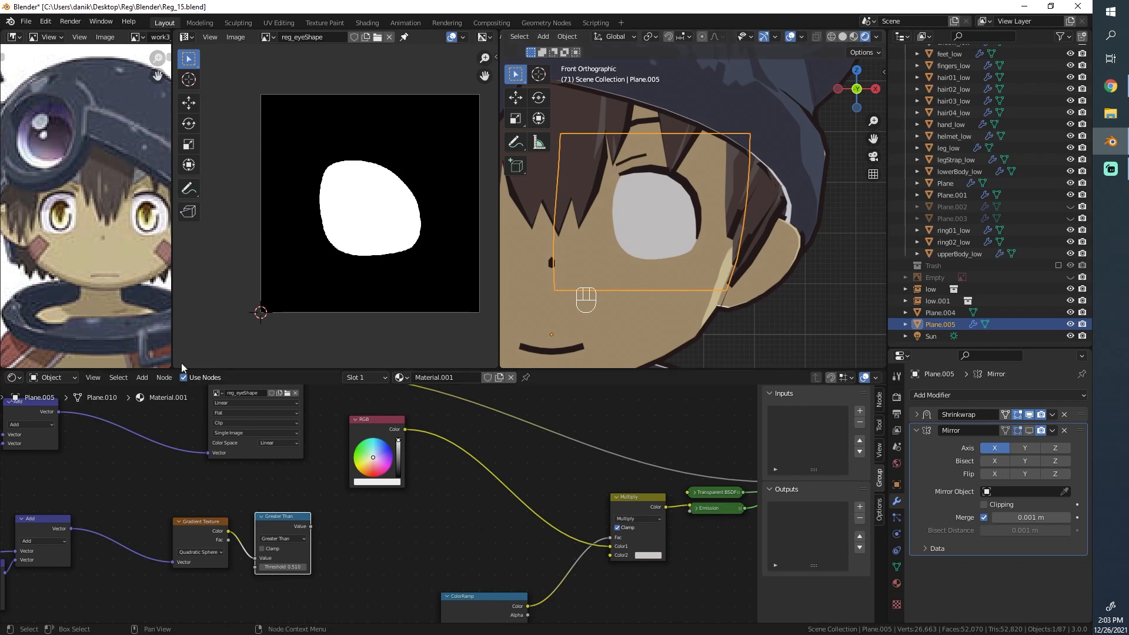
middle_click_drag(389, 496, 331, 487)
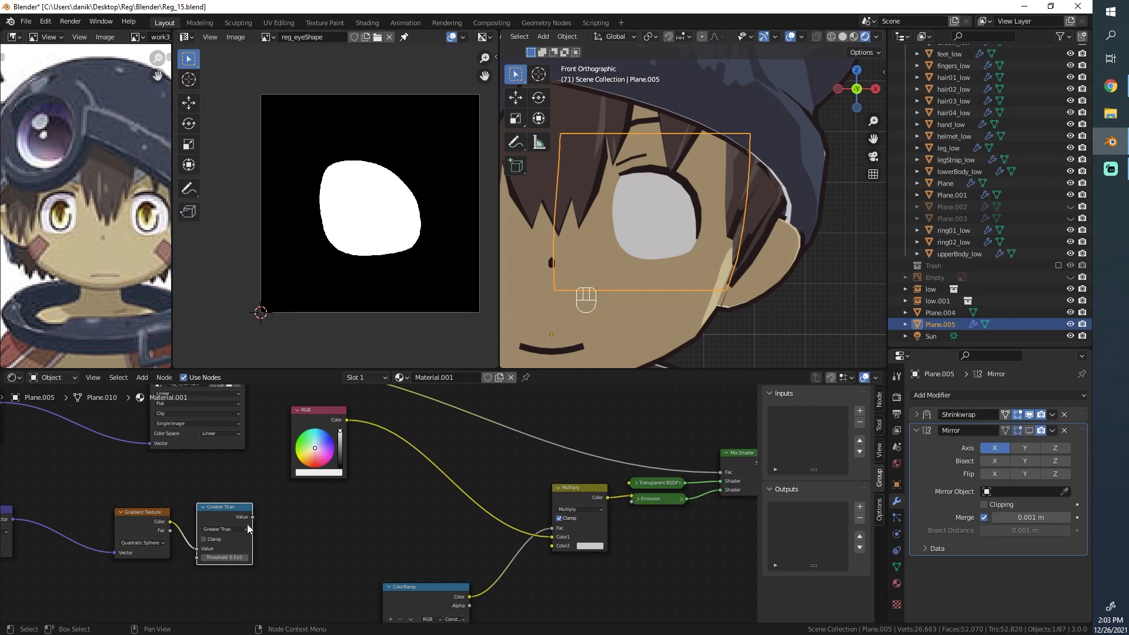
scroll(248, 518, "down", 1)
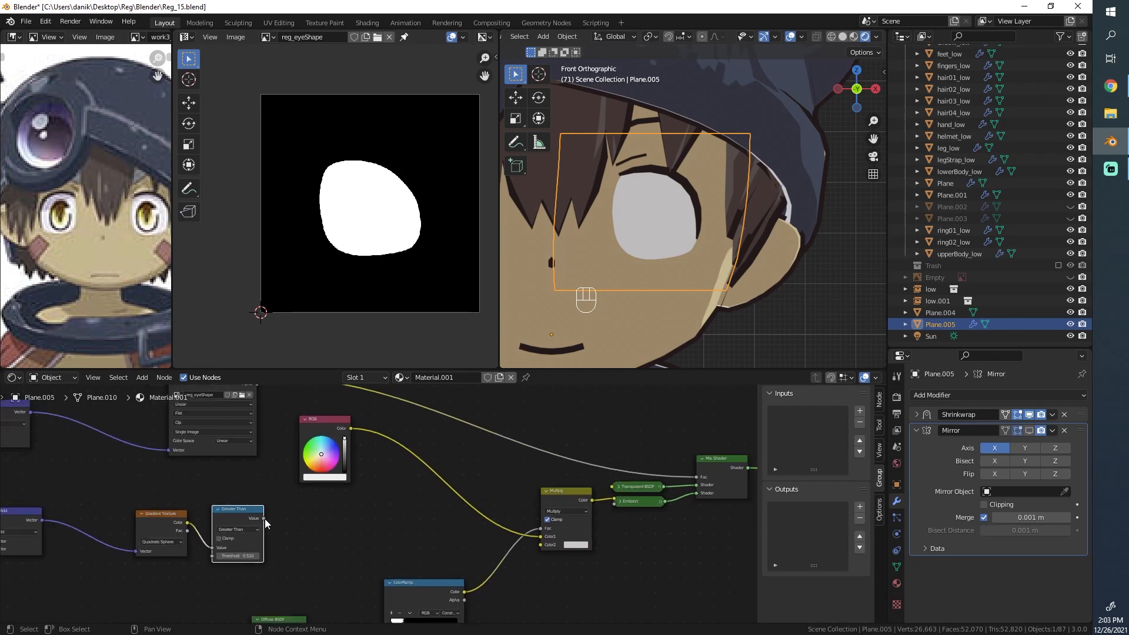
middle_click_drag(305, 522, 280, 527)
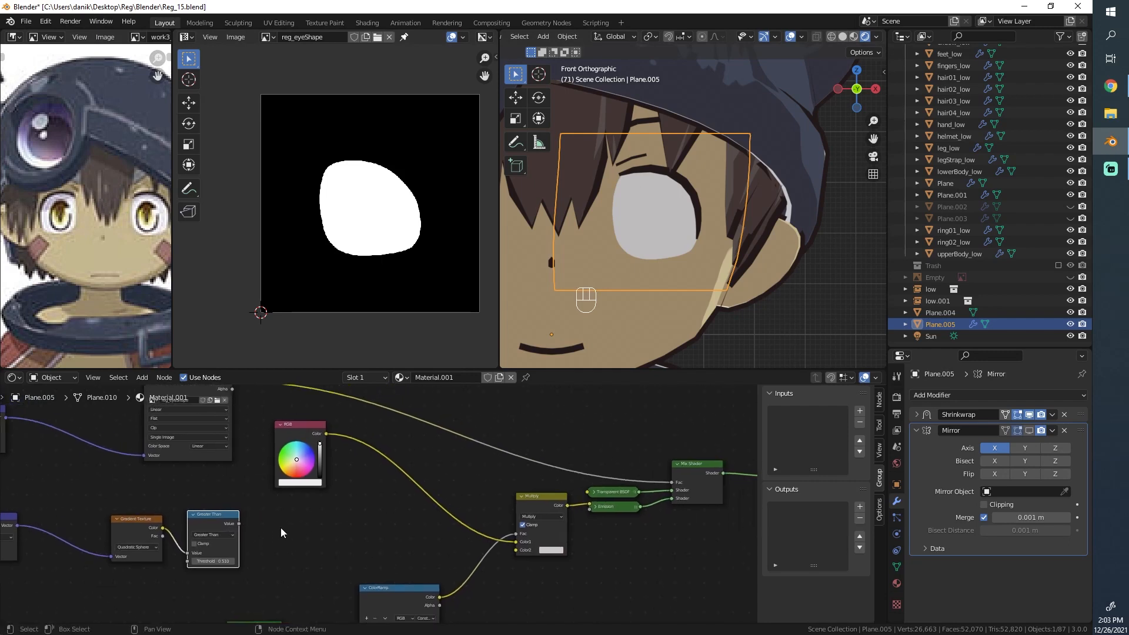
scroll(48, 259, "up", 2)
scroll(378, 473, "down", 1)
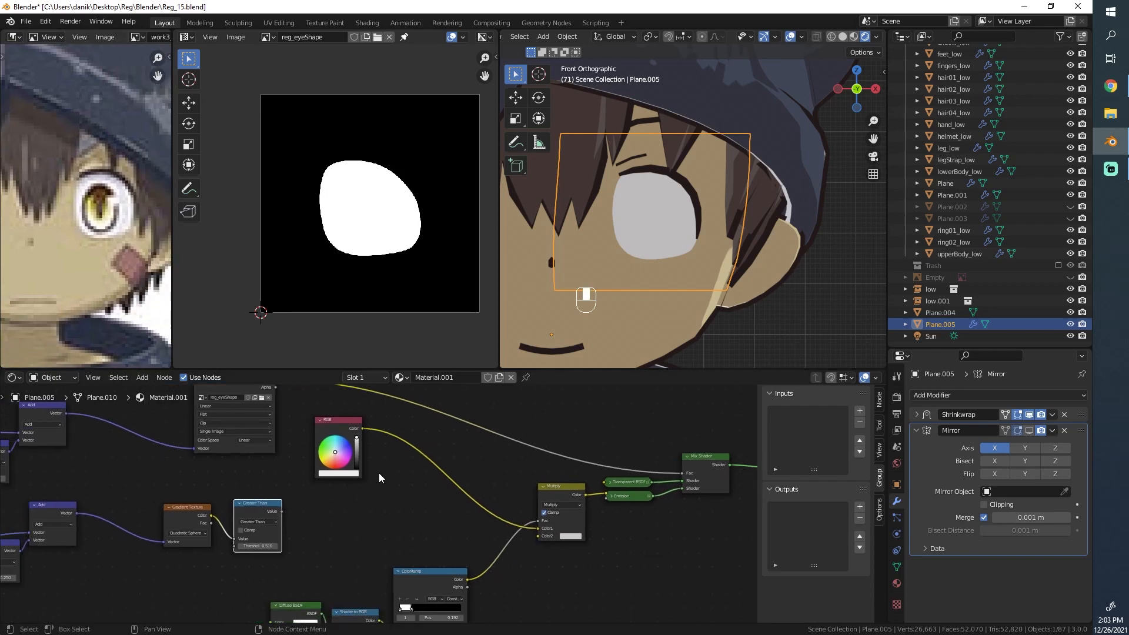
Insert a MixRGB node between the RGB and Multiply nodes, and connect the Greater Than value to its Fac.
key("shift+a")
mouse_move(357, 509)
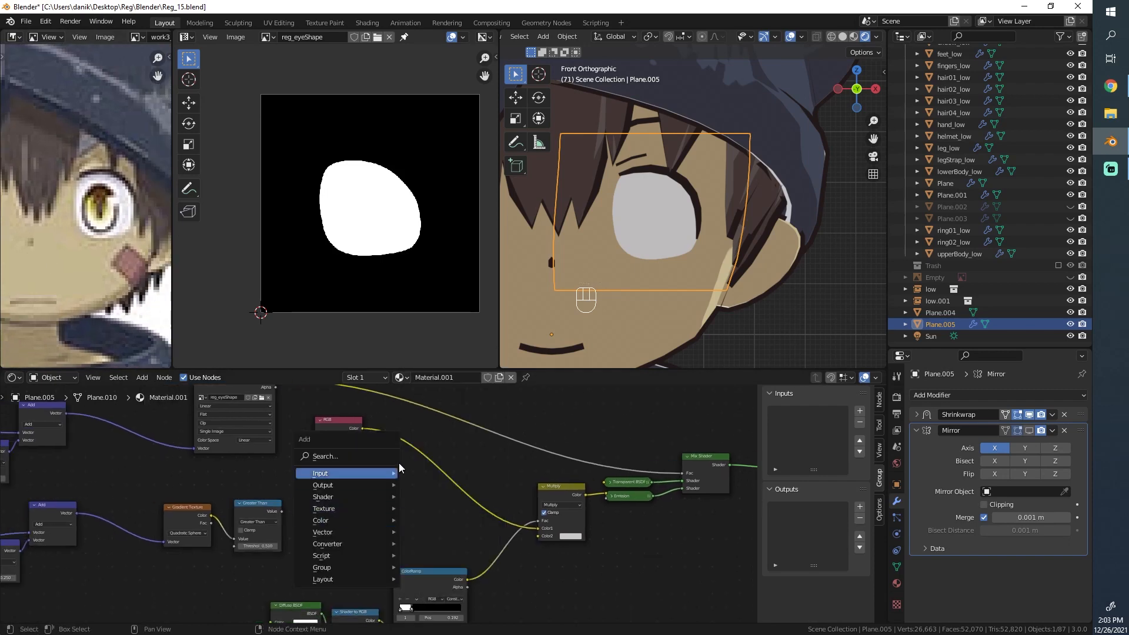
key("shift+a")
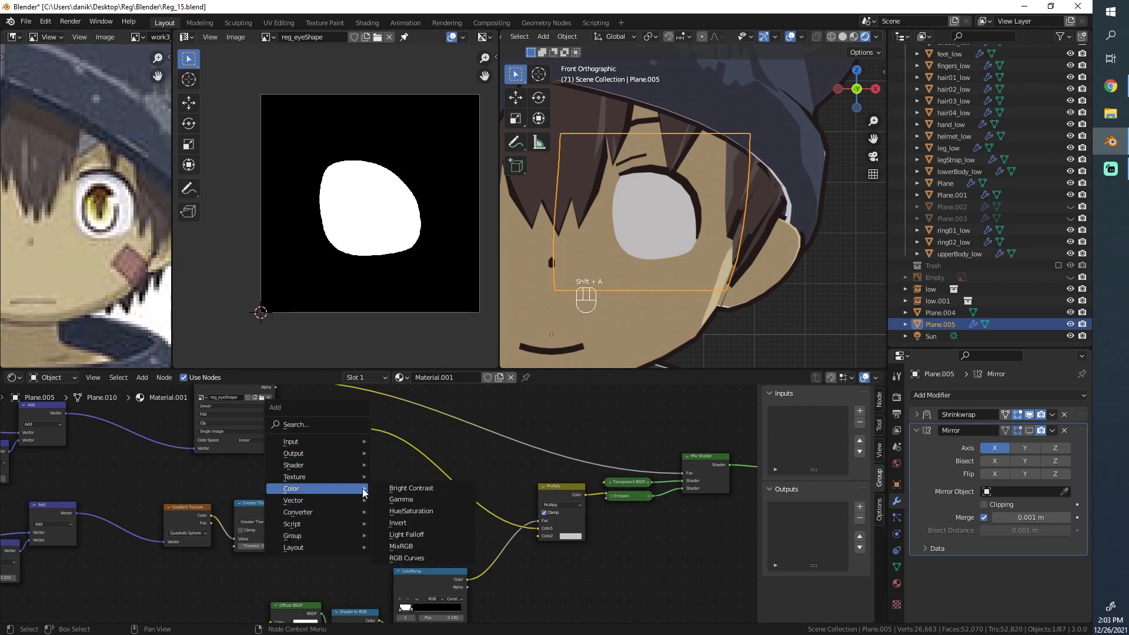
left_click(405, 544)
left_click(379, 436)
scroll(408, 438, "up", 3)
left_click_drag(412, 439, 418, 465)
left_click_drag(256, 513, 405, 493)
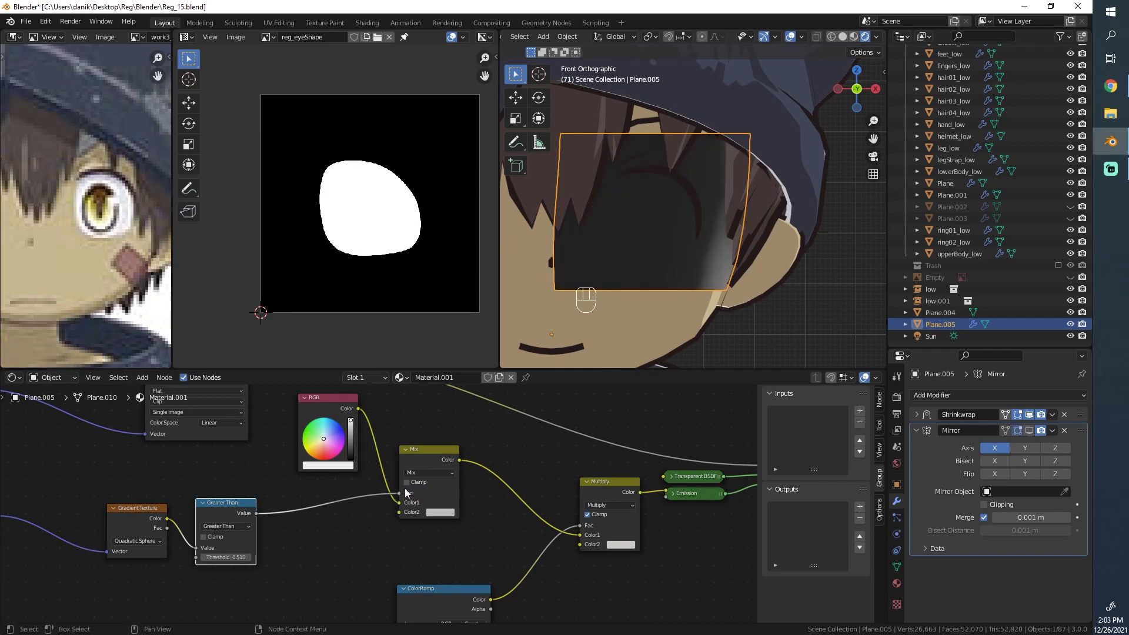
Set the Mix node's Color2 to a yellowish green for the iris, comparing it with the reference image's eye.
left_click(445, 511)
left_click_drag(470, 435, 442, 425)
scroll(75, 202, "up", 7)
scroll(79, 203, "down", 2)
scroll(337, 205, "down", 1)
scroll(385, 503, "up", 1)
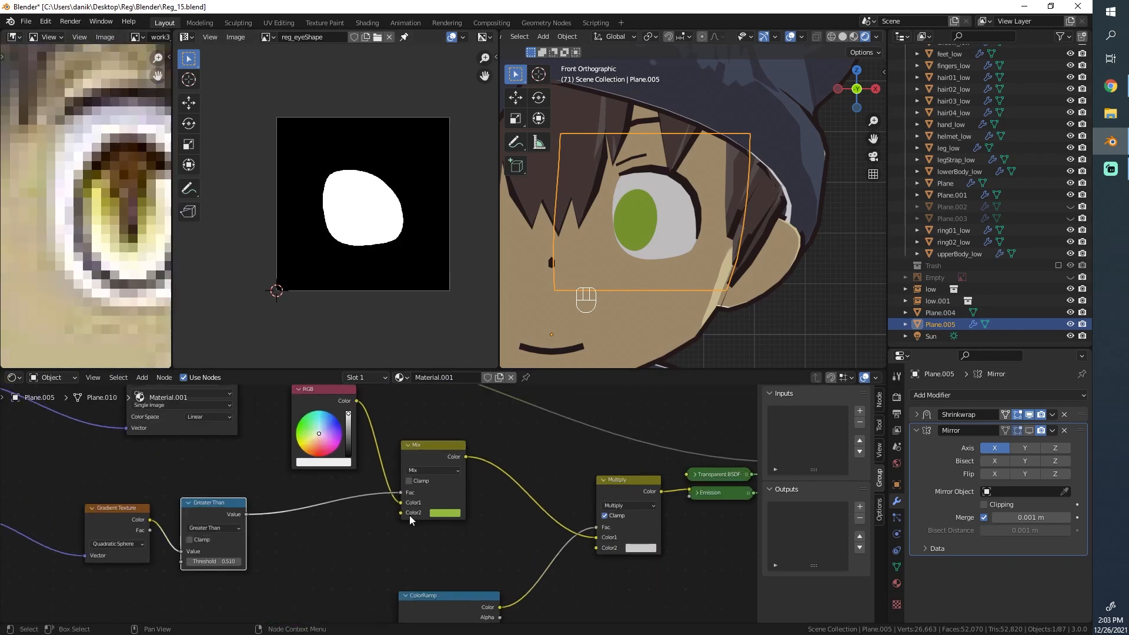
Move the Diffuse BSDF, Shader to RGB and ColorRamp nodes farther below the main node chain.
scroll(410, 520, "down", 5)
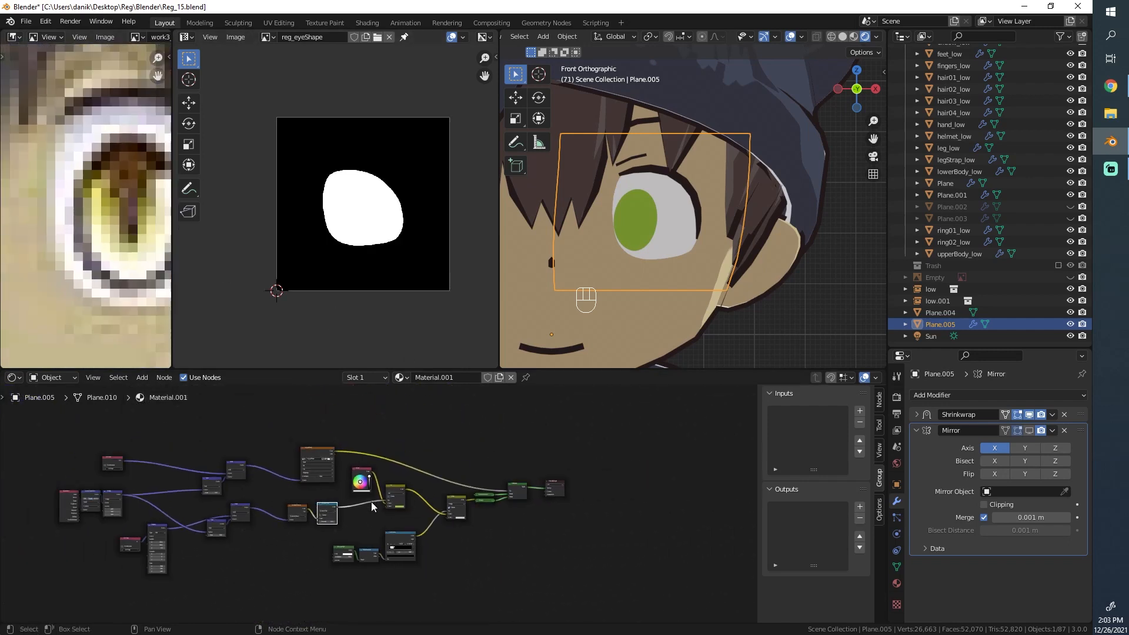
key("alt+a")
key("b")
left_click_drag(518, 596, 321, 527)
key("g")
left_click(349, 550)
Move the Multiply, Transparent BSDF, Emission, Mix Shader and Material Output nodes away from the Mix node to free up space.
key("alt+a")
key("b")
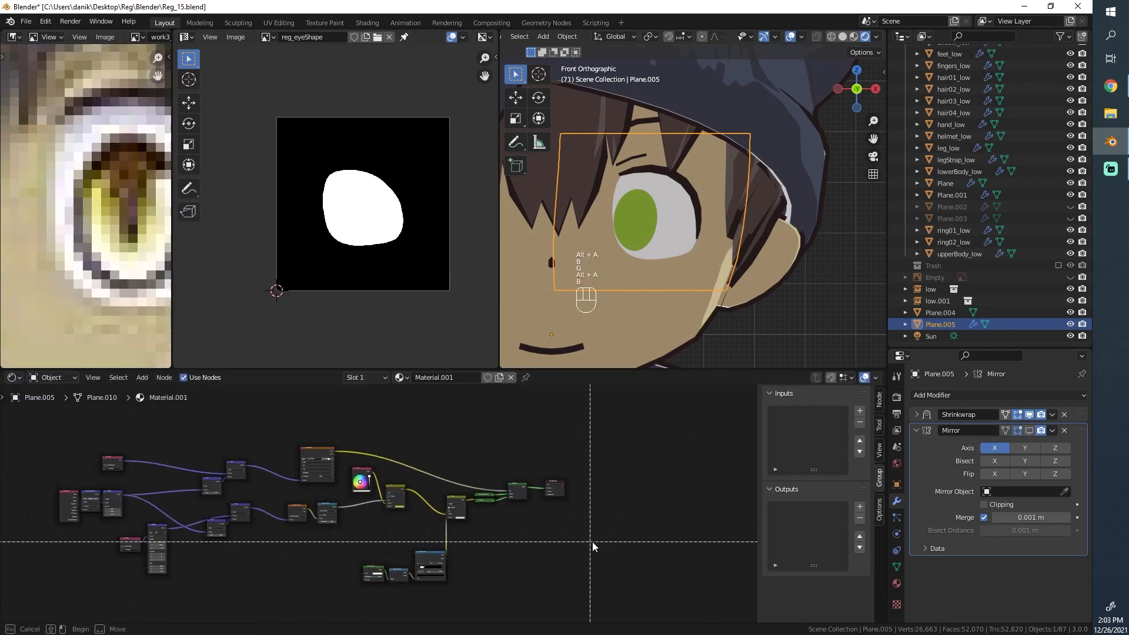
left_click_drag(591, 541, 405, 455)
key("g")
left_click(489, 459)
scroll(112, 188, "up", 3)
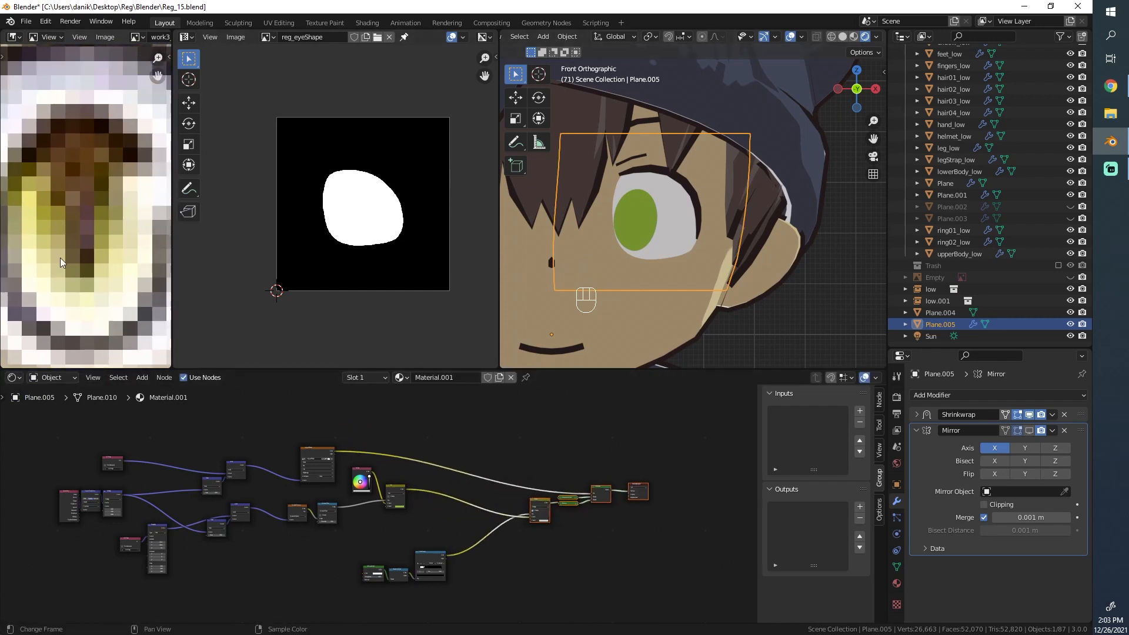
Move the Mix node and the Diffuse BSDF, Shader to RGB and ColorRamp group farther from the Greater Than node to make space.
scroll(664, 129, "up", 3)
scroll(383, 544, "up", 2)
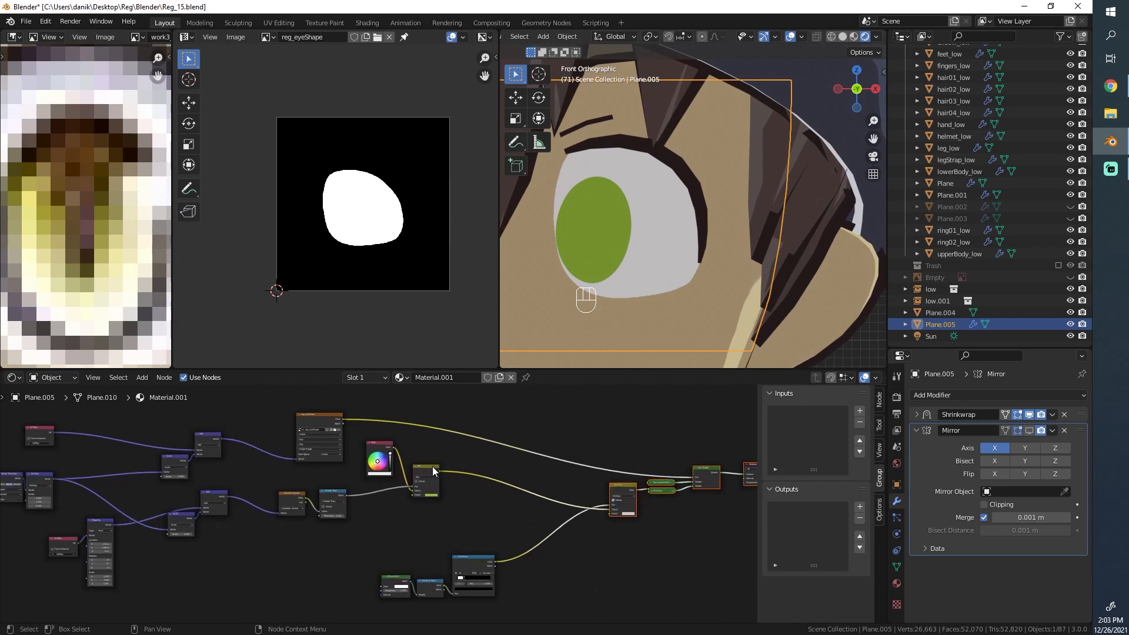
scroll(432, 466, "up", 1)
left_click(433, 467)
key("g")
left_click(494, 478)
key("alt+a")
middle_click_drag(414, 513, 430, 461)
scroll(430, 461, "up", 3)
key("b")
left_click_drag(559, 581, 372, 520)
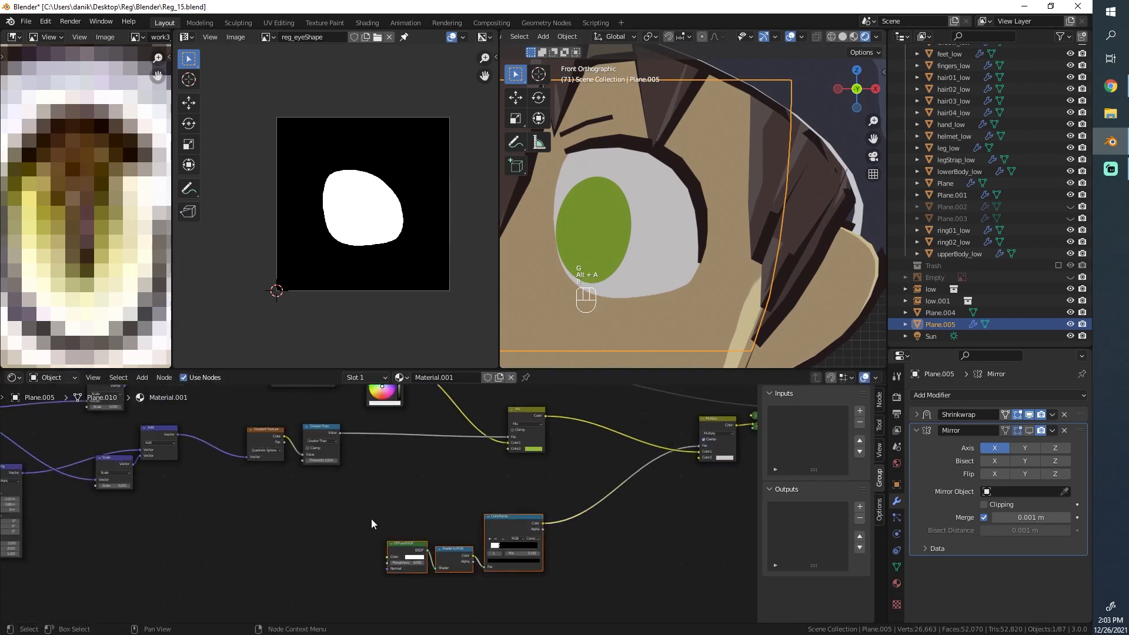
key("g")
left_click(432, 525)
Add a Gradient Texture node below the Greater Than node and connect its Color to the Mix node's Color2.
scroll(402, 453, "up", 1)
key("shift+a")
mouse_move(402, 453)
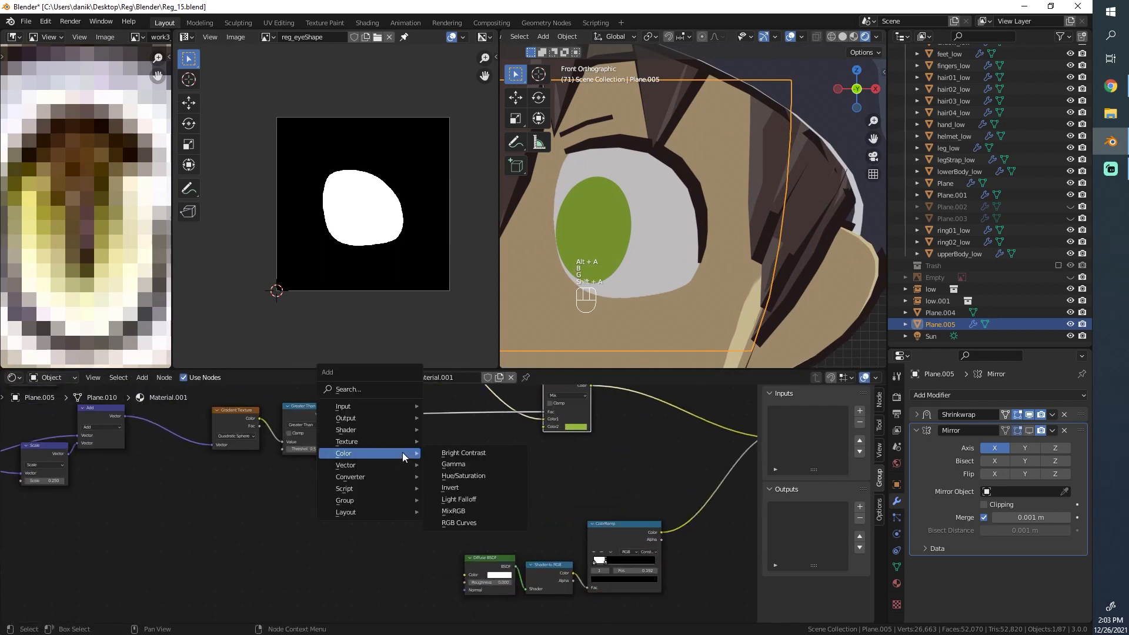
mouse_move(354, 444)
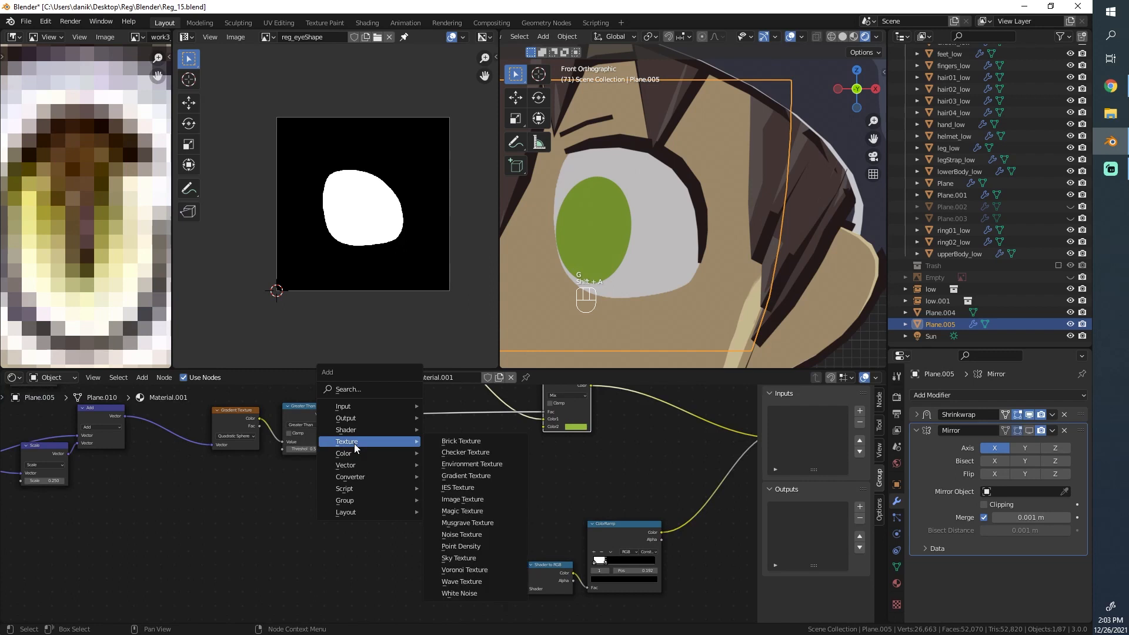
left_click(466, 475)
left_click(333, 511)
scroll(333, 511, "up", 1)
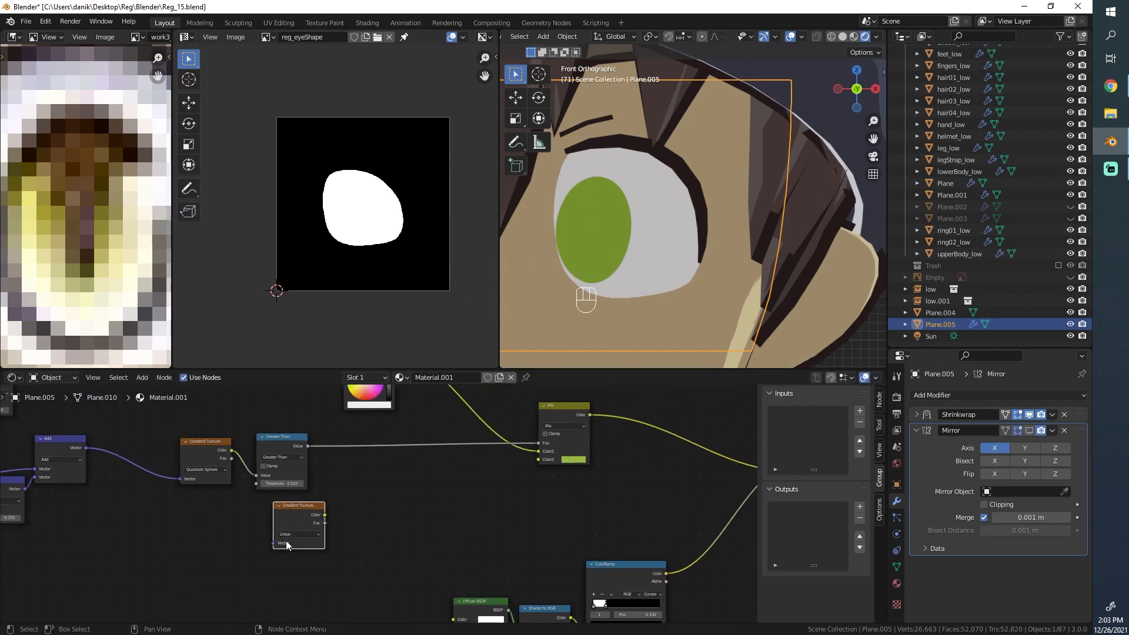
left_click_drag(323, 515, 535, 459)
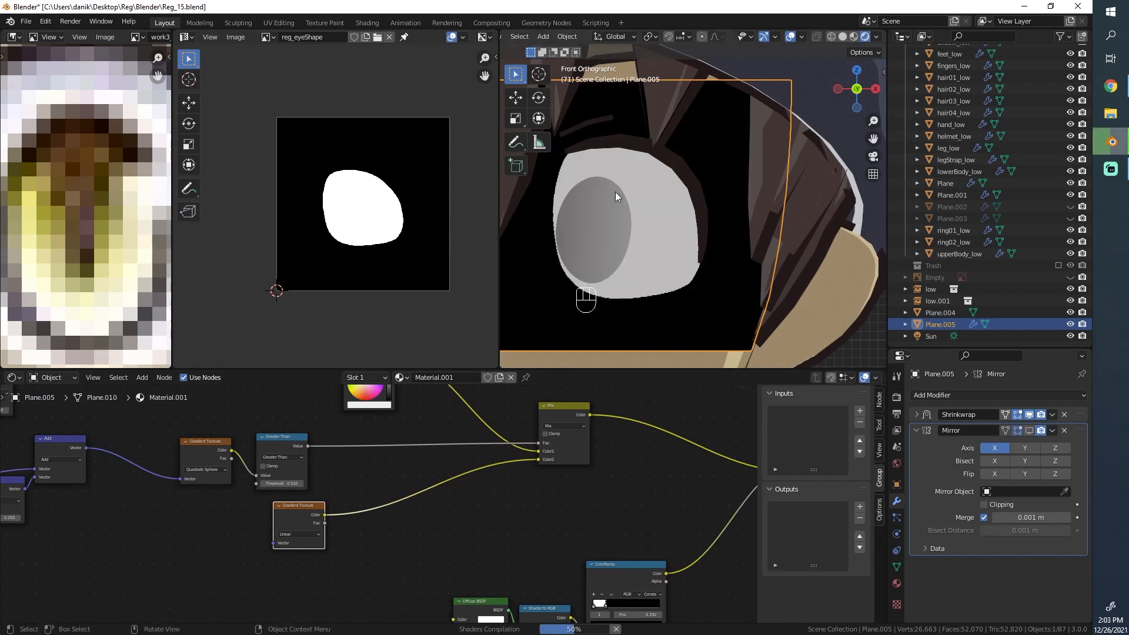
Duplicate the UV Map and Mapping nodes and connect the copied Mapping's Vector to the linear Gradient Texture.
middle_click_drag(279, 515, 524, 524)
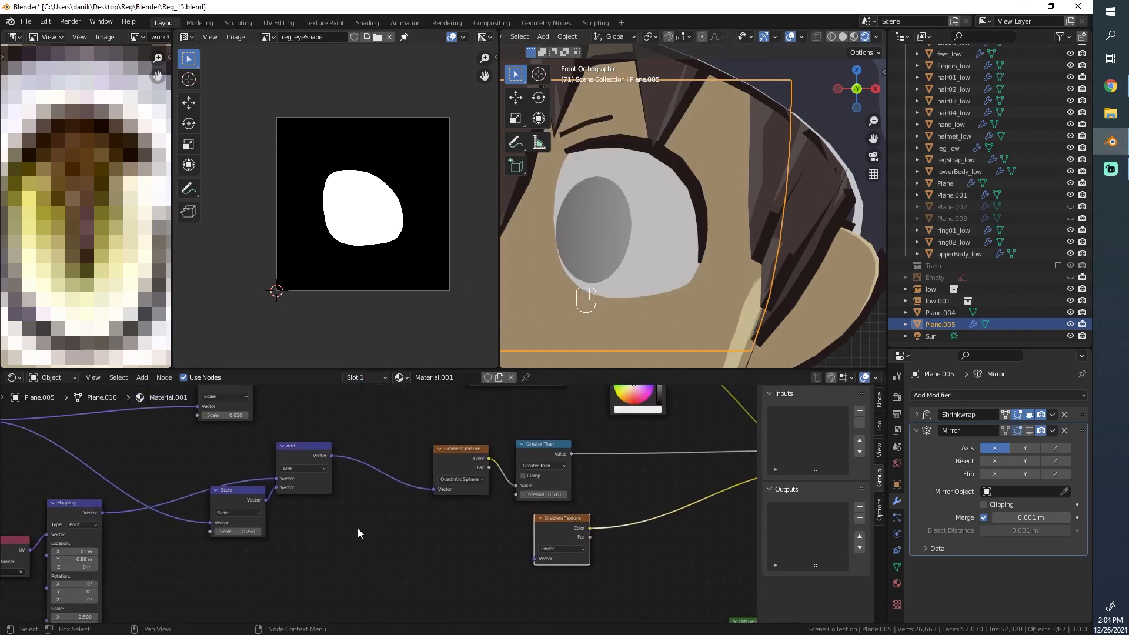
scroll(358, 527, "down", 3)
middle_click_drag(358, 528, 540, 459)
key("alt+a")
key("b")
left_click_drag(371, 581, 241, 458)
middle_click_drag(386, 494, 301, 476)
key("shift+d")
left_click(550, 503)
scroll(482, 500, "up", 1)
middle_click_drag(542, 490, 365, 516)
scroll(481, 500, "up", 2)
scroll(365, 515, "up", 3)
left_click_drag(381, 481, 460, 487)
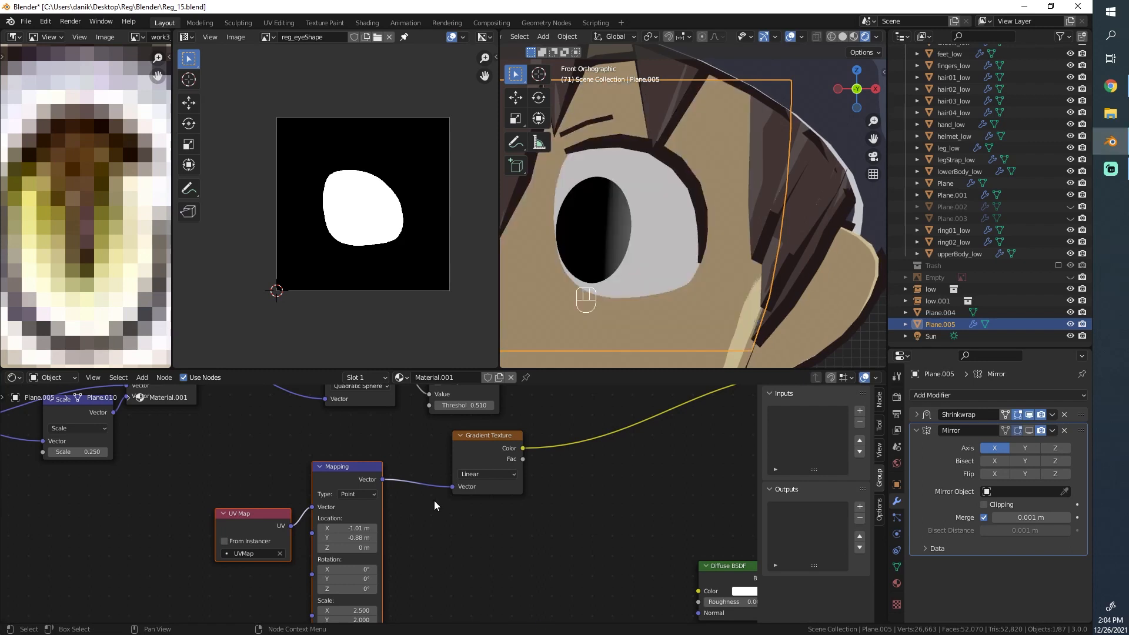
Set the duplicated Mapping node's Z rotation to 90°.
mouse_move(348, 588)
left_mouse_down()
mouse_move(282, 589)
mouse_move(365, 589)
left_mouse_up()
left_click(348, 590)
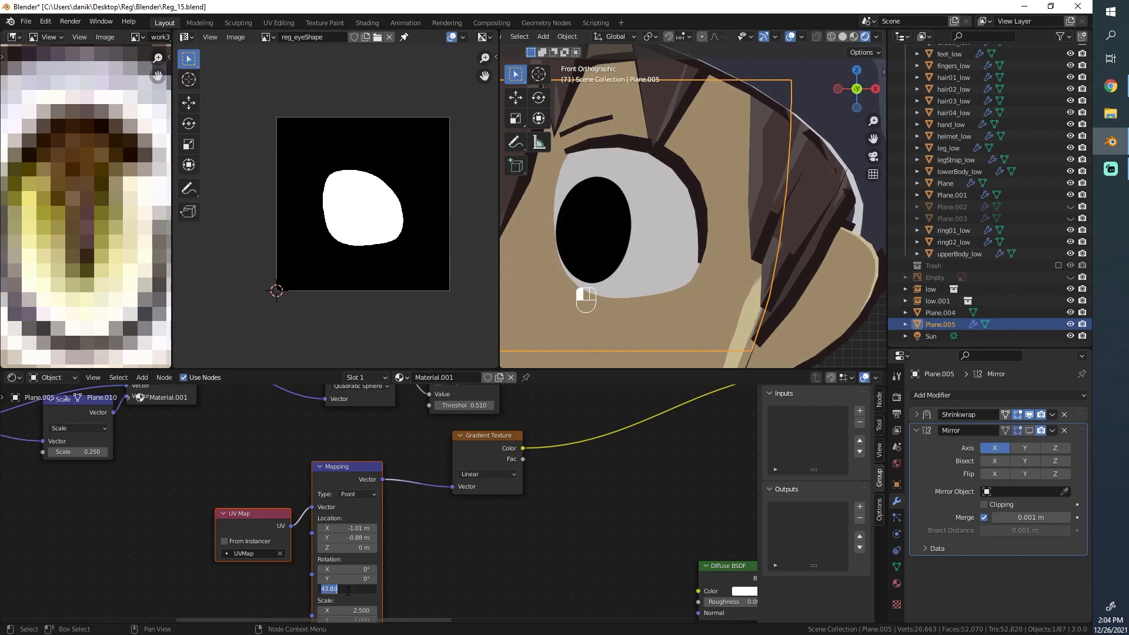
key("Return")
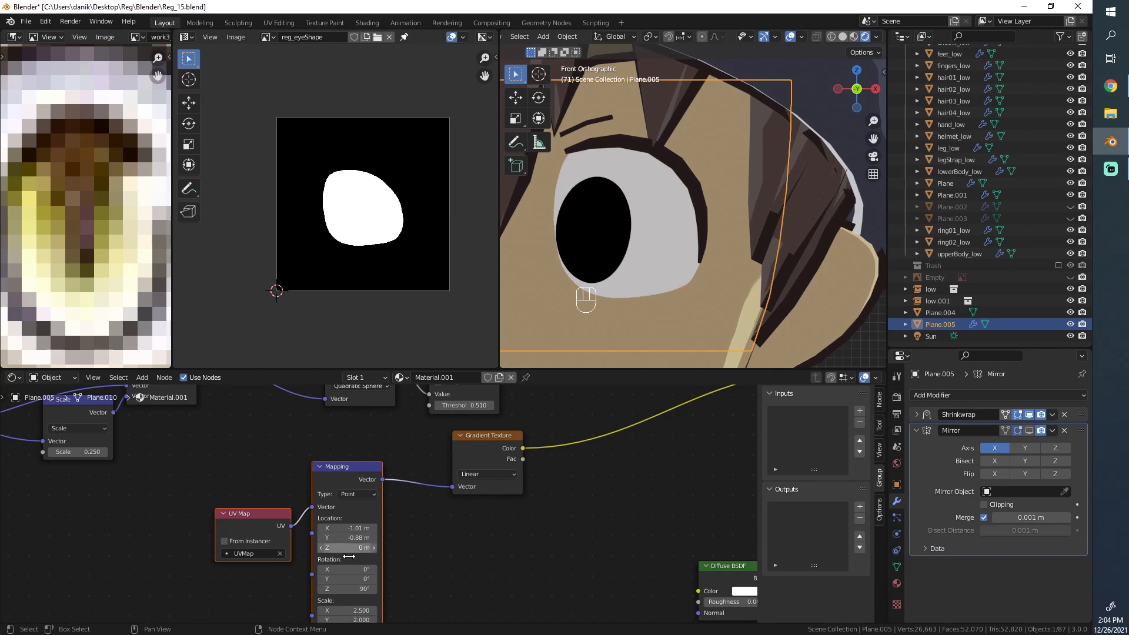
Reset the duplicated Mapping node's scale to 1 on the X, Y and Z axes.
scroll(349, 556, "down", 1)
left_click(360, 587)
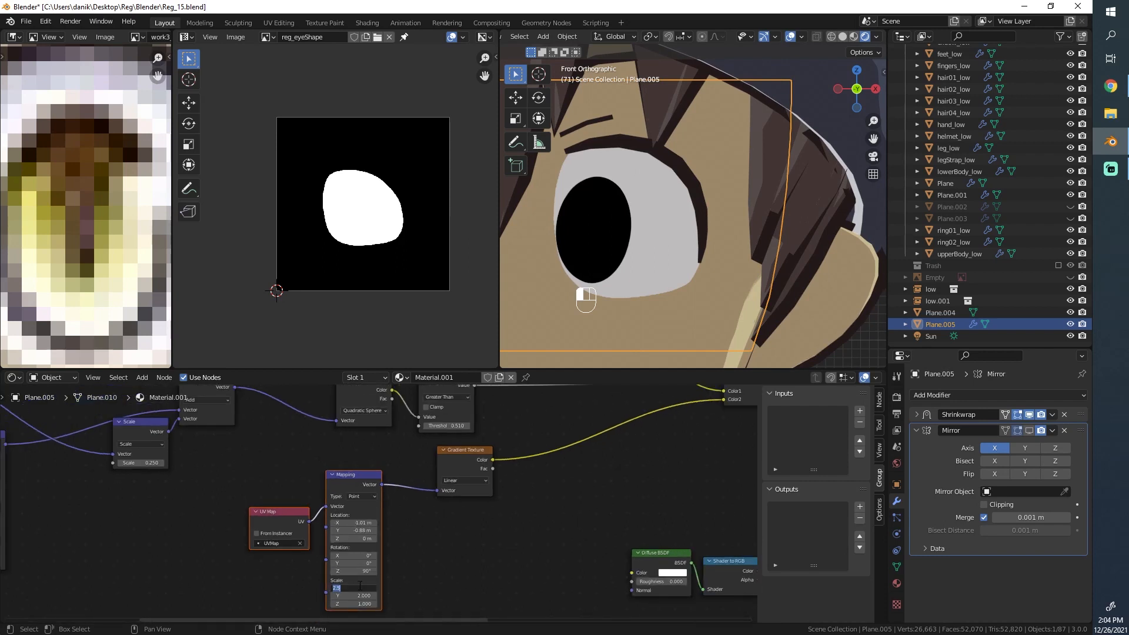
type("0")
key("Tab")
type("0")
key("Return")
key("Tab")
type("1")
key("Tab")
left_click(416, 577)
left_click(362, 569)
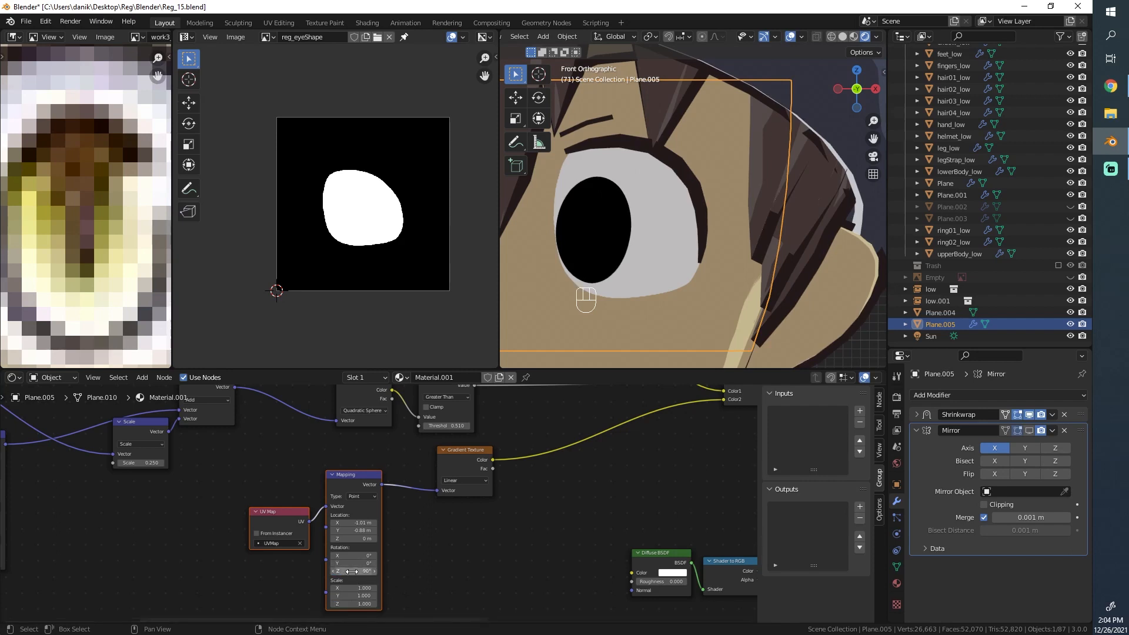
Set the duplicated Mapping node's location to X 0.8 m and Y 0 m.
left_click(360, 526)
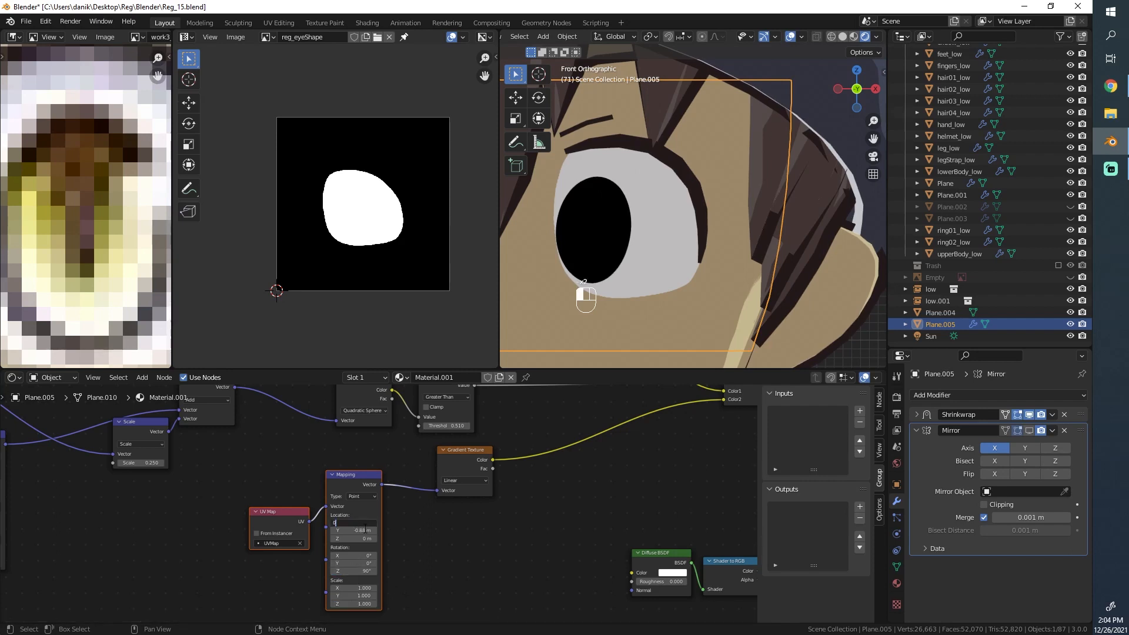
key("Tab")
type("0")
key("Return")
mouse_move(365, 522)
left_mouse_down()
mouse_move(406, 523)
mouse_move(359, 523)
mouse_move(374, 523)
left_mouse_up()
Set the duplicated Mapping node's Y scale to 2.9 and its X location to 1.8 m to sharpen the iris gradient.
scroll(348, 558, "up", 3)
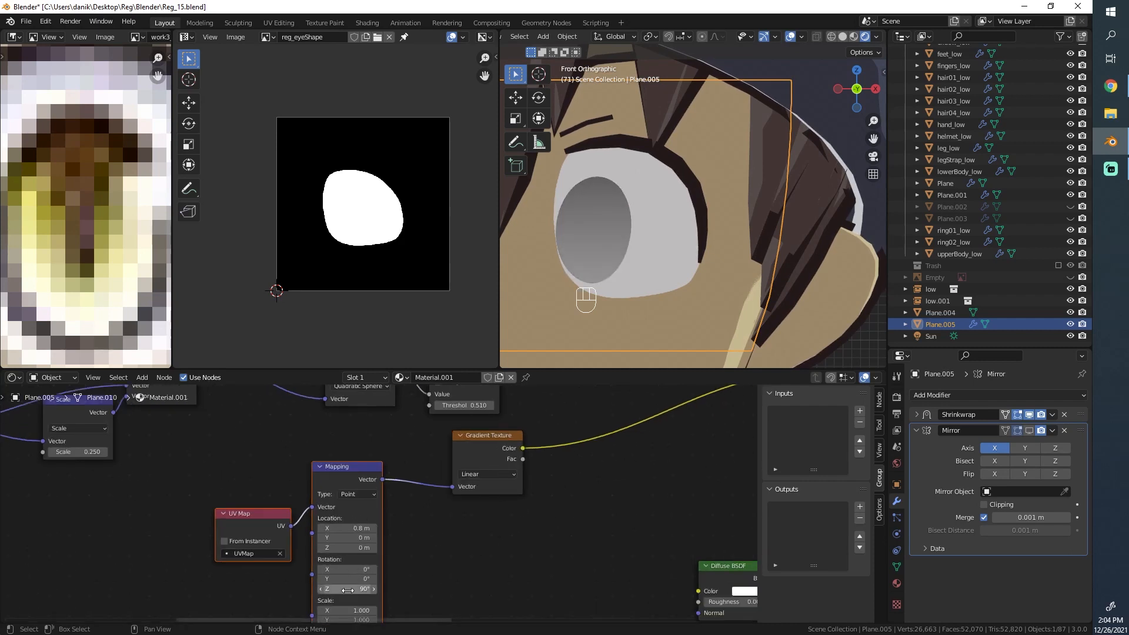
left_click_drag(339, 610, 345, 609)
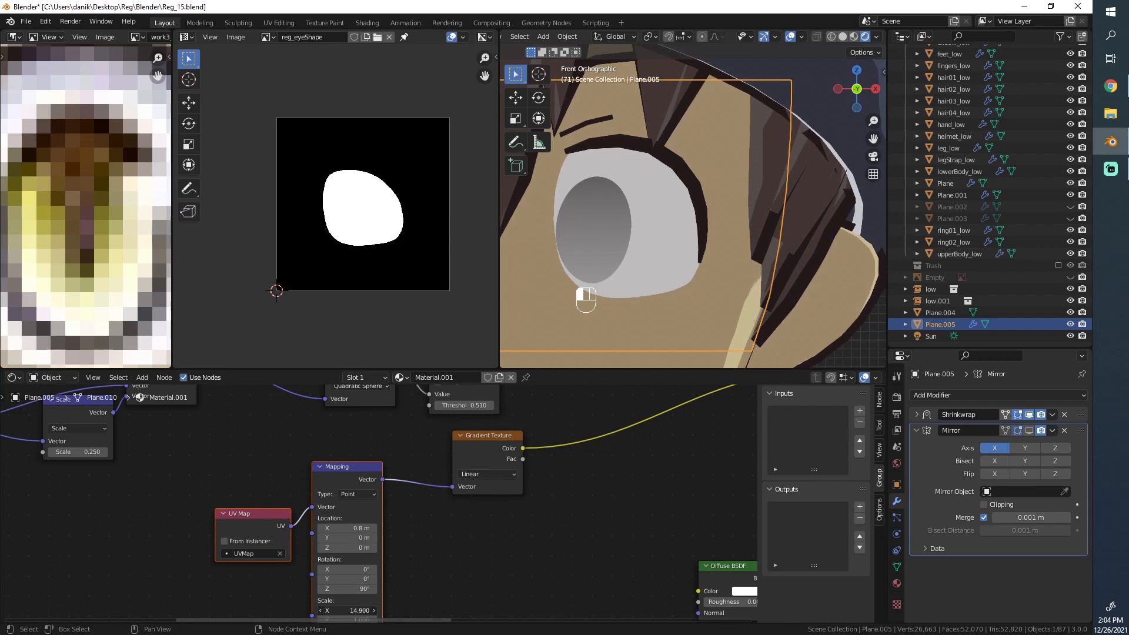
key("ctrl+z")
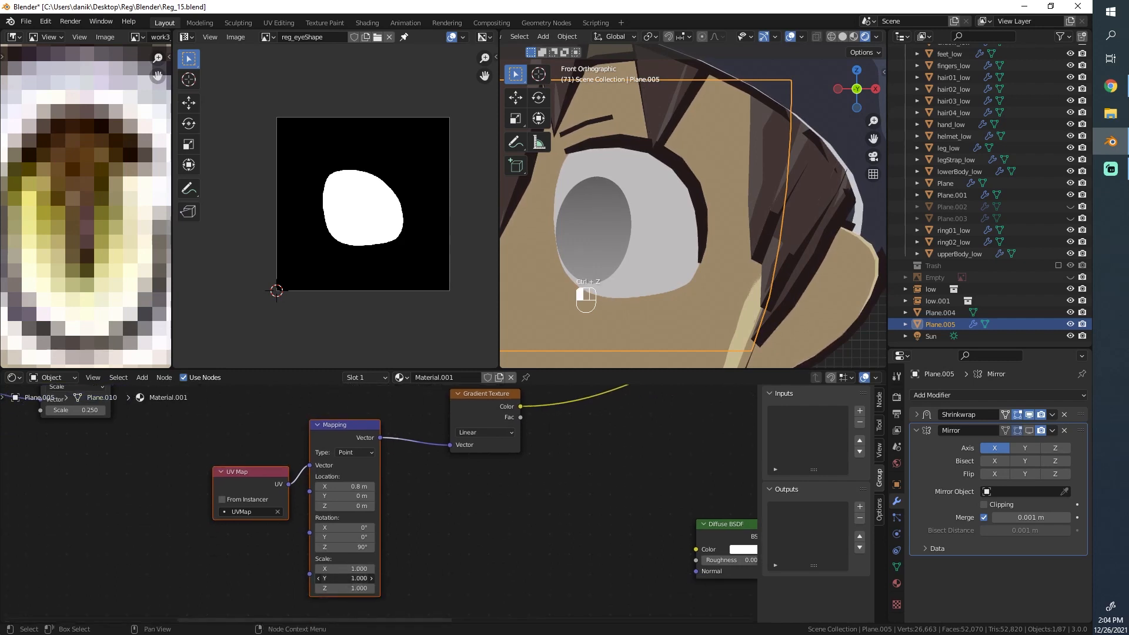
left_click_drag(353, 579, 363, 579)
left_click_drag(370, 487, 362, 486)
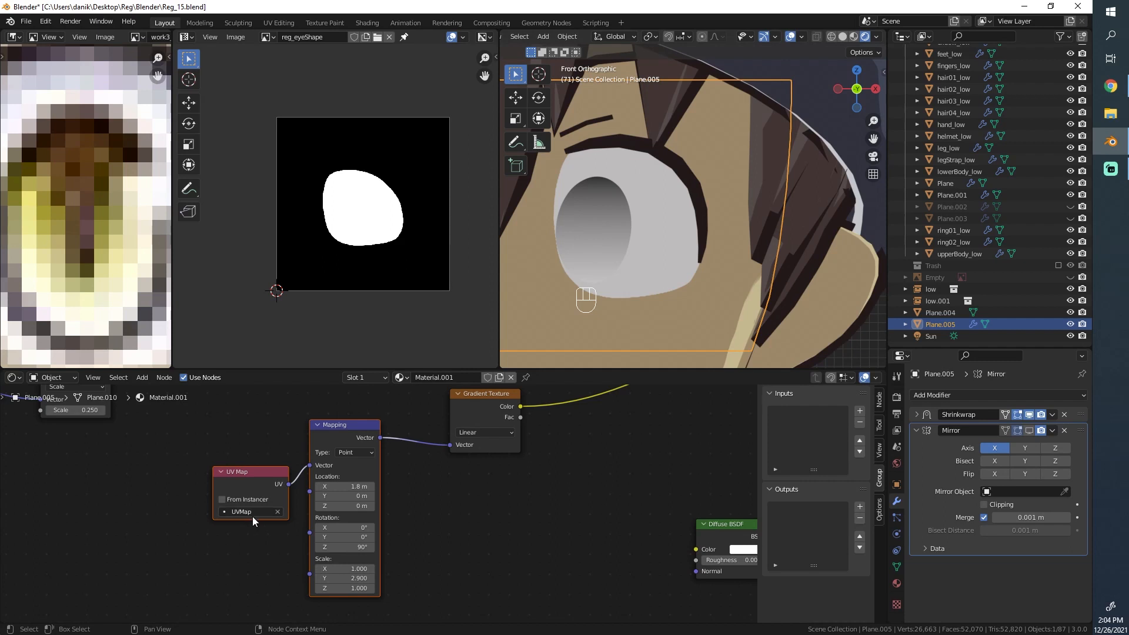
Deselect the eye plane in the 3D viewport and check the iris gradient on the face.
left_click(494, 432)
scroll(430, 414, "down", 1)
middle_click_drag(632, 217, 708, 212)
key("alt+a")
scroll(697, 235, "down", 1)
scroll(587, 248, "down", 2)
scroll(529, 458, "down", 1)
Move the linear Gradient Texture node close beside its Mapping node.
key("alt+a")
key("b")
left_click_drag(412, 578, 275, 460)
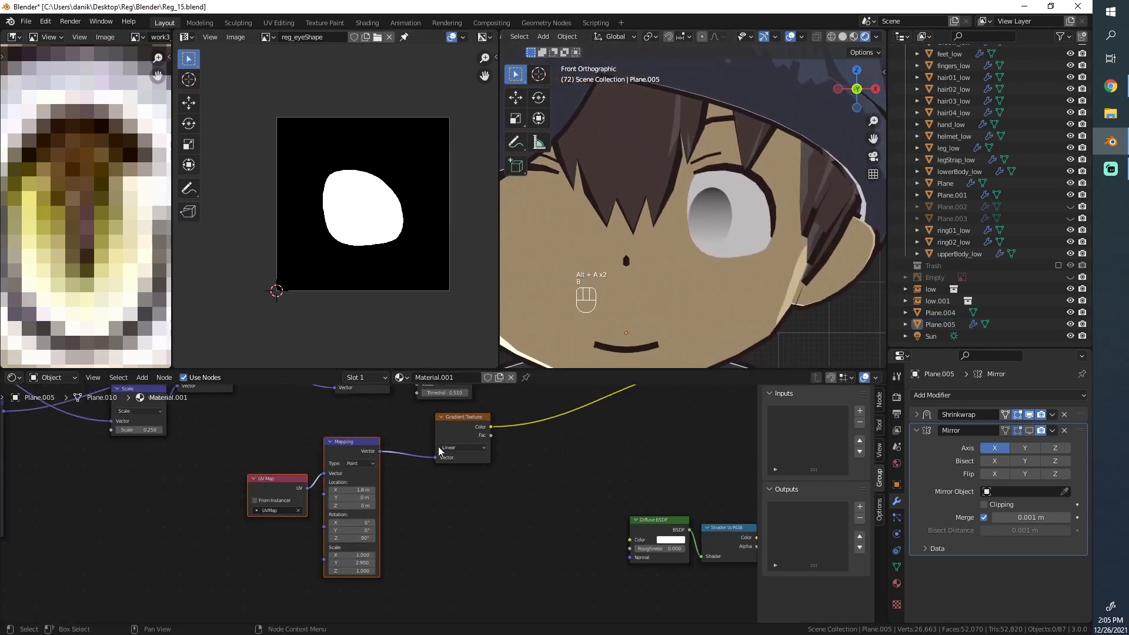
key("alt+a")
key("b")
left_click_drag(461, 559, 464, 522)
key("b")
left_click_drag(458, 442, 460, 418)
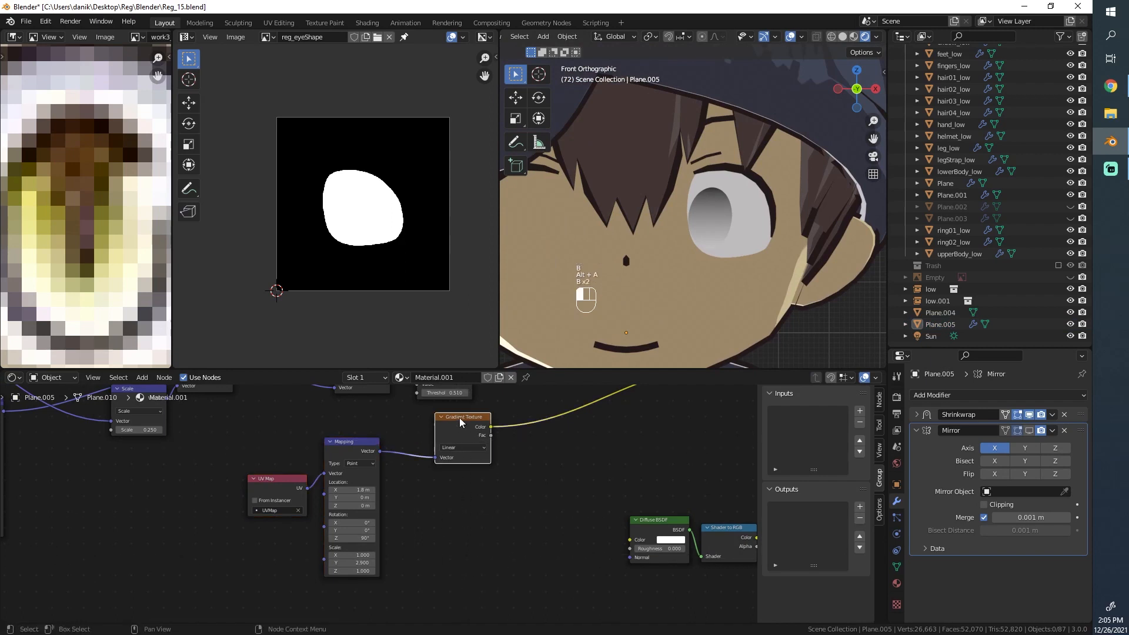
key("g")
left_click(413, 451)
Move the duplicated UV Map node up so it lines up with the Mapping node.
left_click(284, 496)
key("g")
left_click(292, 447)
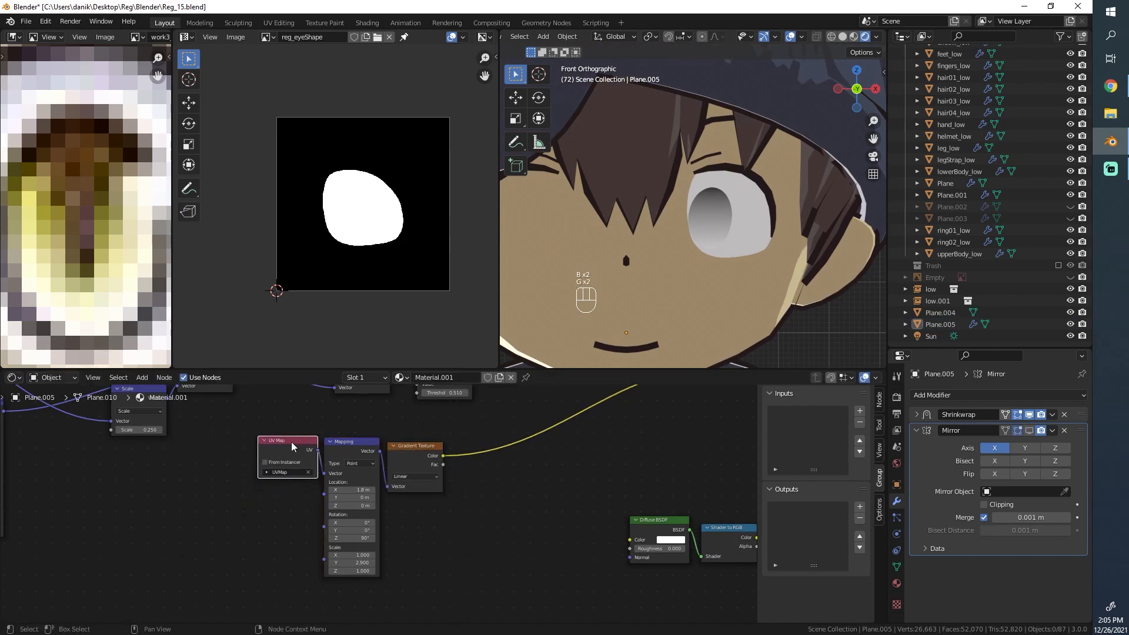
key("g")
left_click(292, 449)
Insert a MixRGB node after the linear Gradient Texture and connect the gradient's Color to its Fac.
key("shift+a")
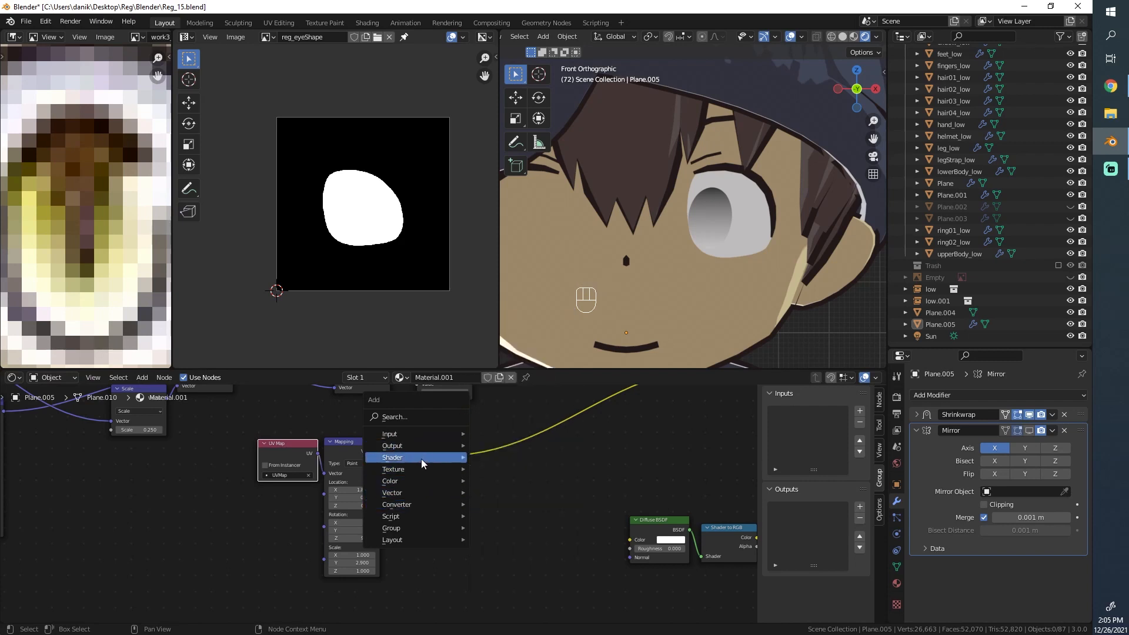
mouse_move(429, 482)
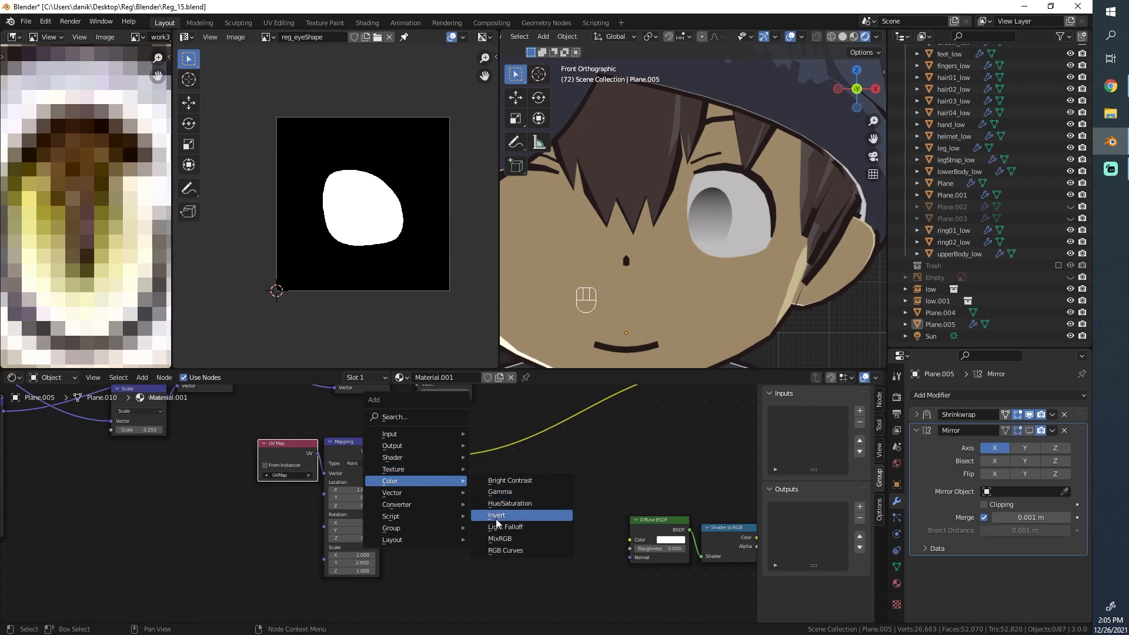
left_click(499, 538)
left_click(464, 455)
scroll(498, 491, "up", 2)
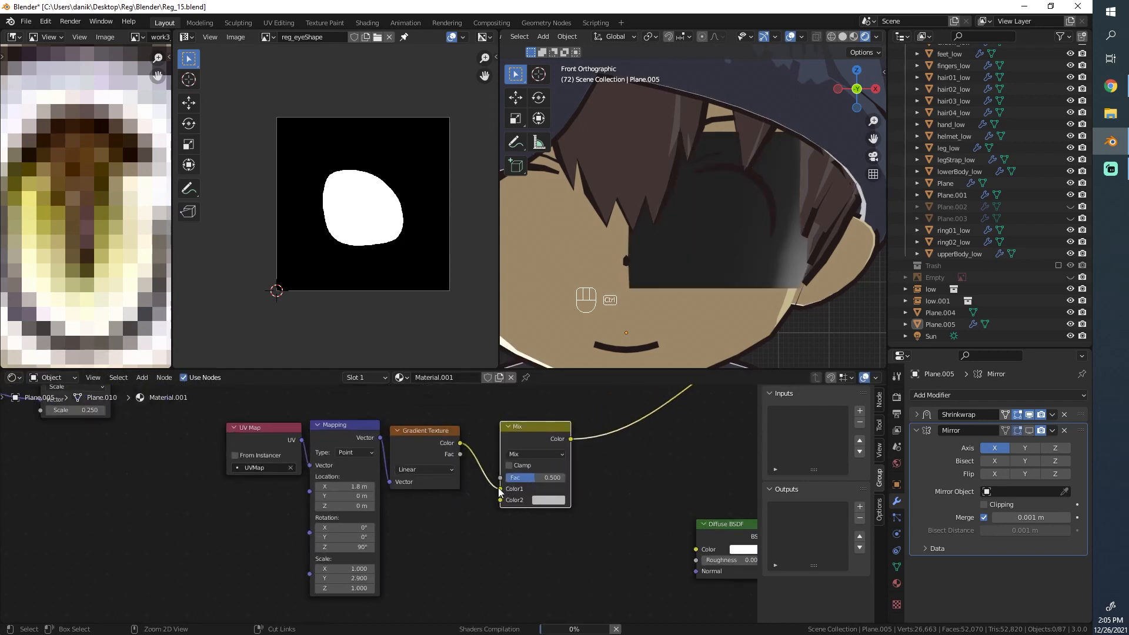
left_click_drag(498, 492, 500, 477)
scroll(483, 506, "up", 1)
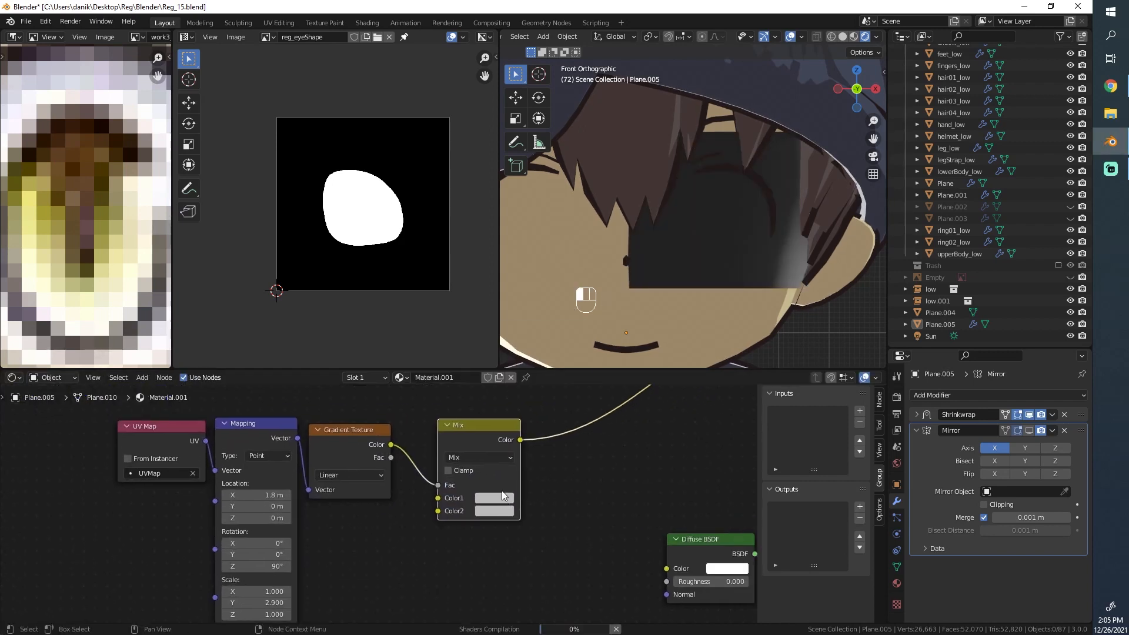
Set the new Mix node's Color1 to a saturated yellow and its Color2 to white.
left_click(494, 497)
left_click(492, 397)
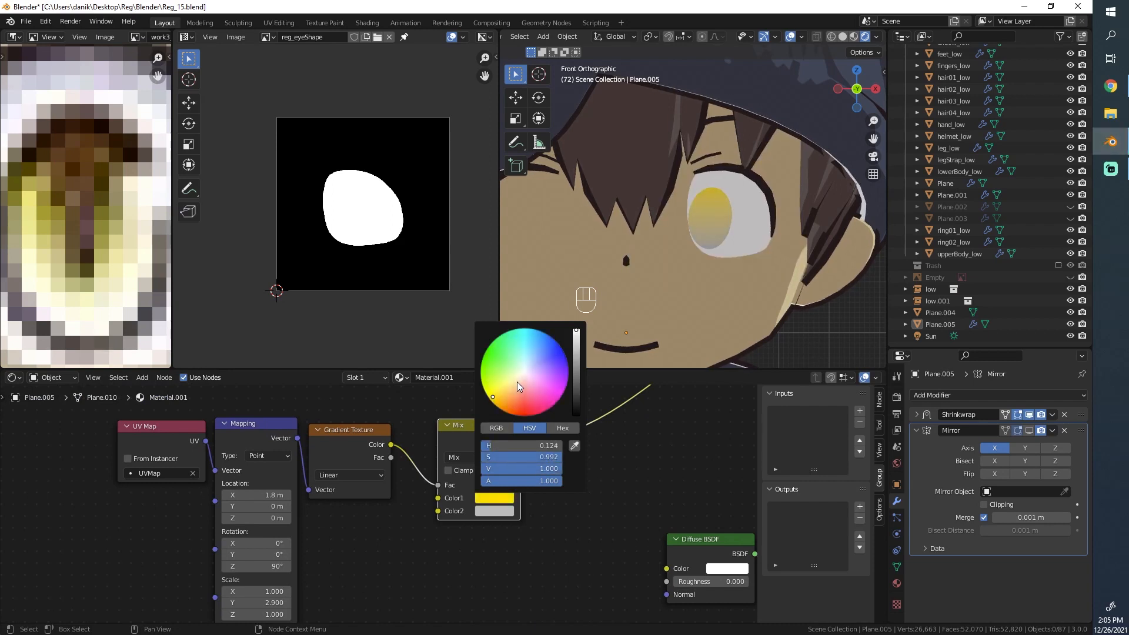
left_click(495, 512)
scroll(565, 392, "up", 10)
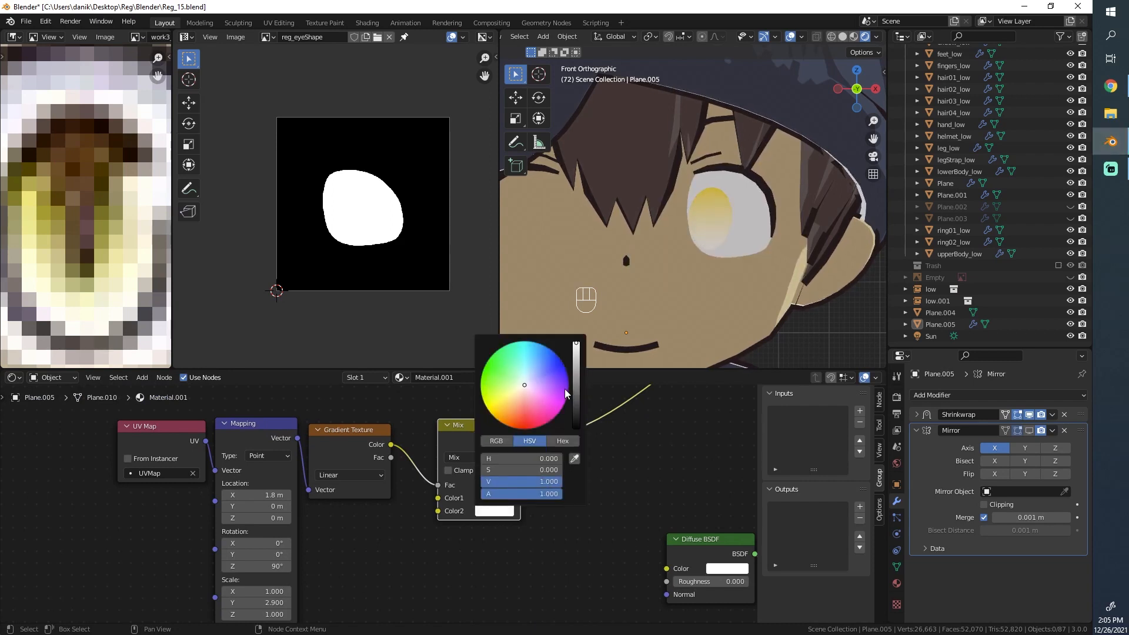
Sample the new Mix node's Color2 from the reference eye's light lower area and Color1 from its yellow iris pixels.
left_click(498, 511)
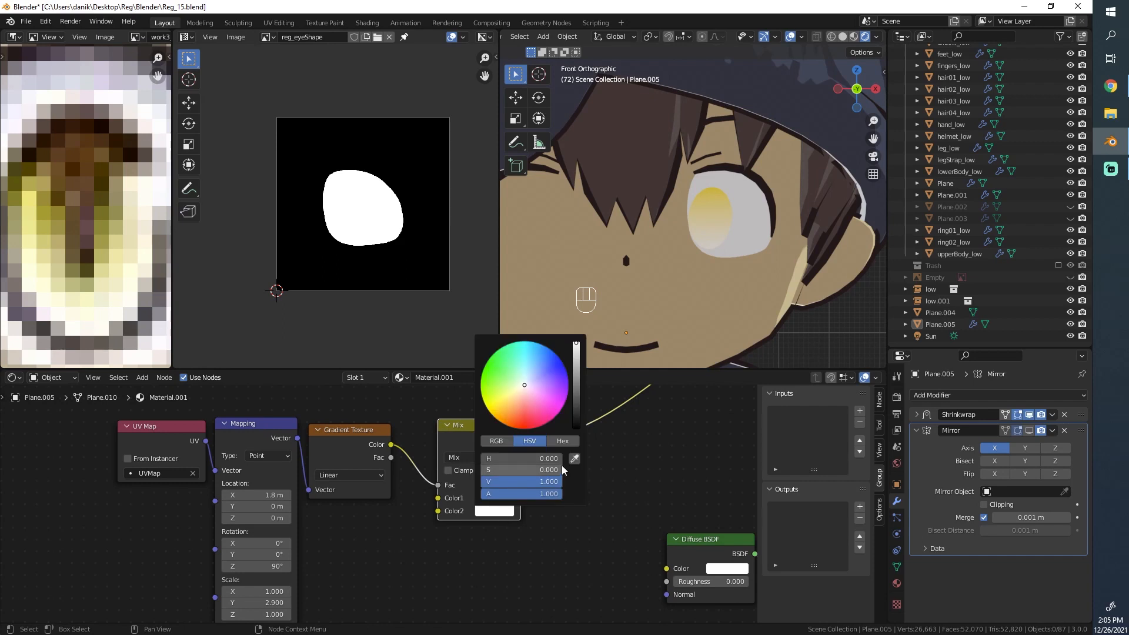
left_click(574, 461)
left_click(69, 305)
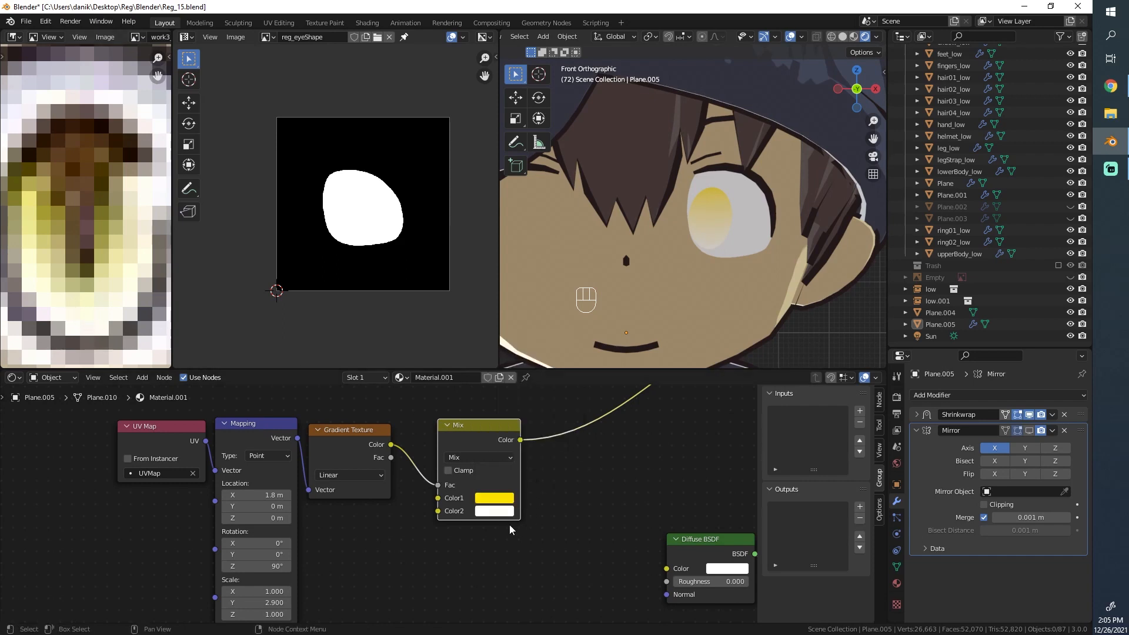
left_click(493, 501)
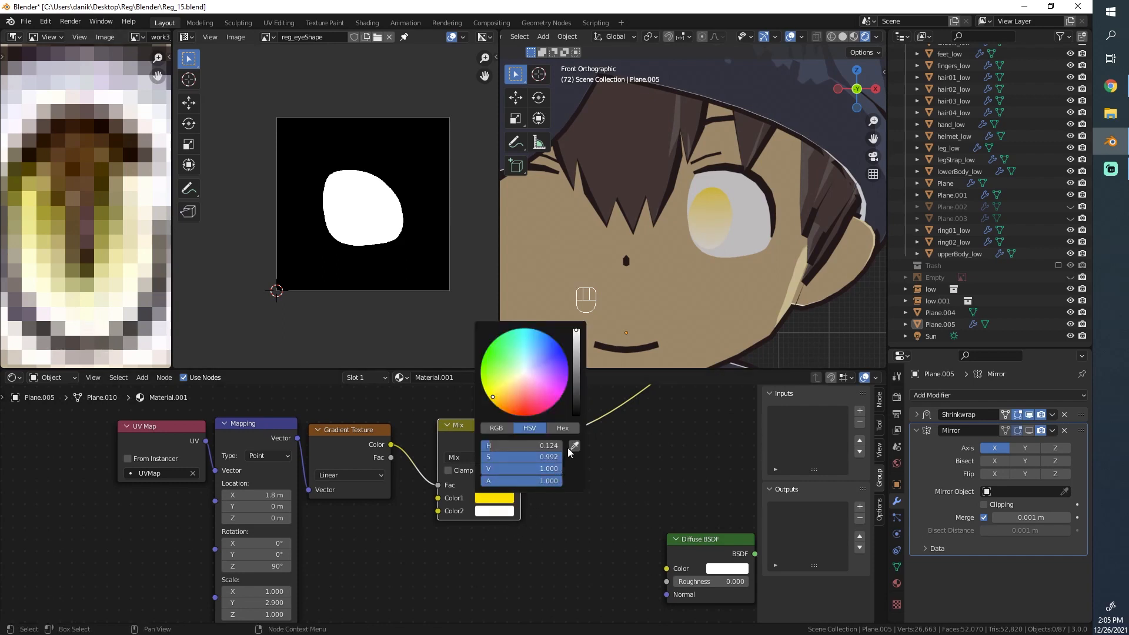
left_click(573, 446)
left_click(32, 194)
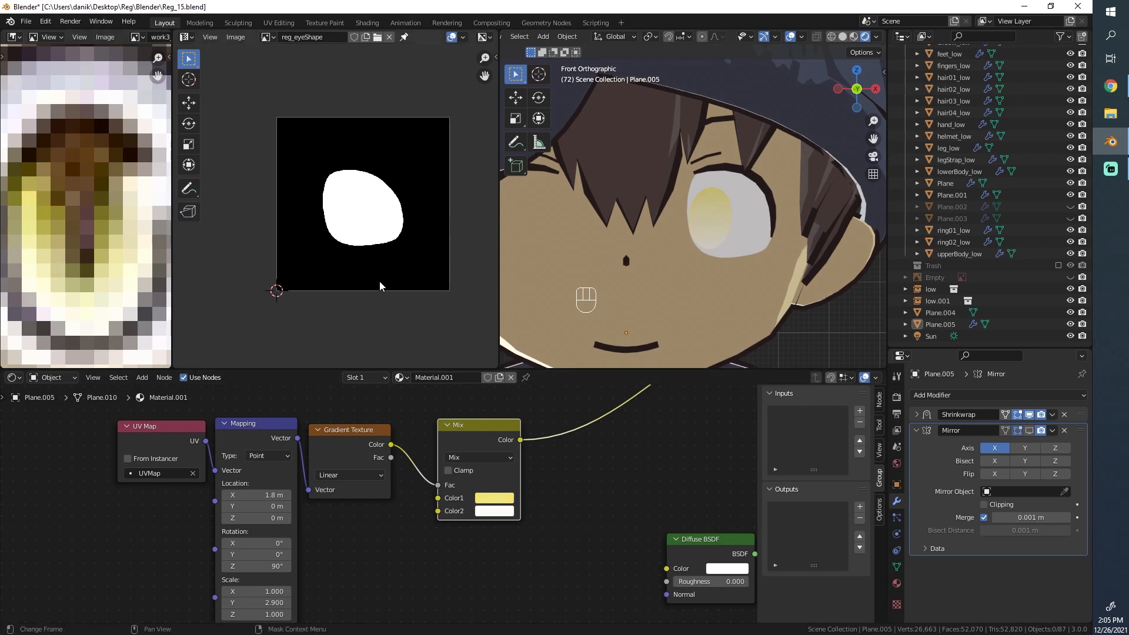
Adjust the new Mix node's Color1 to a brighter, more saturated yellow and check the iris from an angled view.
left_click(507, 500)
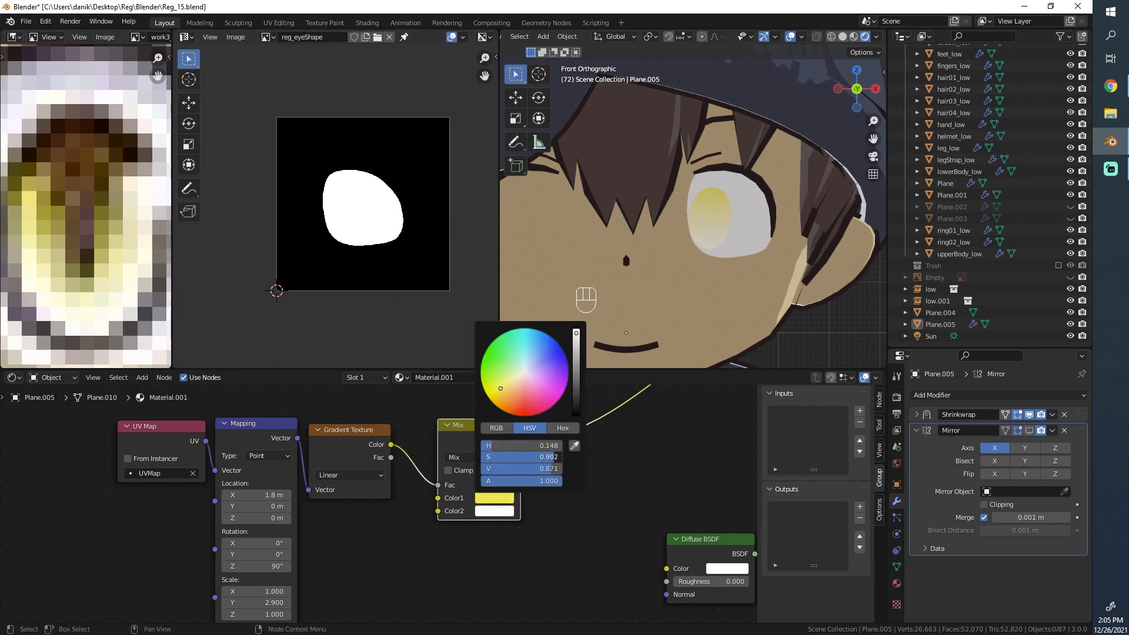
left_click_drag(552, 468, 560, 468)
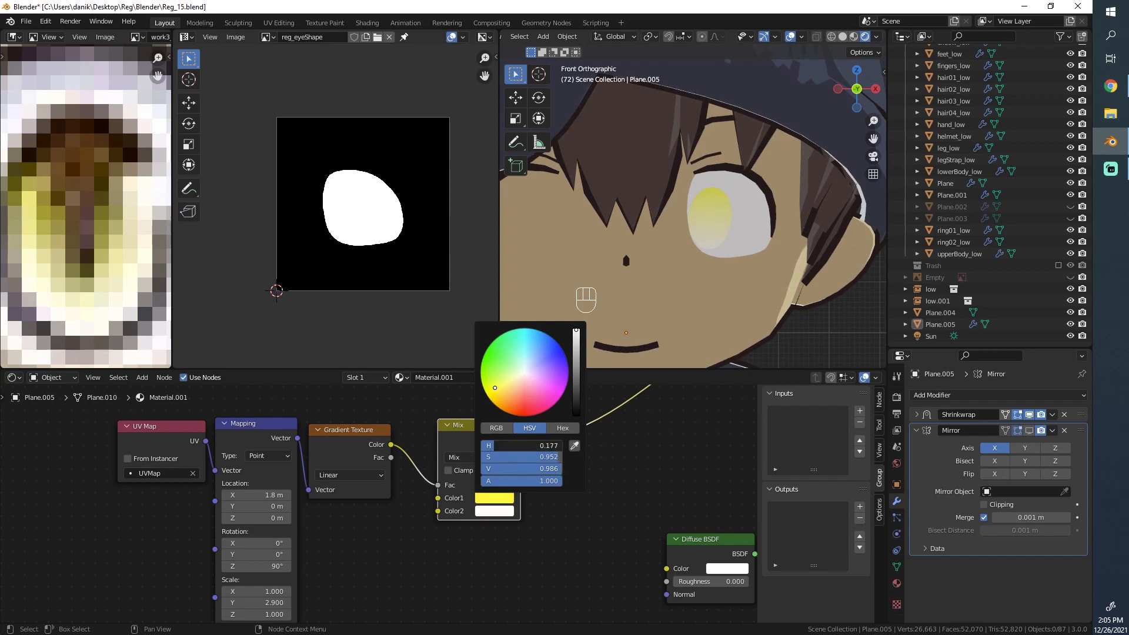
left_click_drag(529, 445, 523, 445)
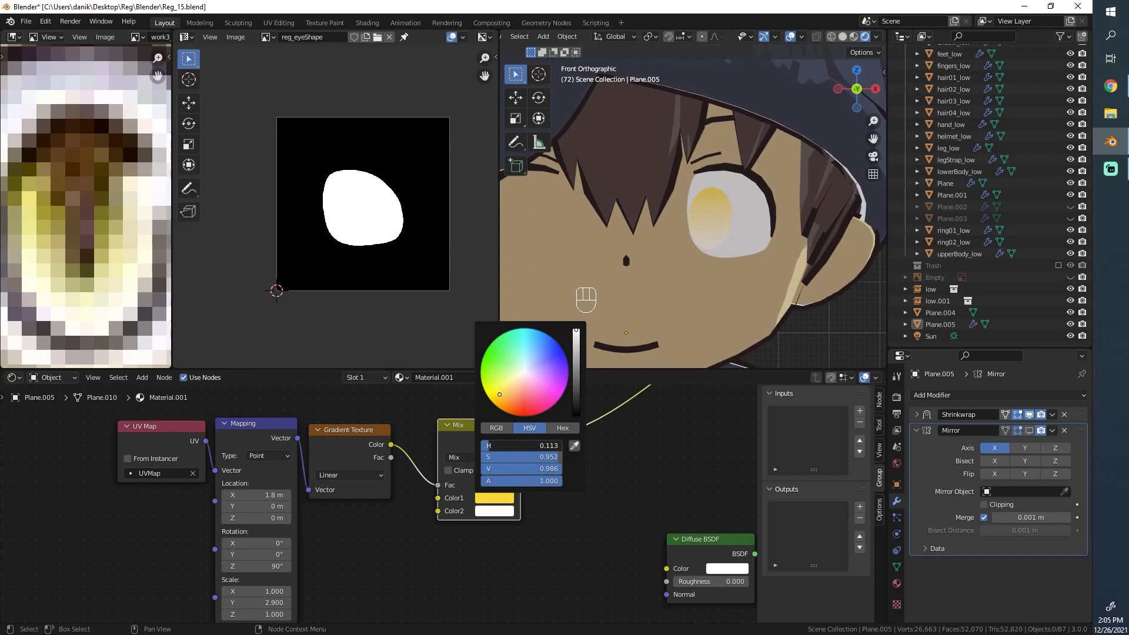
scroll(739, 257, "down", 5)
scroll(724, 260, "up", 3)
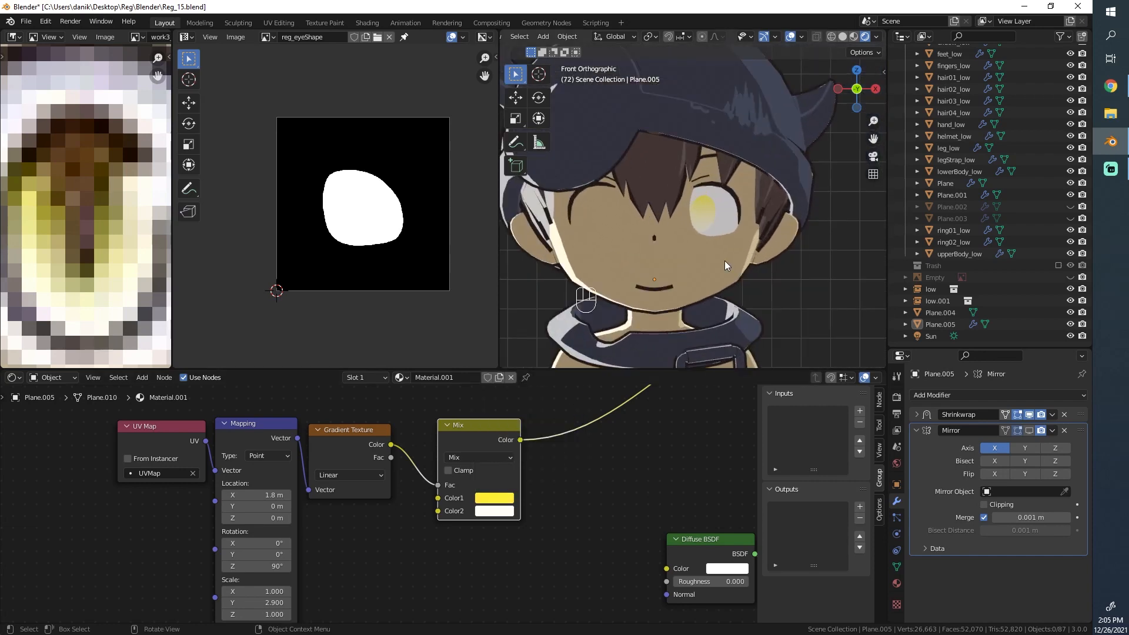
middle_click_drag(724, 260, 635, 252)
scroll(540, 441, "up", 1)
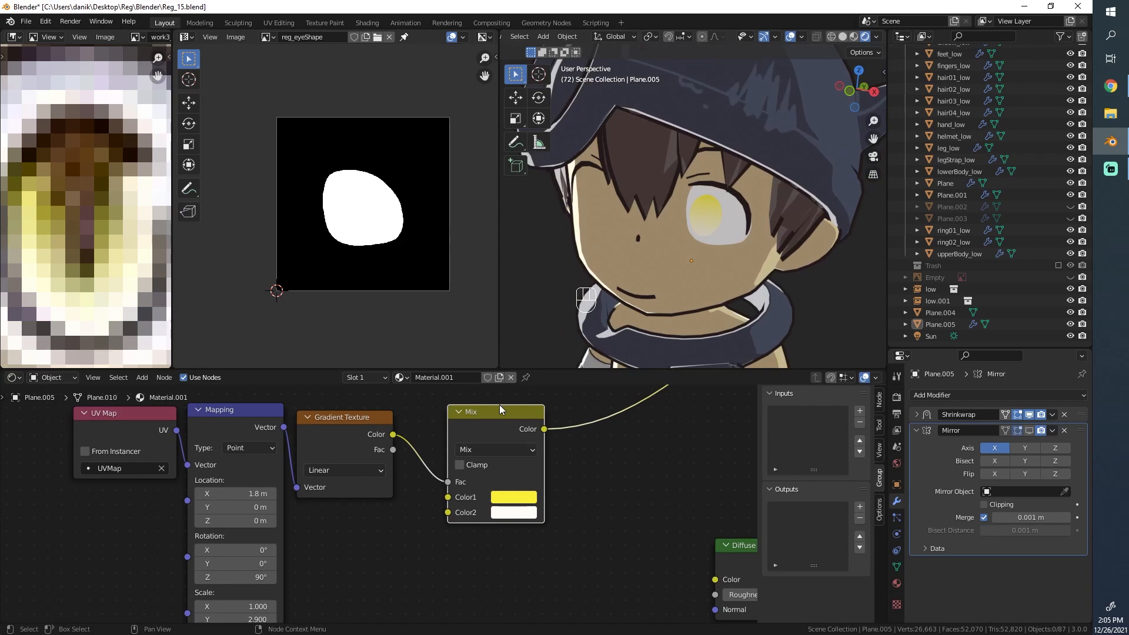
Delete the yellow-to-white Mix node and add a ColorRamp node beside the linear Gradient Texture.
left_click_drag(499, 406, 490, 510, "alt")
key("x")
middle_click_drag(496, 457, 413, 526)
scroll(415, 528, "down", 1)
key("shift+a")
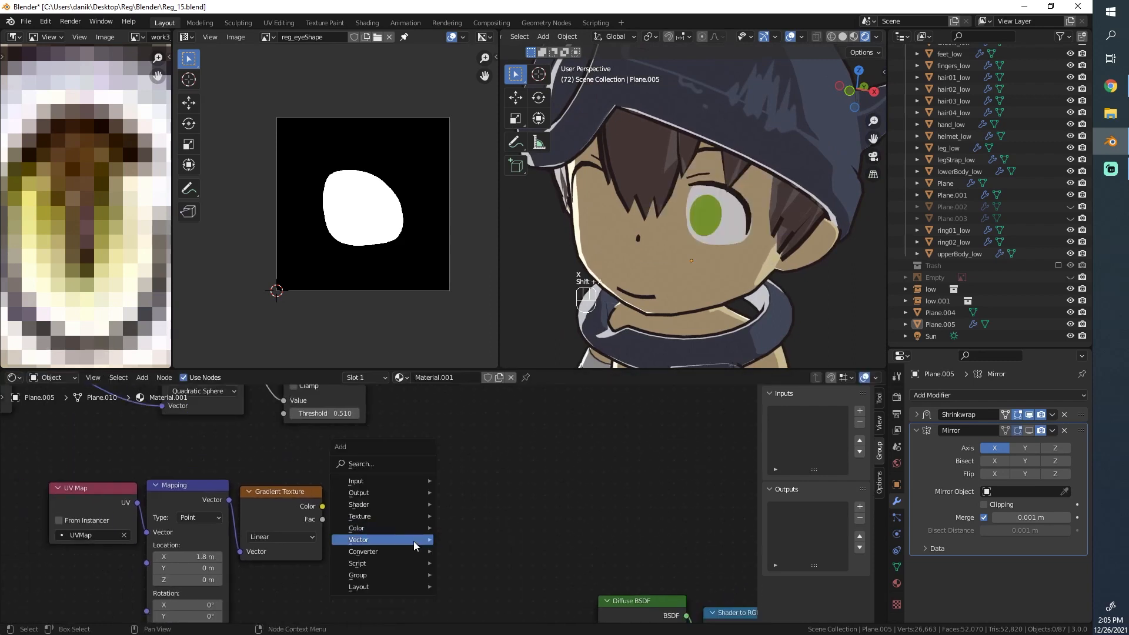
mouse_move(414, 551)
left_click(470, 398)
left_click(360, 472)
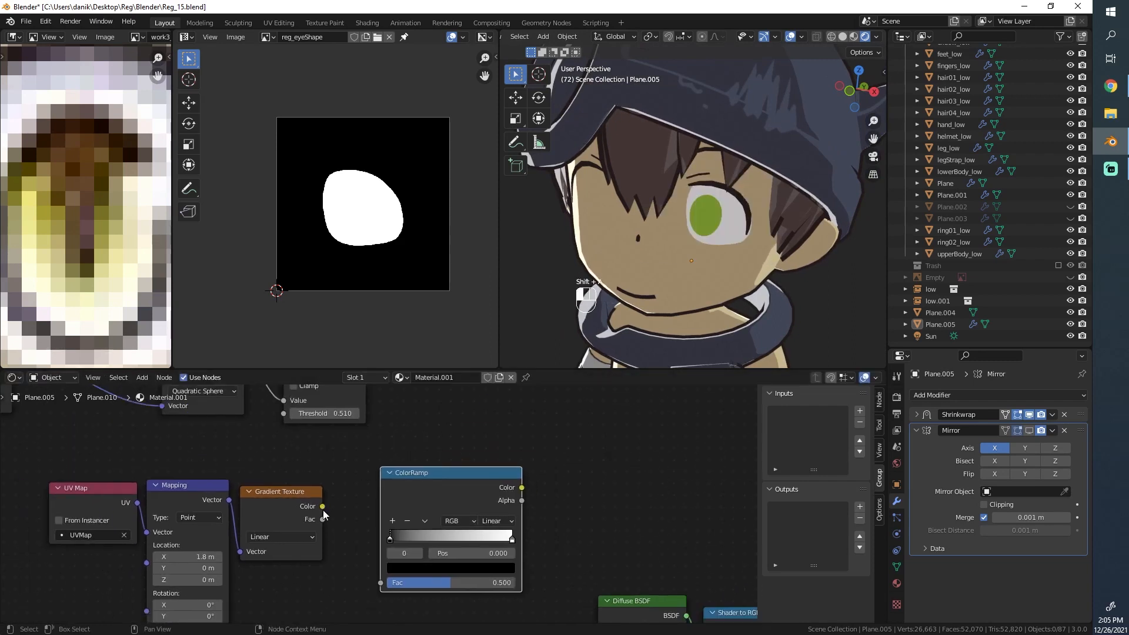
Connect the linear gradient's Color to the ColorRamp's Fac and the ramp's Color to the iris Mix node's Color2.
left_click_drag(322, 506, 381, 583)
middle_click_drag(562, 446, 382, 478)
scroll(382, 513, "down", 1)
left_click_drag(350, 521, 509, 439)
middle_click_drag(432, 533, 651, 477)
scroll(500, 504, "up", 6)
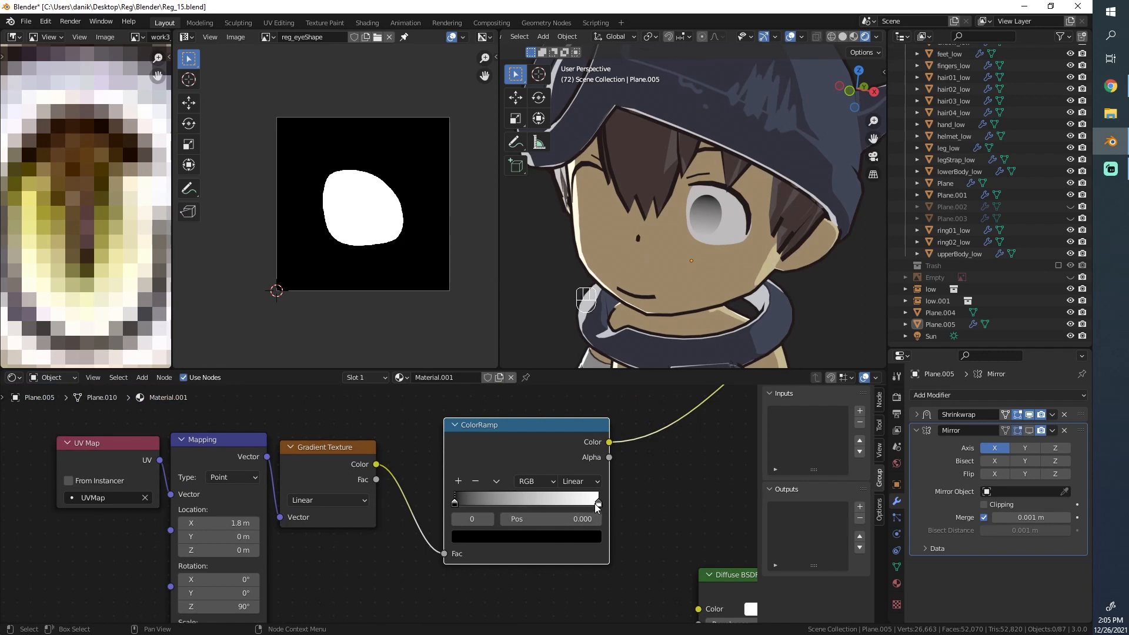
Swap the ColorRamp's black and white stops and color the white stop at the start yellow.
mouse_move(596, 504)
left_mouse_down()
mouse_move(511, 504)
mouse_move(598, 502)
left_mouse_up()
left_click_drag(511, 503, 455, 503)
left_click(477, 538)
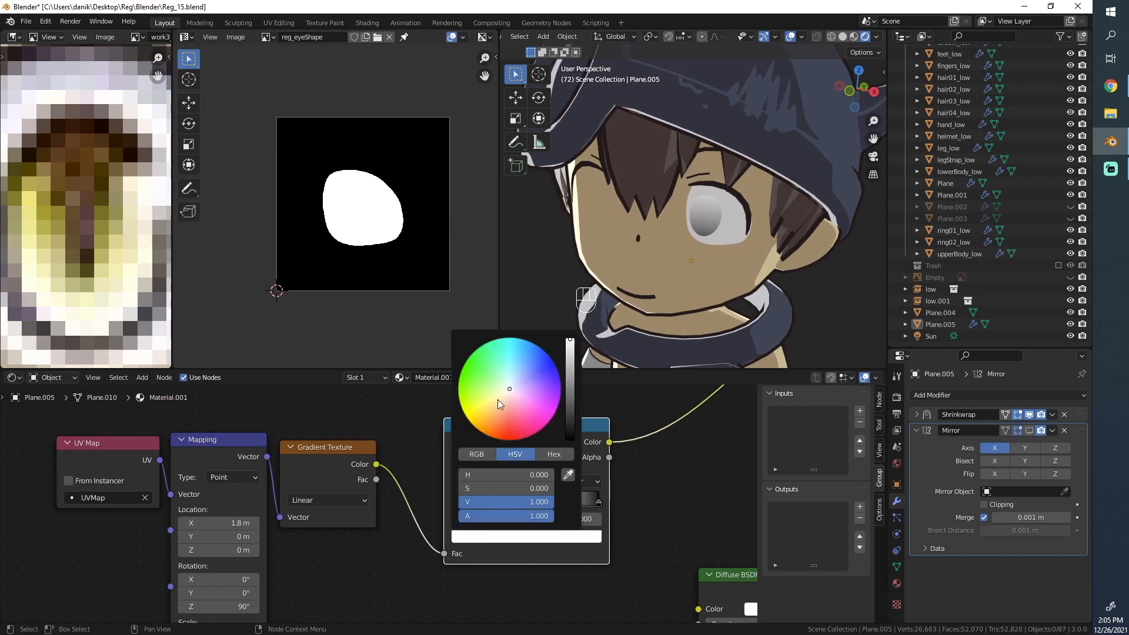
left_click(490, 405)
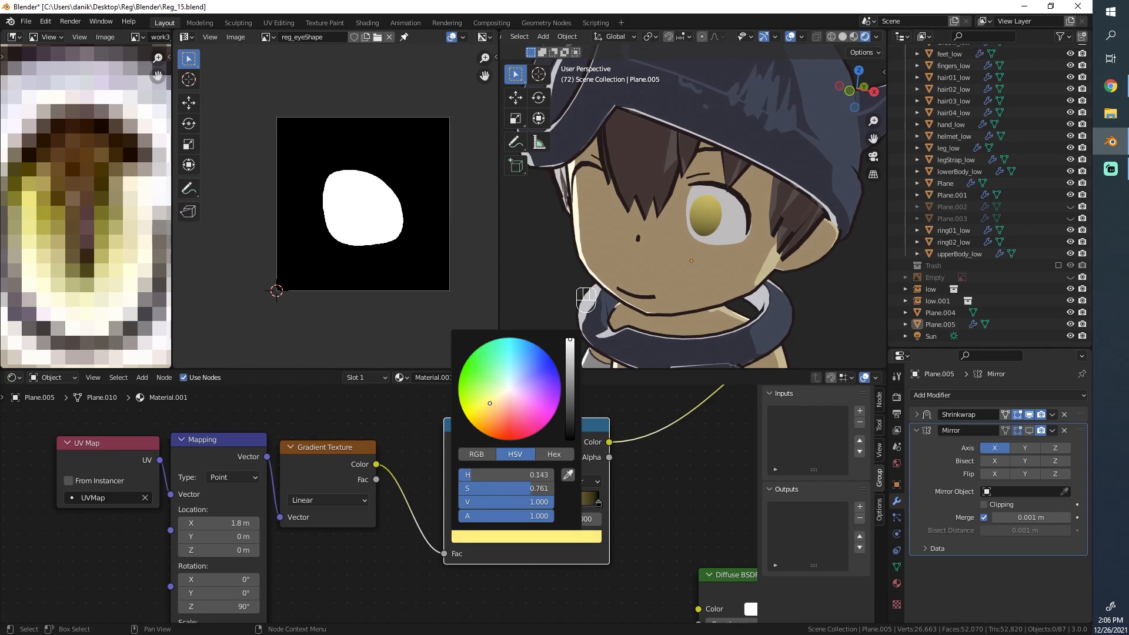
left_click_drag(489, 403, 491, 400)
Set the ColorRamp's end stop to white and add a stop between the two at position 0.800.
left_click(598, 503)
left_click(576, 537)
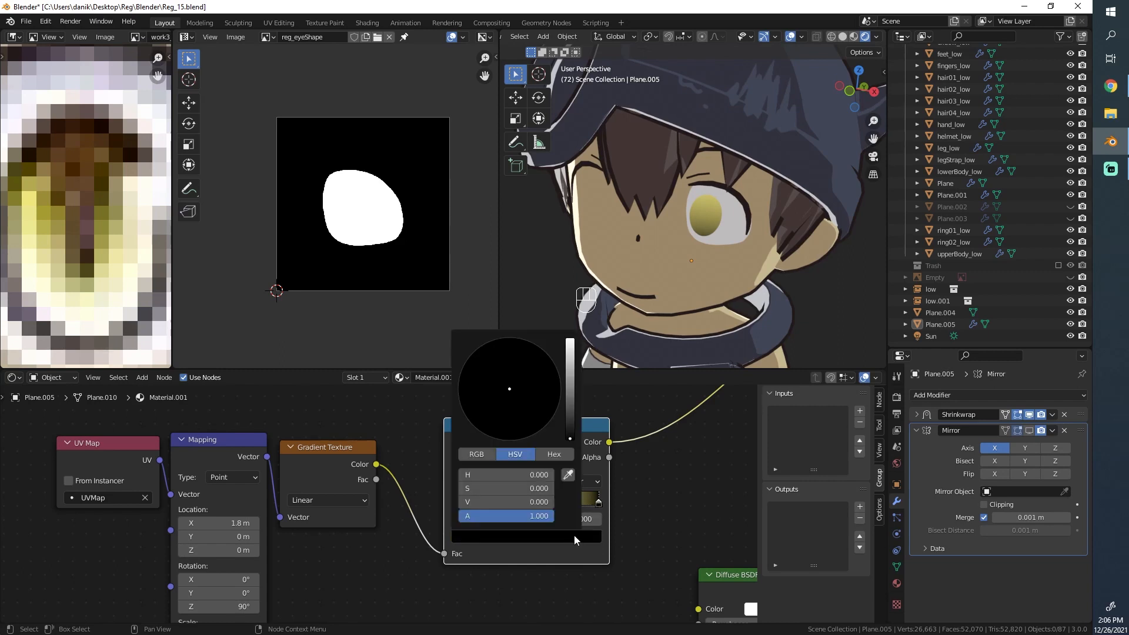
scroll(541, 401, "up", 4)
scroll(539, 401, "up", 15)
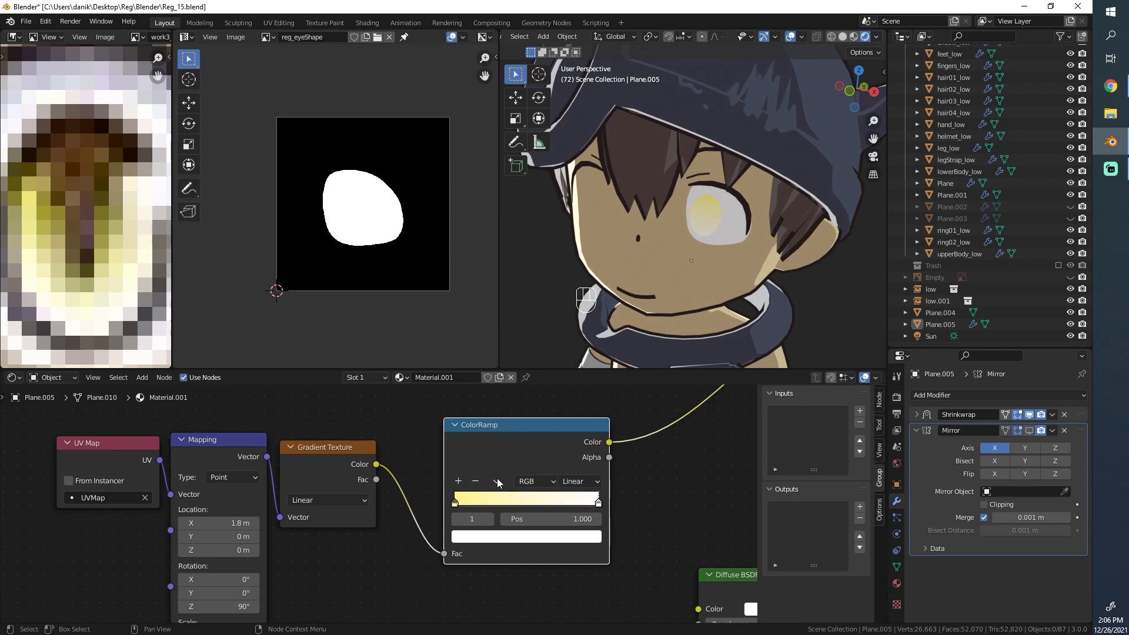
left_click(459, 482)
left_click_drag(528, 504, 548, 500)
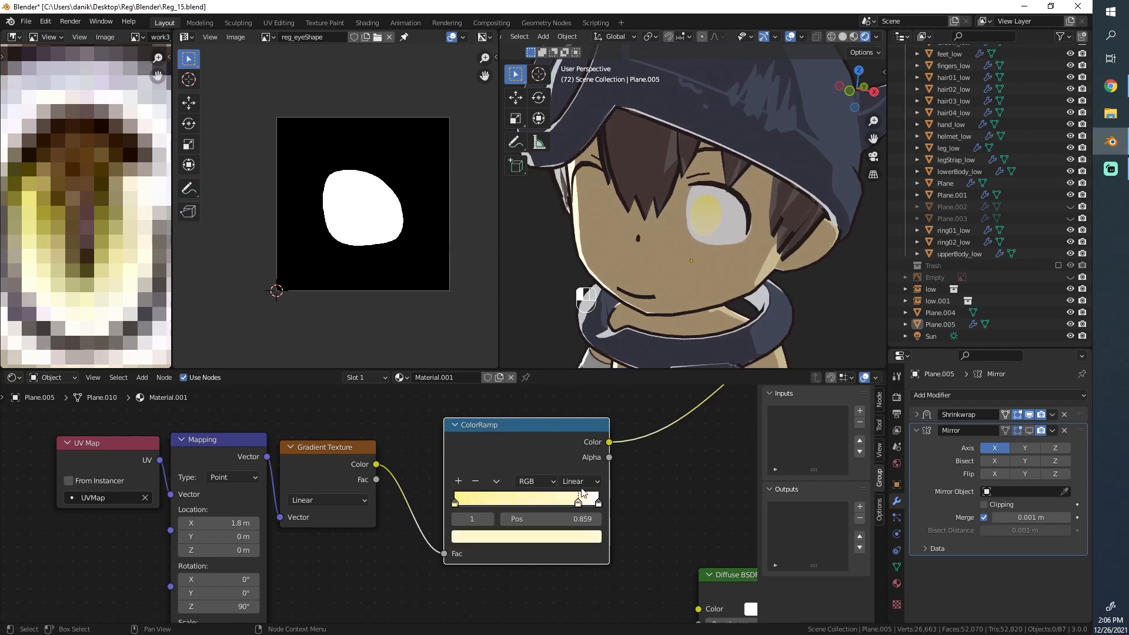
left_click_drag(576, 504, 568, 503)
Examine the iris gradient up close and reselect the eye plane Plane.005.
scroll(700, 217, "up", 6)
mouse_move(703, 213)
middle_mouse_down()
mouse_move(721, 185)
mouse_move(644, 177)
mouse_move(701, 231)
mouse_move(764, 239)
mouse_move(693, 220)
middle_mouse_up()
scroll(701, 231, "down", 8)
scroll(693, 220, "up", 5)
left_click(701, 231)
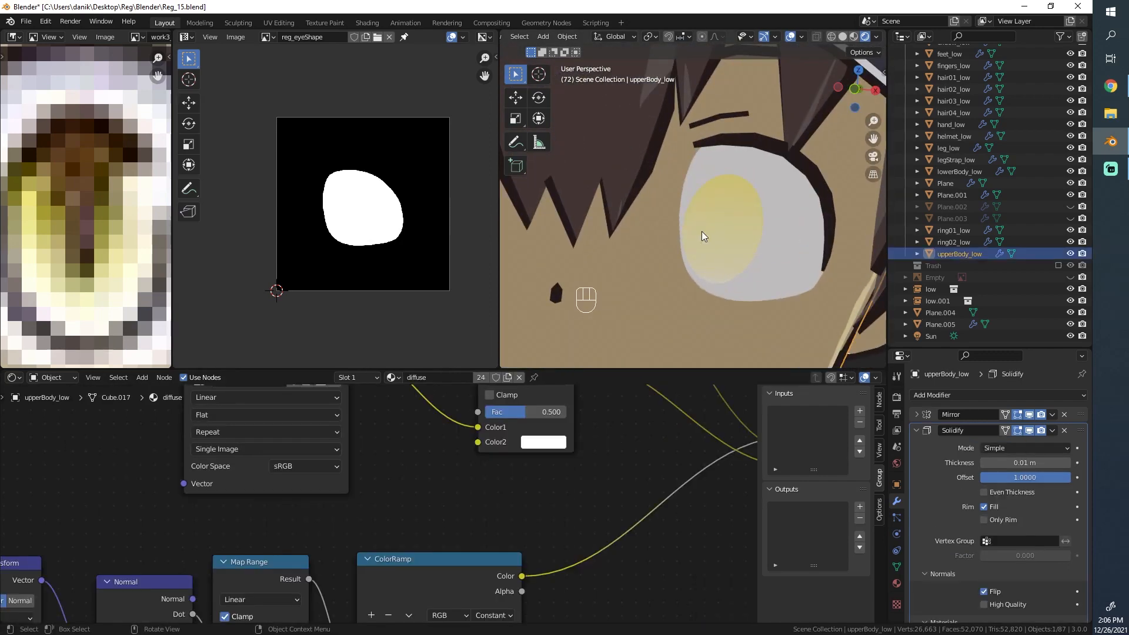
scroll(701, 231, "down", 2)
left_click(703, 231)
Move the ColorRamp node closer to the linear Gradient Texture node.
middle_click_drag(471, 440, 589, 395)
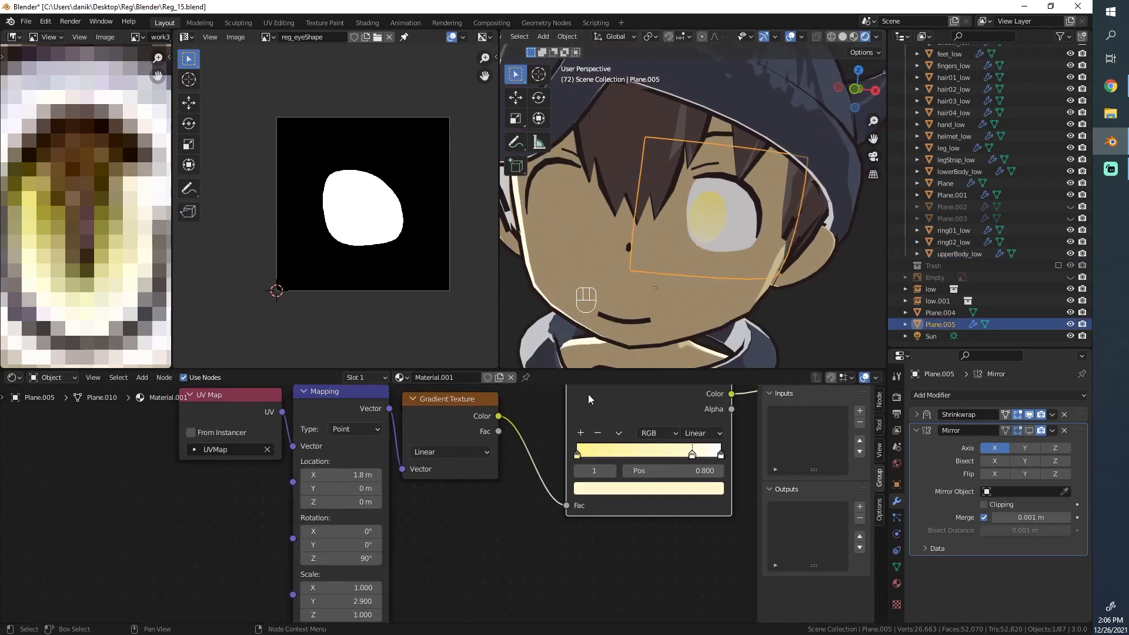
scroll(635, 426, "down", 4)
middle_click_drag(646, 431, 441, 555)
left_click_drag(435, 525, 429, 521)
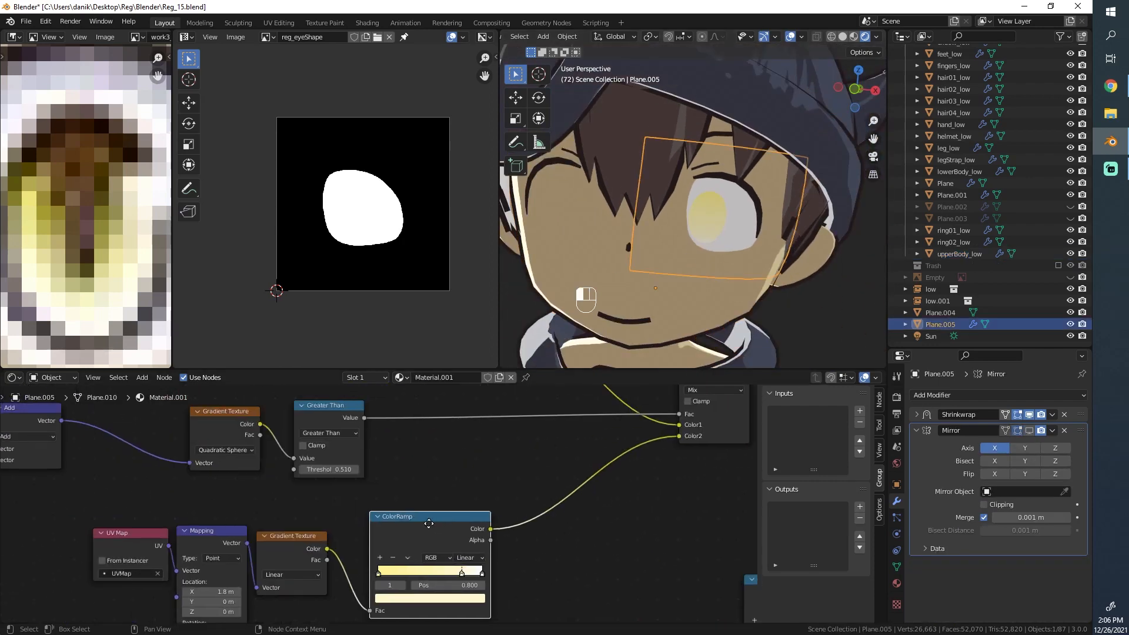
key("g")
left_click(399, 521)
Insert a keyframe on the iris Greater Than node's Threshold, and undo it.
middle_click_drag(350, 488, 442, 522)
scroll(353, 496, "up", 2)
middle_click_drag(344, 493, 378, 510)
scroll(571, 467, "down", 9)
scroll(378, 509, "down", 2)
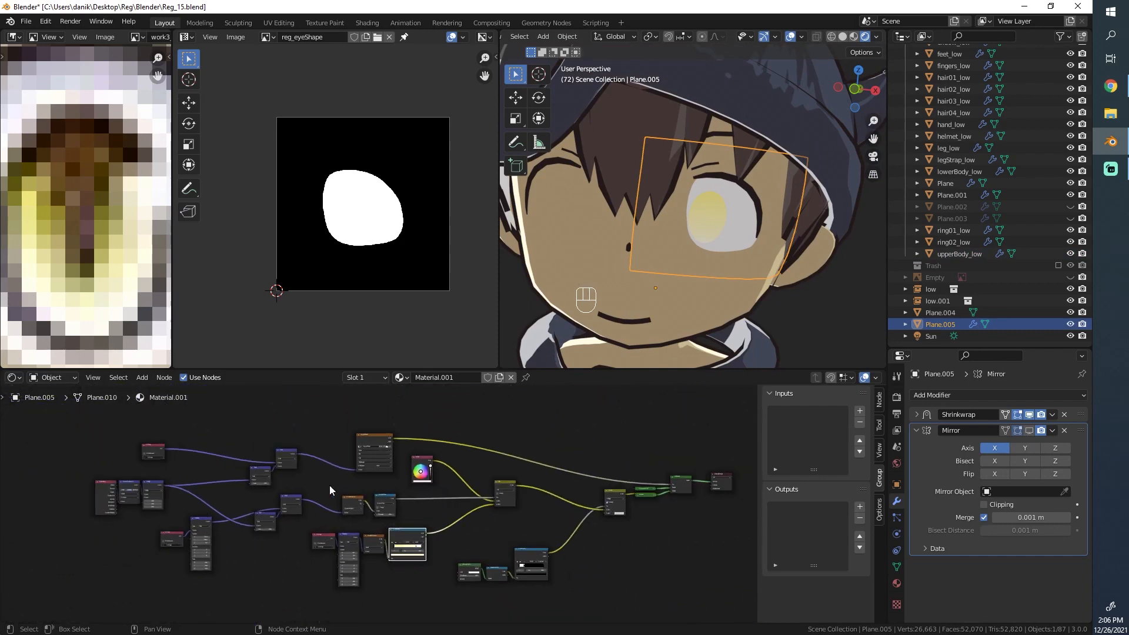
scroll(369, 482, "up", 2)
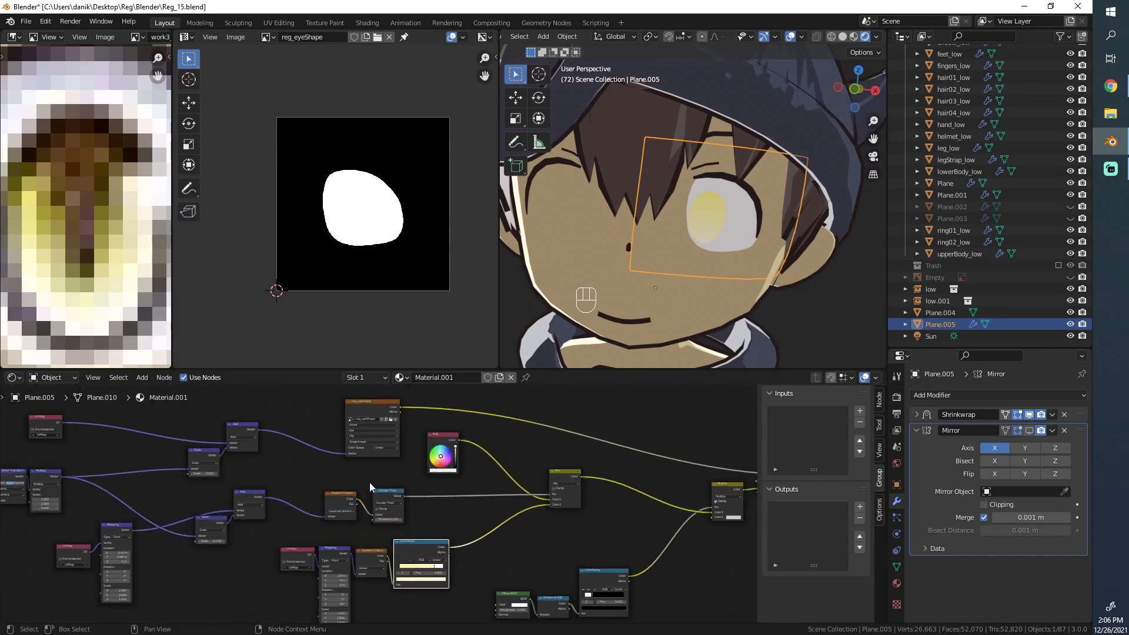
scroll(353, 500, "up", 4)
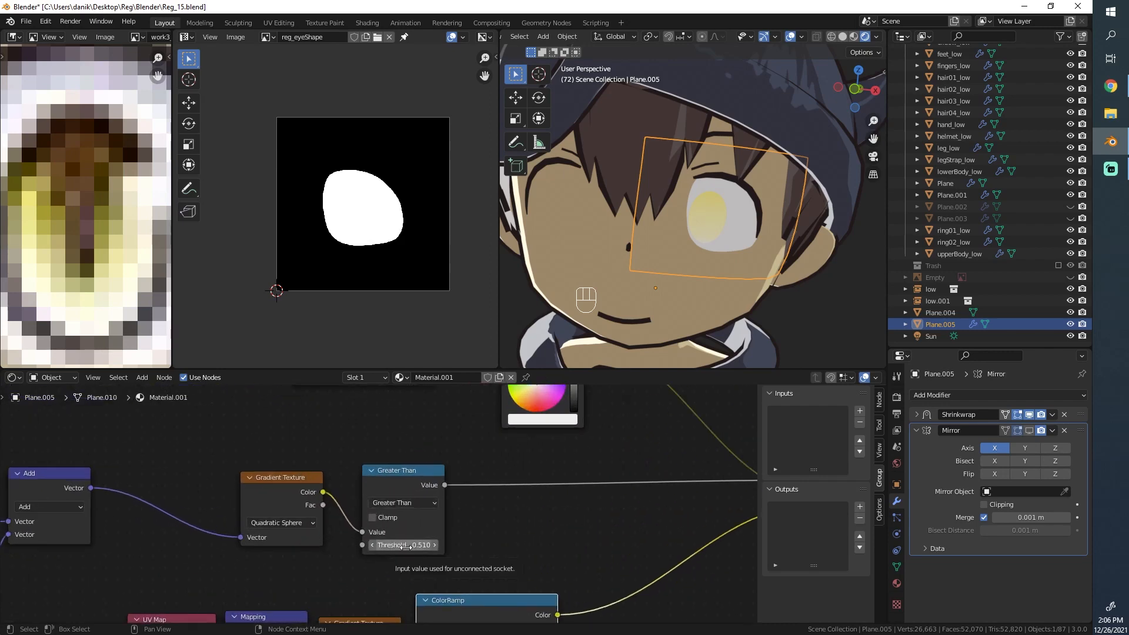
right_click(406, 545)
left_click(411, 479)
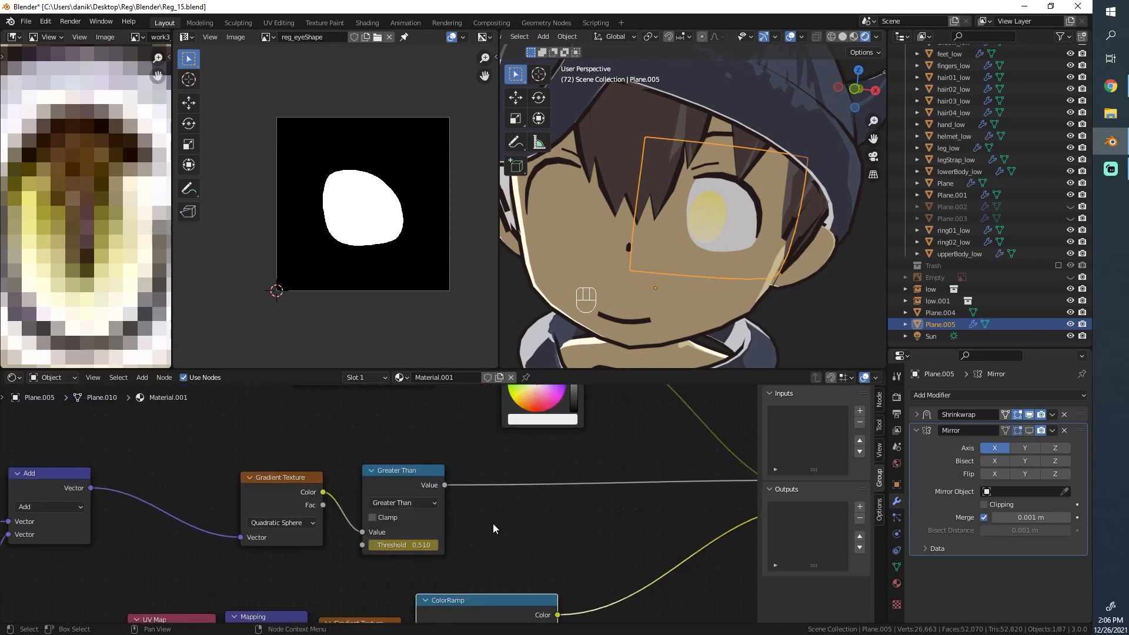
key("ctrl+z")
Try the iris Scale node at -0.550 and 0.250, checking the parallax from above and from the front.
scroll(347, 565, "down", 1)
middle_click_drag(328, 572, 629, 552)
scroll(470, 550, "down", 1)
middle_click_drag(406, 553, 509, 524)
scroll(431, 555, "up", 4)
left_click_drag(431, 555, 431, 555)
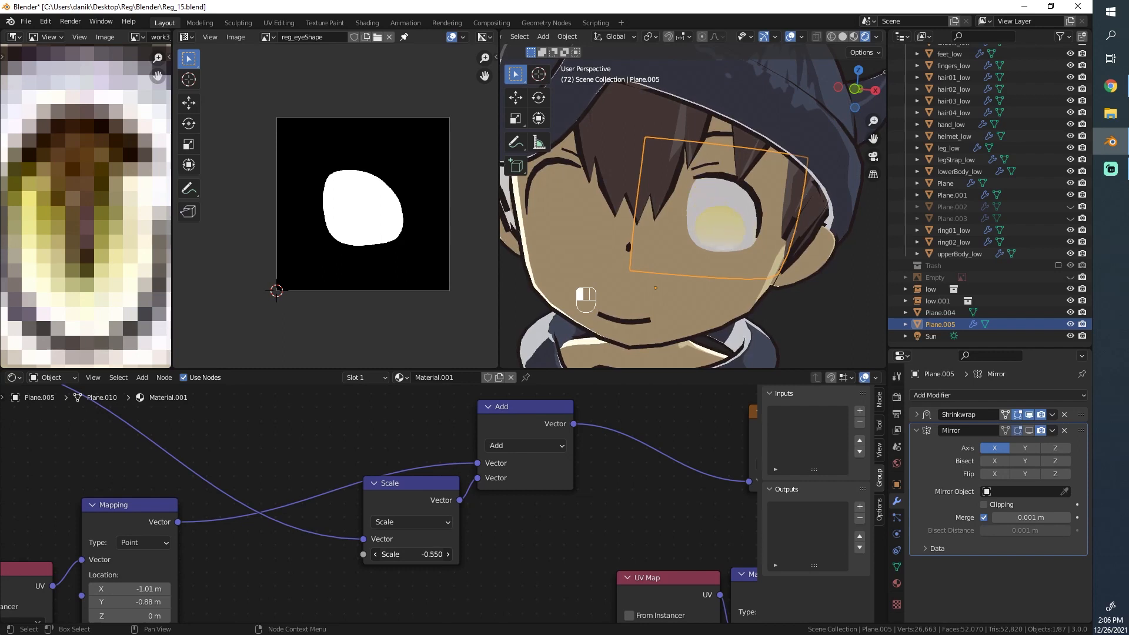
left_click_drag(412, 554, 434, 554)
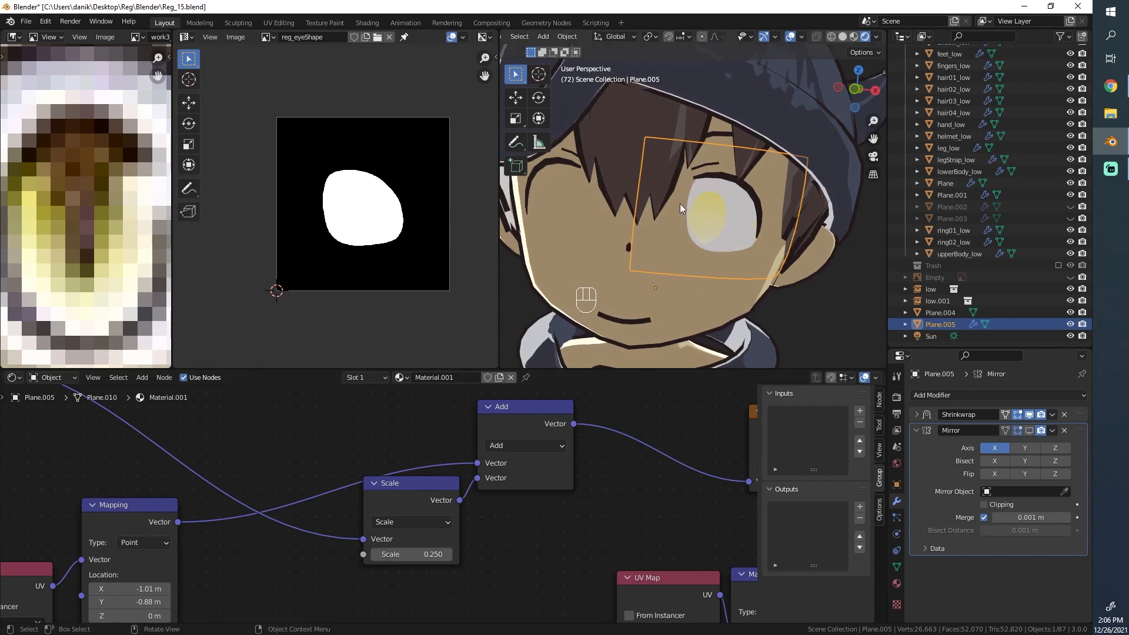
middle_click_drag(679, 204, 789, 108)
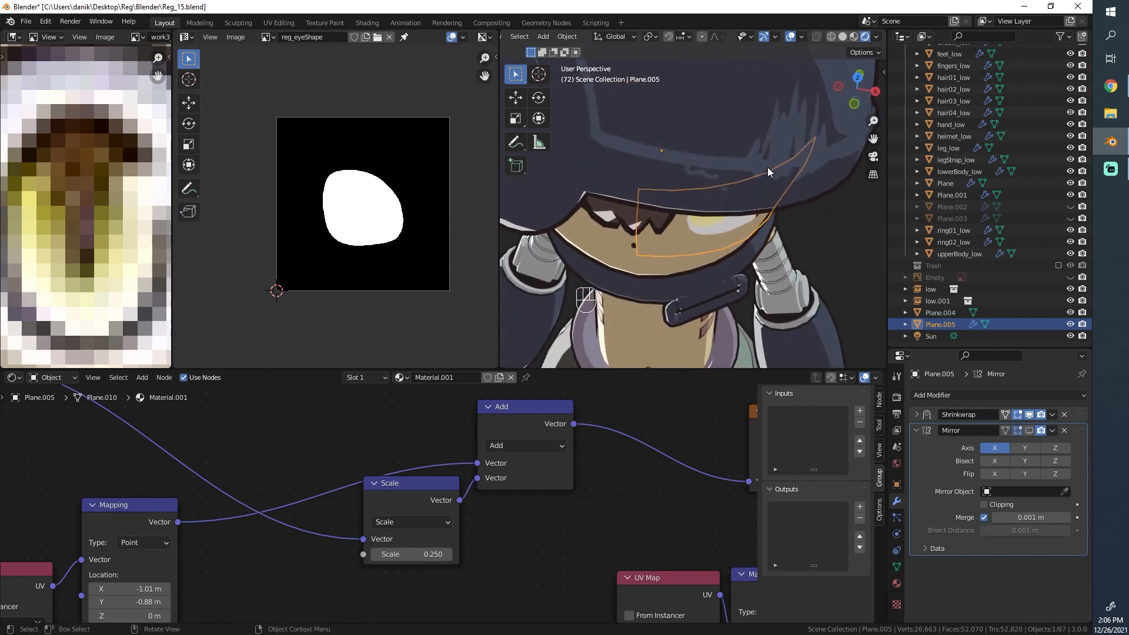
middle_click_drag(686, 132, 742, 220)
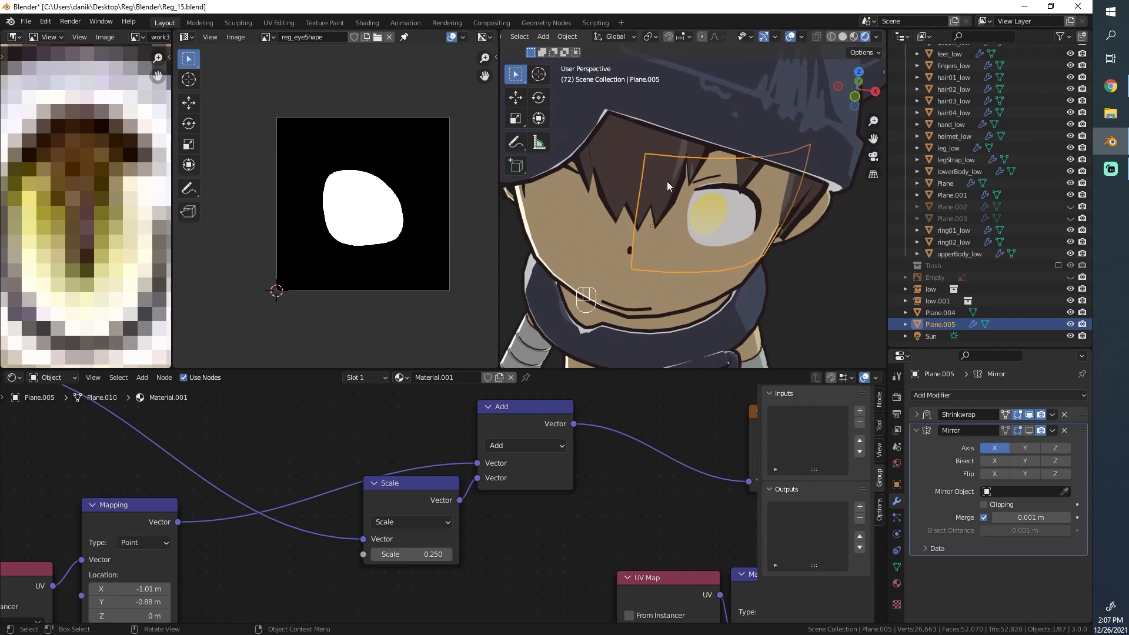
middle_click_drag(738, 165, 708, 222)
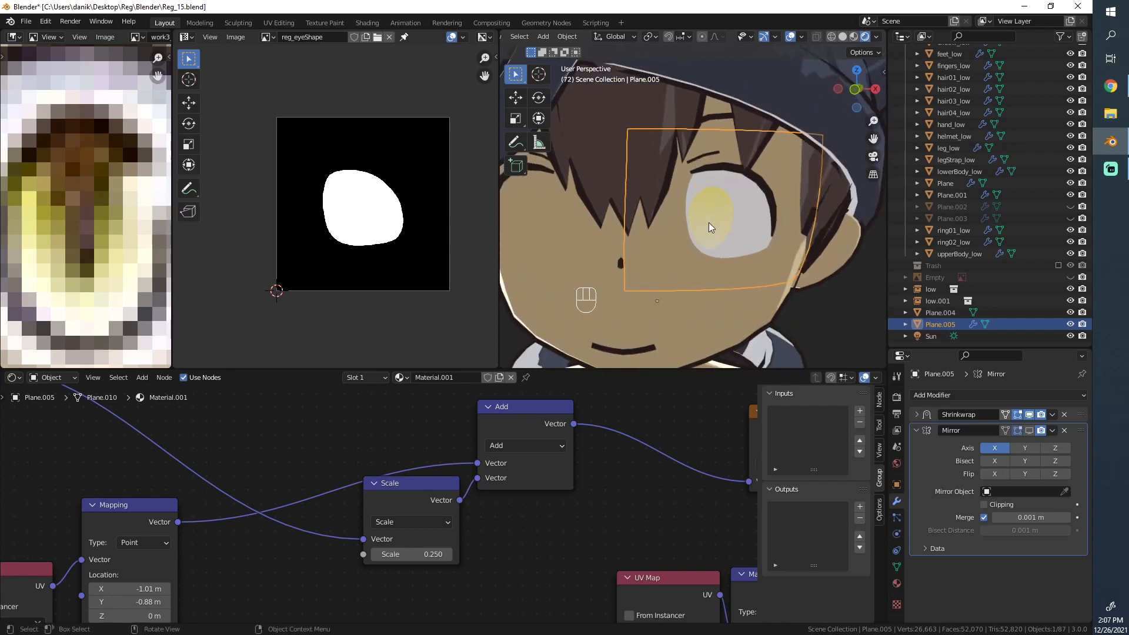
Undo the latest Scale edit, try the iris Scale value at -0.250 and check the eye from the side.
left_click(412, 555)
key("Return")
key("ctrl+z")
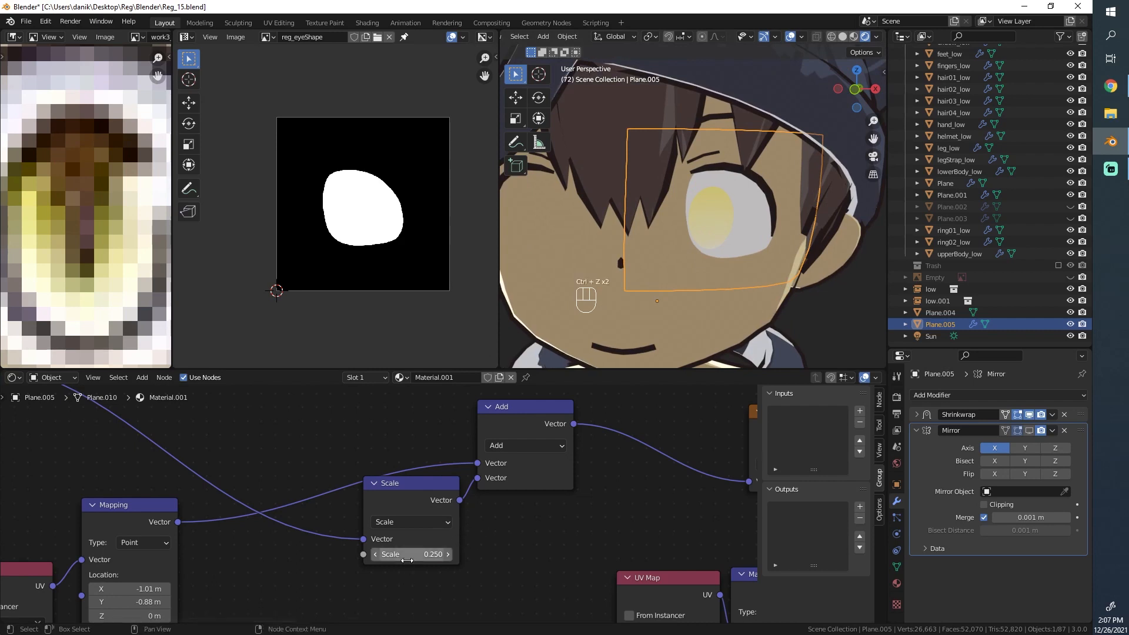
left_click_drag(403, 555, 376, 555)
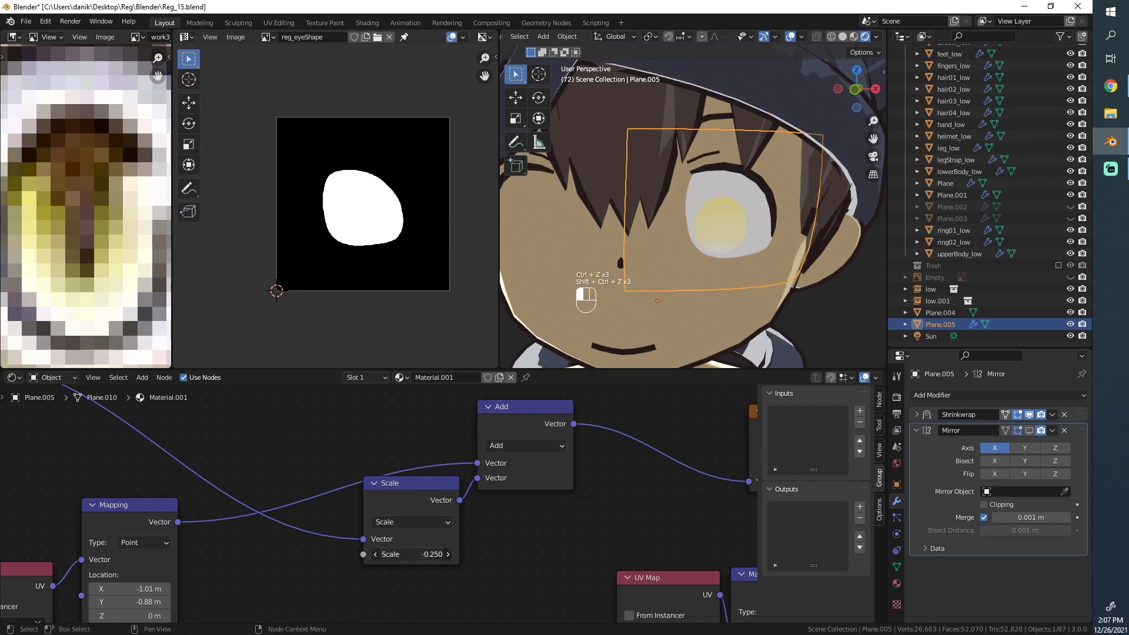
middle_click_drag(742, 227, 661, 211)
Set the iris Scale node's value to 0.100 and check the iris parallax from several angles.
left_click_drag(427, 554, 425, 553)
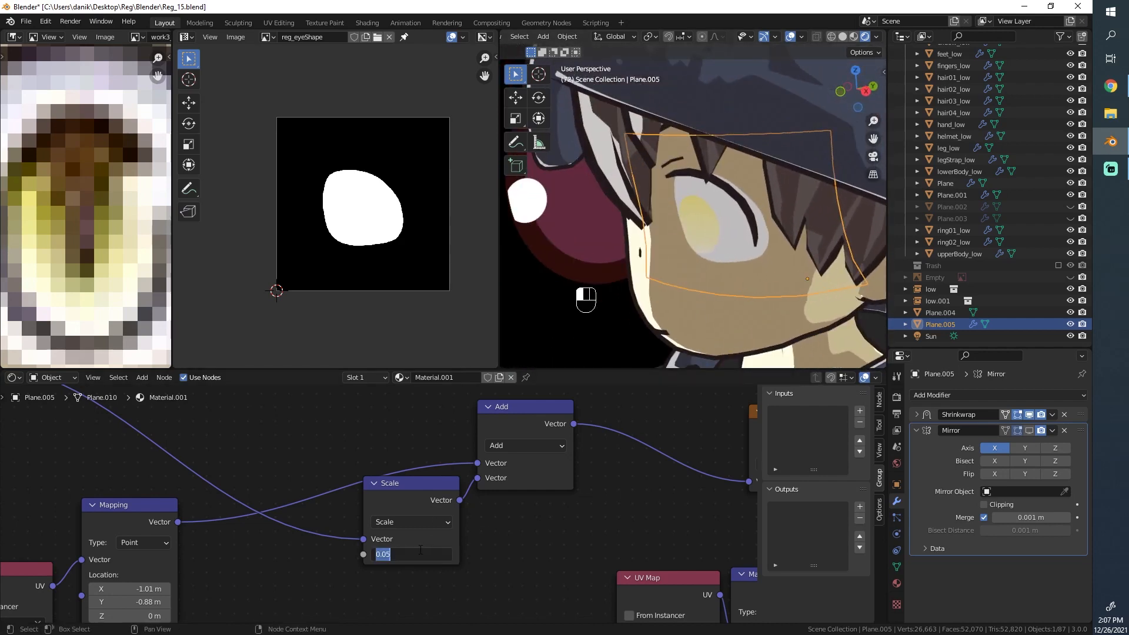
key("Return")
middle_click_drag(708, 347, 652, 251)
scroll(469, 461, "down", 5)
middle_click_drag(469, 460, 517, 521)
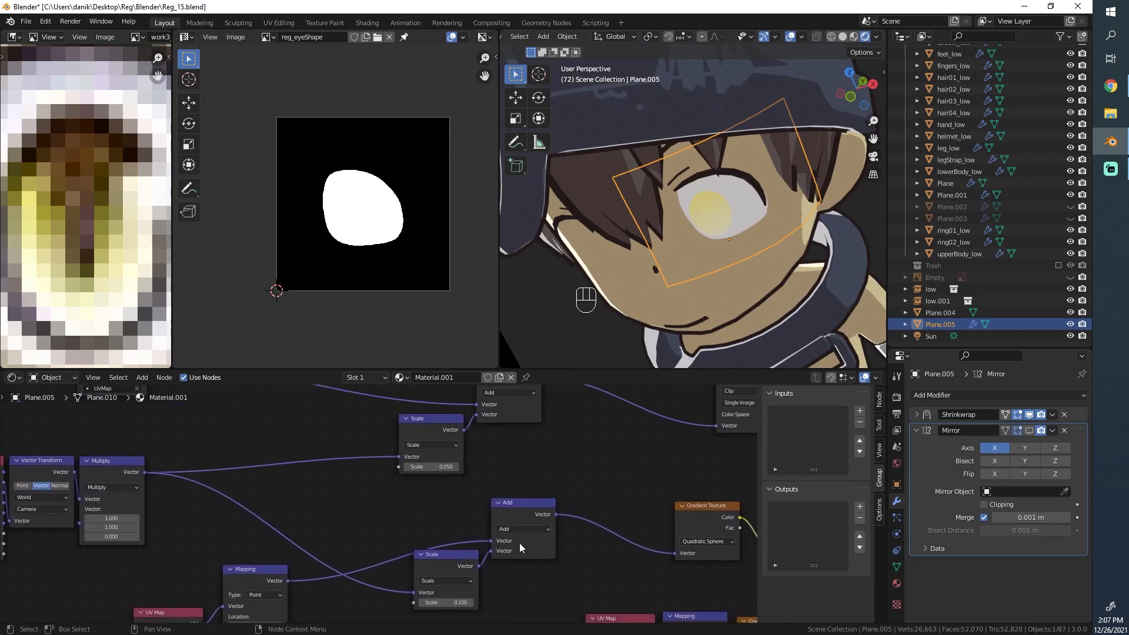
scroll(522, 547, "up", 2)
scroll(632, 301, "up", 5)
mouse_move(791, 196)
middle_mouse_down()
mouse_move(632, 301)
mouse_move(594, 205)
mouse_move(565, 196)
mouse_move(703, 188)
mouse_move(782, 199)
middle_mouse_up()
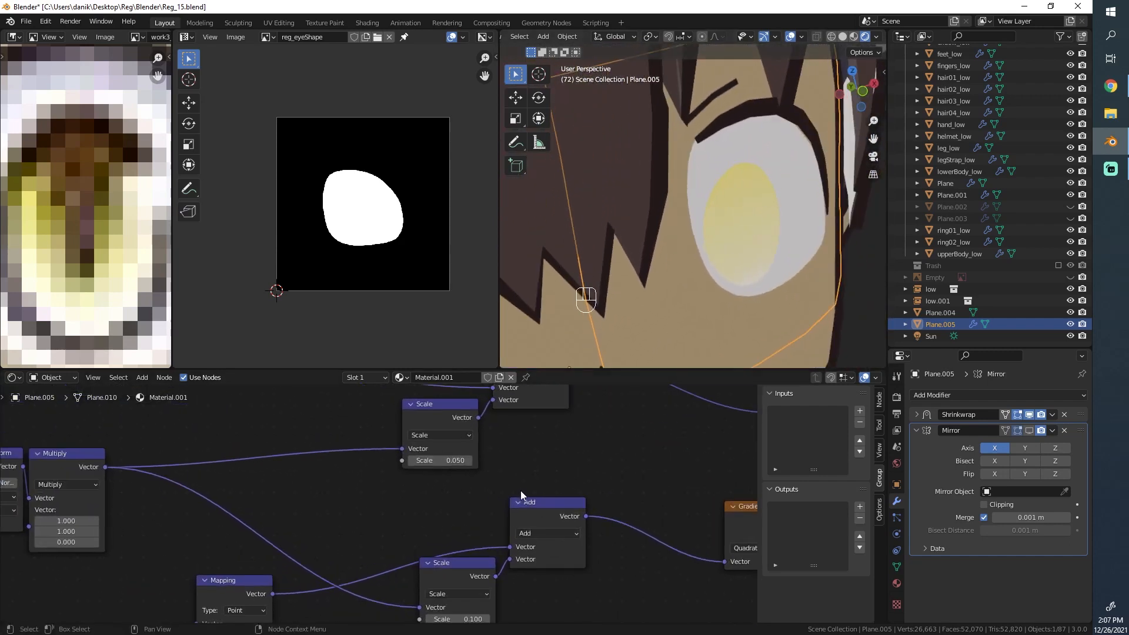
scroll(494, 485, "down", 1)
key("ctrl+z")
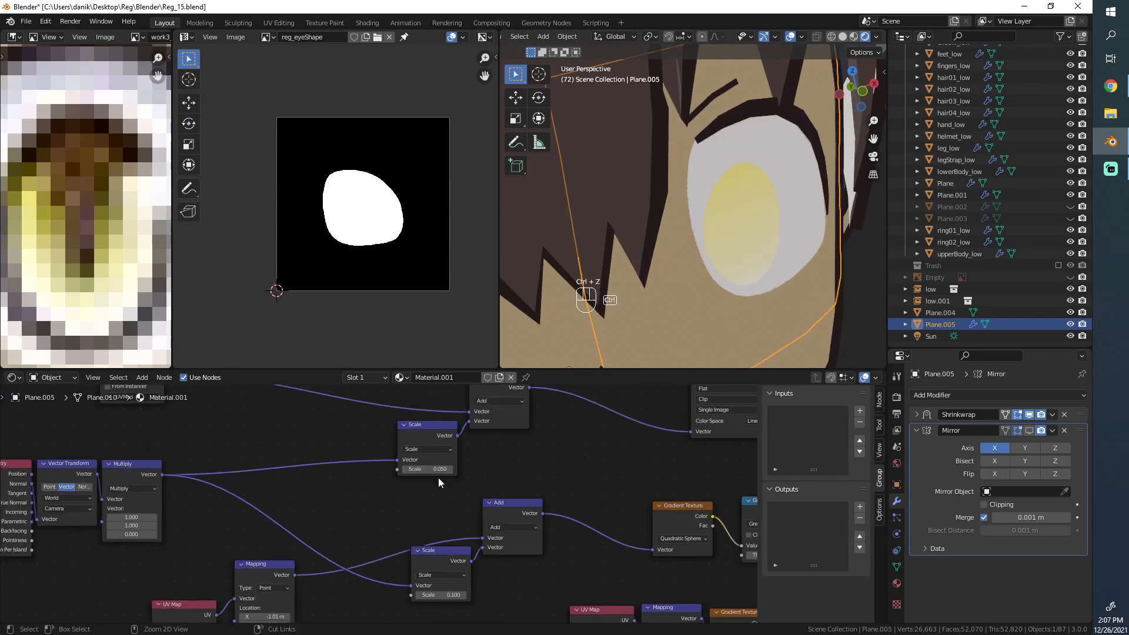
middle_click_drag(676, 228, 653, 283)
scroll(653, 283, "down", 4)
scroll(652, 283, "down", 2)
middle_click_drag(653, 241, 721, 285)
Duplicate the iris UV Map, Mapping, Scale and Add nodes and place the copies below the originals.
key("alt+a")
scroll(570, 529, "down", 1)
middle_click_drag(560, 576, 541, 489)
scroll(573, 491, "down", 5)
middle_click_drag(616, 512, 575, 534)
scroll(728, 199, "up", 3)
scroll(363, 547, "up", 1)
key("b")
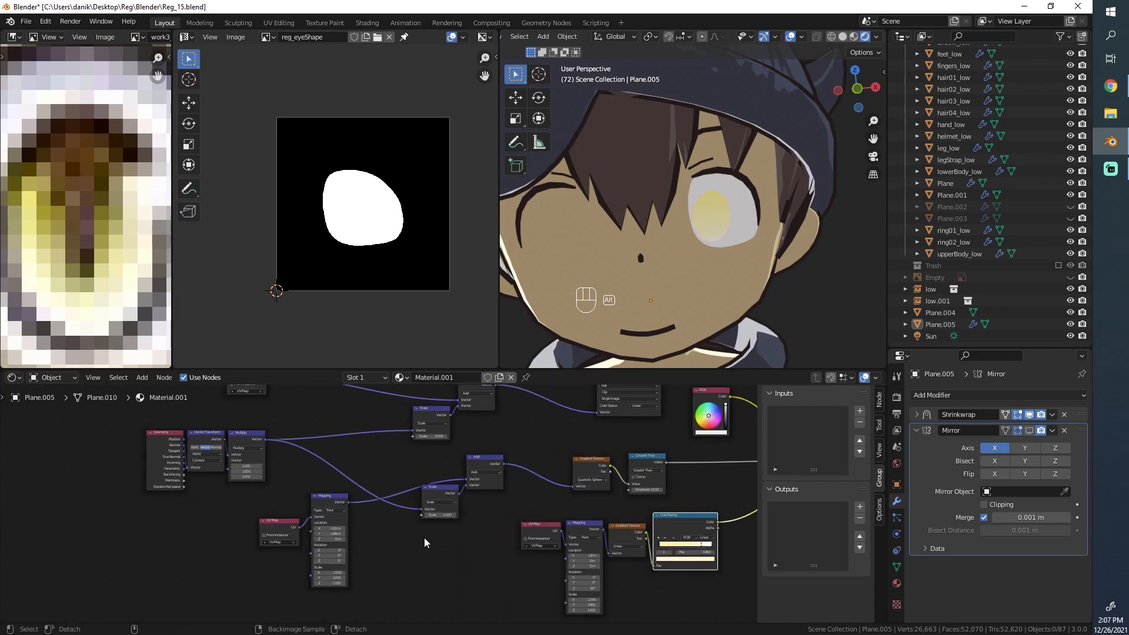
left_click_drag(284, 461, 279, 455)
scroll(391, 487, "down", 1)
middle_click_drag(391, 487, 344, 431)
key("shift+d")
left_click(344, 543)
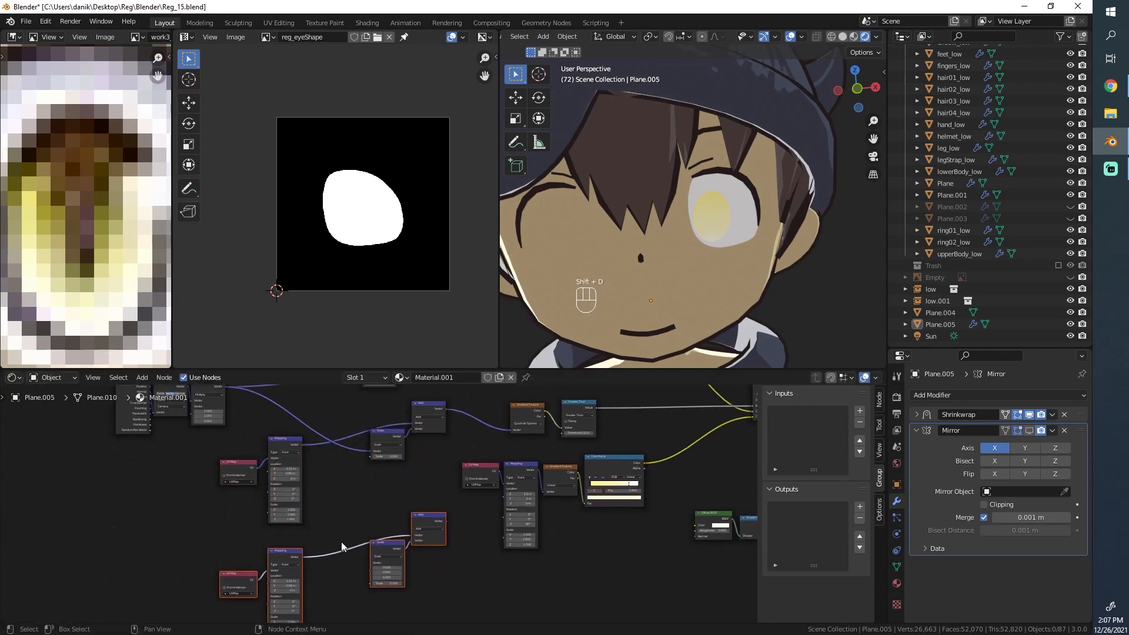
Connect the Multiply node's Vector output to the duplicated Scale node's Vector input.
middle_click_drag(245, 397, 274, 441)
left_click_drag(255, 430, 404, 579)
scroll(421, 502, "up", 2)
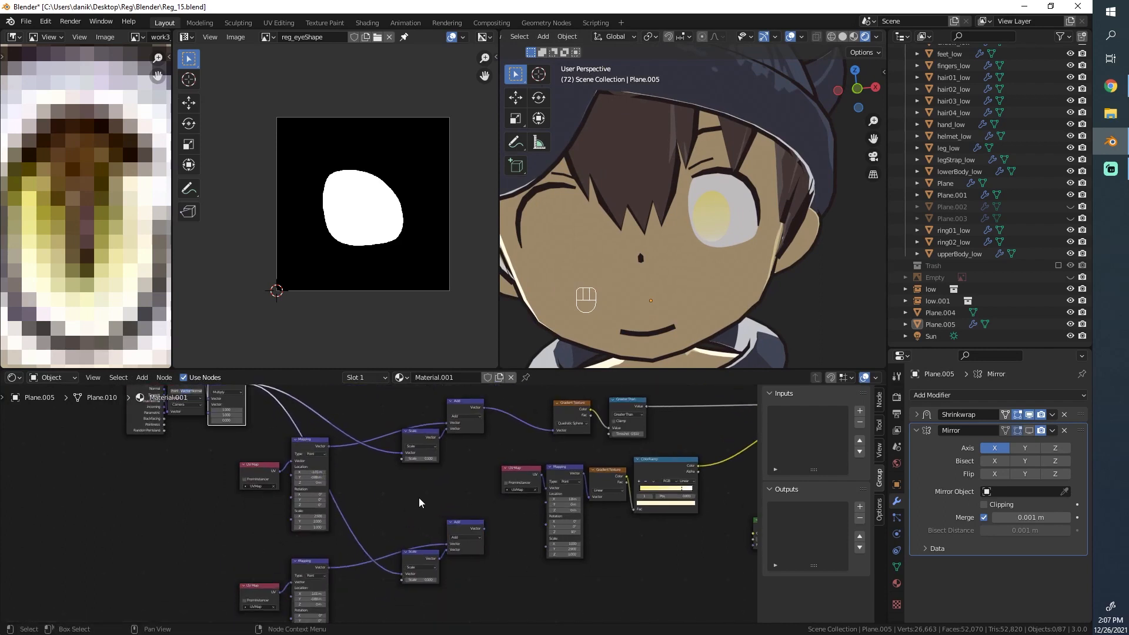
Move the iris color nodes, from UV Map to ColorRamp, down to clear space beside the duplicated nodes.
middle_click_drag(421, 502, 377, 511)
scroll(406, 506, "up", 1)
scroll(376, 511, "down", 2)
key("alt+a")
key("b")
left_click_drag(510, 605, 325, 486)
key("g")
left_click(344, 590)
key("alt+a")
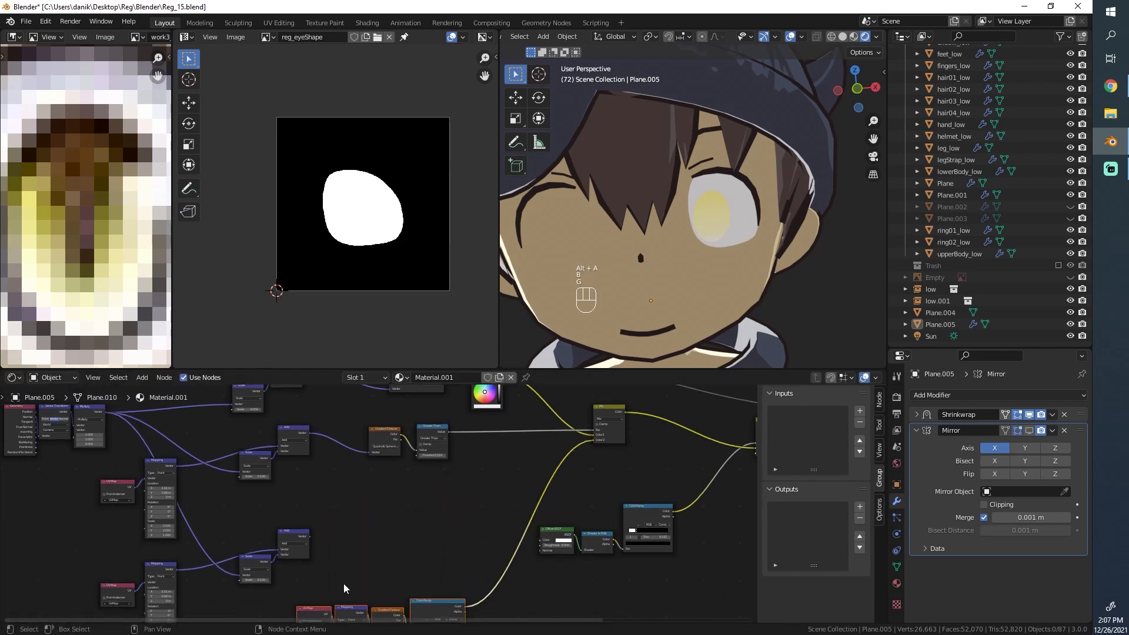
Move the iris's quadratic-sphere Gradient Texture and Greater Than nodes closer to their Add node.
middle_click_drag(433, 497, 498, 525)
scroll(528, 518, "up", 1)
key("b")
left_click_drag(532, 526, 427, 450)
key("g")
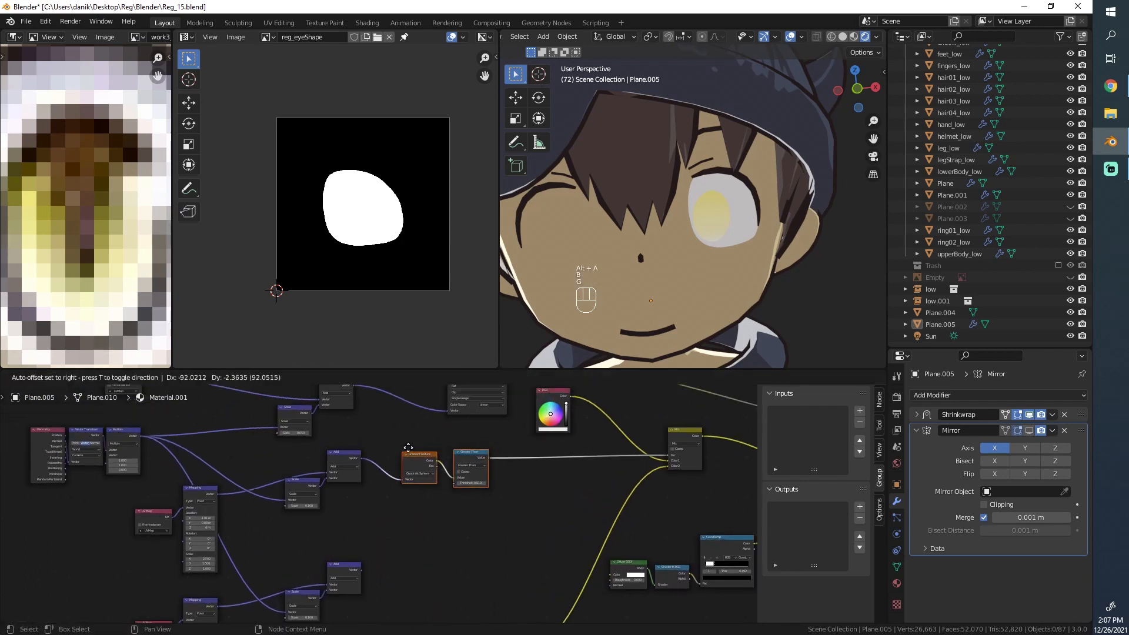
left_click(403, 449)
Duplicate the quadratic-sphere Gradient Texture and Greater Than nodes below, and connect the duplicated Add node's Vector to the gradient copy.
scroll(420, 512, "up", 2)
mouse_move(420, 512)
middle_mouse_down()
mouse_move(433, 512)
mouse_move(409, 518)
middle_mouse_up()
scroll(415, 504, "up", 4)
scroll(427, 490, "down", 2)
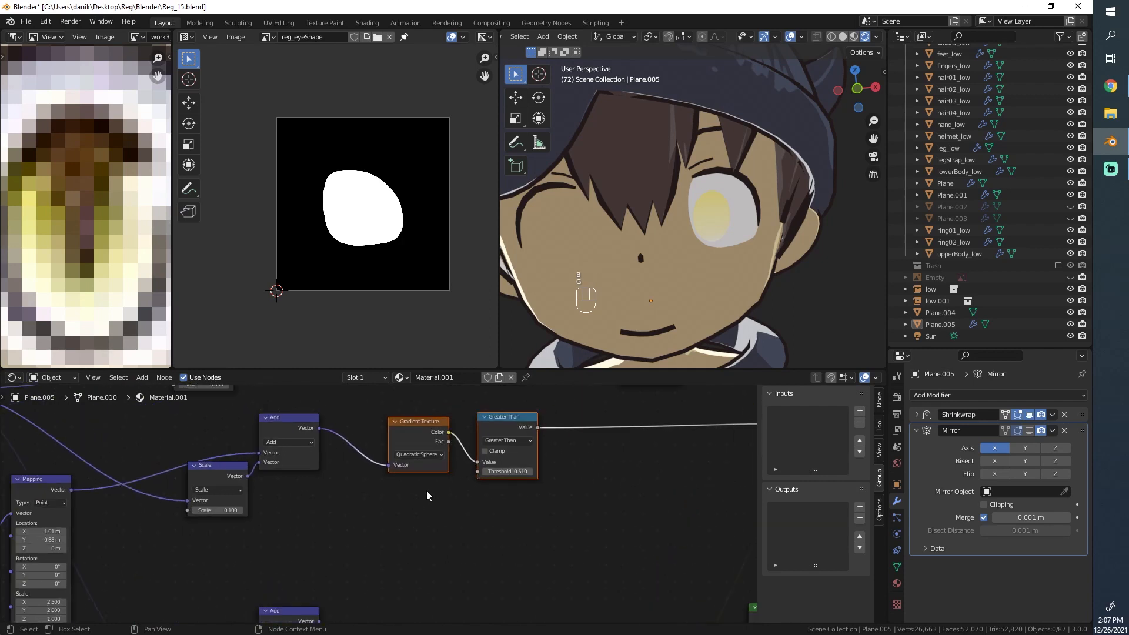
middle_click_drag(426, 472, 407, 433)
key("shift+d")
left_click(454, 557)
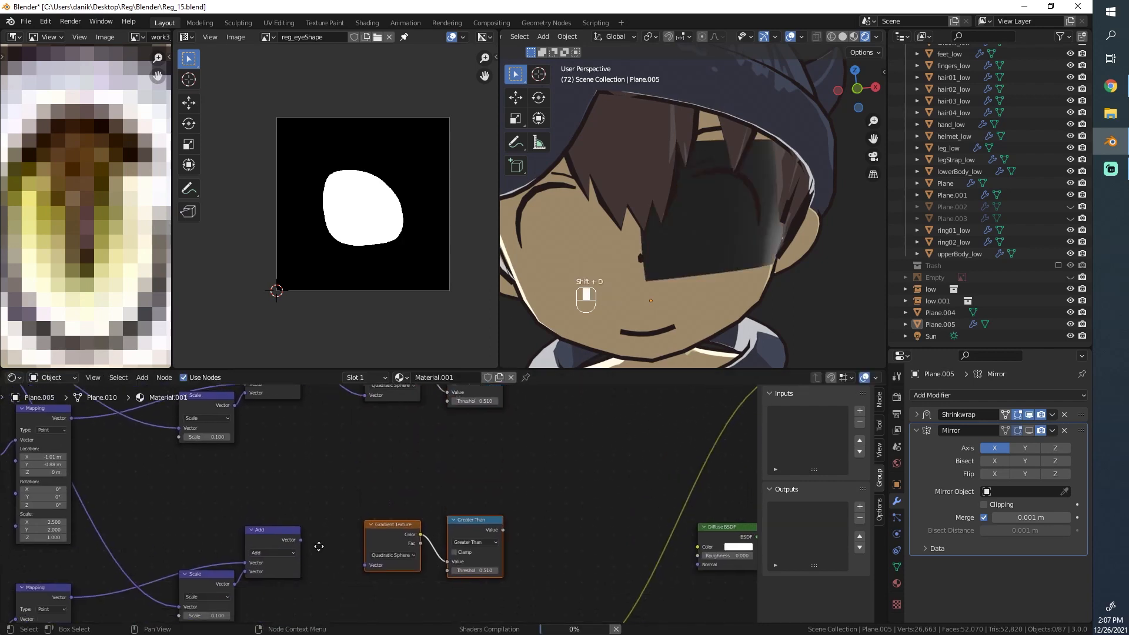
left_click_drag(302, 537, 372, 569)
scroll(377, 568, "up", 2)
key("alt+a")
scroll(412, 559, "down", 2)
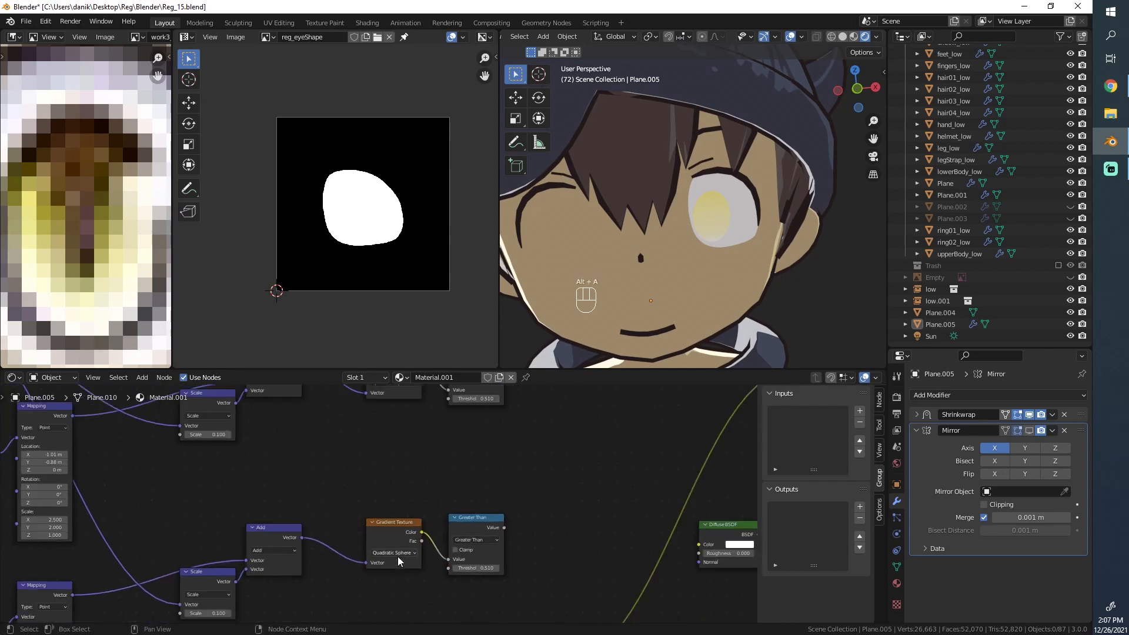
Route the duplicated Greater Than node's Value into the eye's shader output to preview its mask.
scroll(381, 542, "up", 2)
middle_click_drag(398, 557, 229, 556)
scroll(497, 395, "up", 2)
scroll(386, 472, "down", 4)
left_click_drag(266, 547, 600, 479)
scroll(345, 574, "down", 2)
middle_click_drag(310, 534, 539, 443)
scroll(364, 524, "up", 2)
middle_click_drag(364, 523, 426, 506)
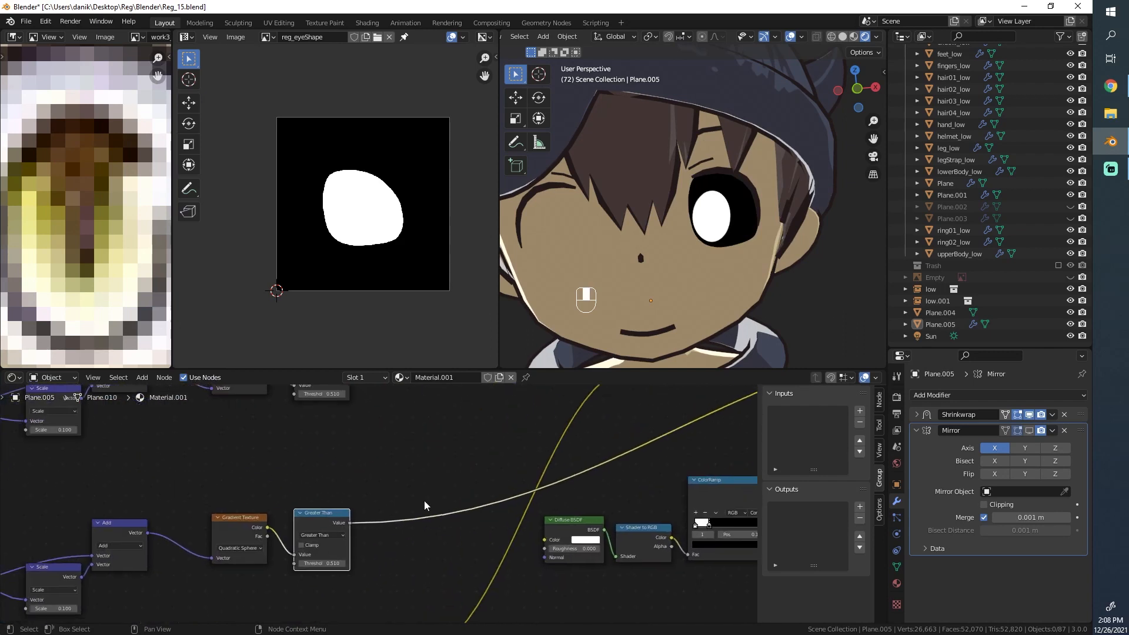
Insert a ColorRamp node after the duplicated quadratic-sphere Gradient Texture, deleting the duplicated Greater Than node and closing the gap.
scroll(377, 508, "up", 3)
key("shift+a")
mouse_move(265, 523)
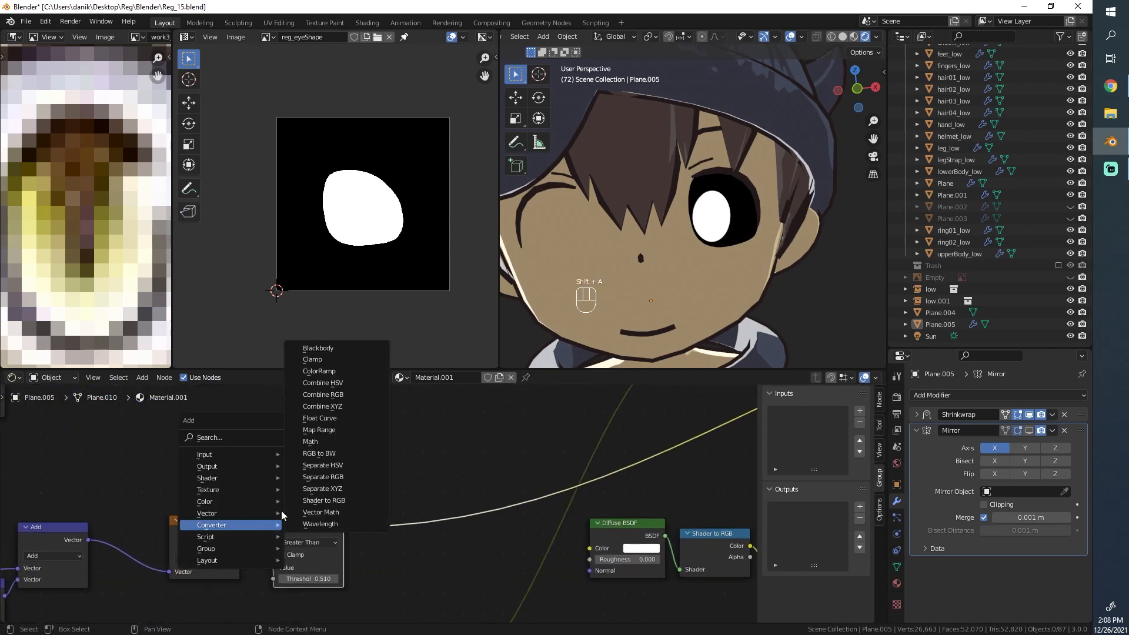
left_click(329, 372)
left_click(383, 468)
left_click_drag(303, 517, 274, 409, "alt")
key("x")
left_click_drag(420, 477, 314, 481)
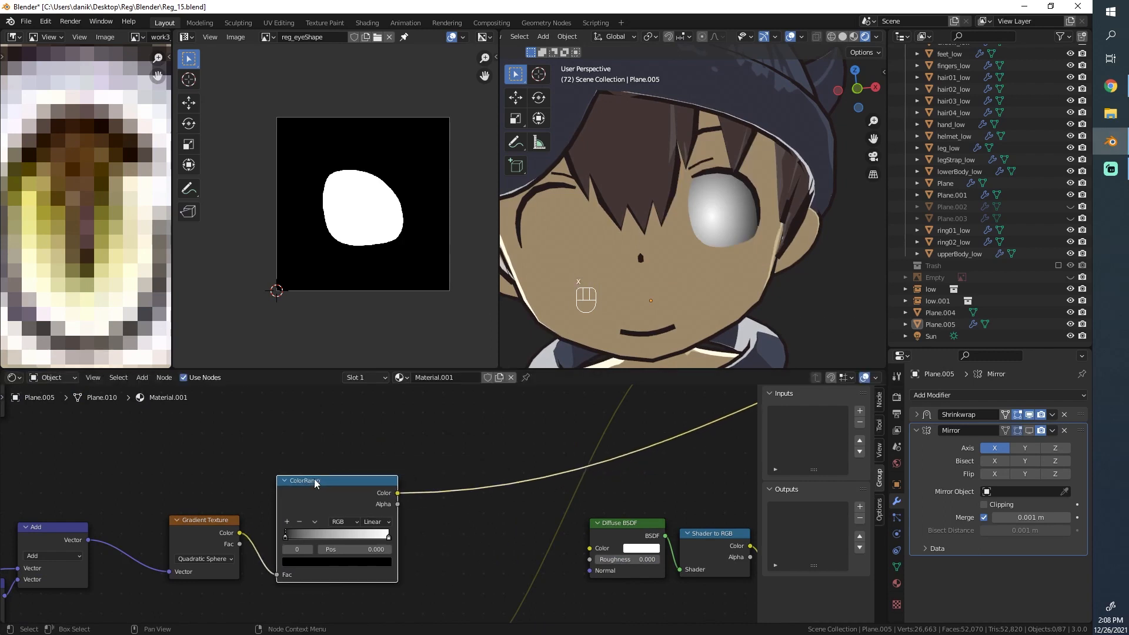
Shape the new ColorRamp into a thin white ring with black, white and black stops, white at 0.432, using Constant interpolation.
left_click_drag(285, 538, 290, 537)
left_click_drag(388, 536, 340, 537)
left_click(287, 522)
left_click(345, 570)
scroll(345, 570, "down", 15)
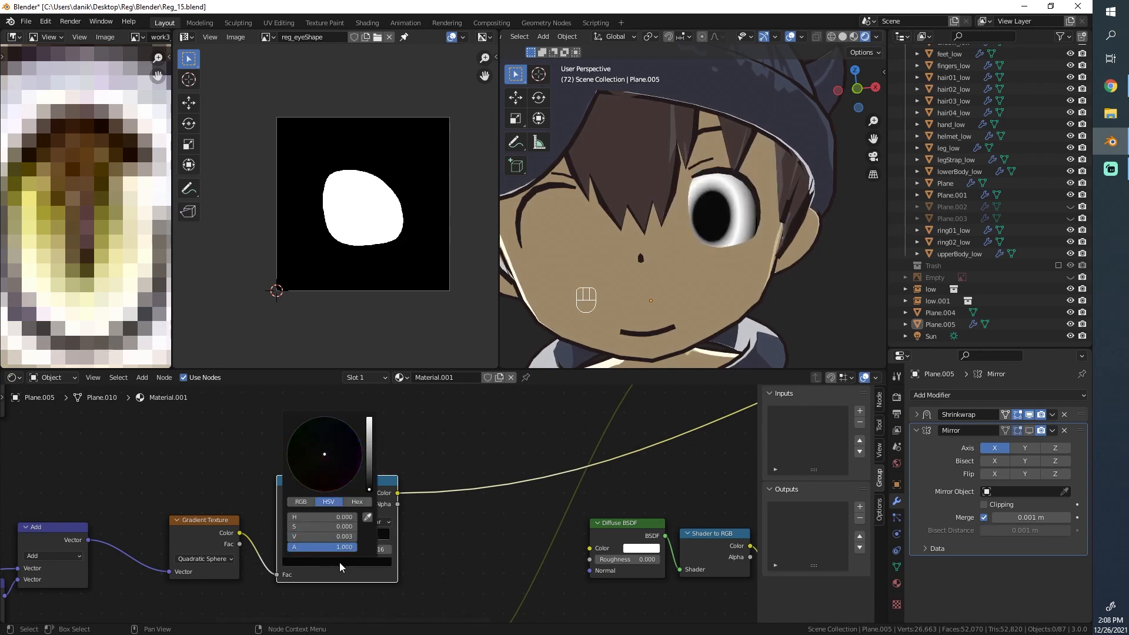
left_click_drag(298, 539, 331, 537)
left_click(376, 522)
left_click(389, 579)
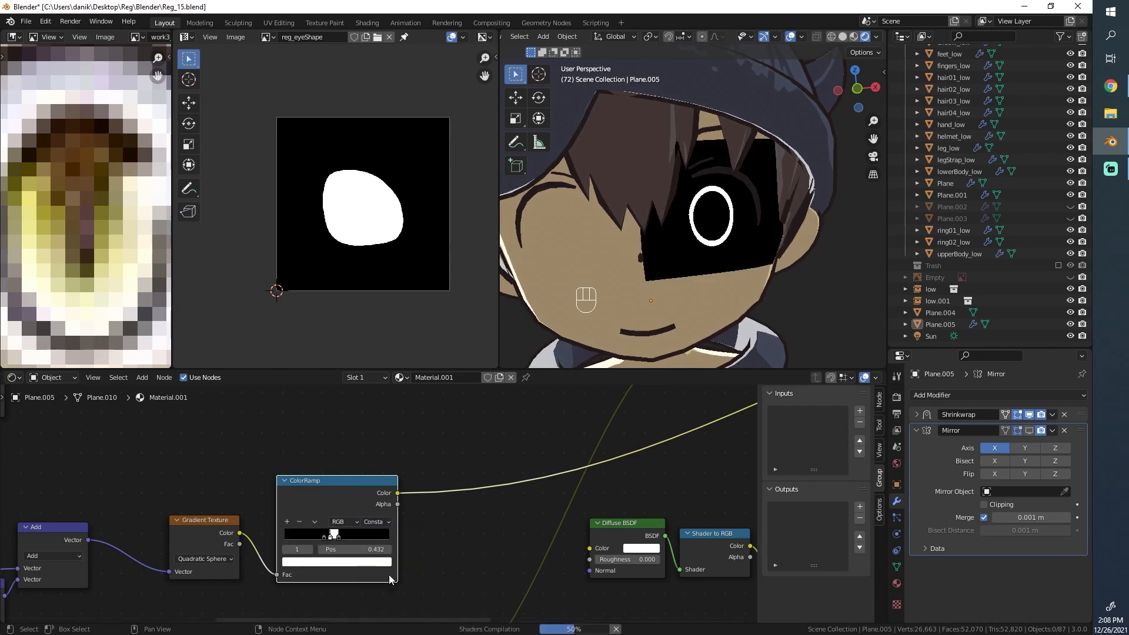
scroll(728, 252, "up", 4)
middle_click_drag(729, 251, 650, 234)
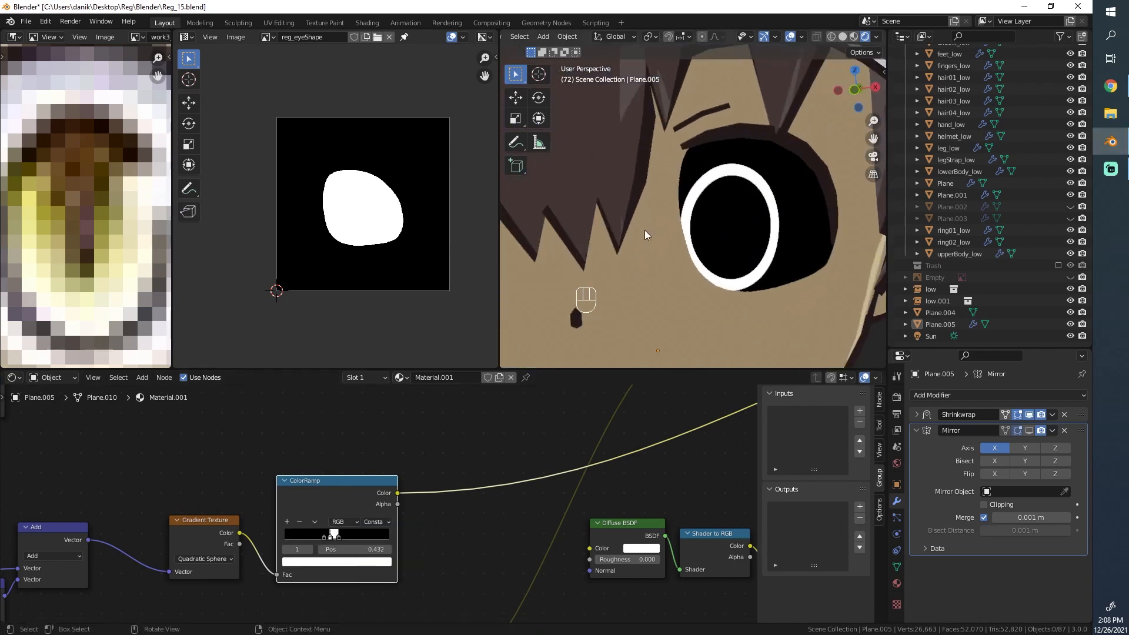
scroll(578, 434, "down", 5)
scroll(531, 453, "up", 3)
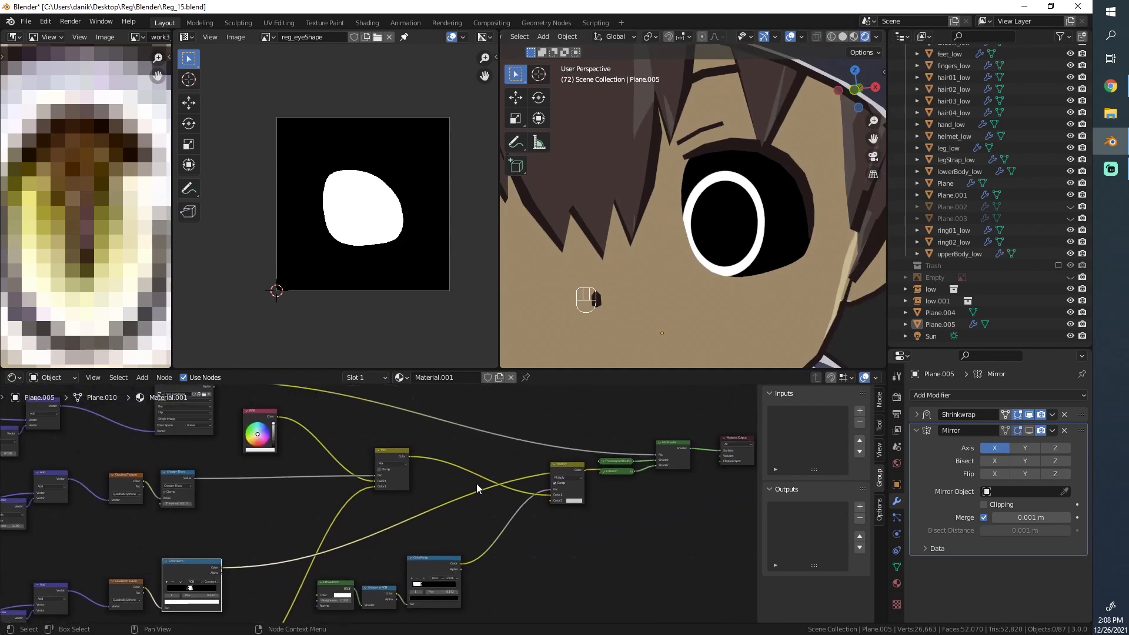
Move the iris Mix node closer to its Greater Than node to clear space before the Multiply node.
middle_click_drag(552, 405, 513, 460)
left_click(539, 446)
scroll(584, 472, "down", 1)
scroll(584, 471, "down", 1)
key("g")
left_click(544, 468)
key("shift+a")
mouse_move(463, 481)
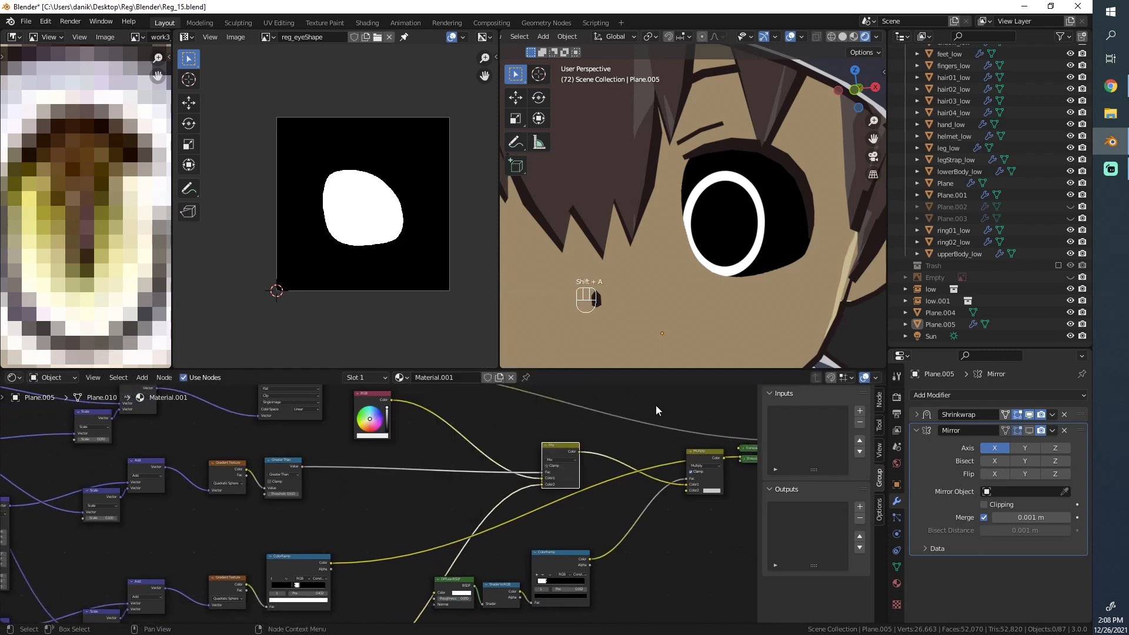
key("g")
left_click(457, 446)
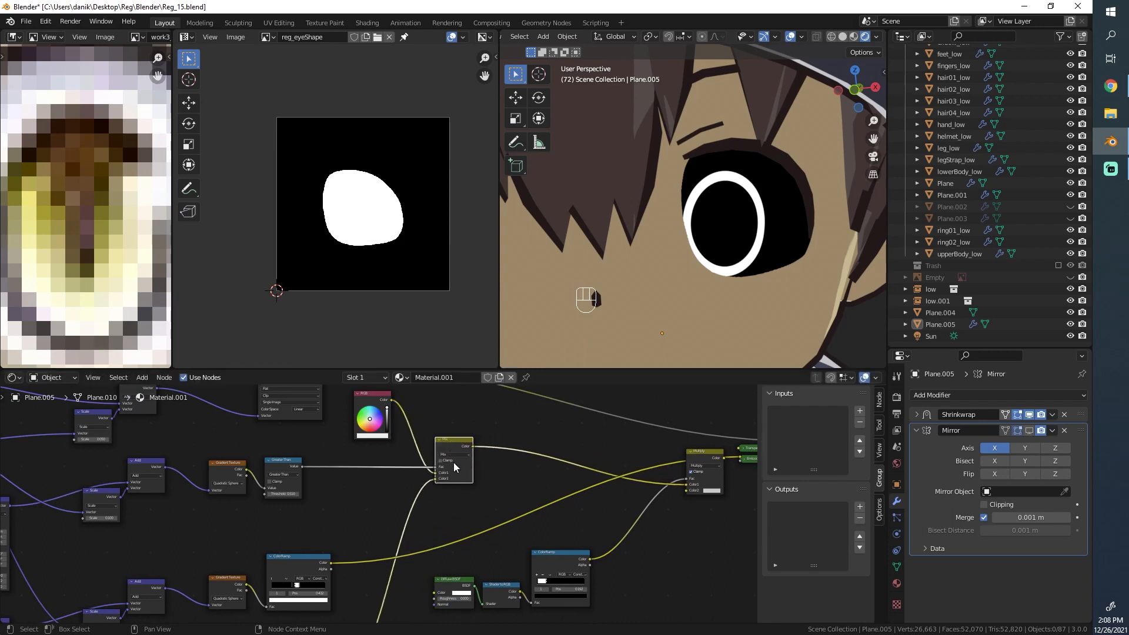
Insert a MixRGB node on the link between the iris Mix node and the Multiply node.
middle_click_drag(457, 446, 404, 464)
key("shift+a")
mouse_move(395, 458)
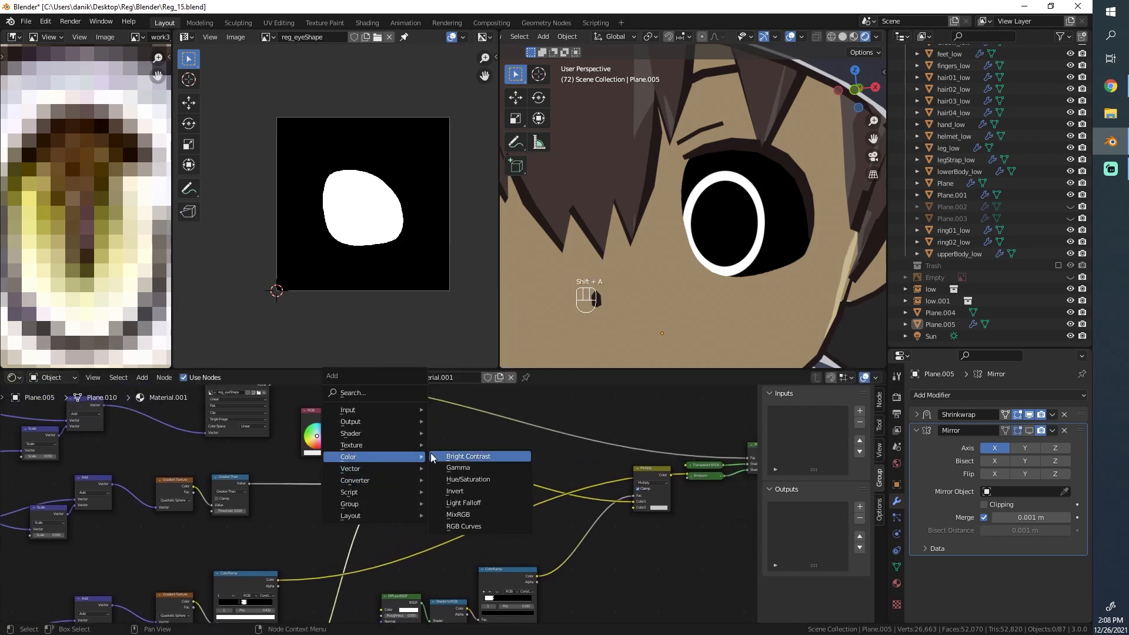
left_click(458, 514)
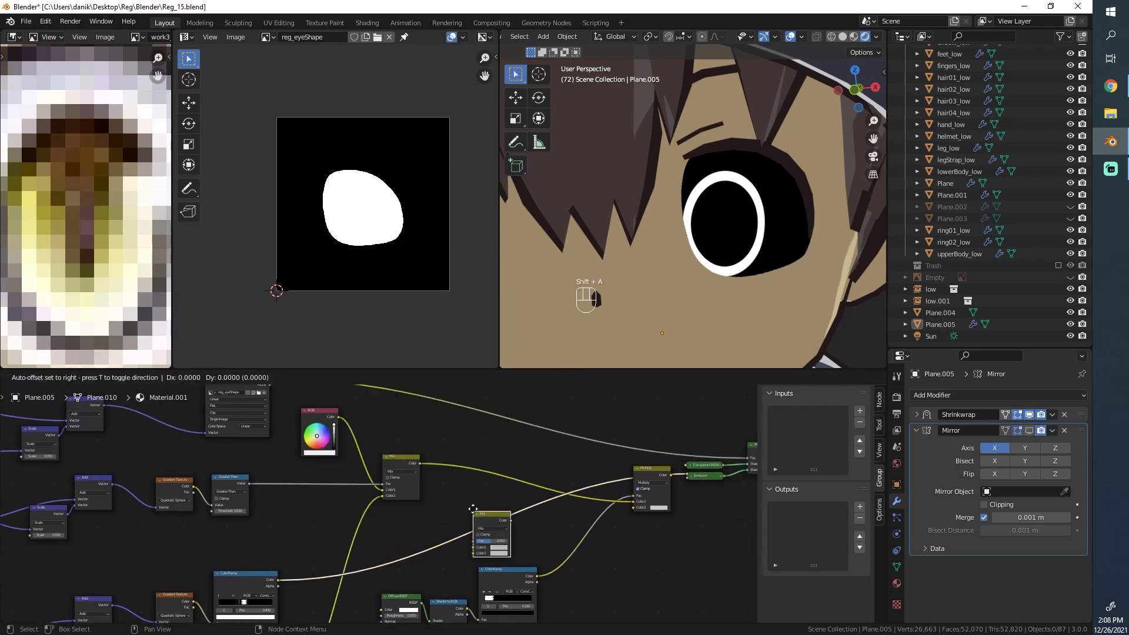
left_click(453, 466)
Connect the ring ColorRamp's Color to the new Mix node's Fac, and route the Multiply node's Color back into the Emission shader.
left_click_drag(279, 580, 351, 536)
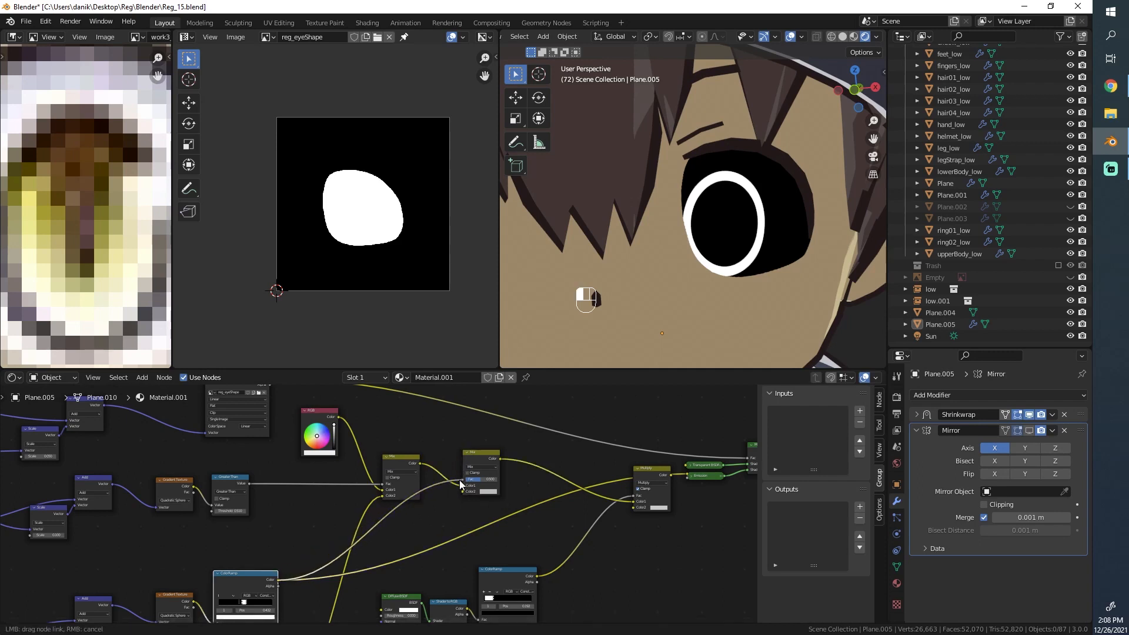
left_click_drag(459, 480, 460, 479)
middle_click_drag(474, 488, 378, 503)
left_click_drag(405, 475, 574, 490)
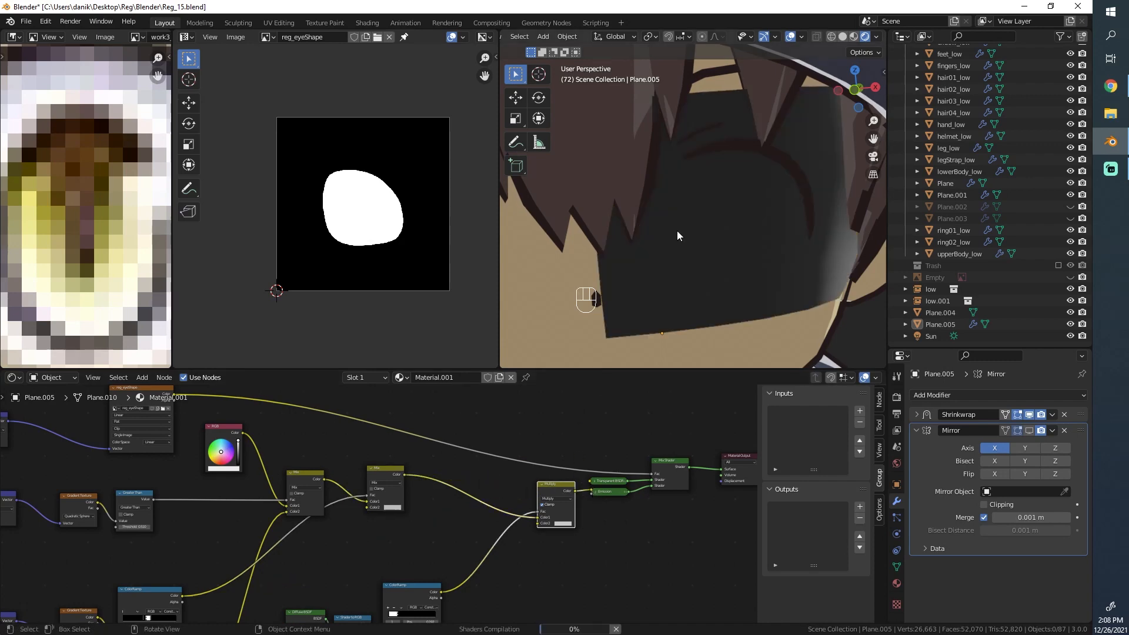
Copy the outline material's emission color from hair04_low into Color2 of the ring's Mix node on Plane.005.
scroll(764, 209, "up", 4)
middle_click_drag(764, 209, 677, 230)
scroll(718, 221, "down", 6)
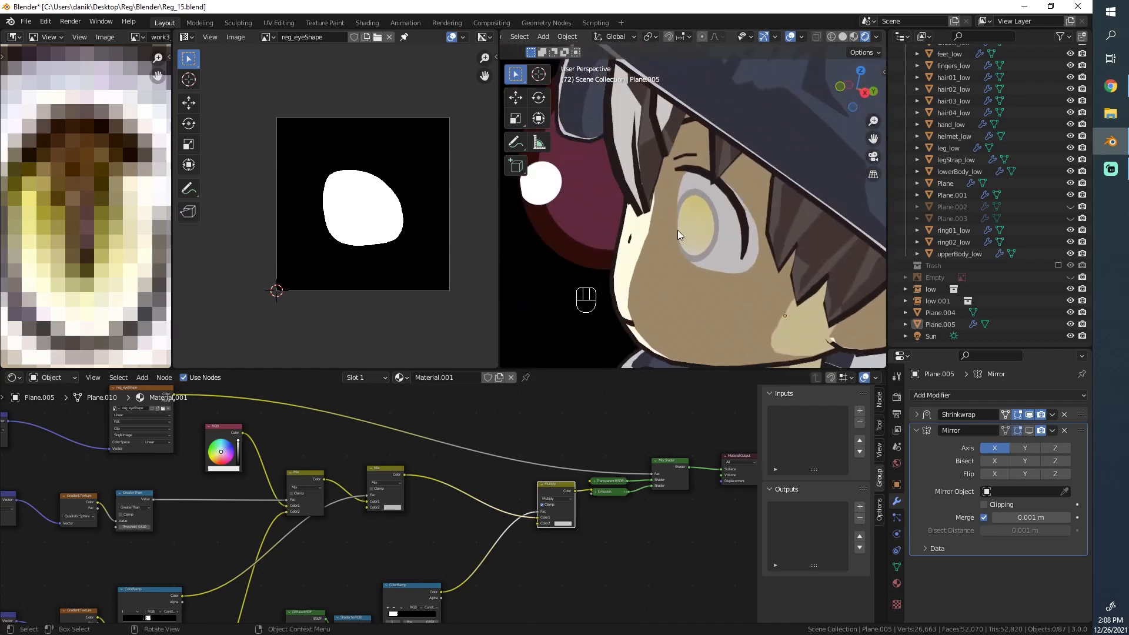
scroll(677, 231, "up", 3)
scroll(404, 503, "up", 2)
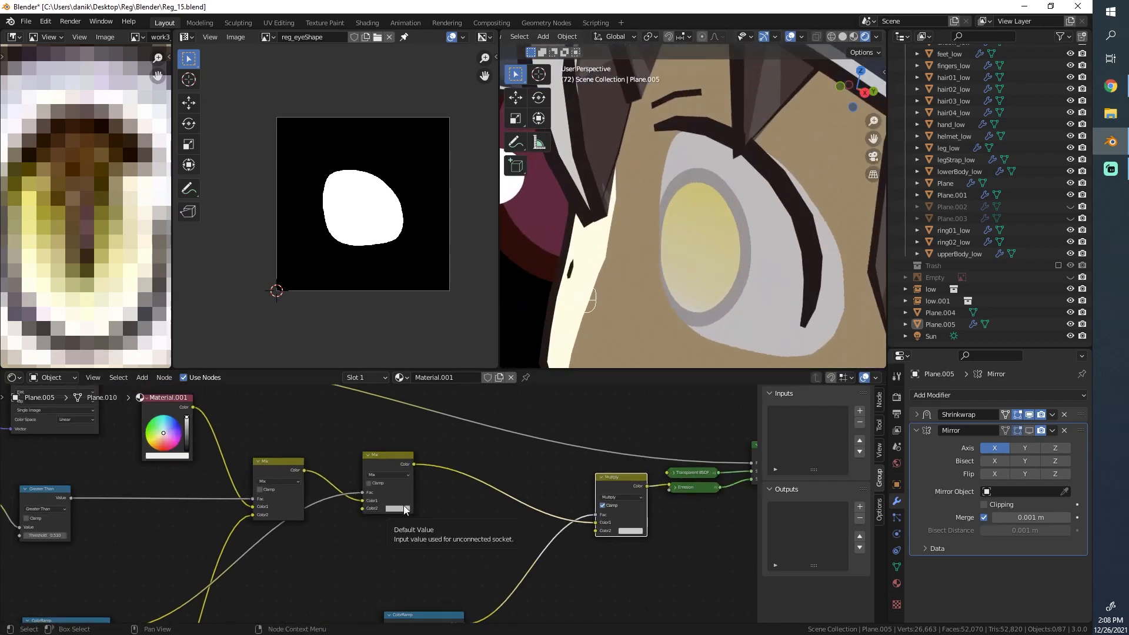
left_click(404, 509)
left_click(878, 248)
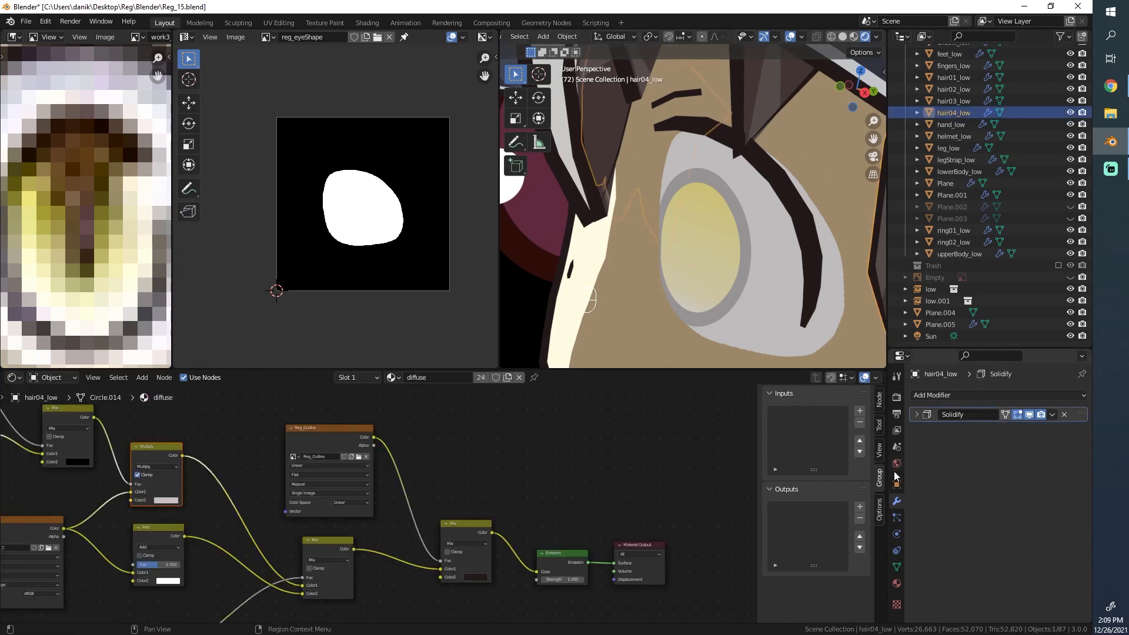
left_click(897, 584)
left_click(944, 434)
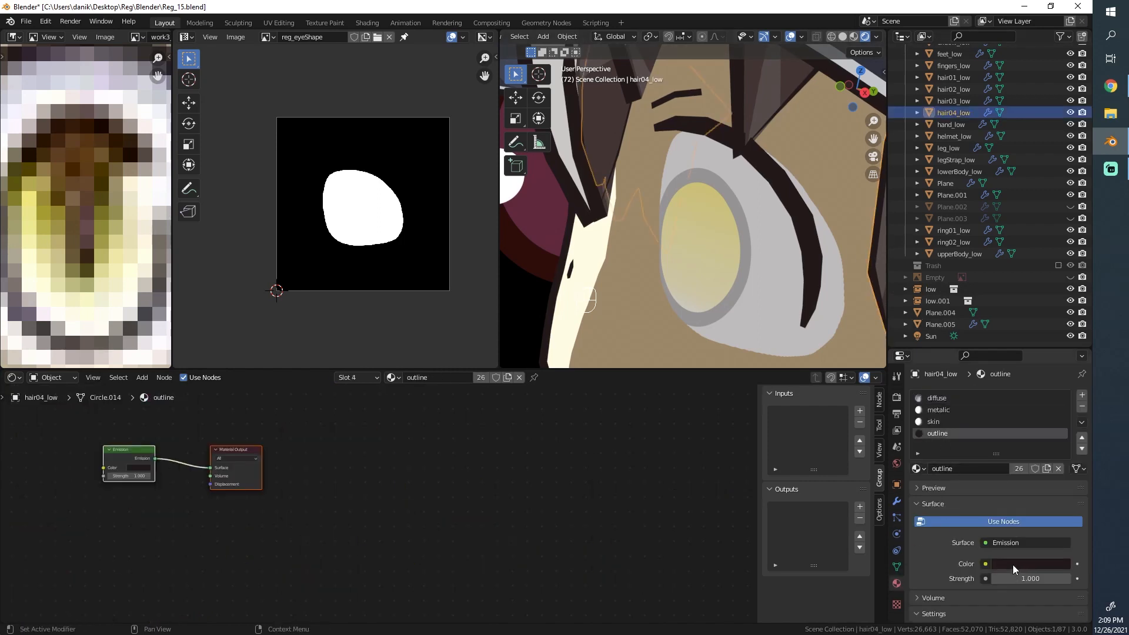
left_click(721, 282)
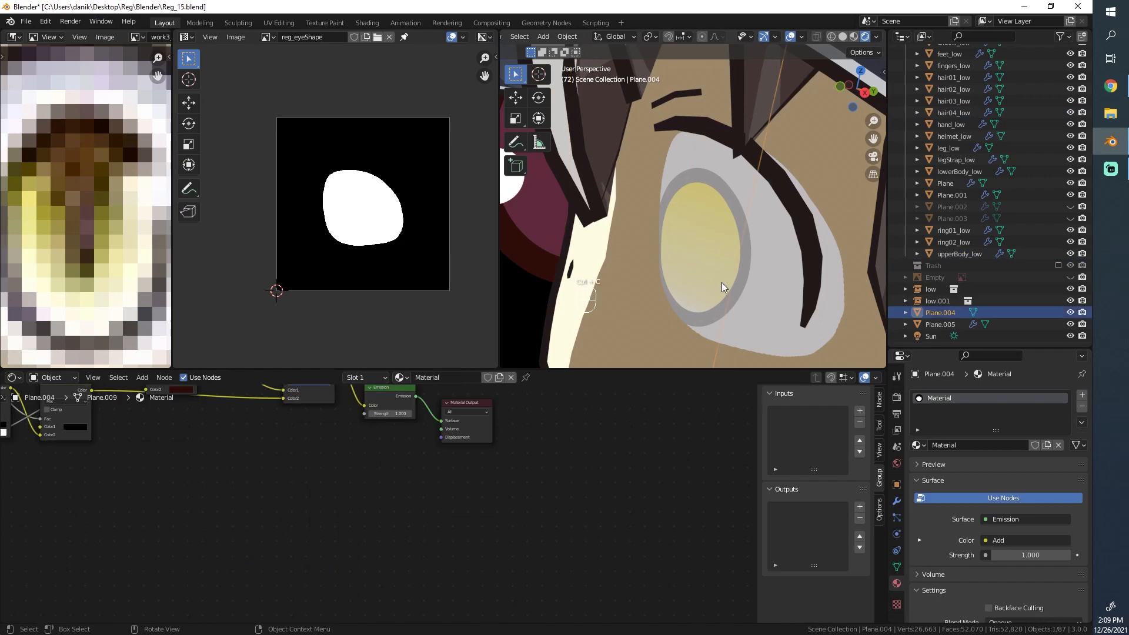
left_click(722, 282)
left_click(721, 282)
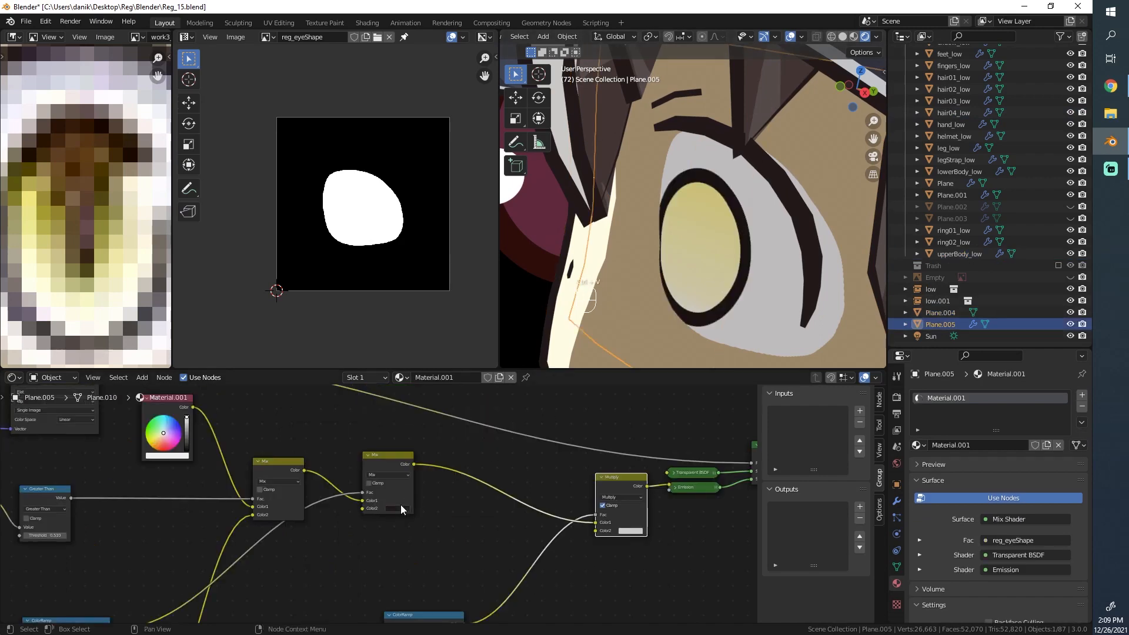
Examine the dark iris outline on the eye from several angles and distances.
middle_click_drag(721, 283, 746, 191)
scroll(746, 192, "down", 8)
key("alt+a")
scroll(722, 252, "up", 7)
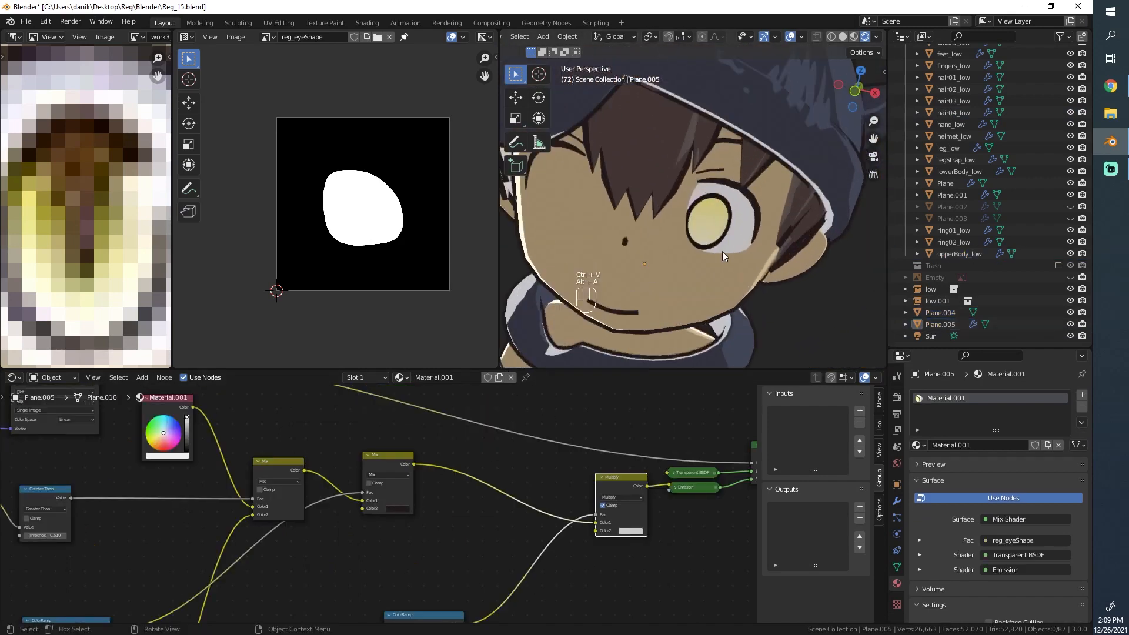
middle_click_drag(722, 251, 729, 206)
scroll(679, 250, "down", 5)
scroll(633, 242, "up", 7)
scroll(694, 201, "up", 6)
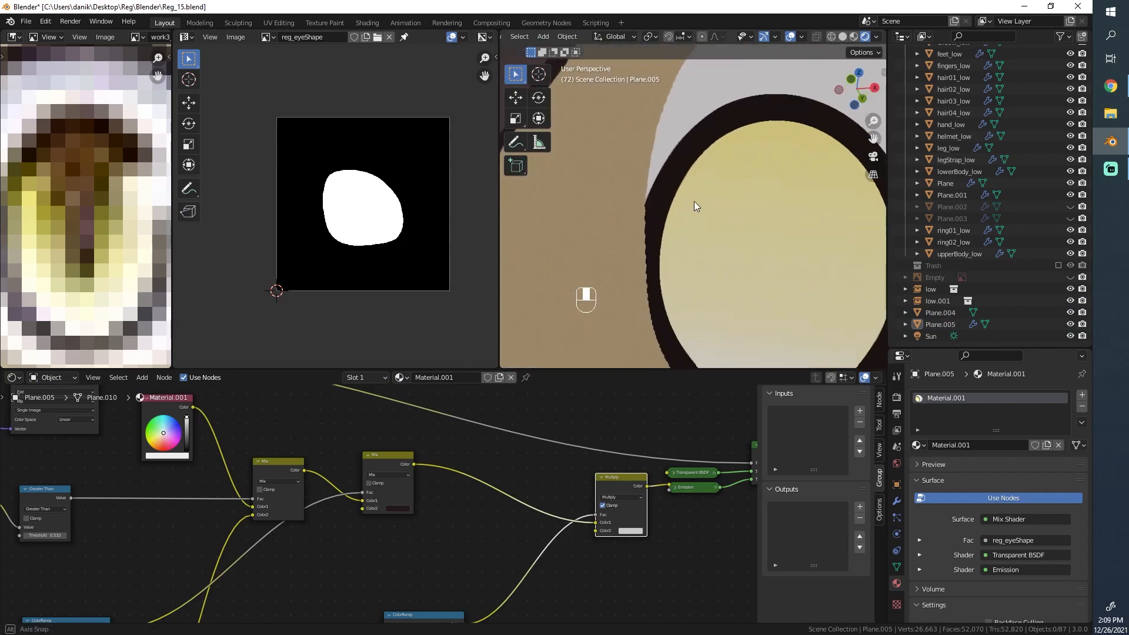
middle_click_drag(650, 212, 709, 298)
scroll(709, 292, "down", 5)
mouse_move(716, 245)
middle_mouse_down()
mouse_move(682, 121)
mouse_move(699, 256)
middle_mouse_up()
scroll(694, 100, "up", 3)
scroll(493, 510, "down", 4)
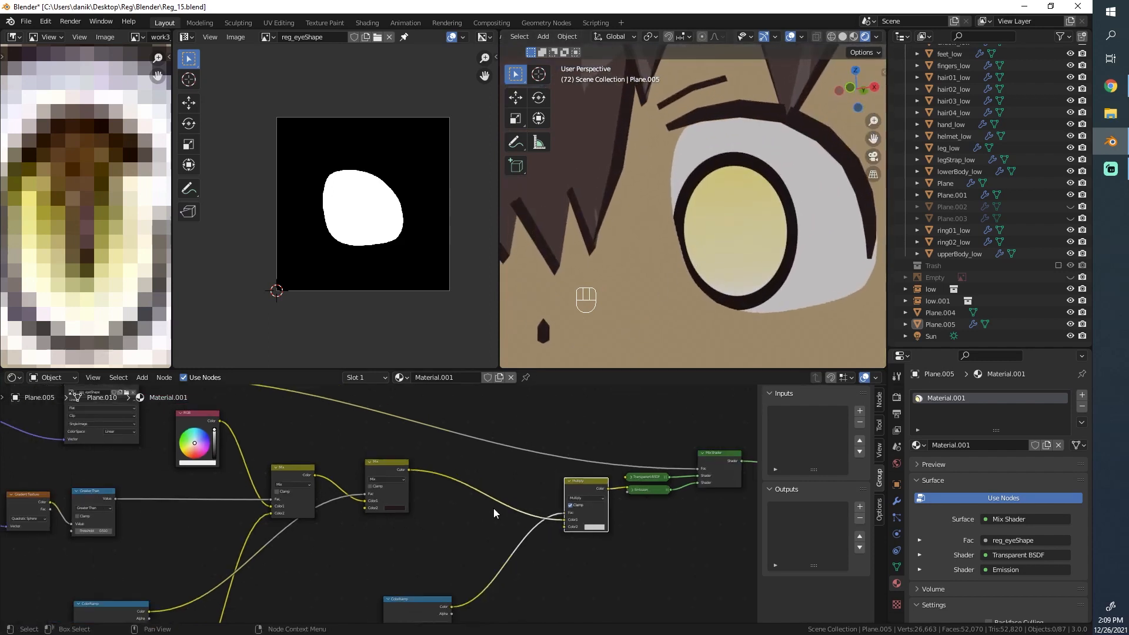
Preview the iris's Greater Than mask through the Emission shader, and undo that connection.
middle_click_drag(494, 511, 456, 539)
scroll(405, 518, "up", 3)
scroll(424, 507, "down", 1)
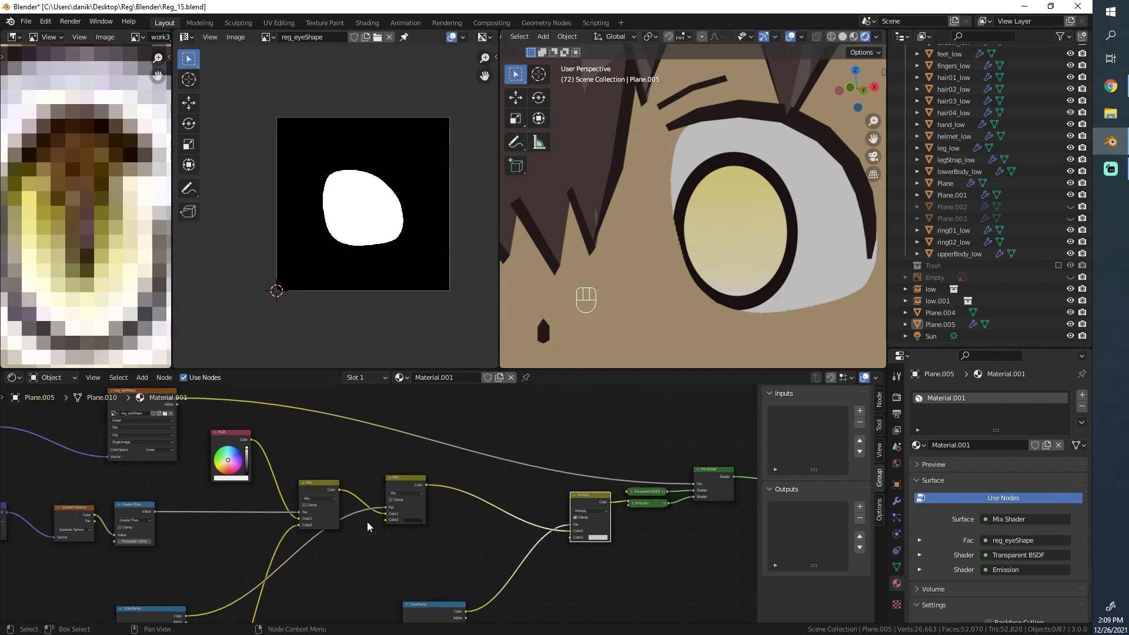
middle_click_drag(222, 514, 263, 494)
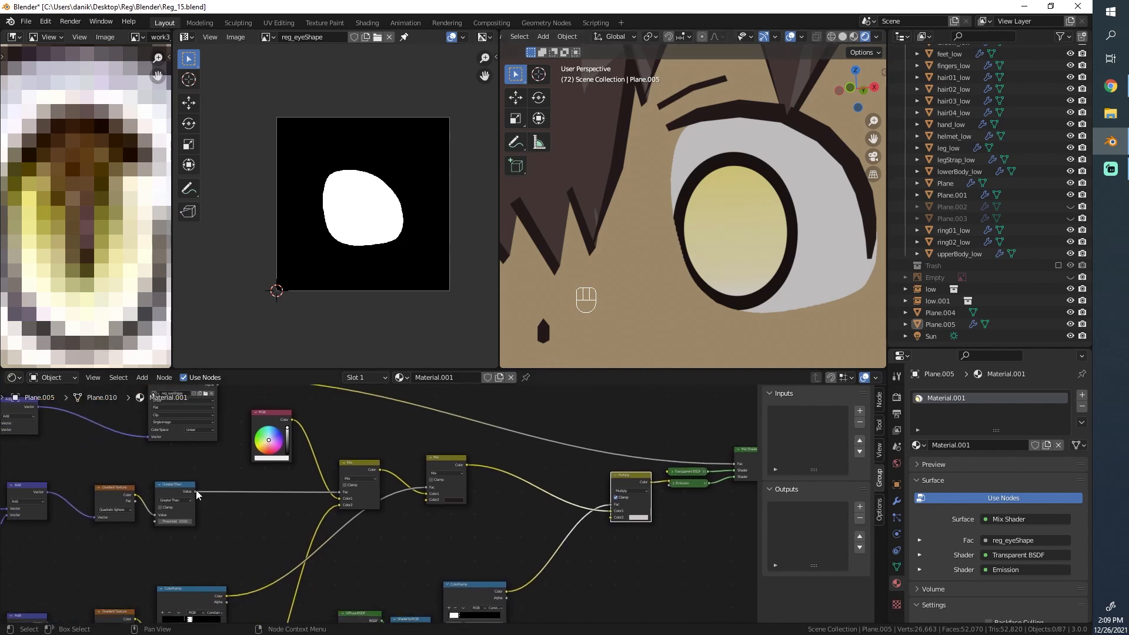
left_click_drag(196, 492, 669, 482)
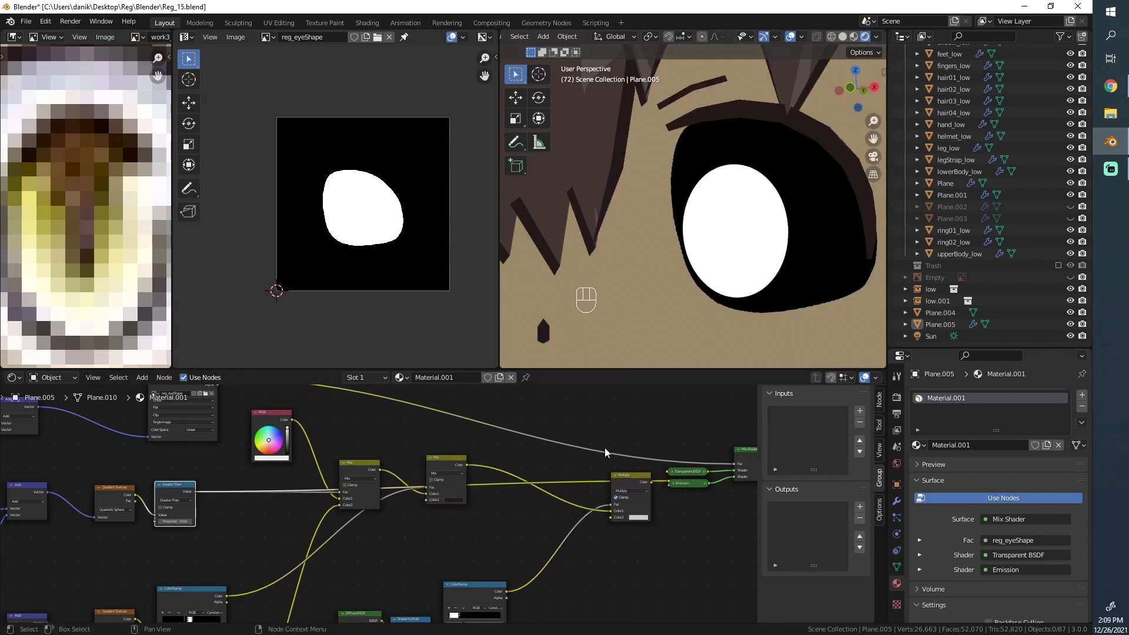
key("ctrl+z")
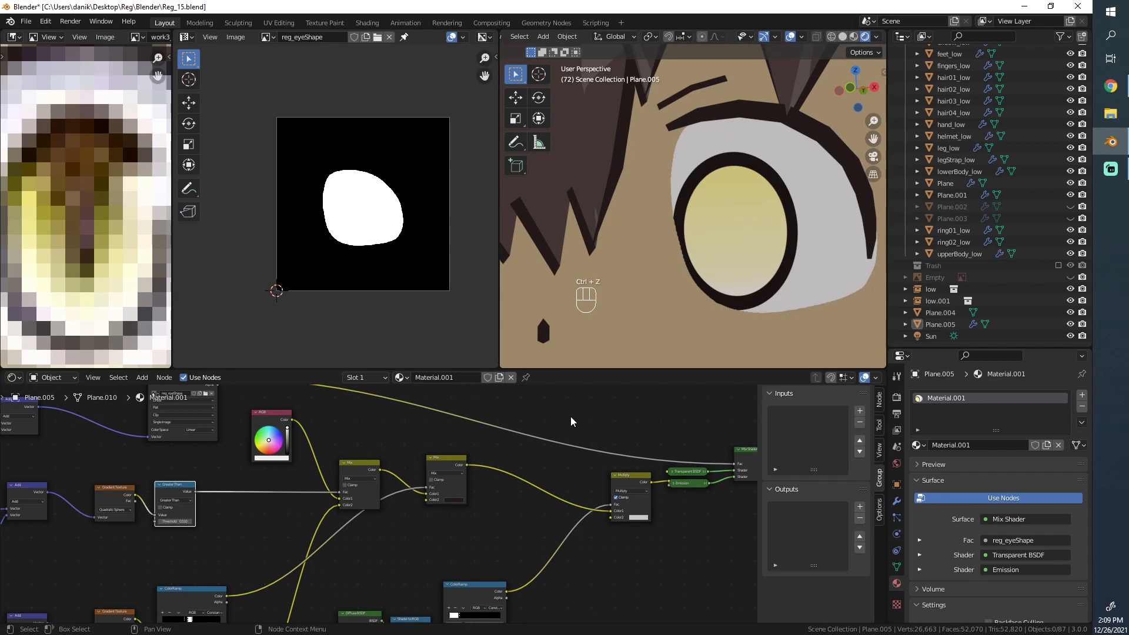
Try a threshold of 0.410 on the iris's Greater Than node, and undo it.
middle_click_drag(381, 516, 517, 506)
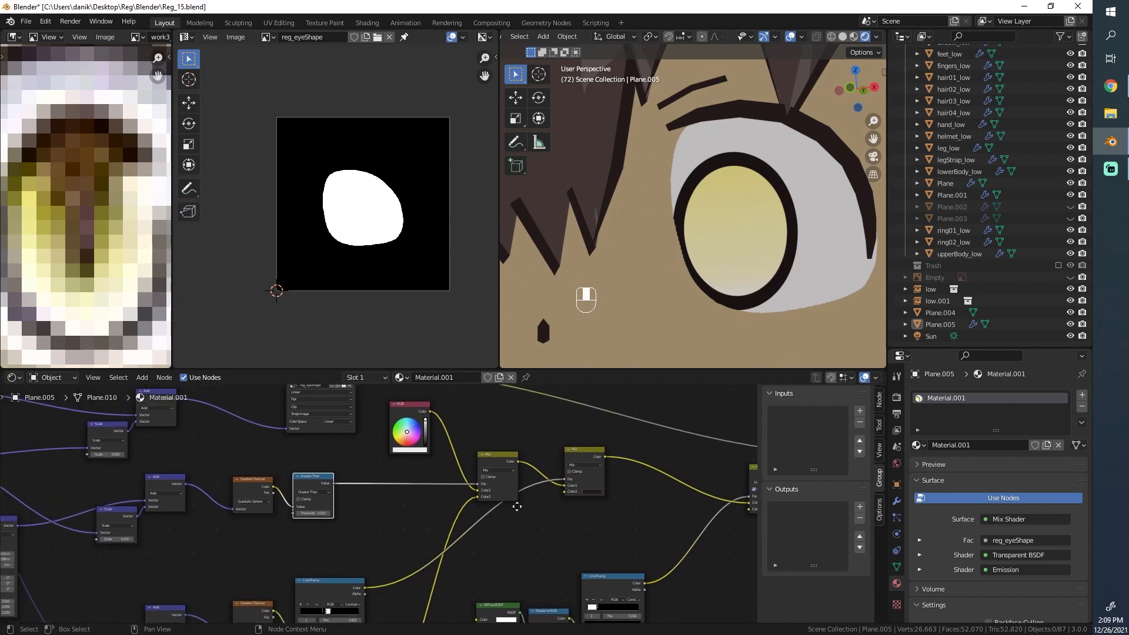
scroll(317, 512, "up", 3)
mouse_move(311, 524)
left_mouse_down()
mouse_move(324, 524)
mouse_move(309, 524)
left_mouse_up()
scroll(676, 294, "up", 6)
middle_click_drag(803, 263, 603, 290, "shift")
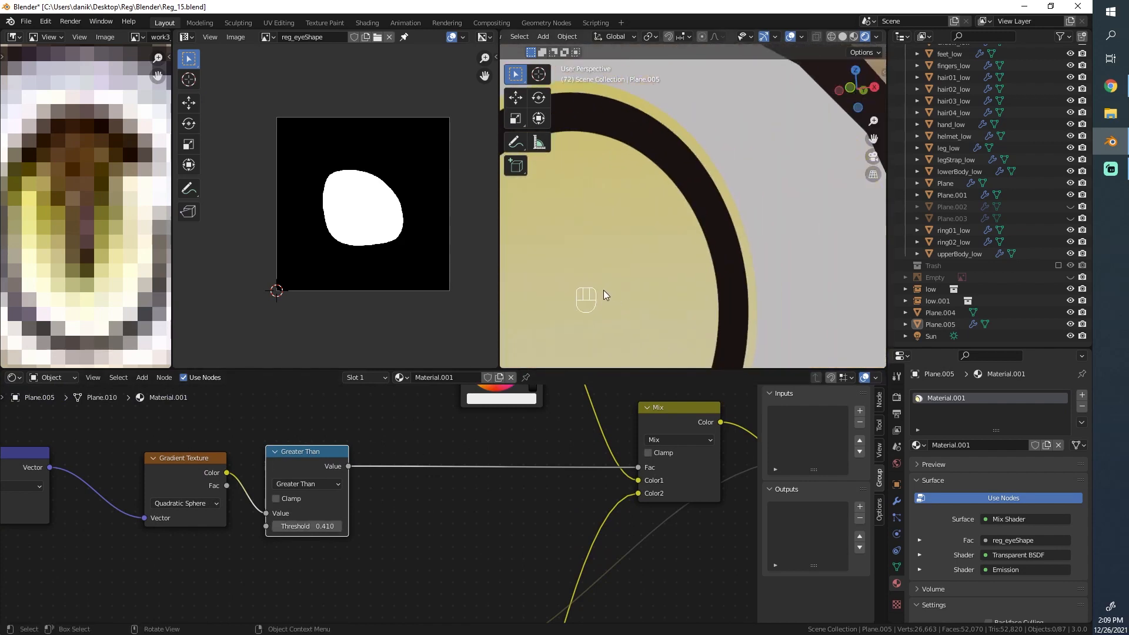
key("ctrl+z")
scroll(637, 304, "down", 6)
scroll(637, 306, "up", 2)
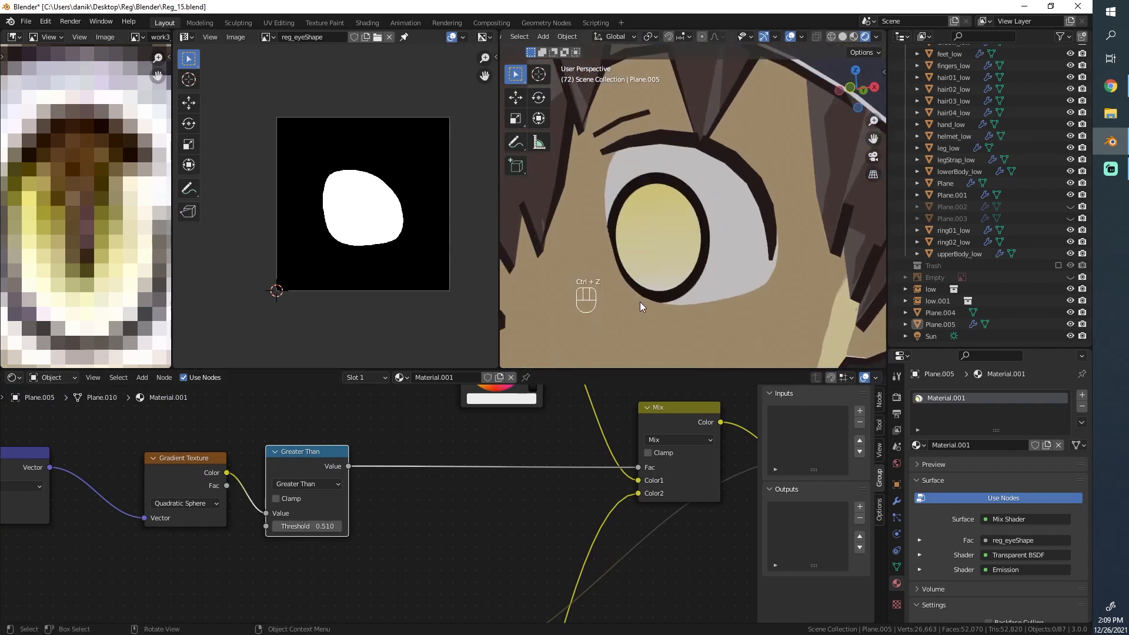
Set the iris's Greater Than threshold to 0.440 to fit the iris edge under the dark ring.
scroll(641, 300, "down", 2)
scroll(670, 290, "up", 3)
scroll(705, 282, "up", 1)
scroll(730, 282, "down", 6)
scroll(706, 299, "up", 8)
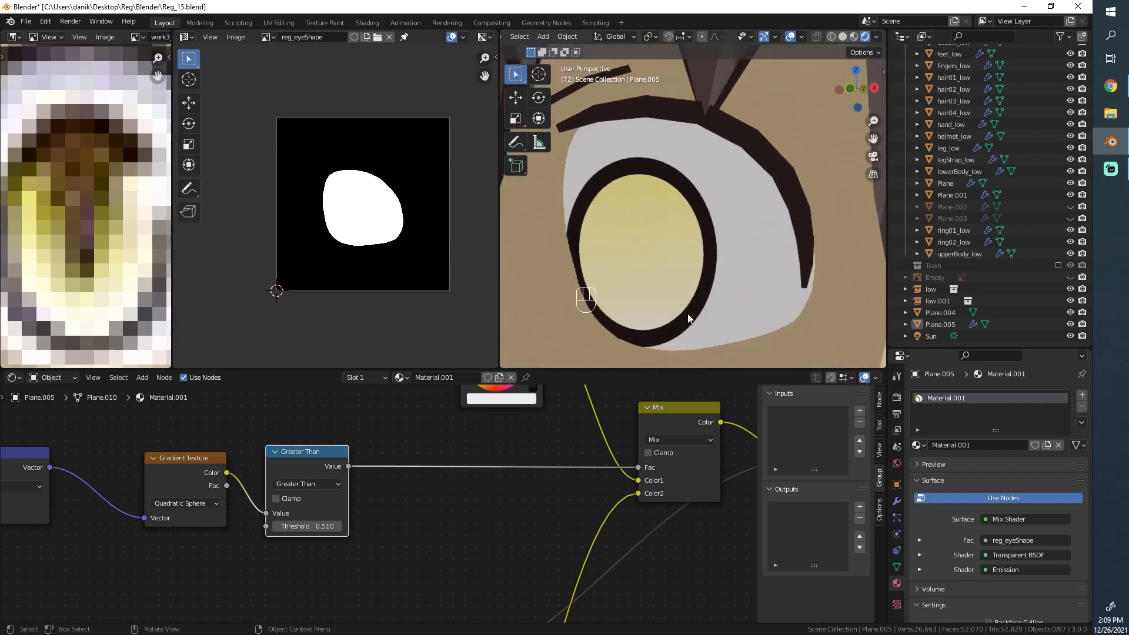
key("z")
key("z")
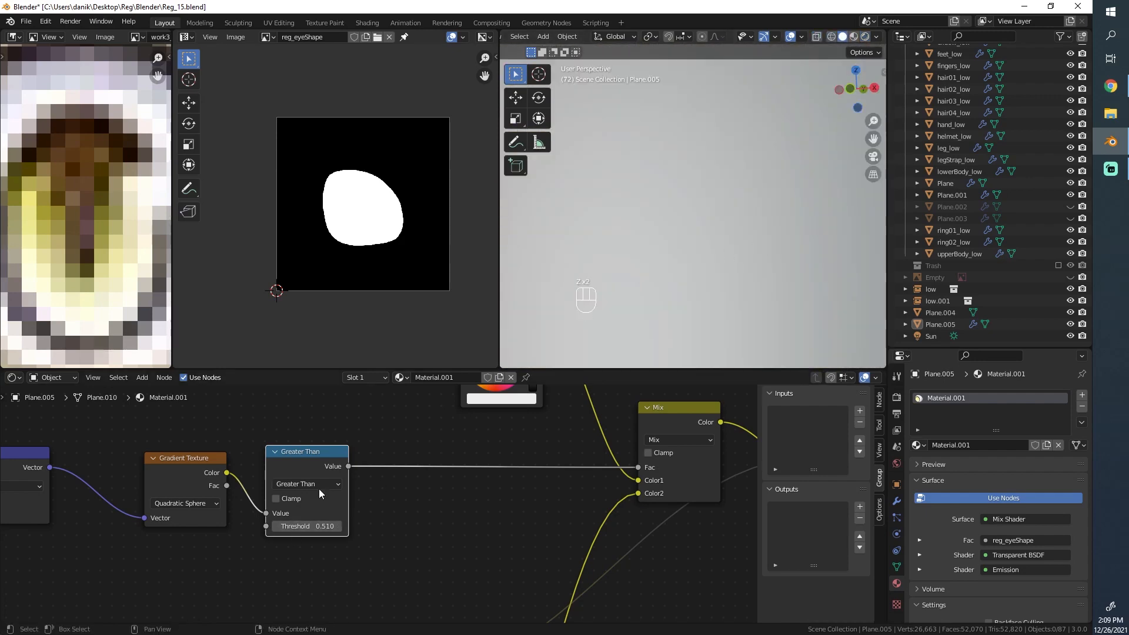
key("z")
key("z")
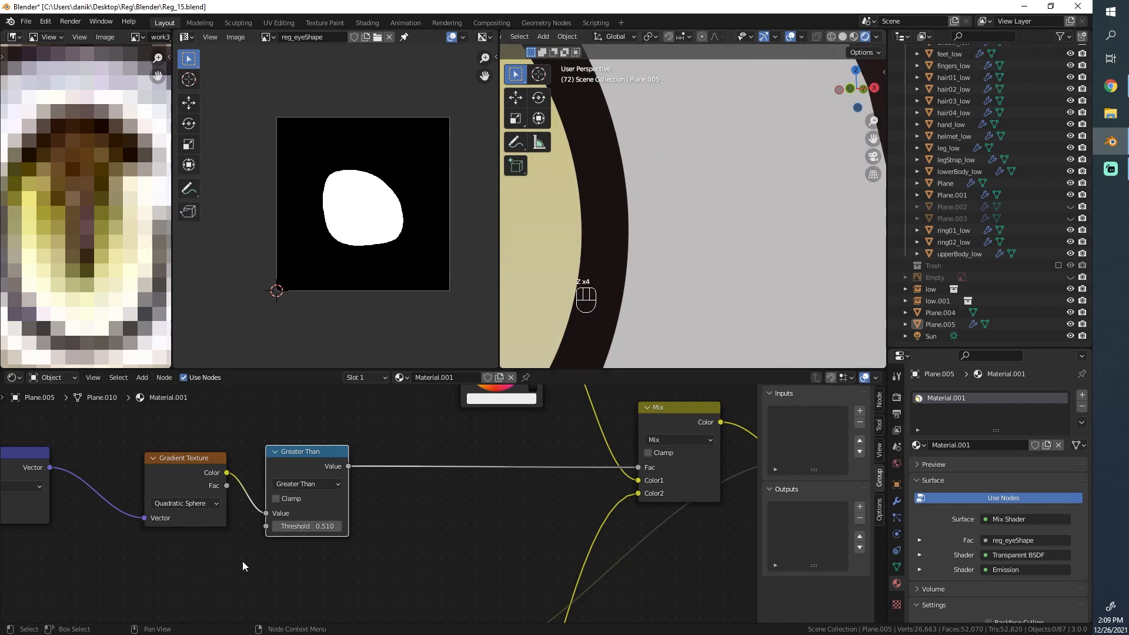
left_click_drag(306, 526, 329, 526, "shift")
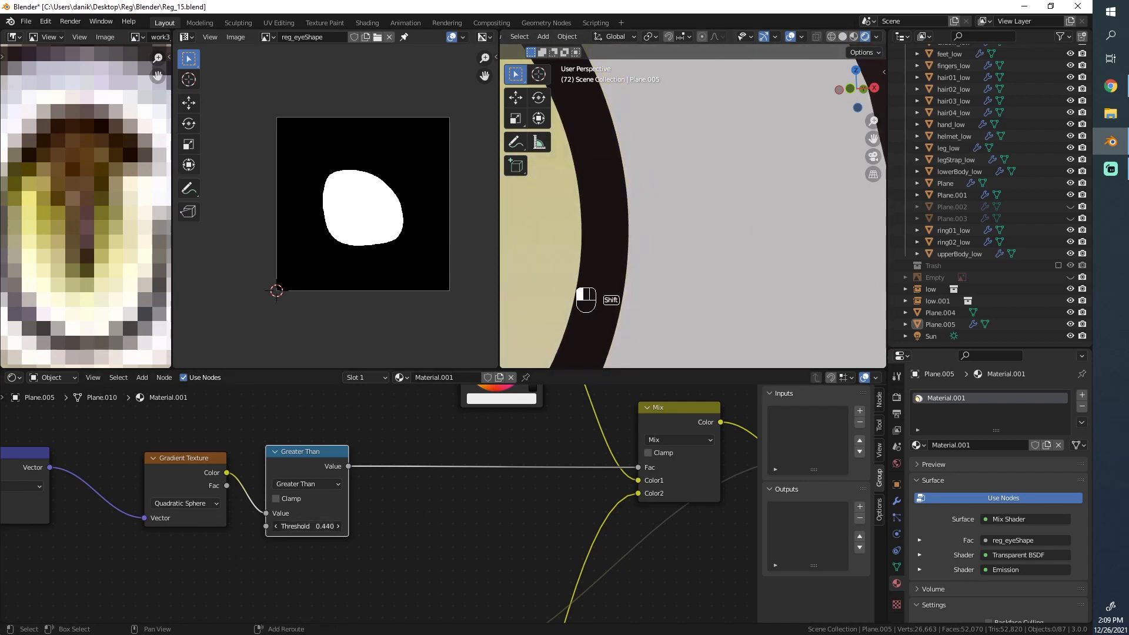
scroll(585, 256, "down", 12)
middle_click_drag(654, 242, 683, 241)
scroll(683, 241, "up", 3)
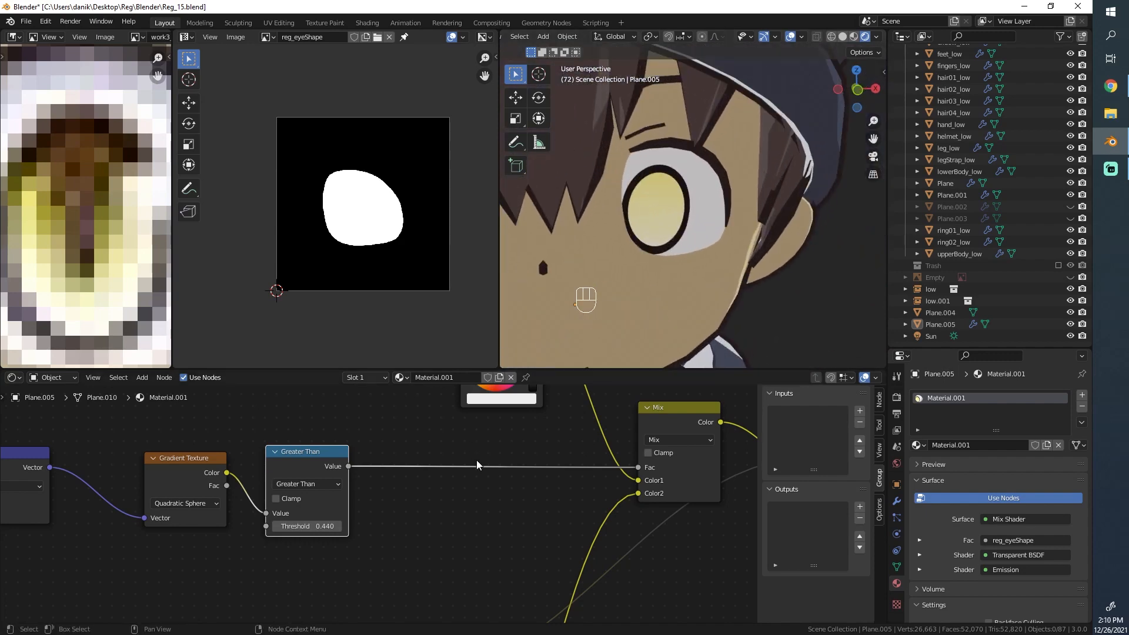
Insert a MixRGB node on the link between the reg_eyeShape texture and the Mix Shader's Fac.
scroll(477, 465, "down", 4)
key("shift+a")
mouse_move(464, 497)
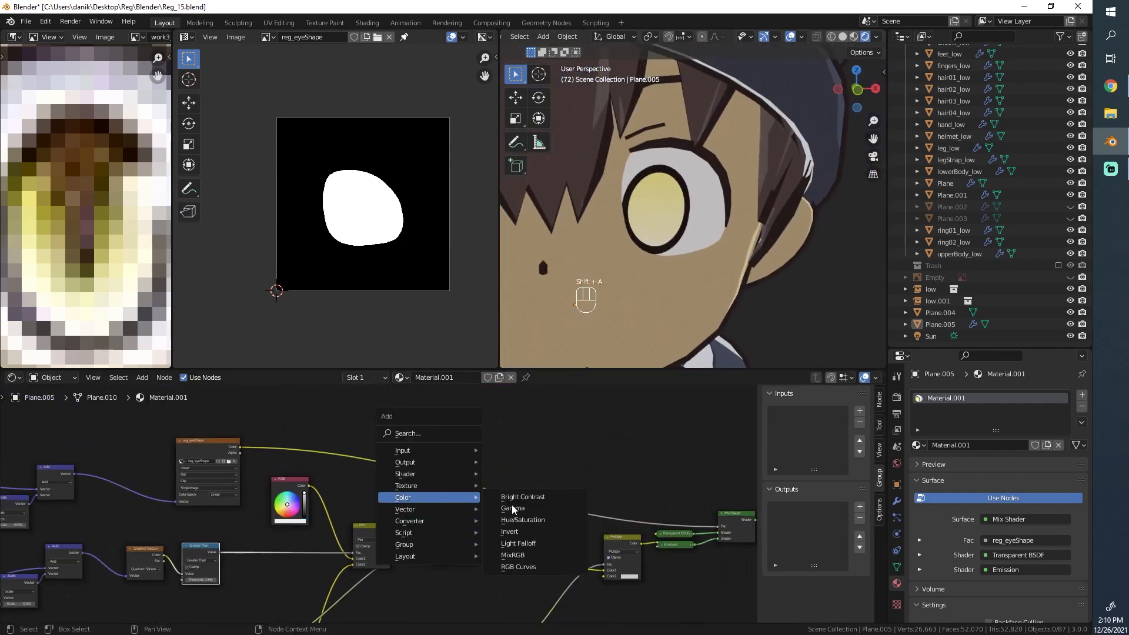
left_click(512, 555)
left_click(527, 470)
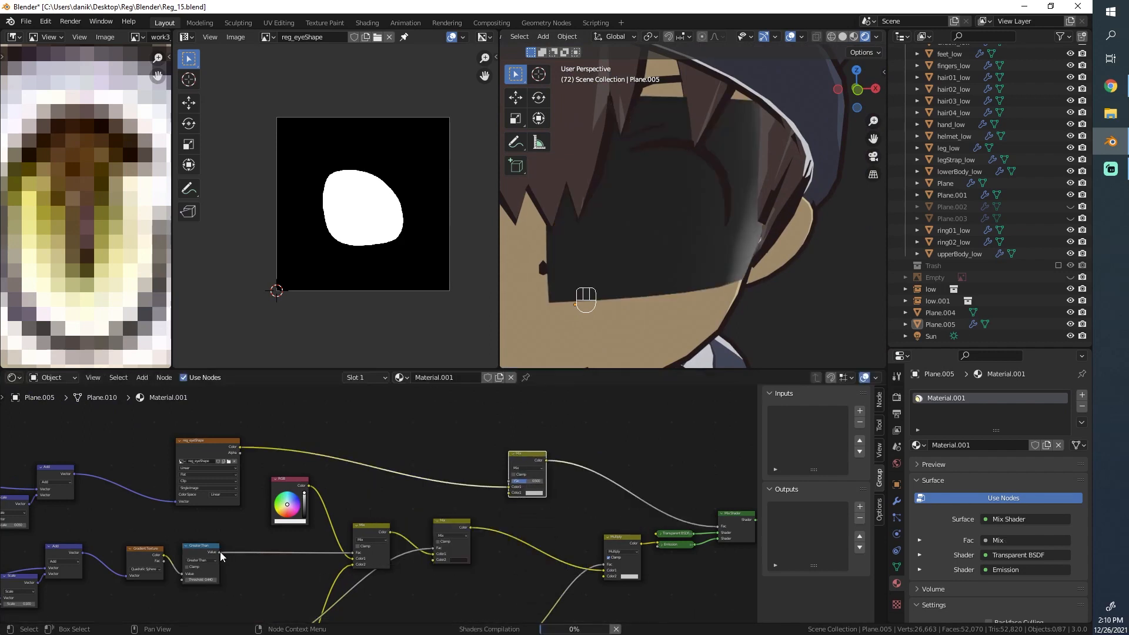
Drive the new Mix node's Fac with the iris's Greater Than value and set its Color2 to white.
left_click_drag(219, 552, 509, 494)
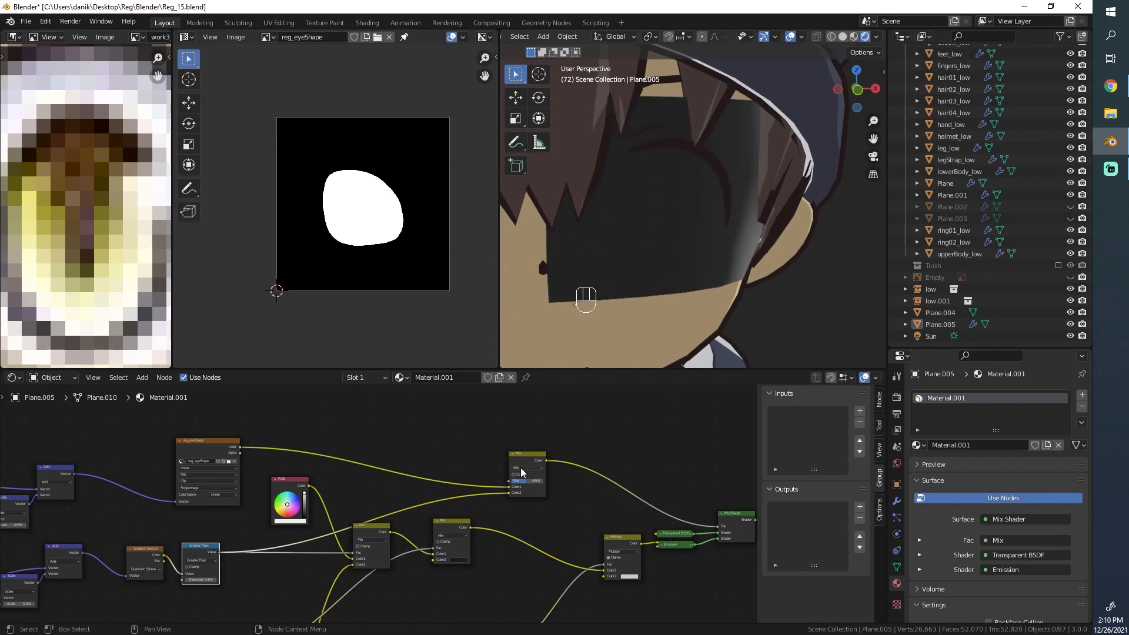
left_click(531, 471)
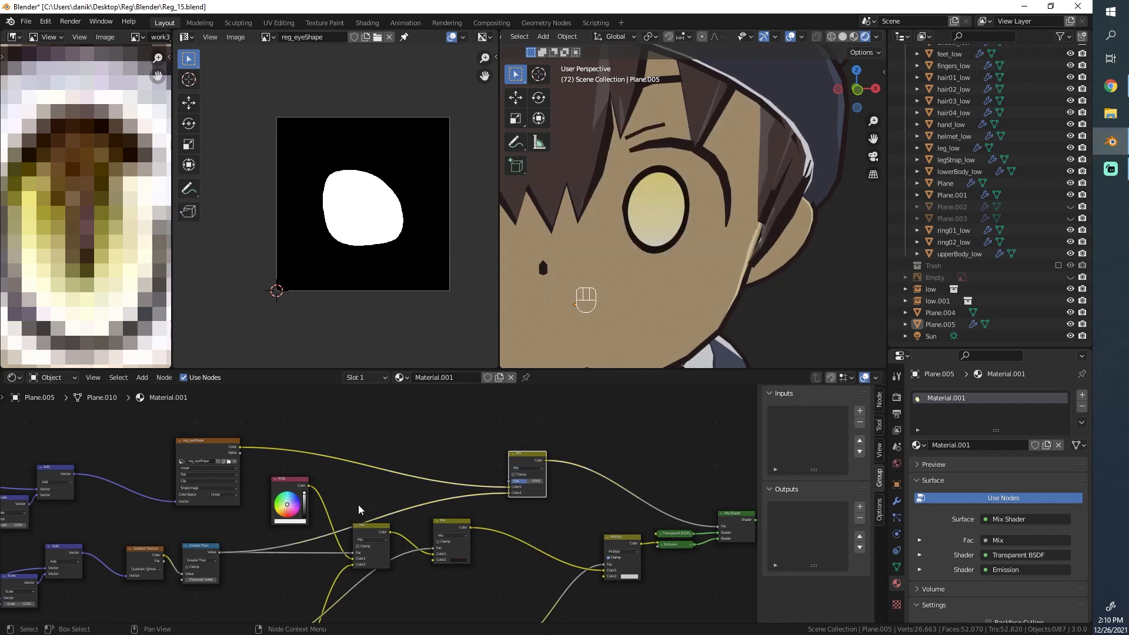
scroll(446, 498, "up", 5)
mouse_move(447, 498)
middle_mouse_down()
mouse_move(479, 493)
mouse_move(467, 493)
middle_mouse_up()
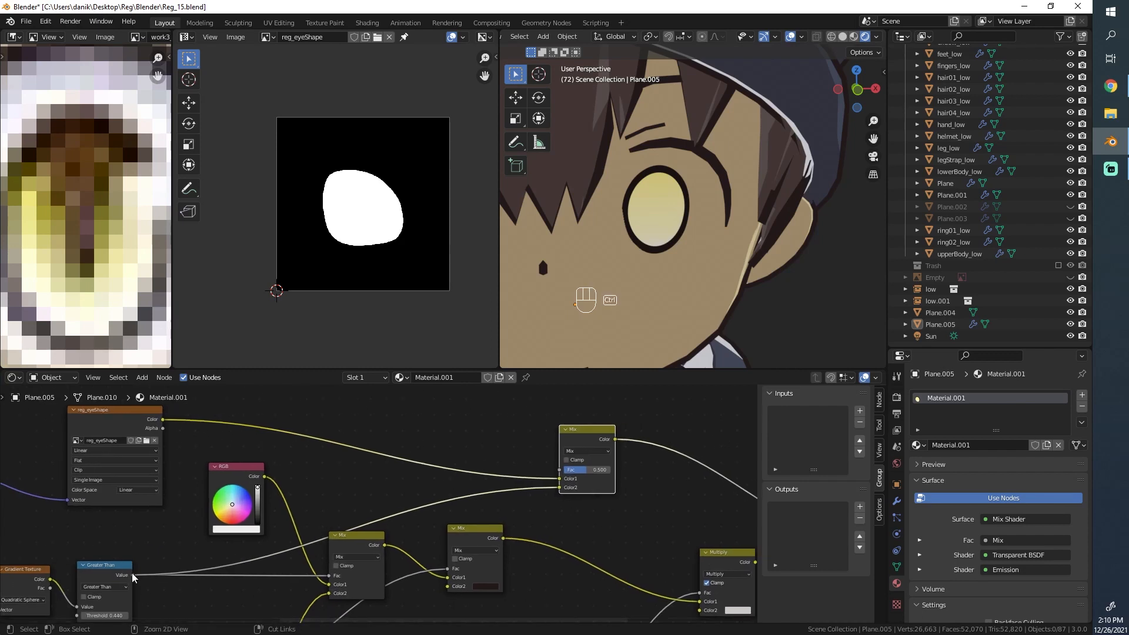
left_click_drag(132, 576, 522, 487)
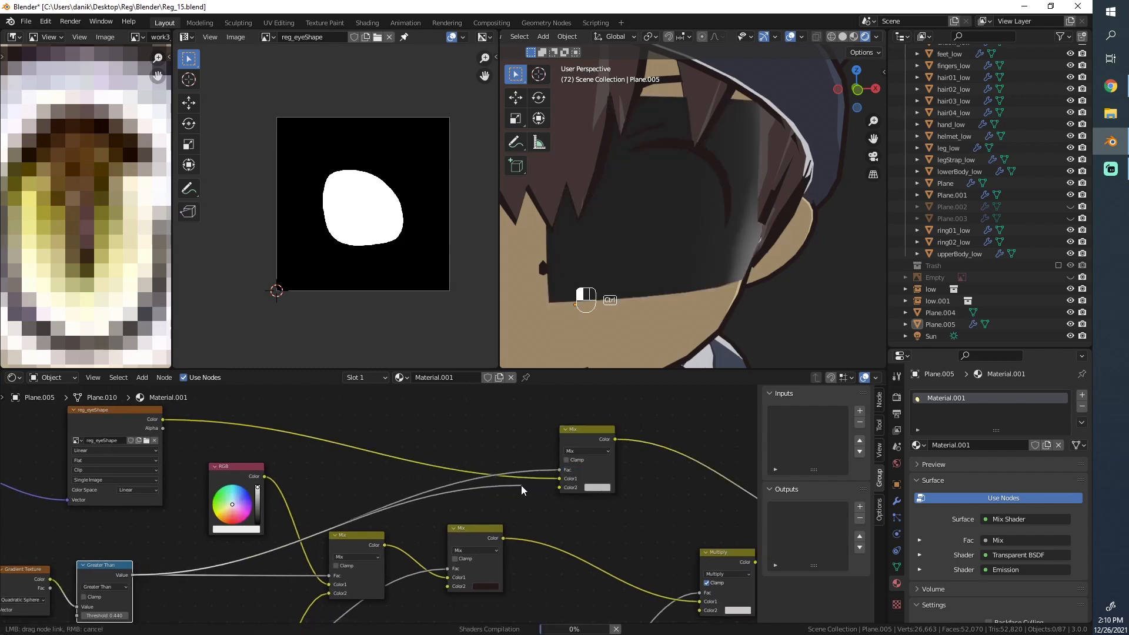
left_click(592, 492)
scroll(595, 491, "up", 6)
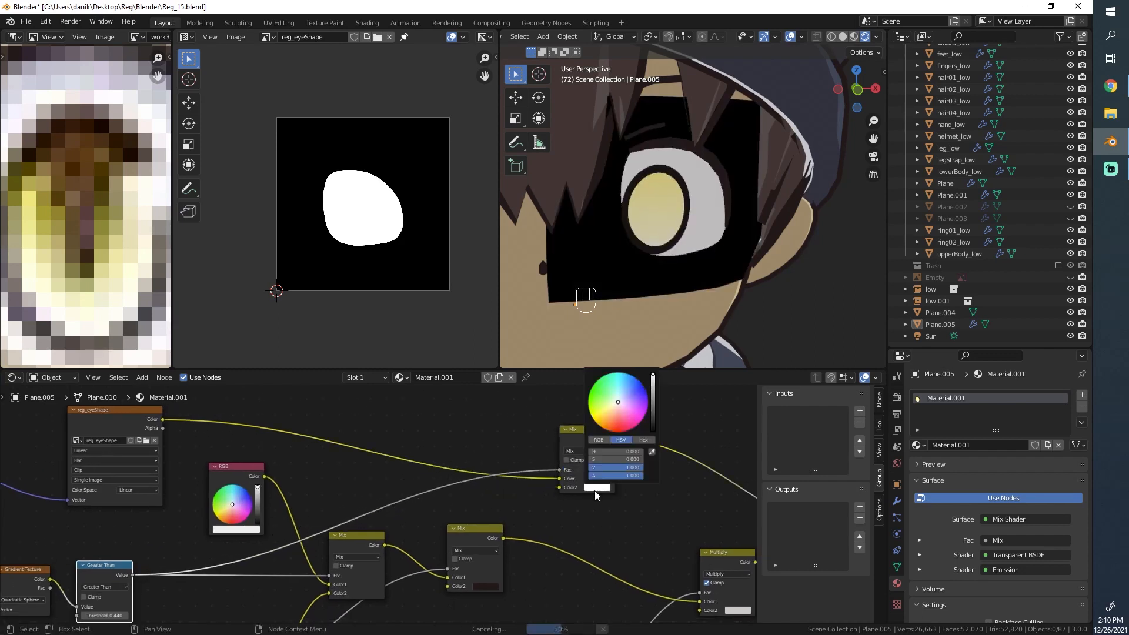
scroll(662, 469, "up", 2)
Preview the combined eye-shape and iris mask by routing the Mix node's color through the Emission shader to the Material Output.
scroll(639, 274, "up", 7)
middle_click_drag(639, 253, 704, 337)
scroll(685, 522, "down", 4)
middle_click_drag(683, 525, 436, 541)
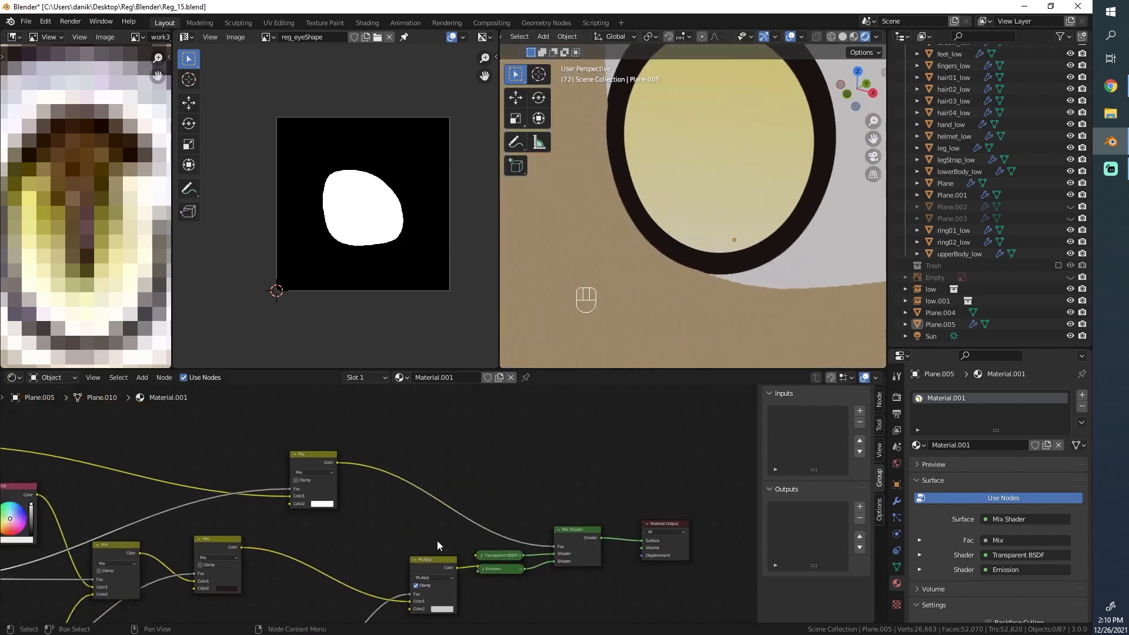
scroll(393, 512, "down", 2)
scroll(382, 503, "up", 2)
left_click(336, 467)
left_click_drag(336, 467, 642, 540)
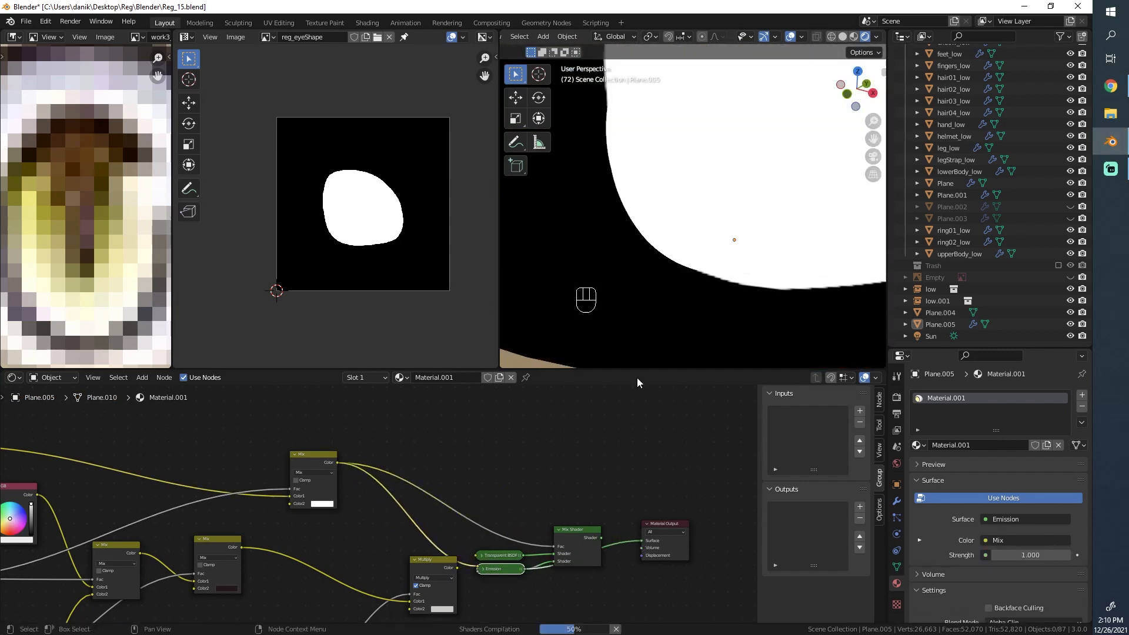
scroll(661, 203, "down", 7)
middle_click_drag(664, 194, 698, 150)
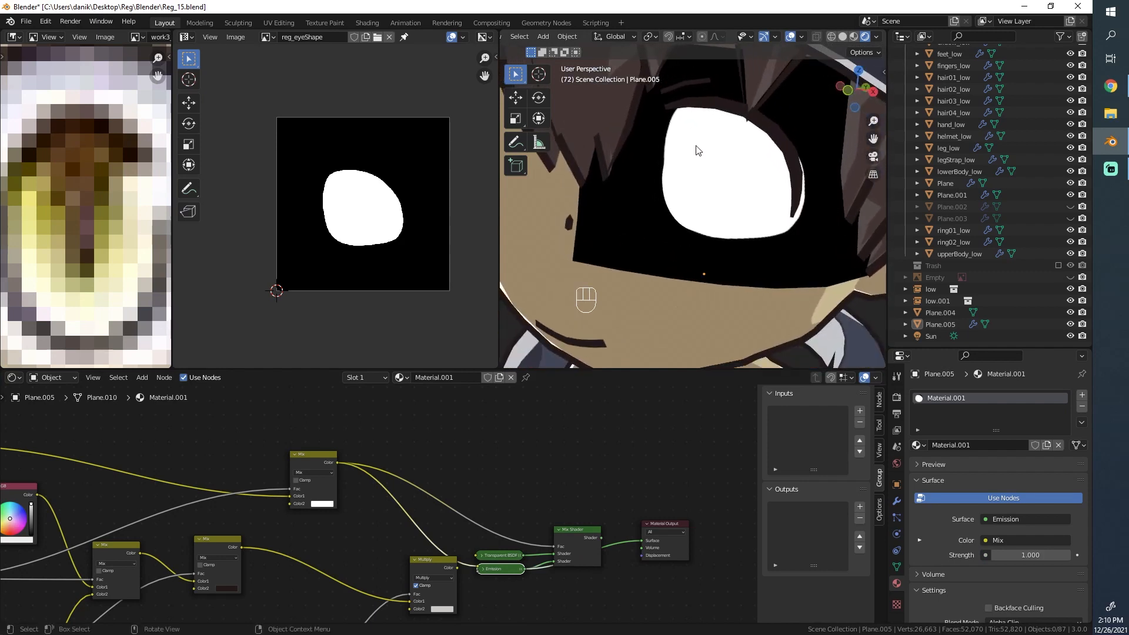
Try a different threshold on the iris's Greater Than node while previewing the mask, and undo it.
middle_click_drag(229, 575, 354, 572)
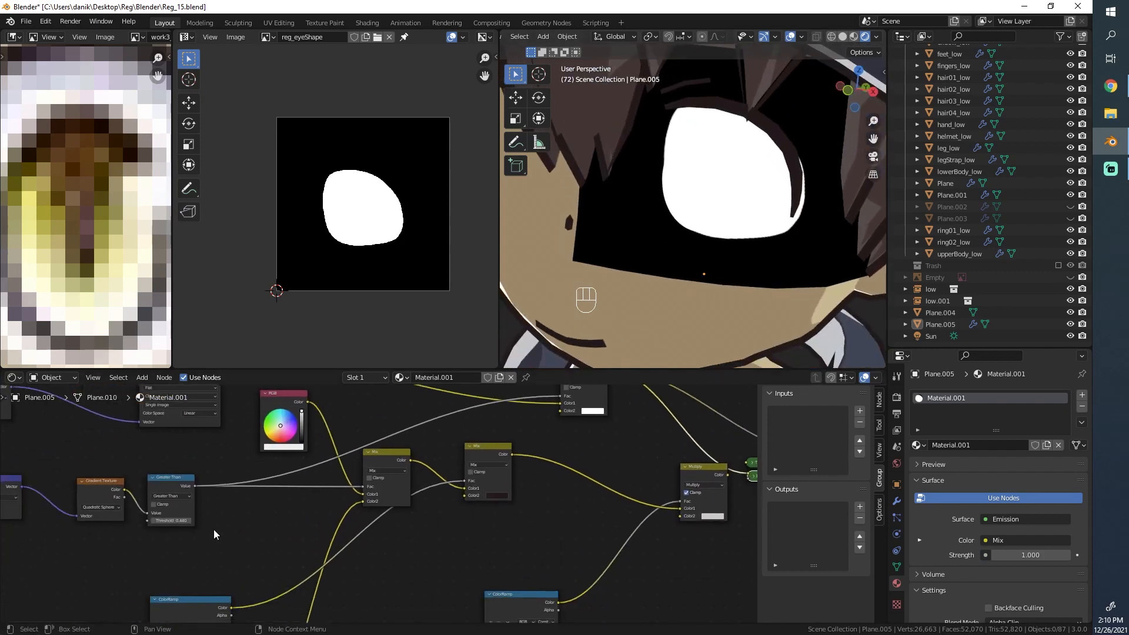
mouse_move(169, 521)
left_mouse_down()
mouse_move(148, 521)
mouse_move(162, 521)
left_mouse_up()
middle_click_drag(527, 259, 630, 285, "ctrl")
key("ctrl+z")
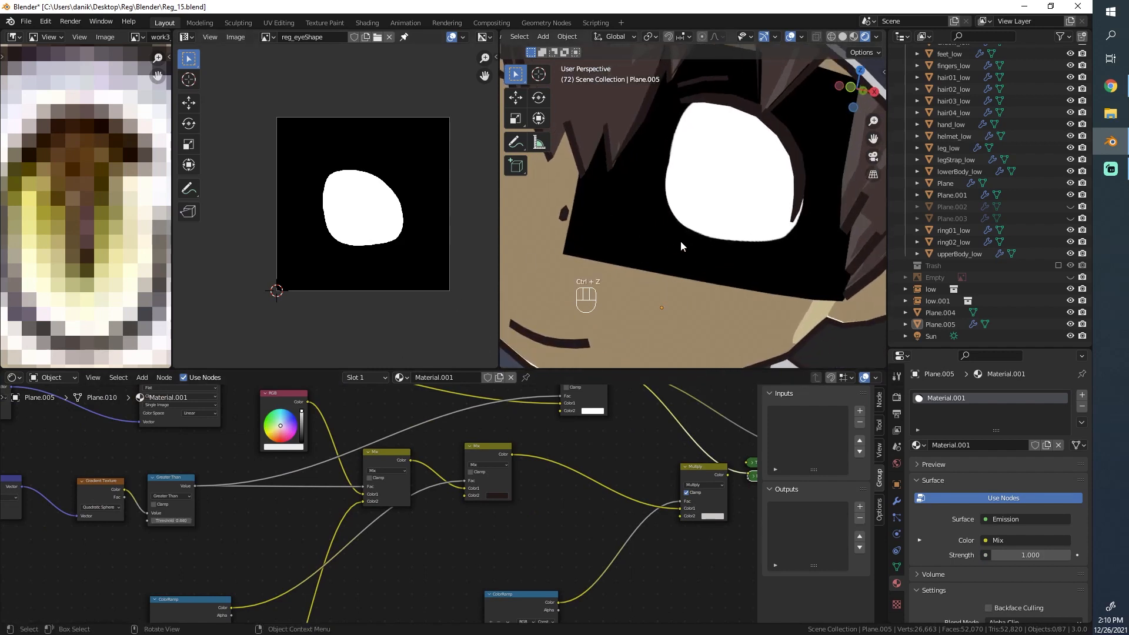
Reconnect the Multiply color to the Emission shader and the Mix Shader to the Material Output's Surface.
middle_click_drag(718, 499, 461, 567)
scroll(593, 521, "up", 4)
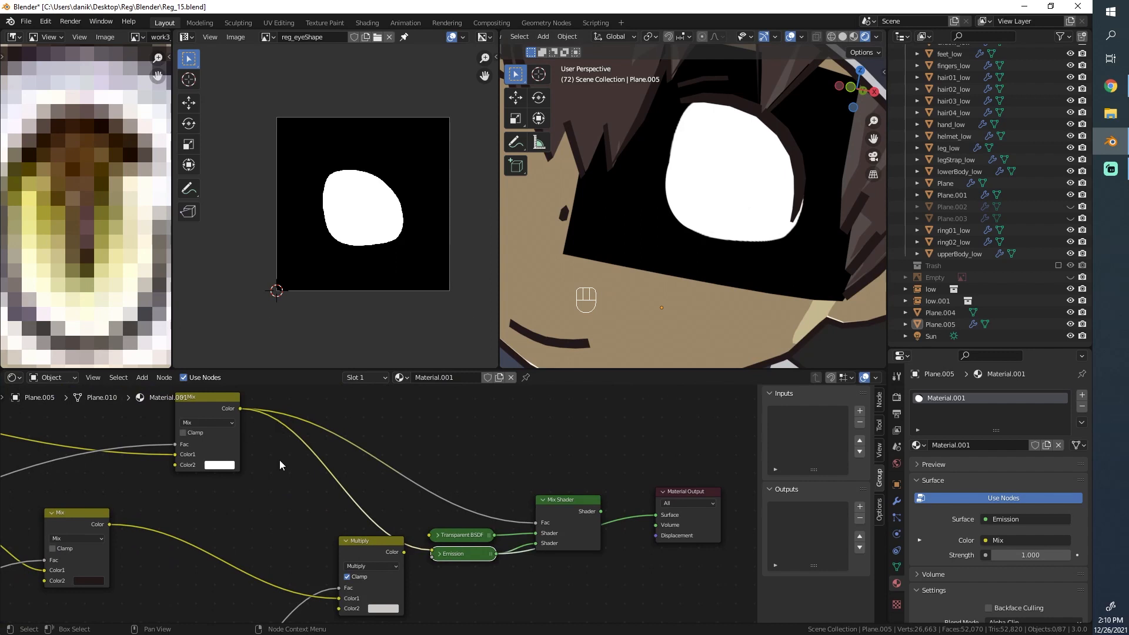
left_click_drag(405, 553, 432, 553)
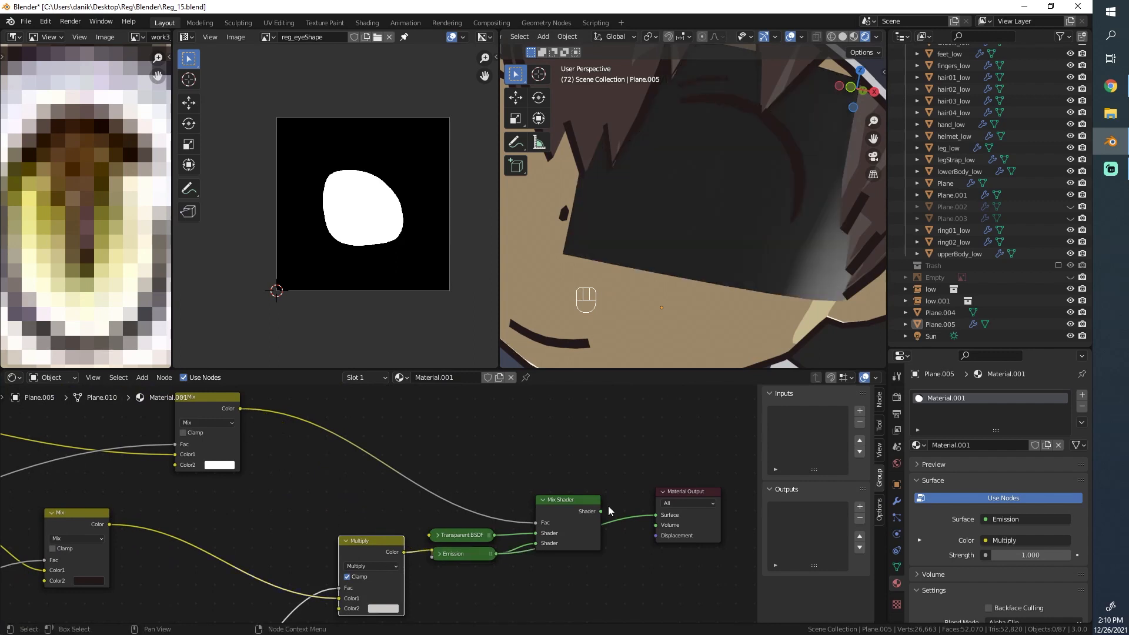
left_click_drag(601, 510, 655, 515)
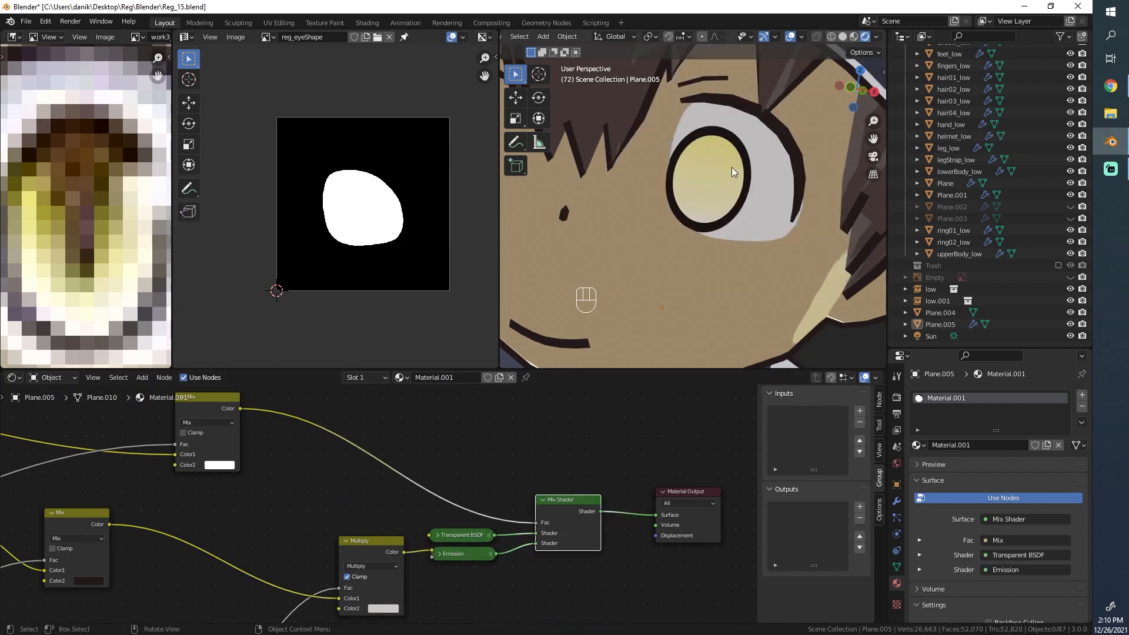
Set the iris's Greater Than threshold to 0.435 to fit the mask to the dark ring's outer edge.
middle_click_drag(732, 167, 732, 224)
middle_click_drag(718, 152, 723, 249, "shift")
scroll(722, 250, "up", 4)
scroll(719, 253, "up", 1)
scroll(679, 311, "down", 1)
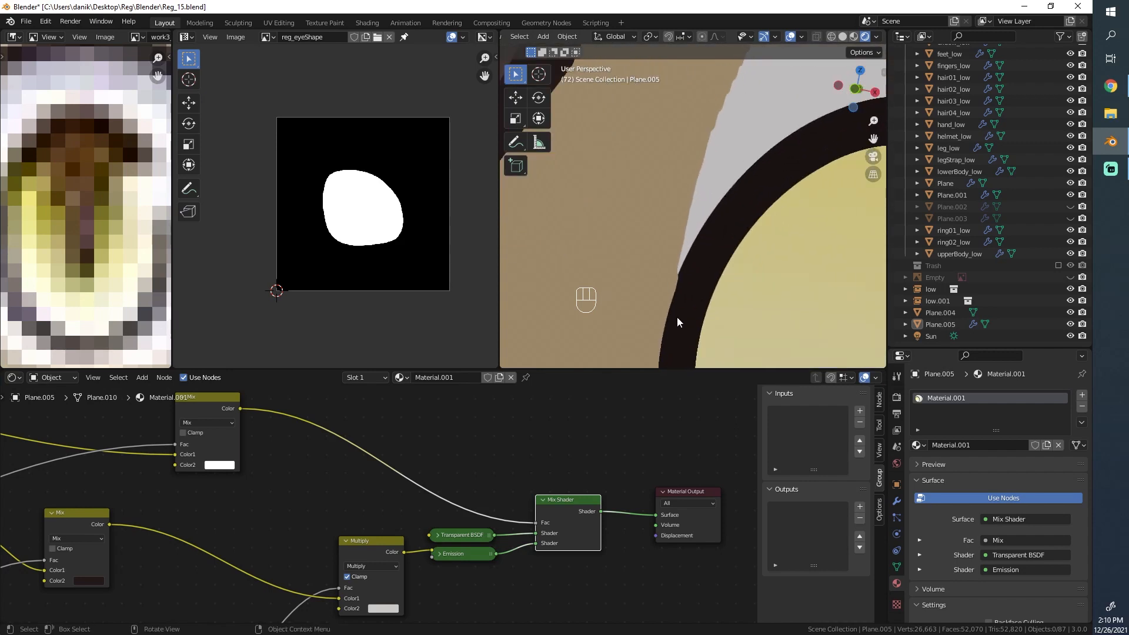
middle_click_drag(676, 316, 660, 241, "shift")
scroll(323, 465, "down", 5)
middle_click_drag(318, 469, 492, 451)
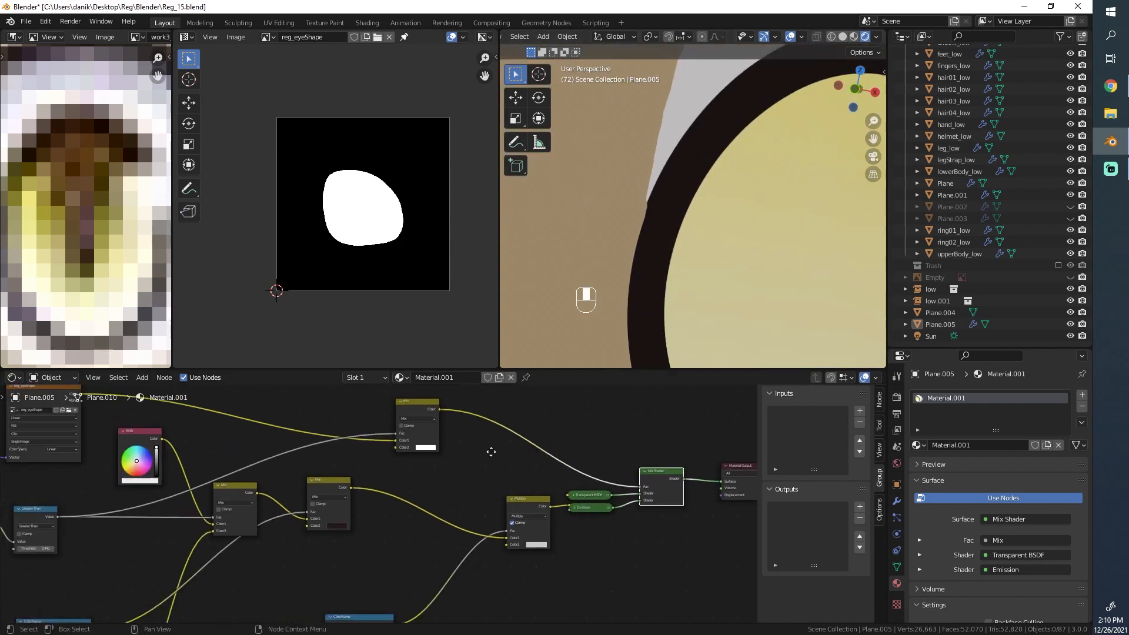
scroll(305, 512, "up", 4)
middle_click_drag(217, 505, 470, 499)
scroll(242, 546, "up", 4)
middle_click_drag(242, 546, 444, 518)
scroll(382, 506, "up", 9)
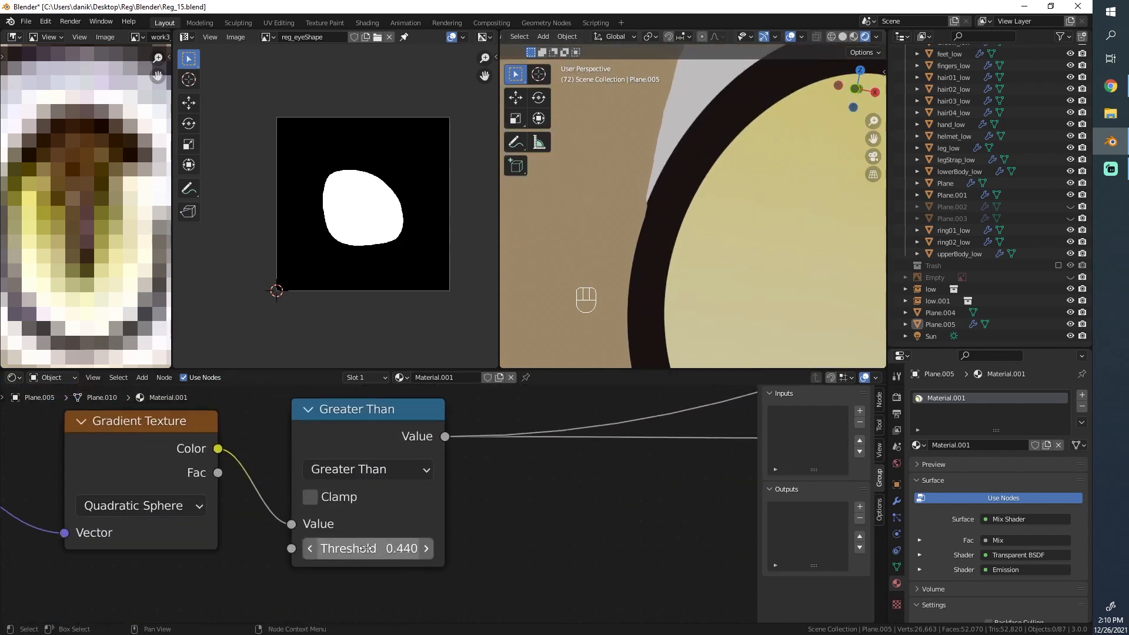
left_click_drag(368, 552, 367, 552, "shift")
double_click(382, 551)
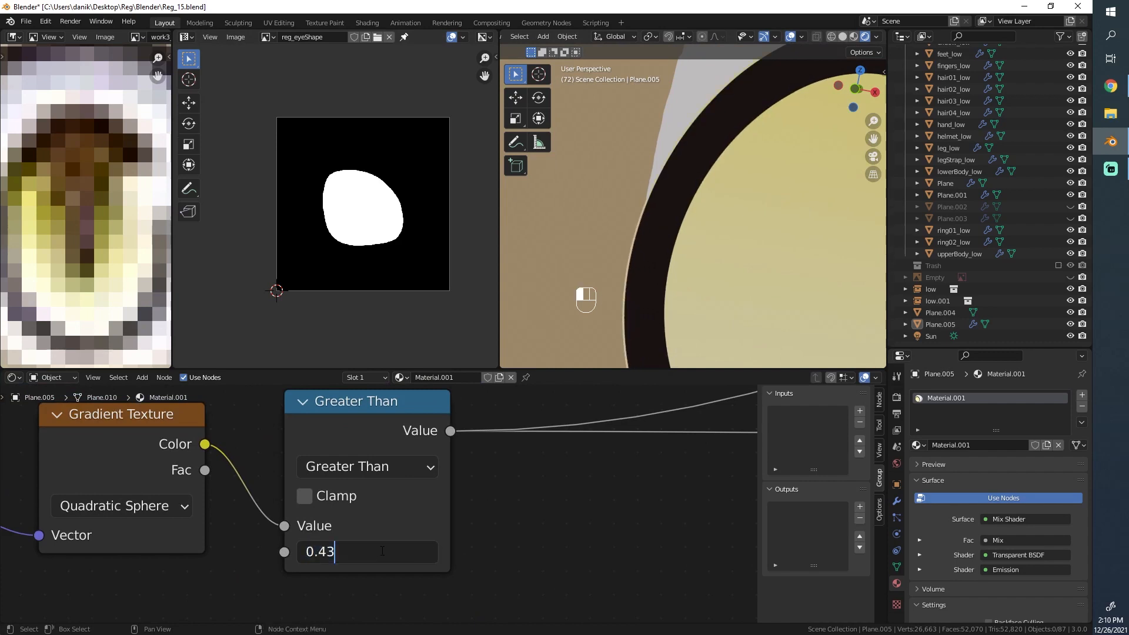
type("5")
key("Return")
Examine the masked eye up close and on the whole character from several viewing angles.
scroll(732, 151, "down", 7)
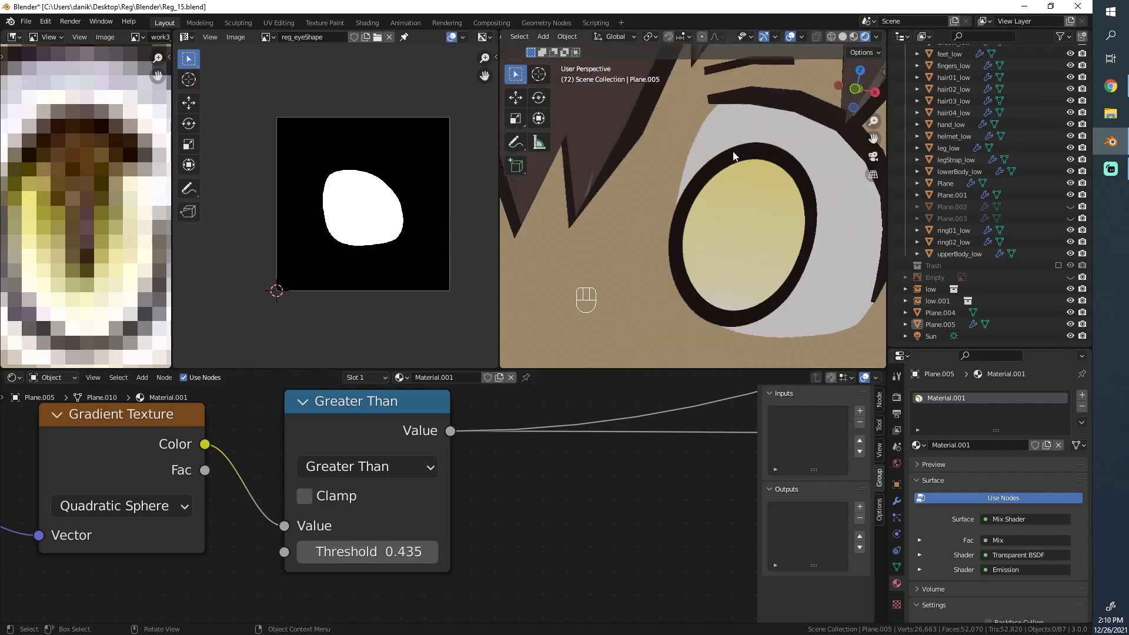
scroll(729, 170, "down", 3)
scroll(721, 207, "up", 2)
middle_click_drag(720, 207, 644, 216)
scroll(738, 222, "down", 8)
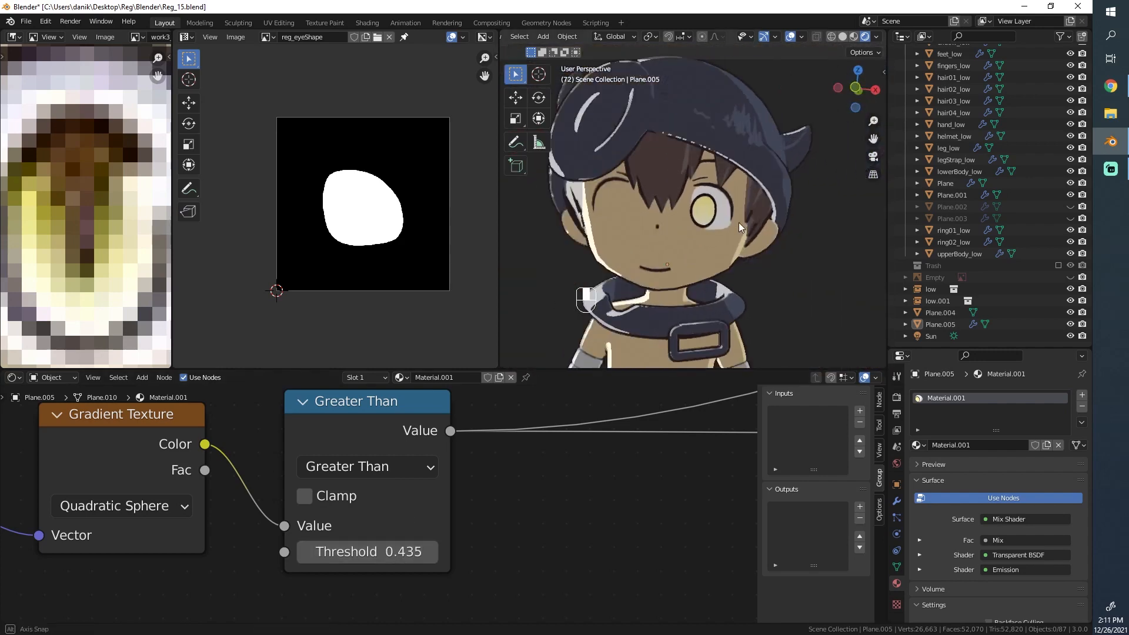
scroll(735, 220, "up", 7)
middle_click_drag(709, 249, 728, 237)
scroll(728, 237, "down", 5)
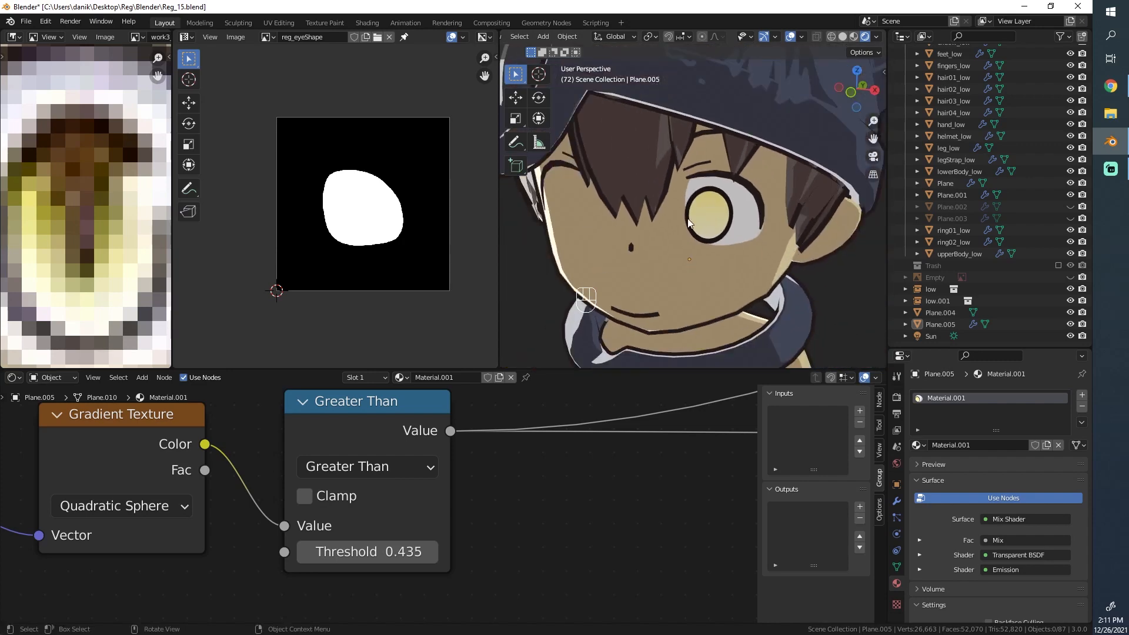
scroll(664, 208, "up", 2)
scroll(665, 207, "down", 3)
middle_click_drag(666, 206, 690, 251)
scroll(694, 247, "down", 4)
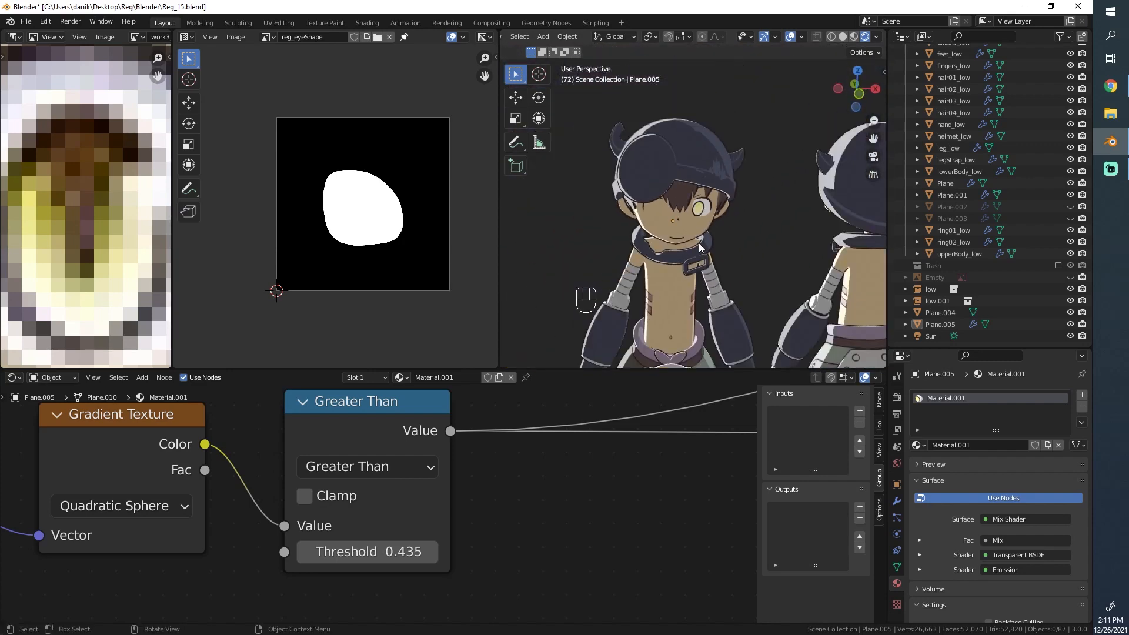
scroll(590, 463, "down", 3)
scroll(482, 517, "down", 3)
scroll(482, 517, "down", 4)
middle_click_drag(588, 471, 475, 489)
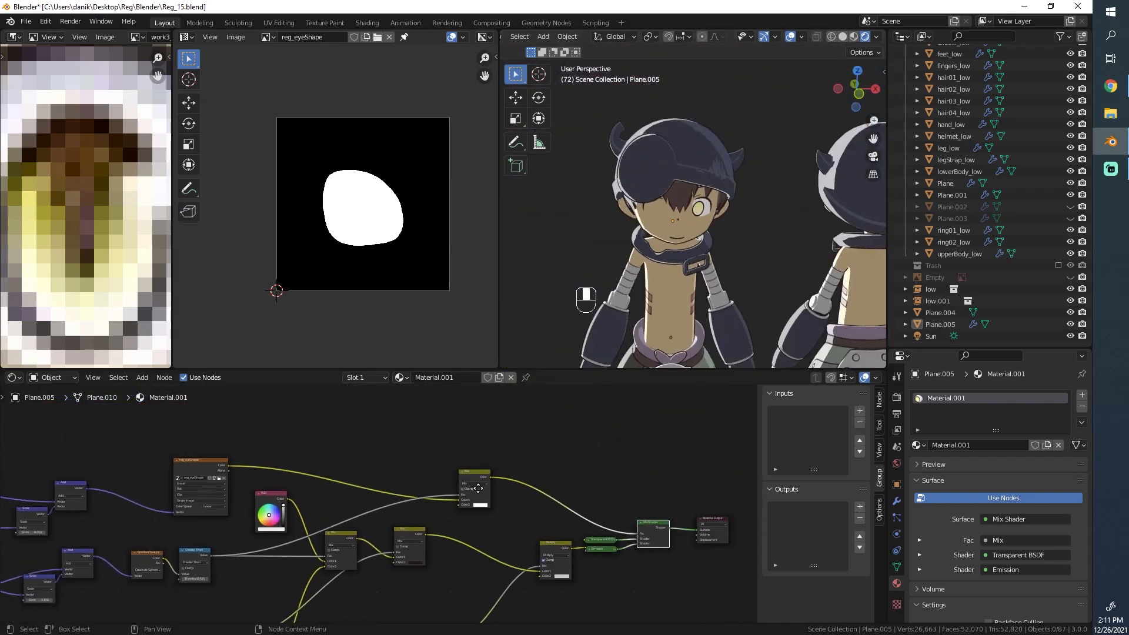
scroll(604, 488, "up", 3)
scroll(678, 222, "up", 4)
middle_click_drag(653, 192, 579, 170)
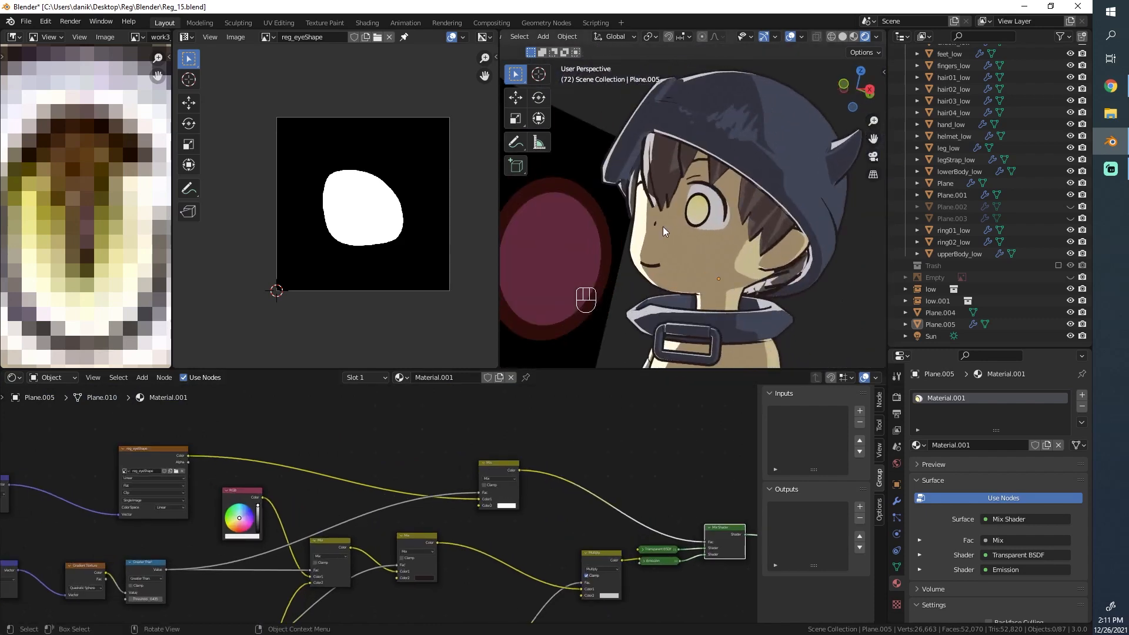
middle_click_drag(662, 227, 726, 277)
scroll(616, 241, "up", 7)
scroll(695, 234, "down", 4)
Switch to the front orthographic view and select the eye plane, Plane.005.
key("KP_1")
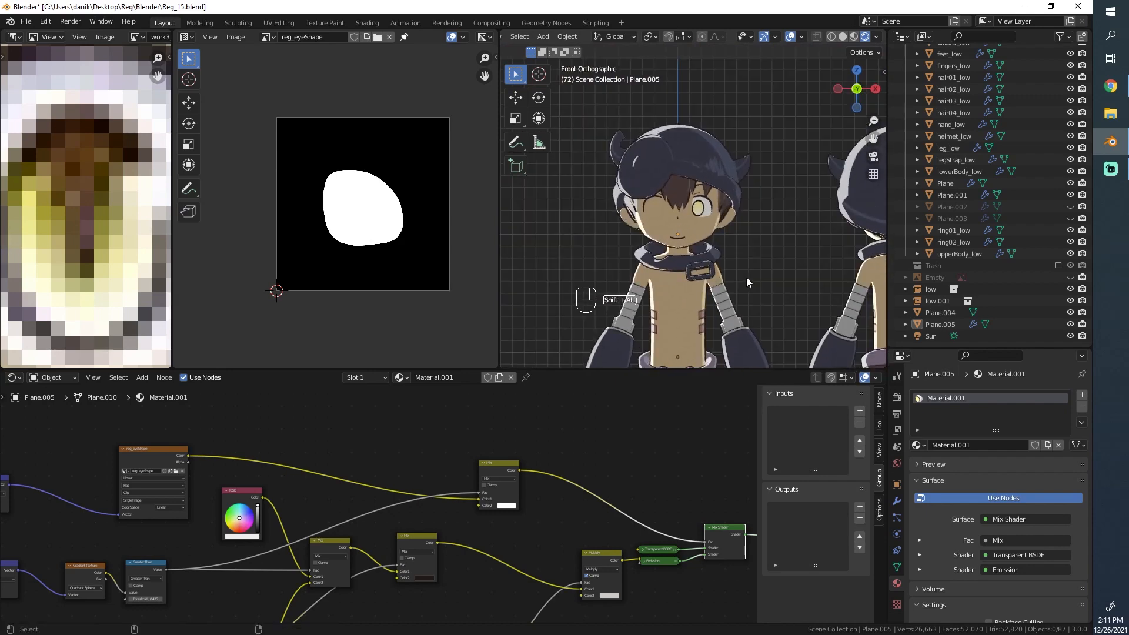
scroll(746, 277, "up", 4)
scroll(753, 235, "up", 8)
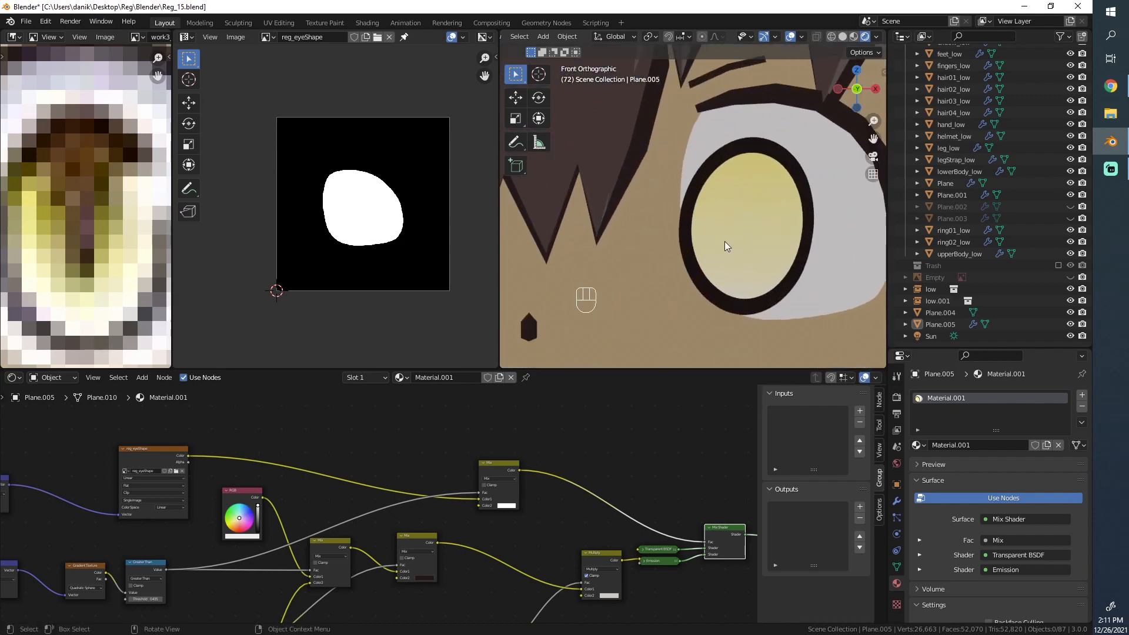
scroll(721, 209, "down", 2)
left_click(690, 111)
left_click(689, 115)
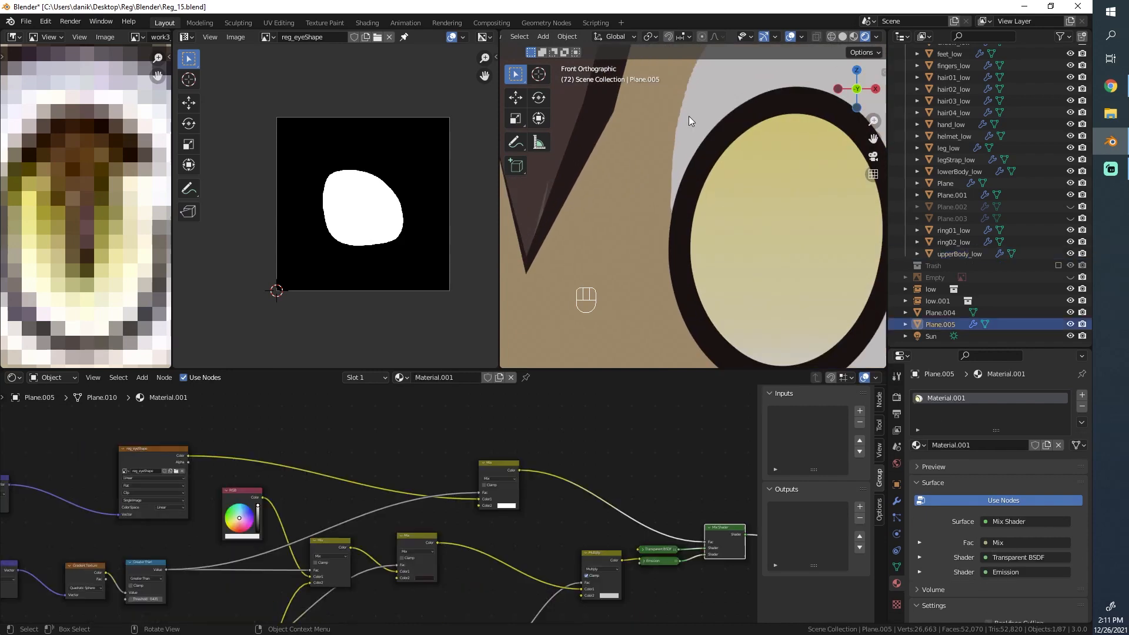
scroll(725, 168, "down", 2)
scroll(724, 167, "down", 2)
middle_click_drag(805, 225, 648, 217, "shift")
scroll(646, 220, "up", 3)
left_click(633, 271)
left_click(633, 271)
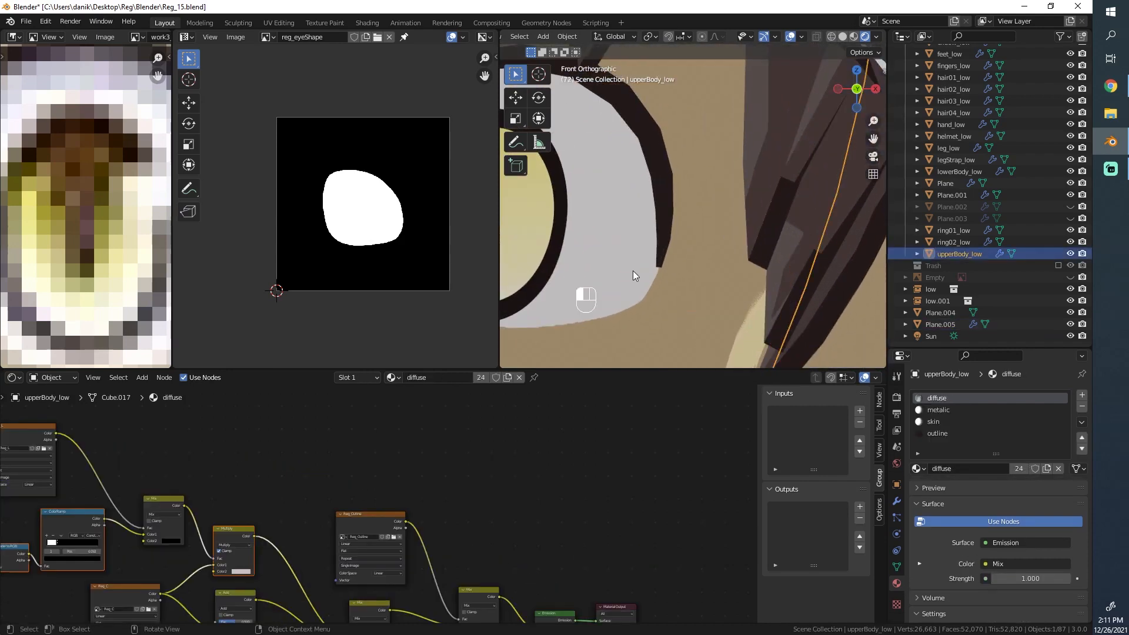
scroll(632, 270, "down", 6)
left_click(639, 240)
left_click(641, 231)
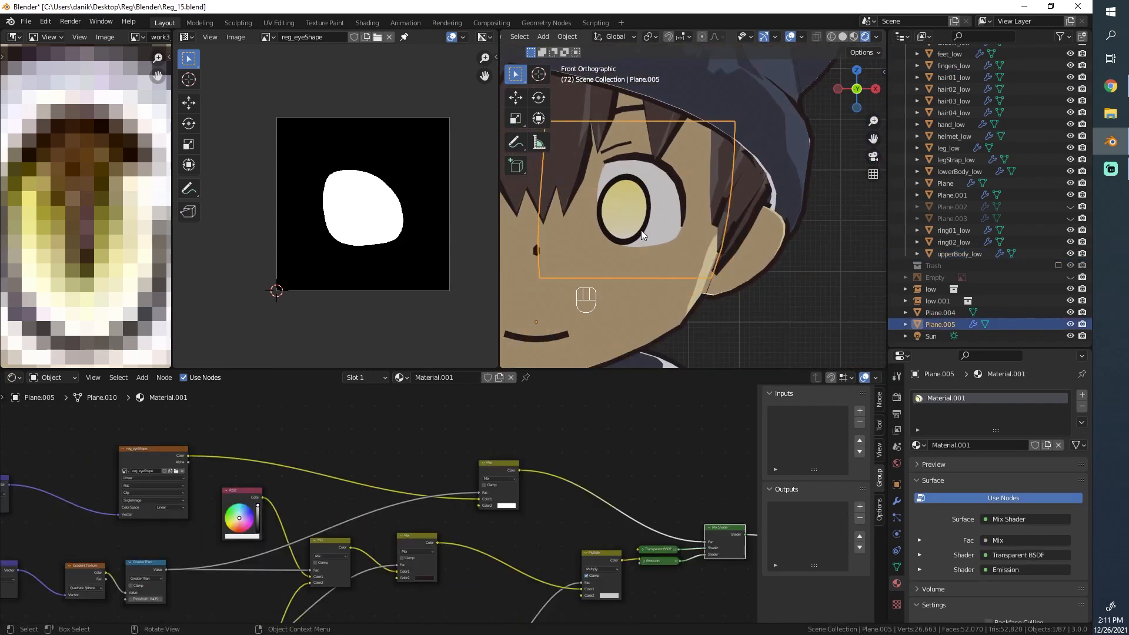
Move the reg_eyeShape texture node closer to the vector Add node that feeds it.
scroll(641, 230, "down", 1)
middle_click_drag(374, 467, 673, 468, "shift")
middle_click_drag(336, 488, 543, 474, "shift")
scroll(552, 471, "up", 3)
middle_click_drag(641, 464, 475, 469, "shift")
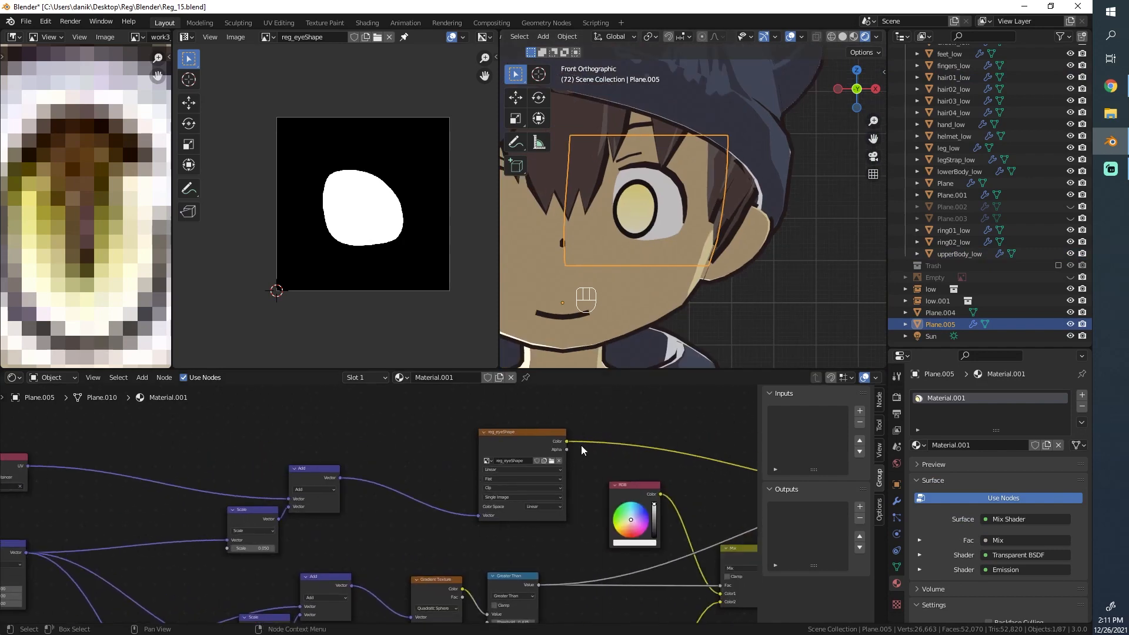
left_click(529, 433)
key("g")
left_click(462, 433)
scroll(521, 480, "up", 4)
key("shift+a")
mouse_move(521, 479)
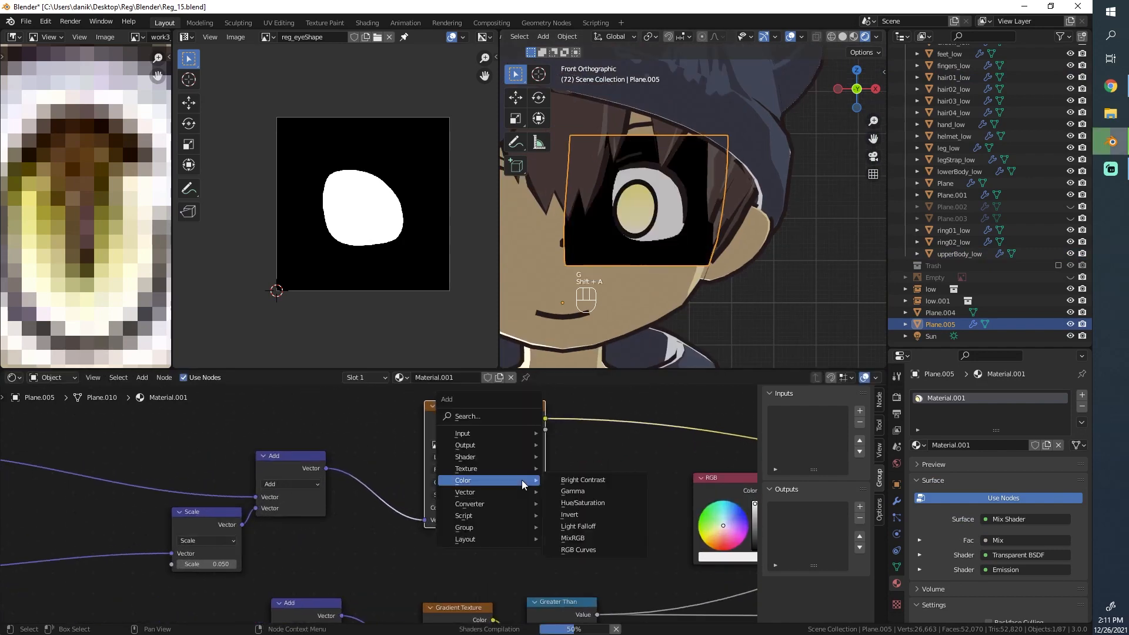
mouse_move(490, 456)
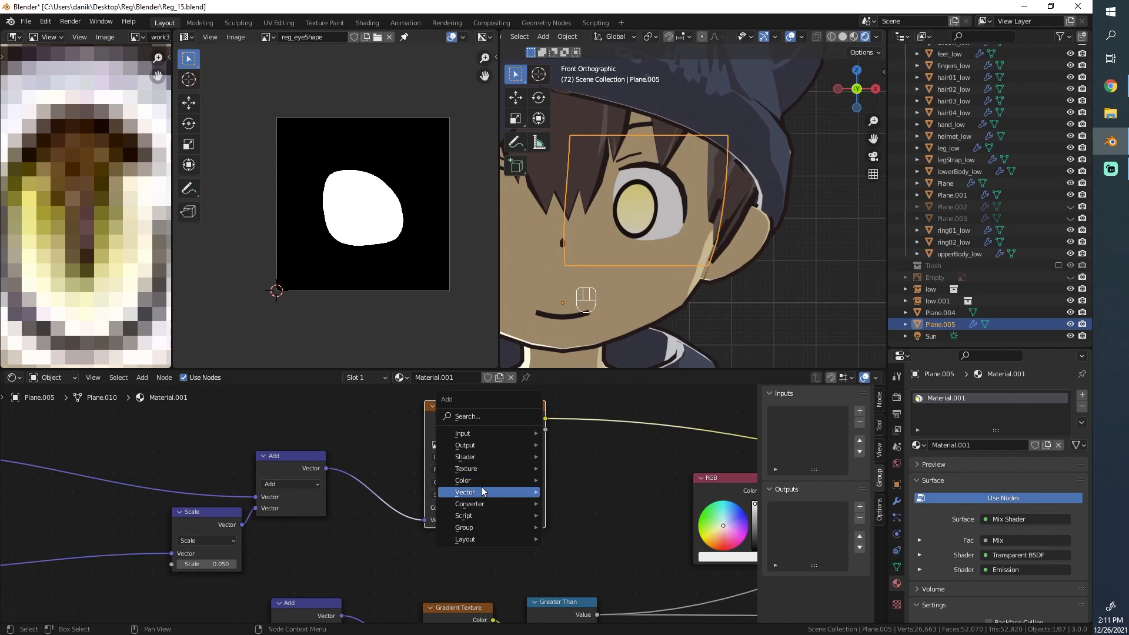
Compare the character's eye in the front view with the eye in the reference image.
scroll(725, 255, "down", 2)
scroll(723, 264, "up", 6)
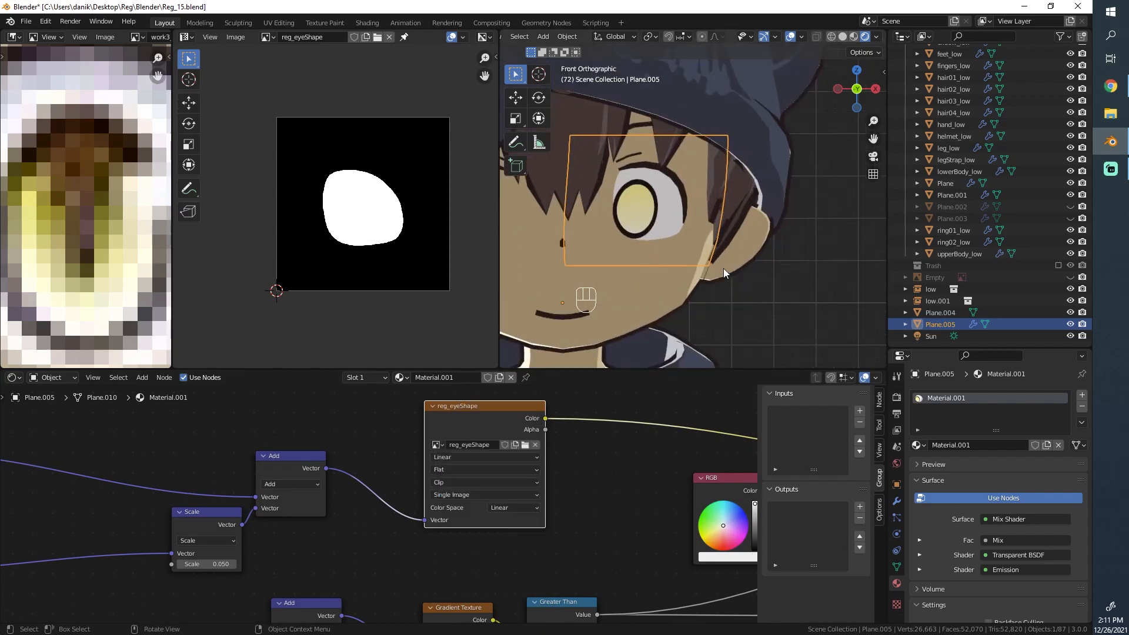
scroll(619, 188, "down", 6)
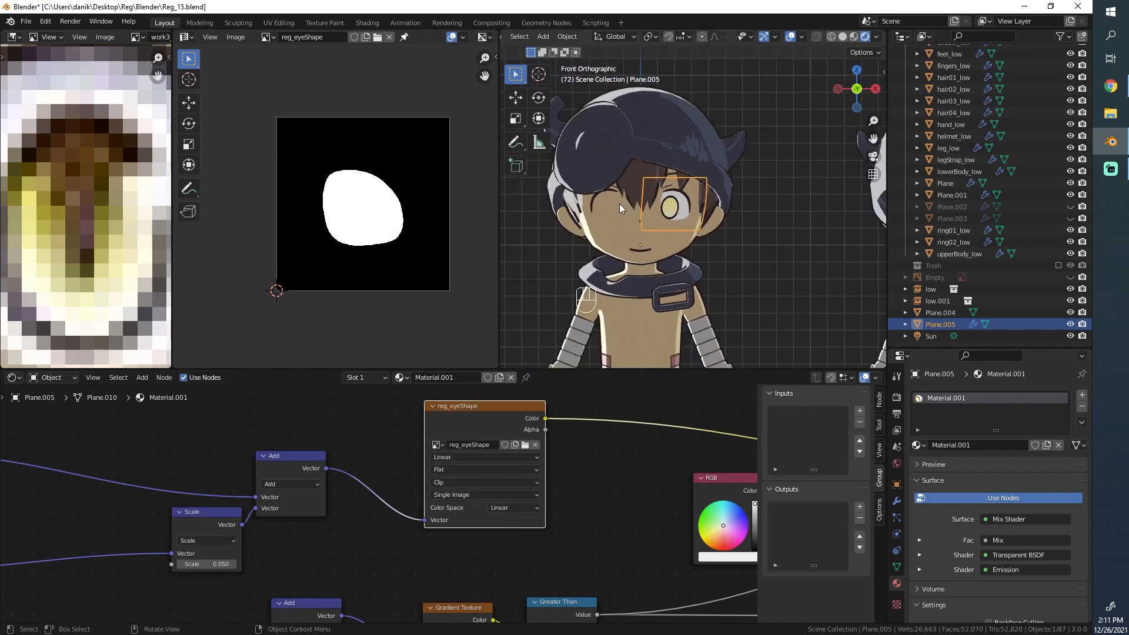
scroll(632, 206, "up", 3)
scroll(344, 251, "down", 1)
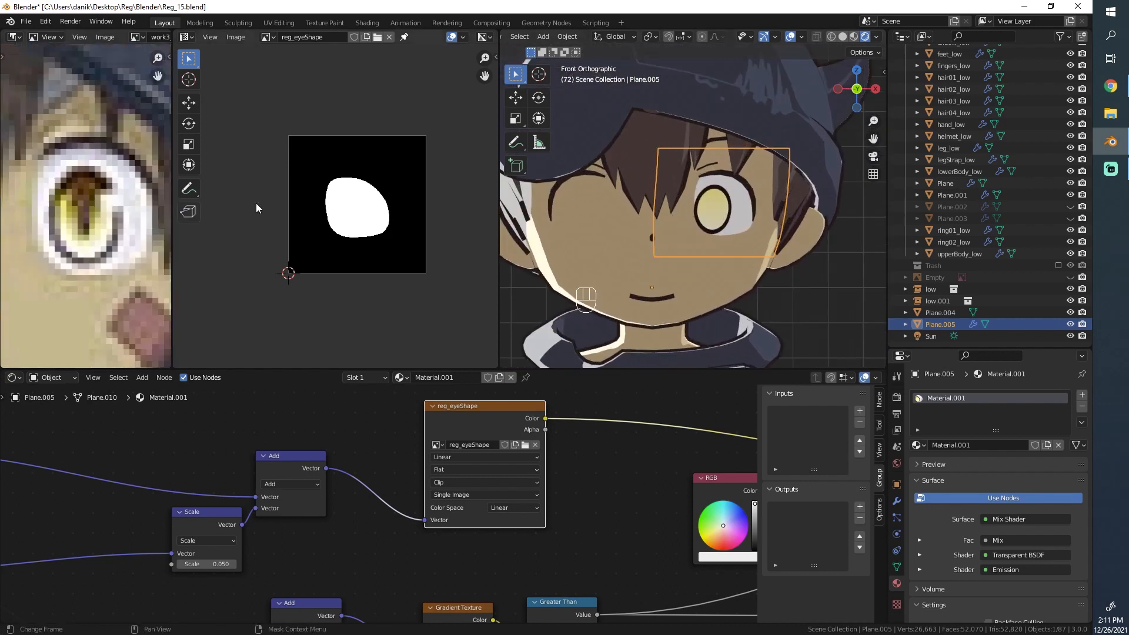
scroll(739, 220, "up", 5)
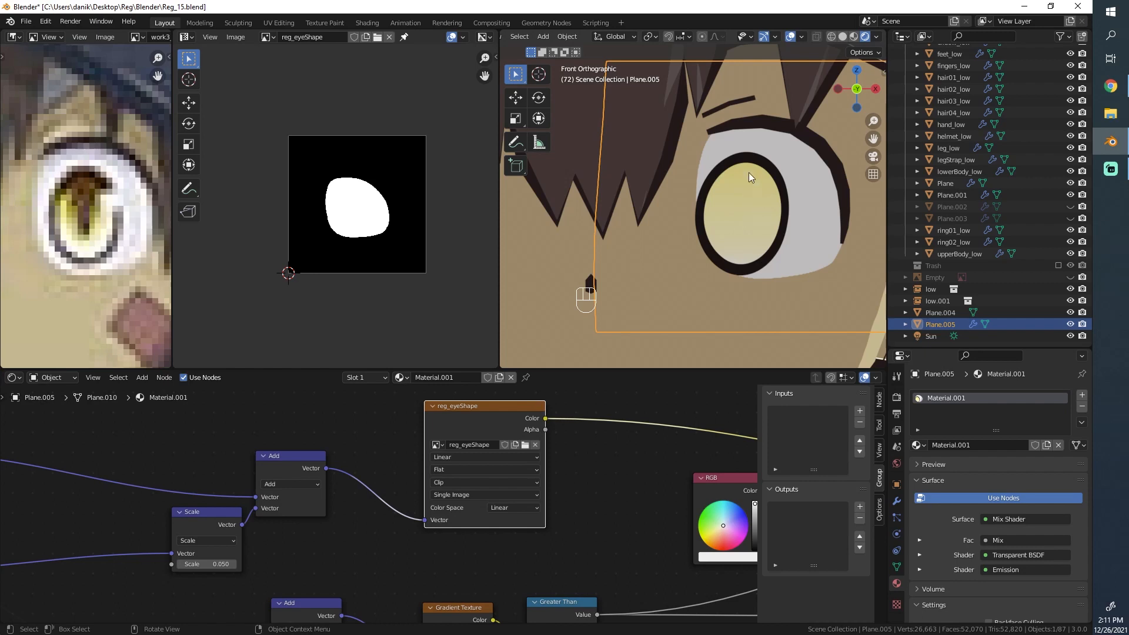
Examine the finished eye close up and on the whole head in front view, along with the material's complete node tree.
scroll(722, 140, "down", 3)
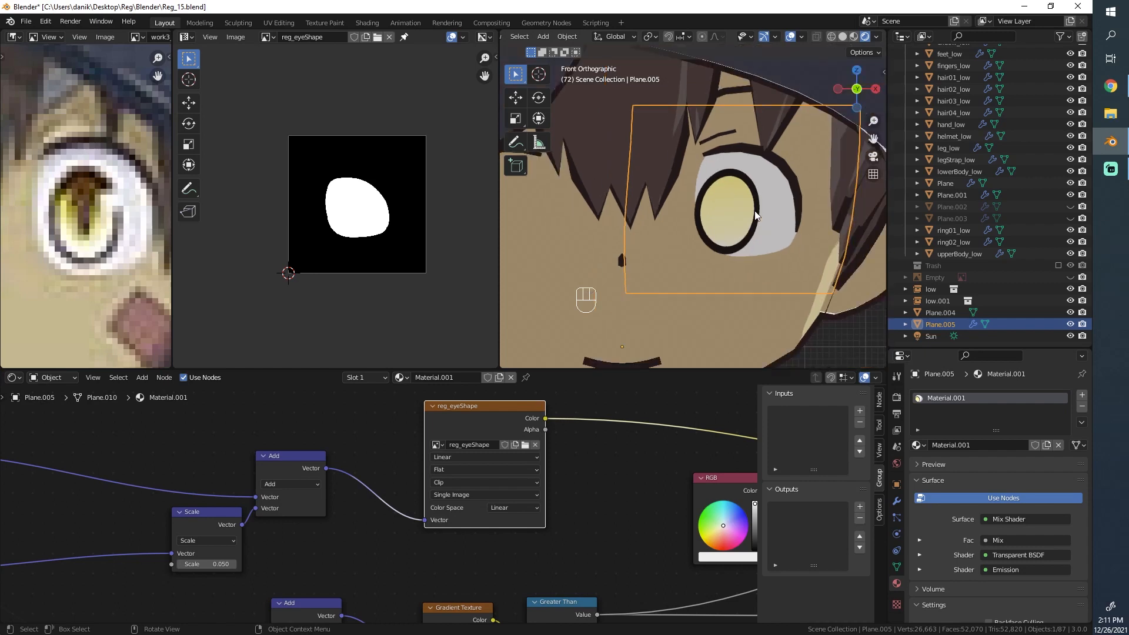
scroll(772, 261, "up", 2)
scroll(689, 119, "down", 6)
scroll(526, 517, "down", 6)
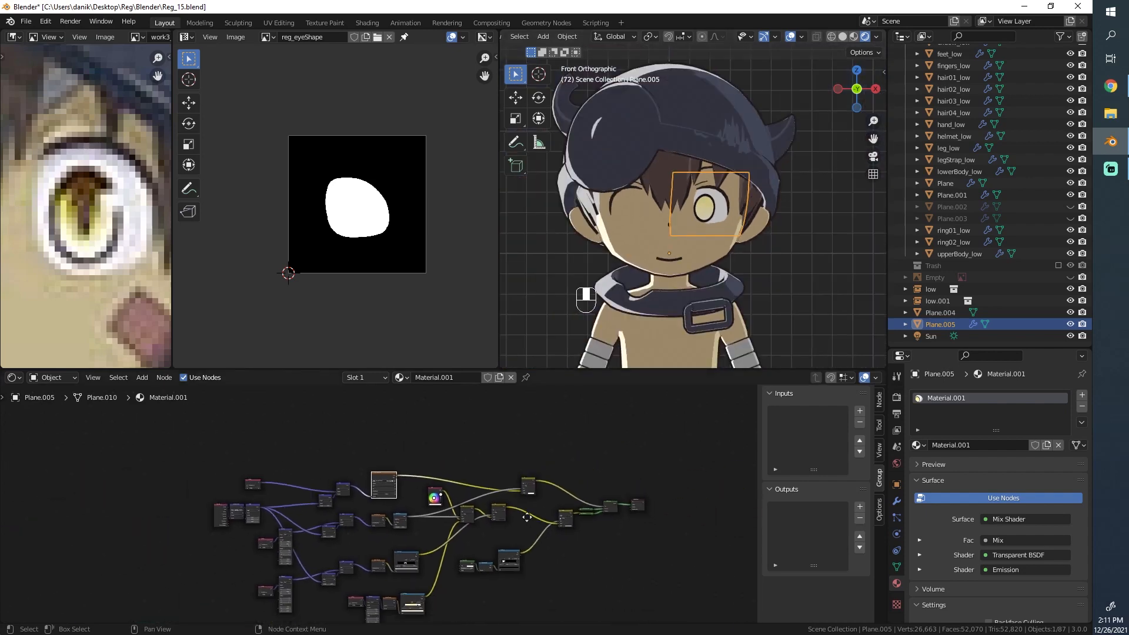
middle_click_drag(527, 517, 484, 472)
scroll(425, 438, "up", 2)
scroll(729, 217, "up", 1)
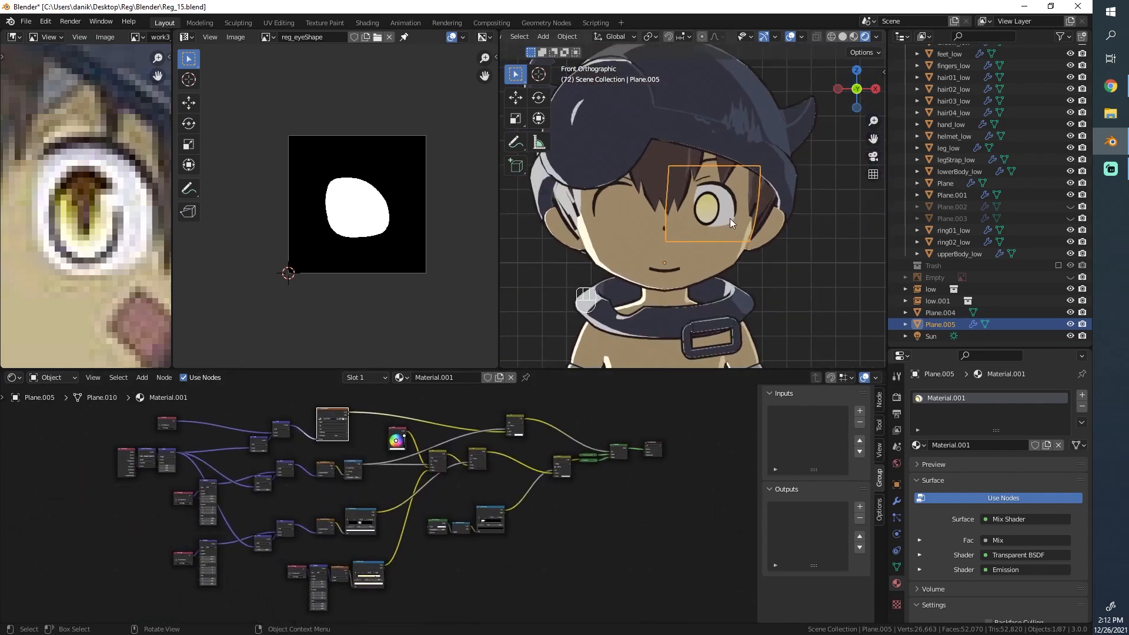
Inspect the eye up close and on the character from angled perspective views, and deselect all objects.
scroll(728, 218, "up", 4)
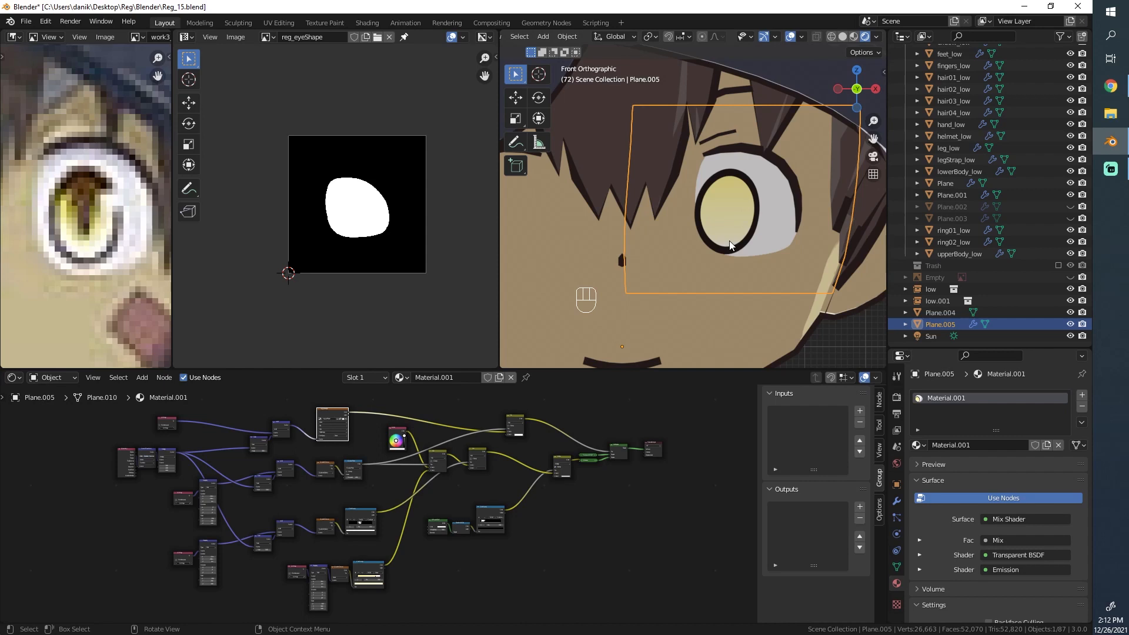
scroll(762, 207, "down", 6)
middle_click_drag(735, 223, 713, 178)
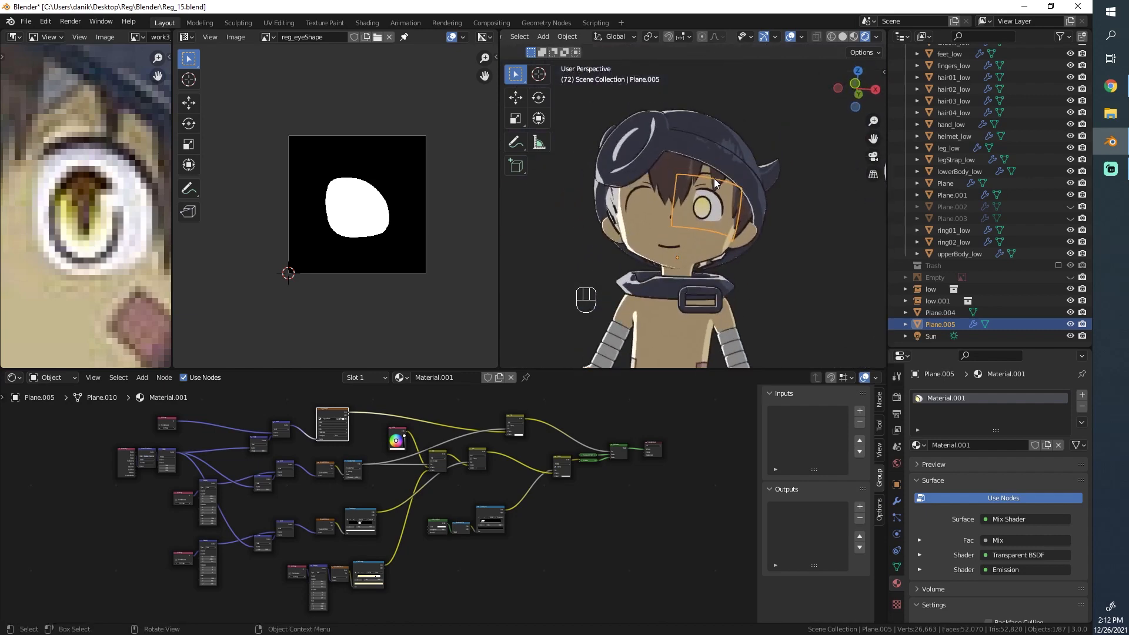
scroll(714, 178, "up", 7)
scroll(704, 203, "down", 3)
middle_click_drag(687, 119, 730, 192)
key("alt+a")
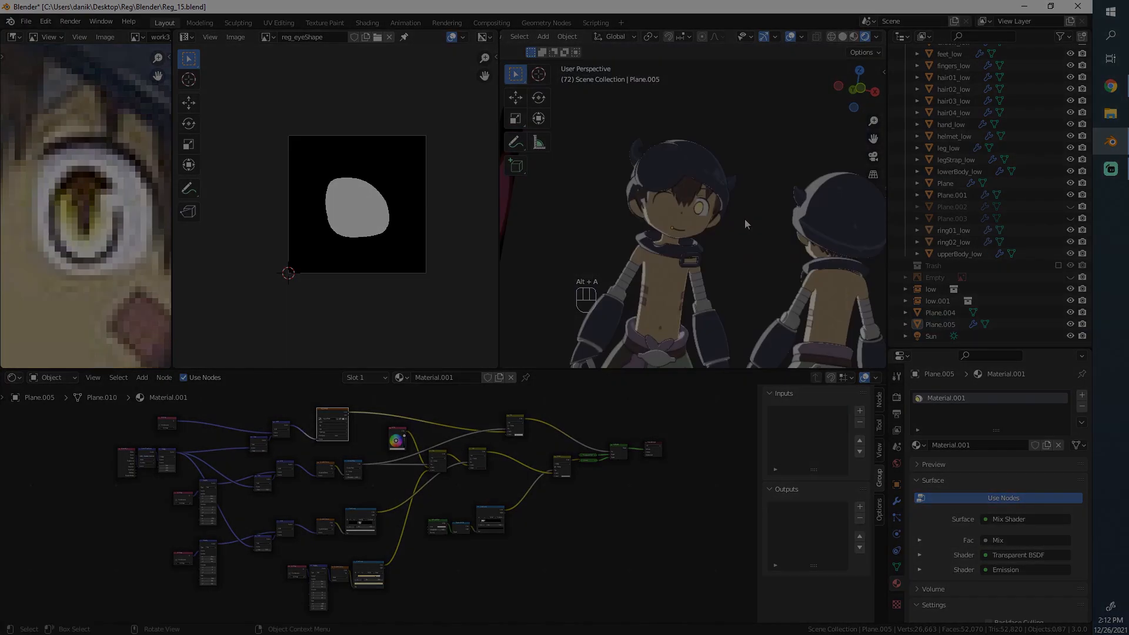